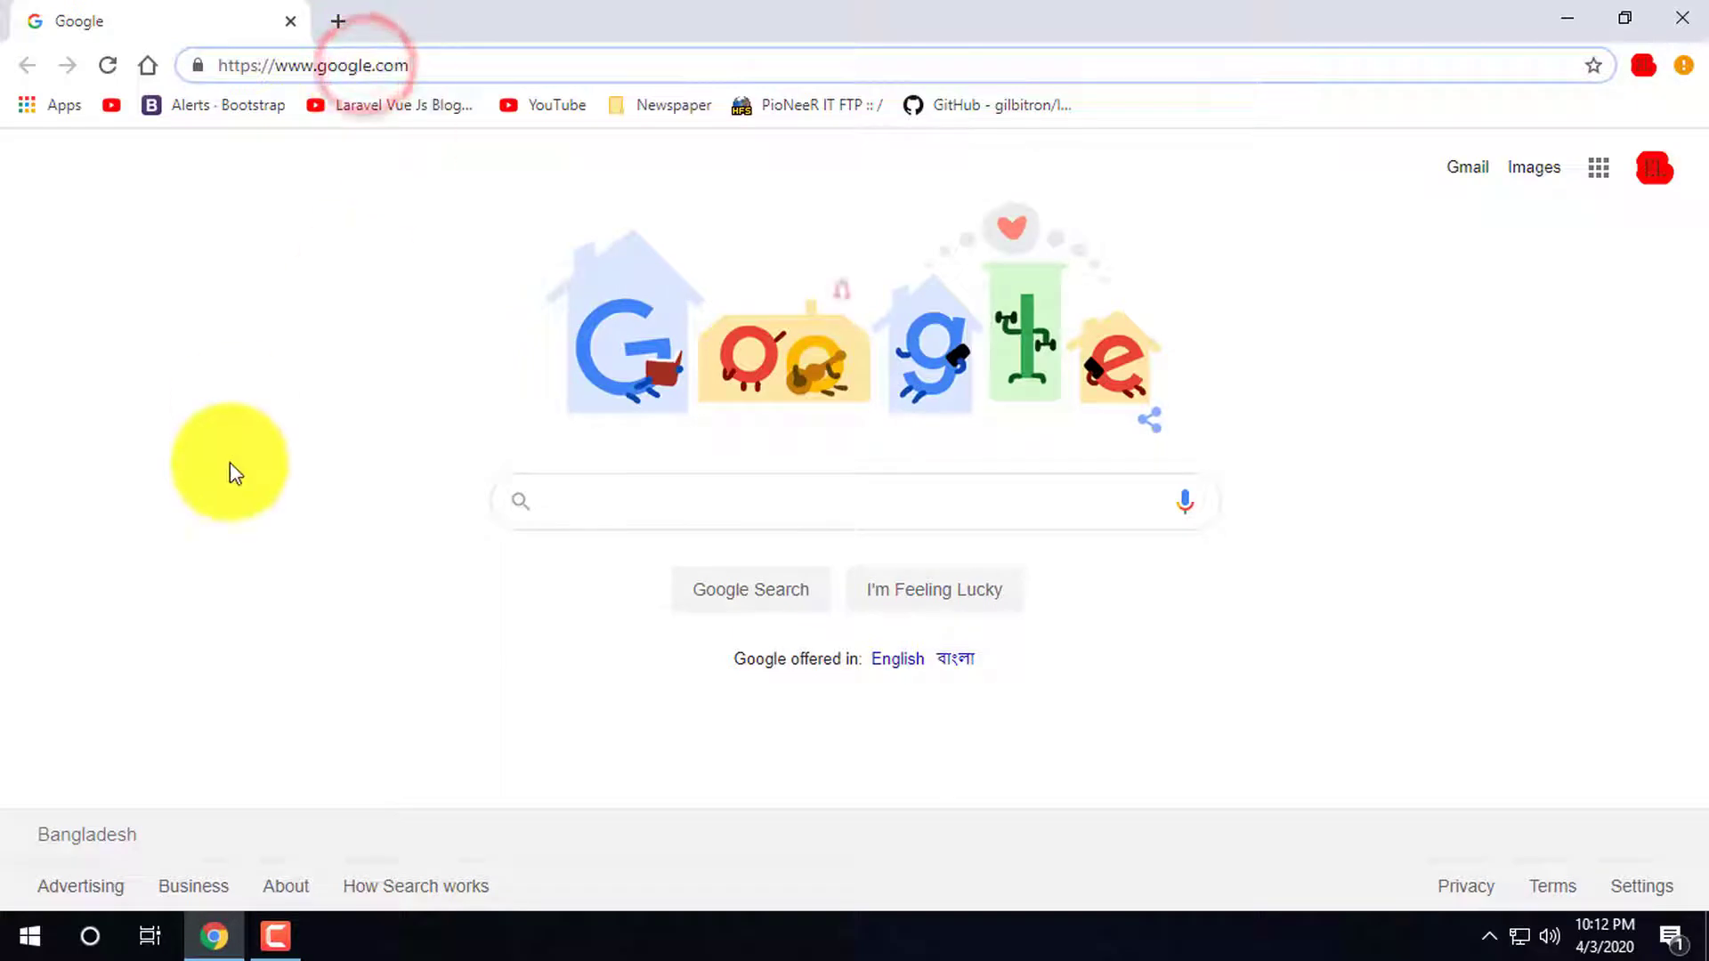
left_click(249, 463)
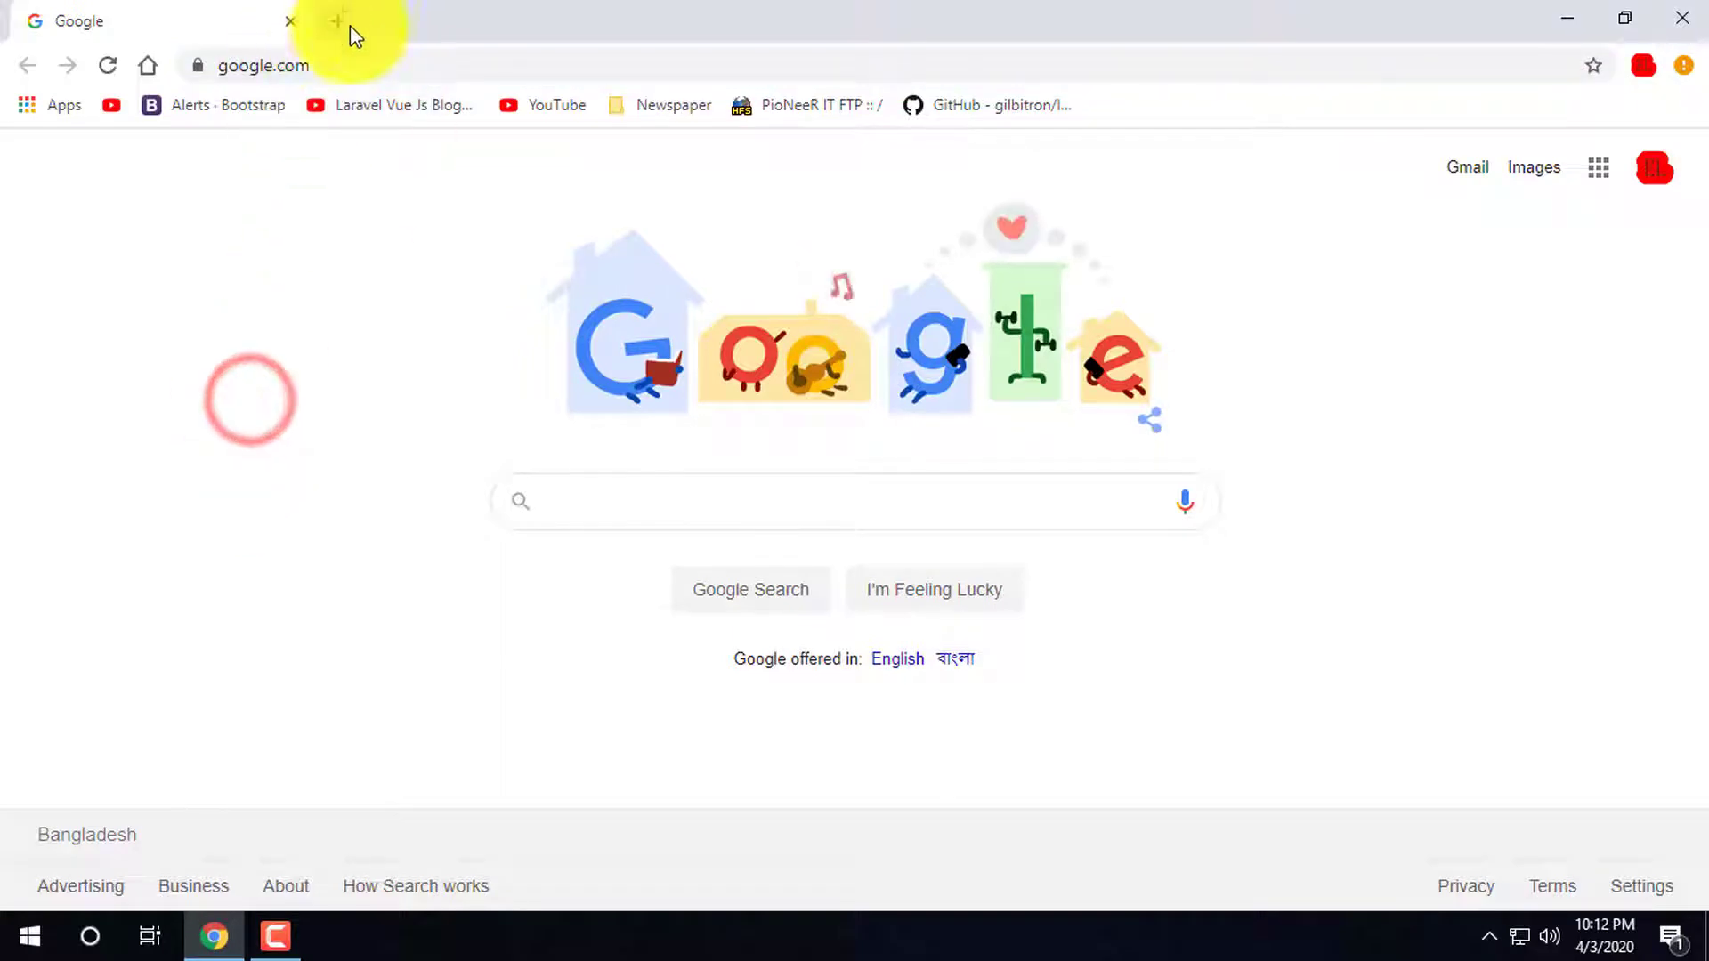
left_click(274, 497)
left_click(381, 415)
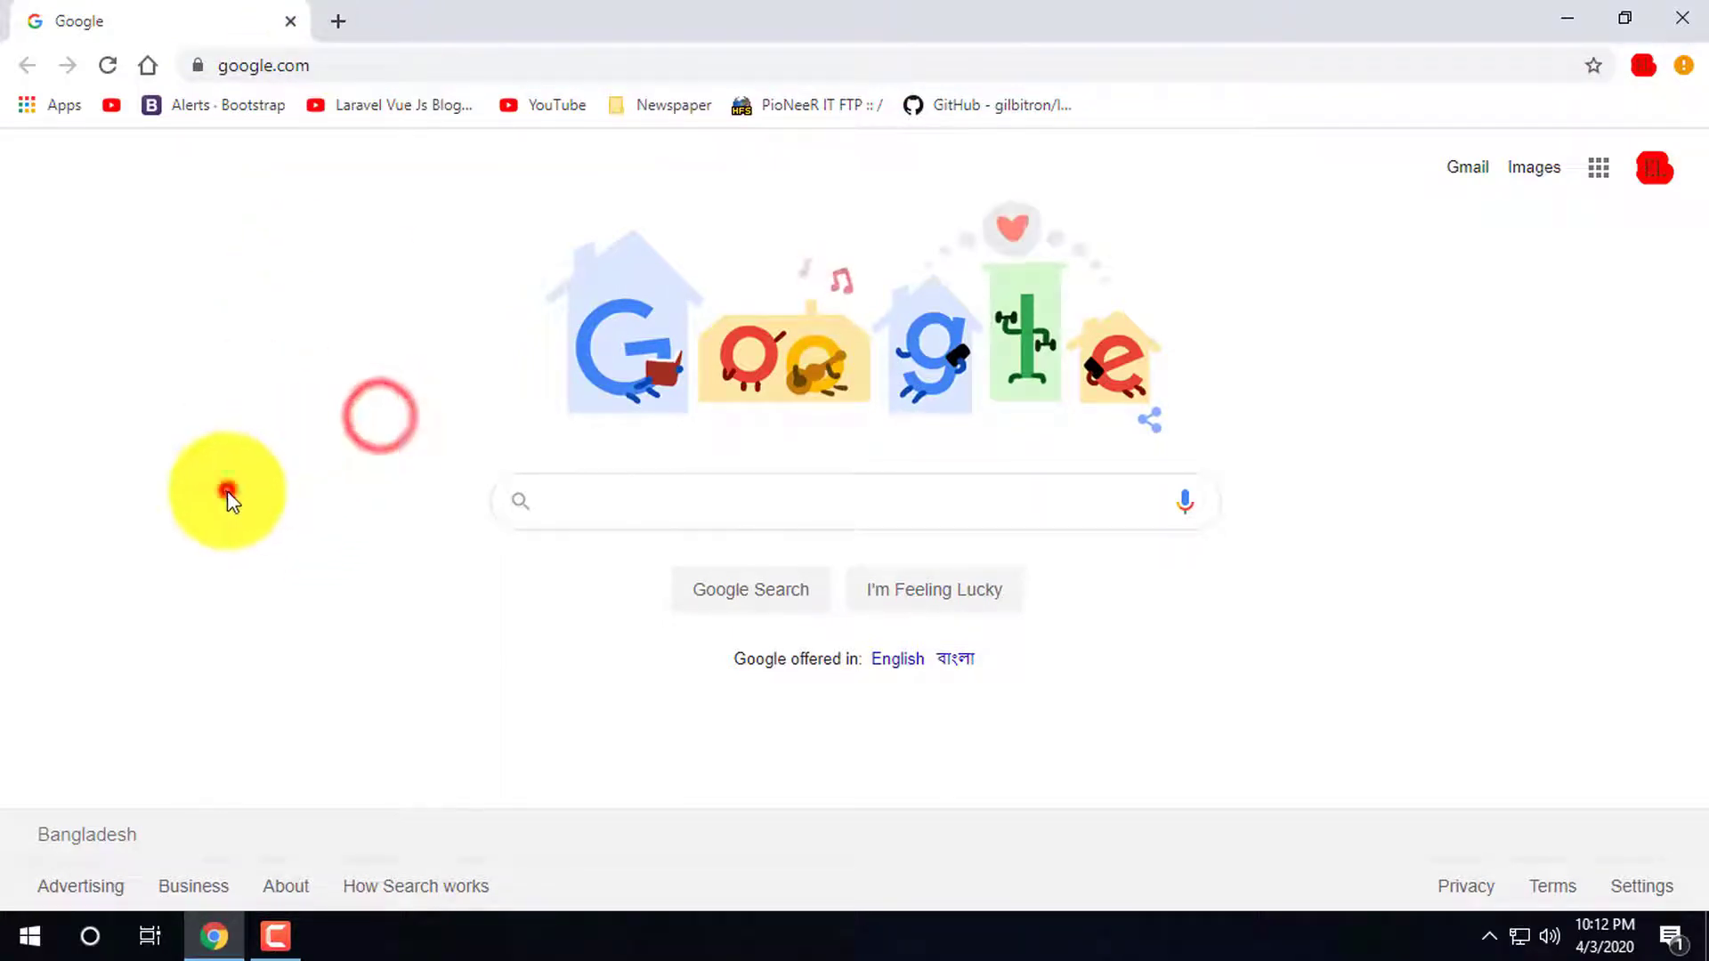
left_click(227, 490)
left_click(274, 393)
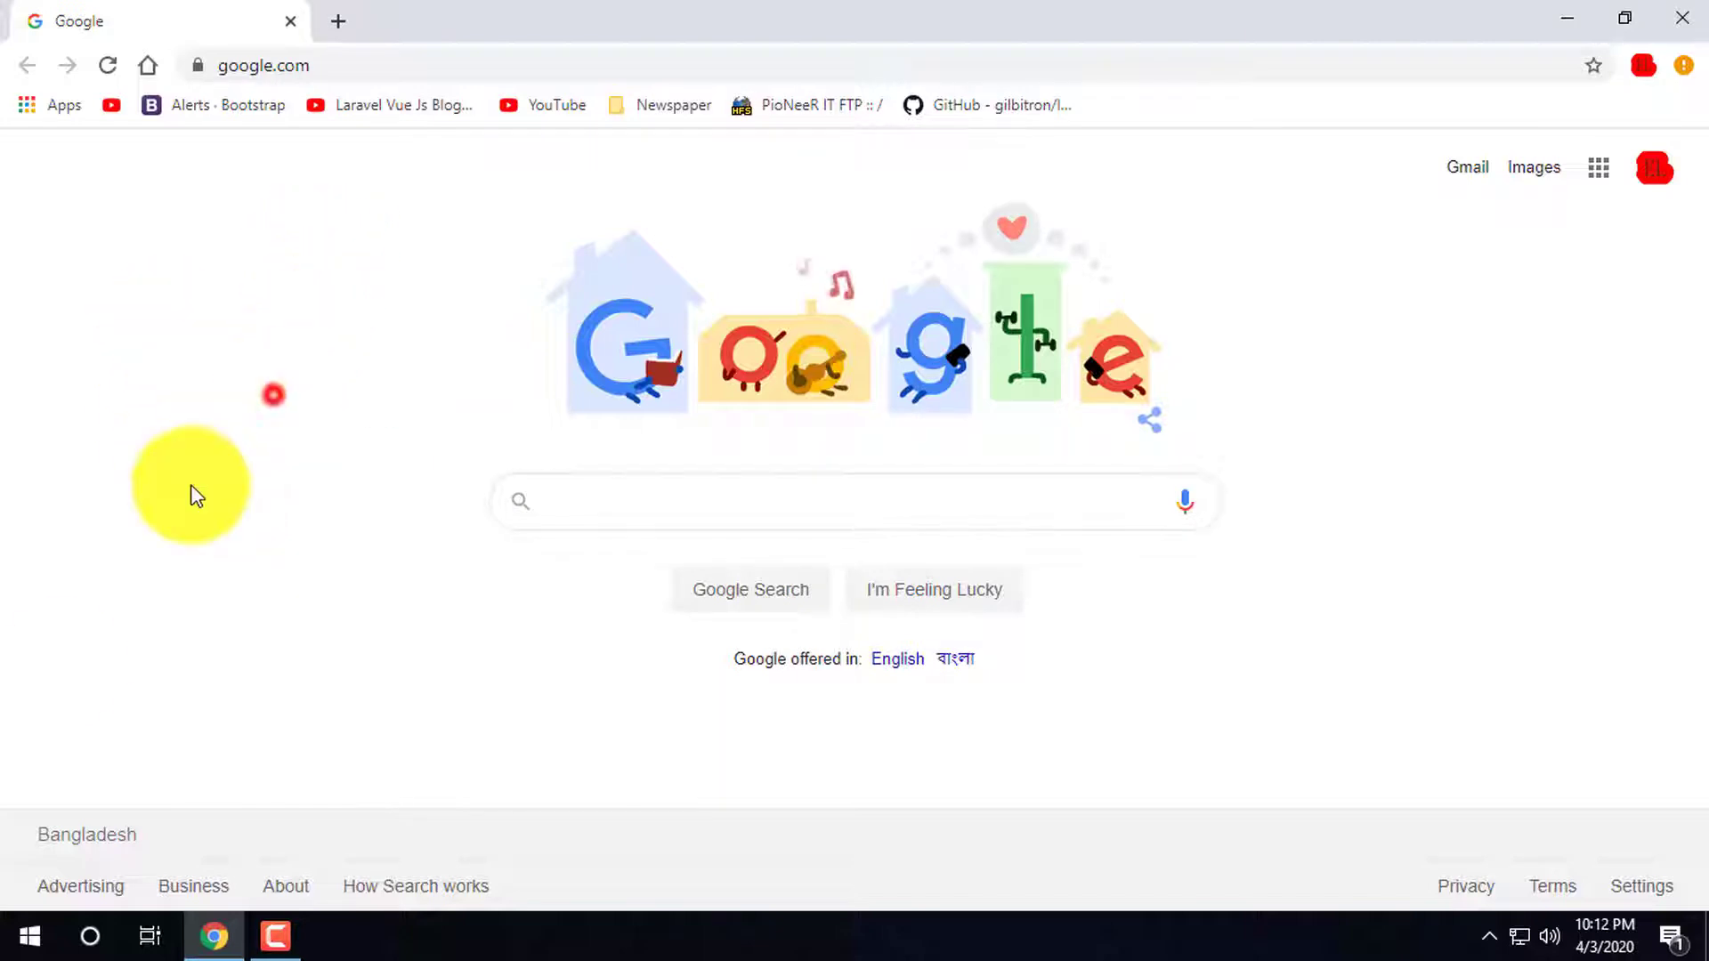
left_click(27, 936)
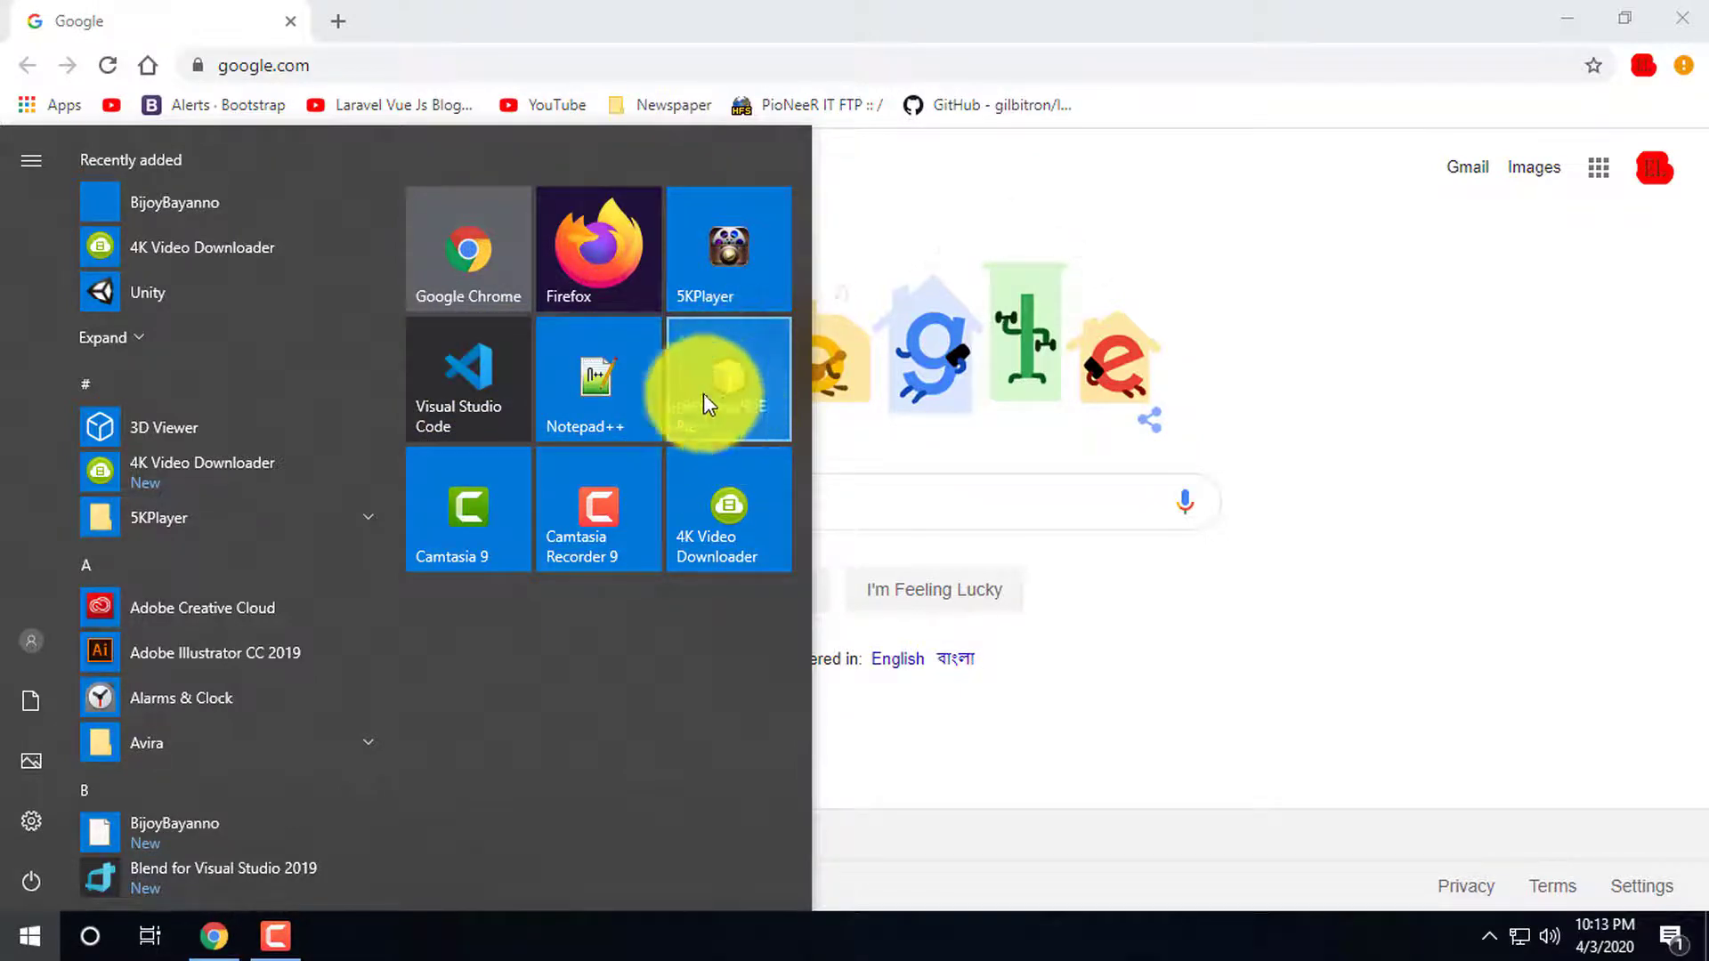
left_click(1271, 187)
right_click(679, 499)
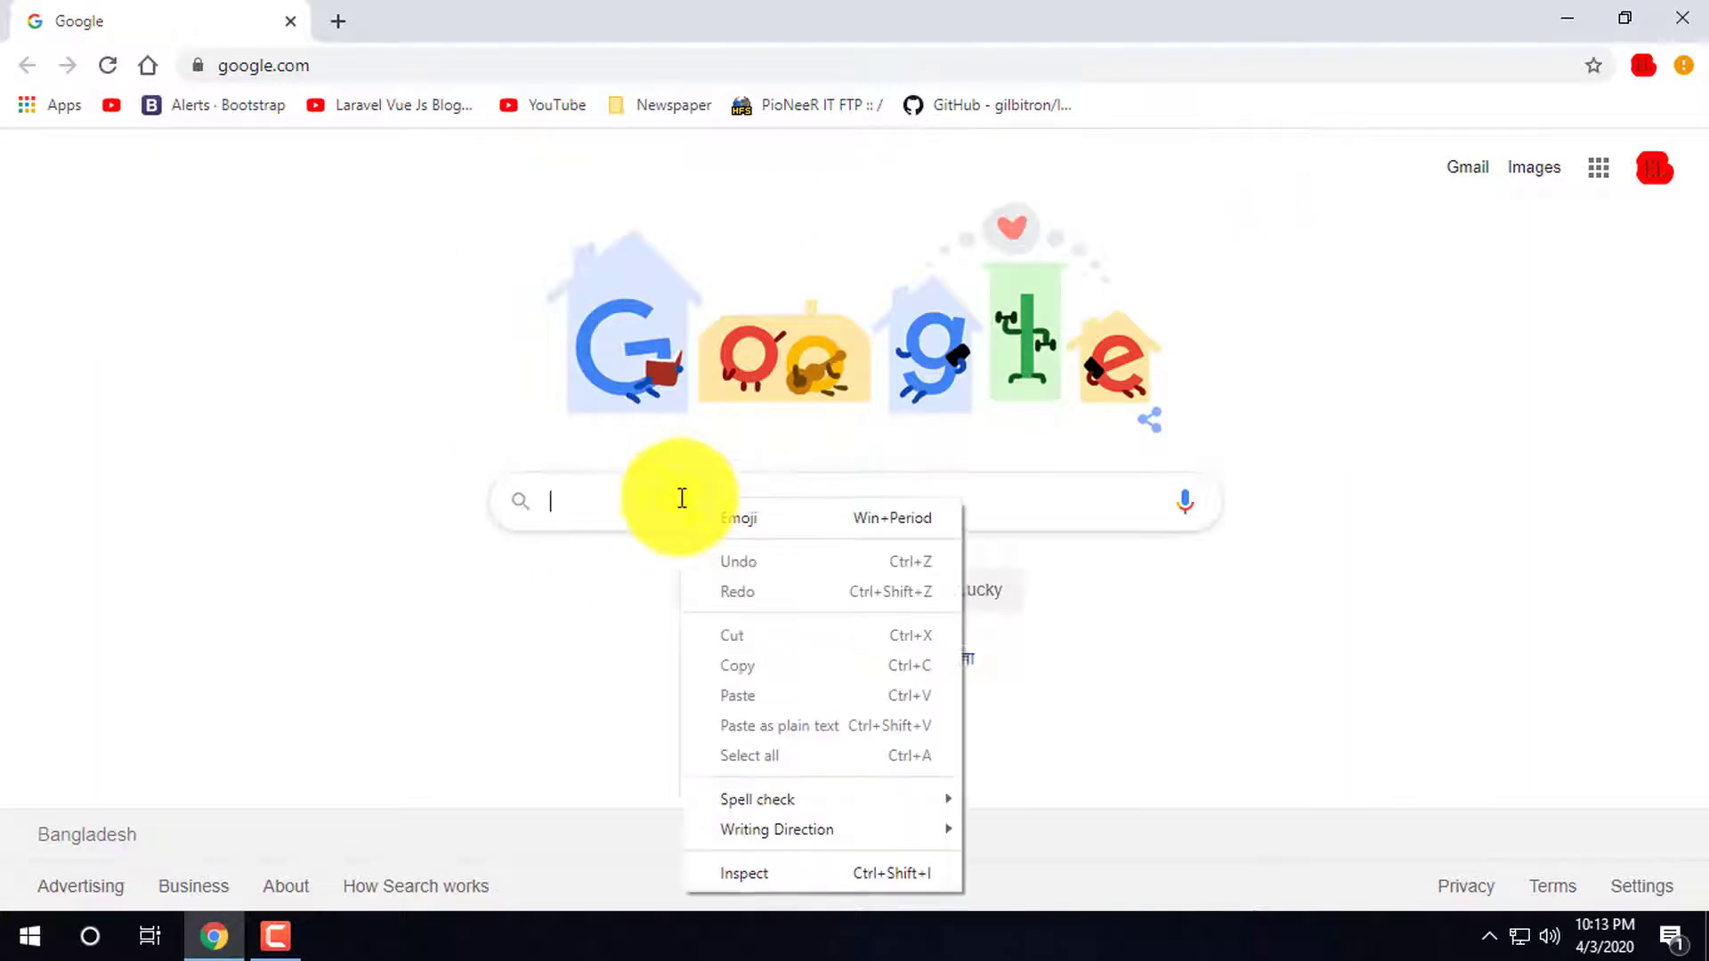
left_click(360, 445)
Search Google for "netbeans" and open the "Welcome to NetBeans" result on netbeans.org
left_click(631, 495)
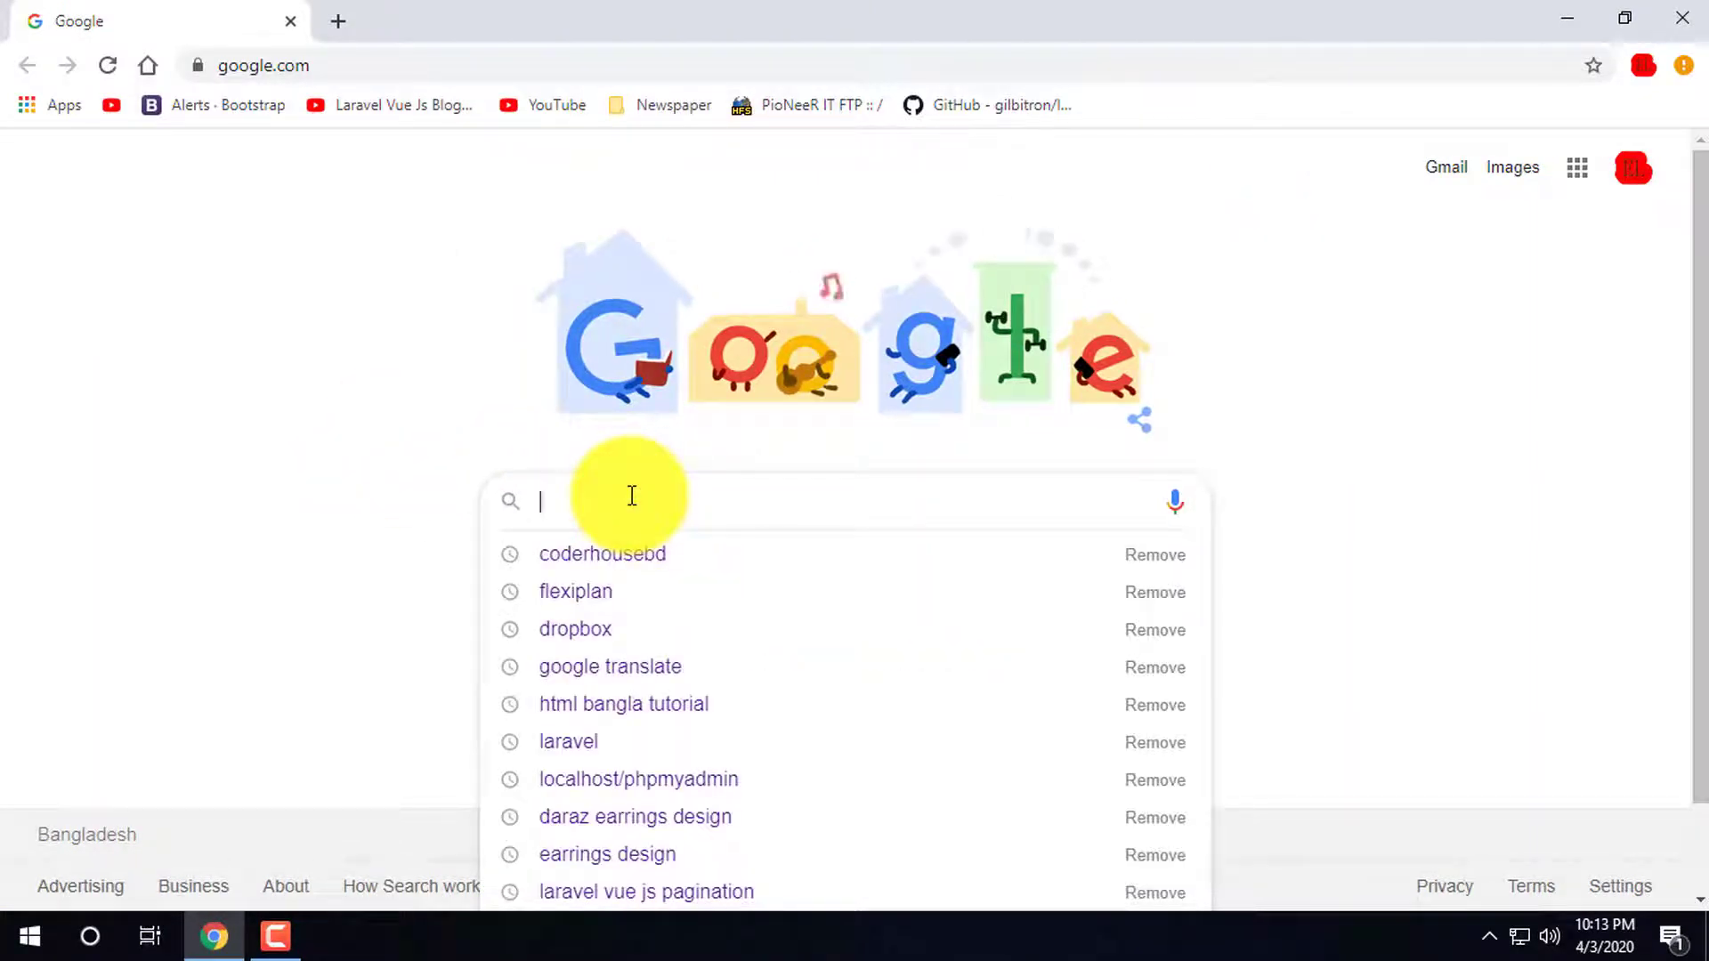
type("netbe")
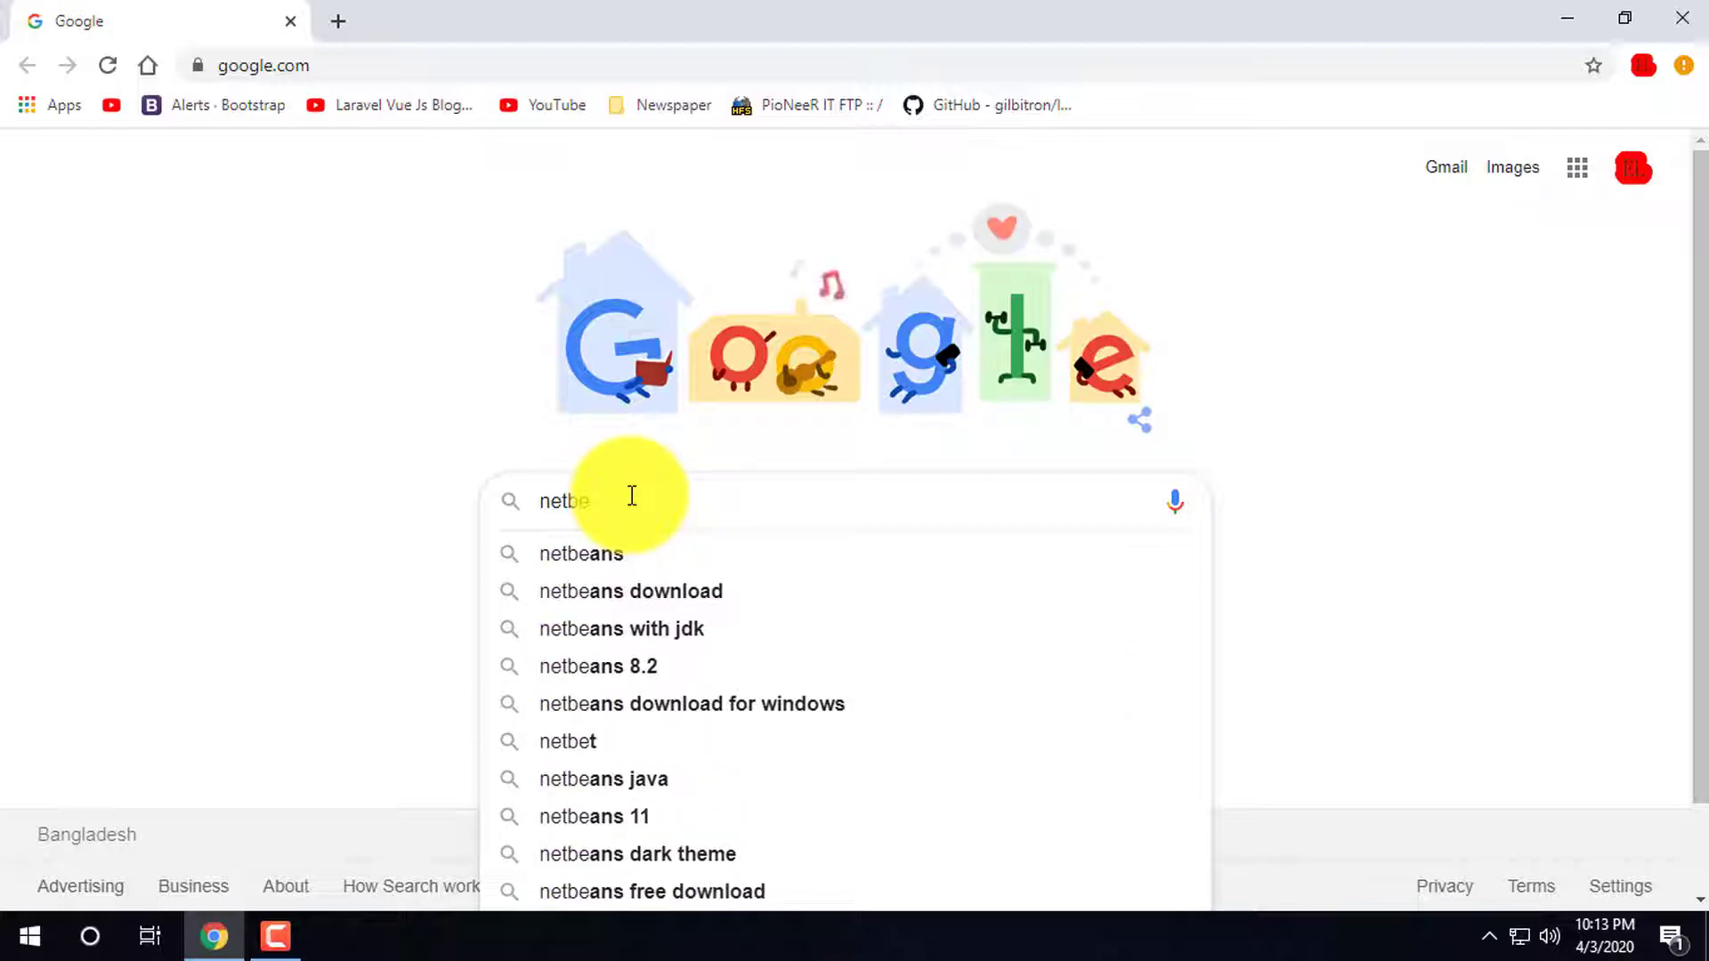
key("Down")
key("Return")
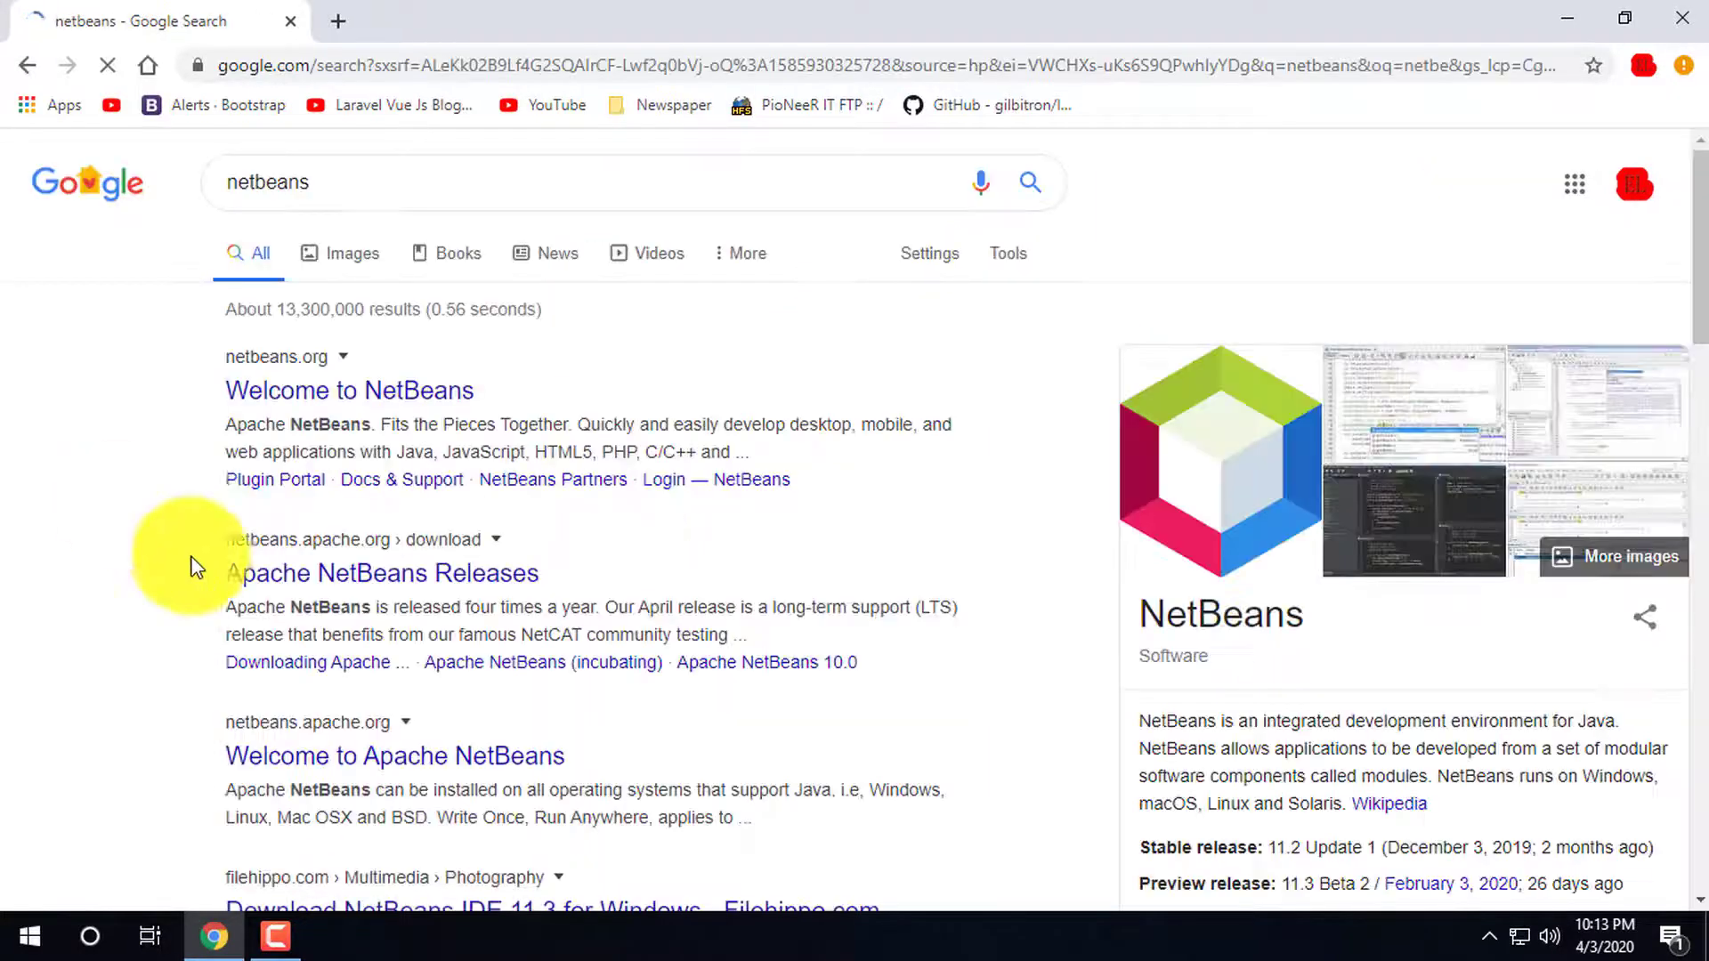
left_click(356, 392)
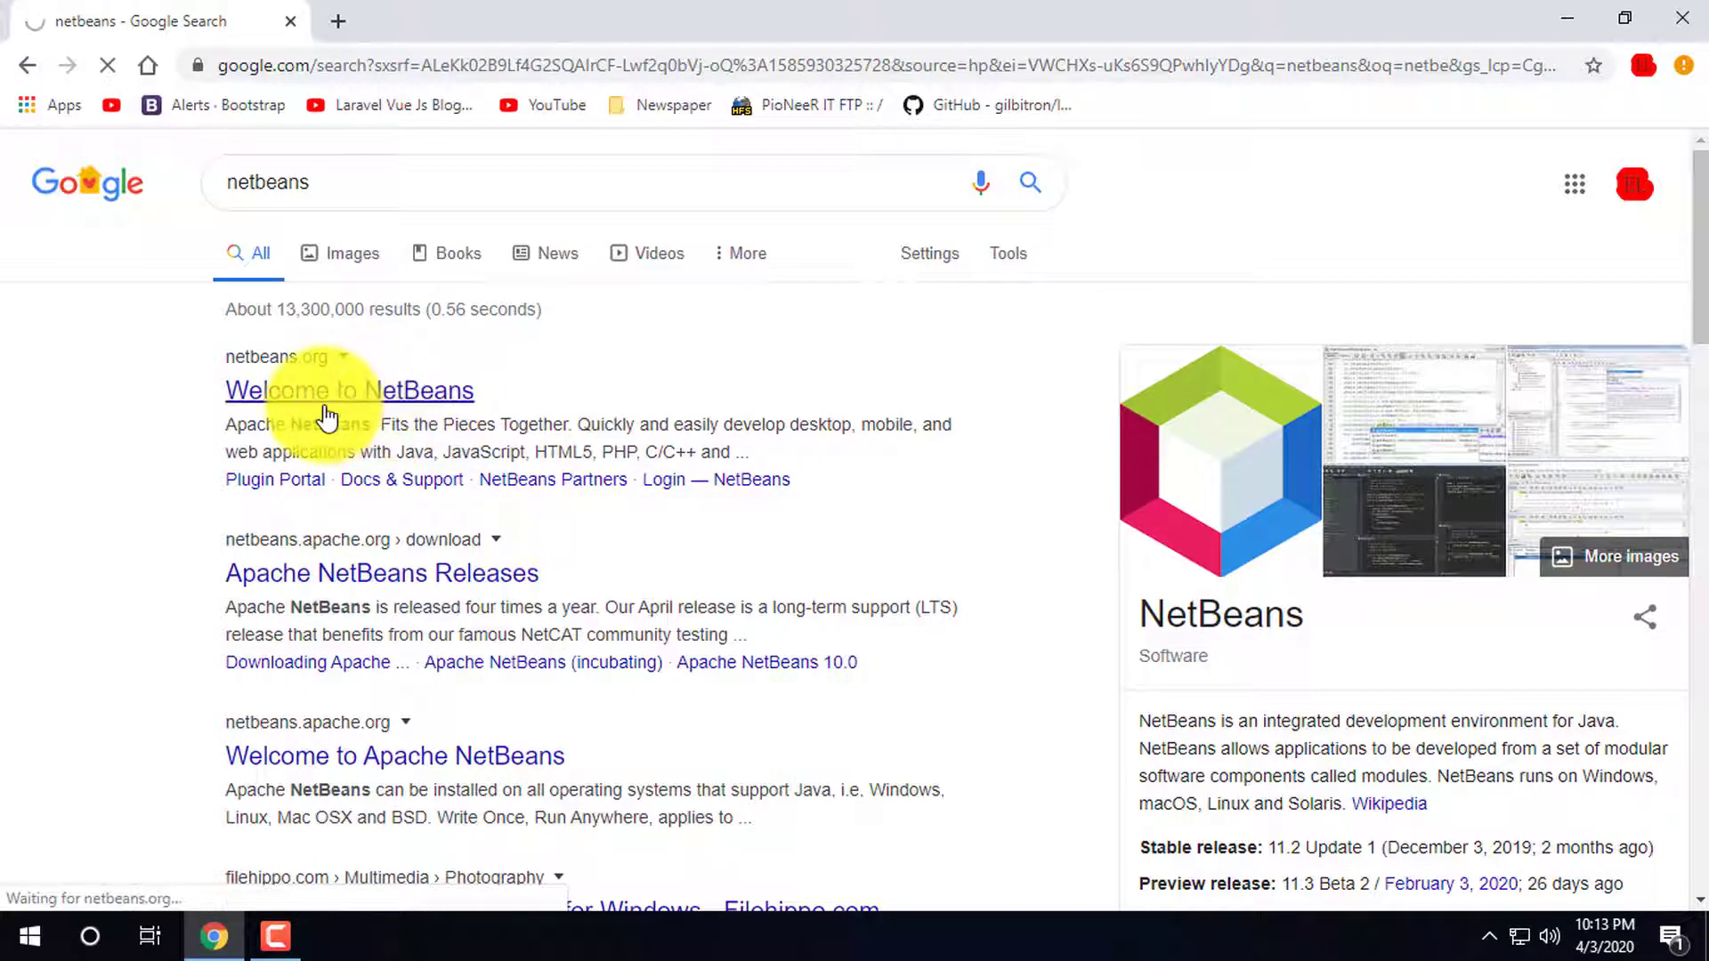
Open an additional blank browser tab and look over the NetBeans home page in the first one
left_click(339, 17)
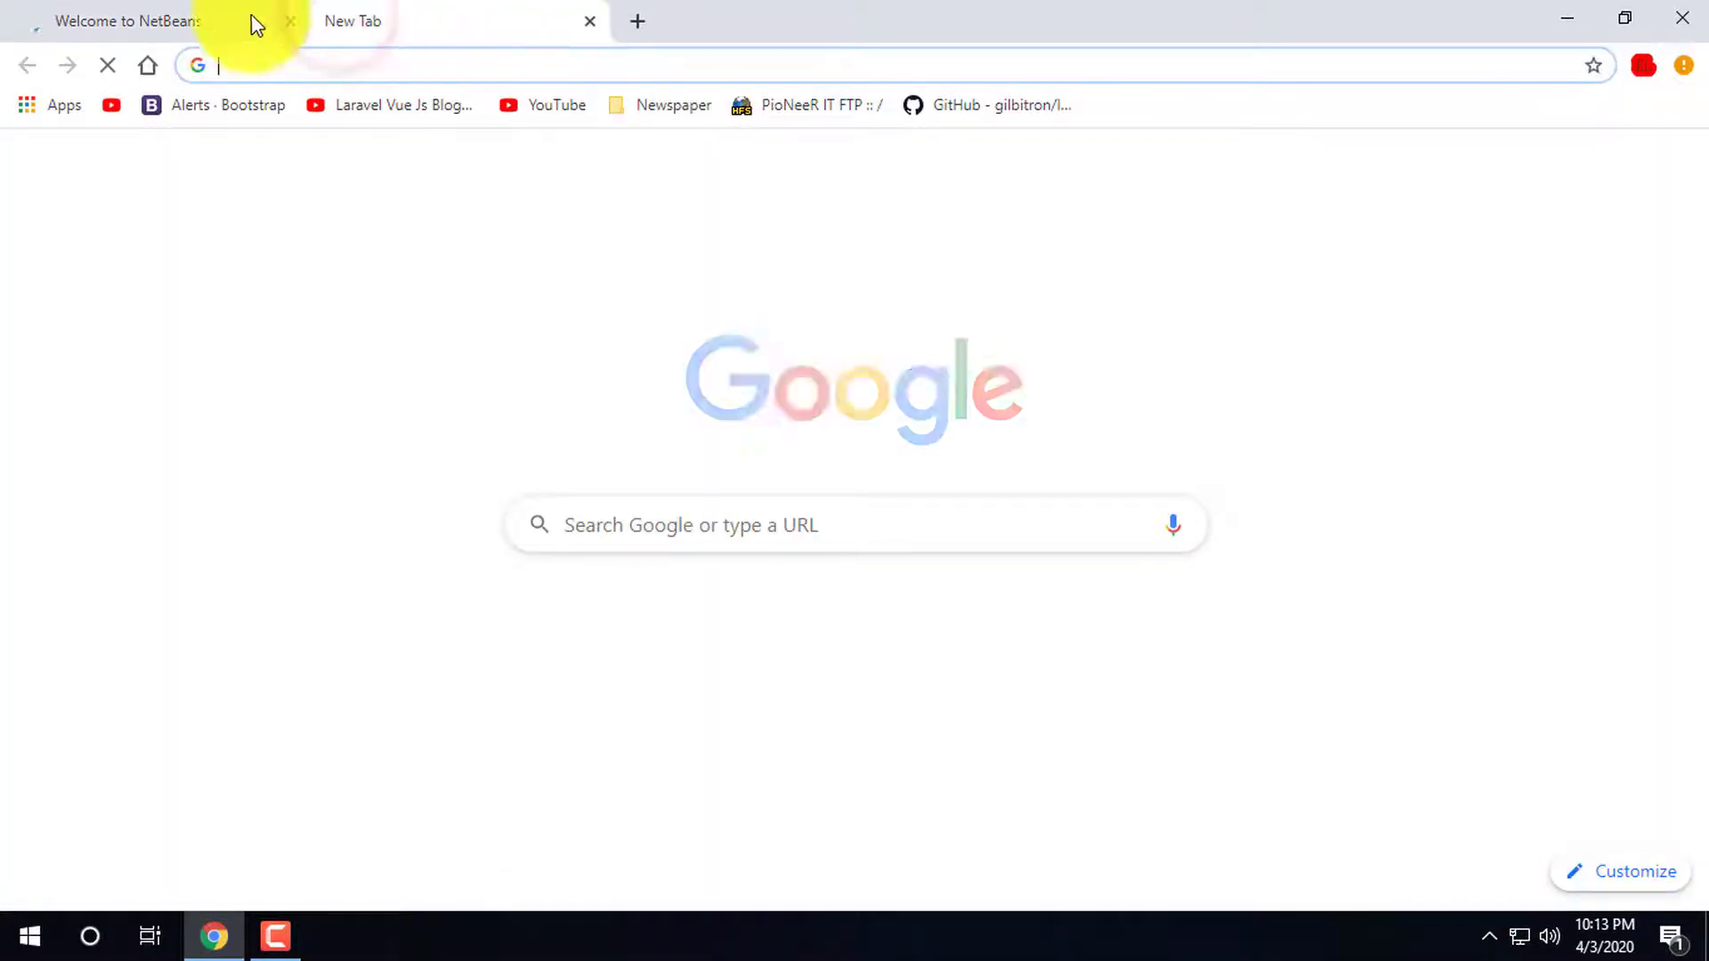
left_click(171, 19)
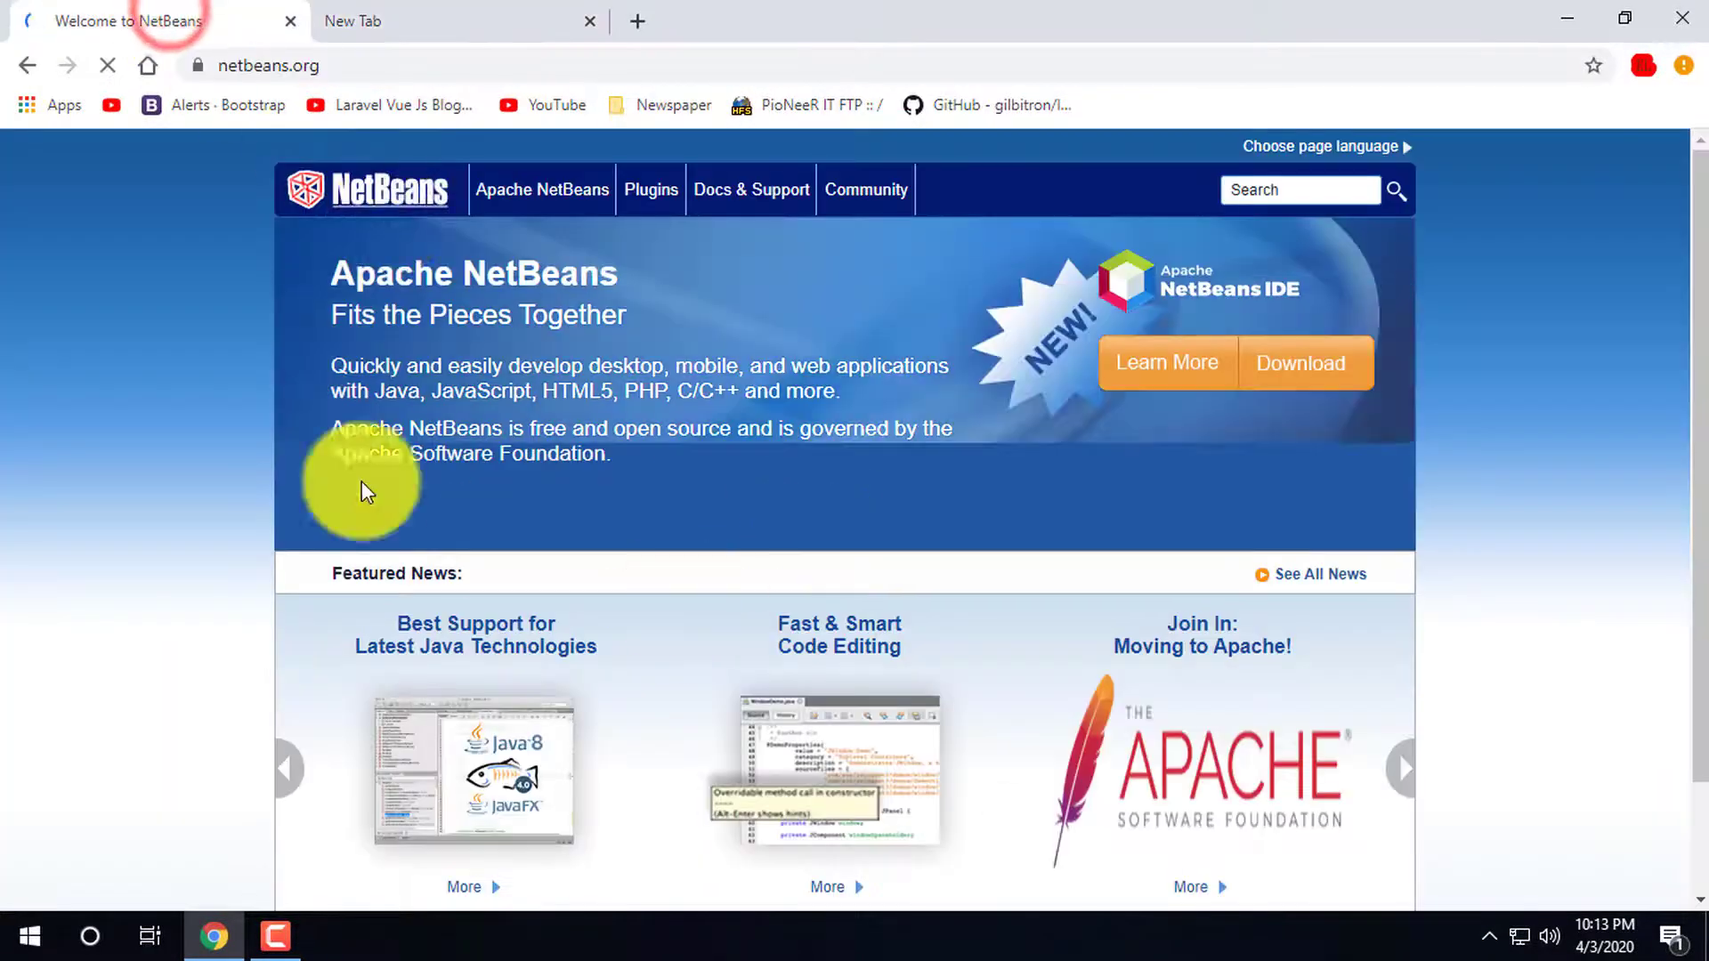
scroll(543, 520, "down", 2)
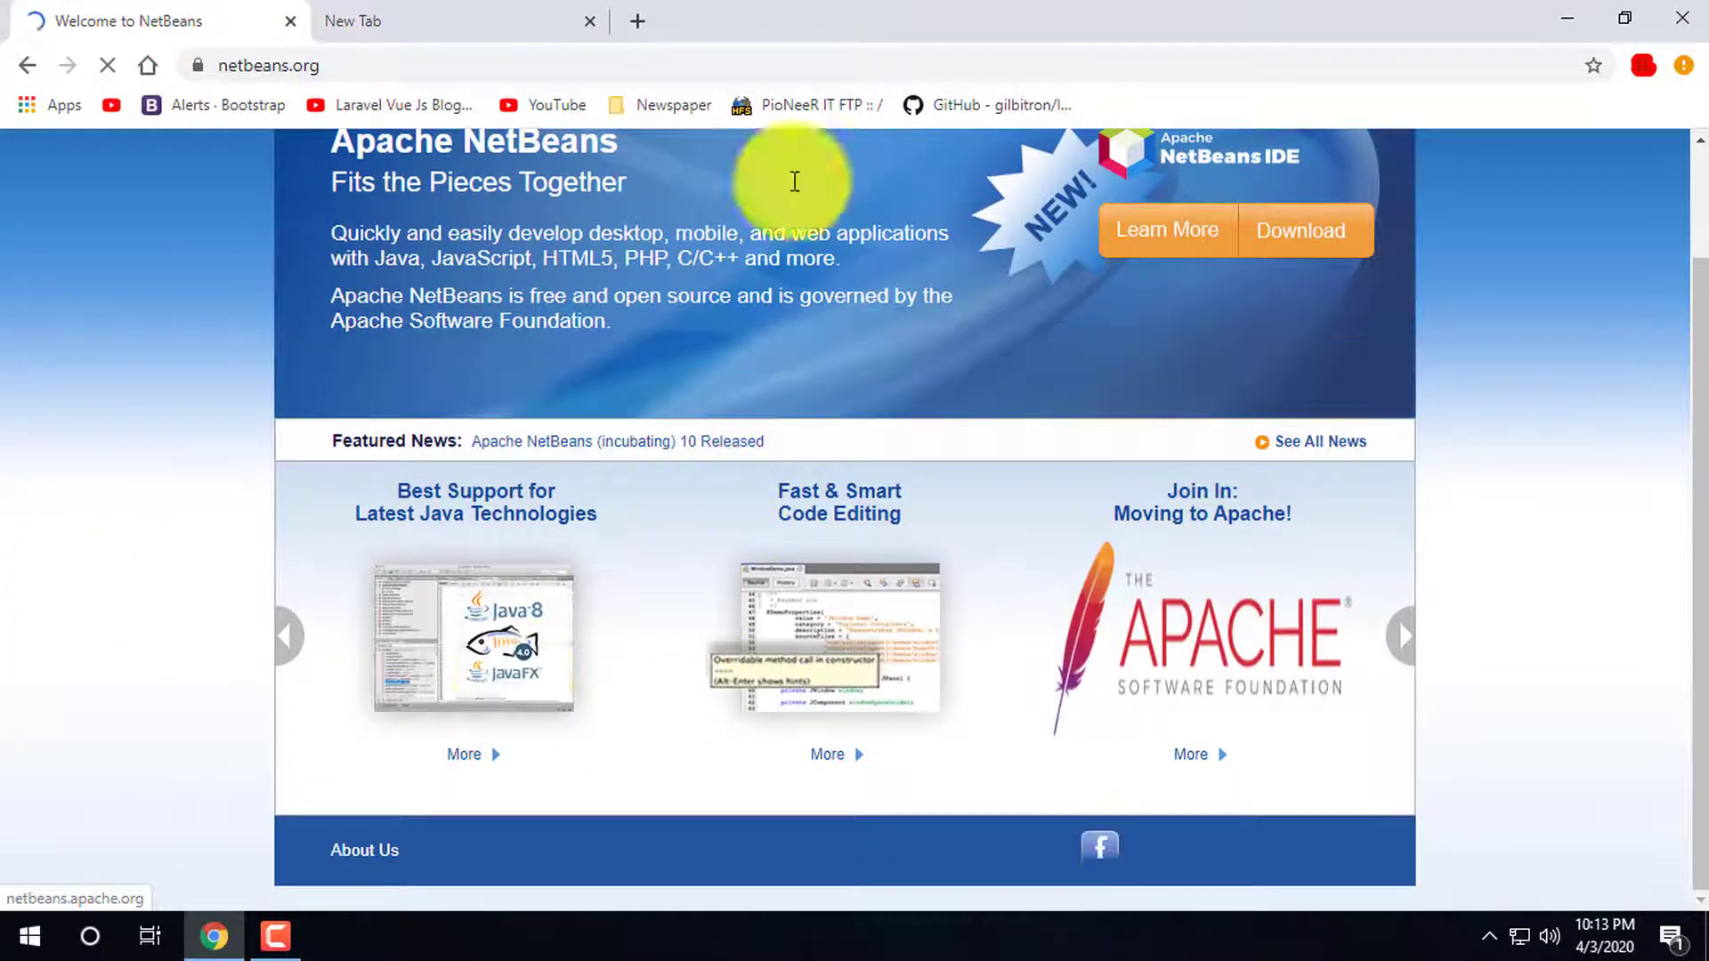
scroll(698, 439, "up", 2)
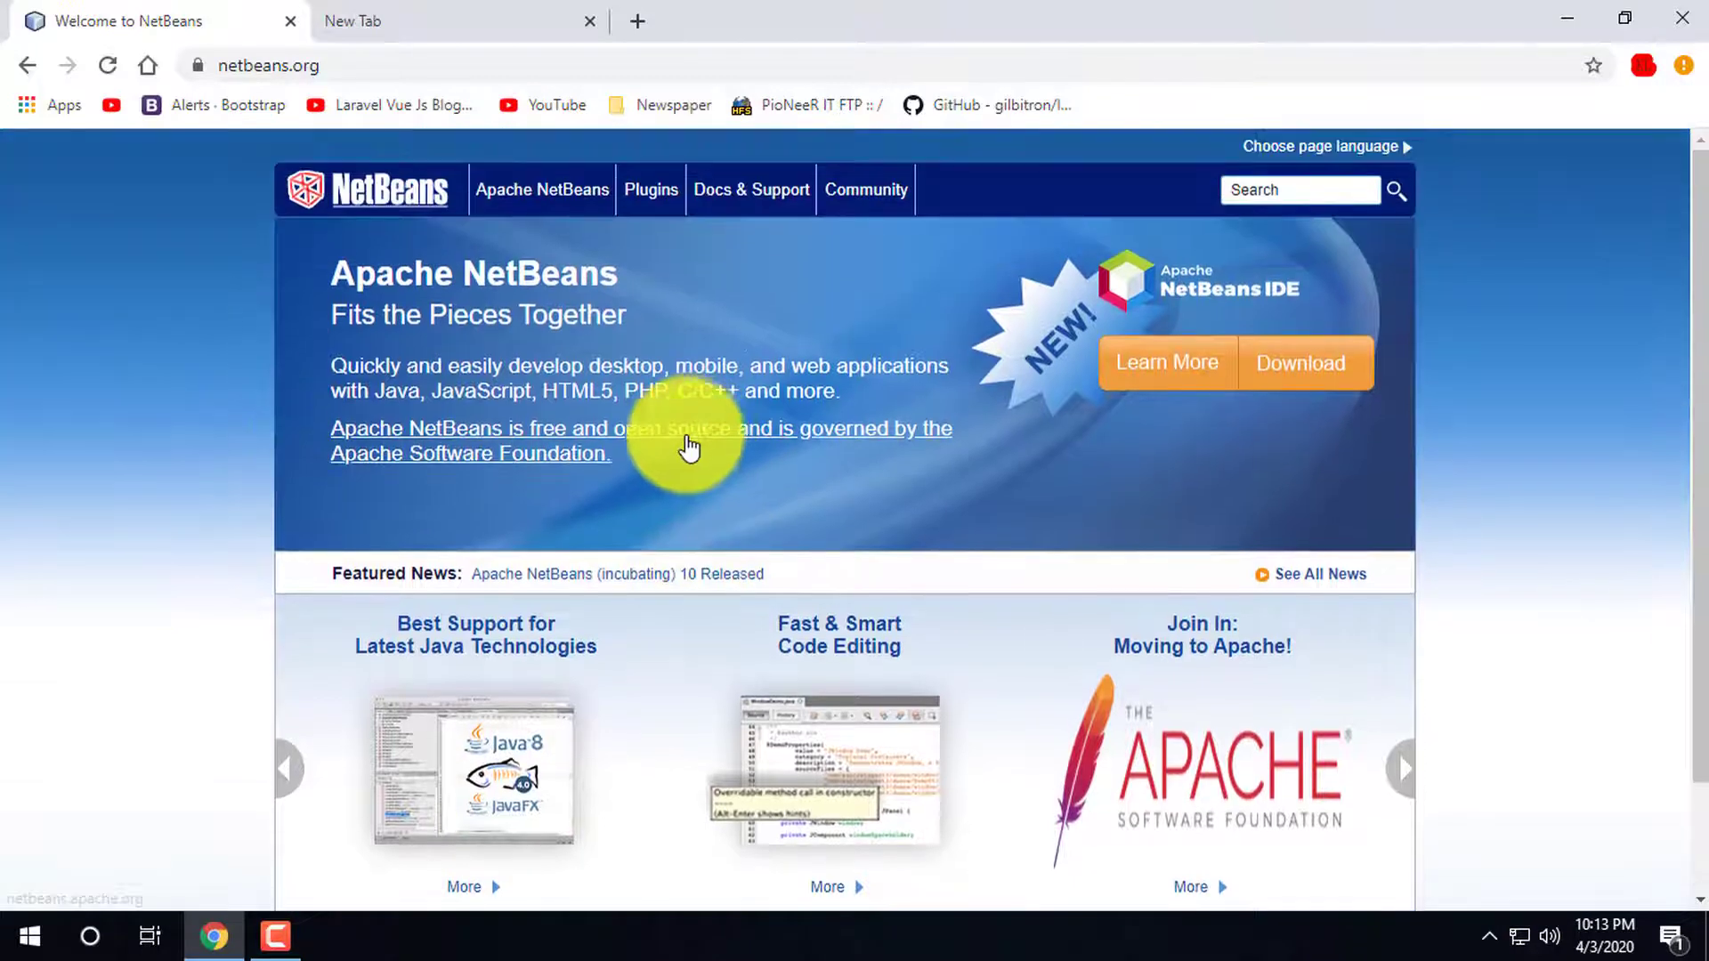
Check the computer's system type in the properties of This PC and close the System window
left_click(1569, 19)
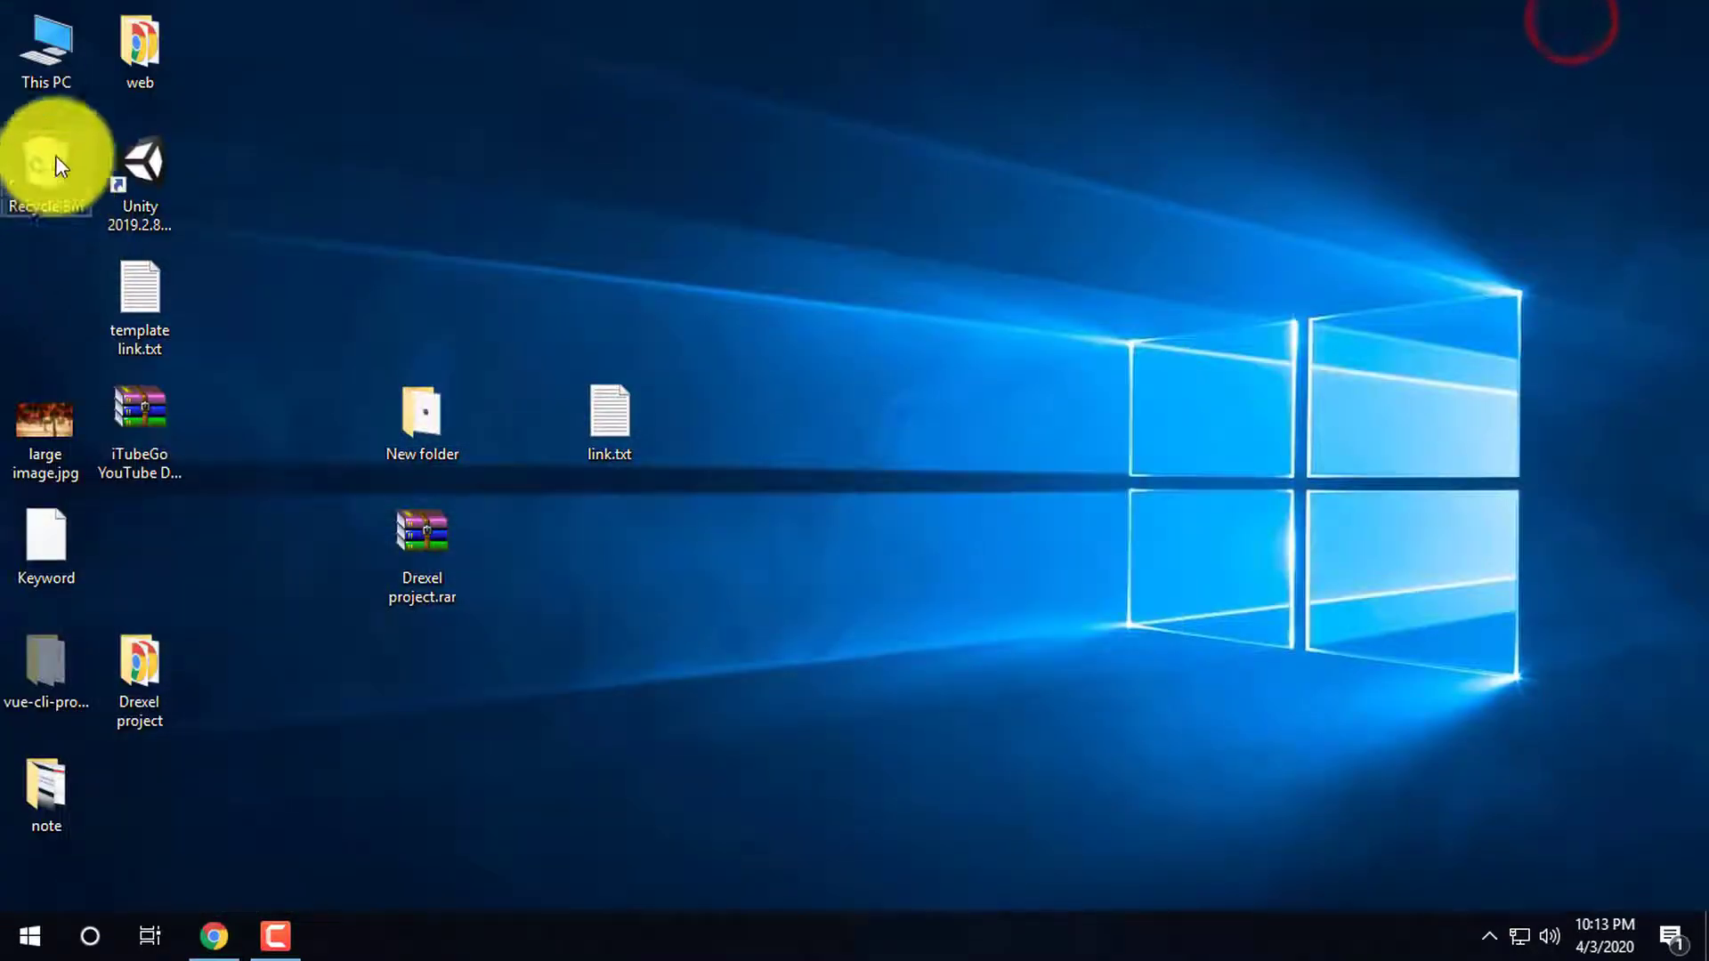
right_click(45, 40)
left_click(121, 356)
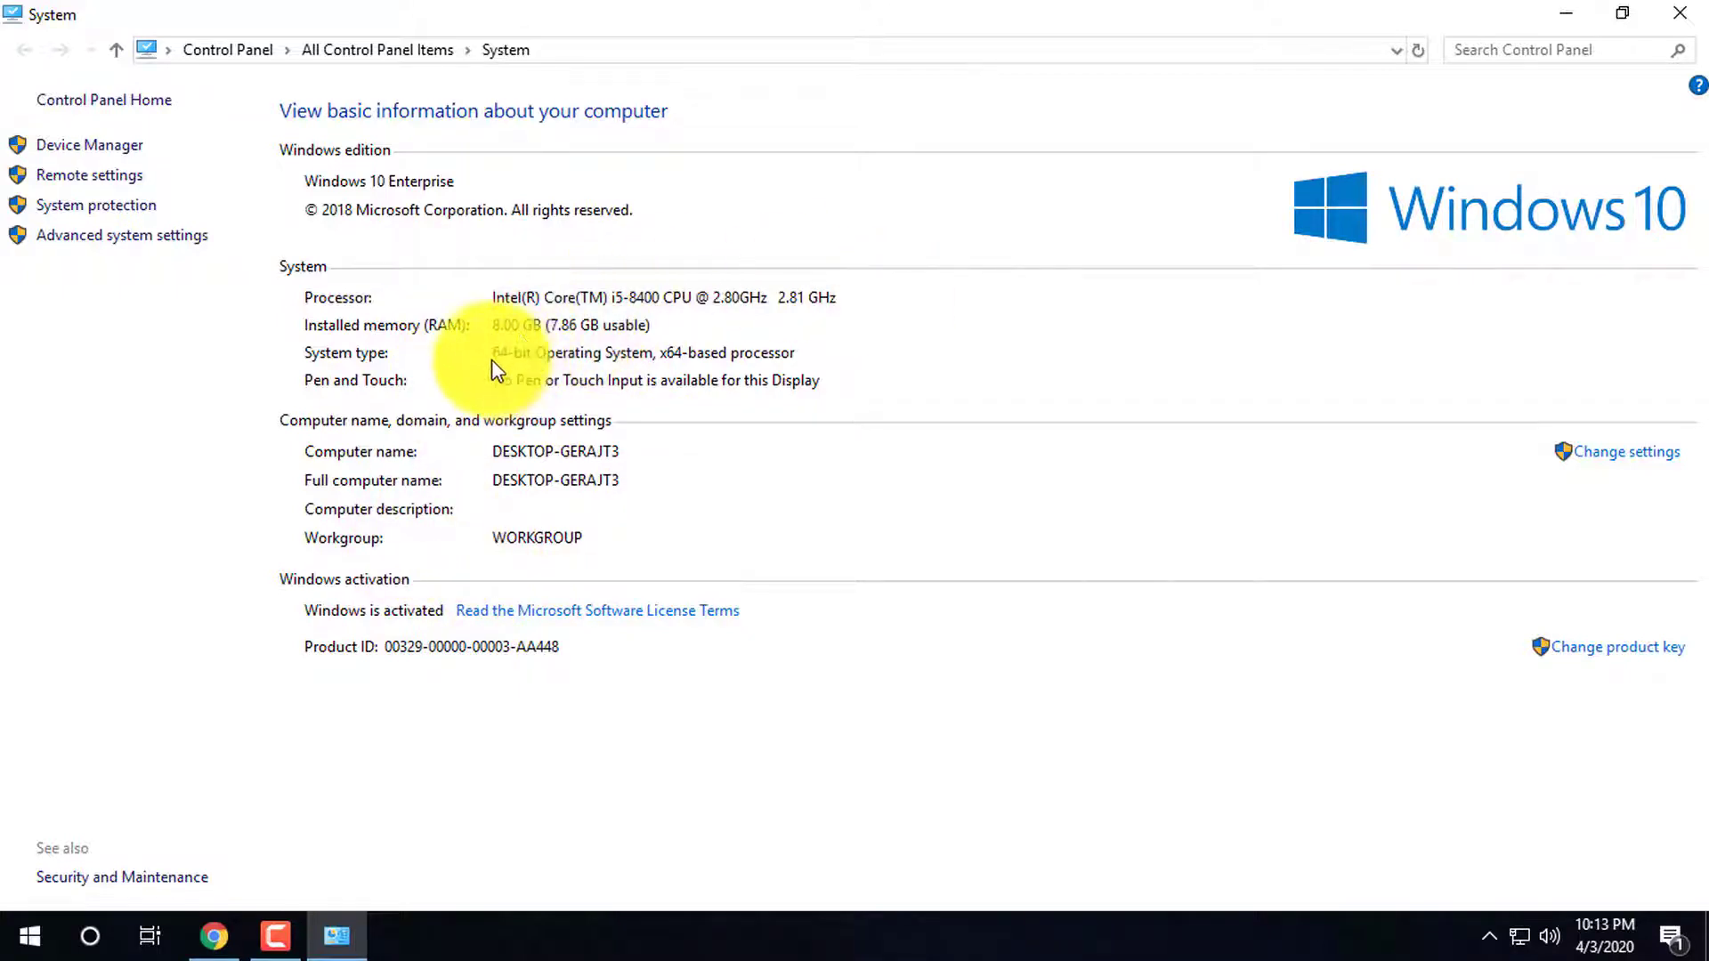
left_click(294, 354)
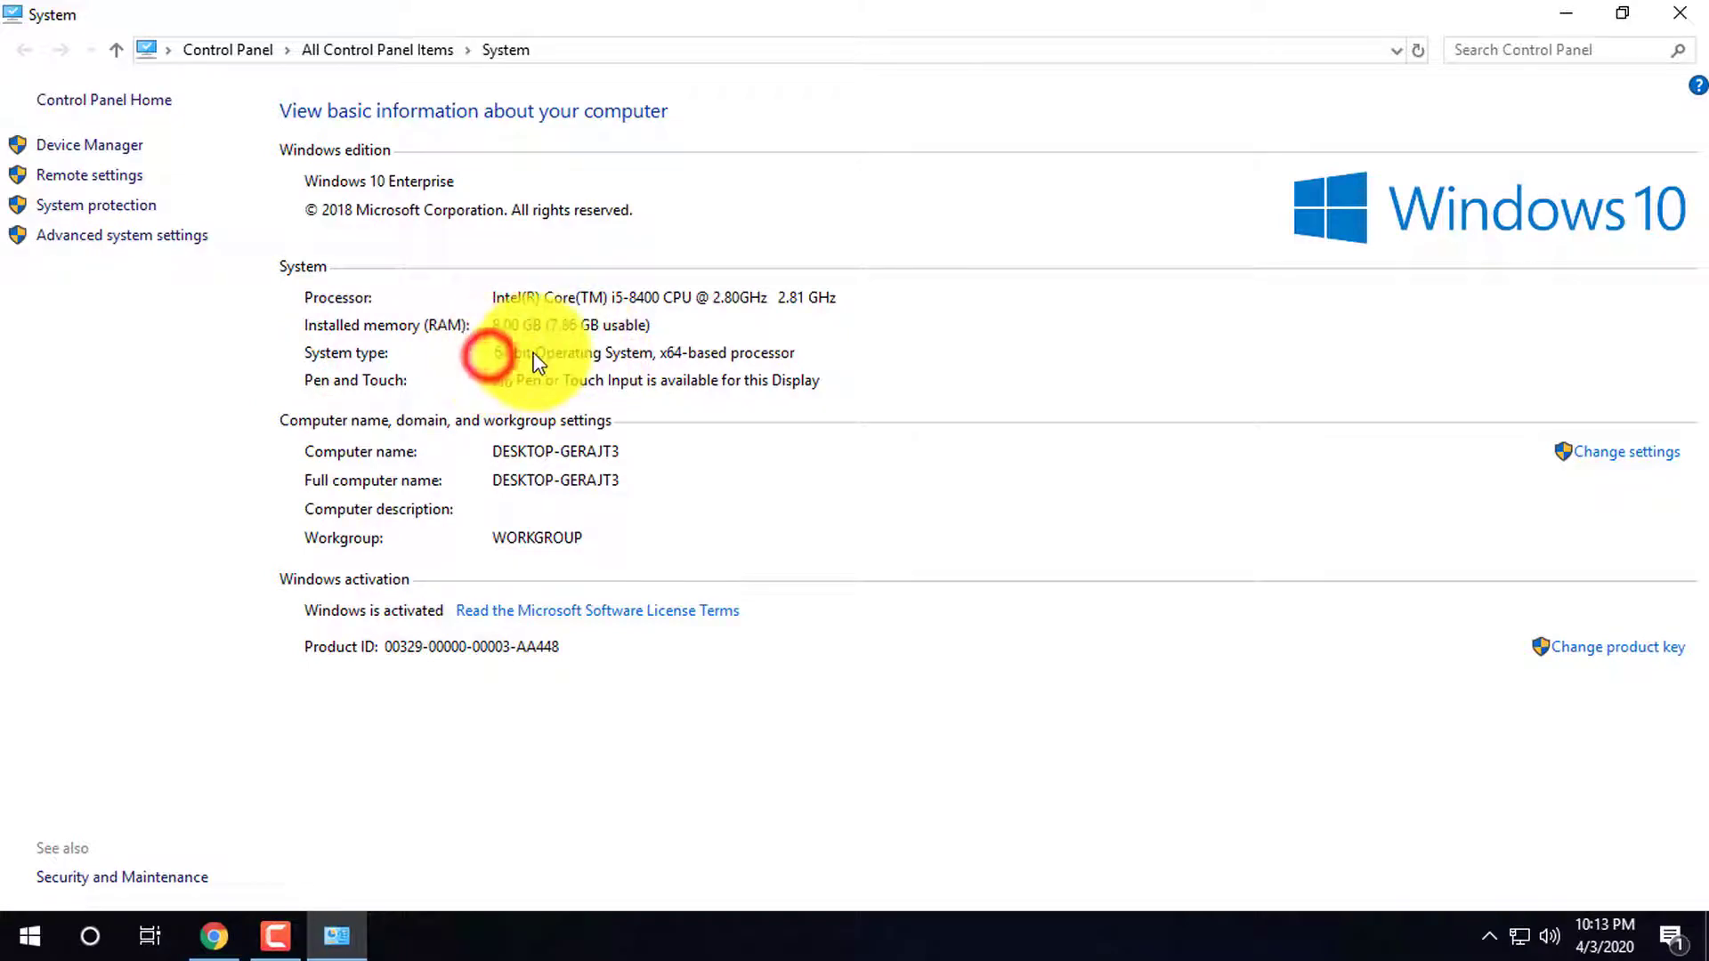
left_click(1685, 16)
left_click(766, 244)
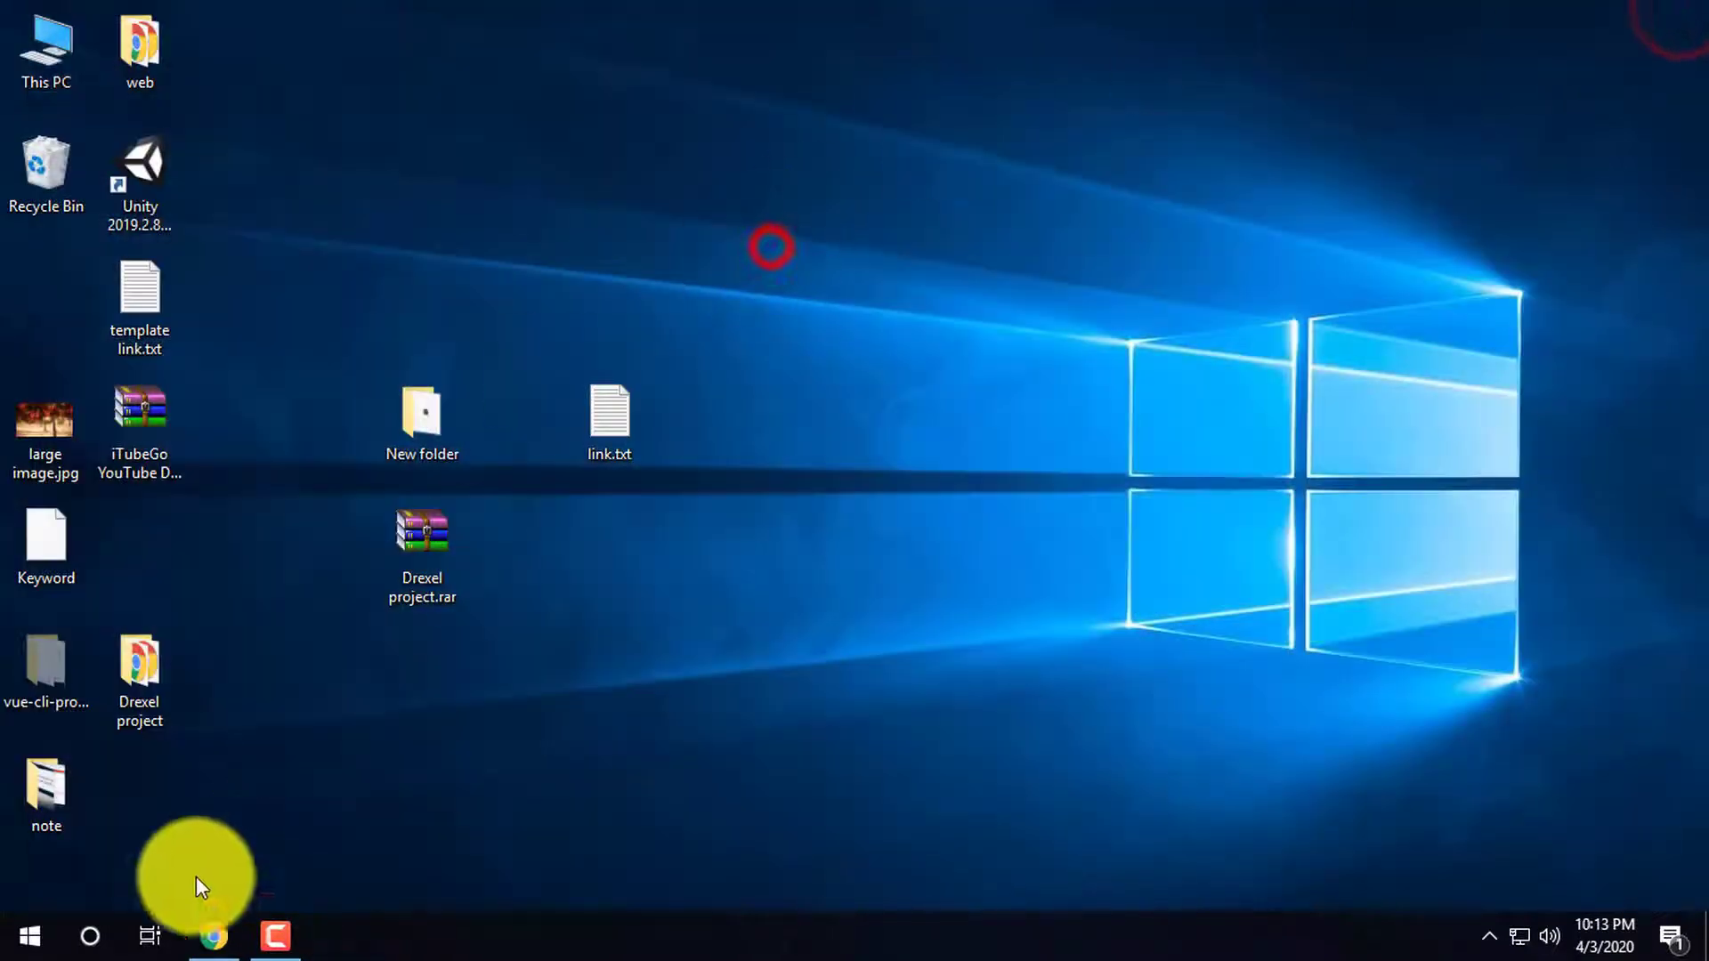
Switch back to Chrome and open the Apache NetBeans releases page from the NetBeans home page
left_click(214, 934)
scroll(756, 637, "down", 1)
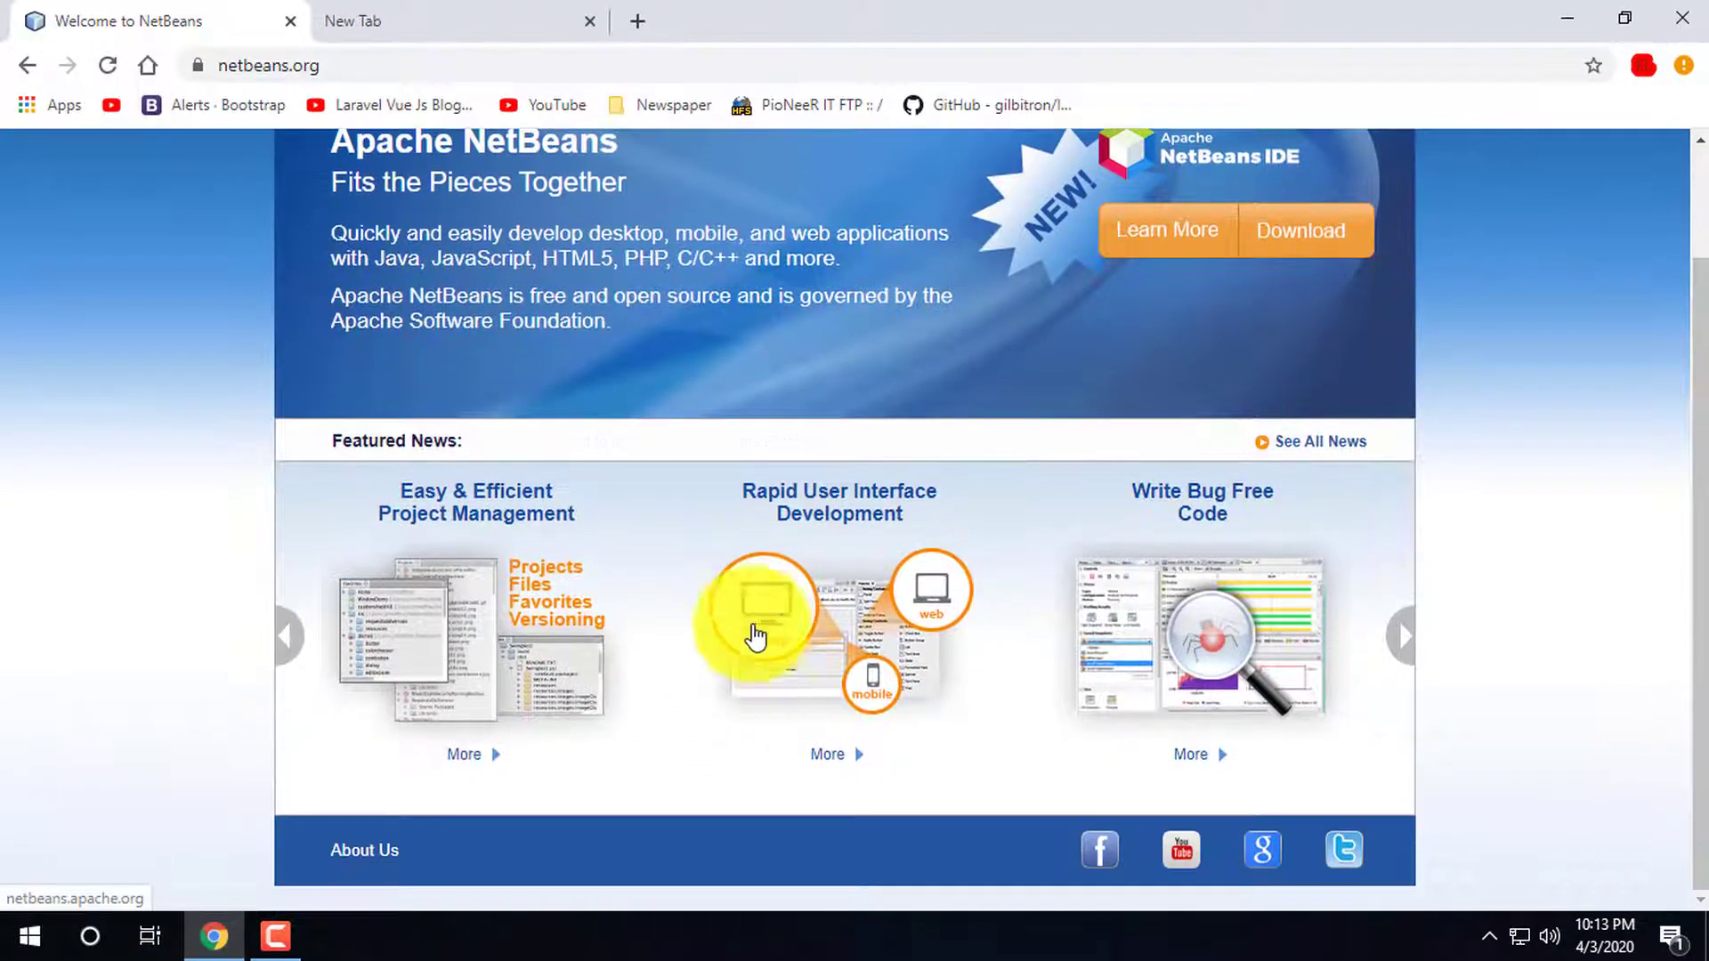
left_click(1324, 233)
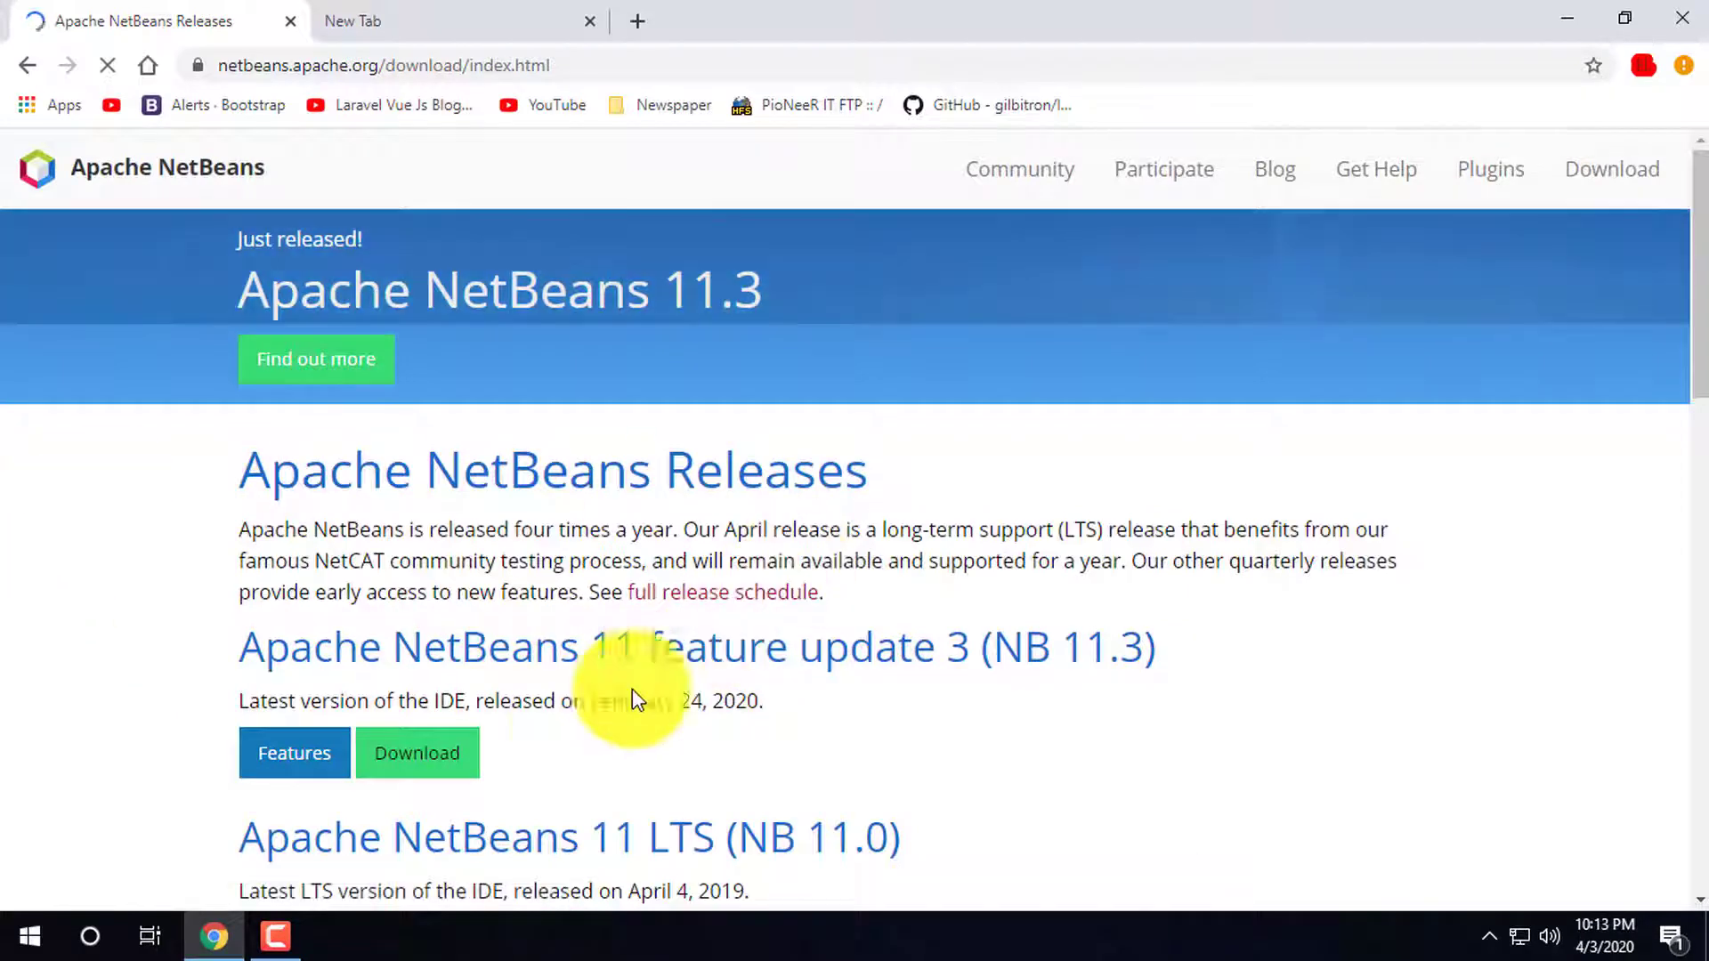
Look through the Apache NetBeans releases and open the download page of NetBeans 11.3
scroll(267, 570, "down", 5)
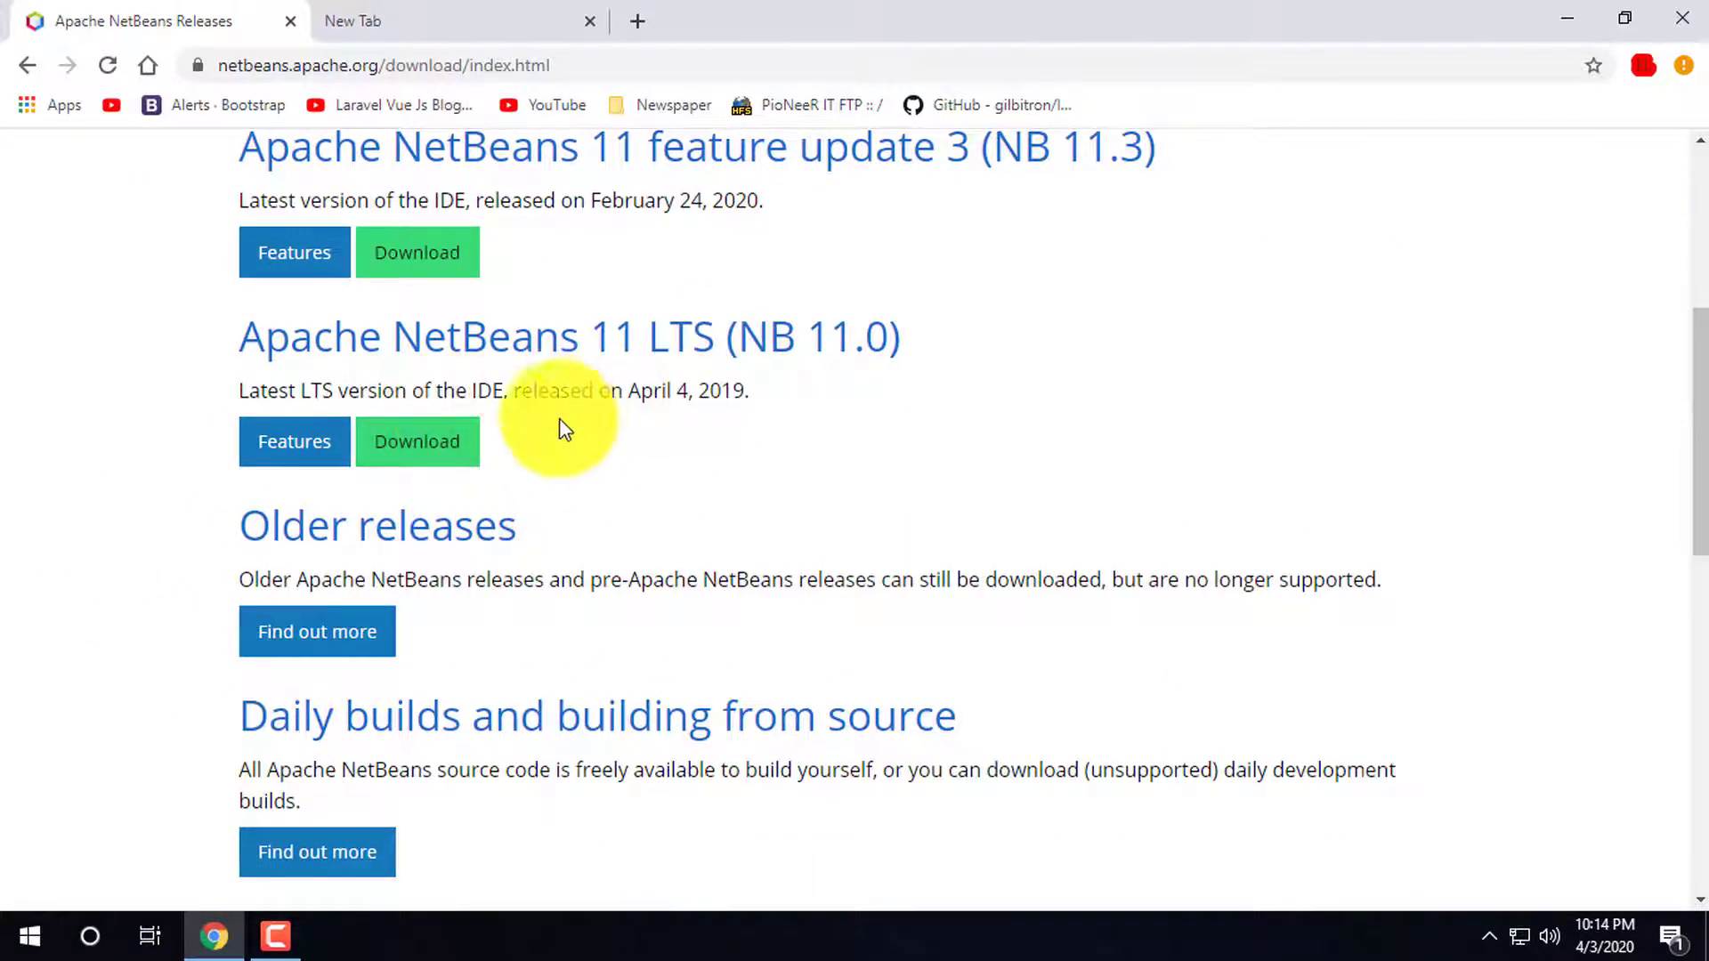
scroll(409, 338, "up", 1)
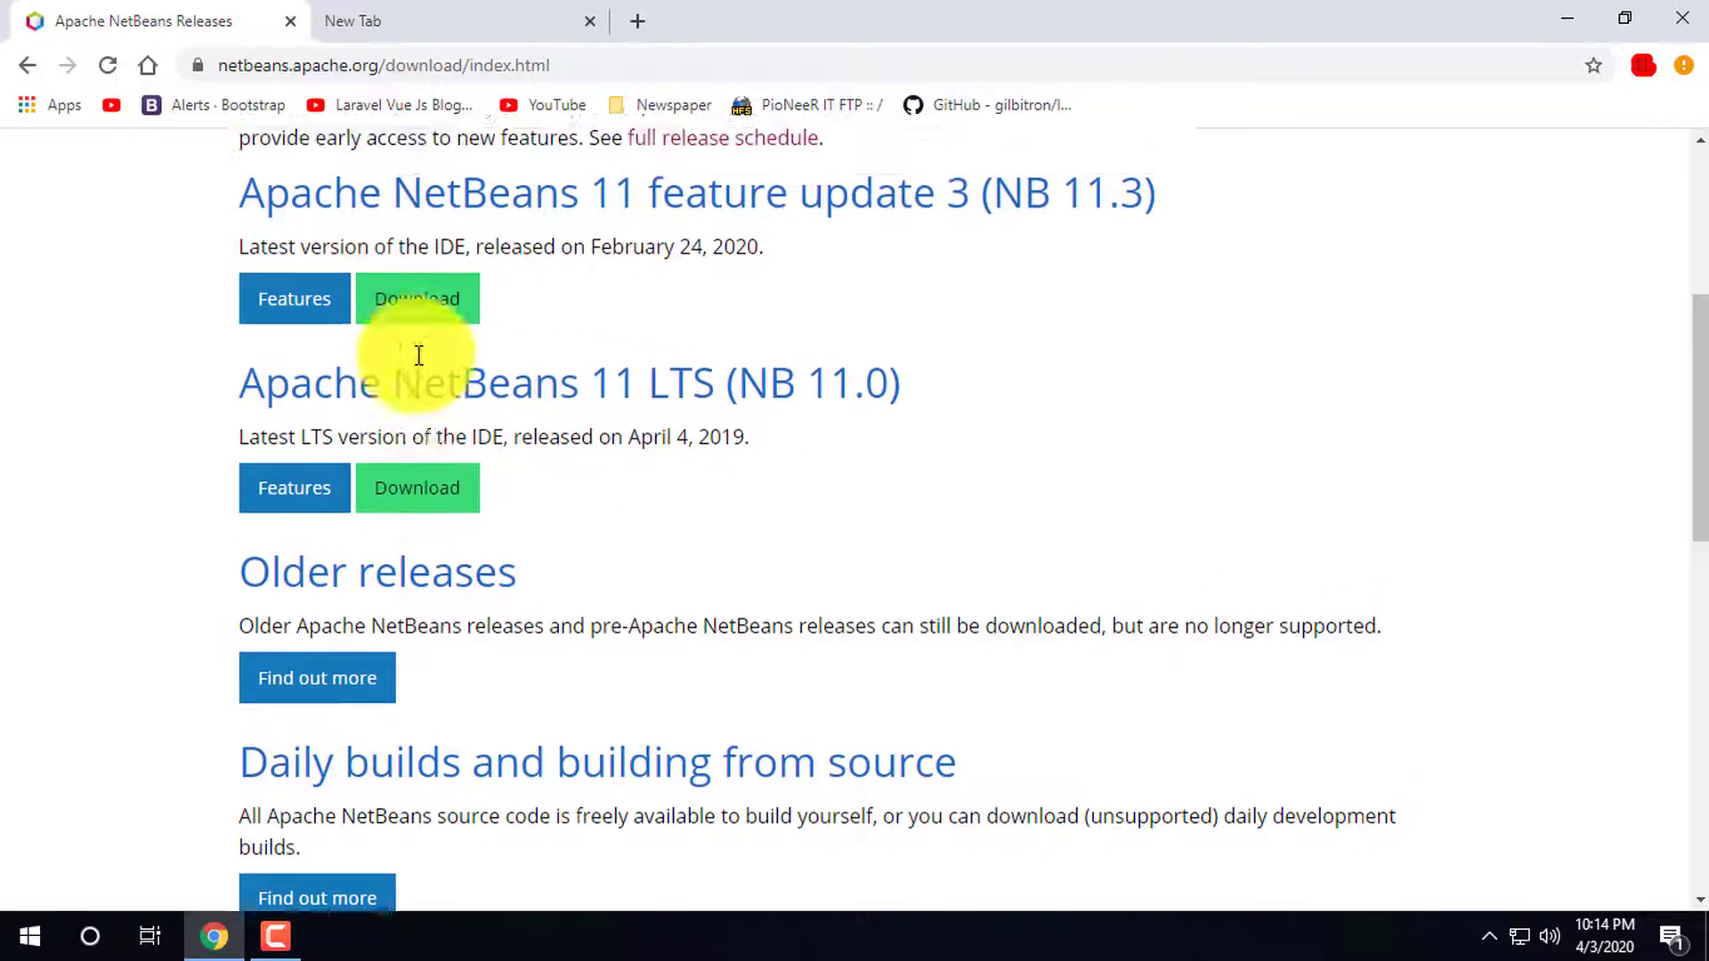
scroll(463, 667, "down", 5)
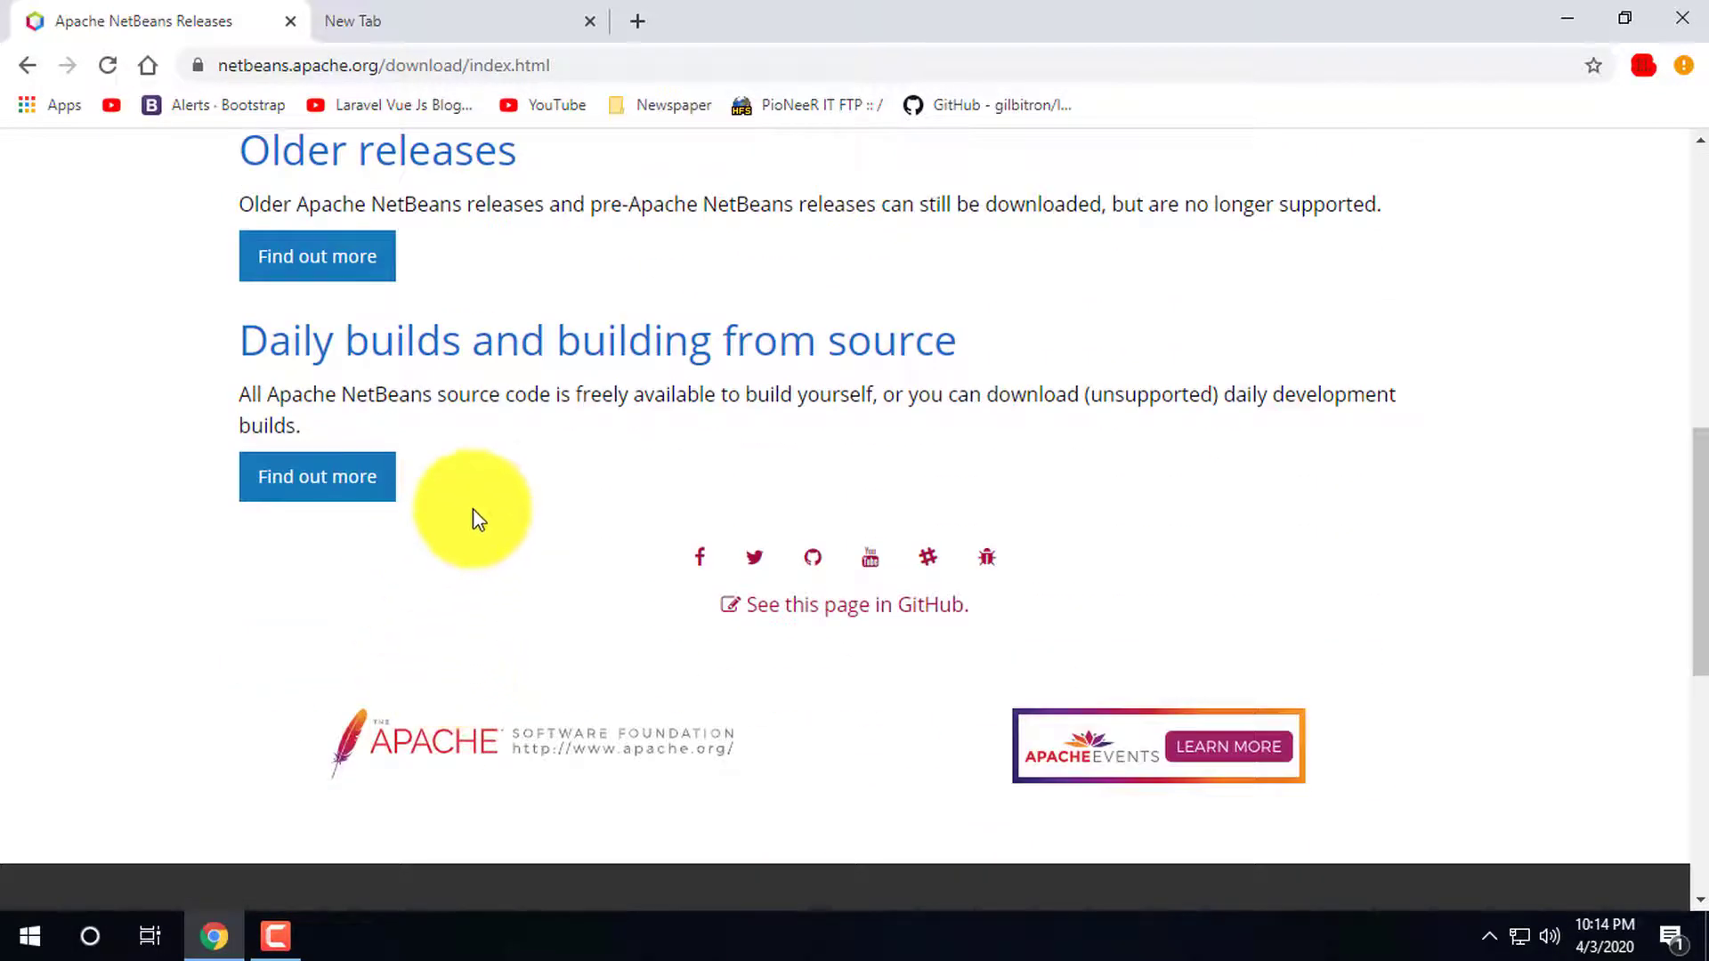
scroll(473, 509, "up", 4)
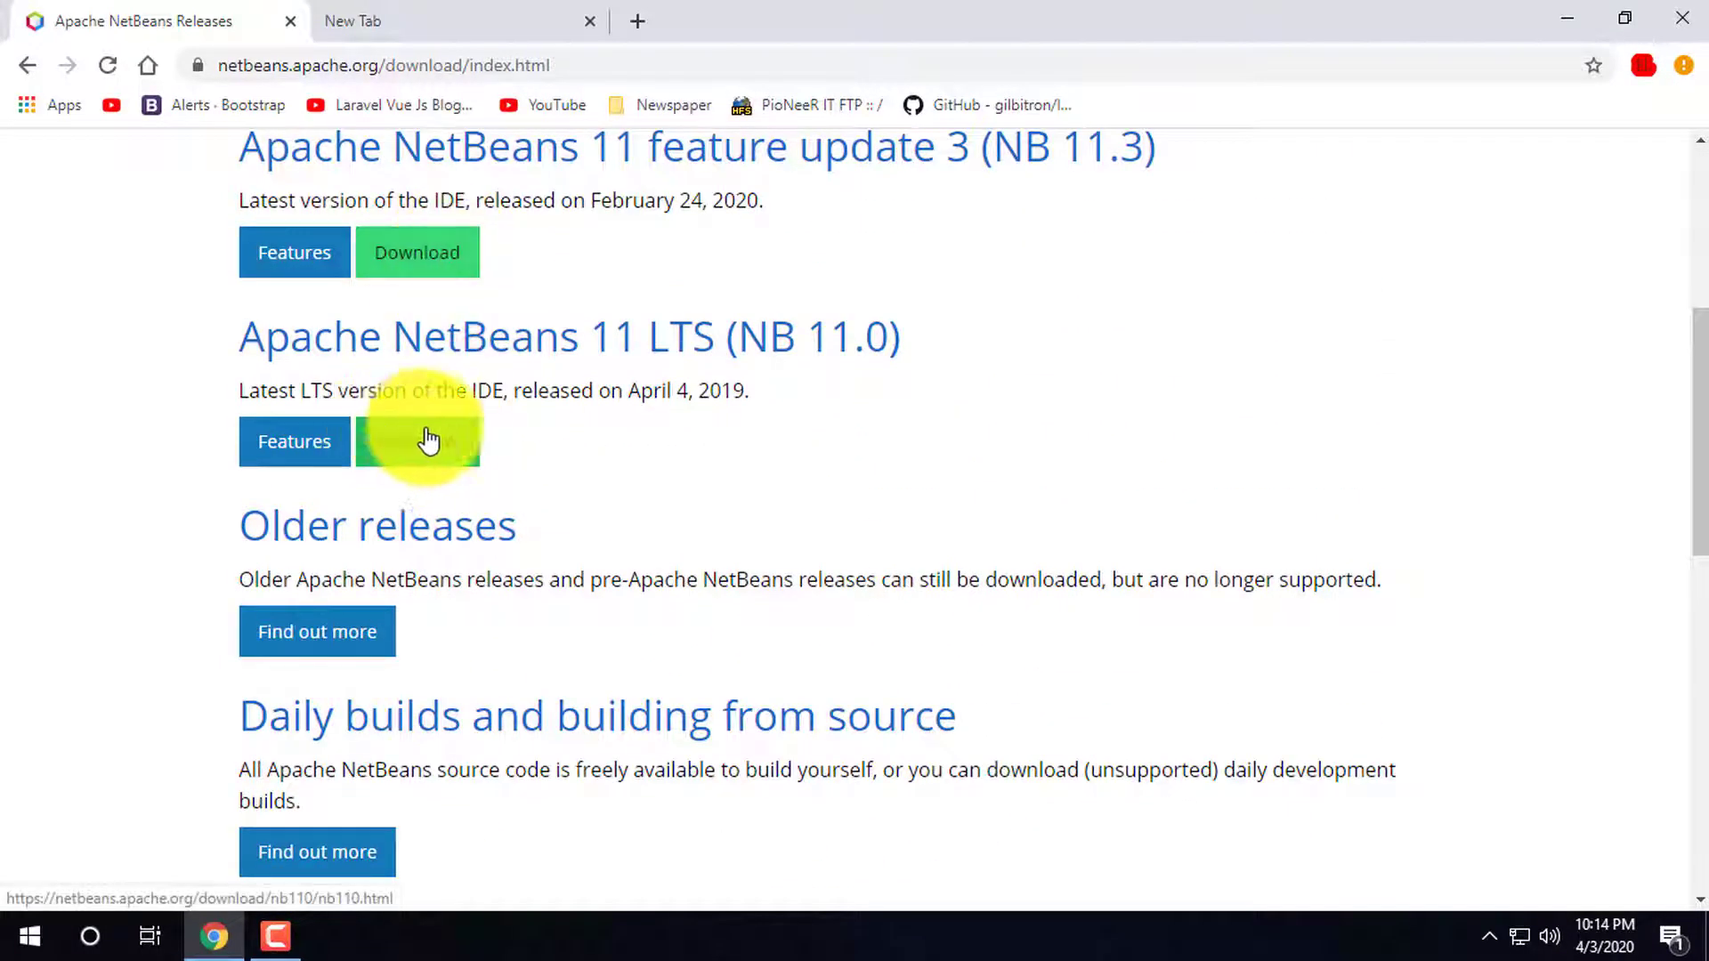
scroll(736, 393, "up", 1)
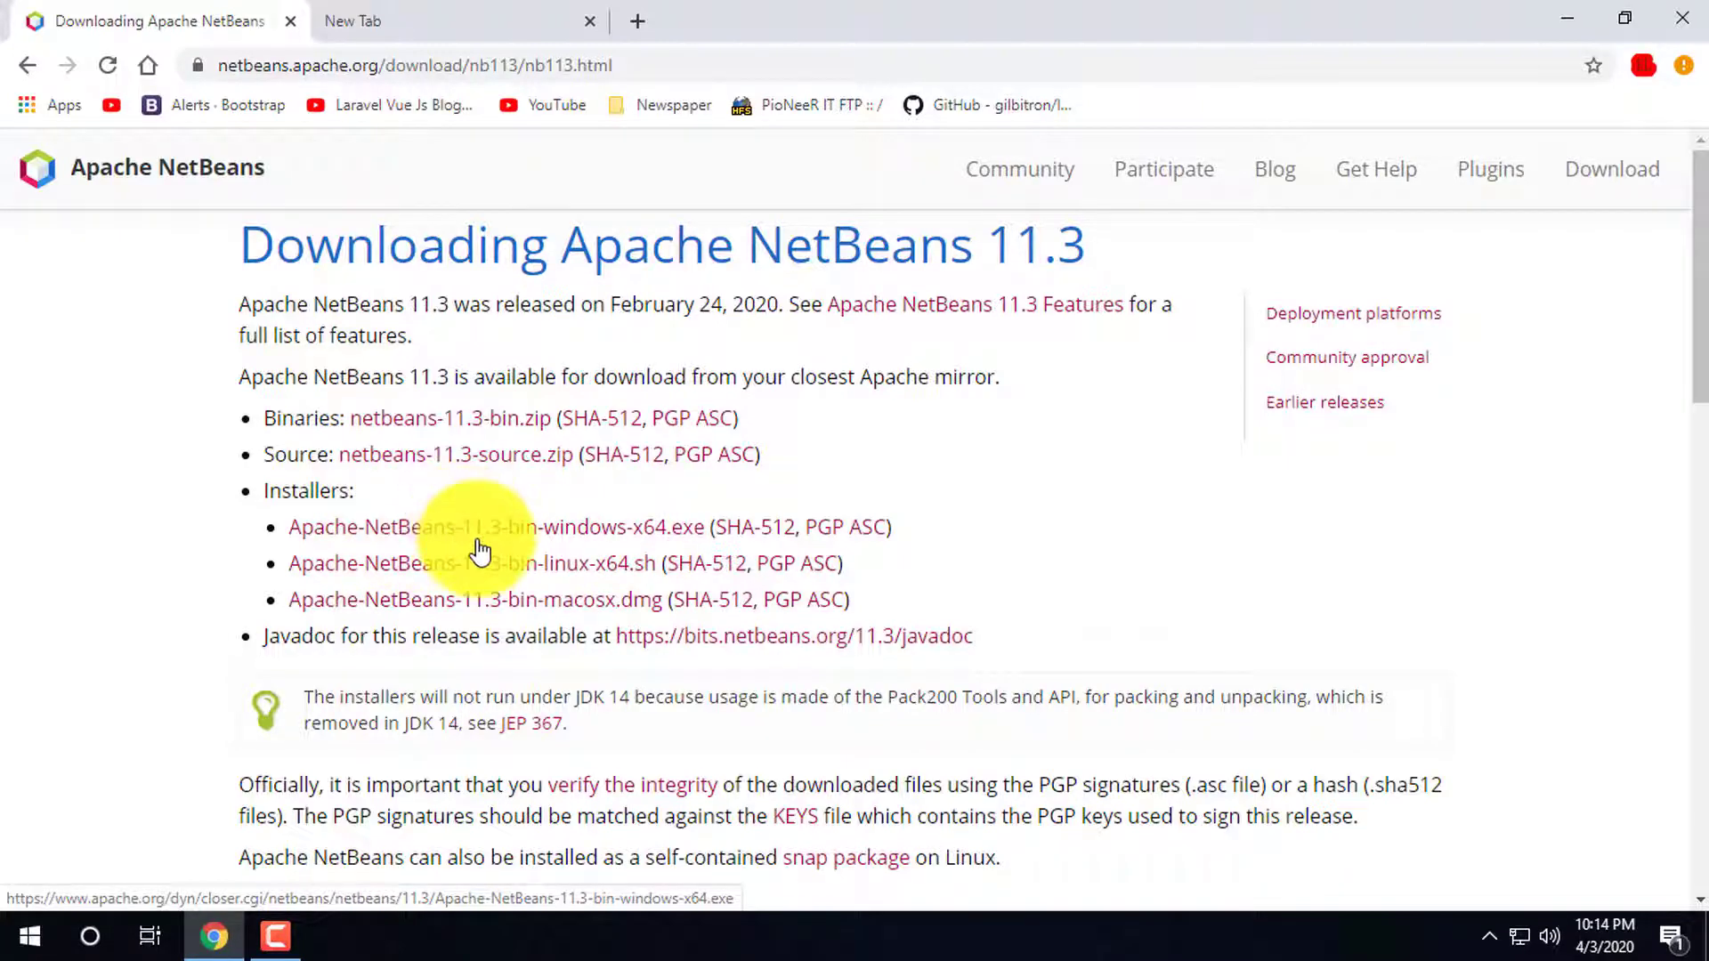
Start downloading the Windows installer Apache-NetBeans-11.3-bin-windows-x64.exe from the HTTP mirror link
scroll(490, 544, "down", 3)
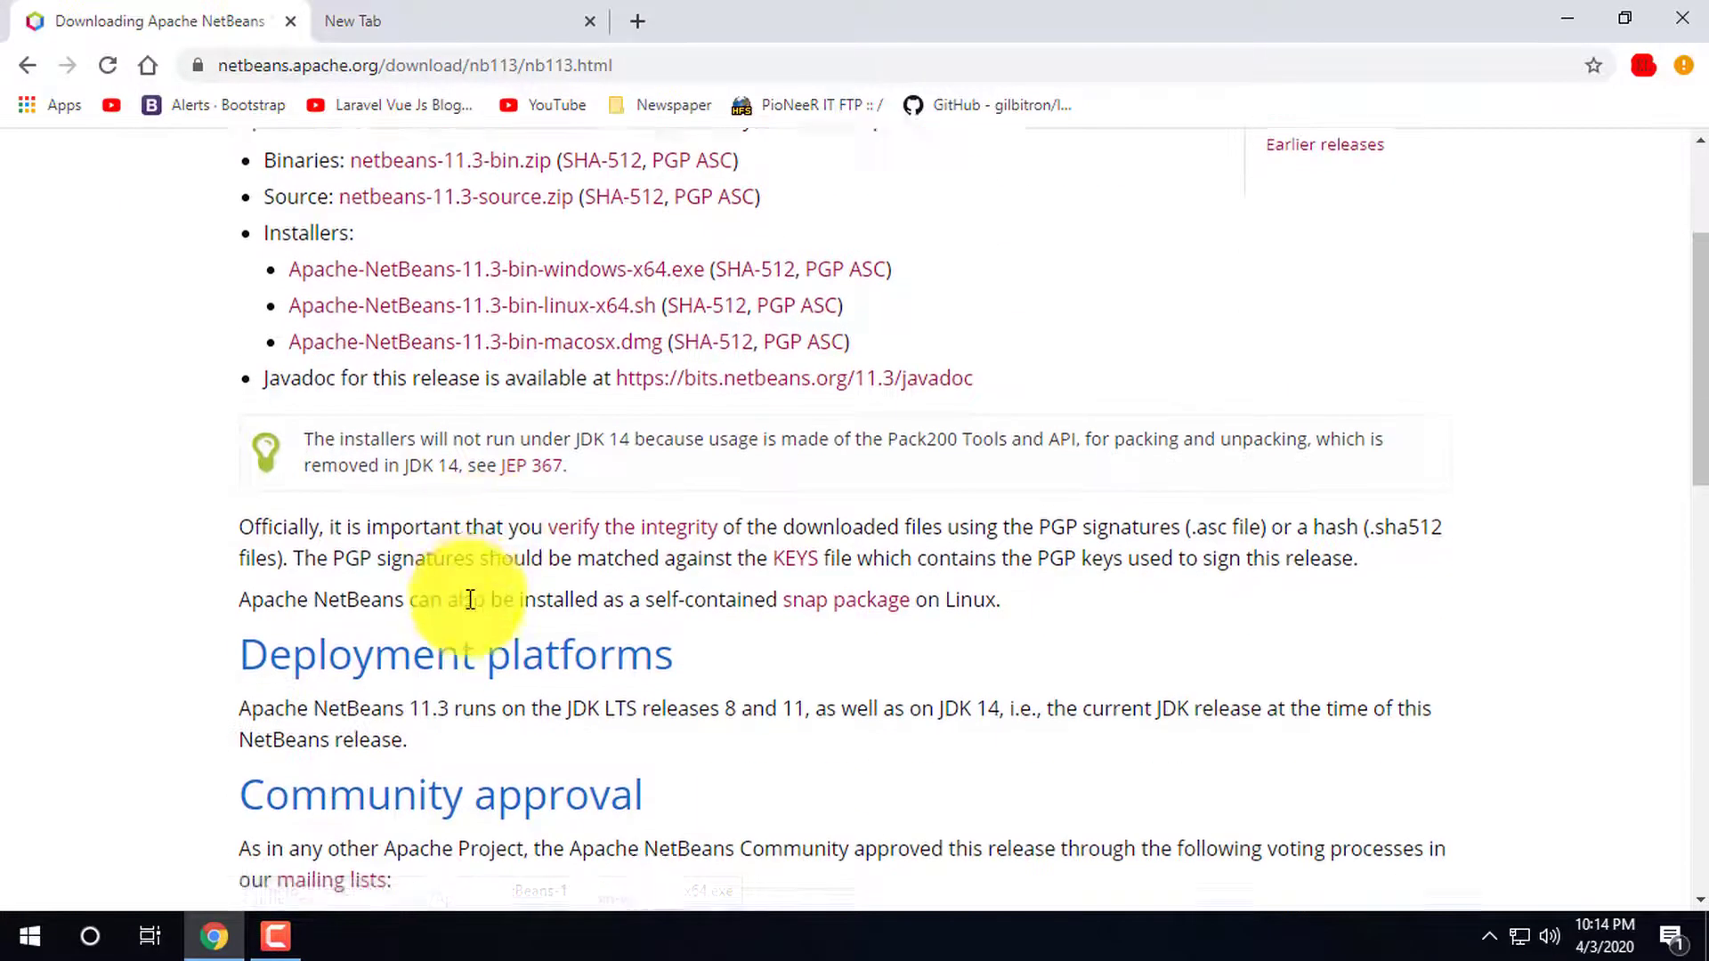
scroll(466, 588, "up", 3)
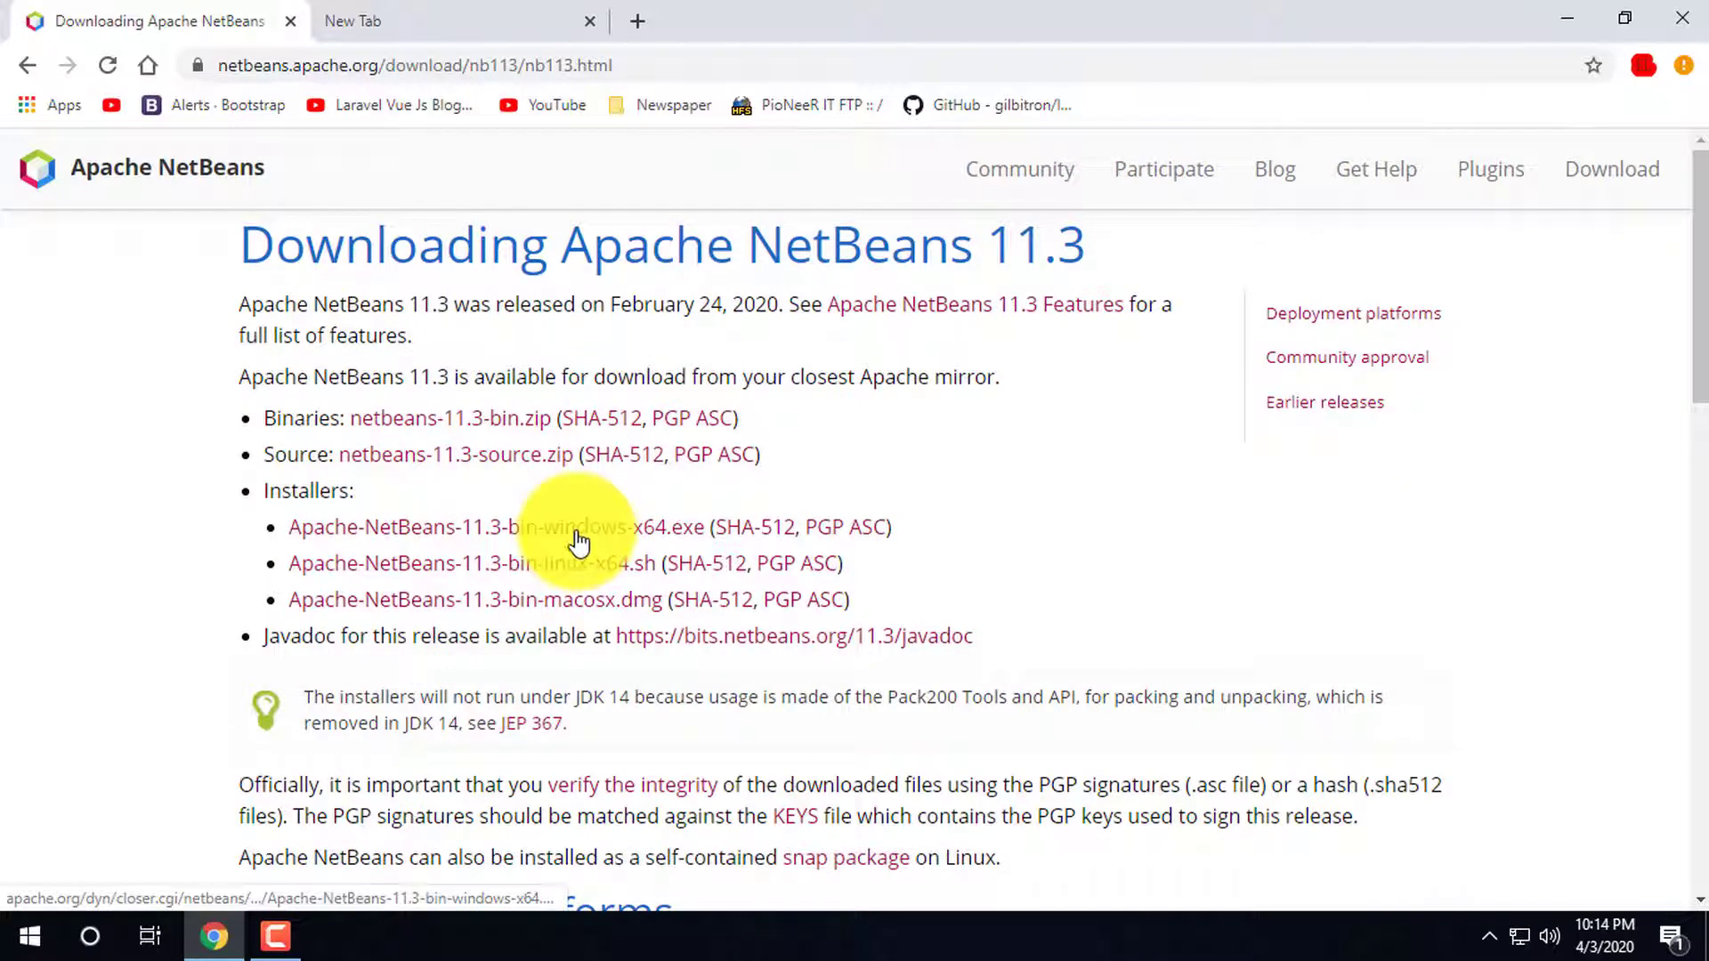
left_click(575, 533)
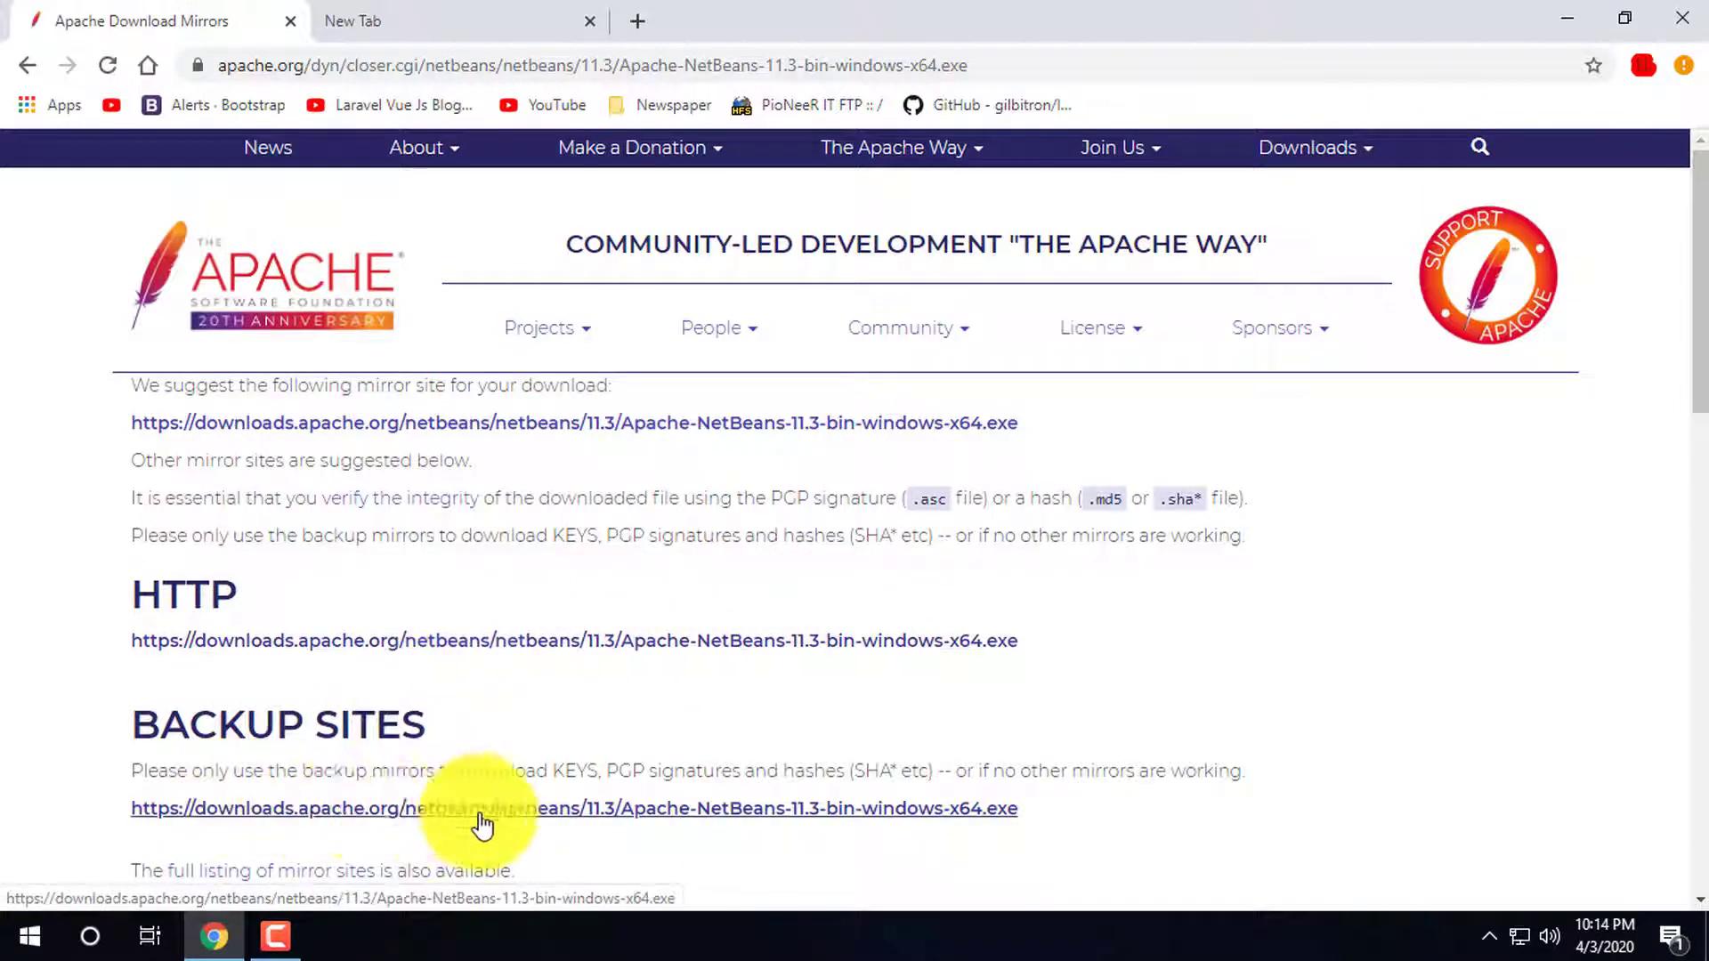
scroll(445, 801, "down", 1)
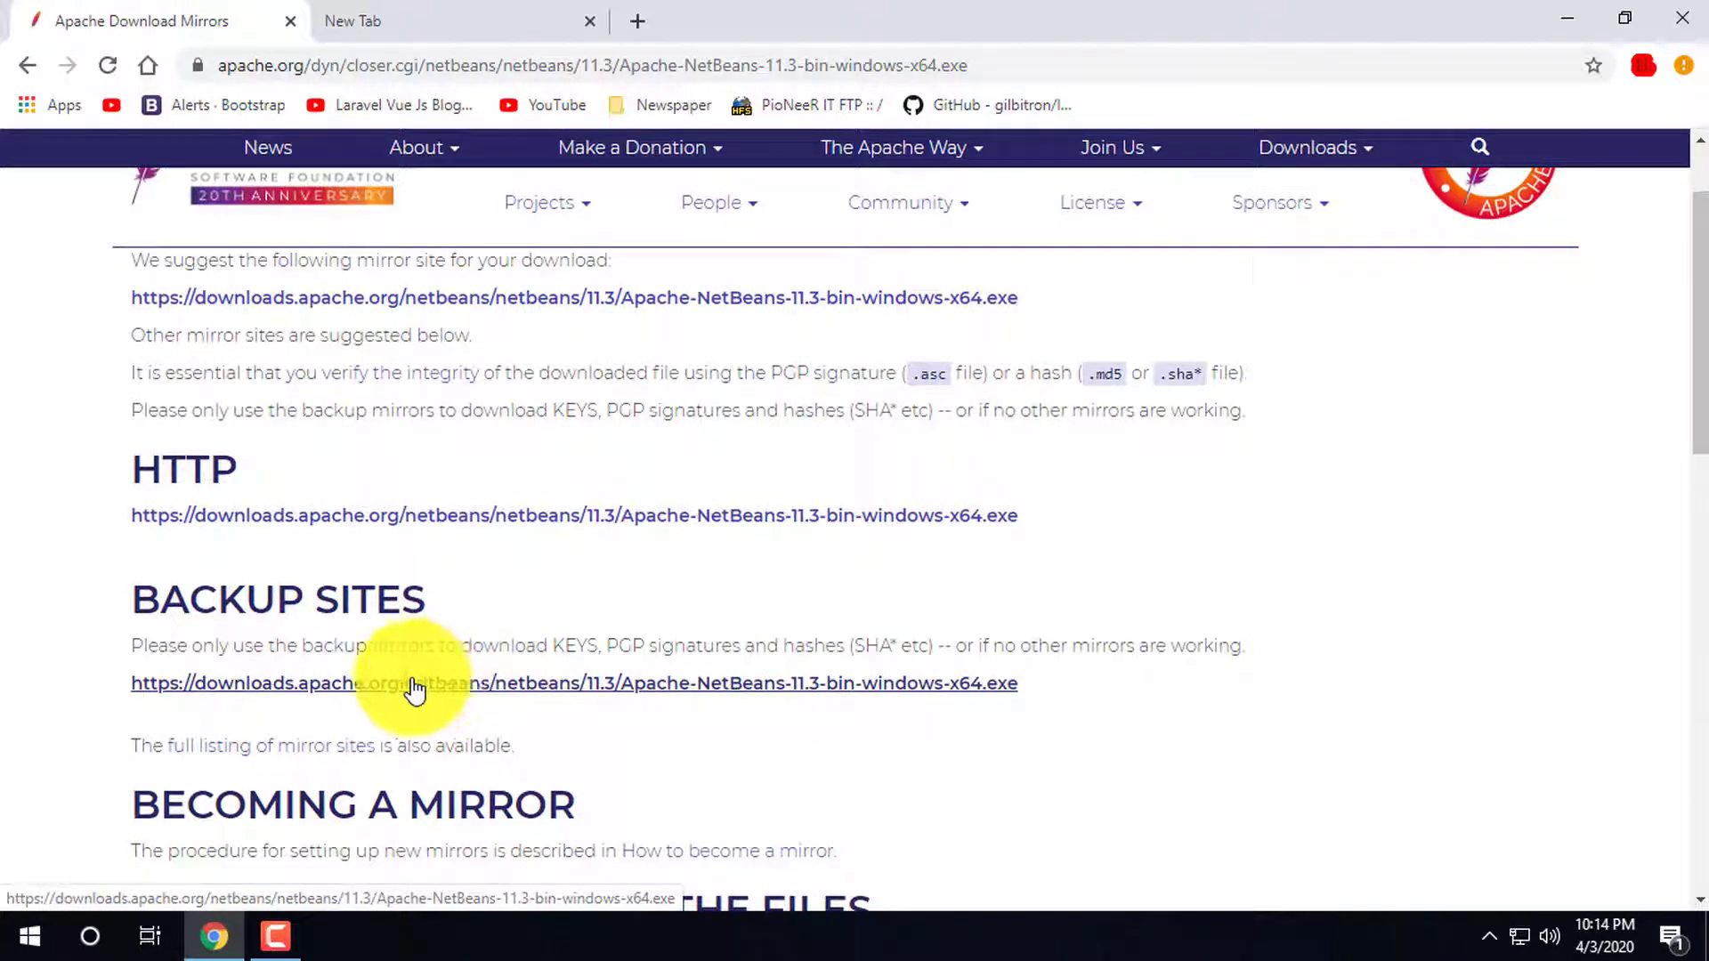
left_click(609, 533)
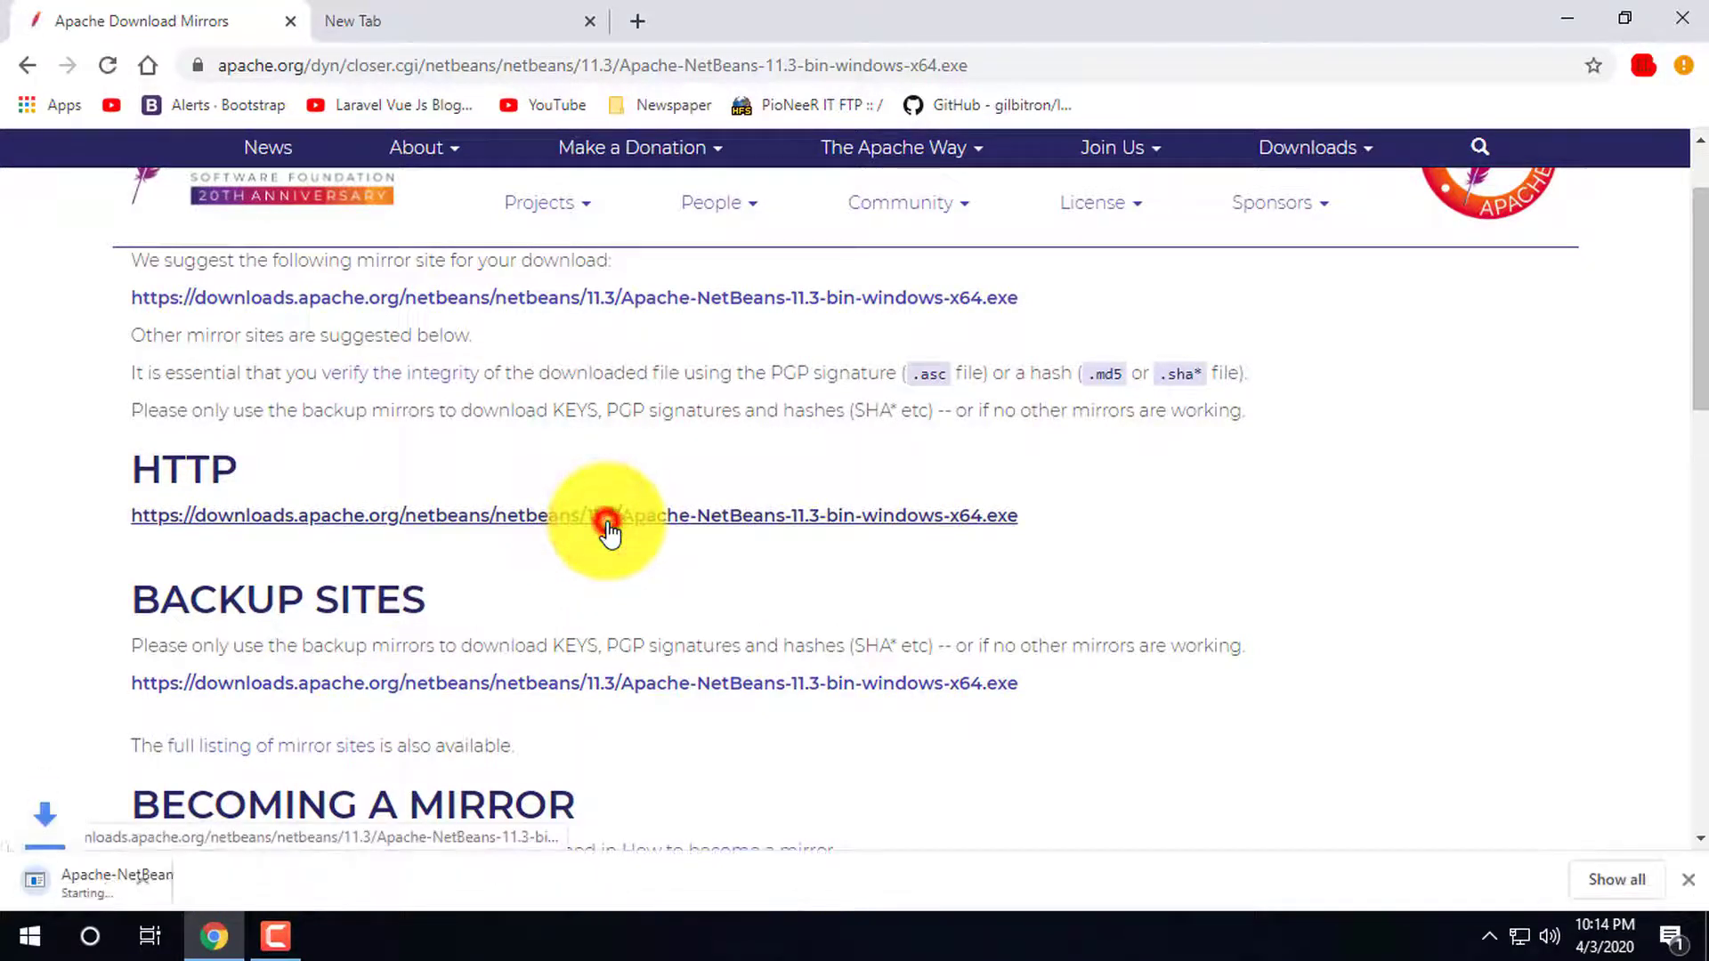
Cancel the NetBeans installer downloads and return to the NetBeans 11.3 download page
right_click(132, 885)
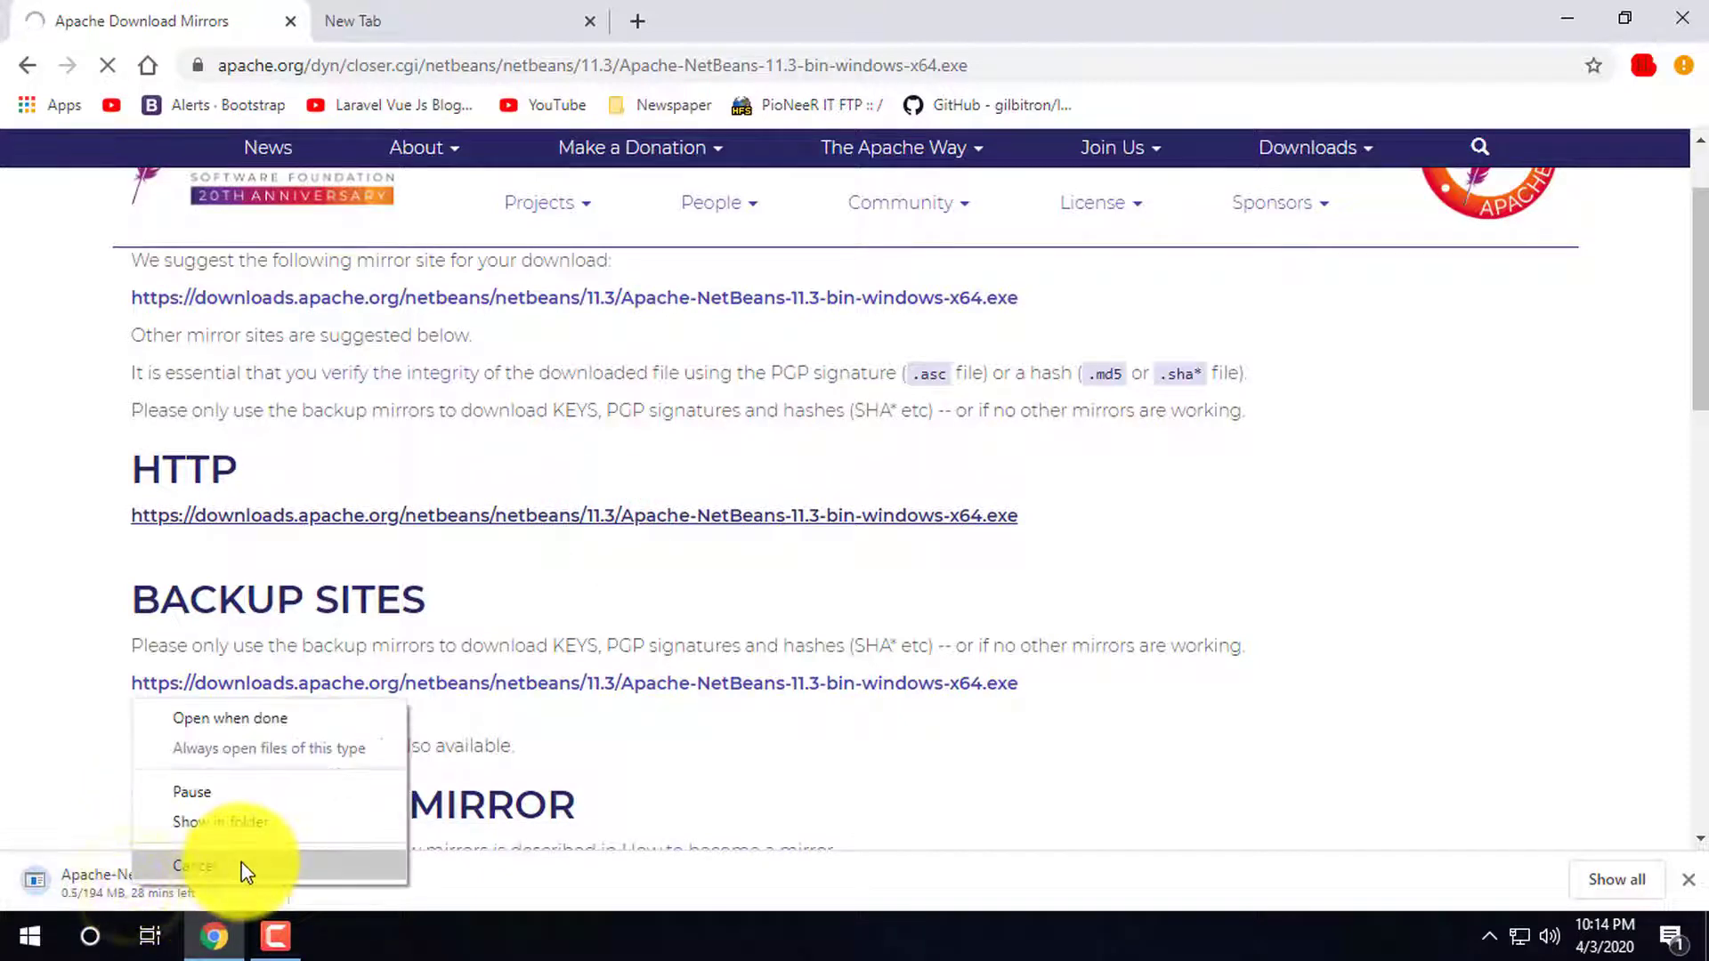
left_click(248, 864)
left_click(383, 516)
right_click(147, 888)
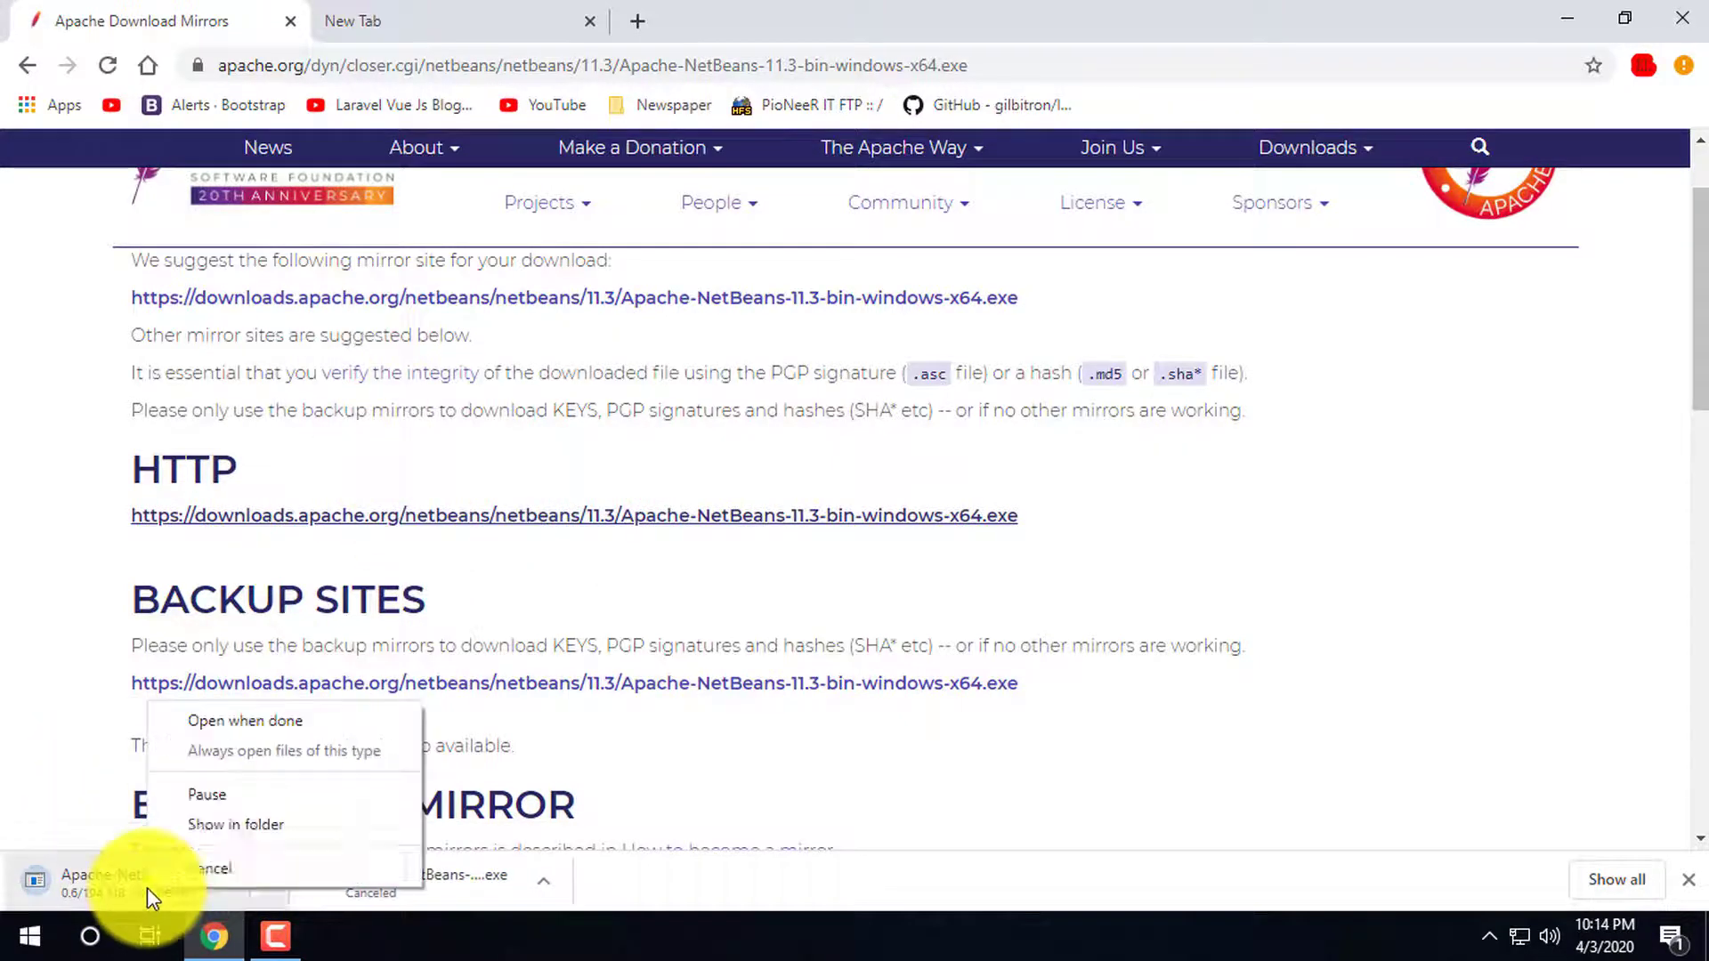
left_click(197, 868)
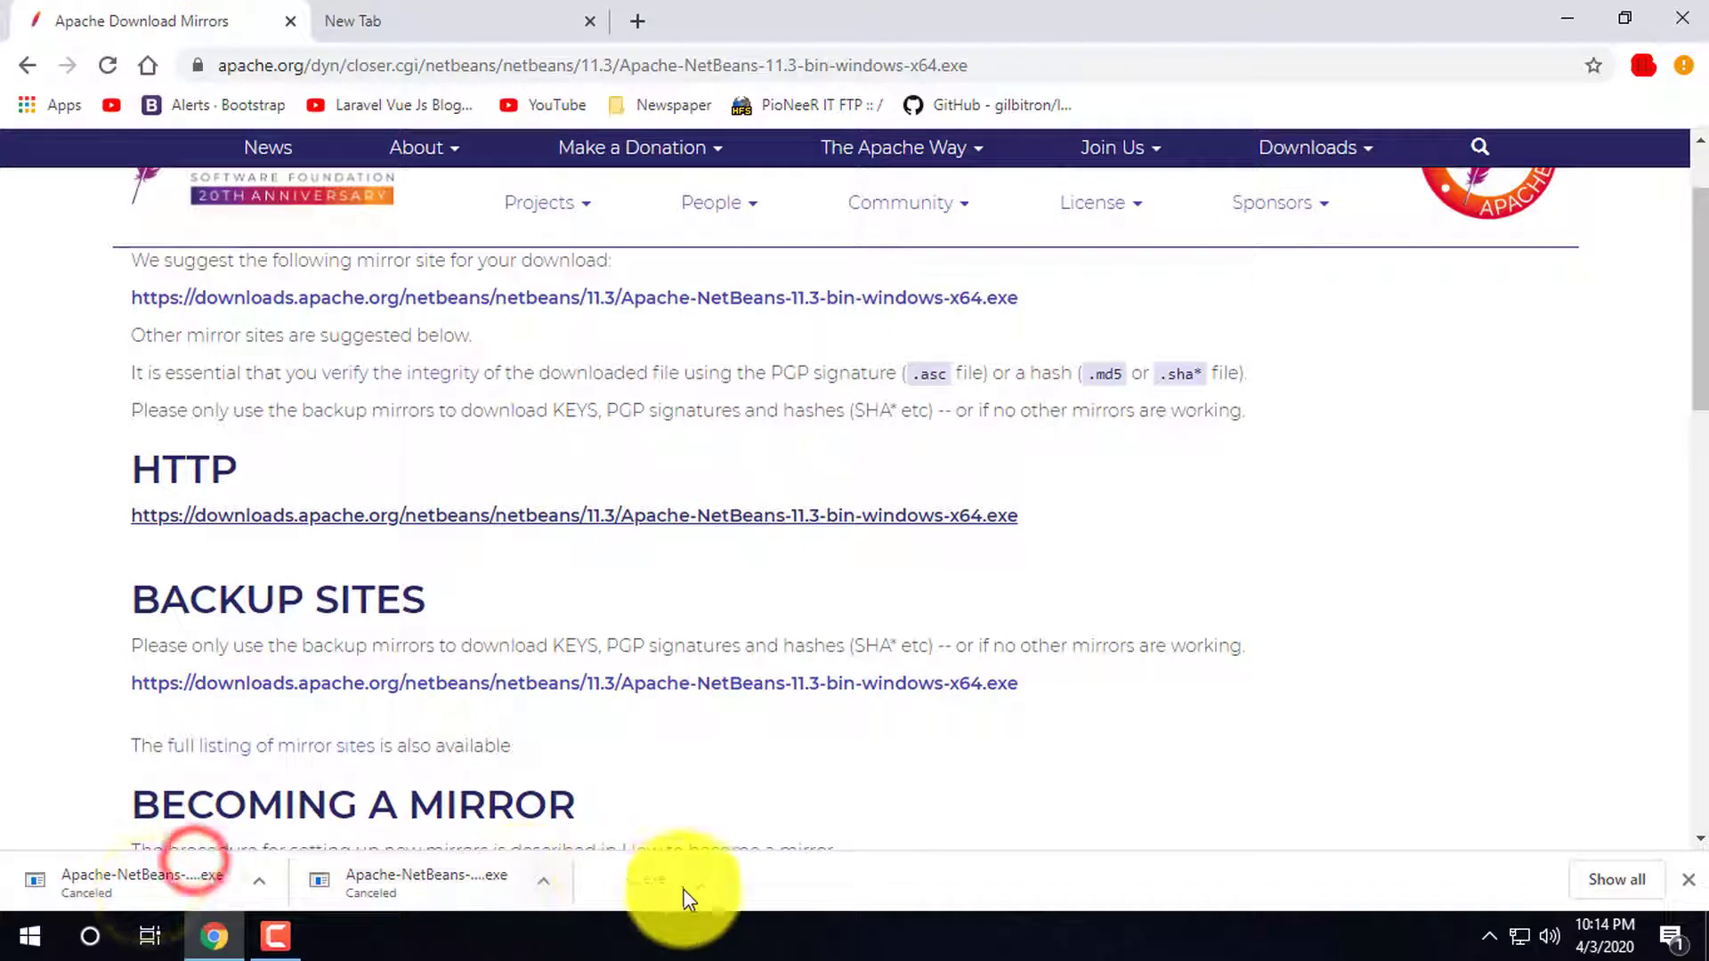
left_click(1691, 880)
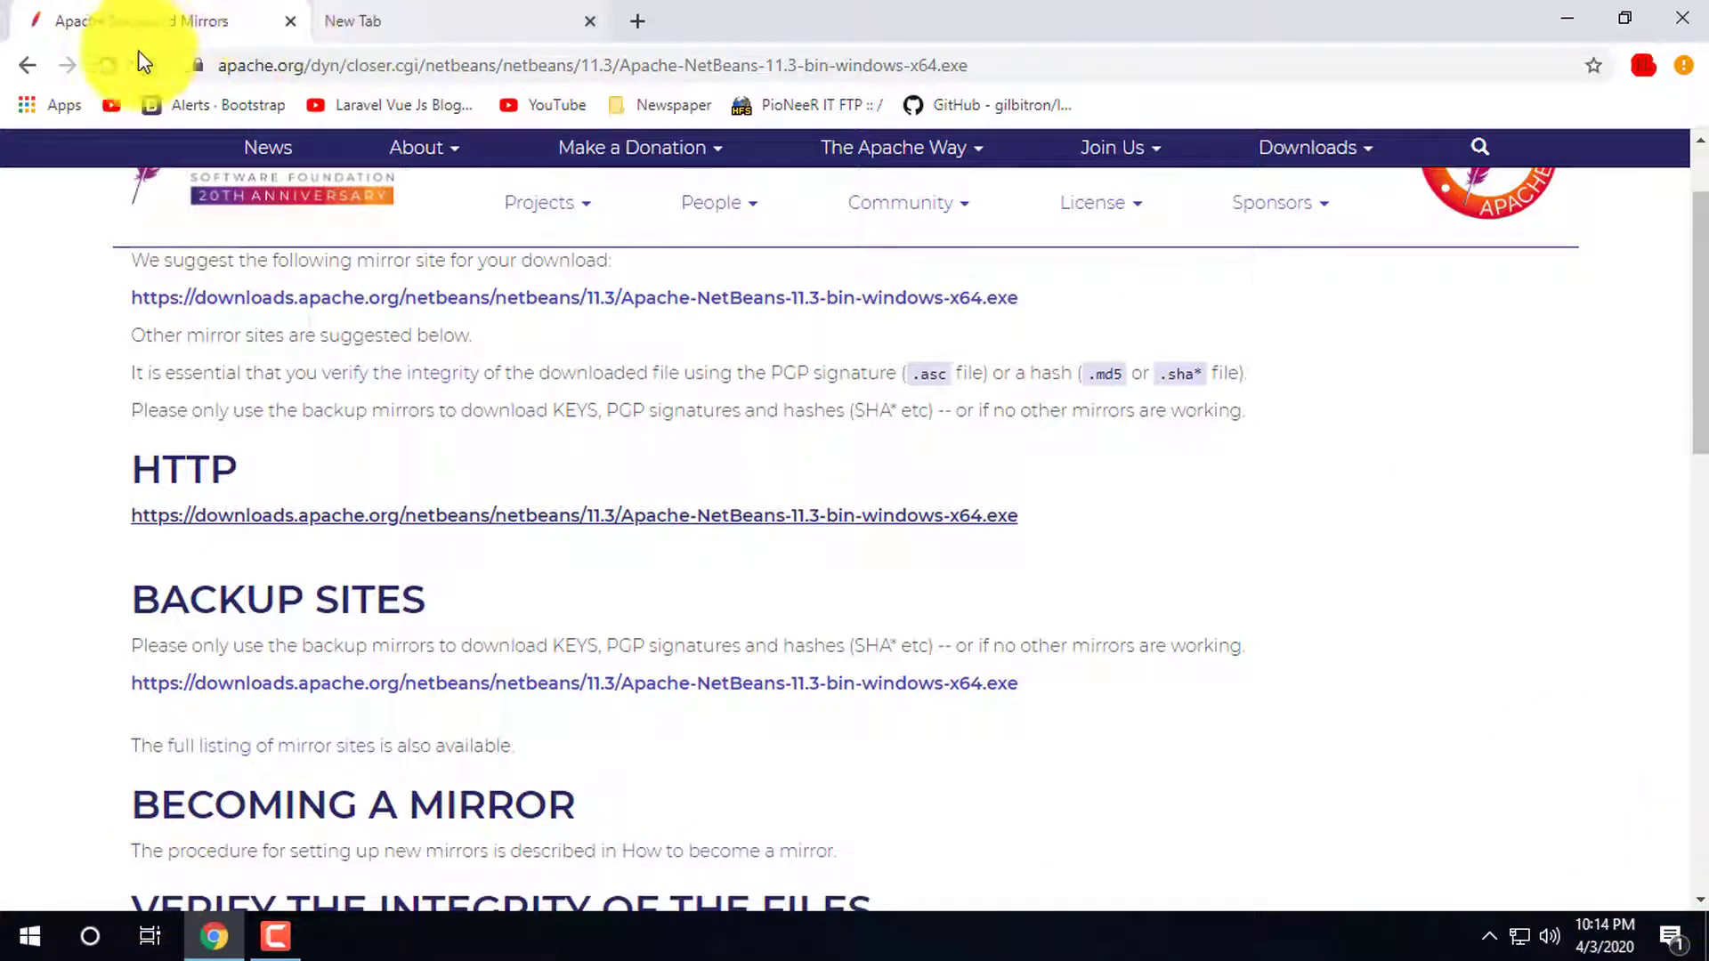
left_click(25, 62)
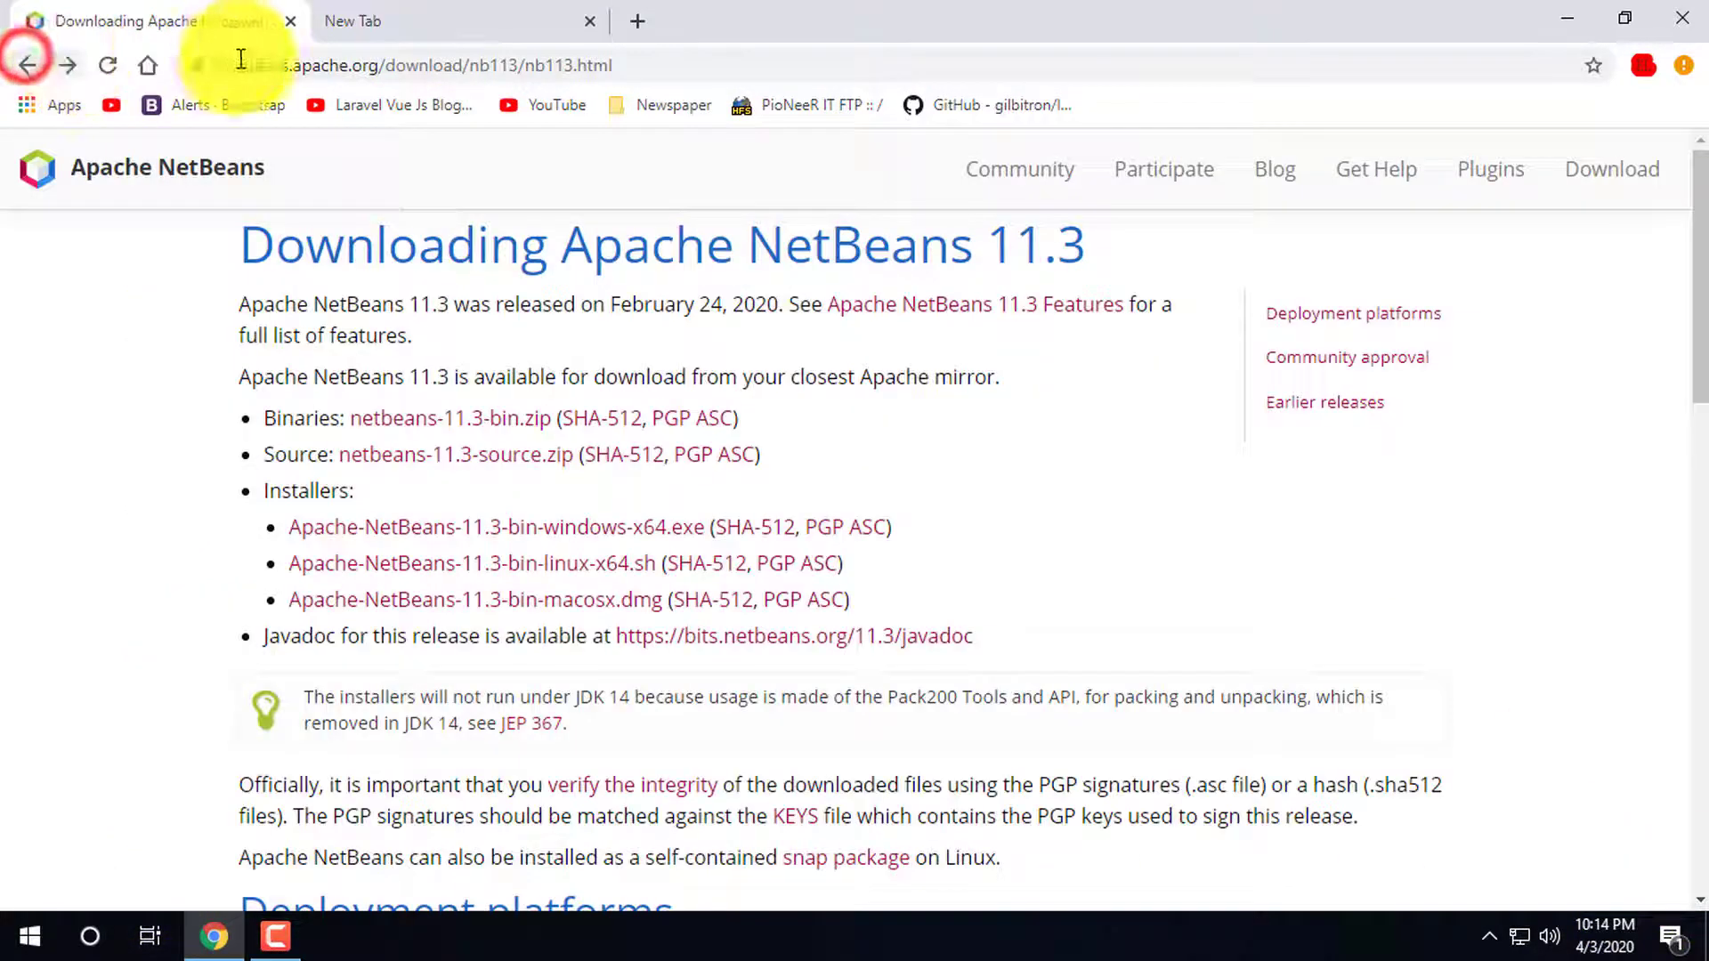
In the empty browser tab, search Google for visual studio and open the official Visual Studio website
left_click(459, 9)
left_click(709, 510)
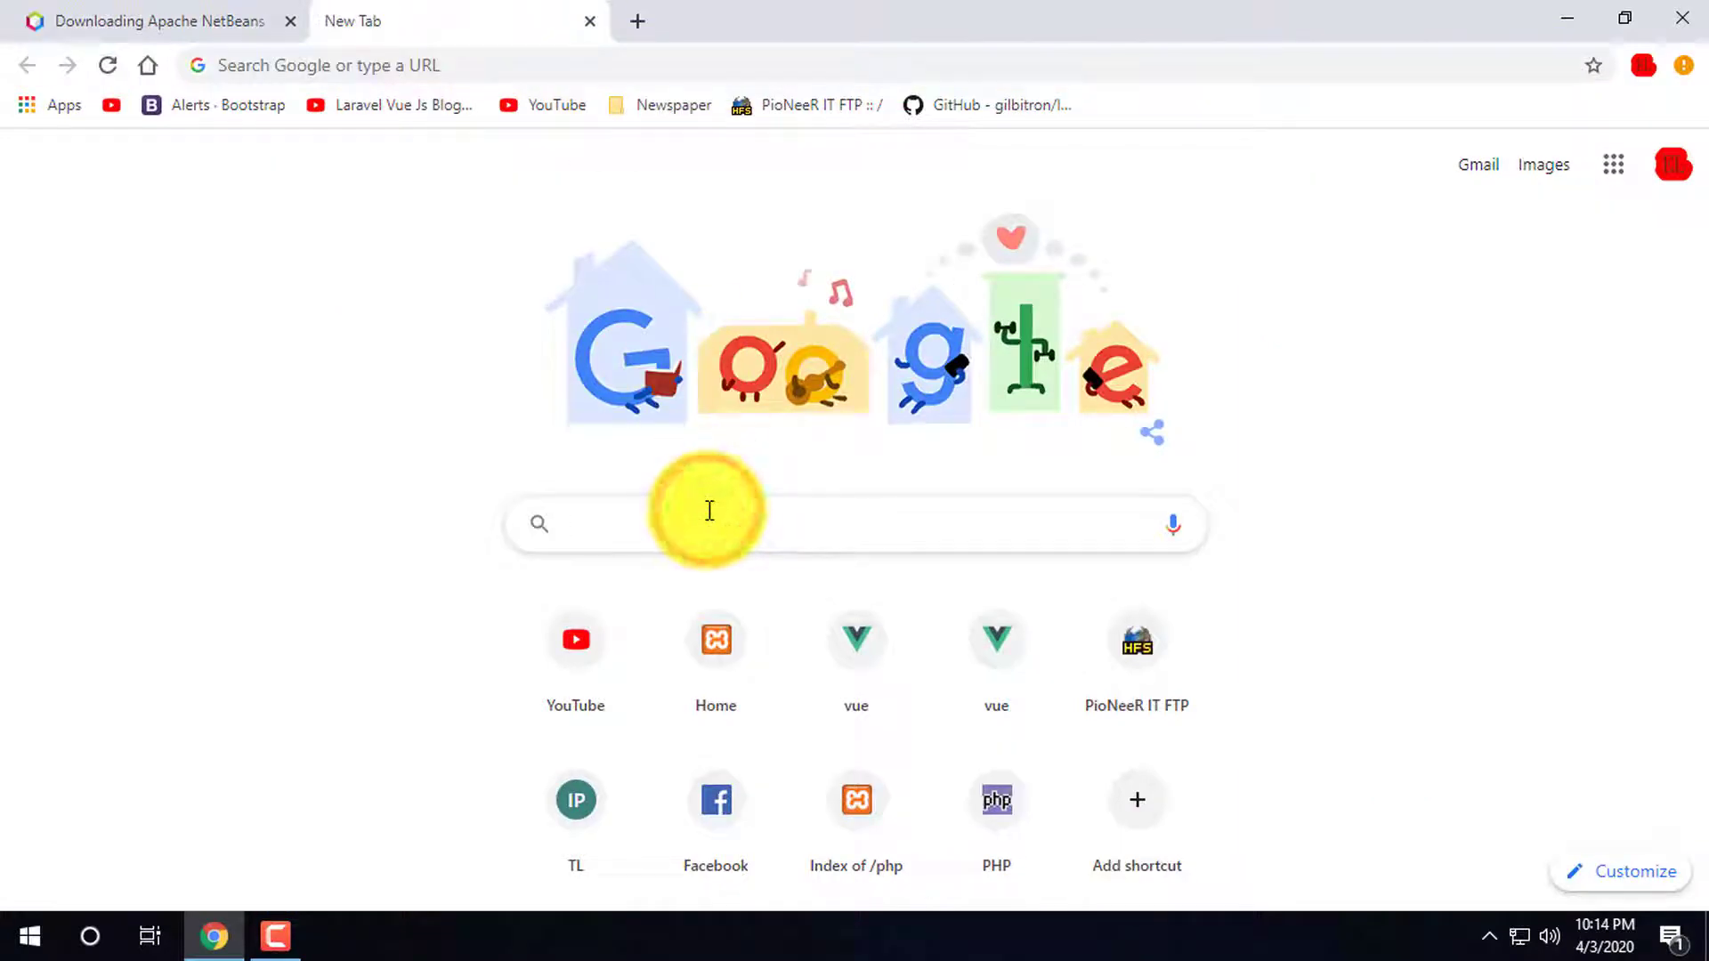
type("vie")
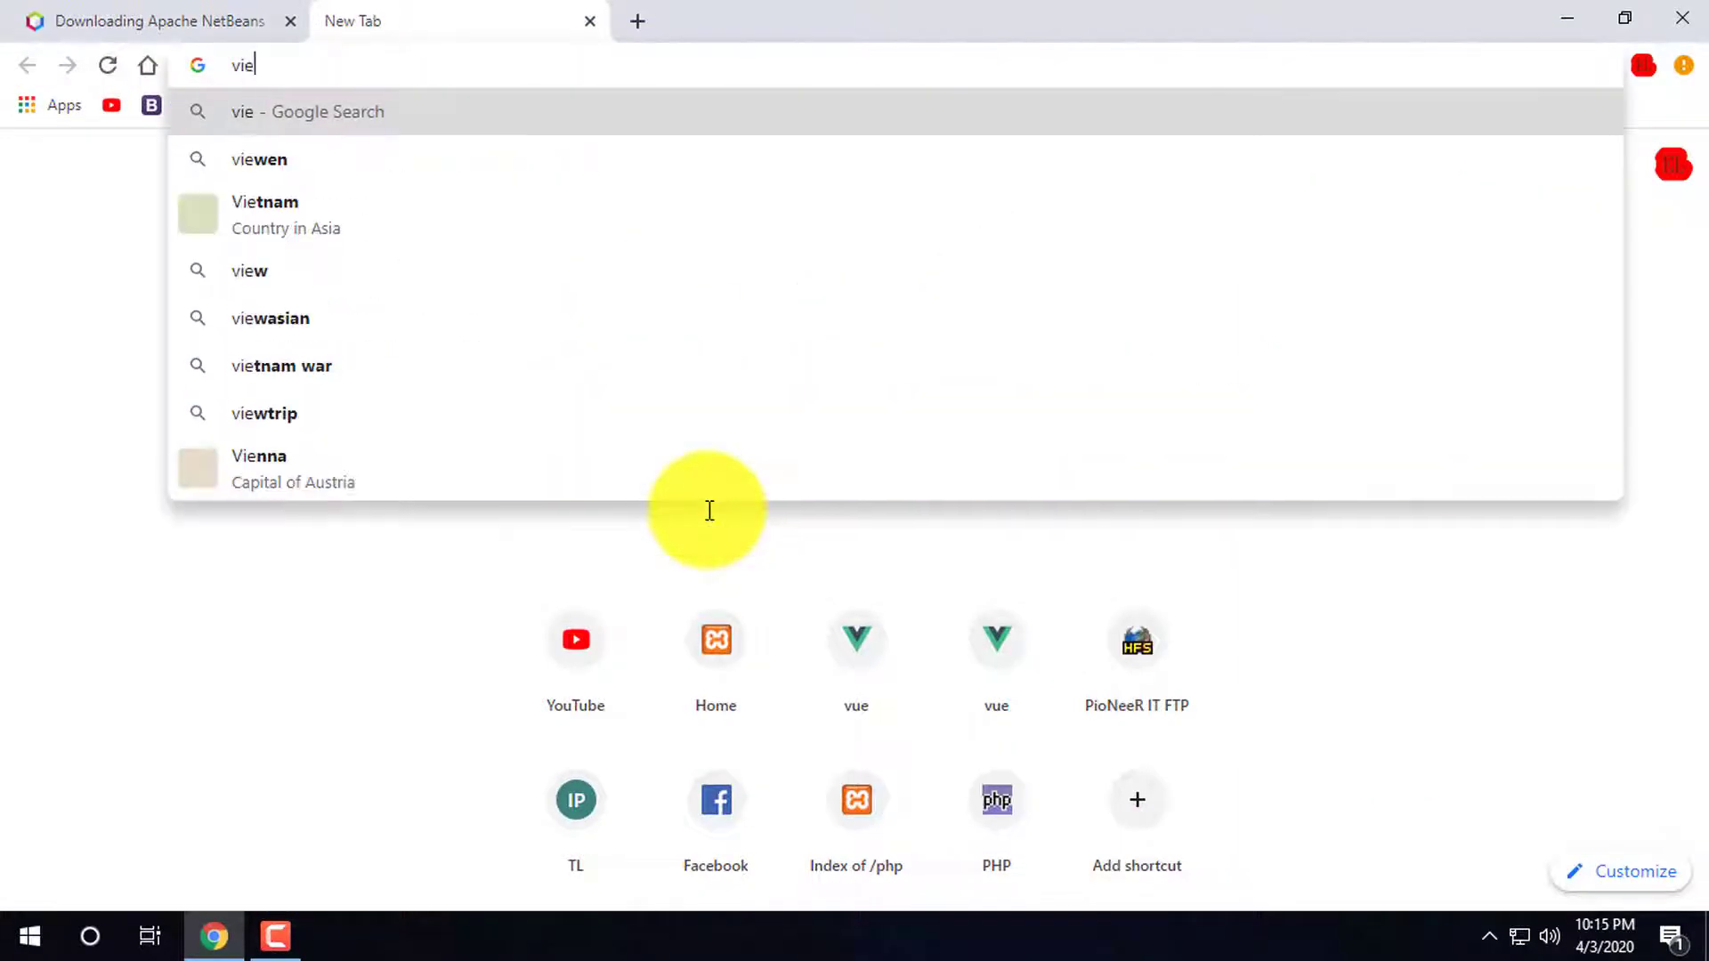
key("BackSpace")
key("BackSpace")
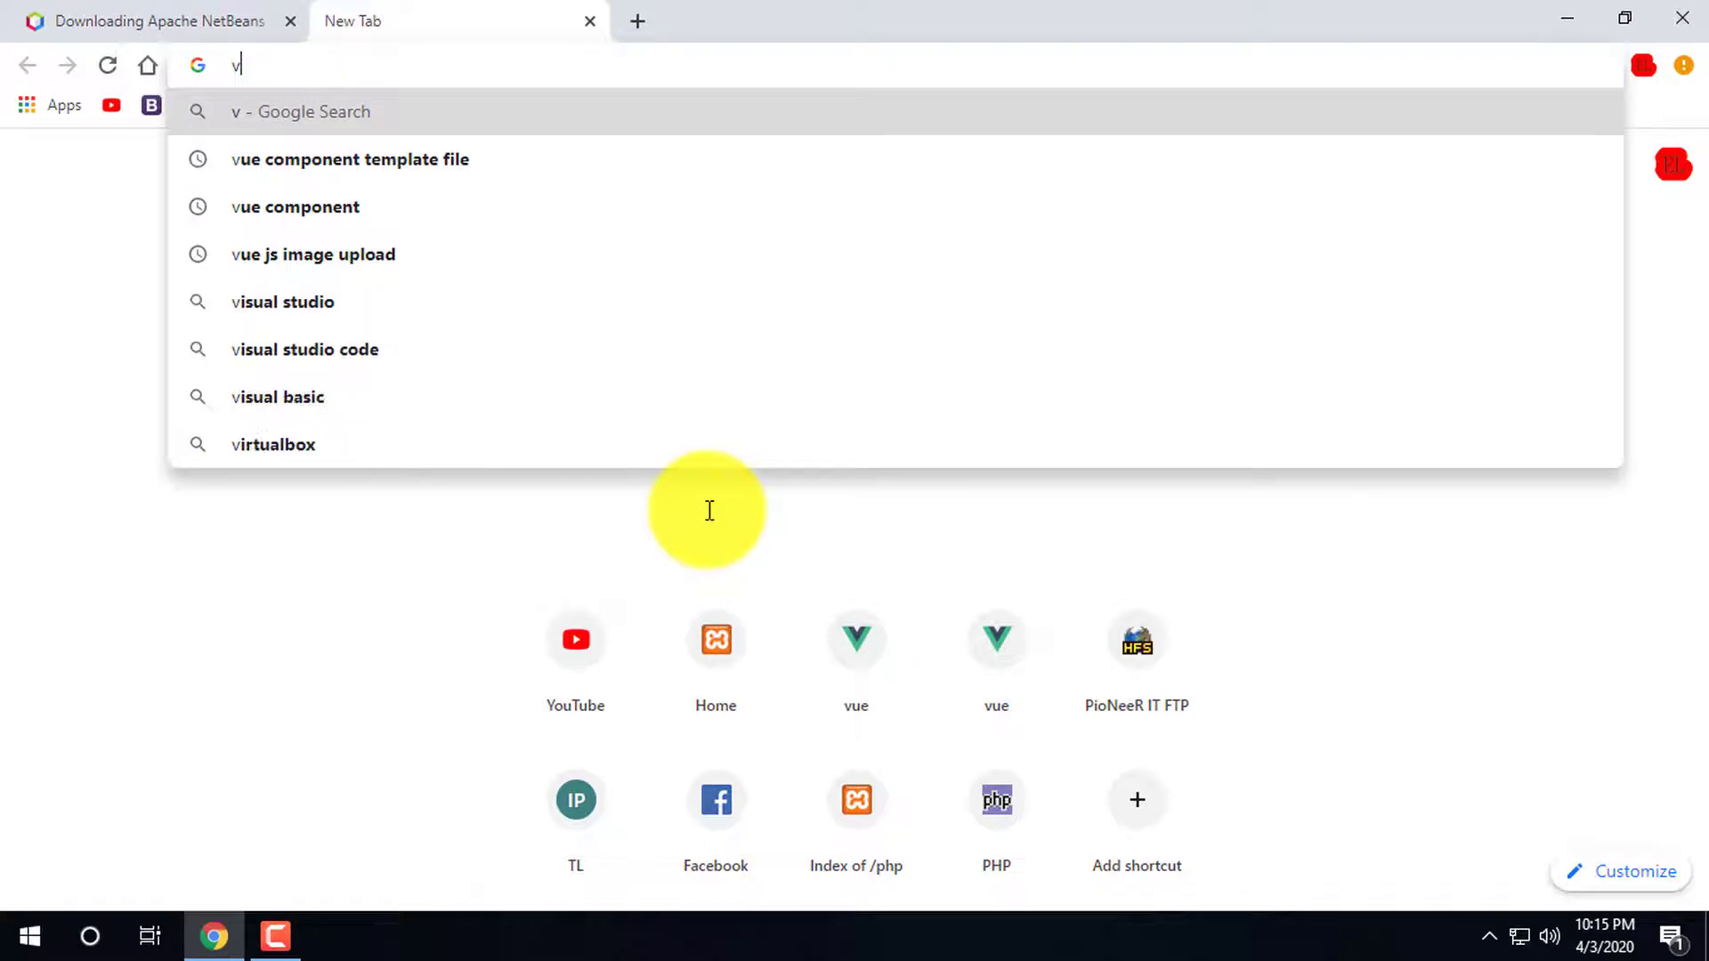
type("i")
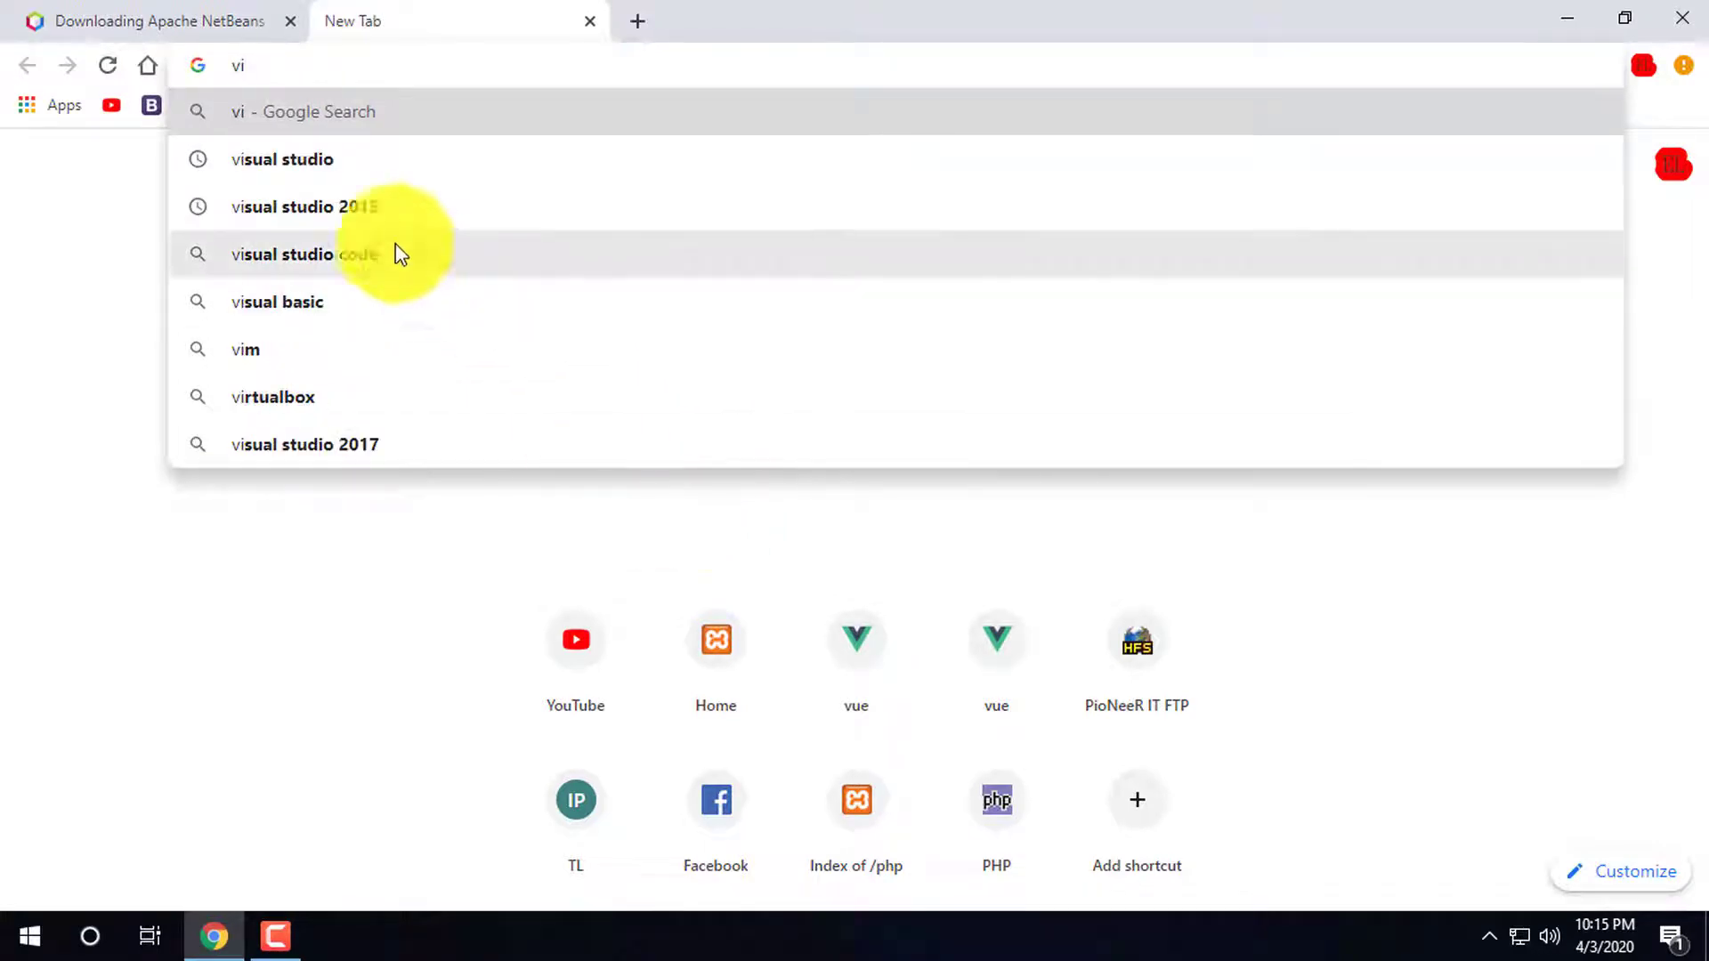
left_click(319, 163)
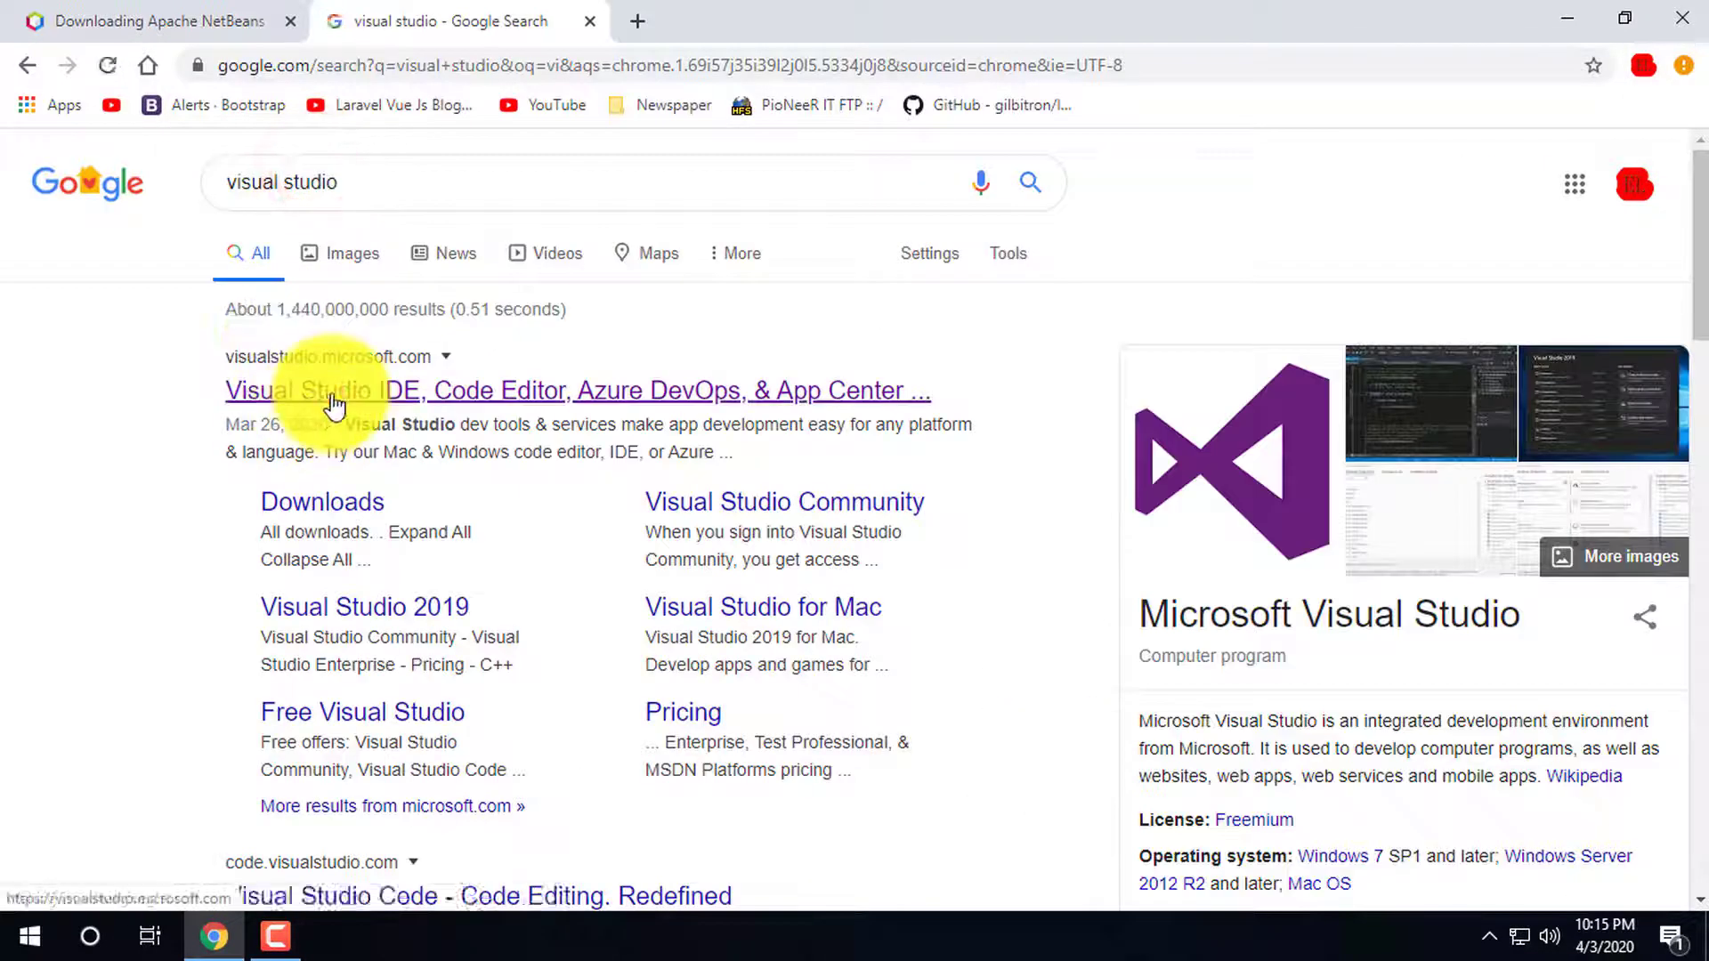
left_click(332, 391)
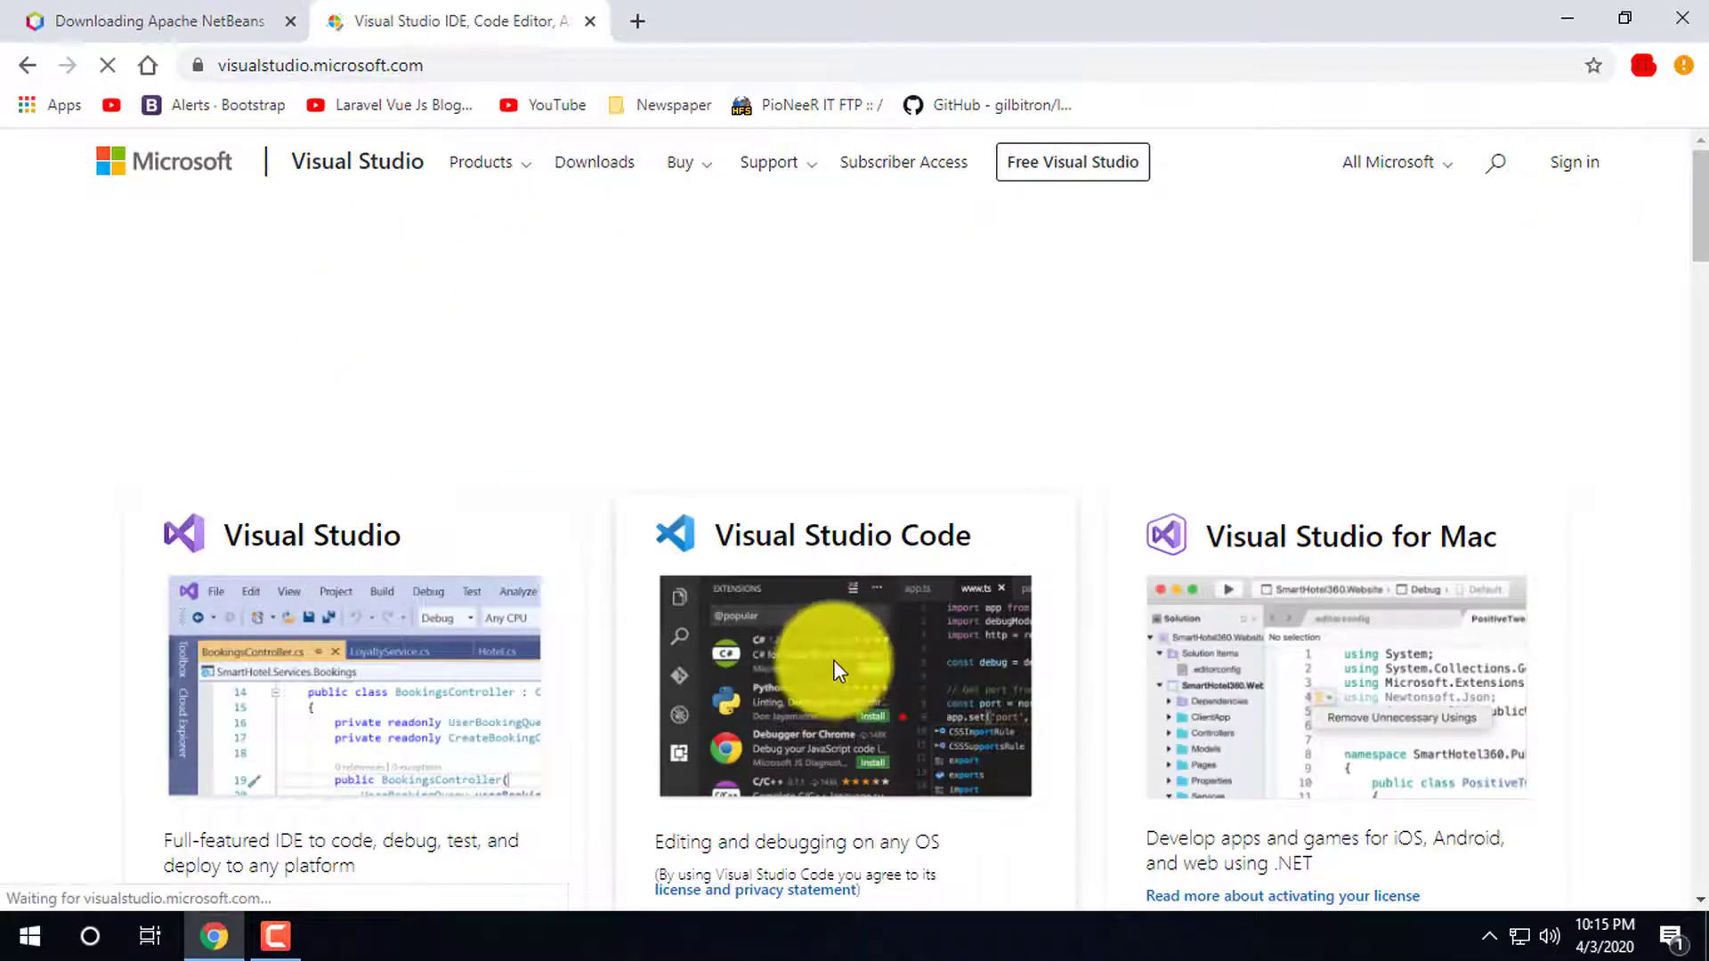
Start downloading the Windows x64 User Installer of Visual Studio Code and look through its documentation page
scroll(774, 606, "down", 2)
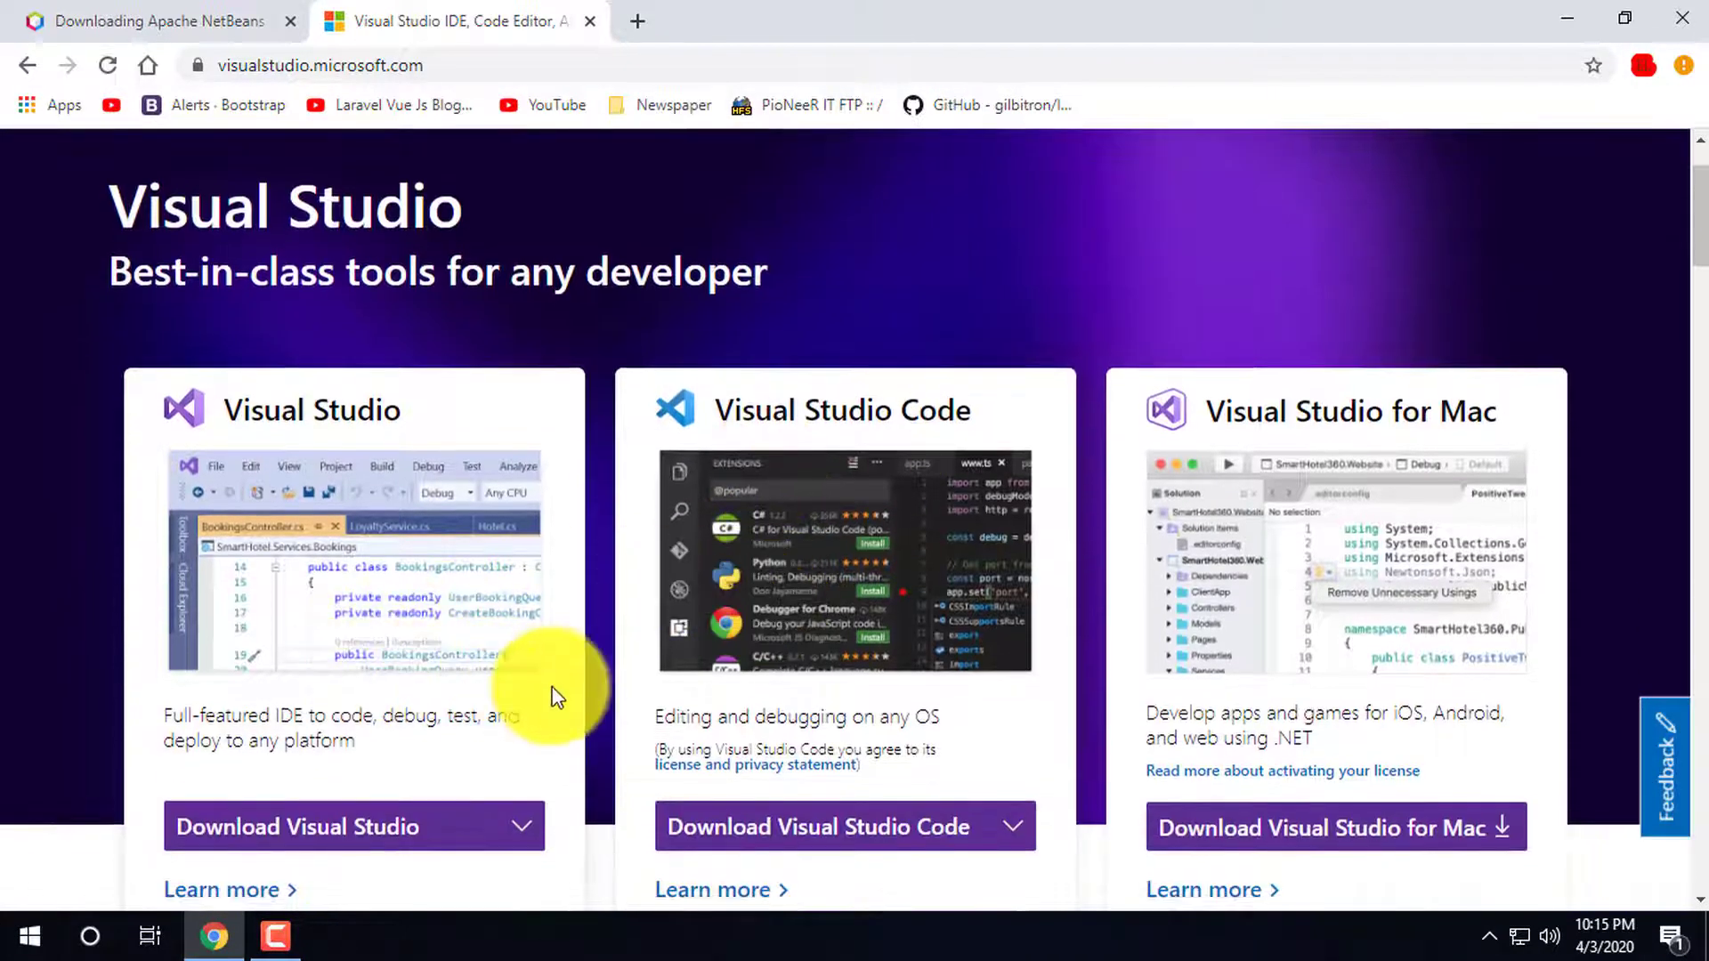
scroll(298, 877, "down", 3)
mouse_move(320, 583)
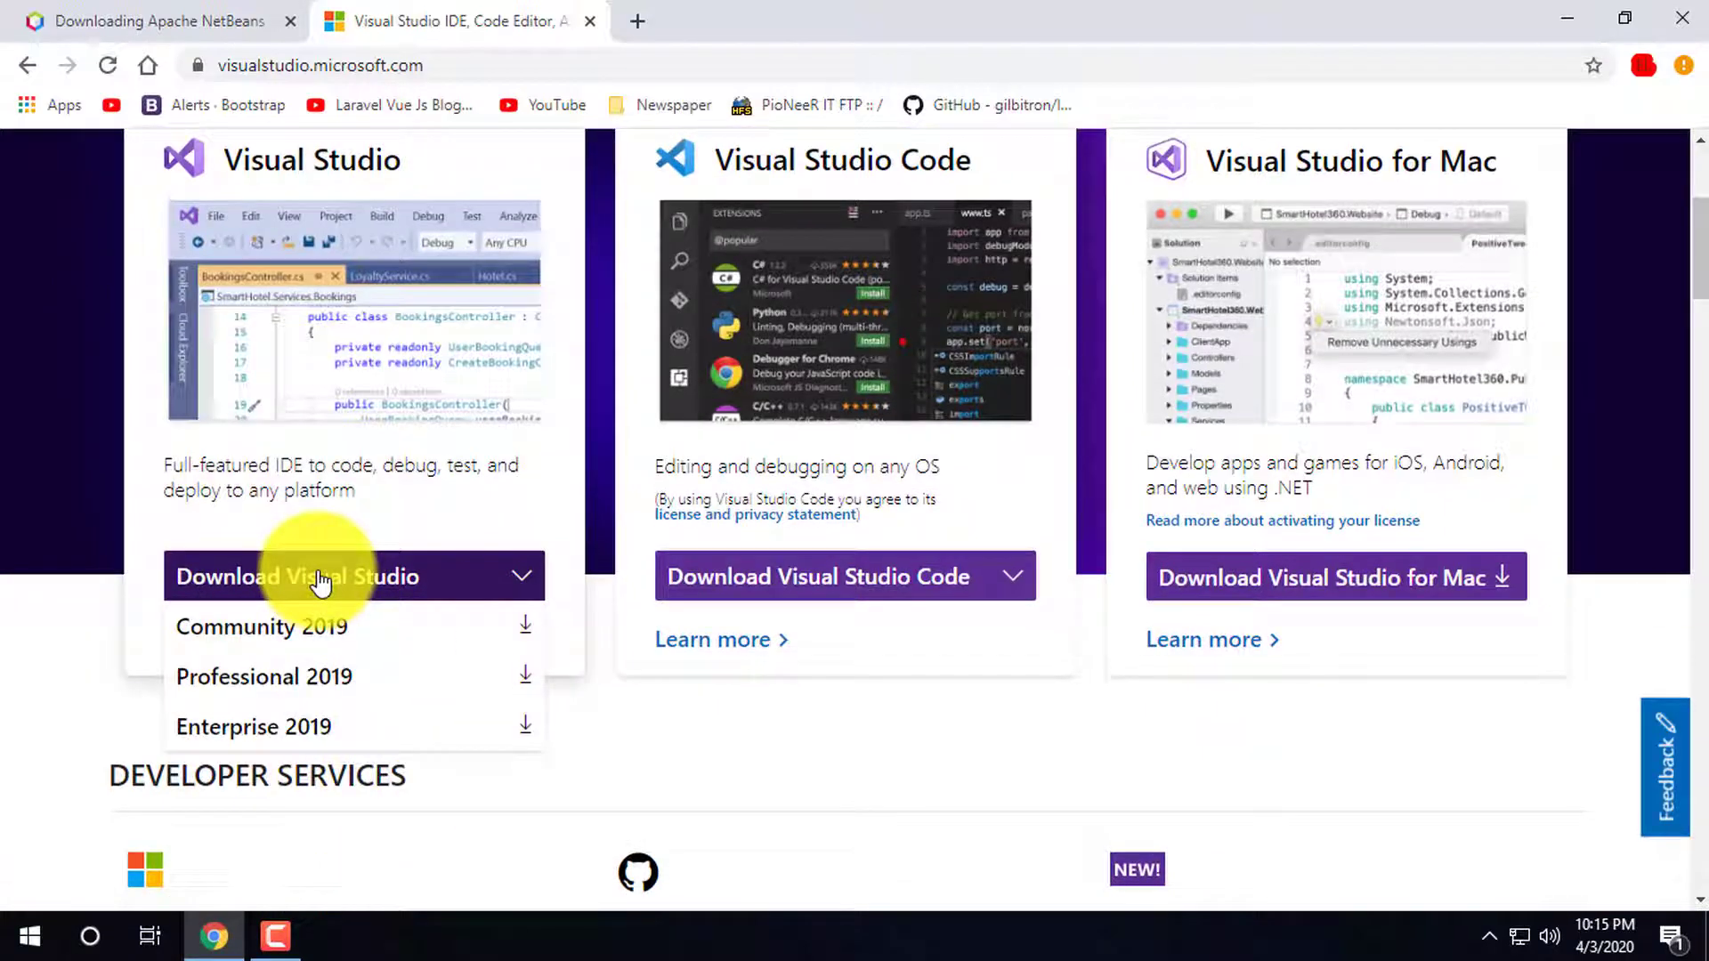
mouse_move(783, 589)
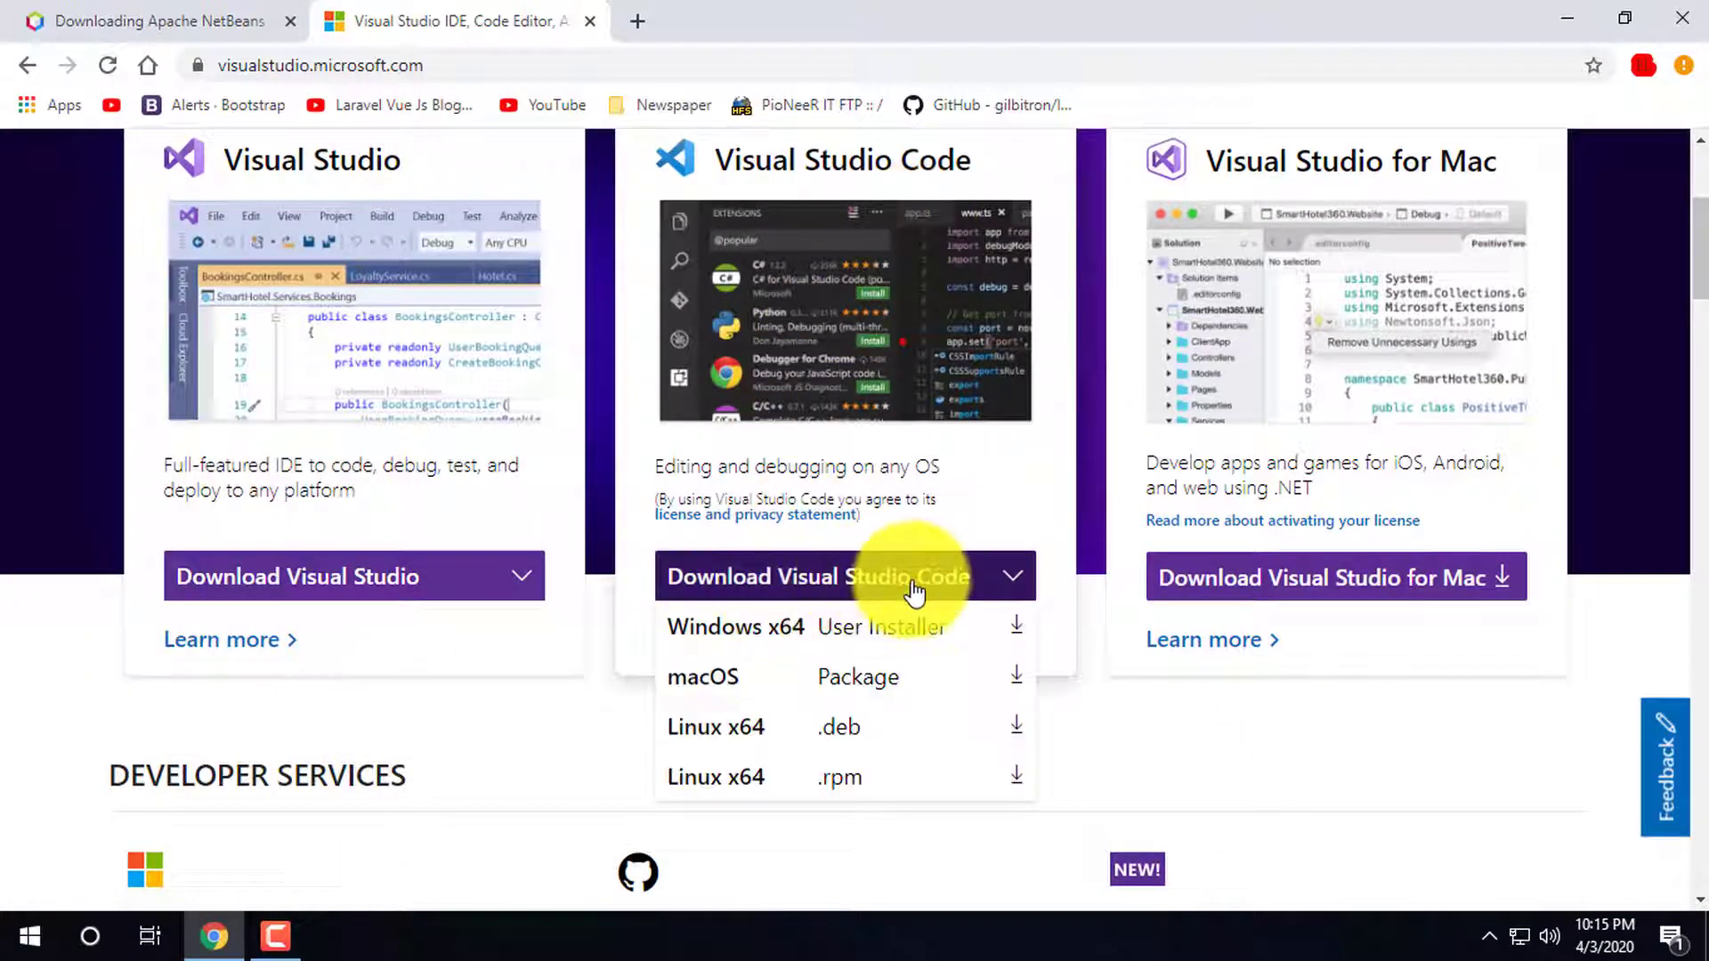
left_click(879, 626)
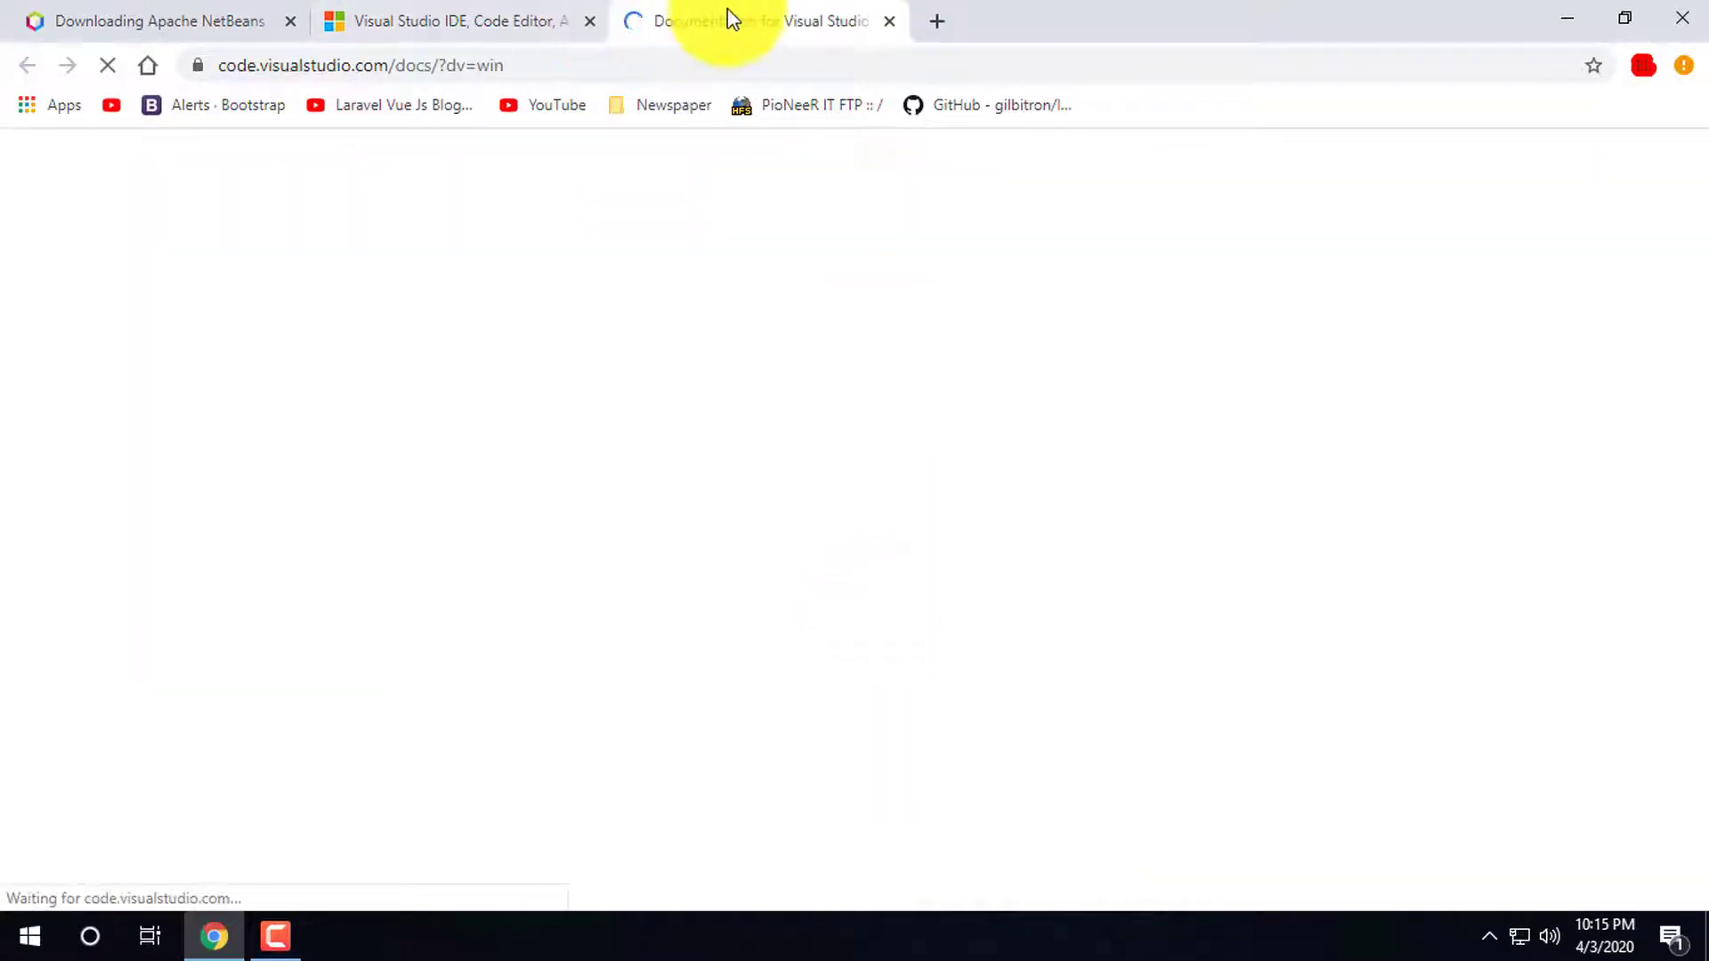
left_click(496, 16)
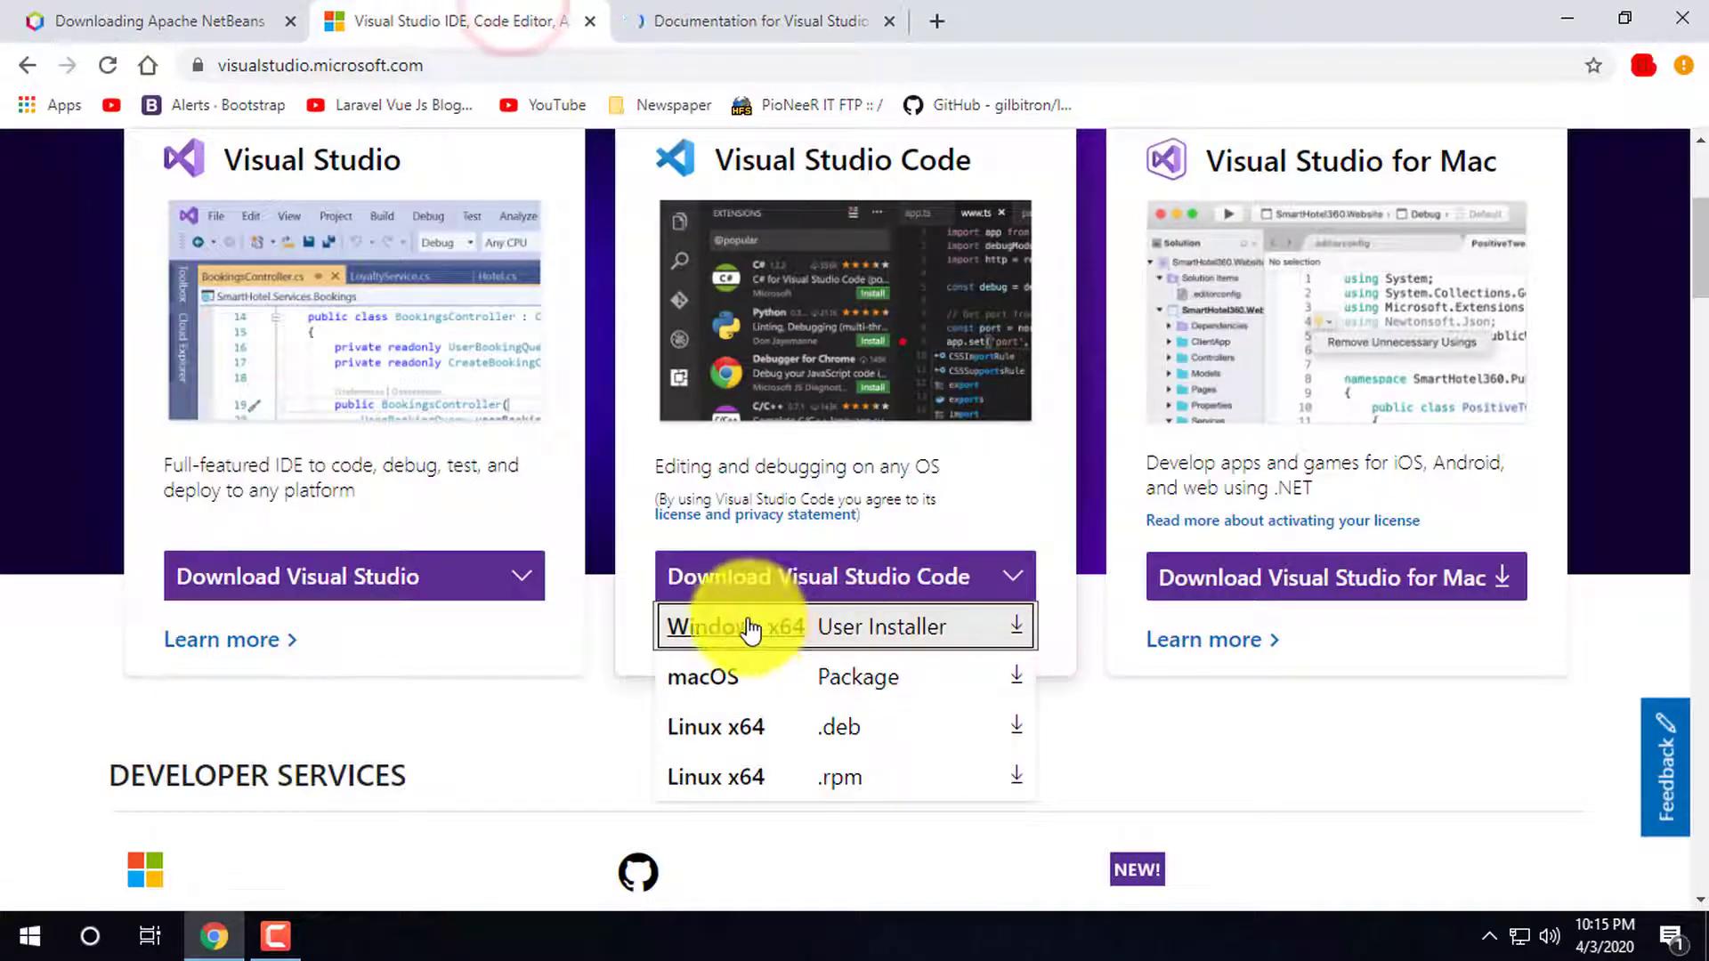
left_click(775, 18)
scroll(356, 724, "down", 6)
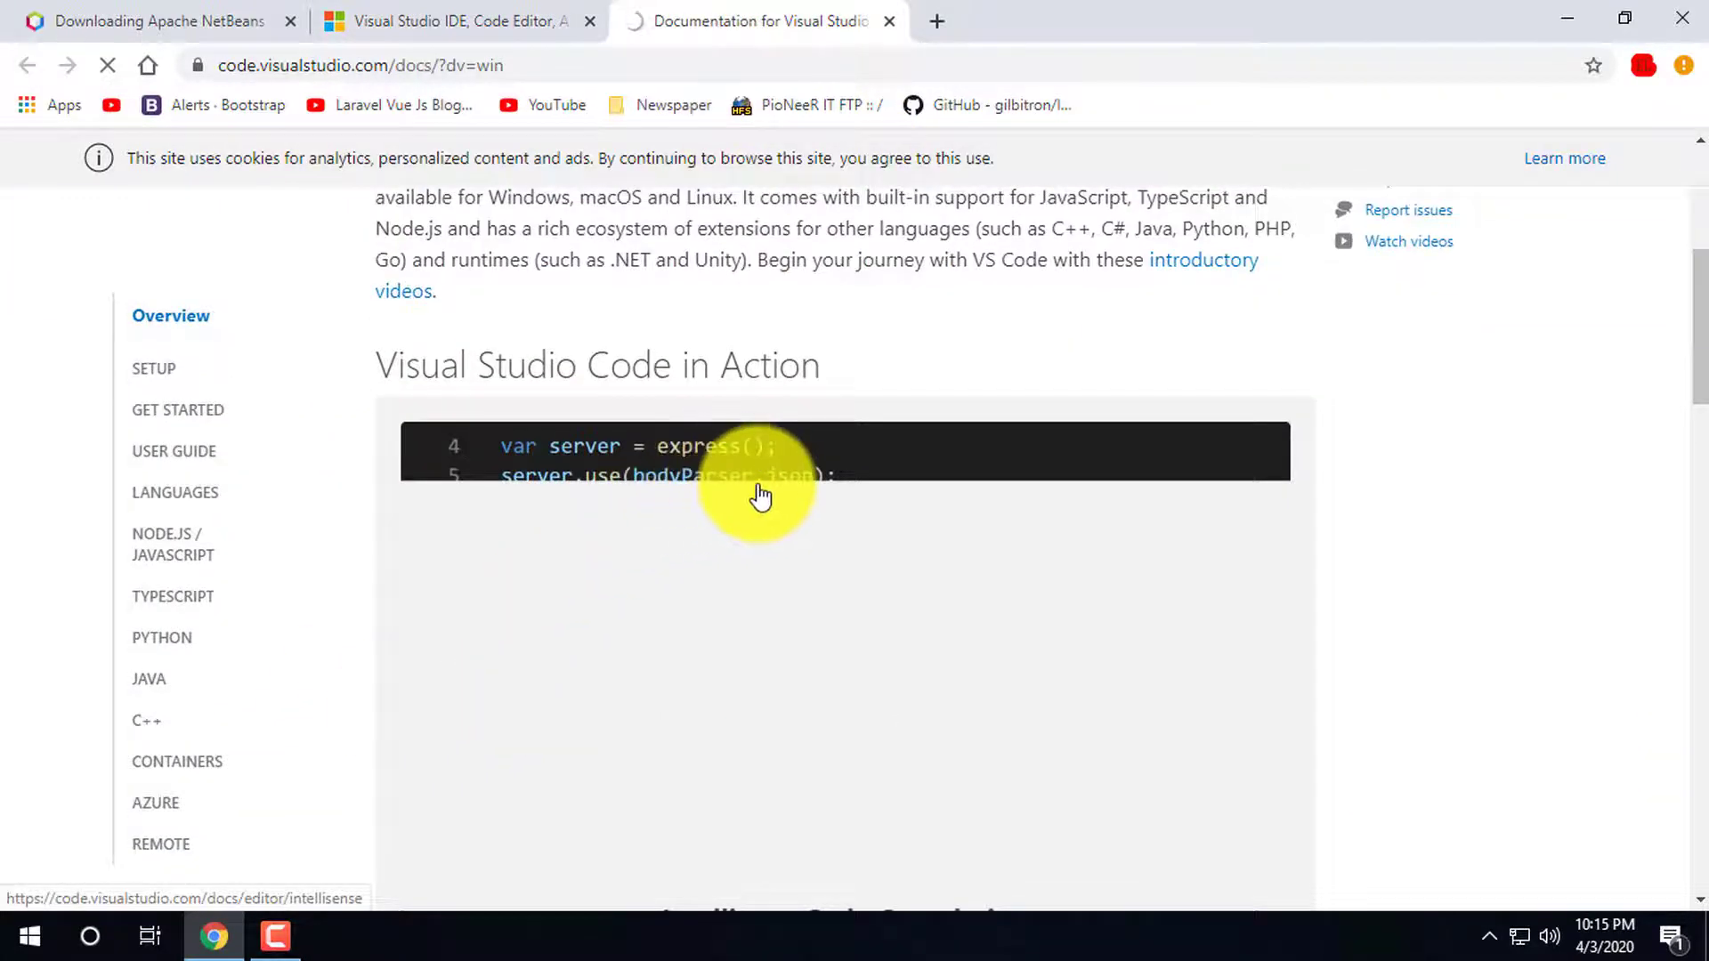
scroll(686, 591, "down", 10)
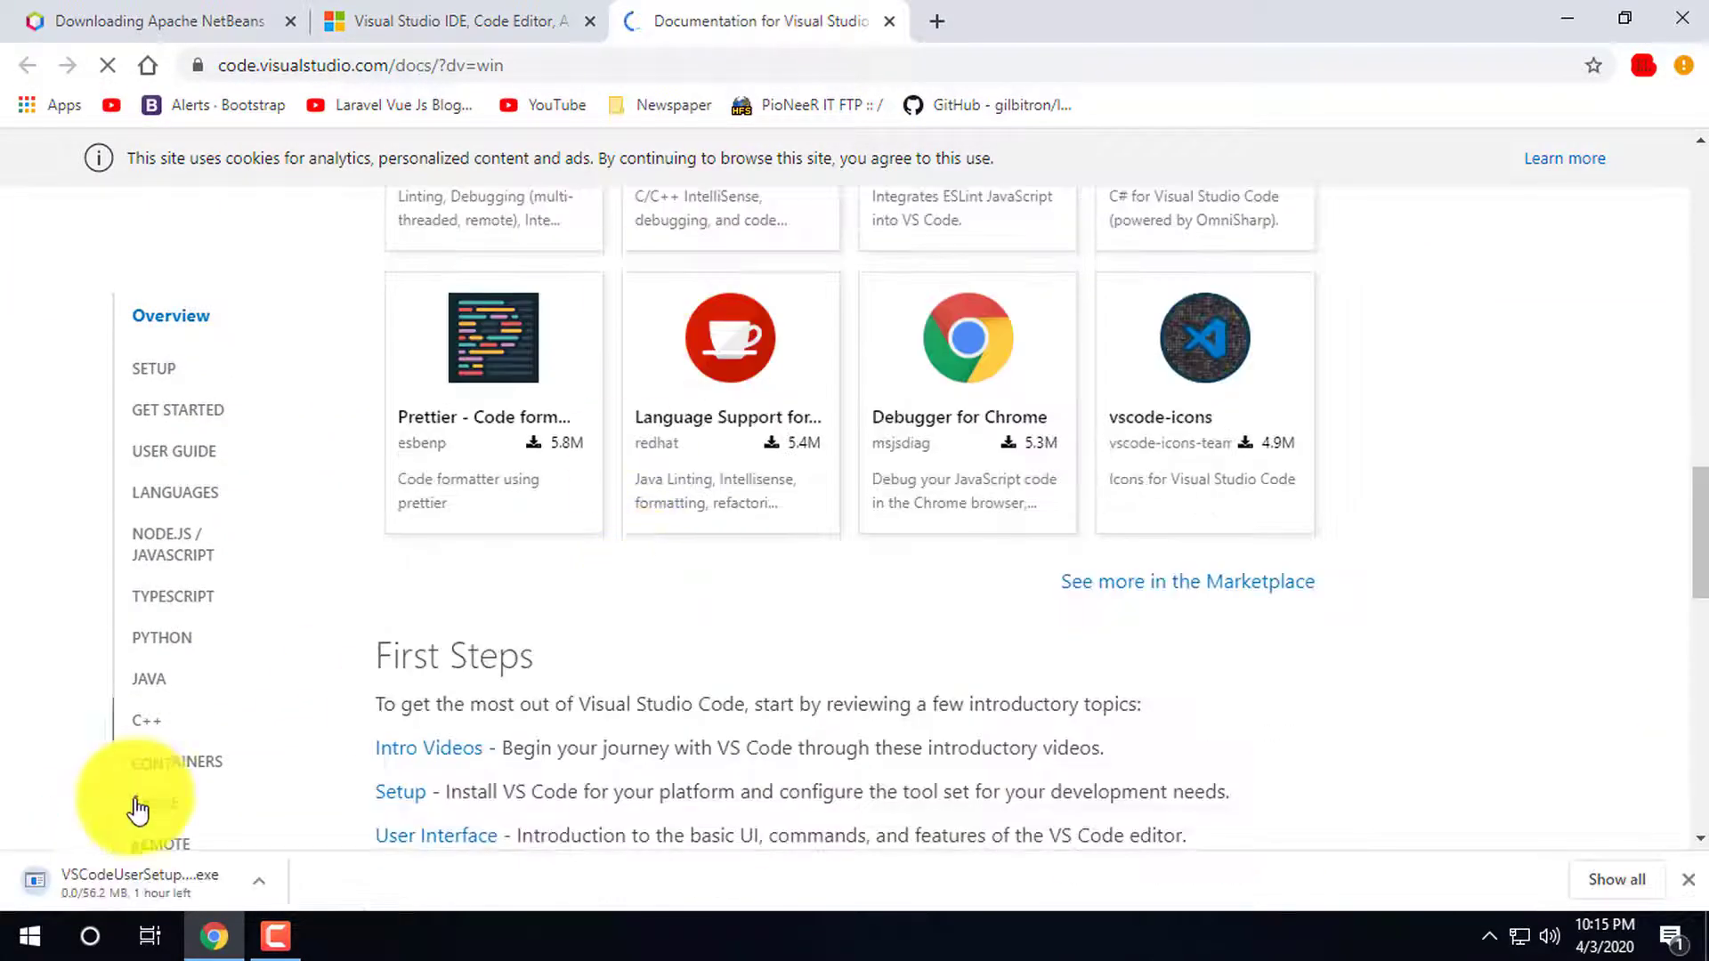
Cancel the Visual Studio Code installer download and close the documentation page
right_click(159, 884)
left_click(271, 874)
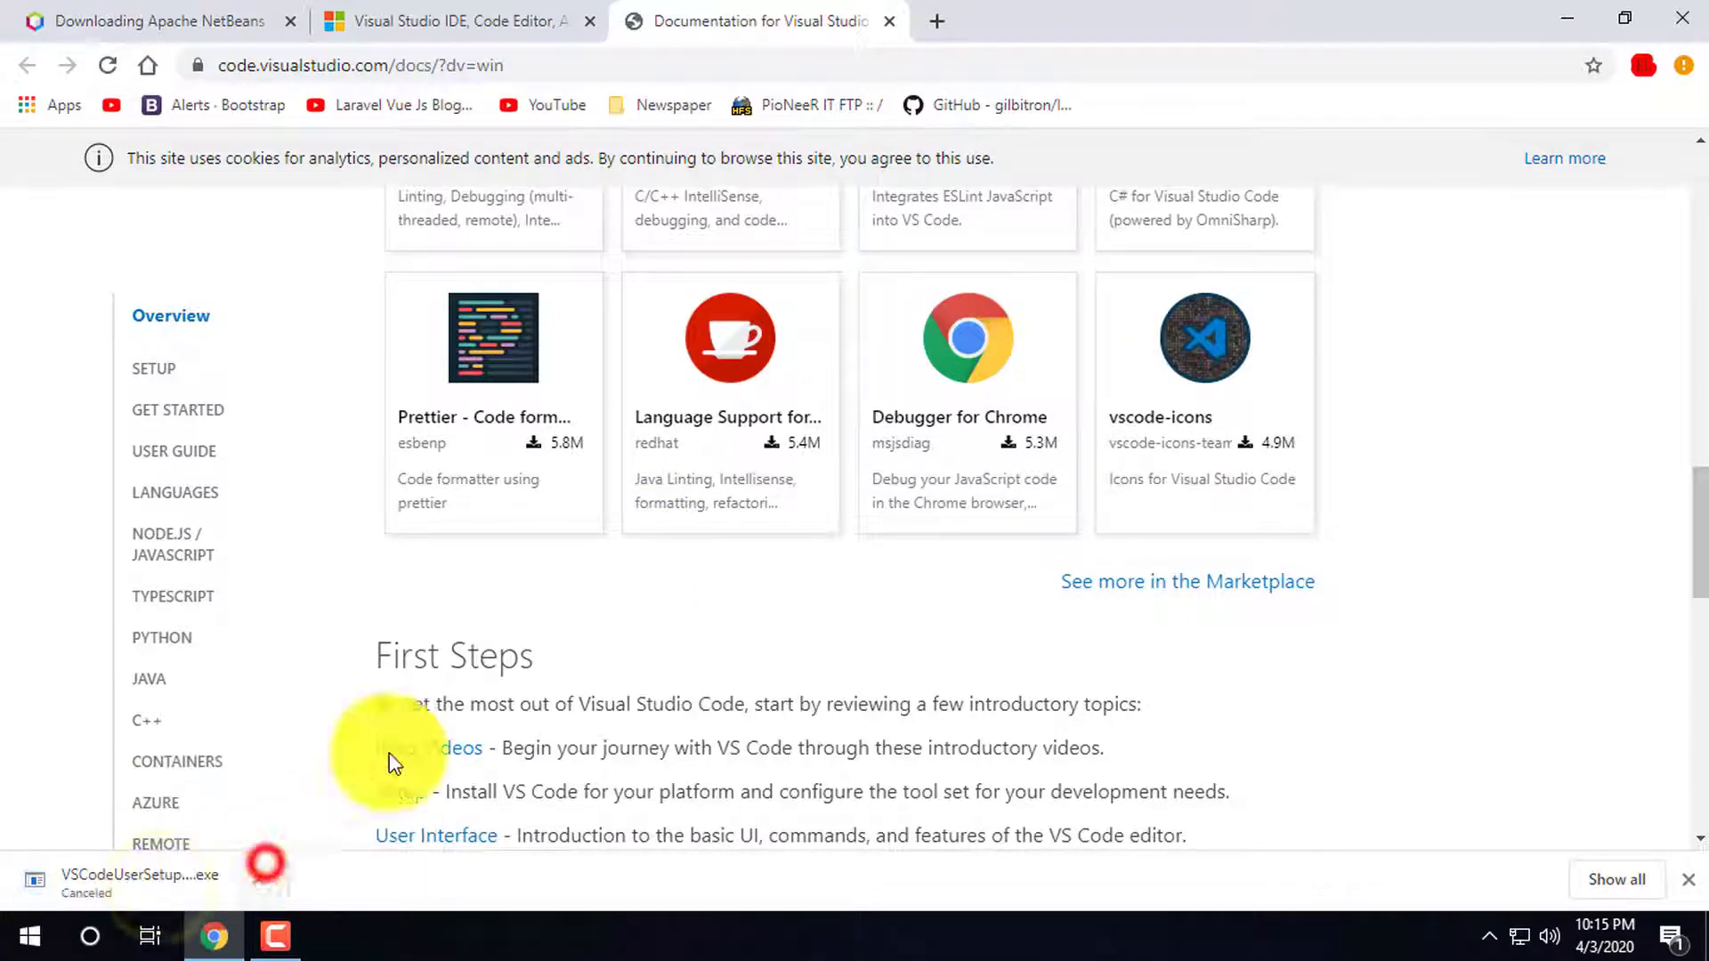
left_click(890, 20)
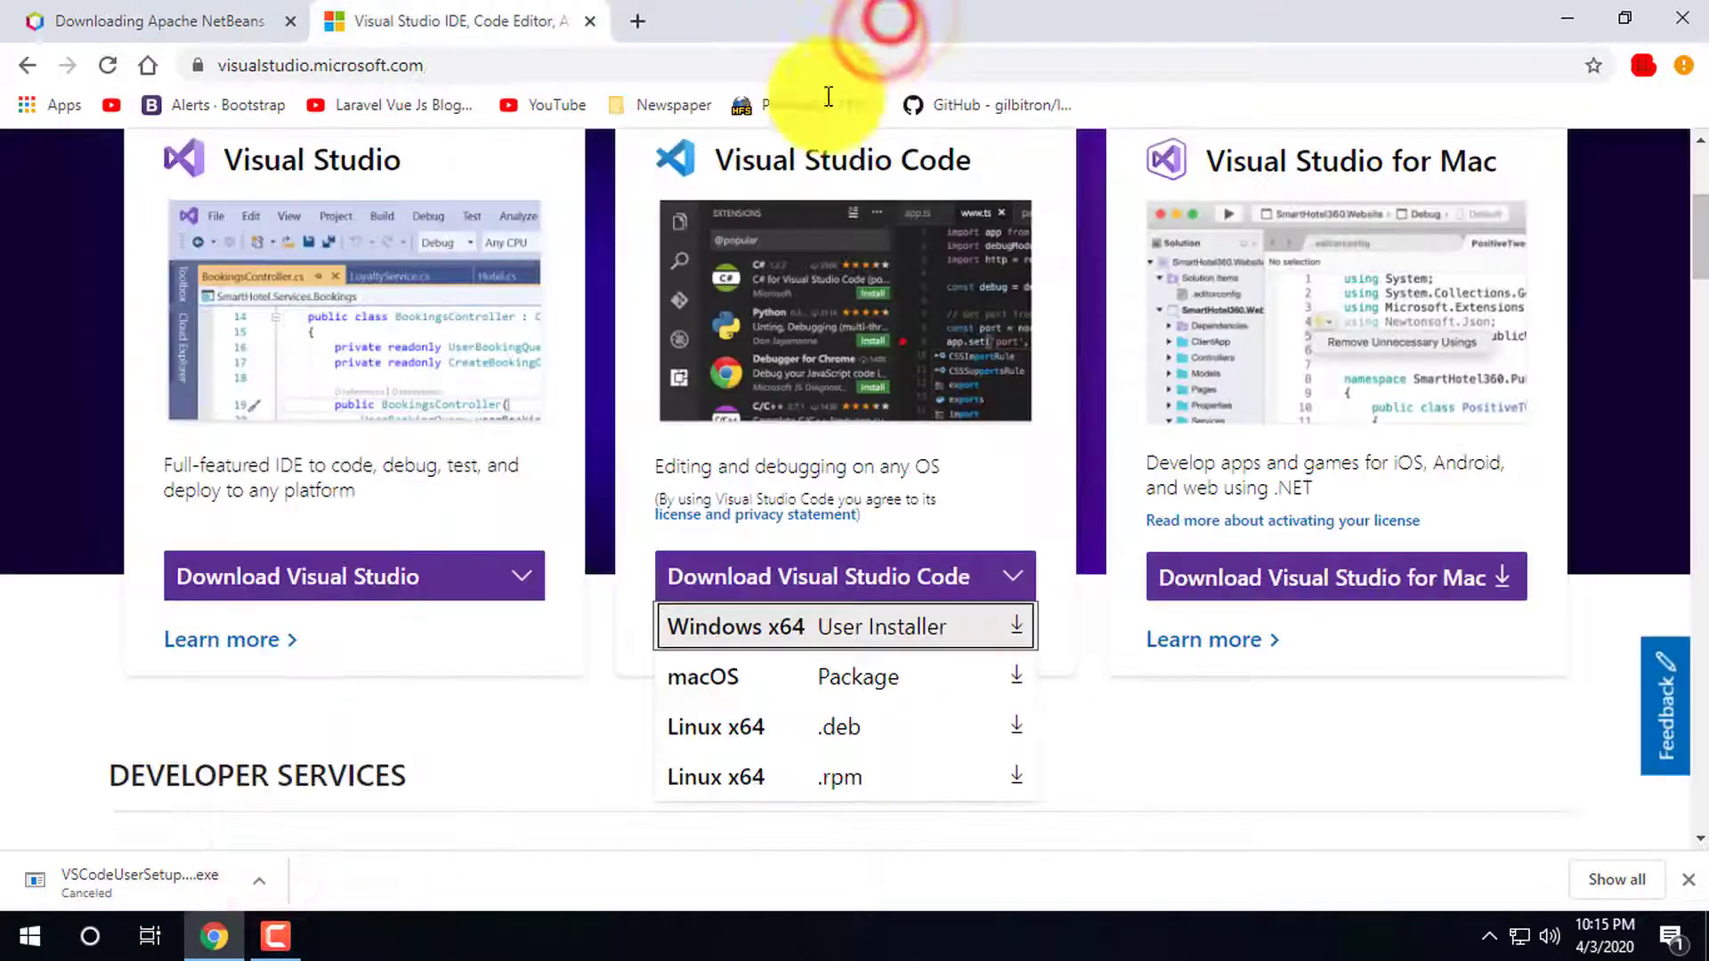
Search for notepad++ in a new browser tab and open the Notepad++ downloads page
left_click(634, 21)
left_click(788, 545)
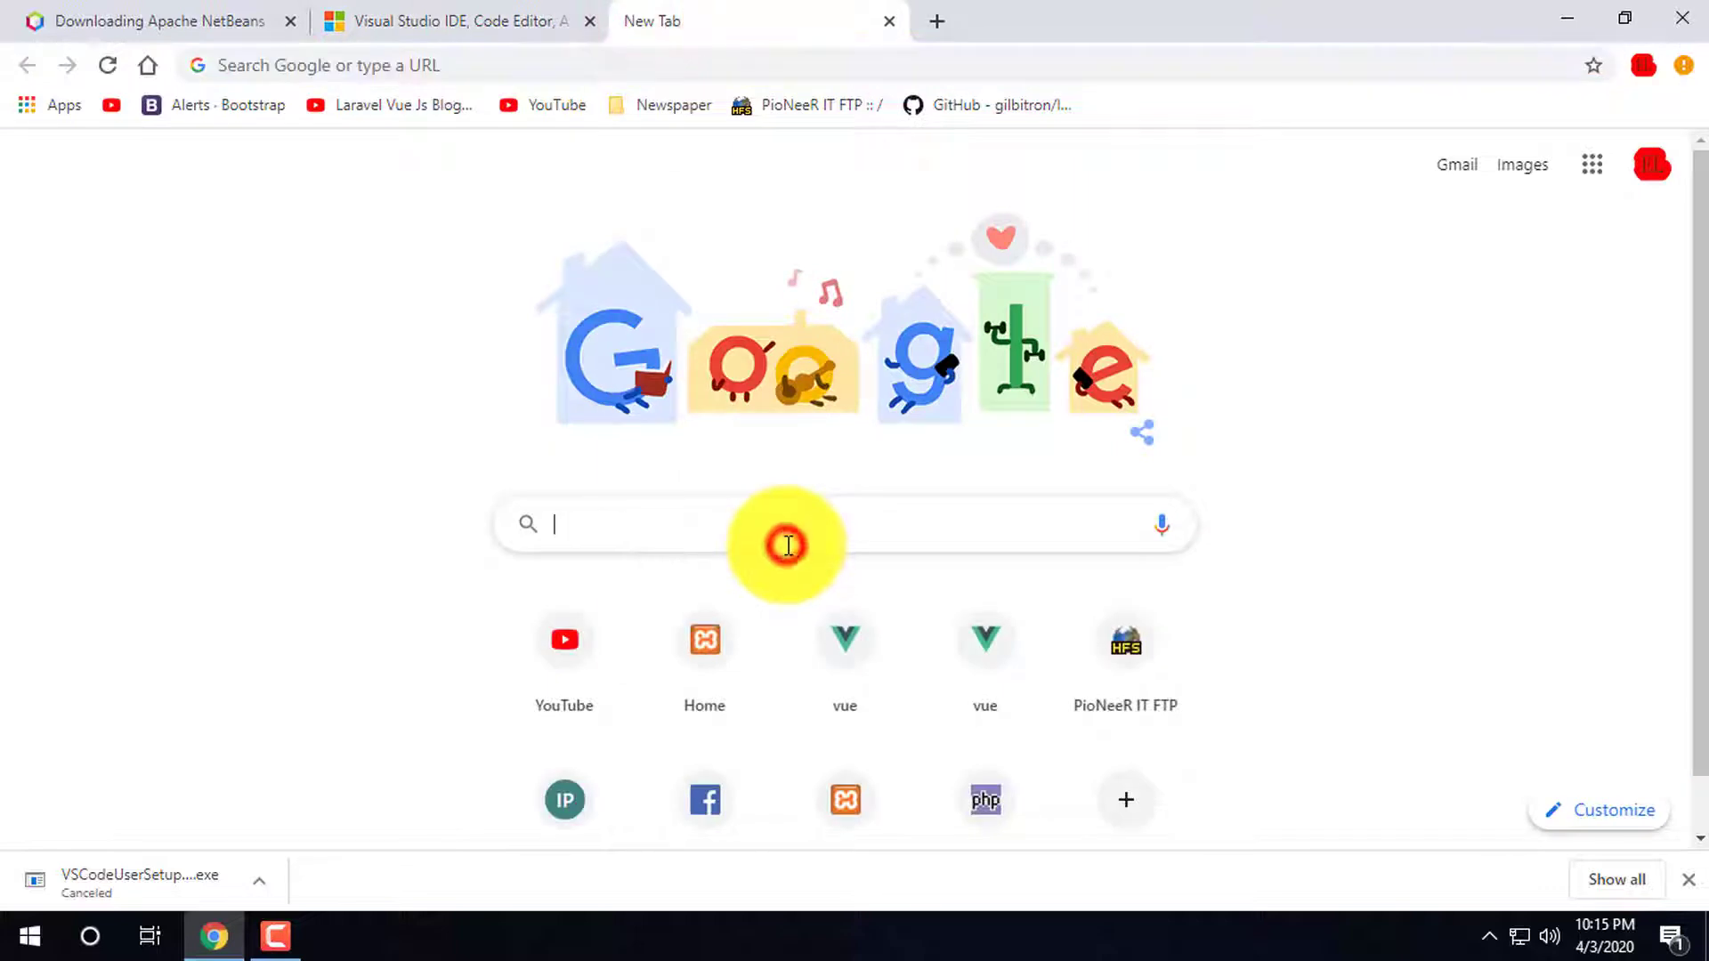
type("no")
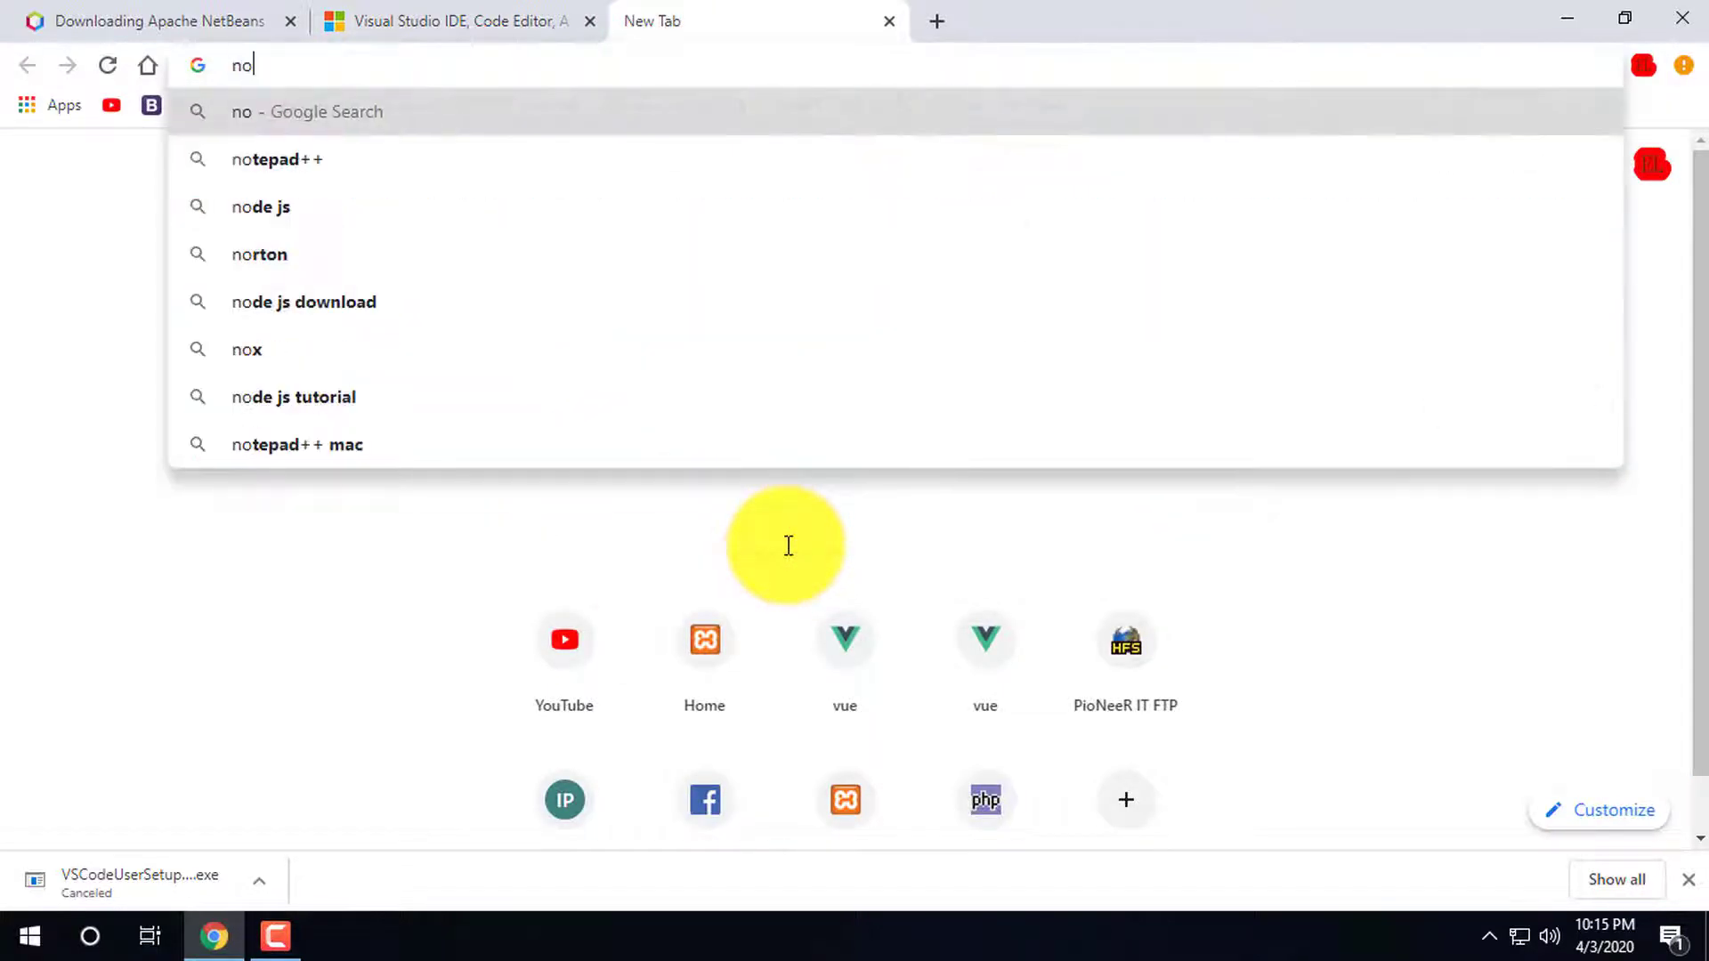
right_click(628, 577)
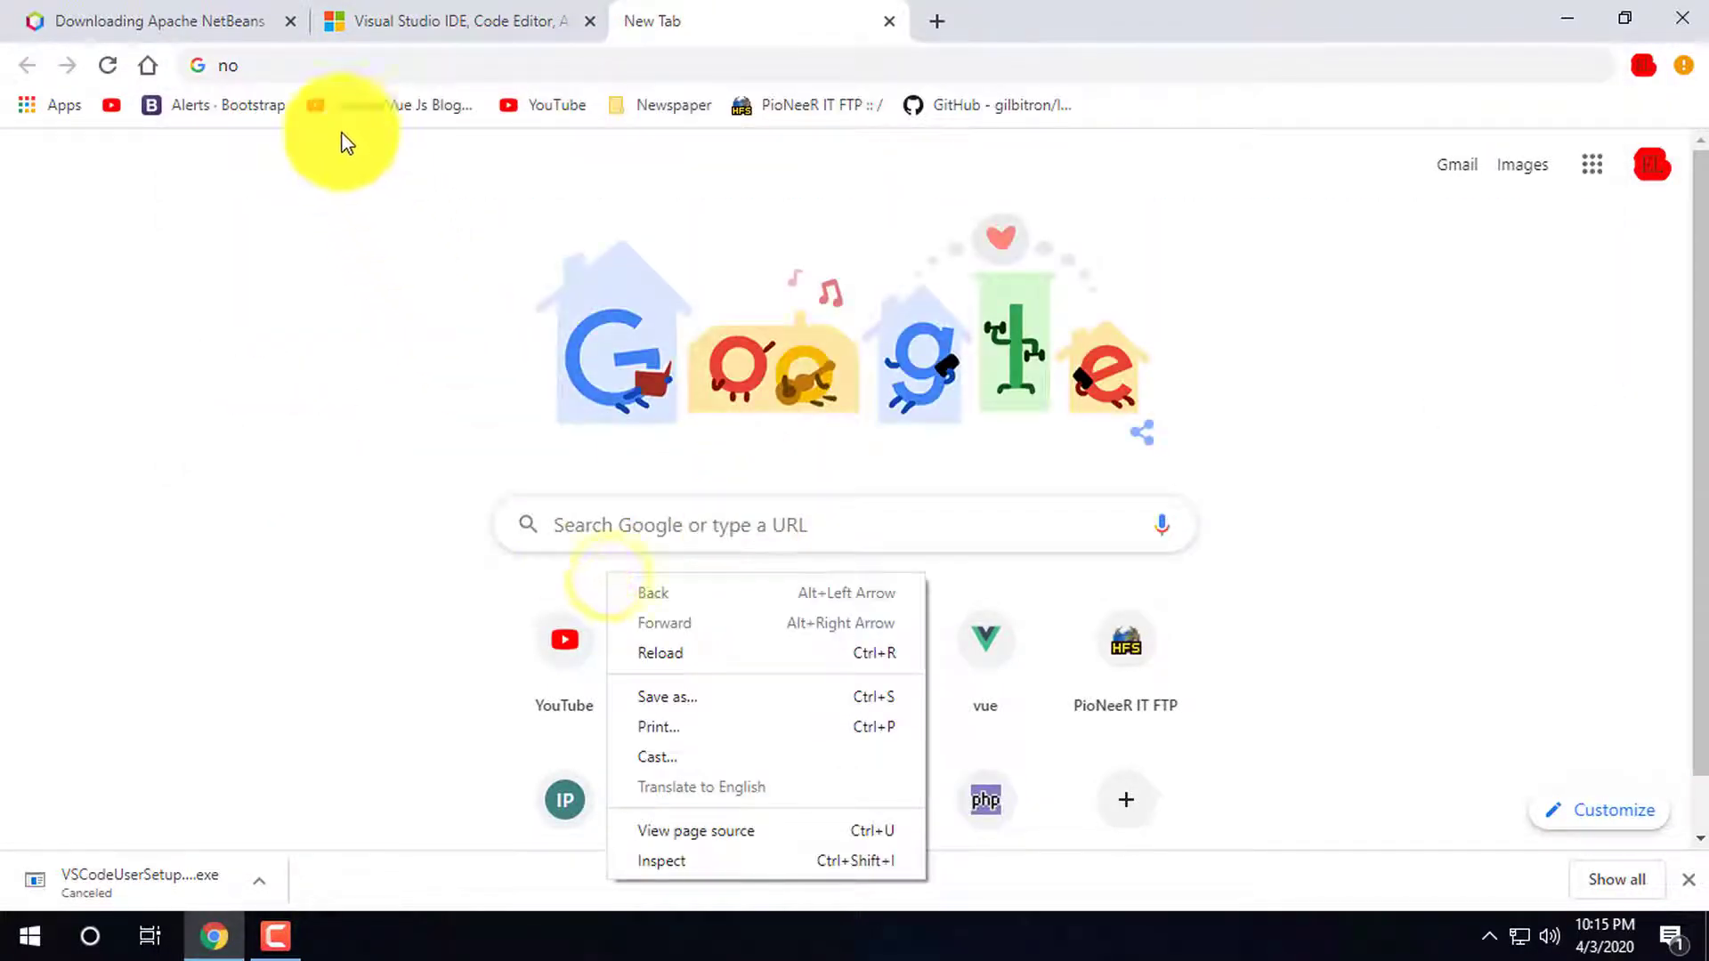
left_click(294, 63)
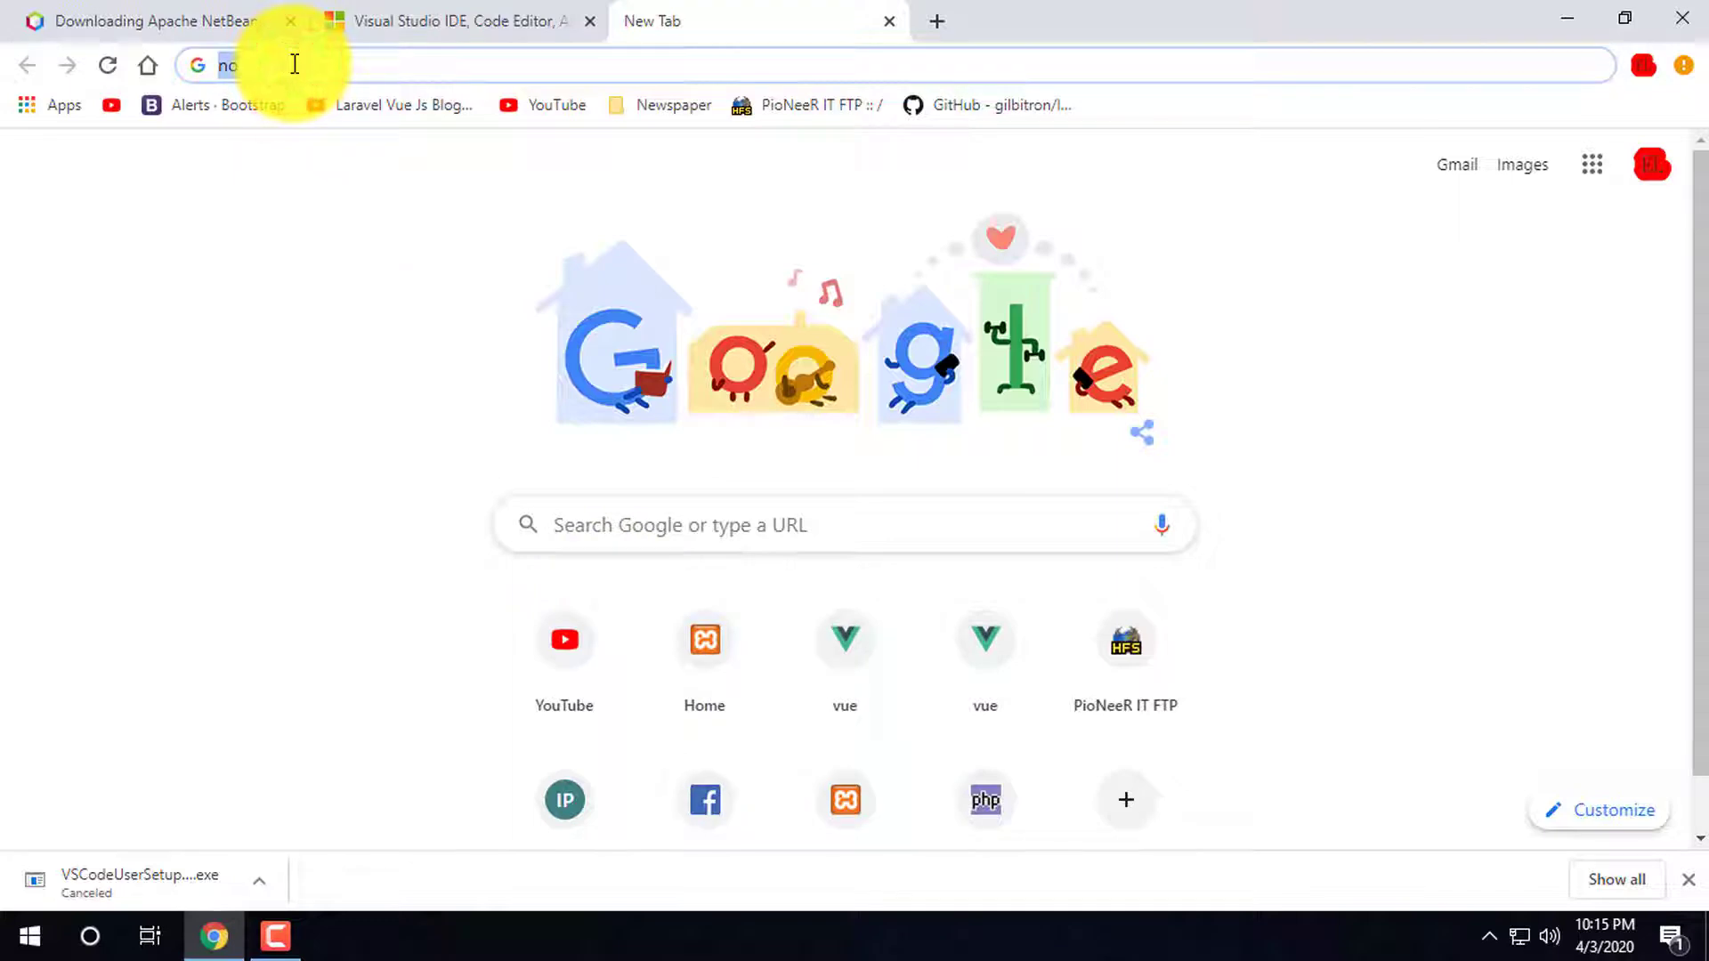
type("no")
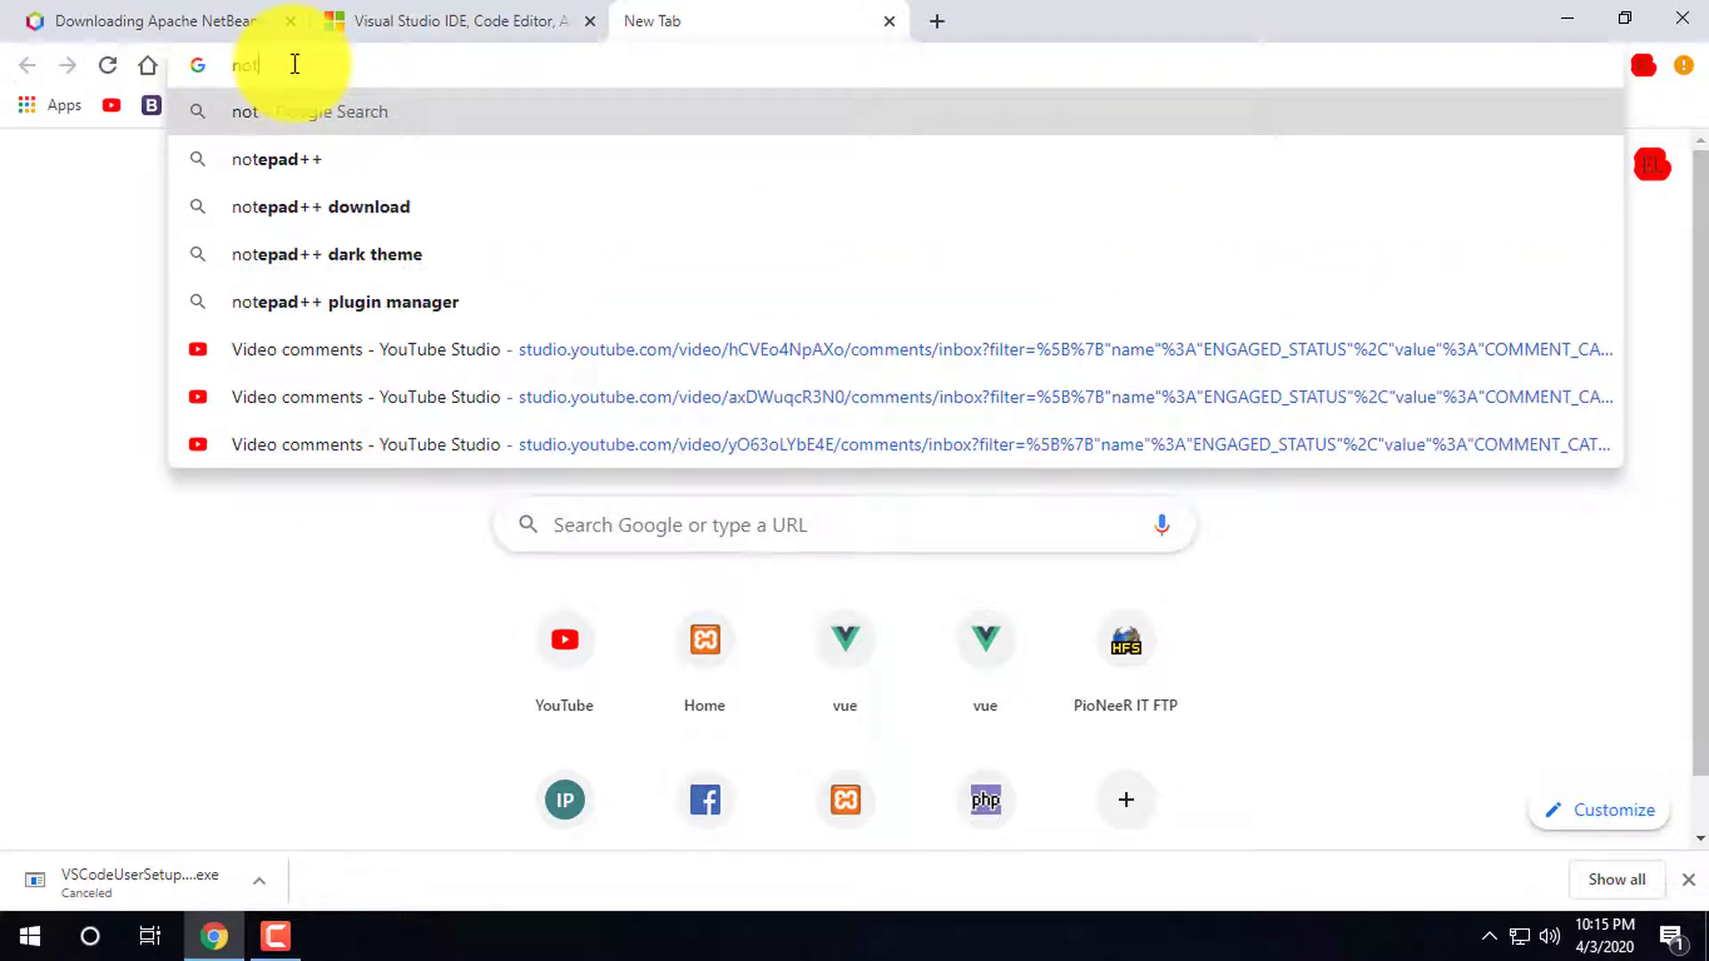
type("t")
key("Down")
key("Return")
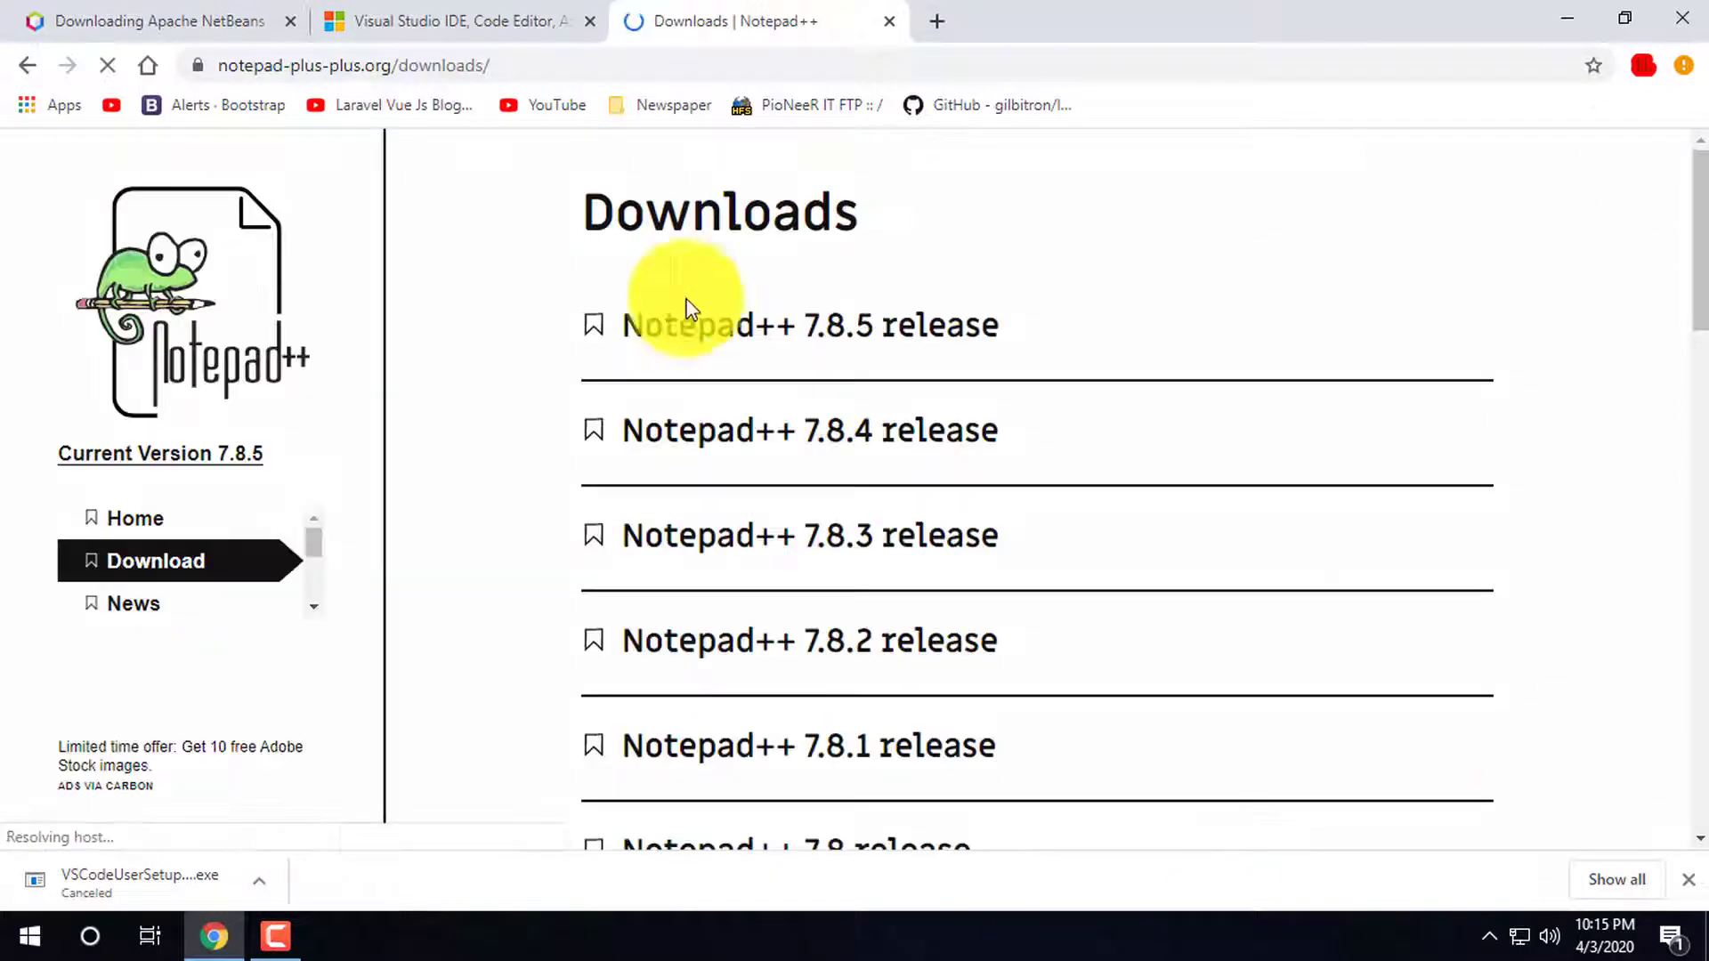
Start the installer download from the Notepad++ 7.8.5 release page and cancel it
left_click(804, 344)
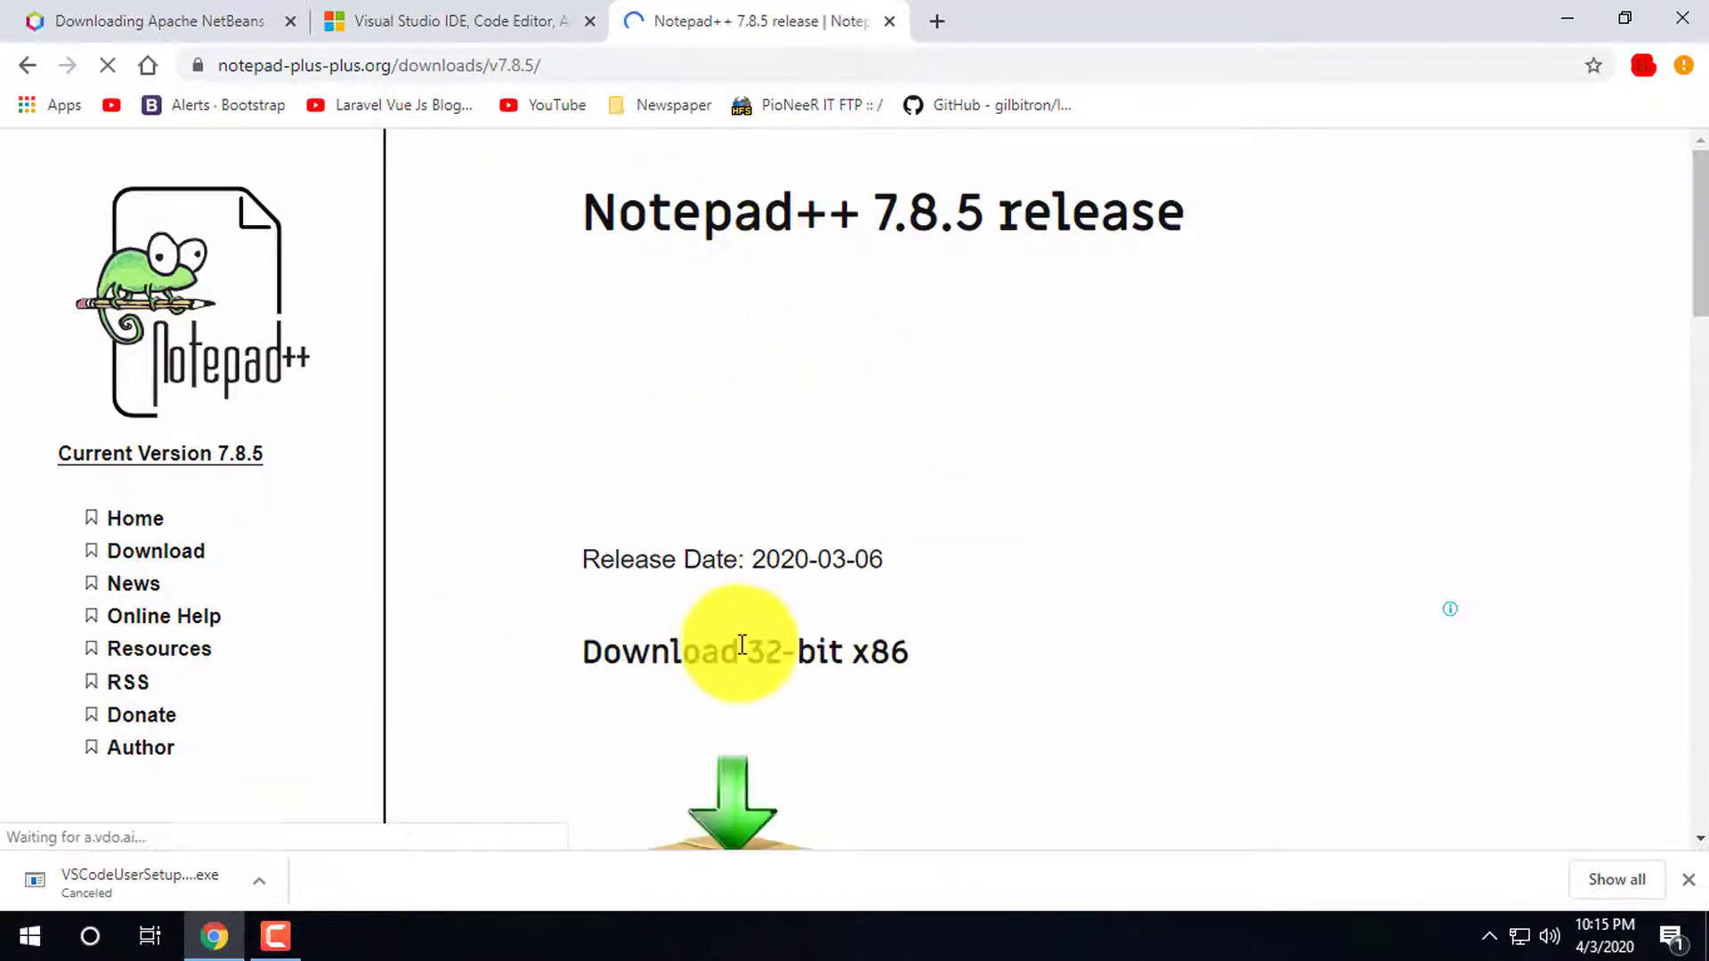
scroll(743, 645, "down", 5)
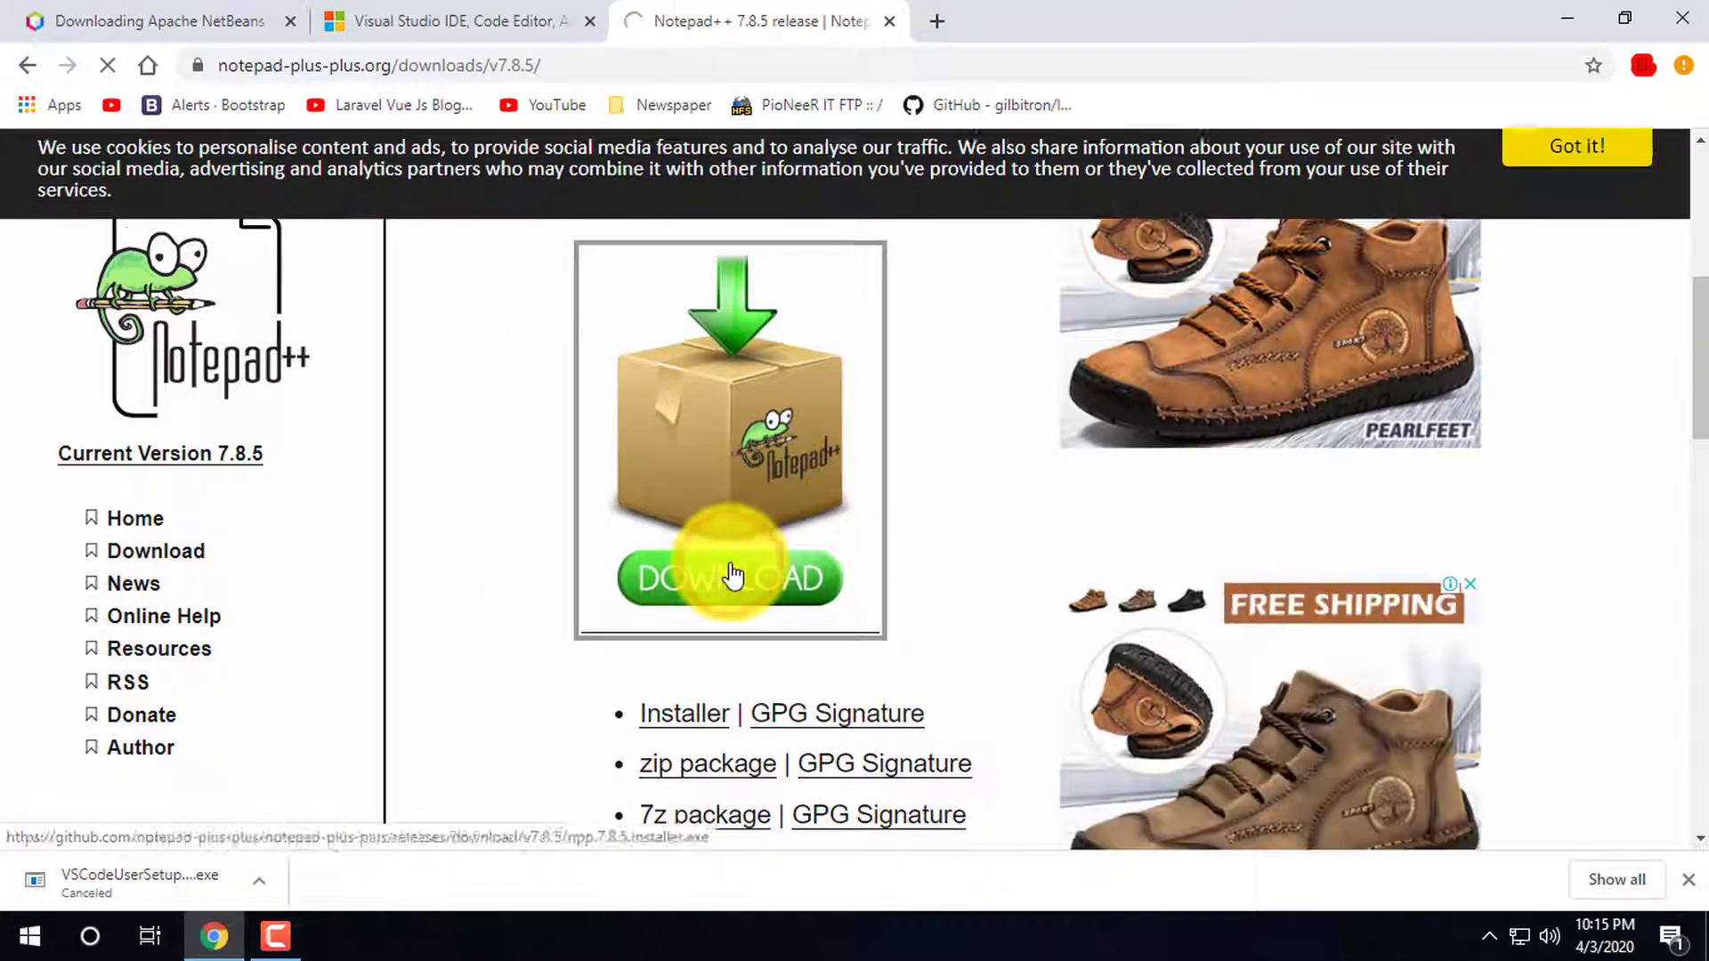
left_click(732, 576)
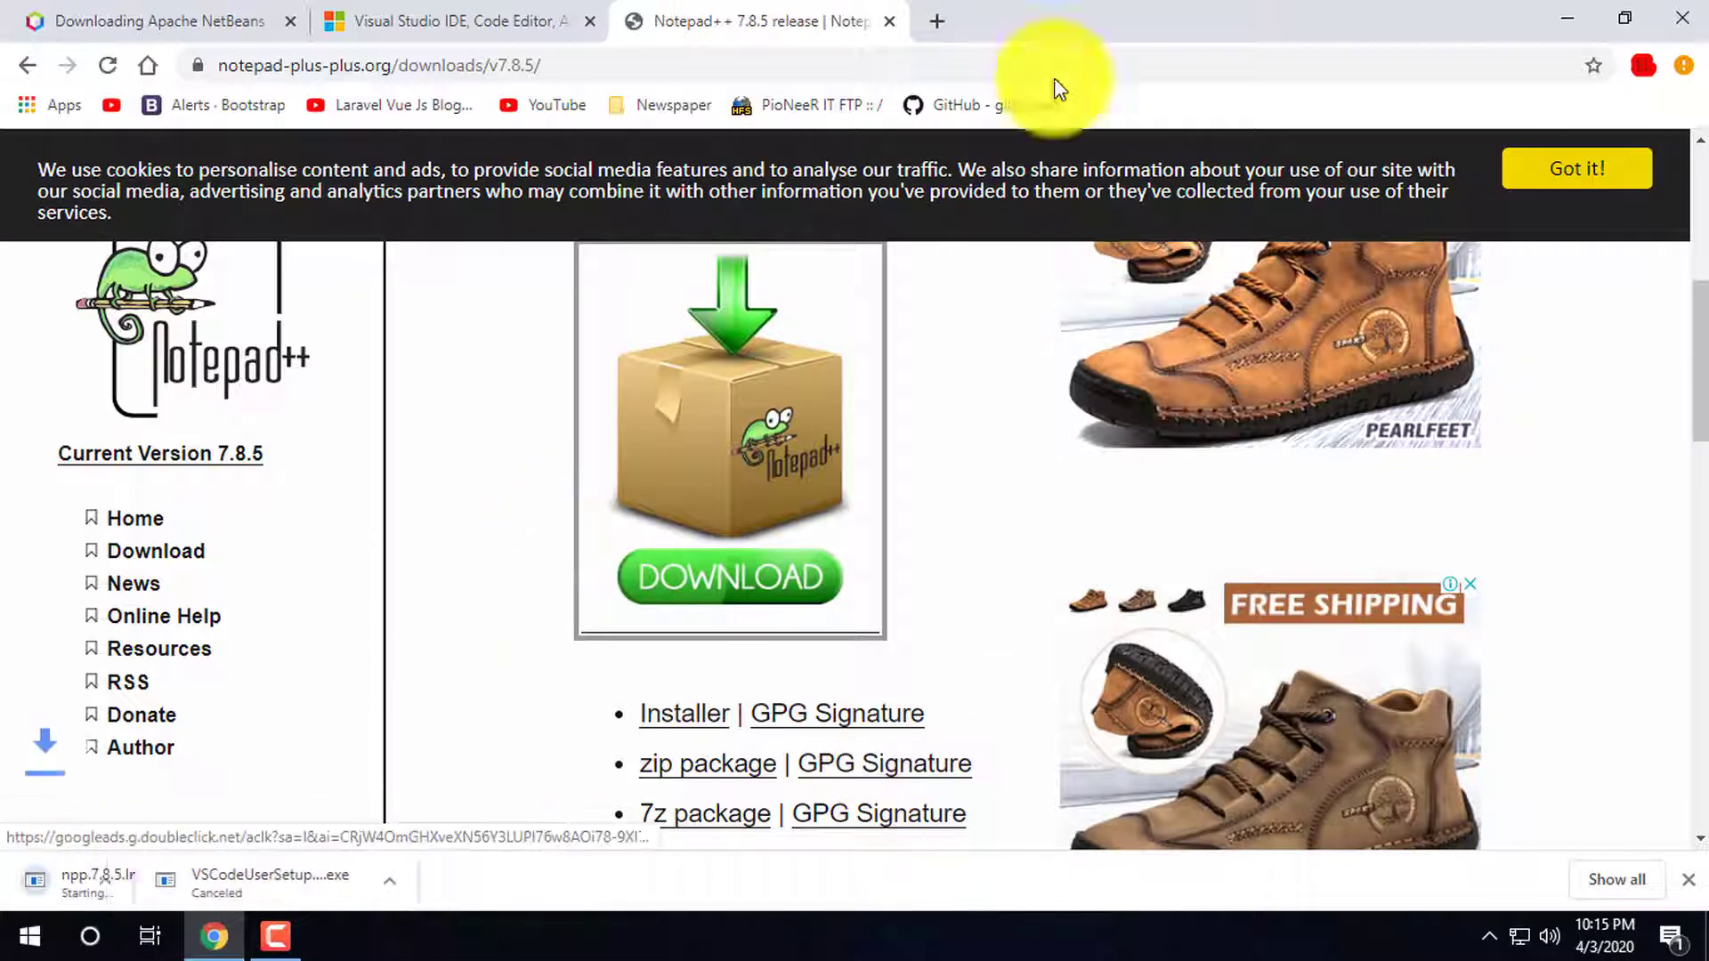
right_click(137, 884)
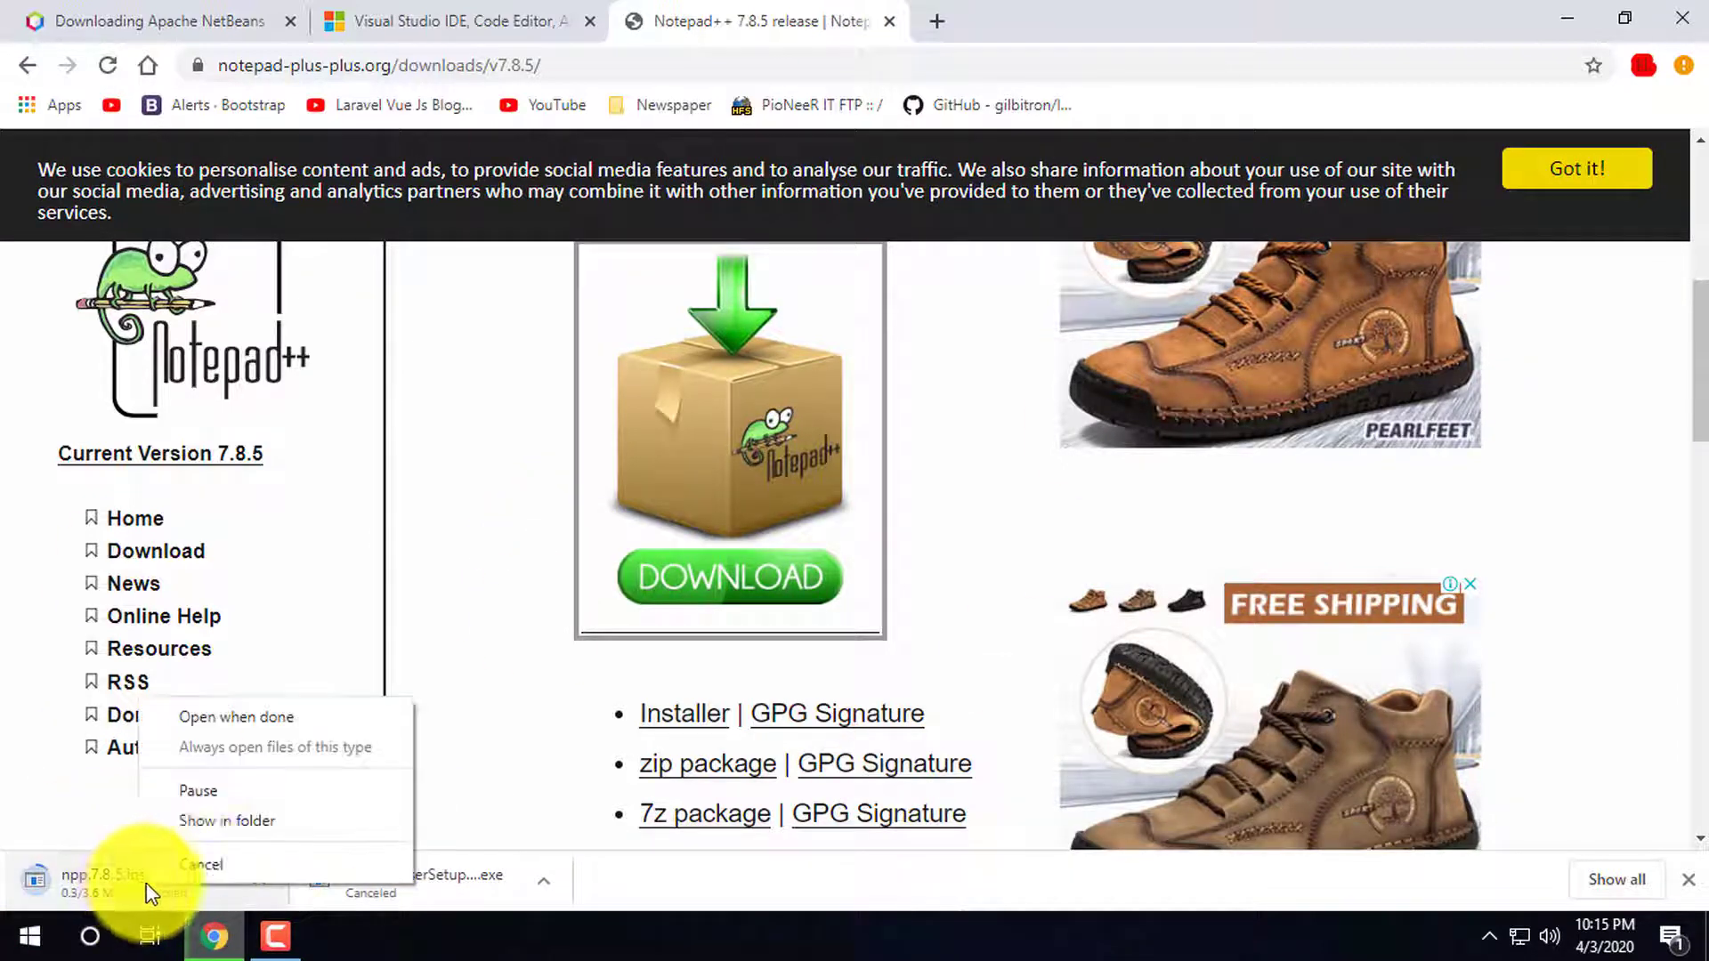
left_click(200, 863)
Check the Windows Start screen for the code editors already installed on the computer
left_click(16, 949)
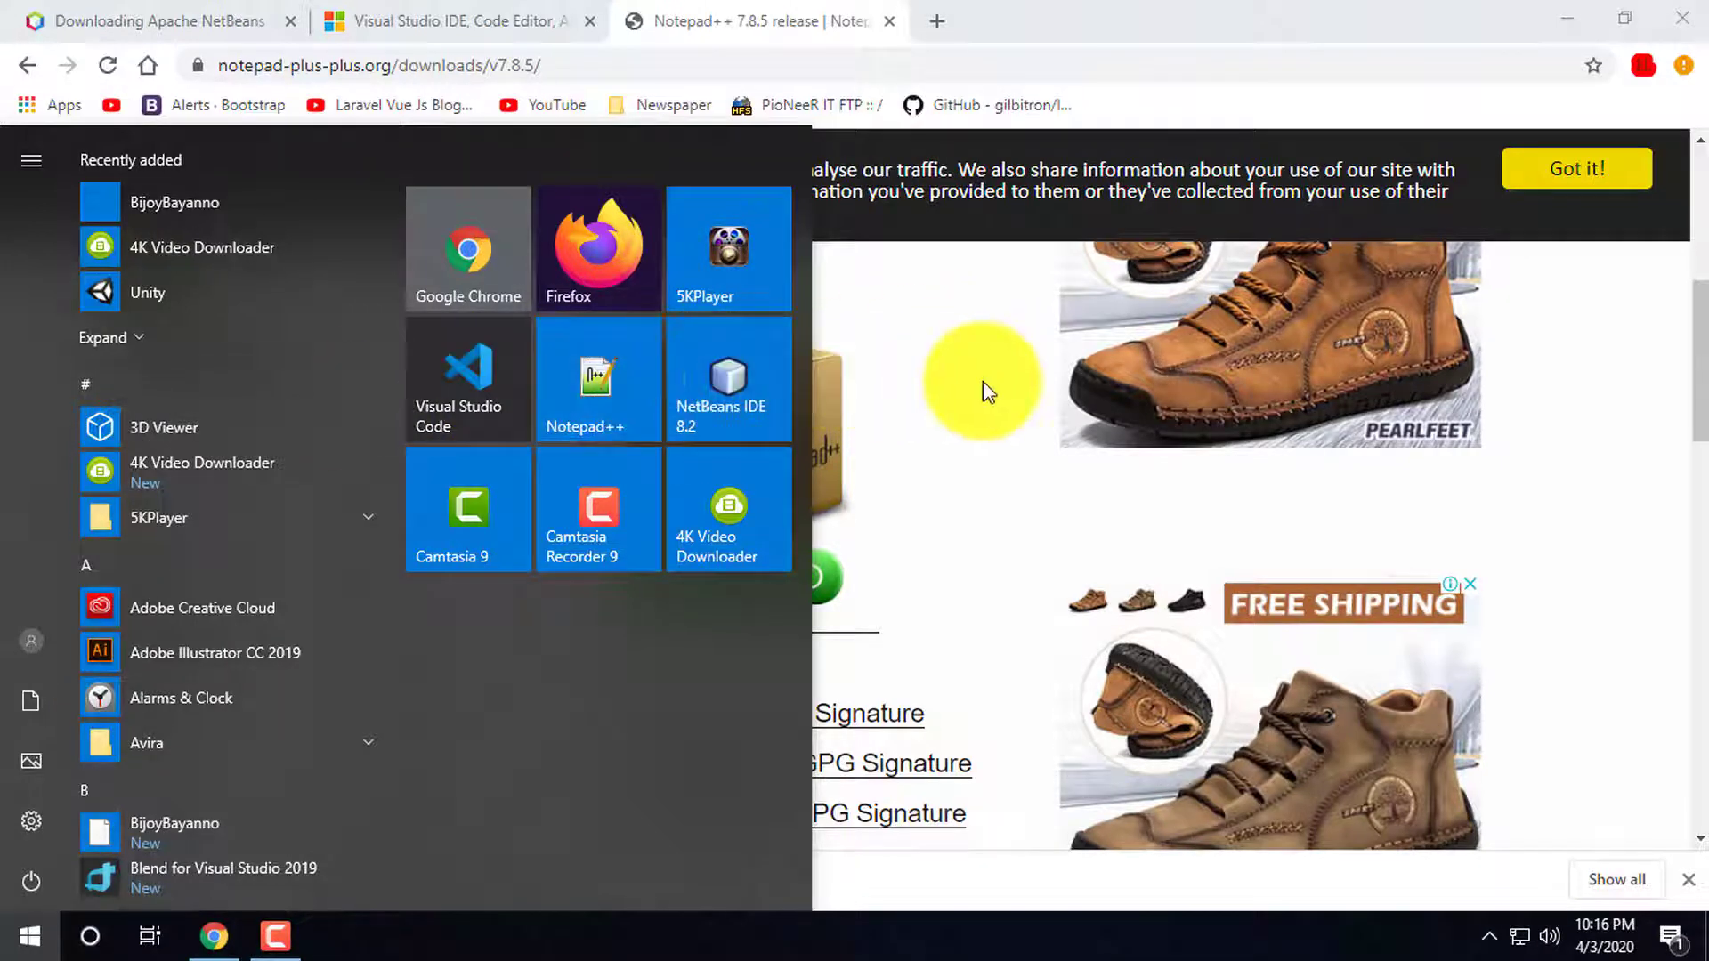
left_click(927, 369)
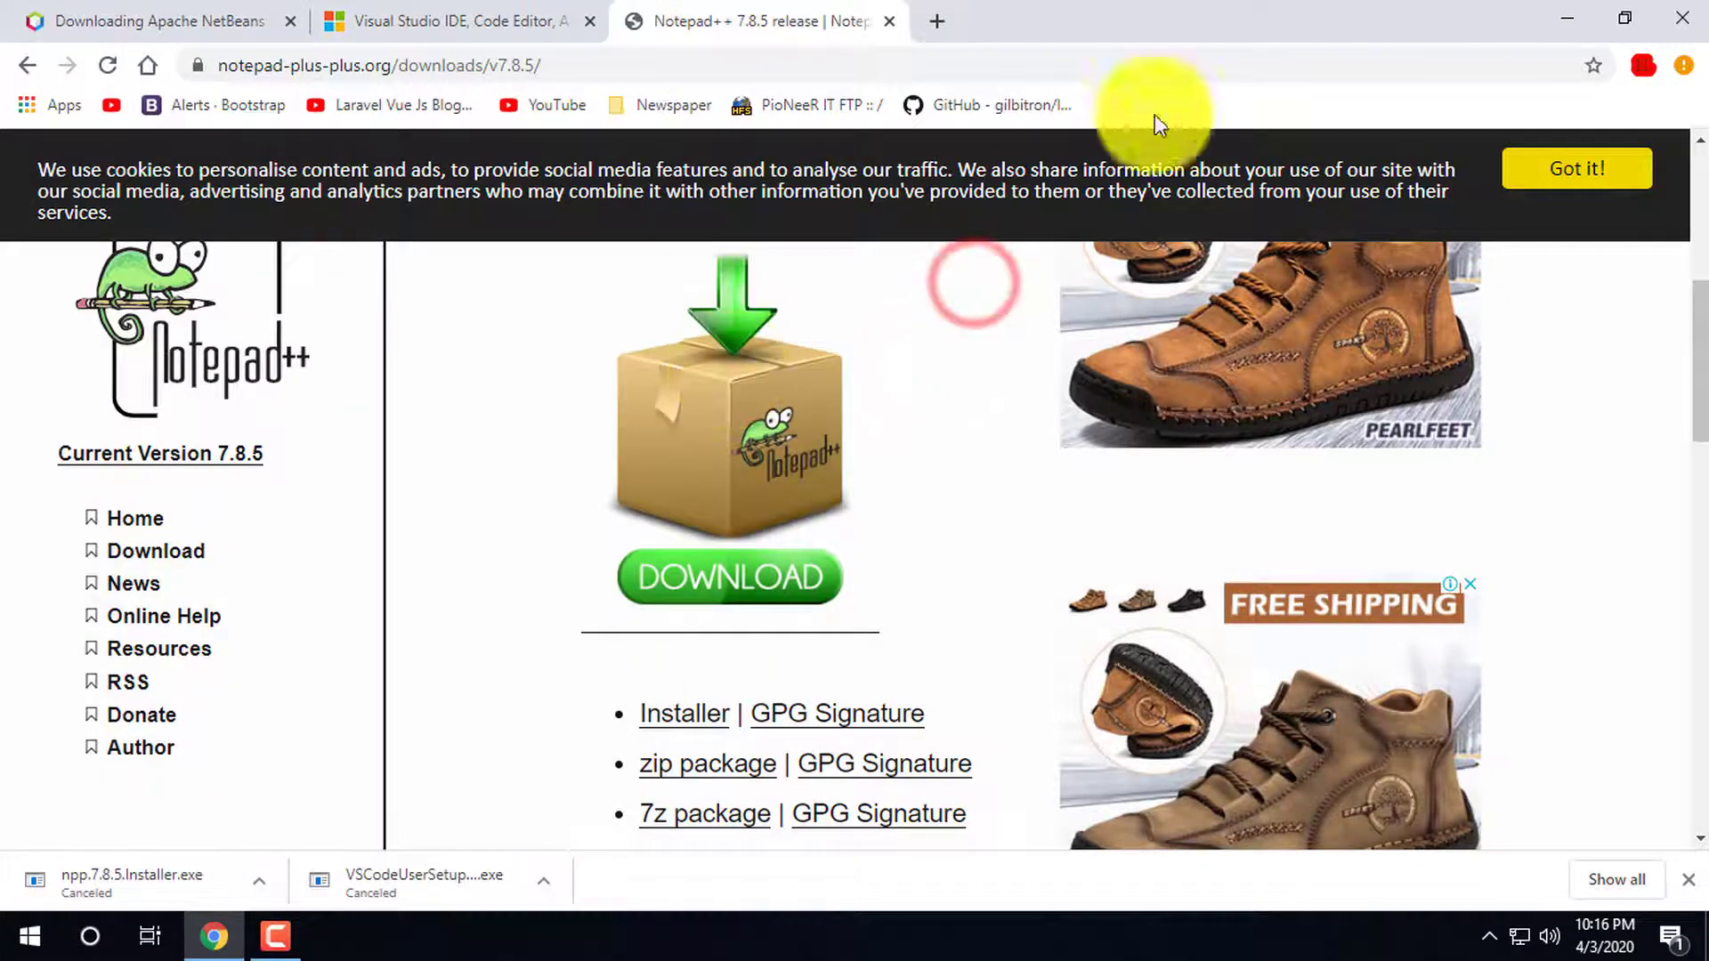
left_click(30, 935)
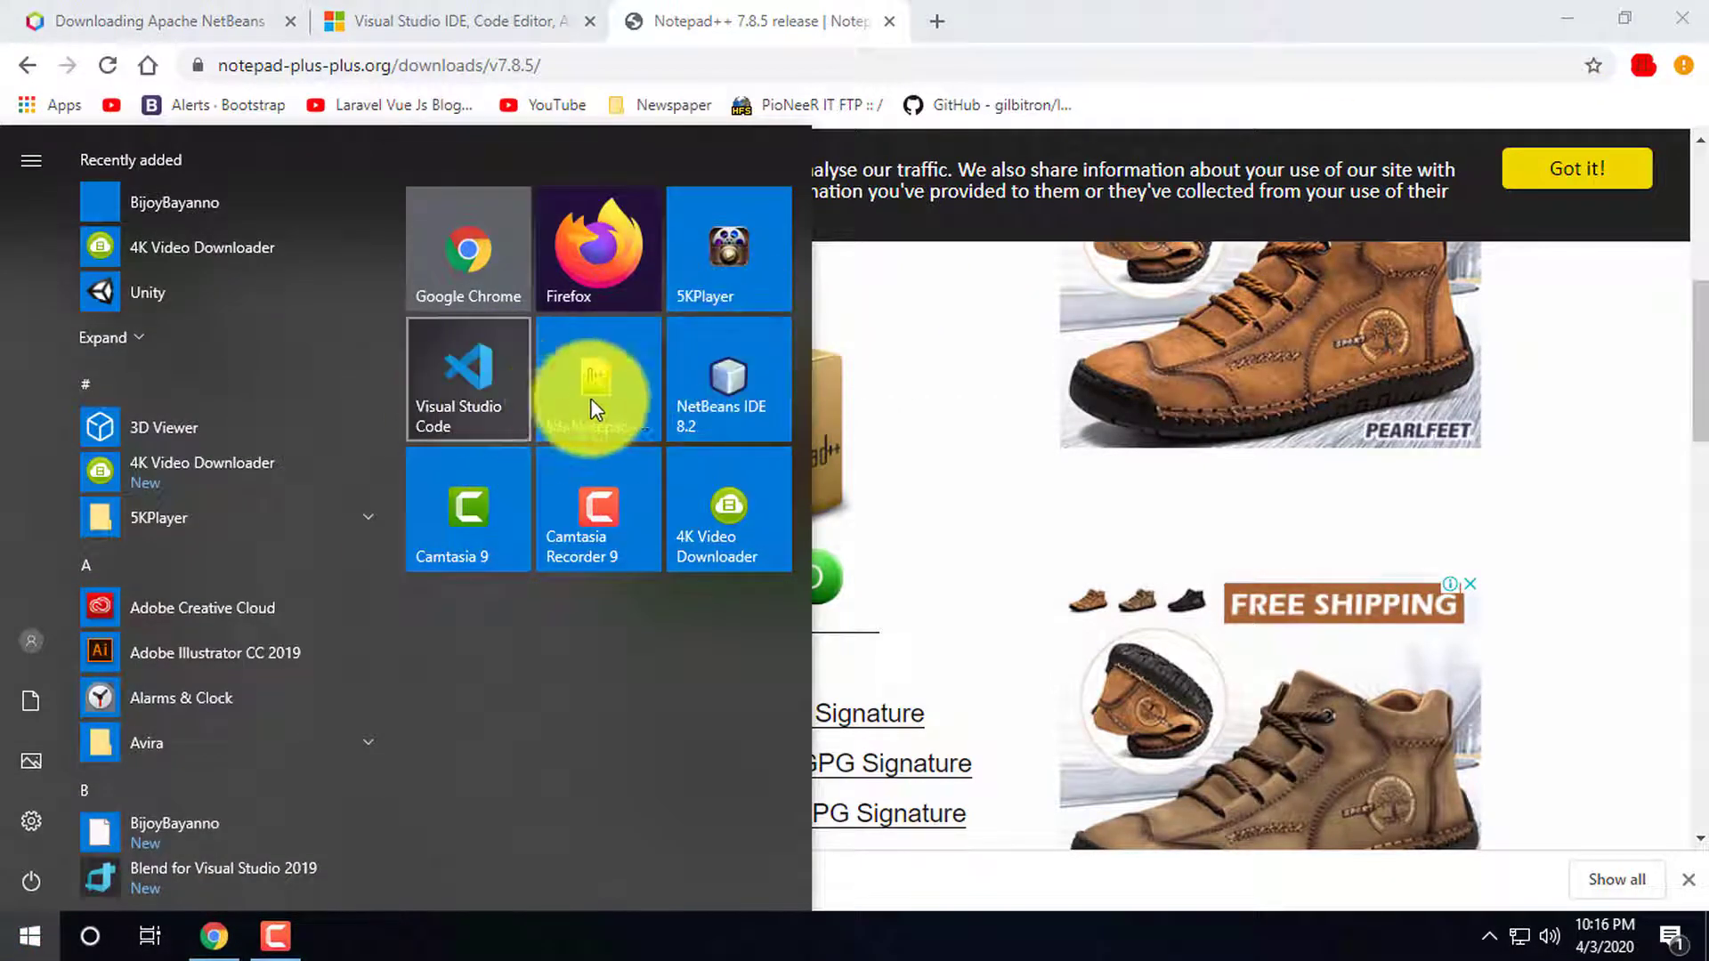
left_click(931, 290)
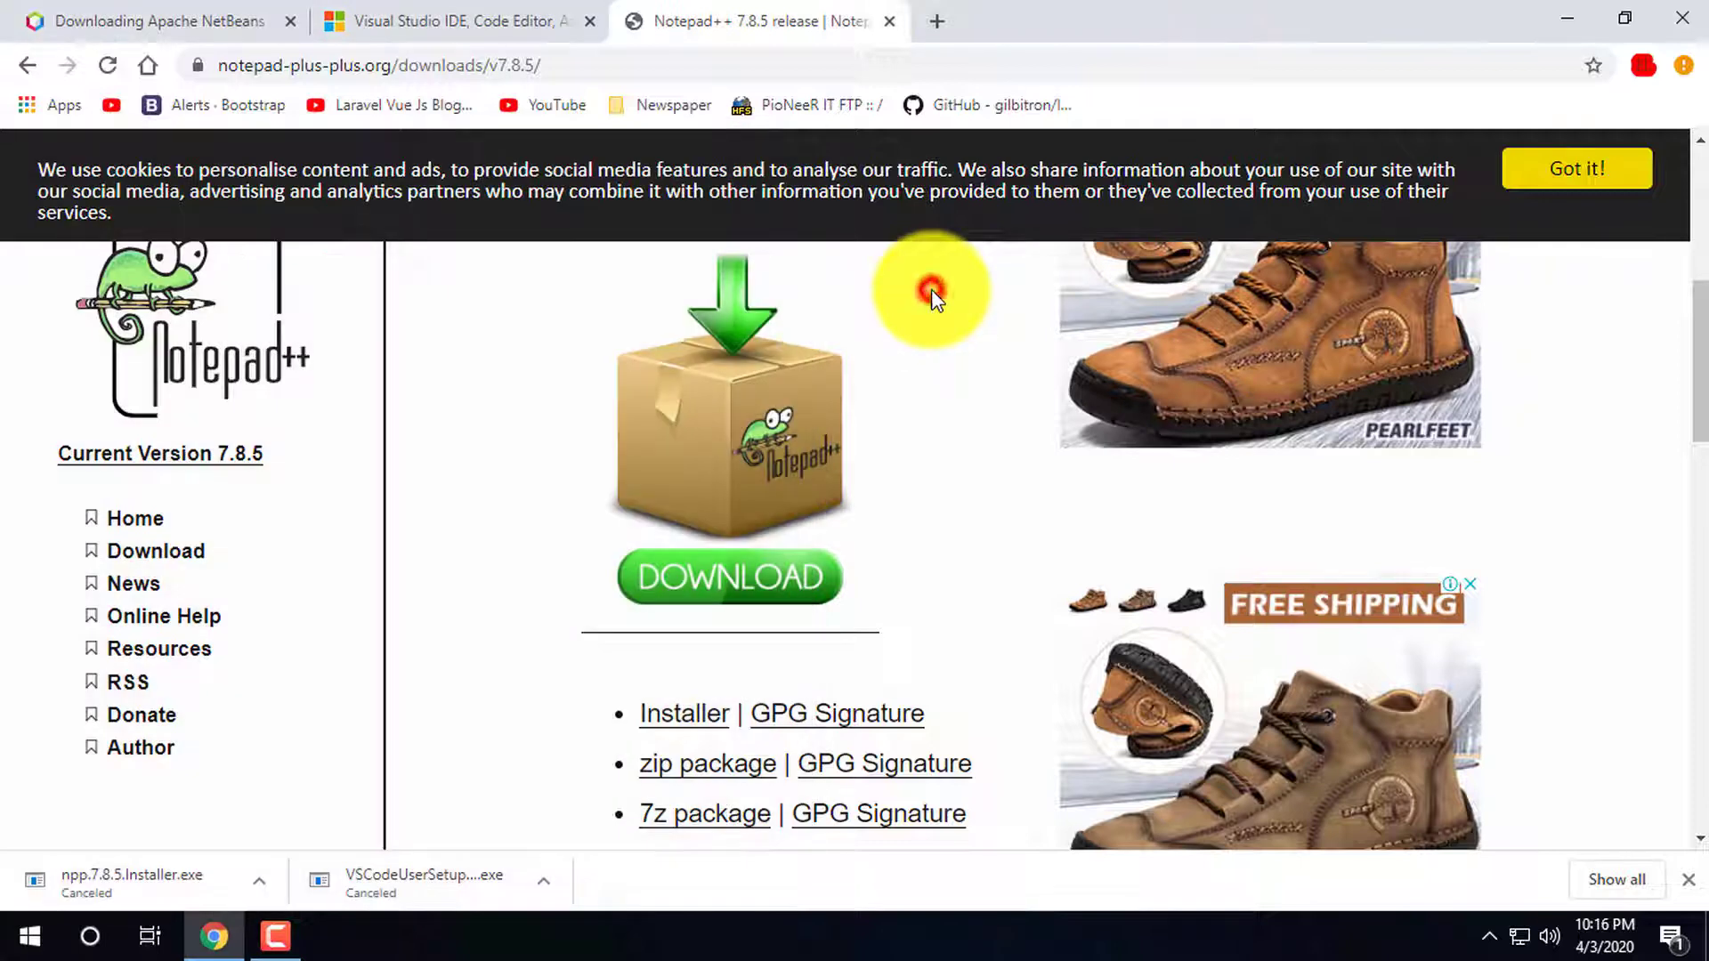
Search Google for xampp in a new browser tab
left_click(939, 20)
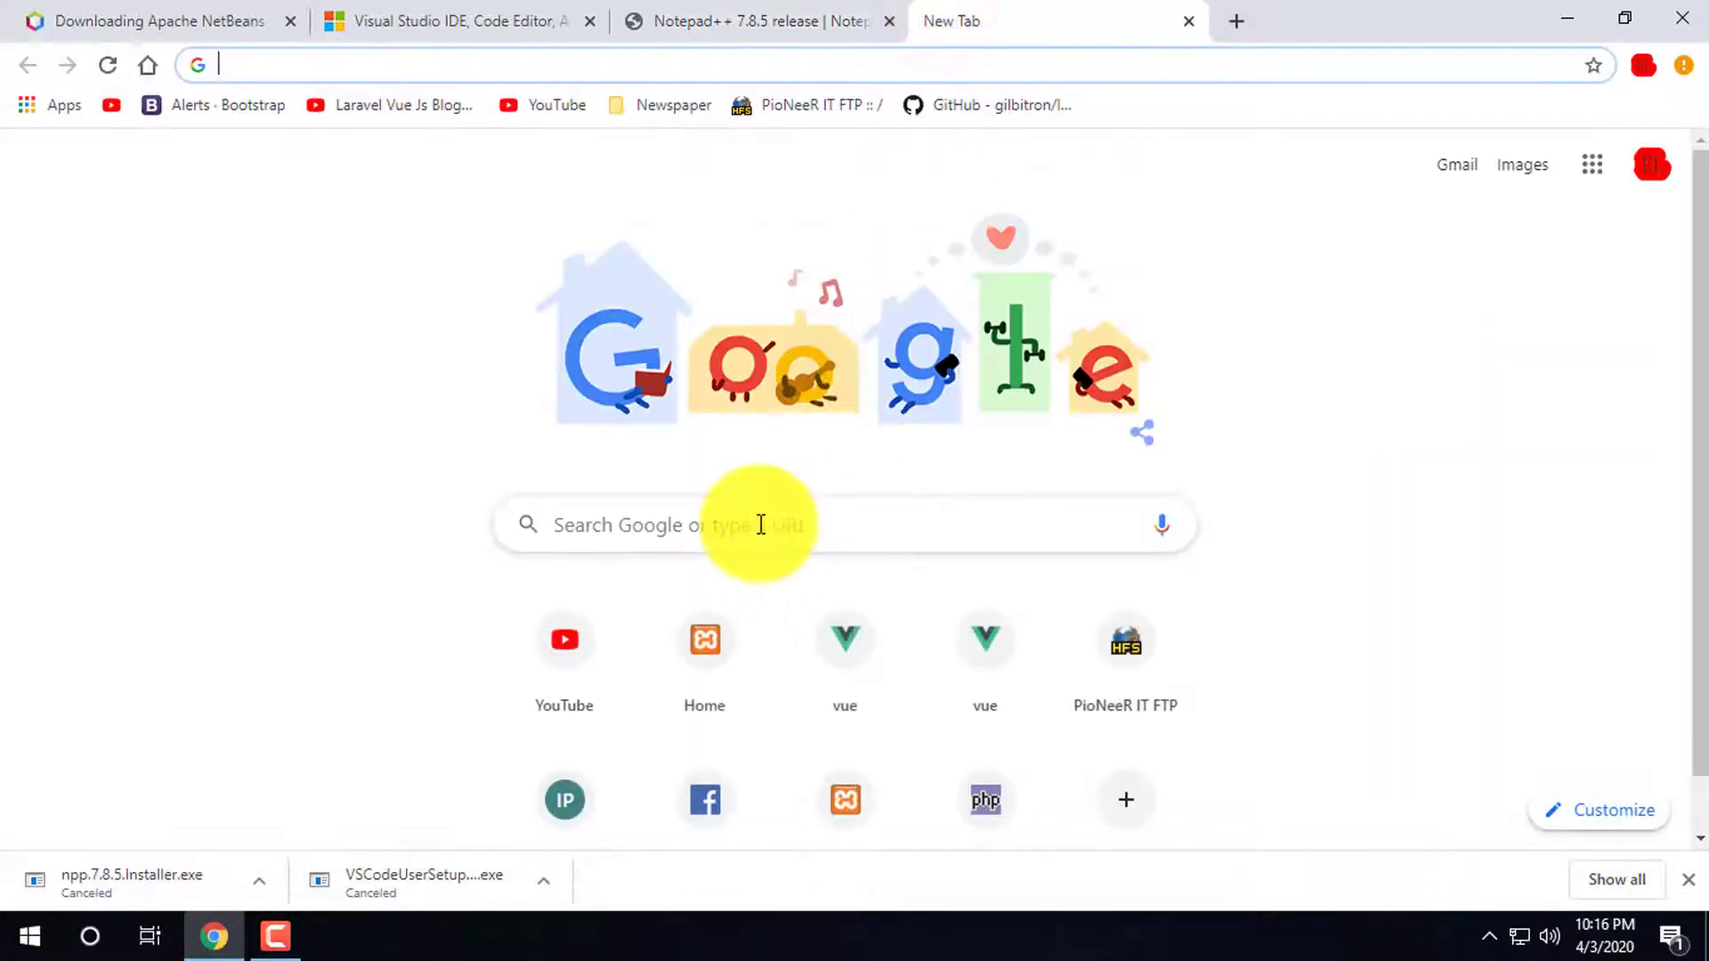
left_click(758, 524)
left_click(1392, 5)
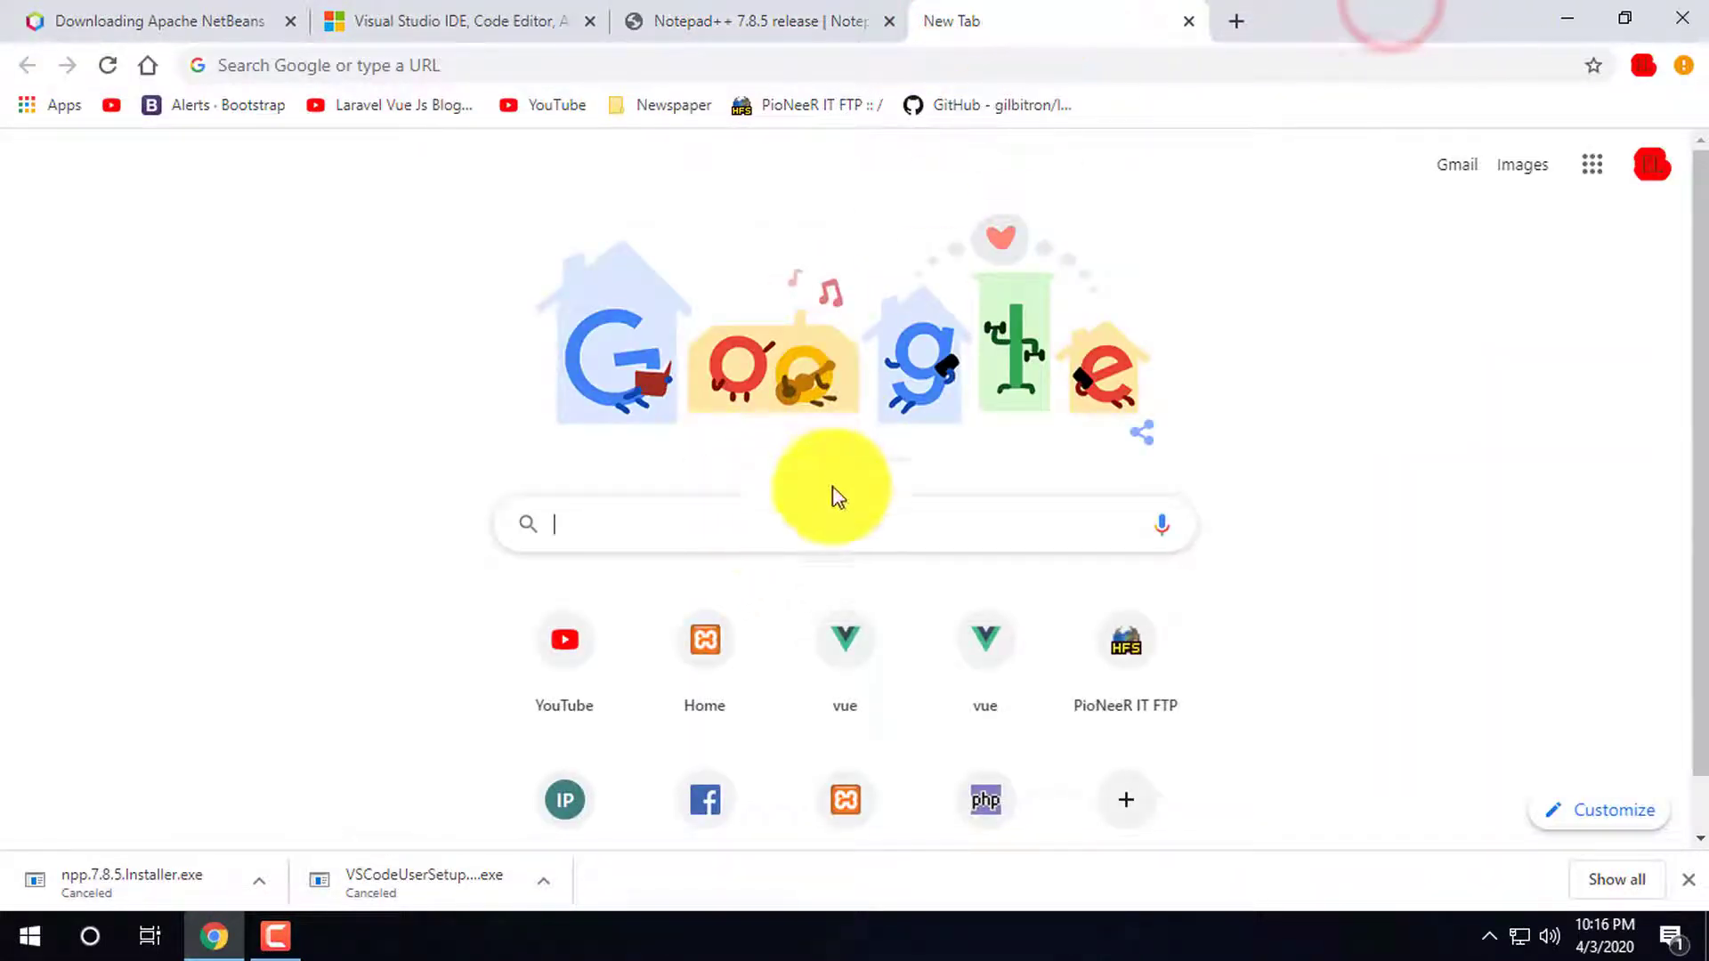
left_click(765, 525)
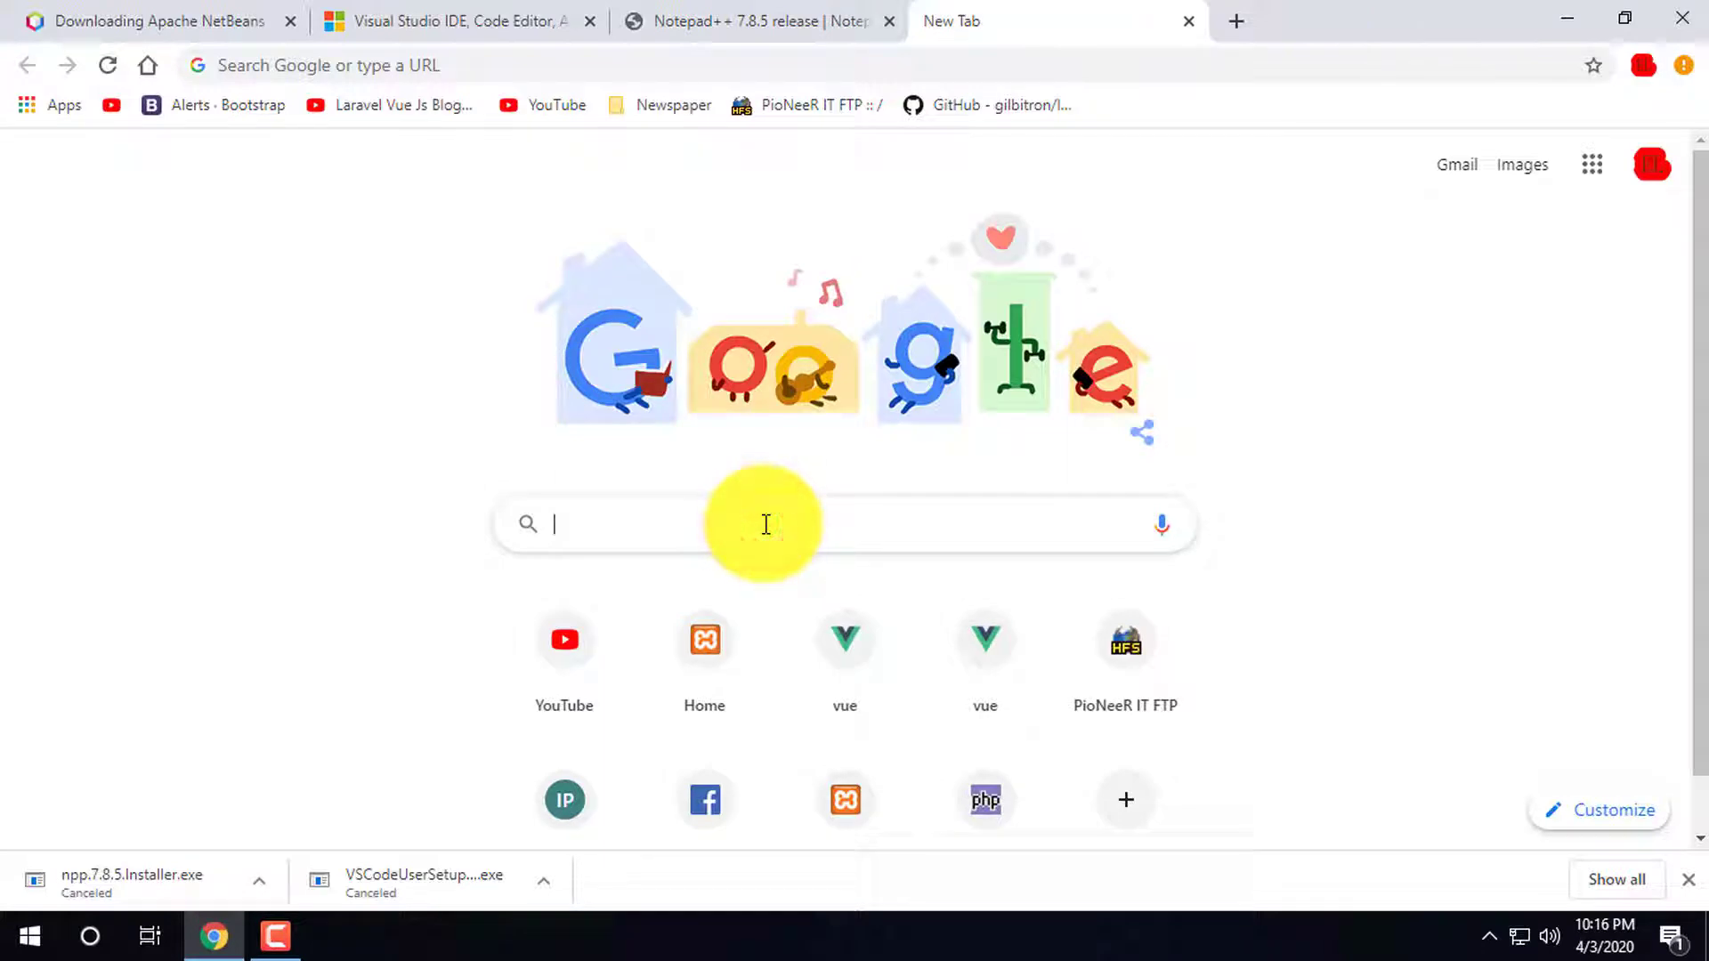
type("xamp")
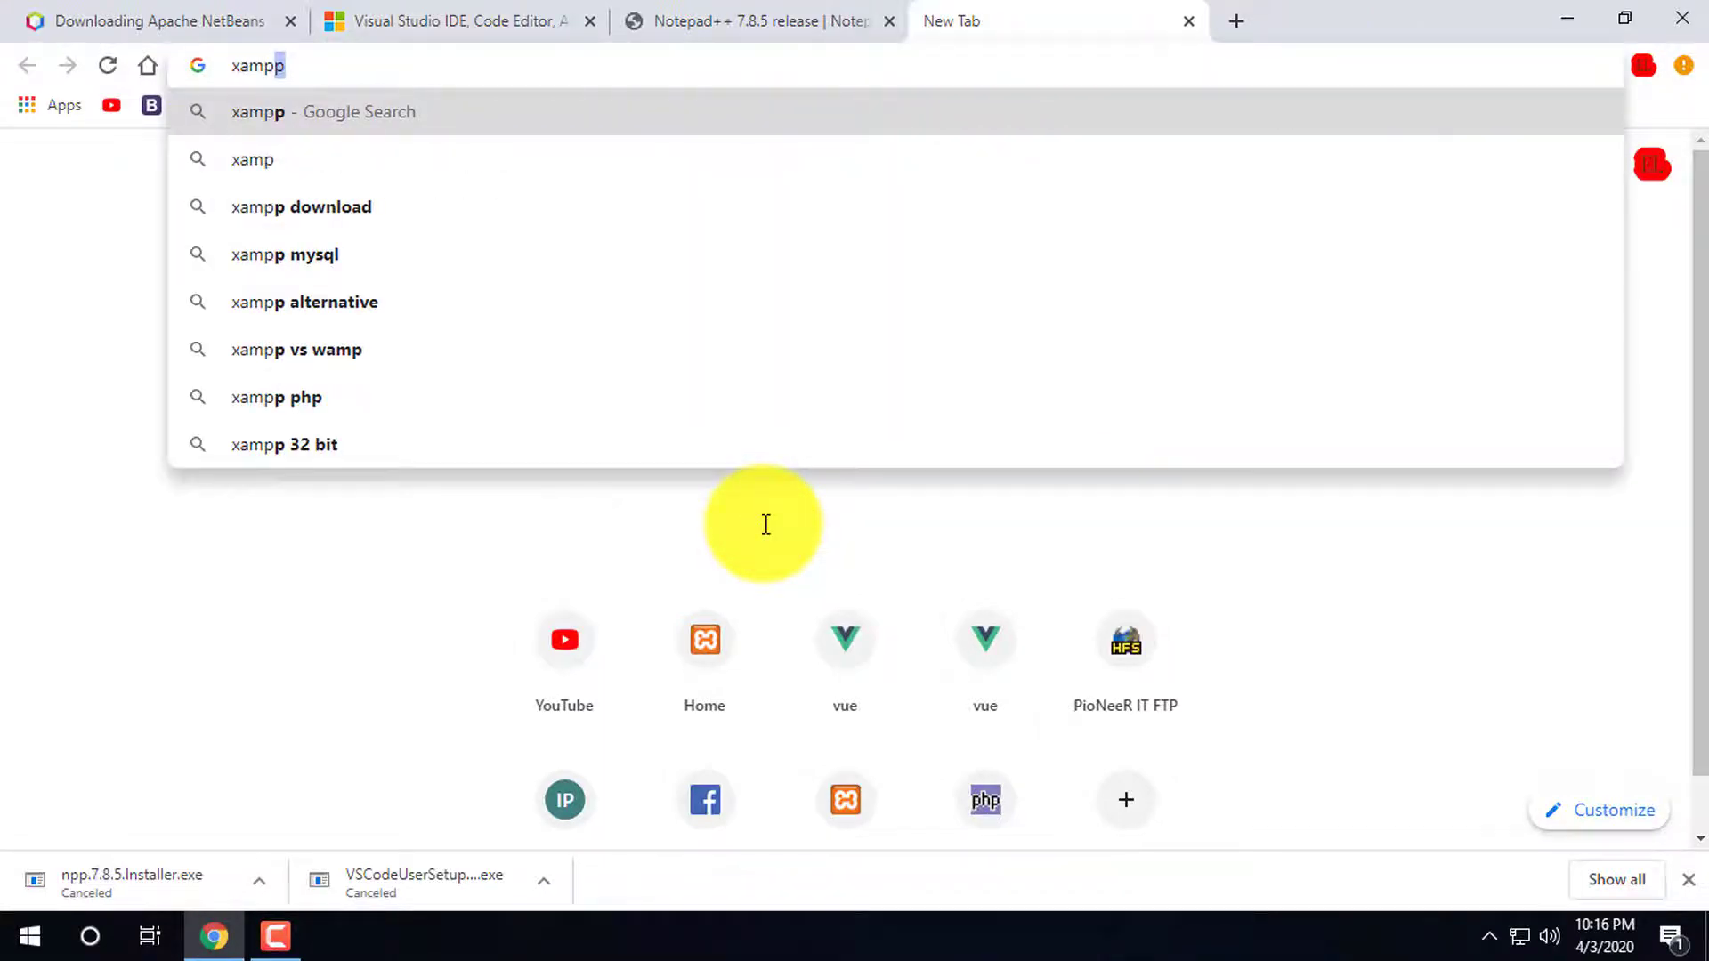
key("Return")
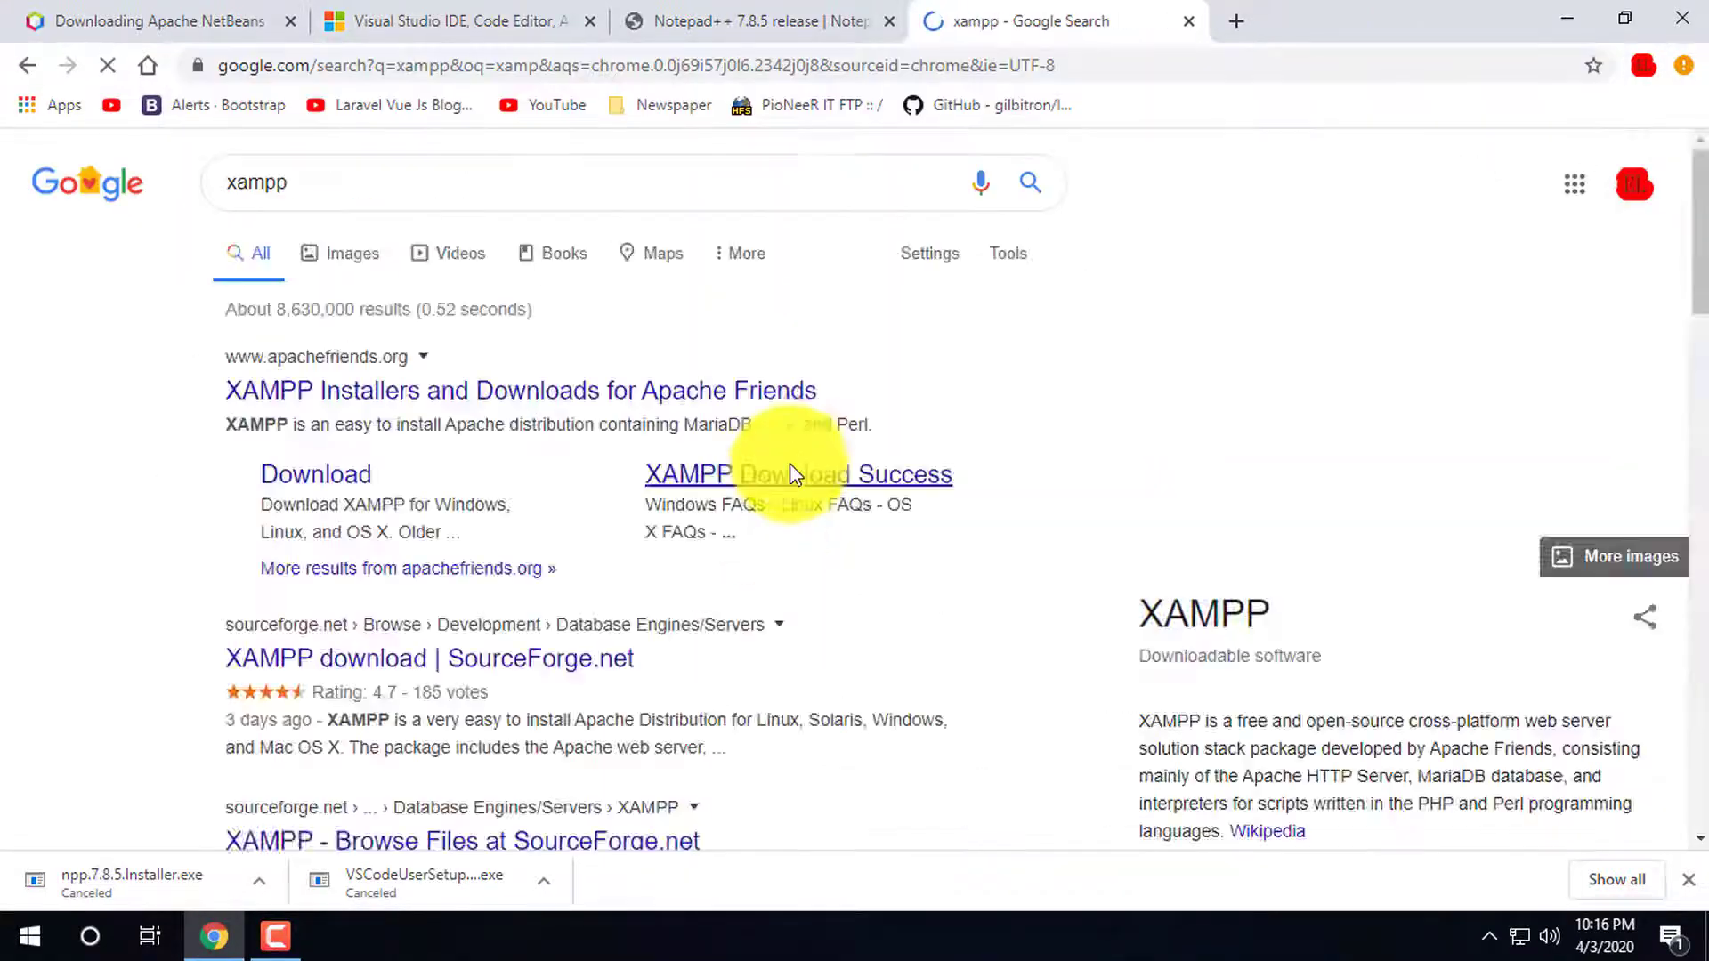
left_click(30, 935)
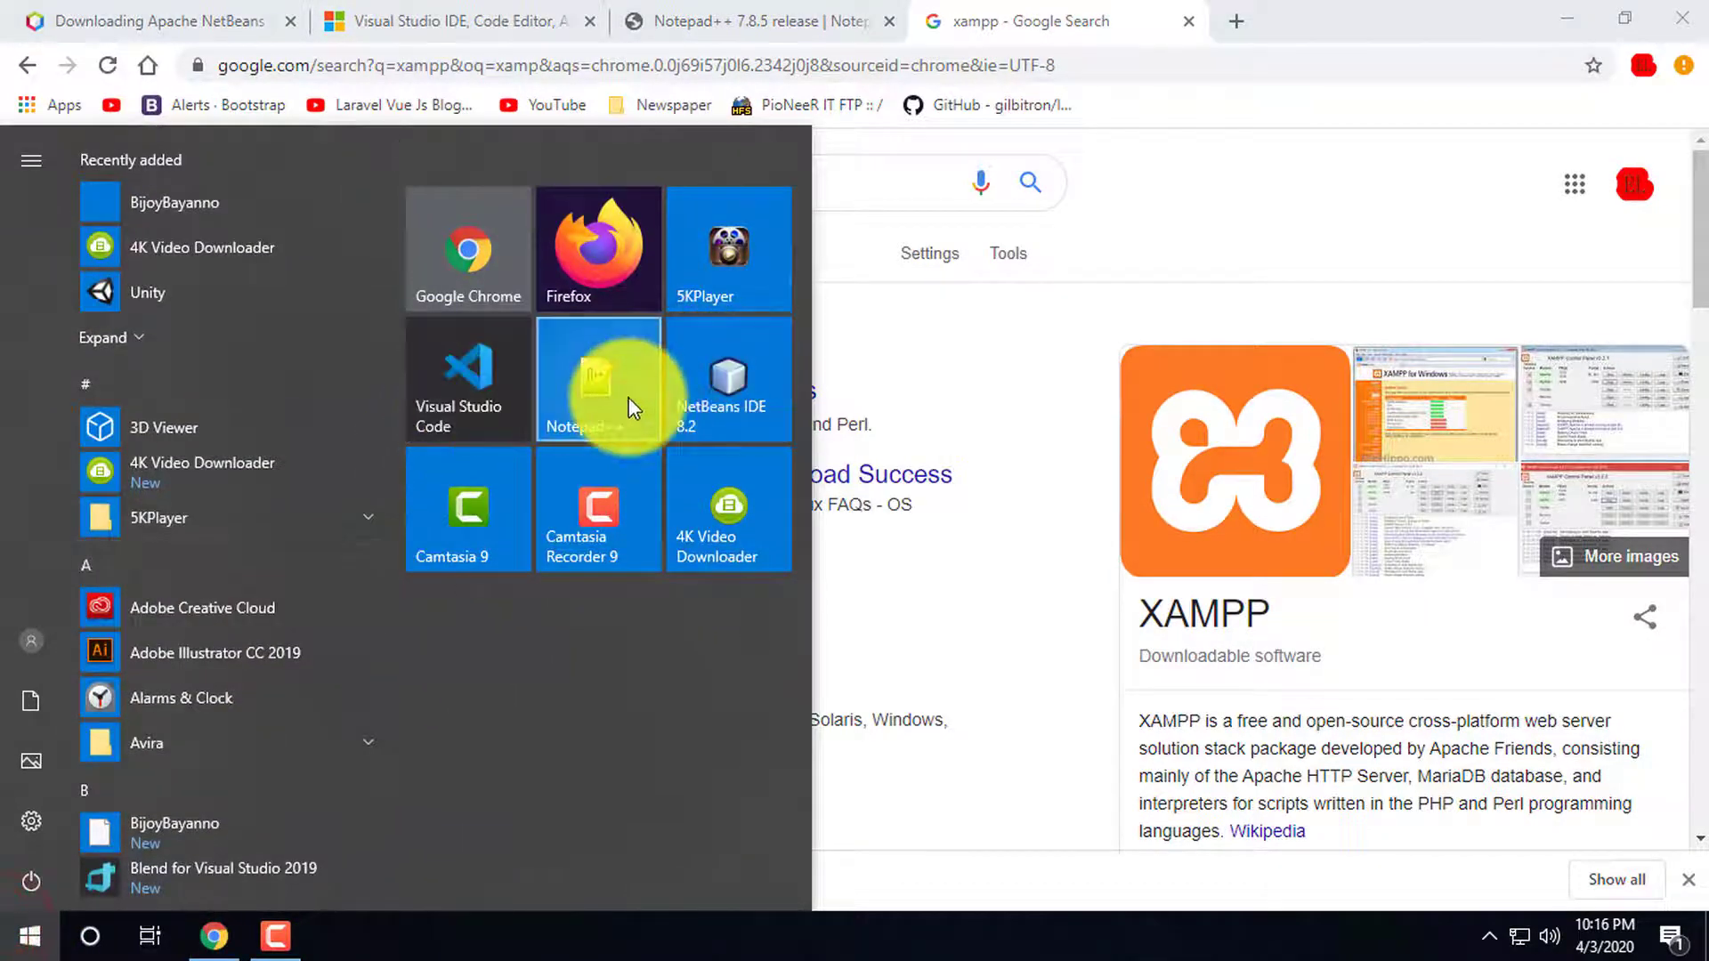
left_click(1273, 173)
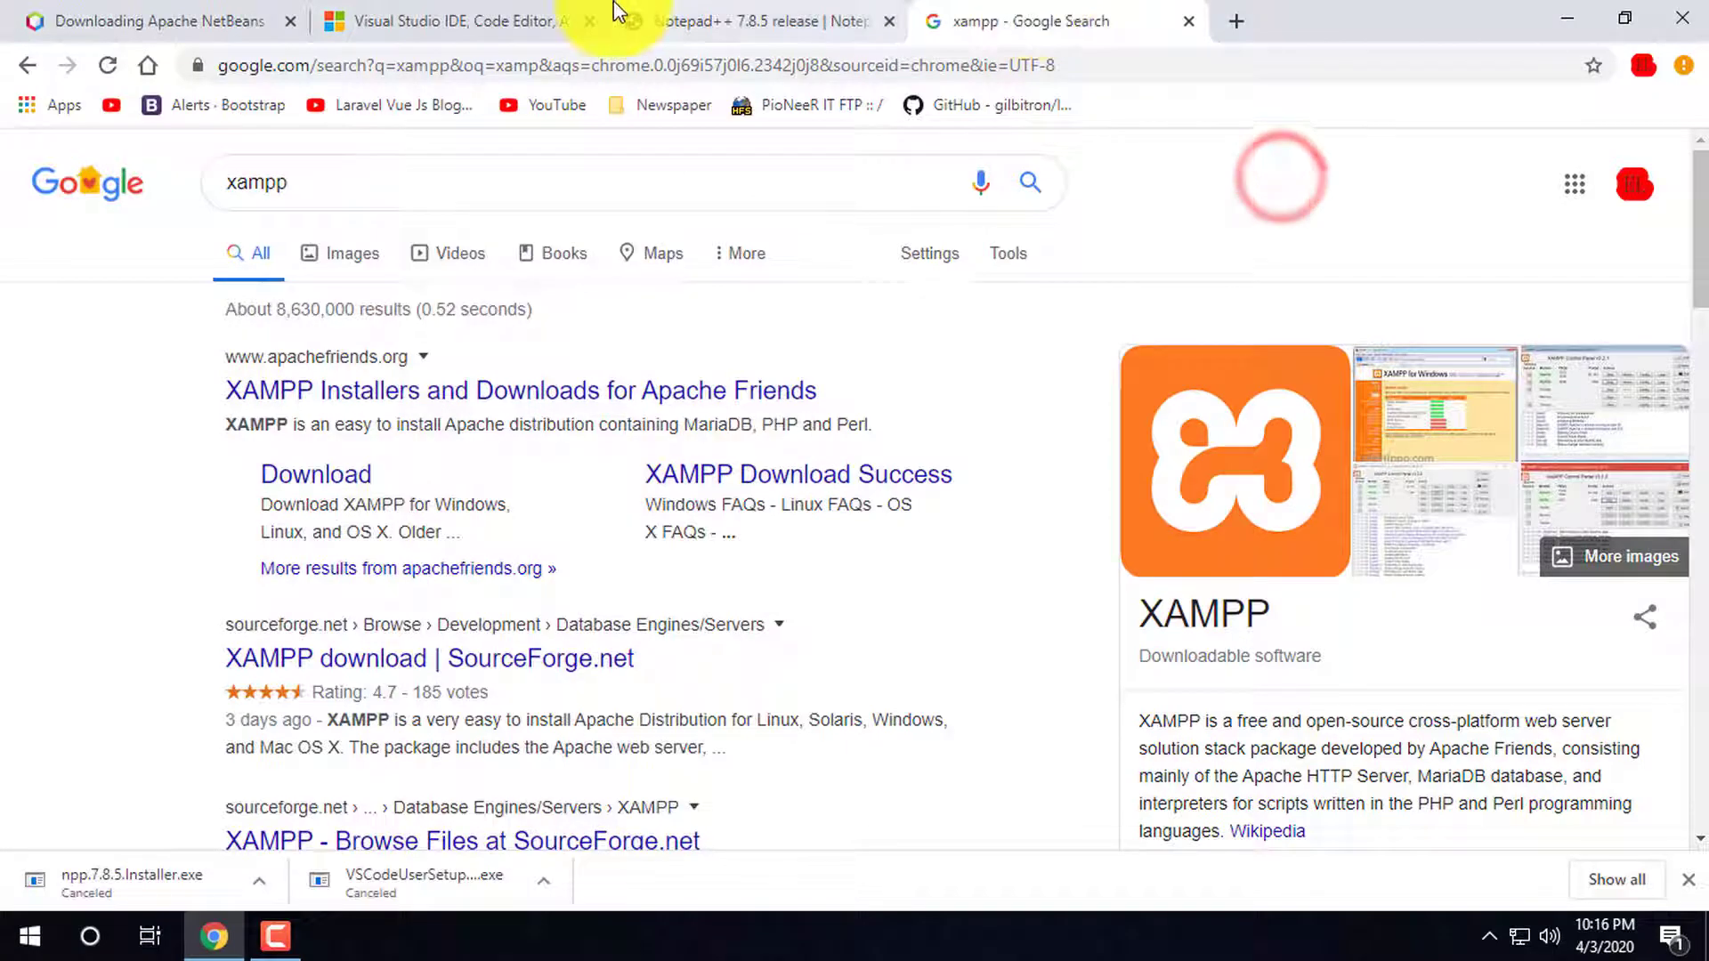
Open the Apache Friends XAMPP site from the search results and review the components named in its heading
left_click(352, 391)
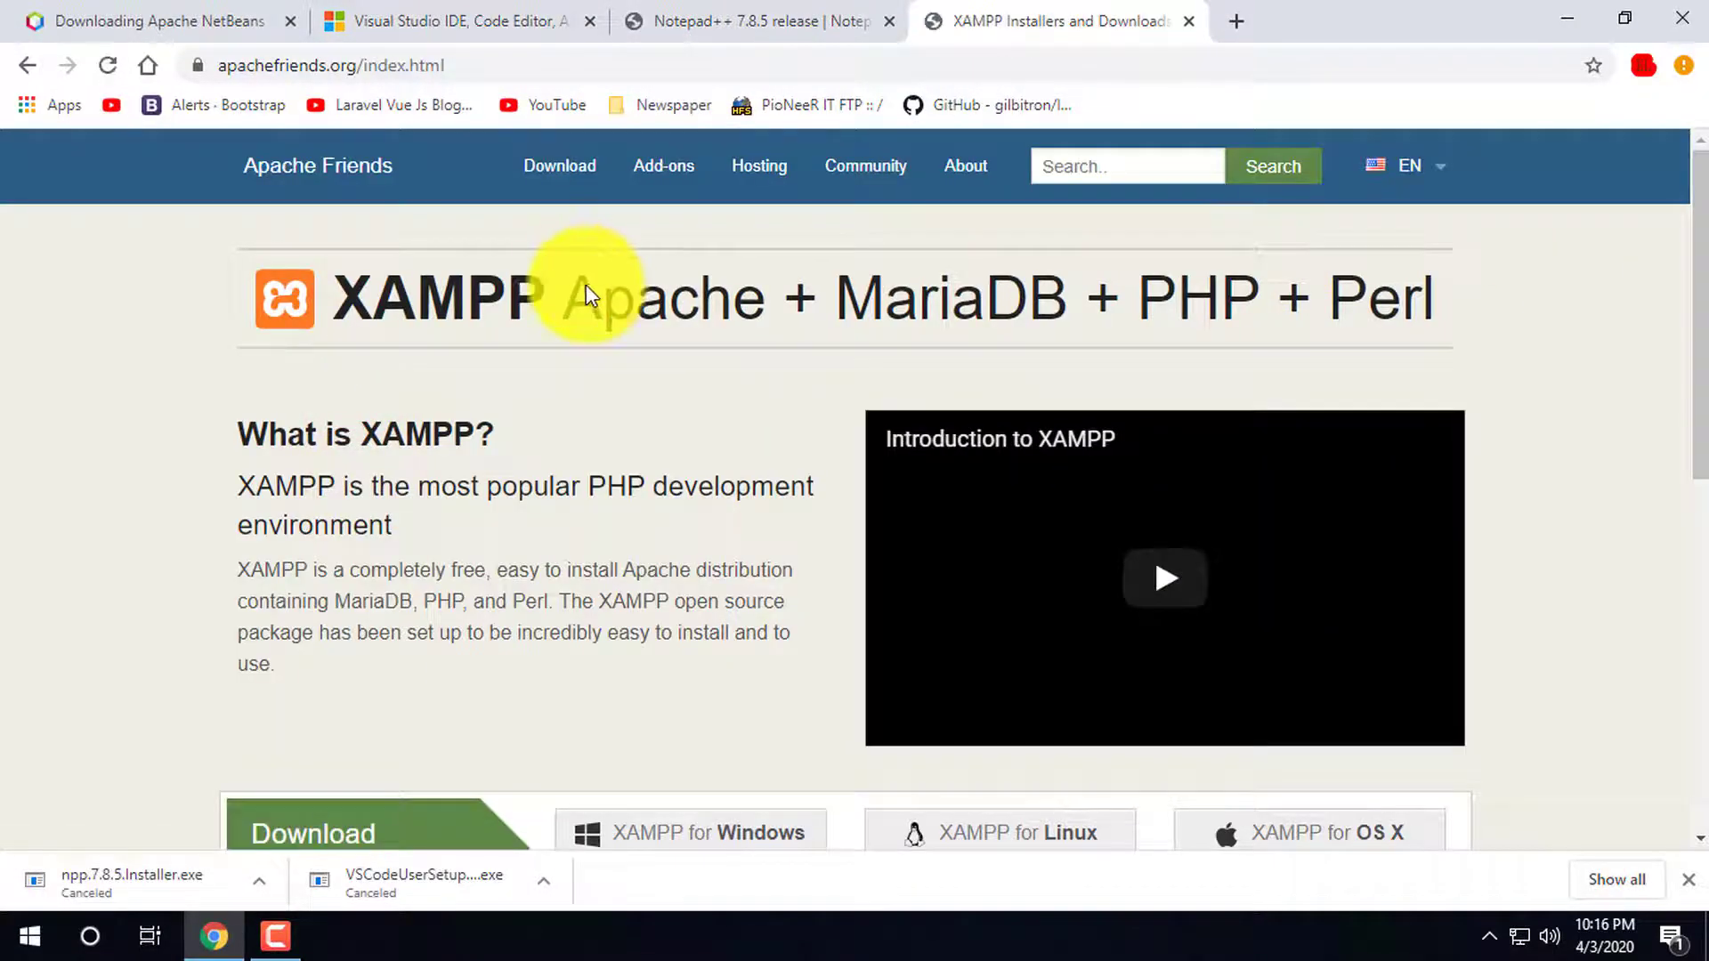
left_click_drag(572, 283, 1145, 286)
left_click(1559, 285)
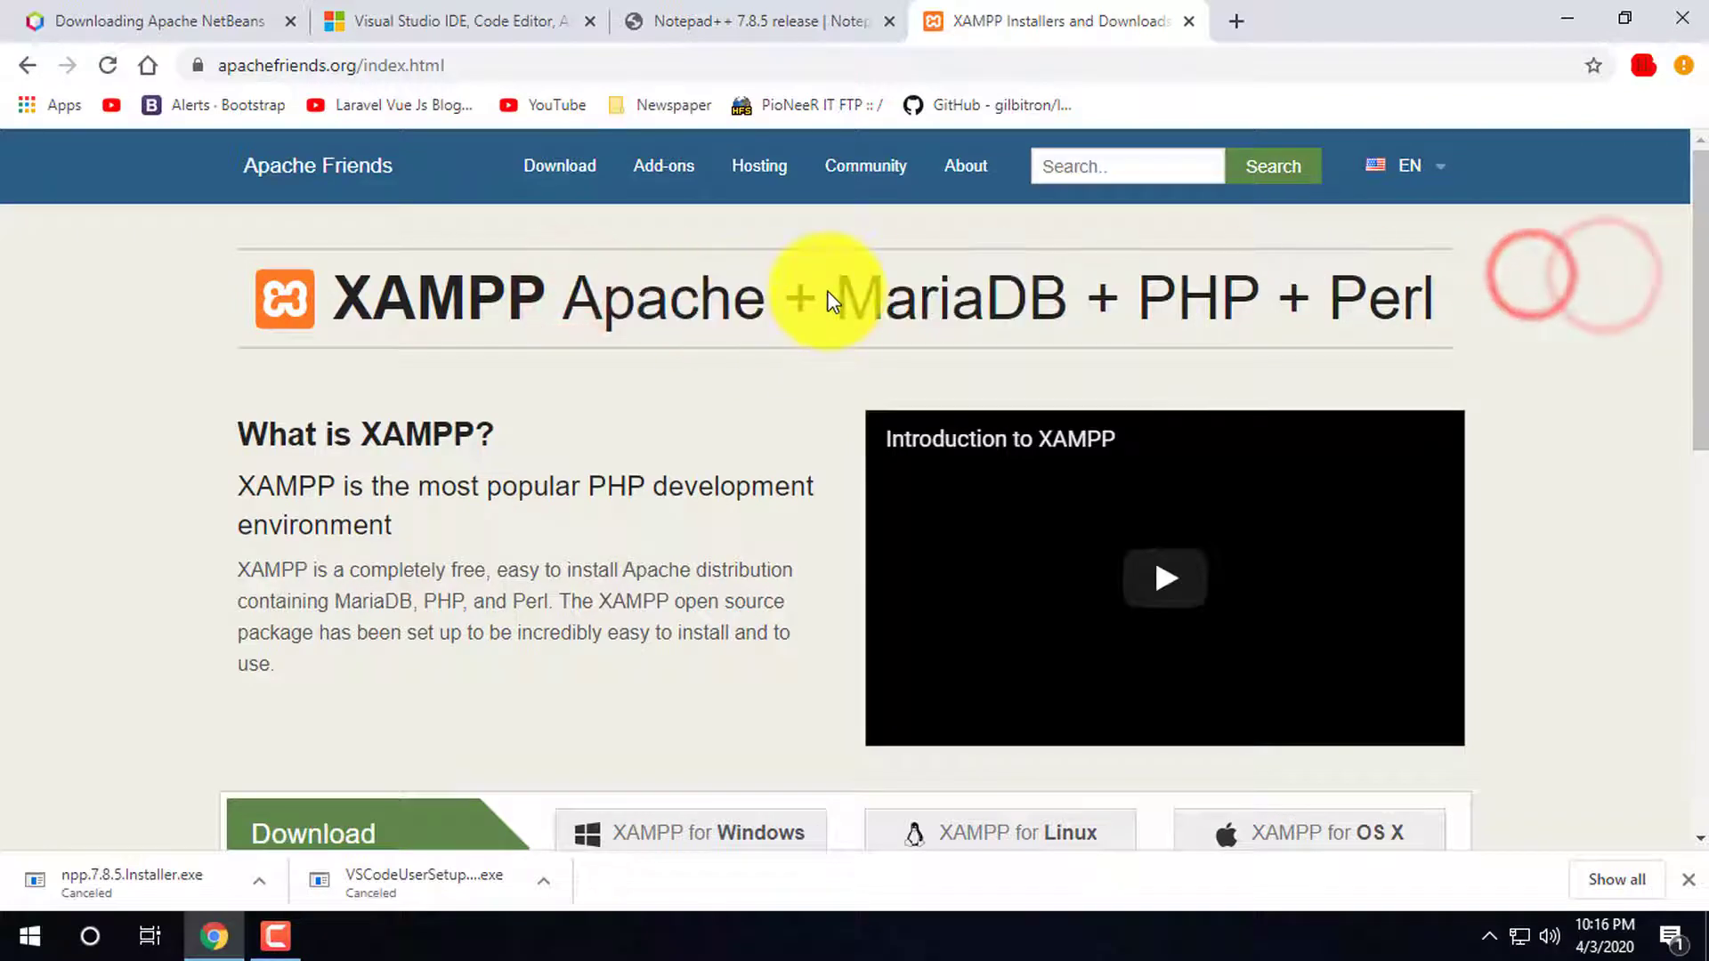
left_click_drag(828, 292, 1077, 289)
left_click(900, 312)
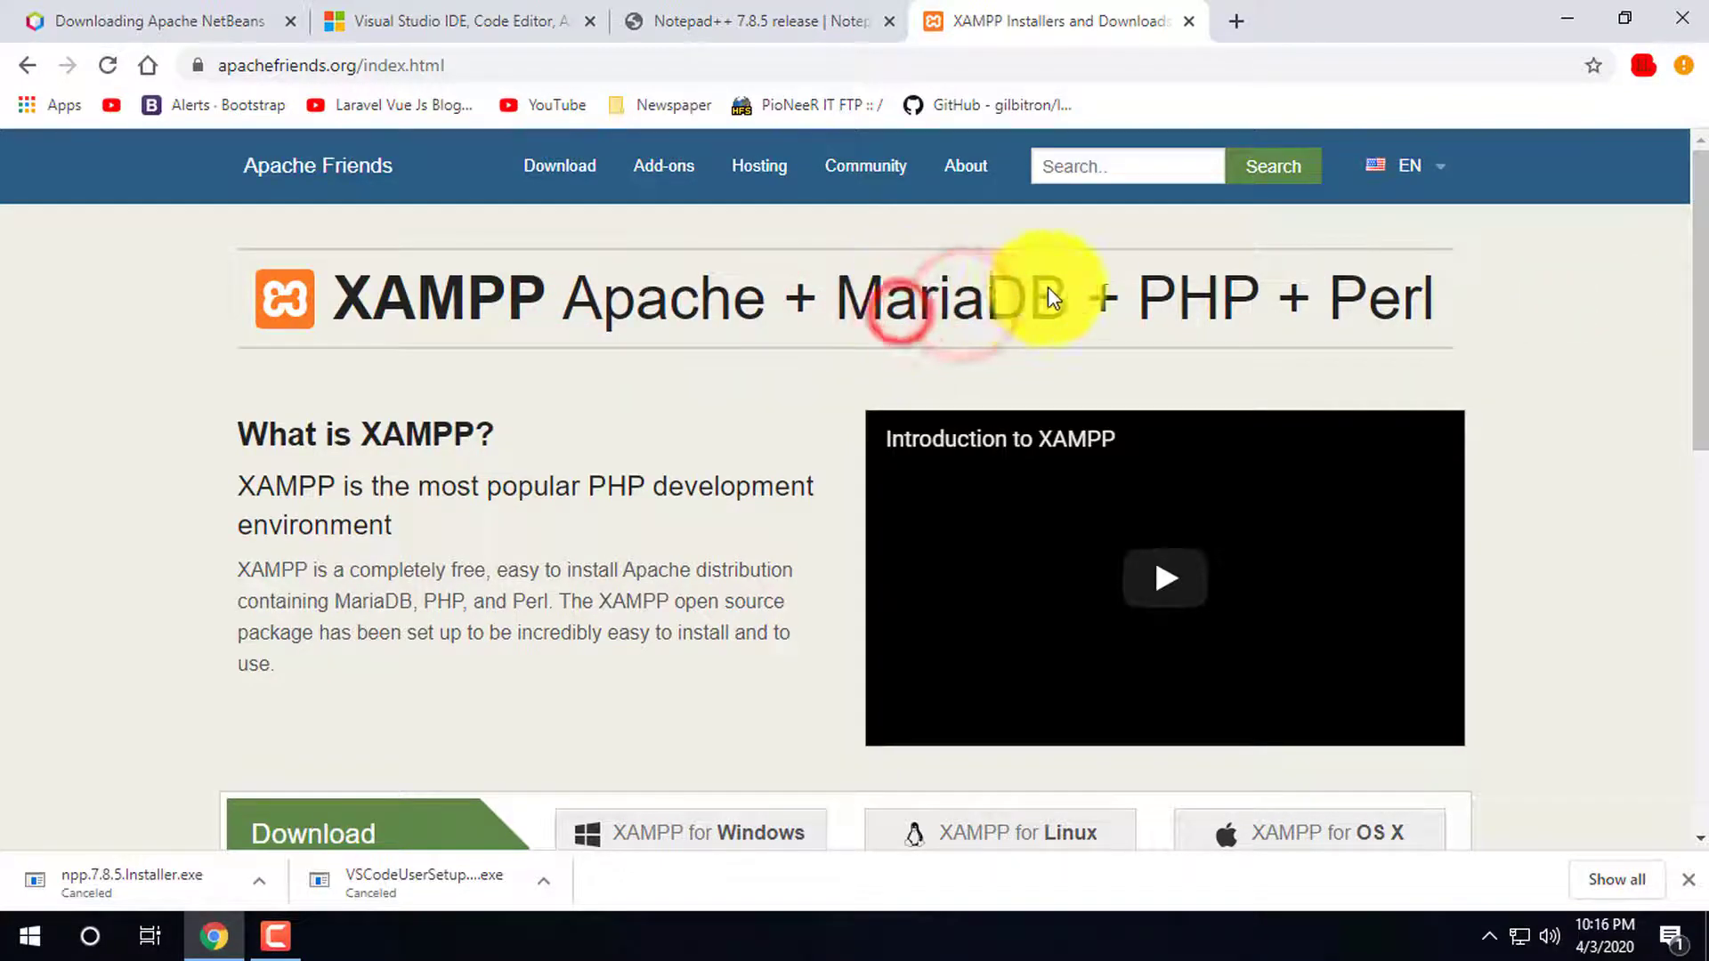
double_click(1058, 285)
left_click(1246, 289)
Start the XAMPP for Windows 7.4.4 installer download and cancel it
scroll(457, 495, "down", 4)
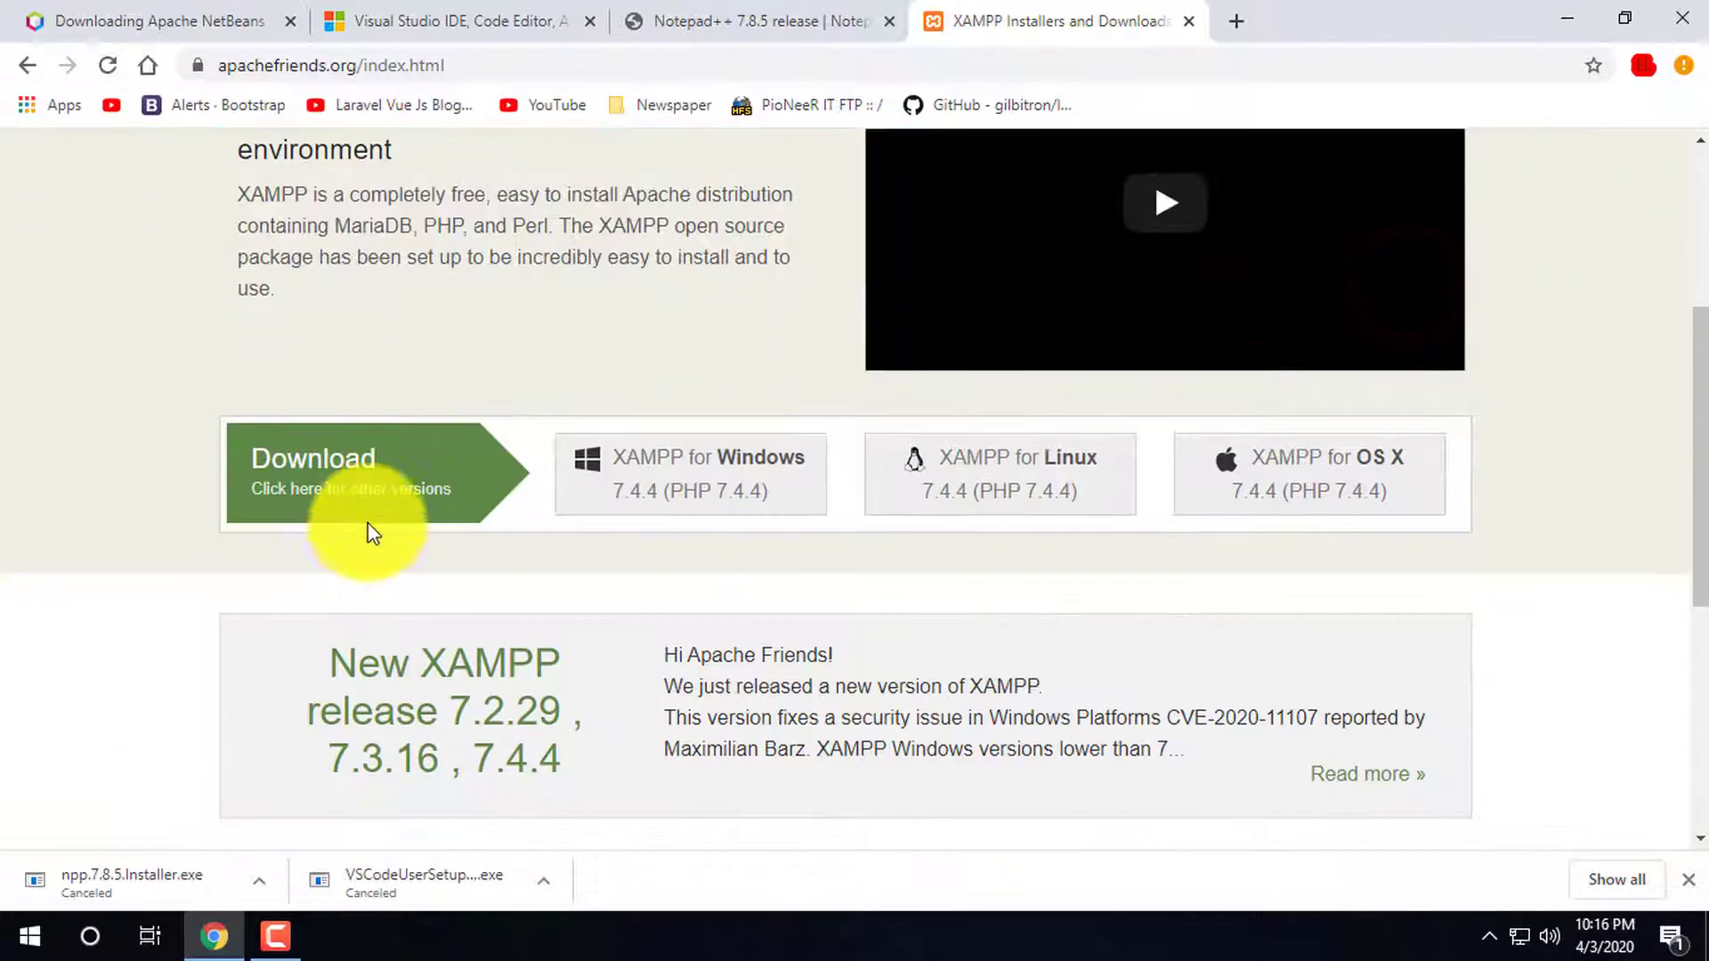
scroll(386, 481, "down", 1)
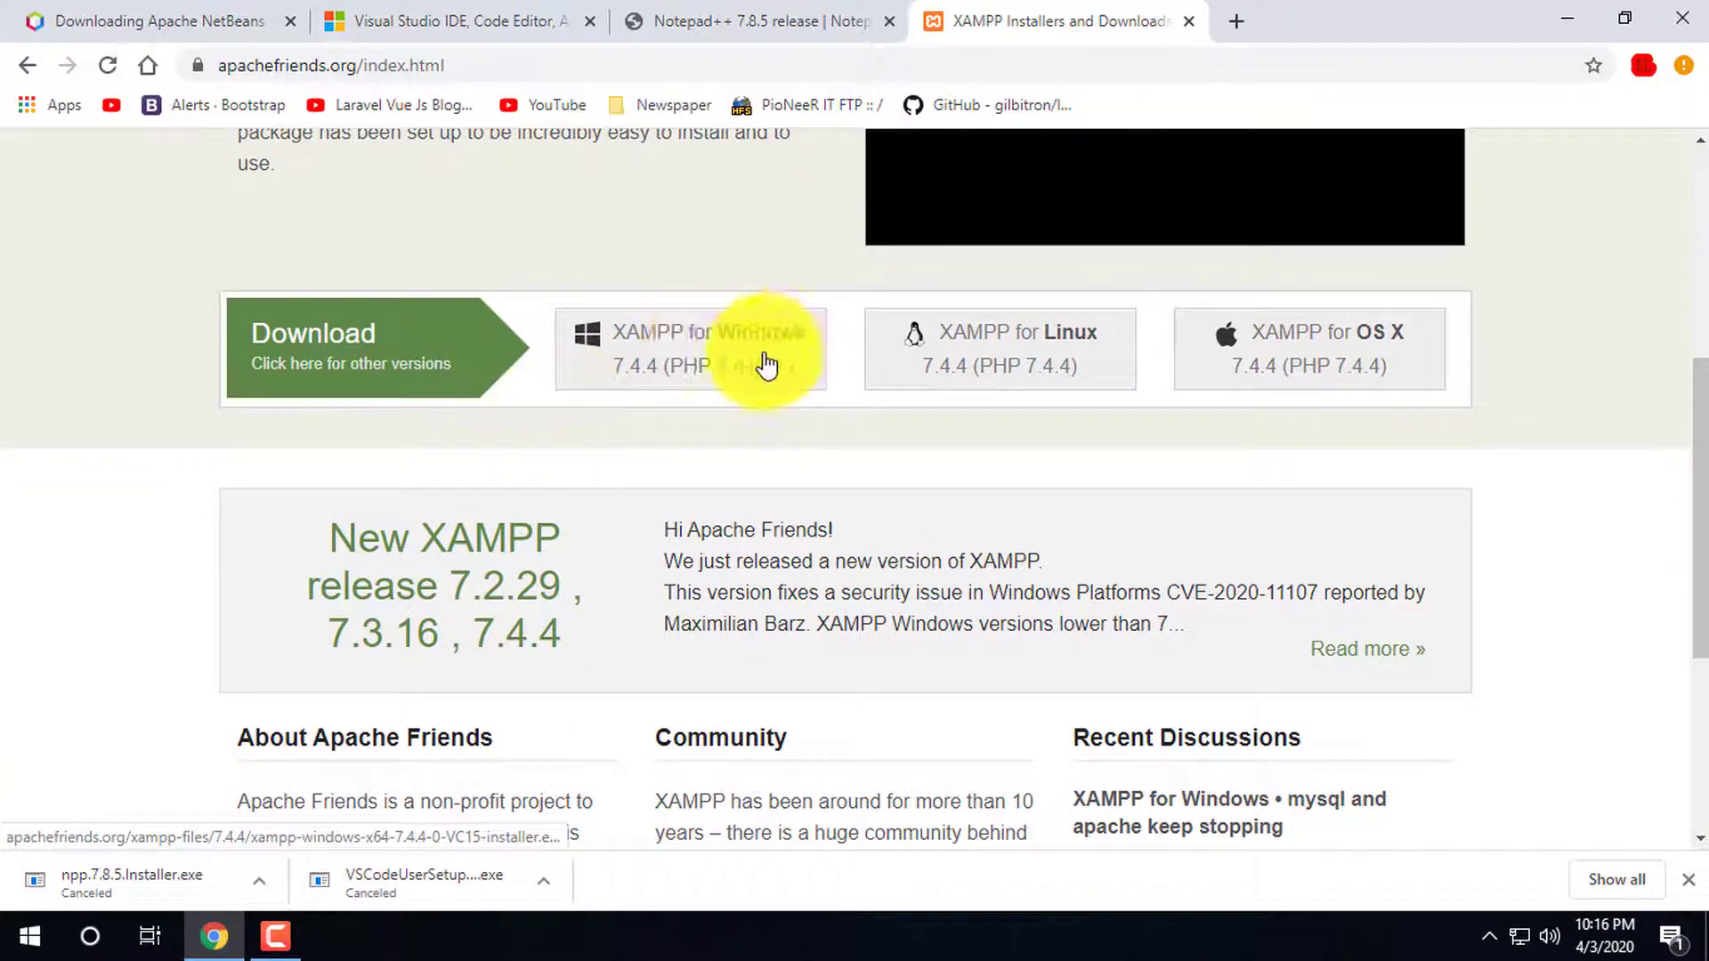
left_click(663, 350)
scroll(378, 657, "down", 1)
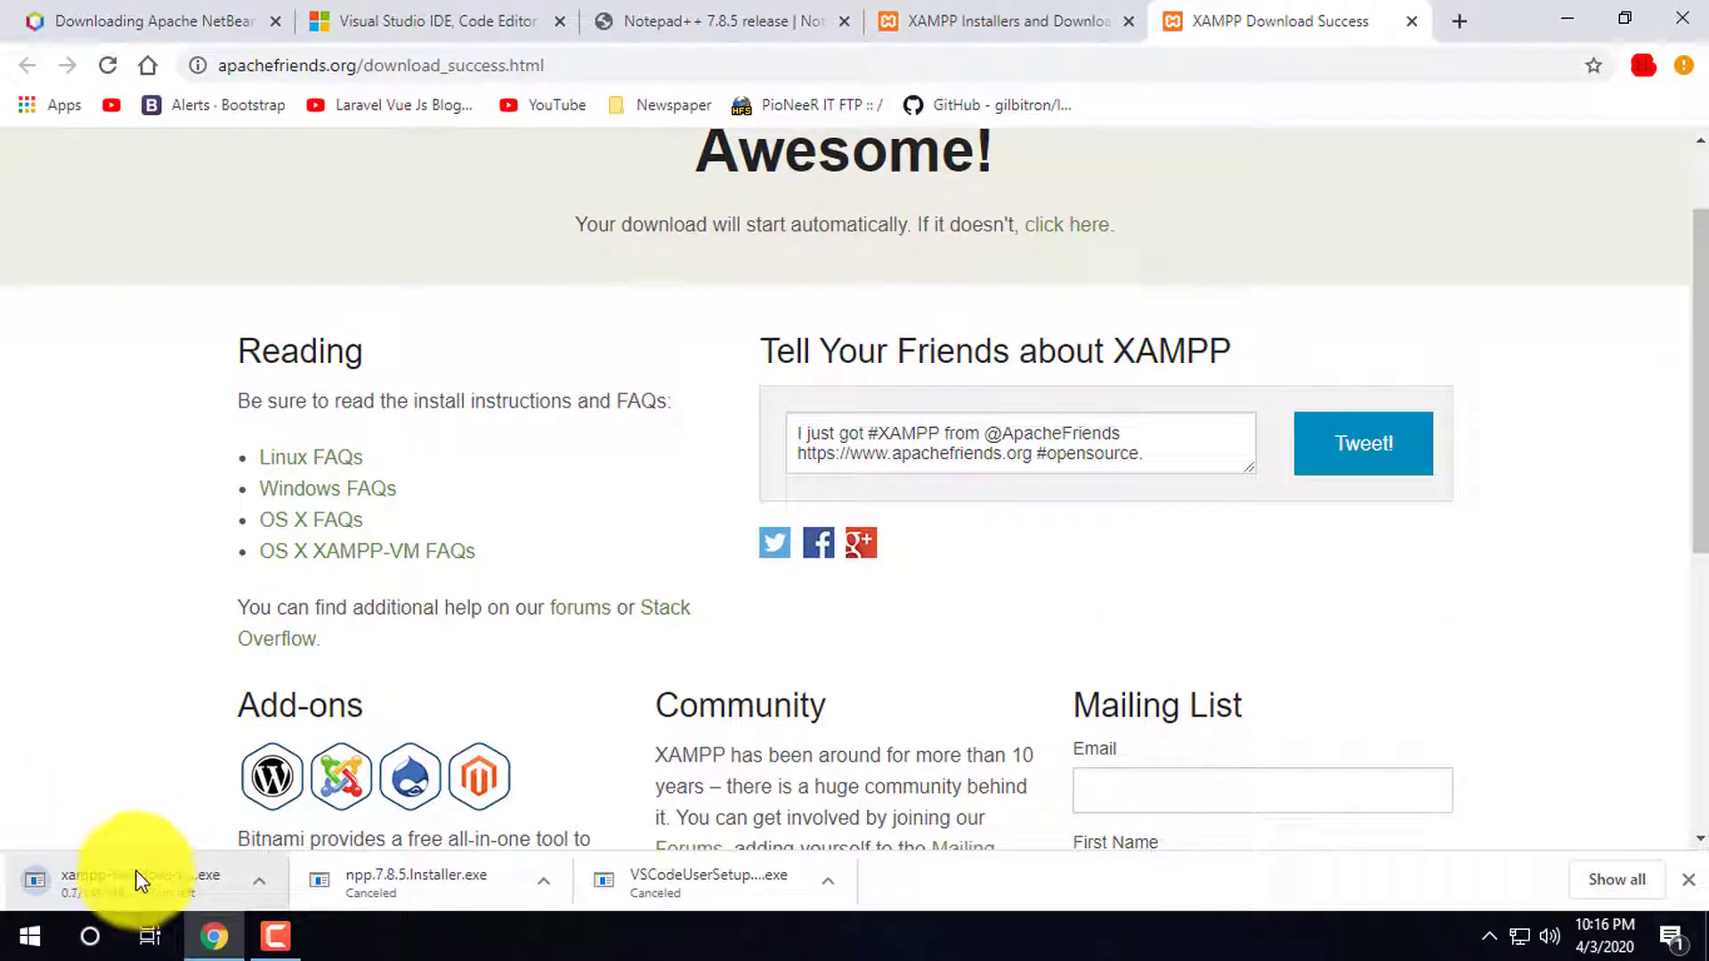
scroll(223, 801, "down", 2)
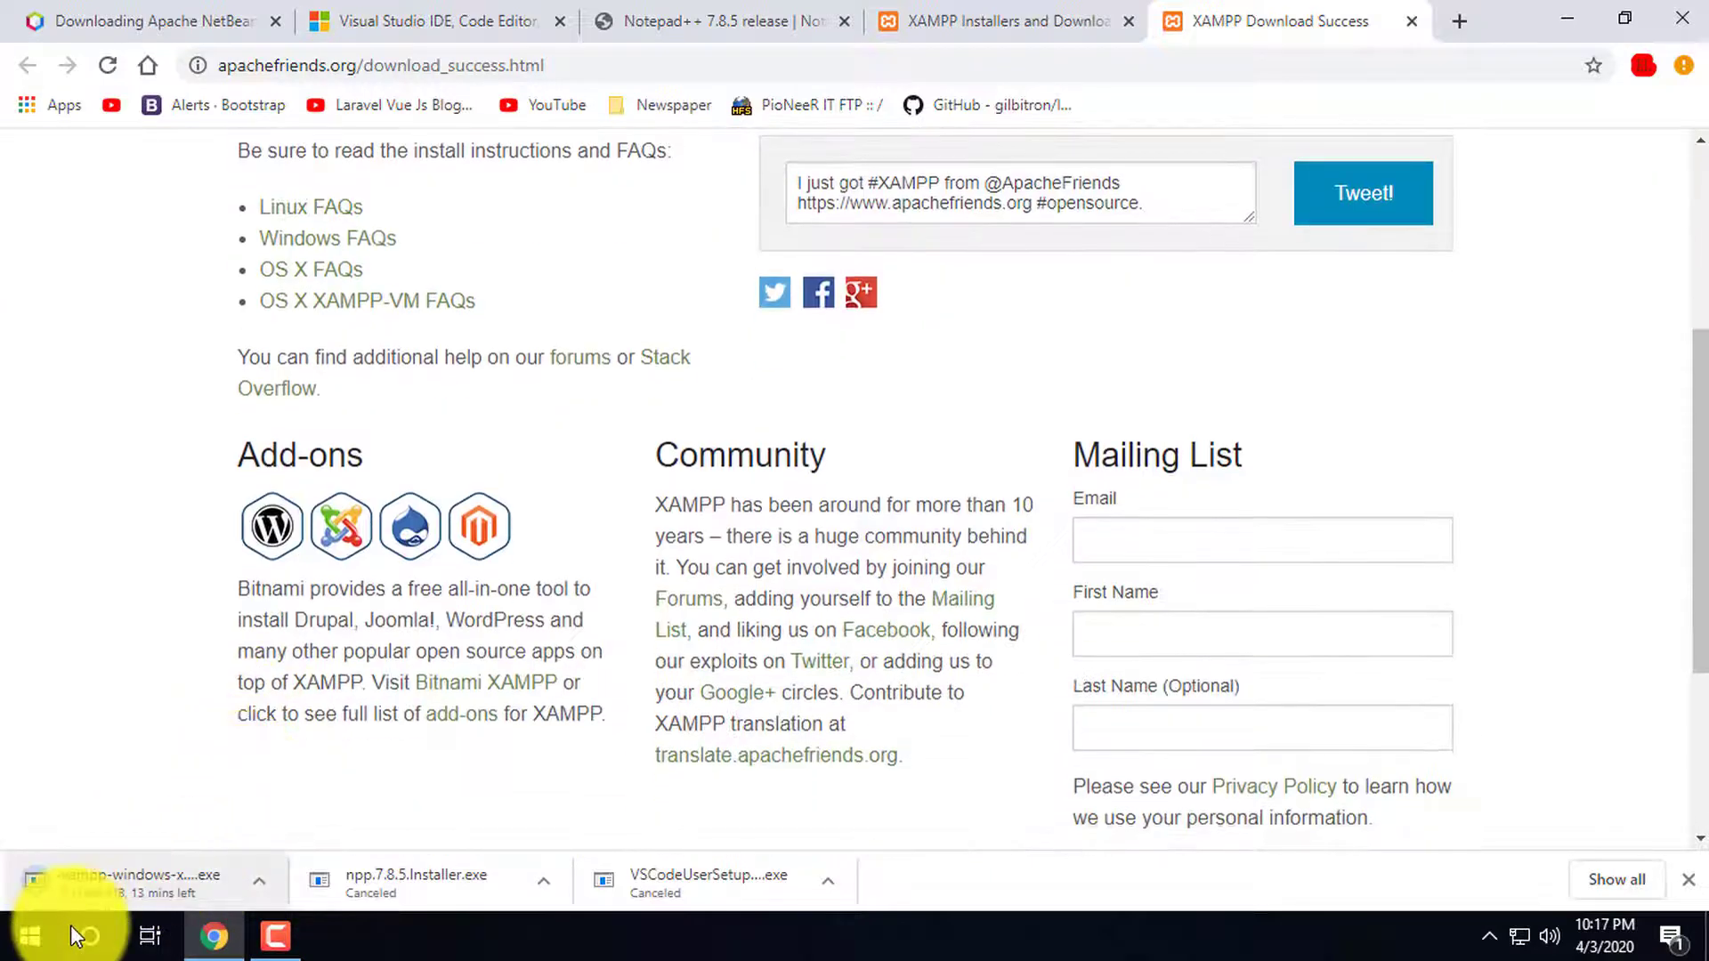
right_click(142, 882)
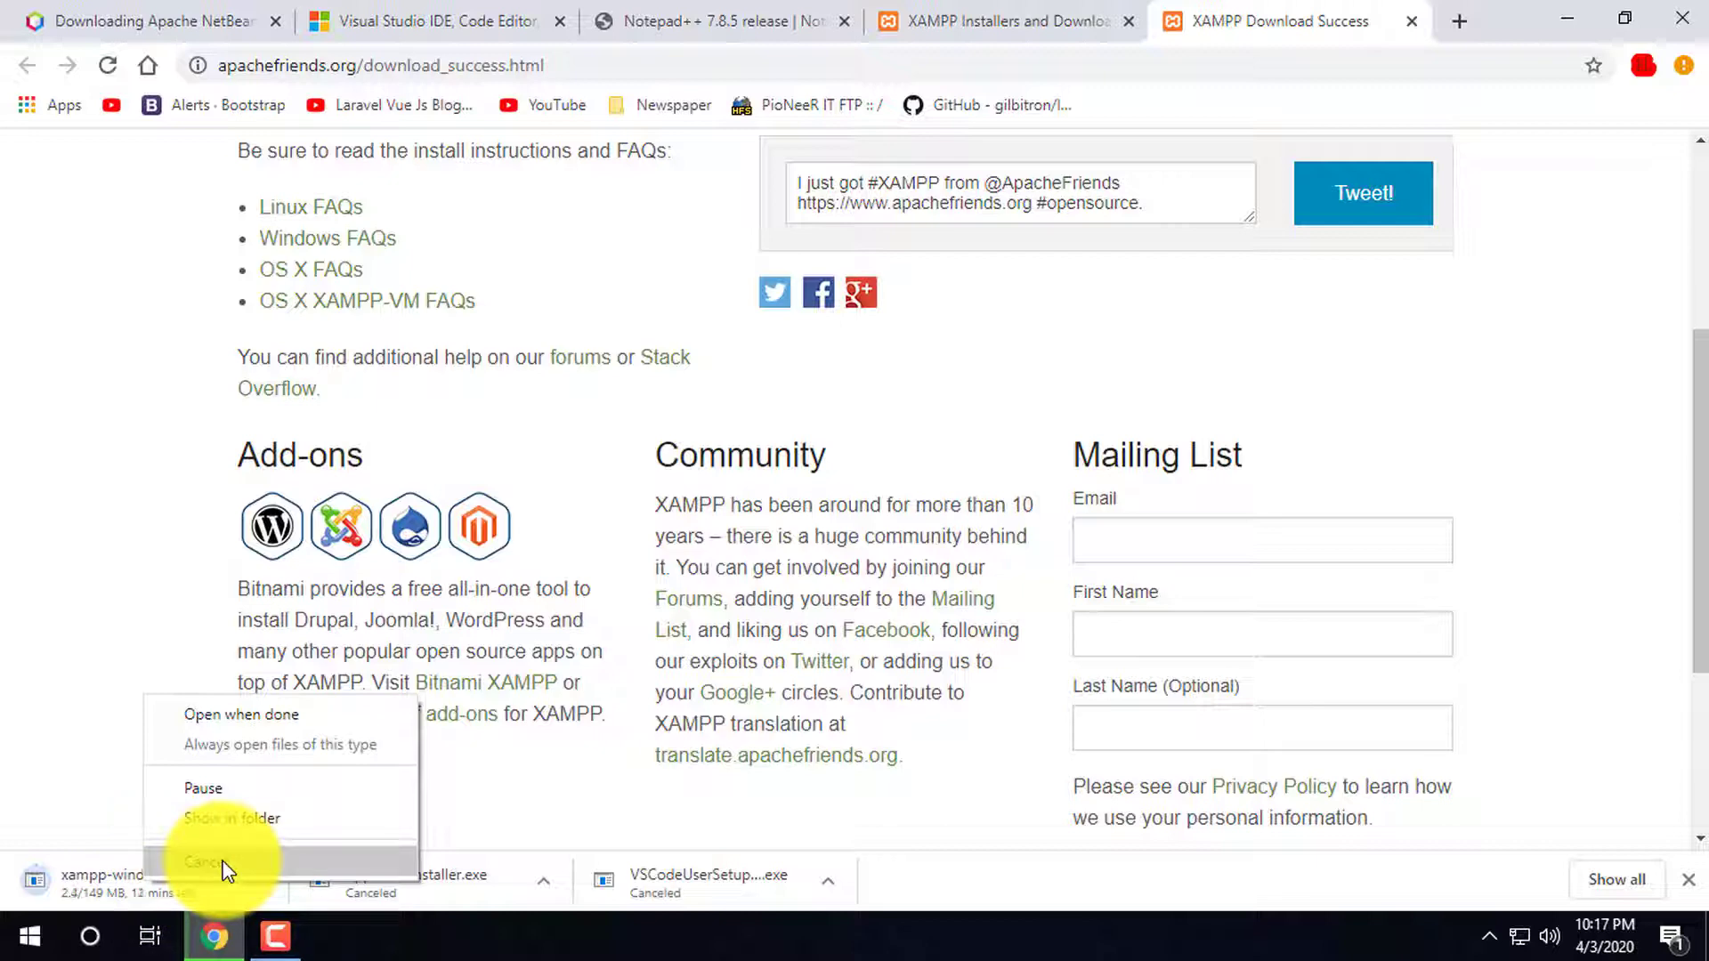
left_click(223, 863)
Minimize the browser and open the Web Software all folder inside the Software folder on drive D
scroll(690, 592, "down", 3)
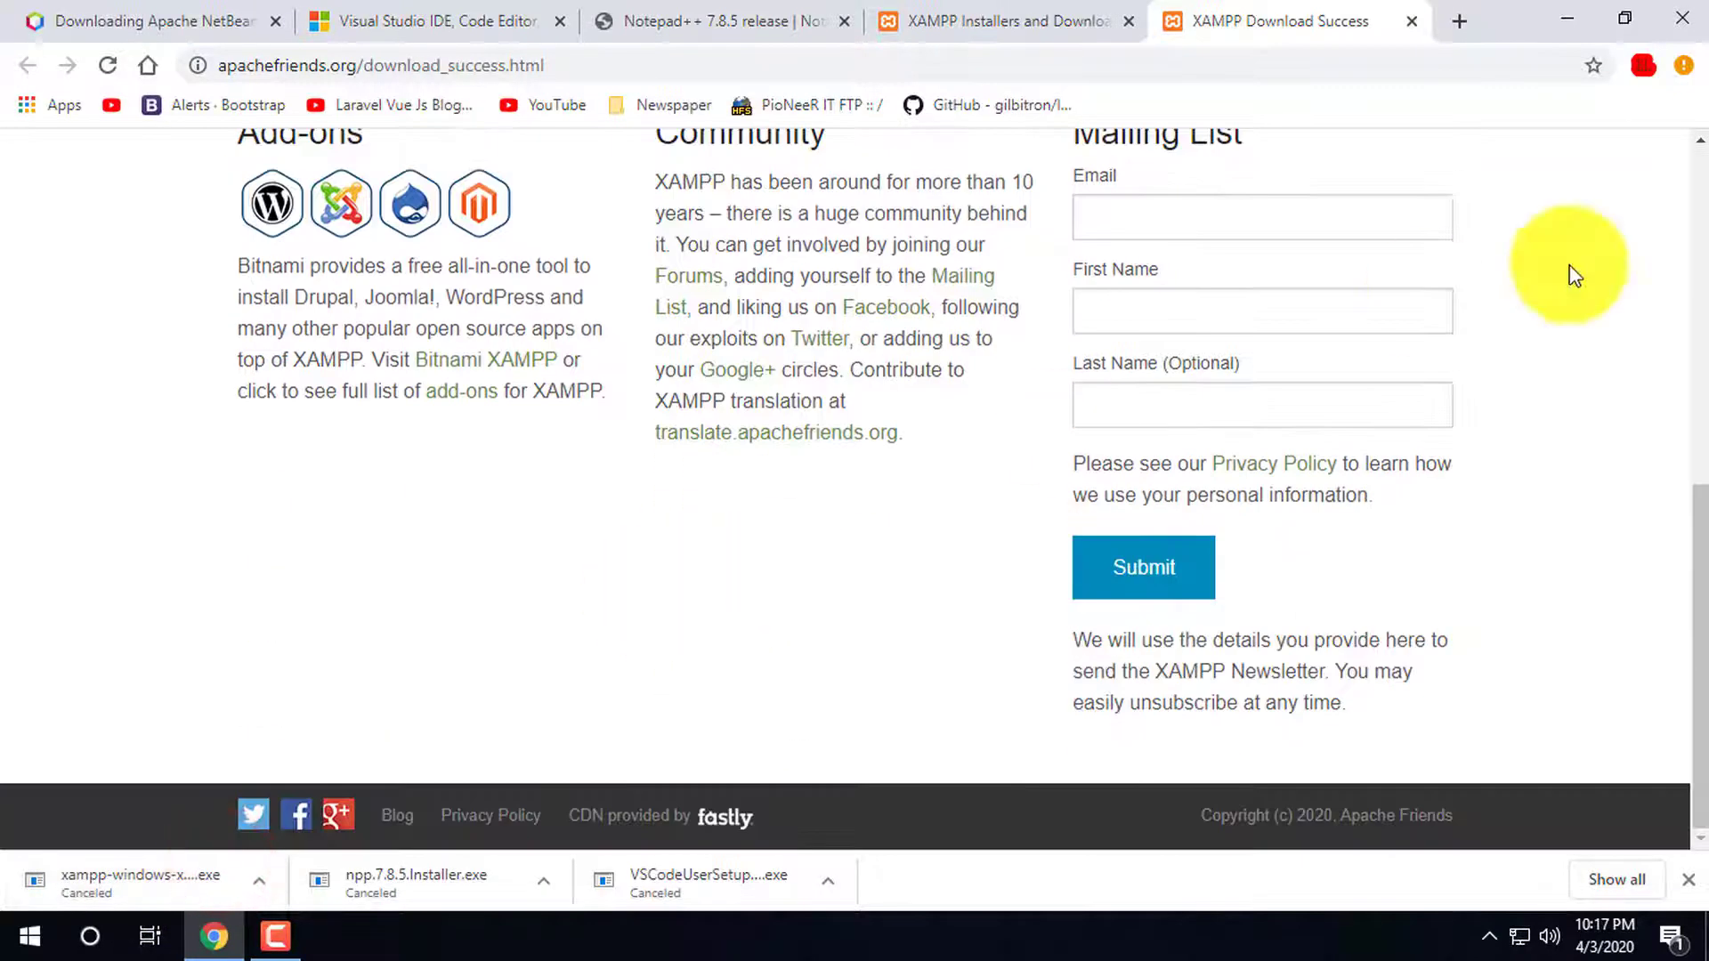
left_click(1700, 517)
left_click(1570, 18)
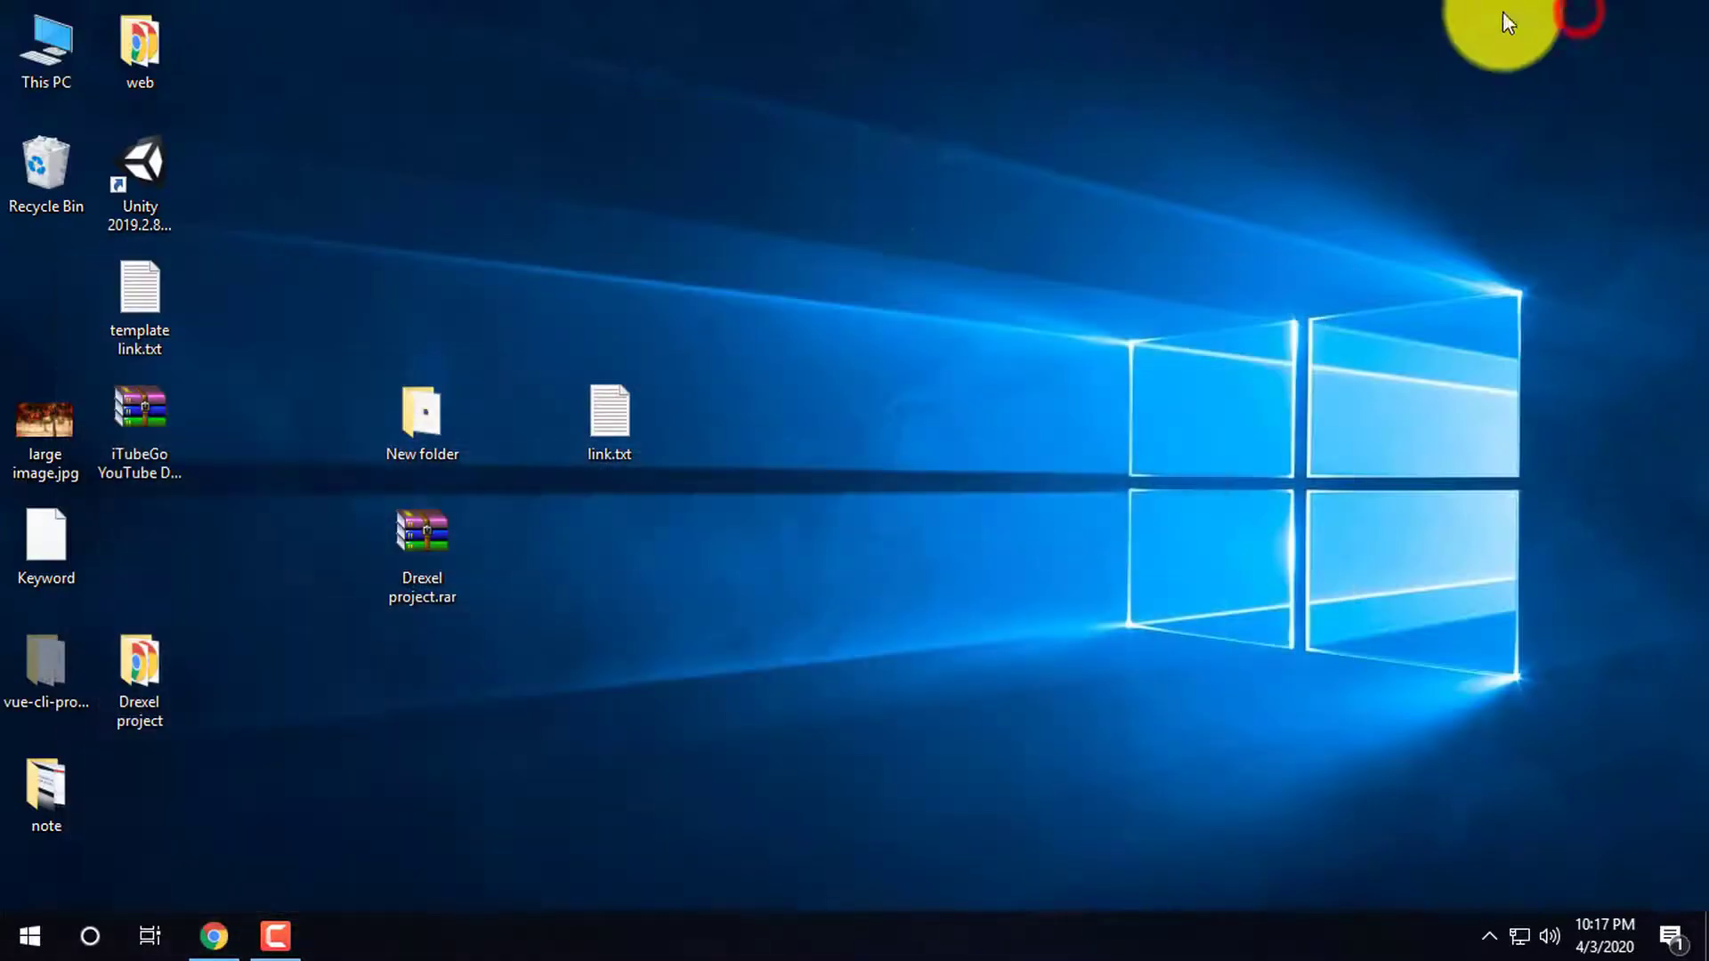
double_click(49, 40)
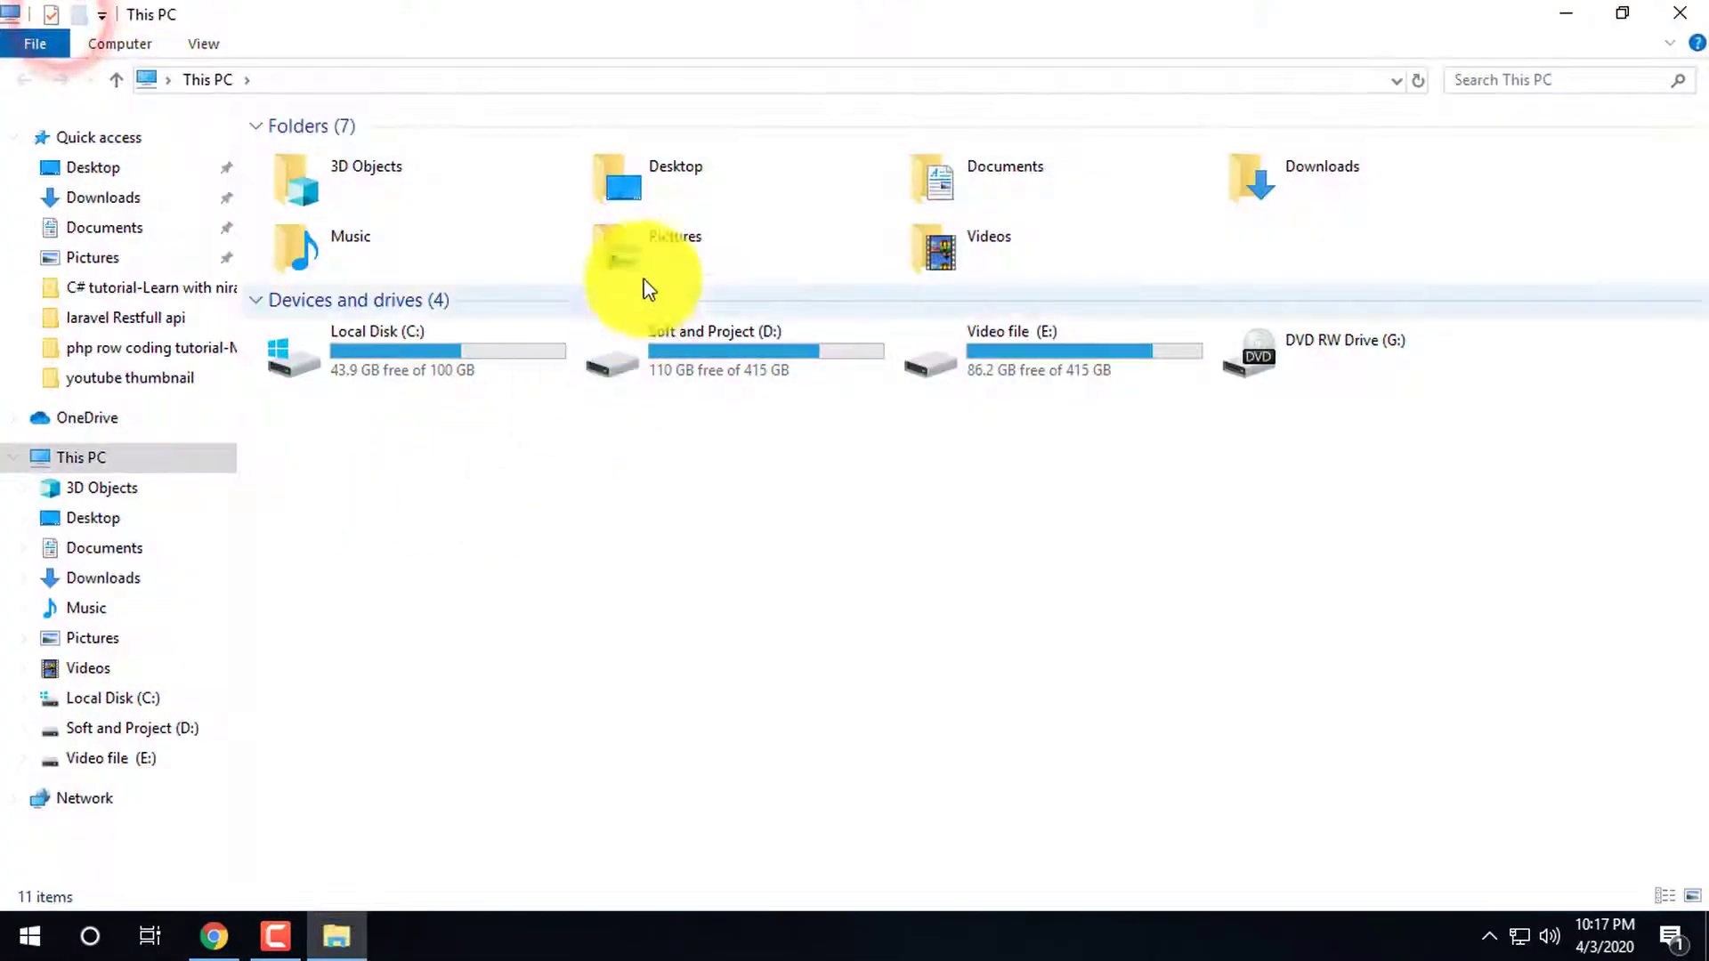
double_click(746, 366)
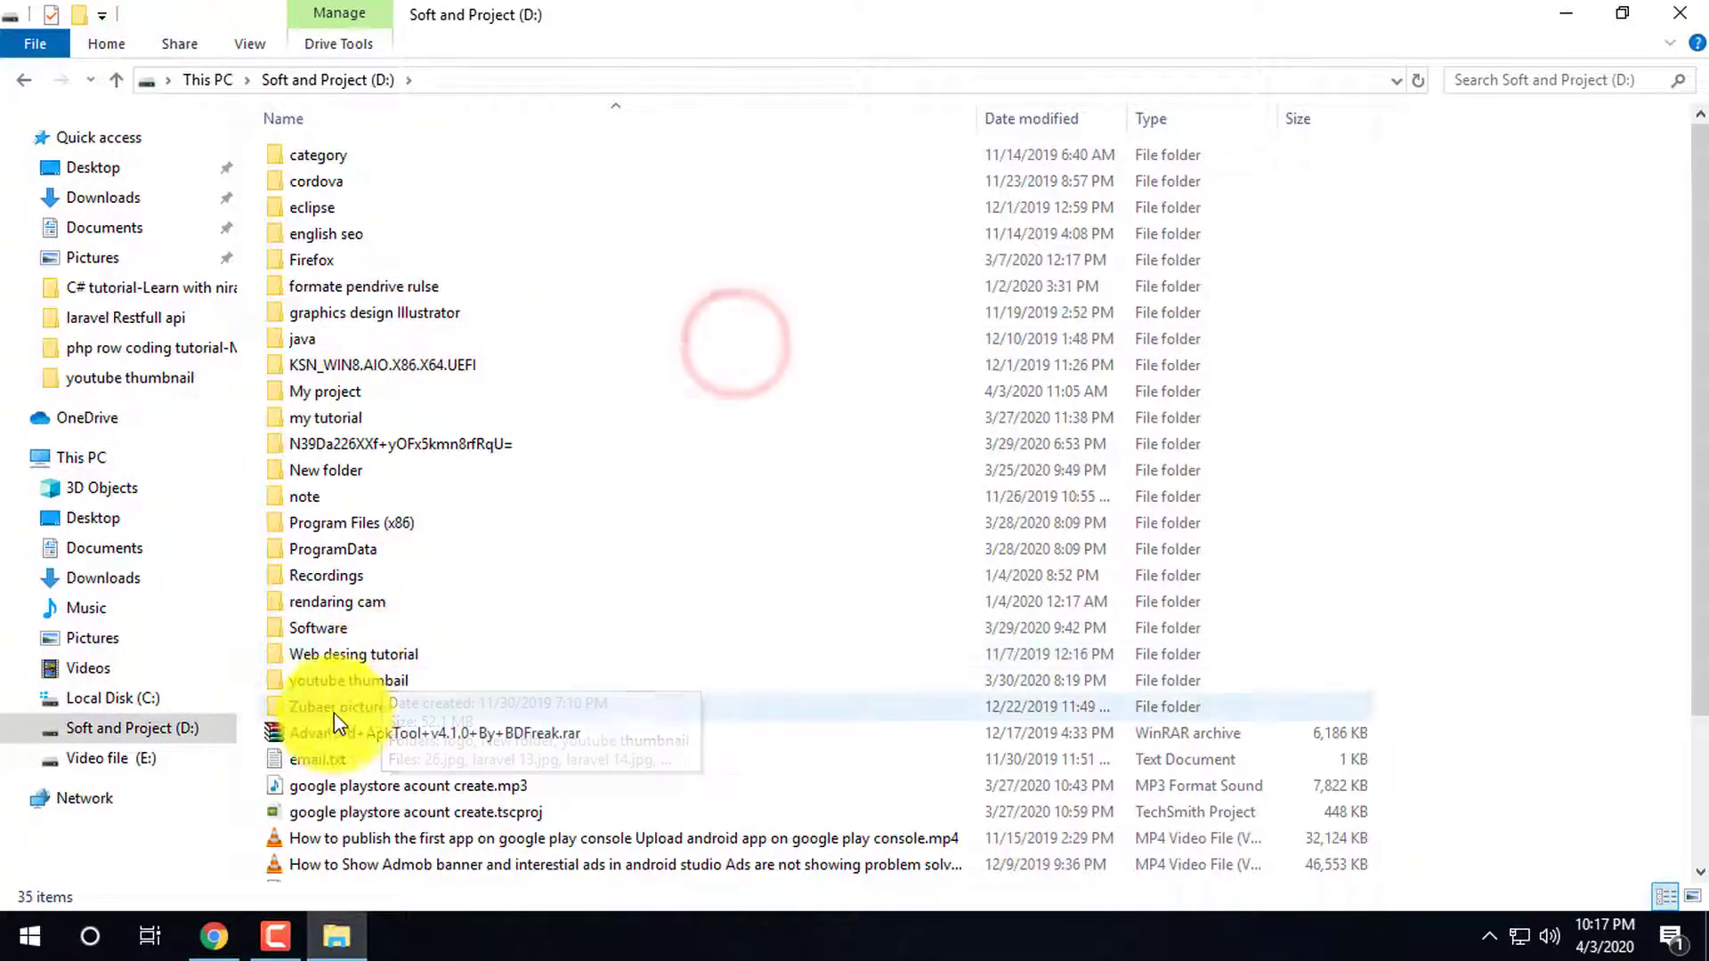
double_click(325, 630)
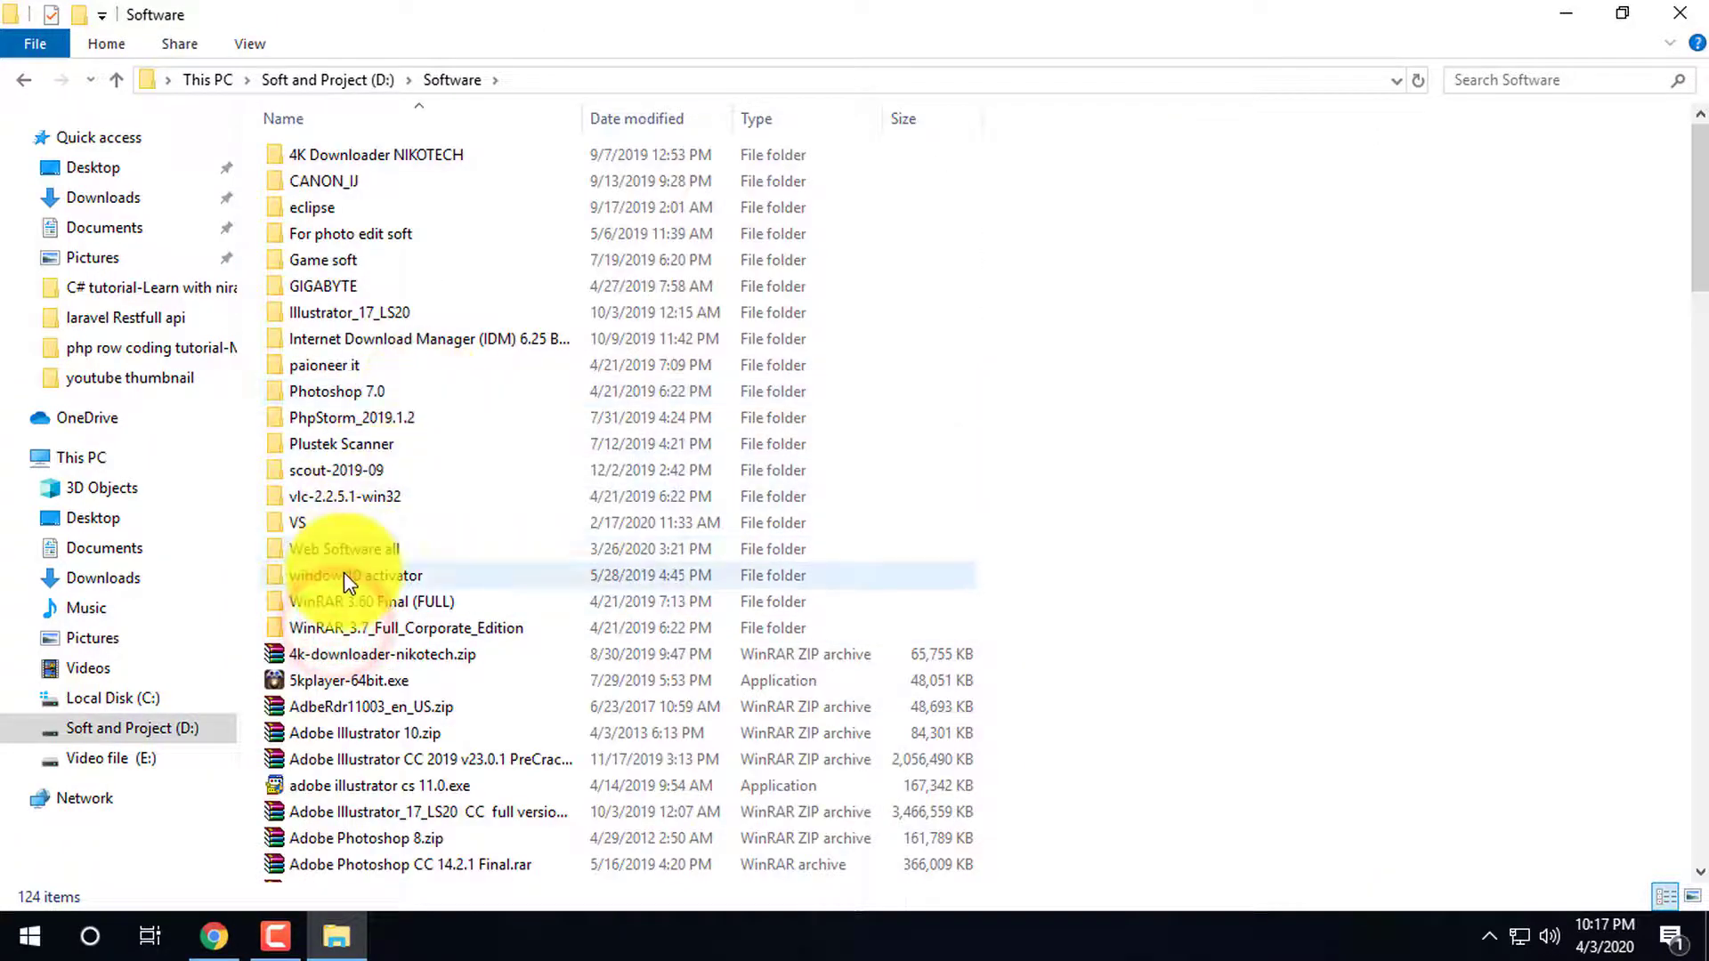
double_click(343, 549)
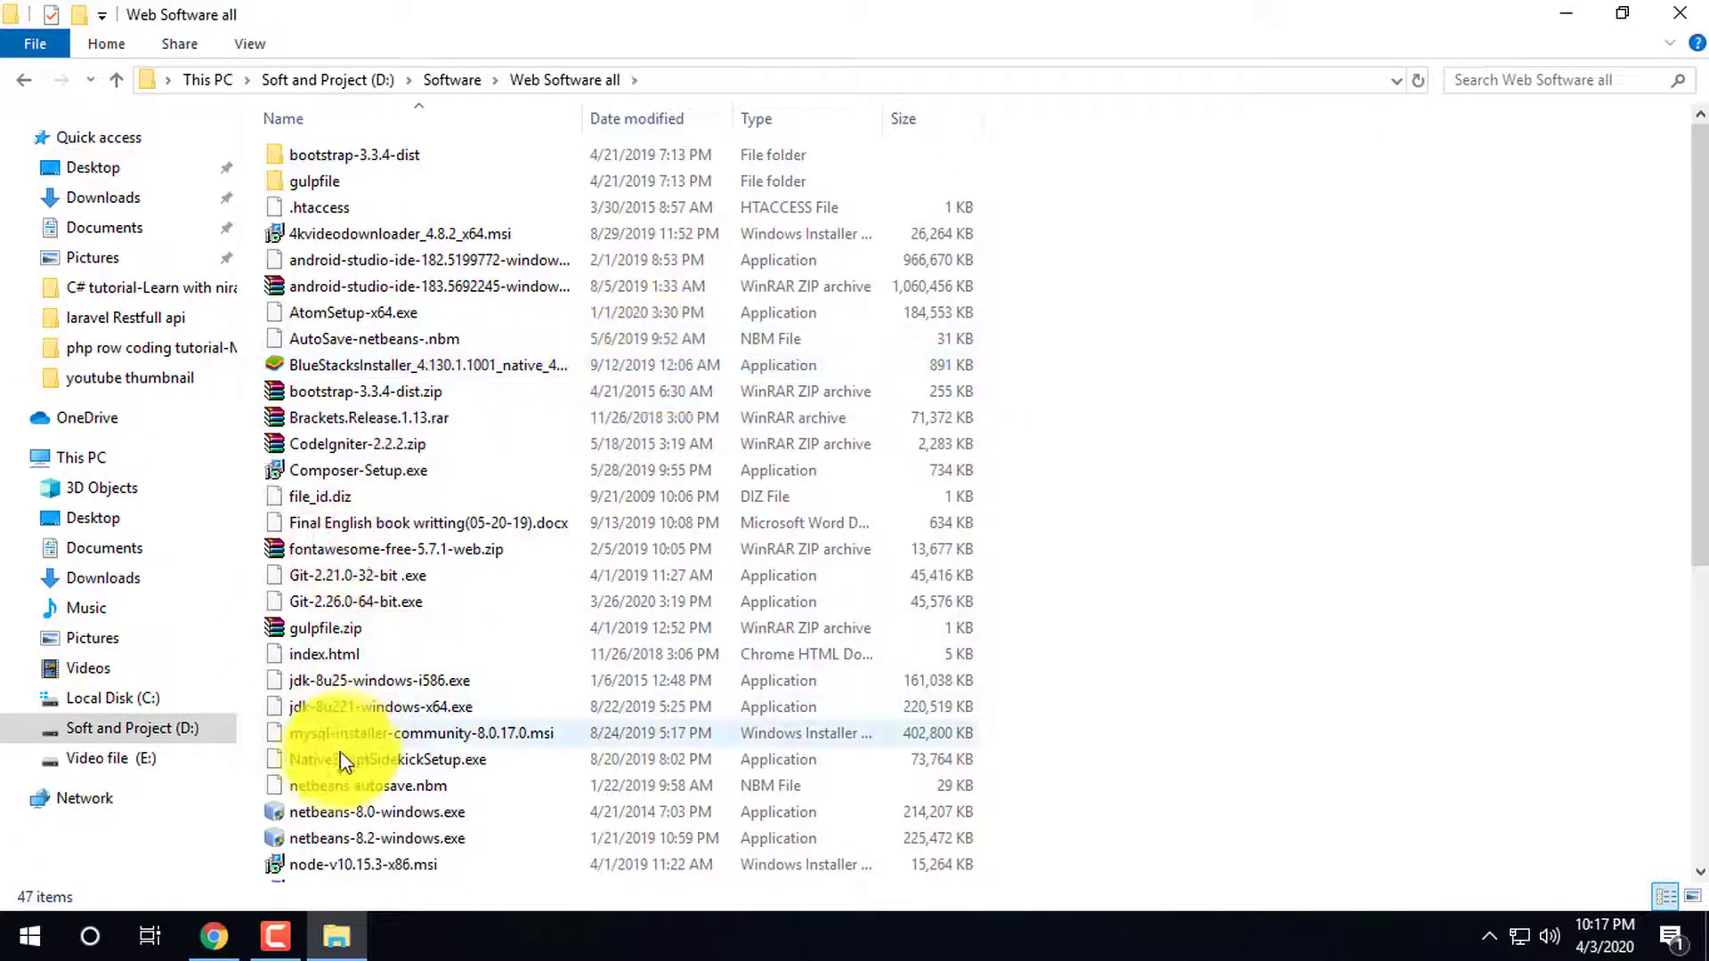
Find the xampp-windows-x64-7.3.5-1-VC15 installer in the Web Software all folder and select it
scroll(347, 828, "down", 4)
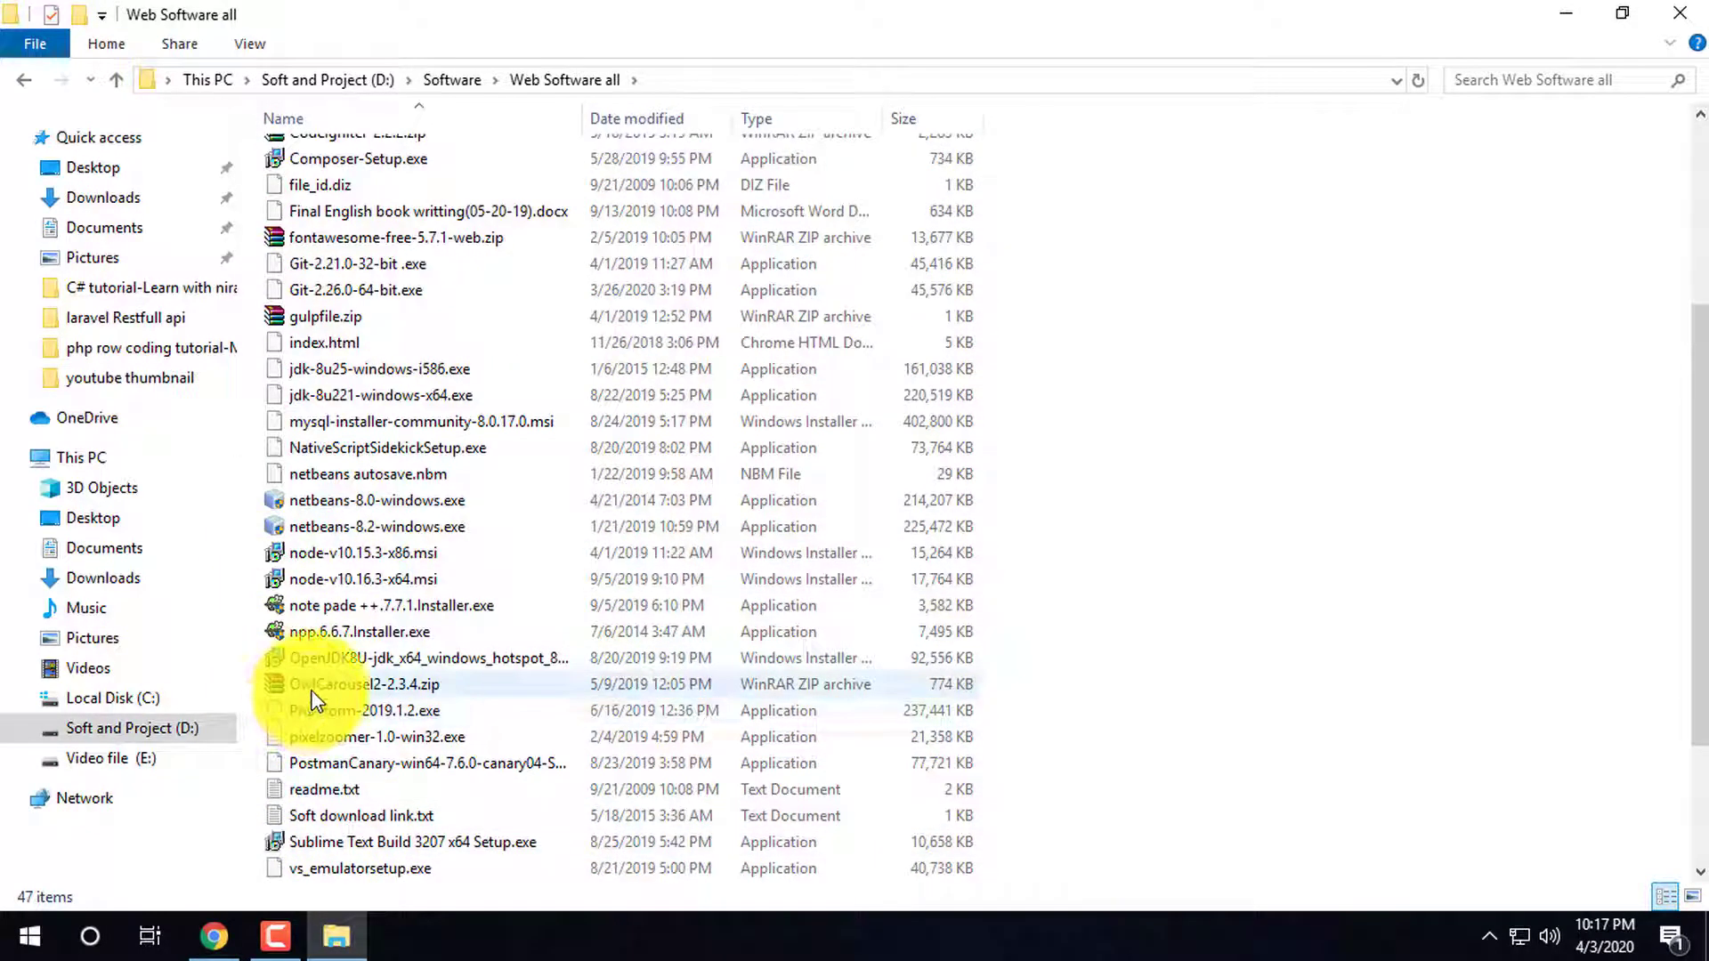
scroll(313, 701, "down", 2)
left_click(365, 790)
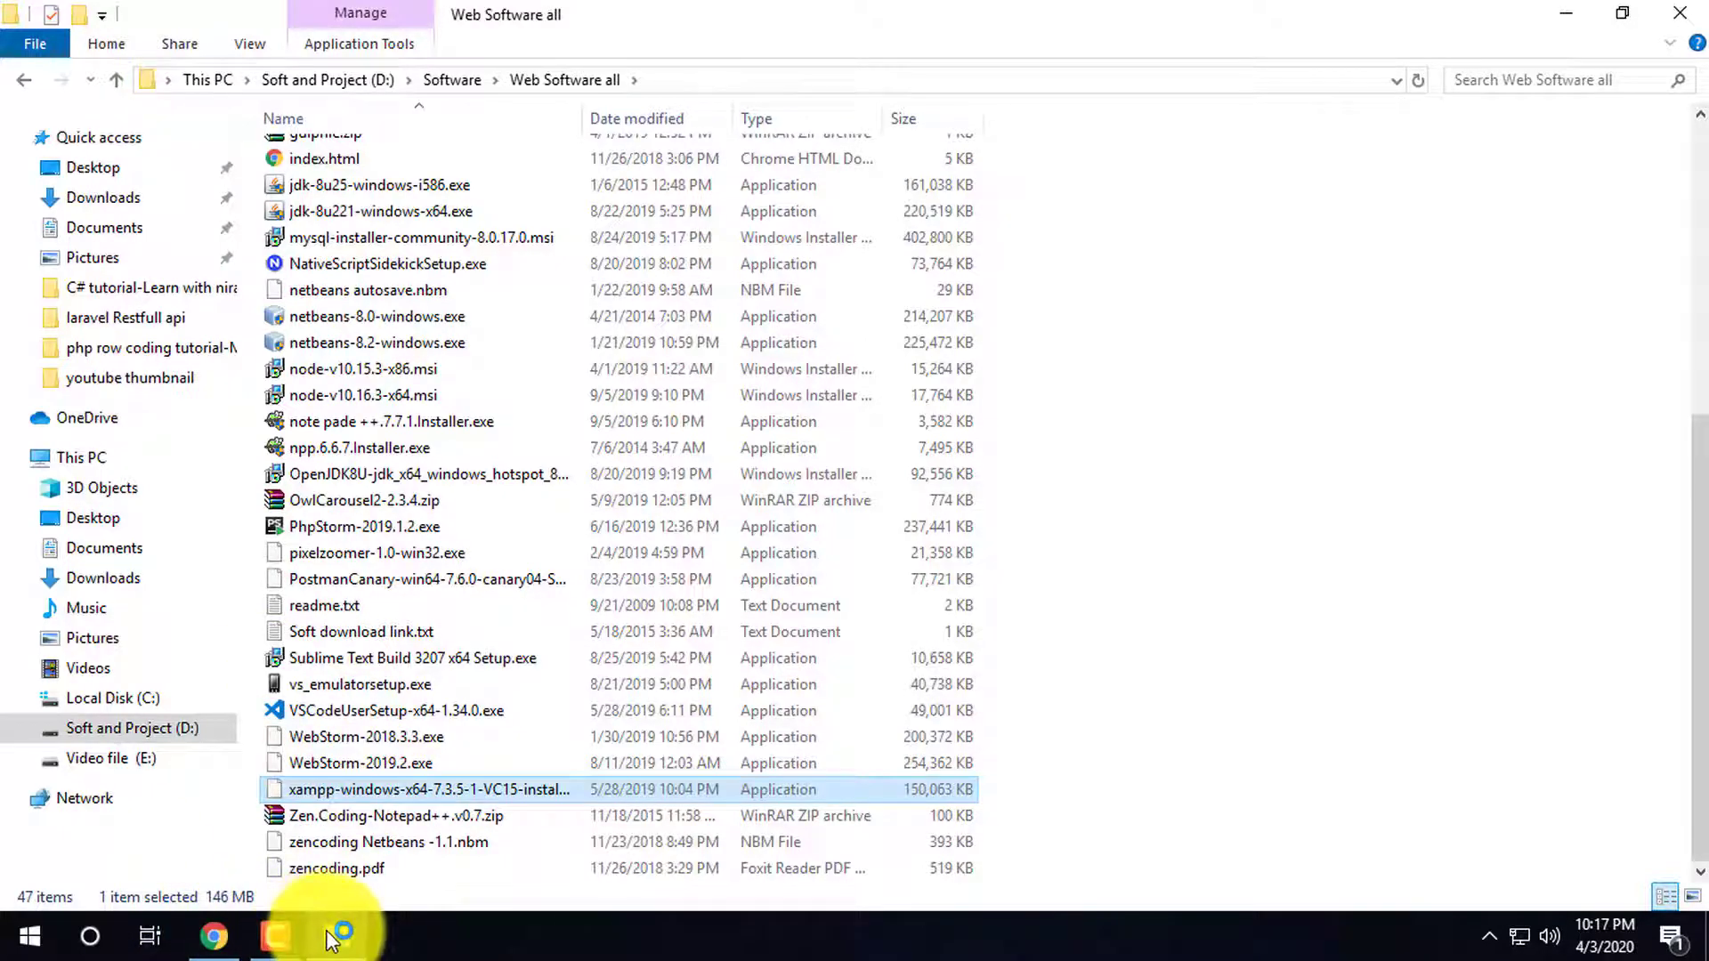
left_click(349, 946)
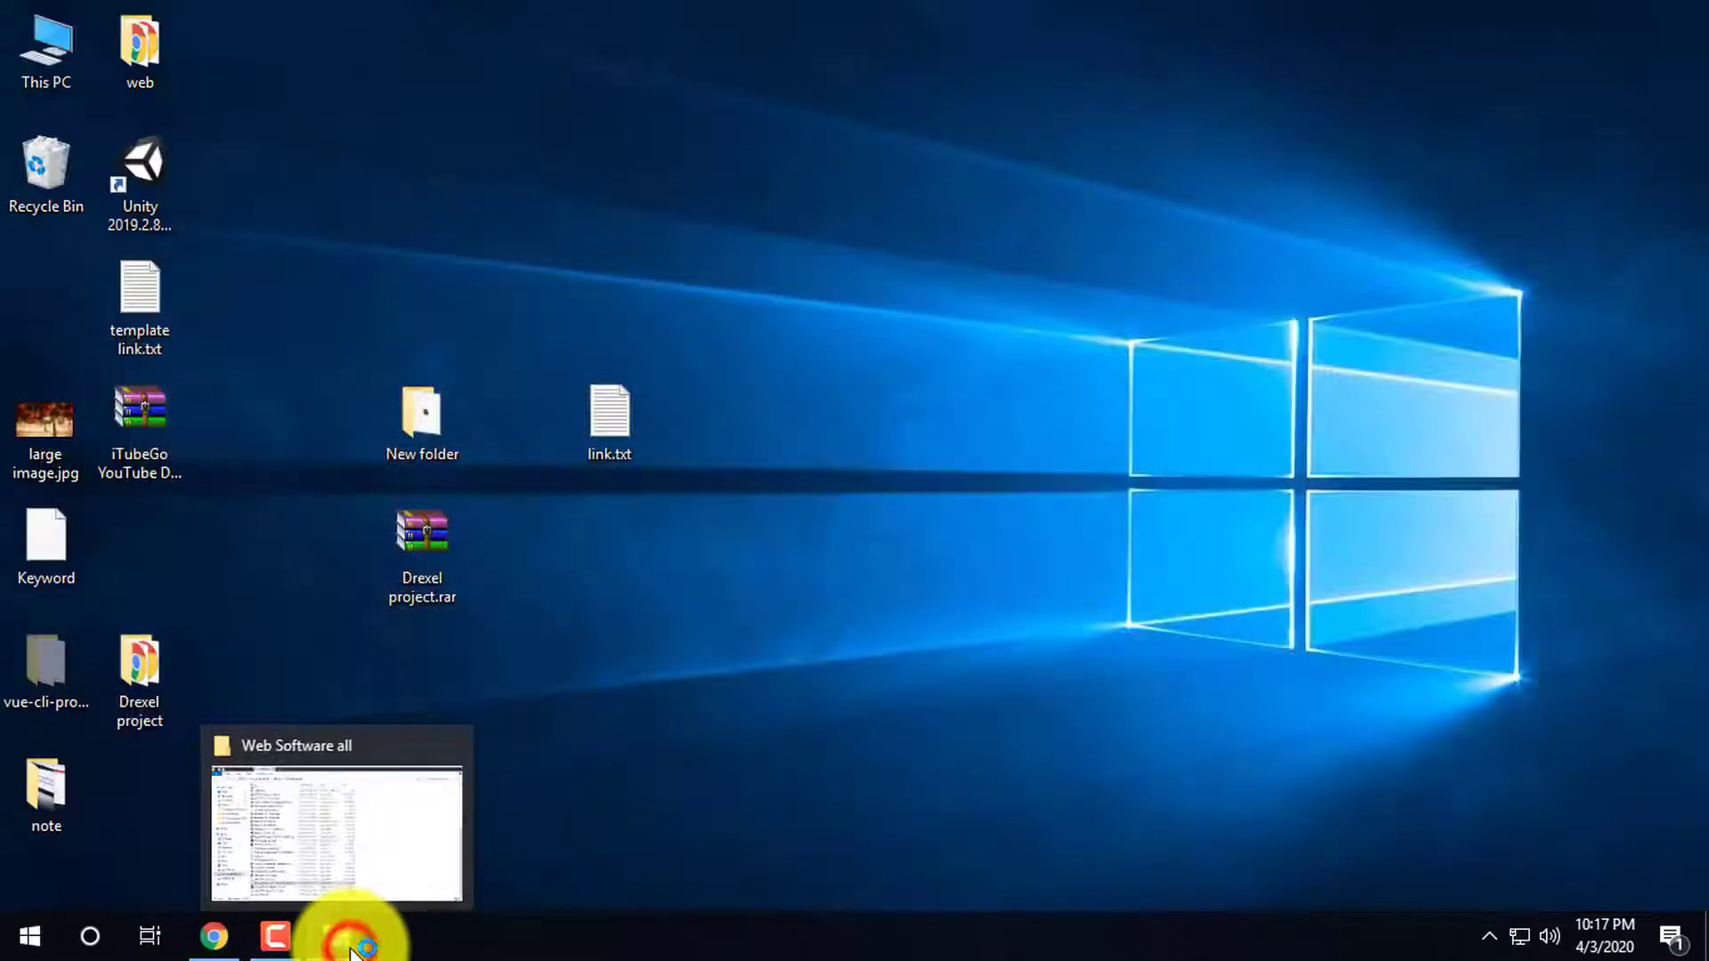
left_click(348, 942)
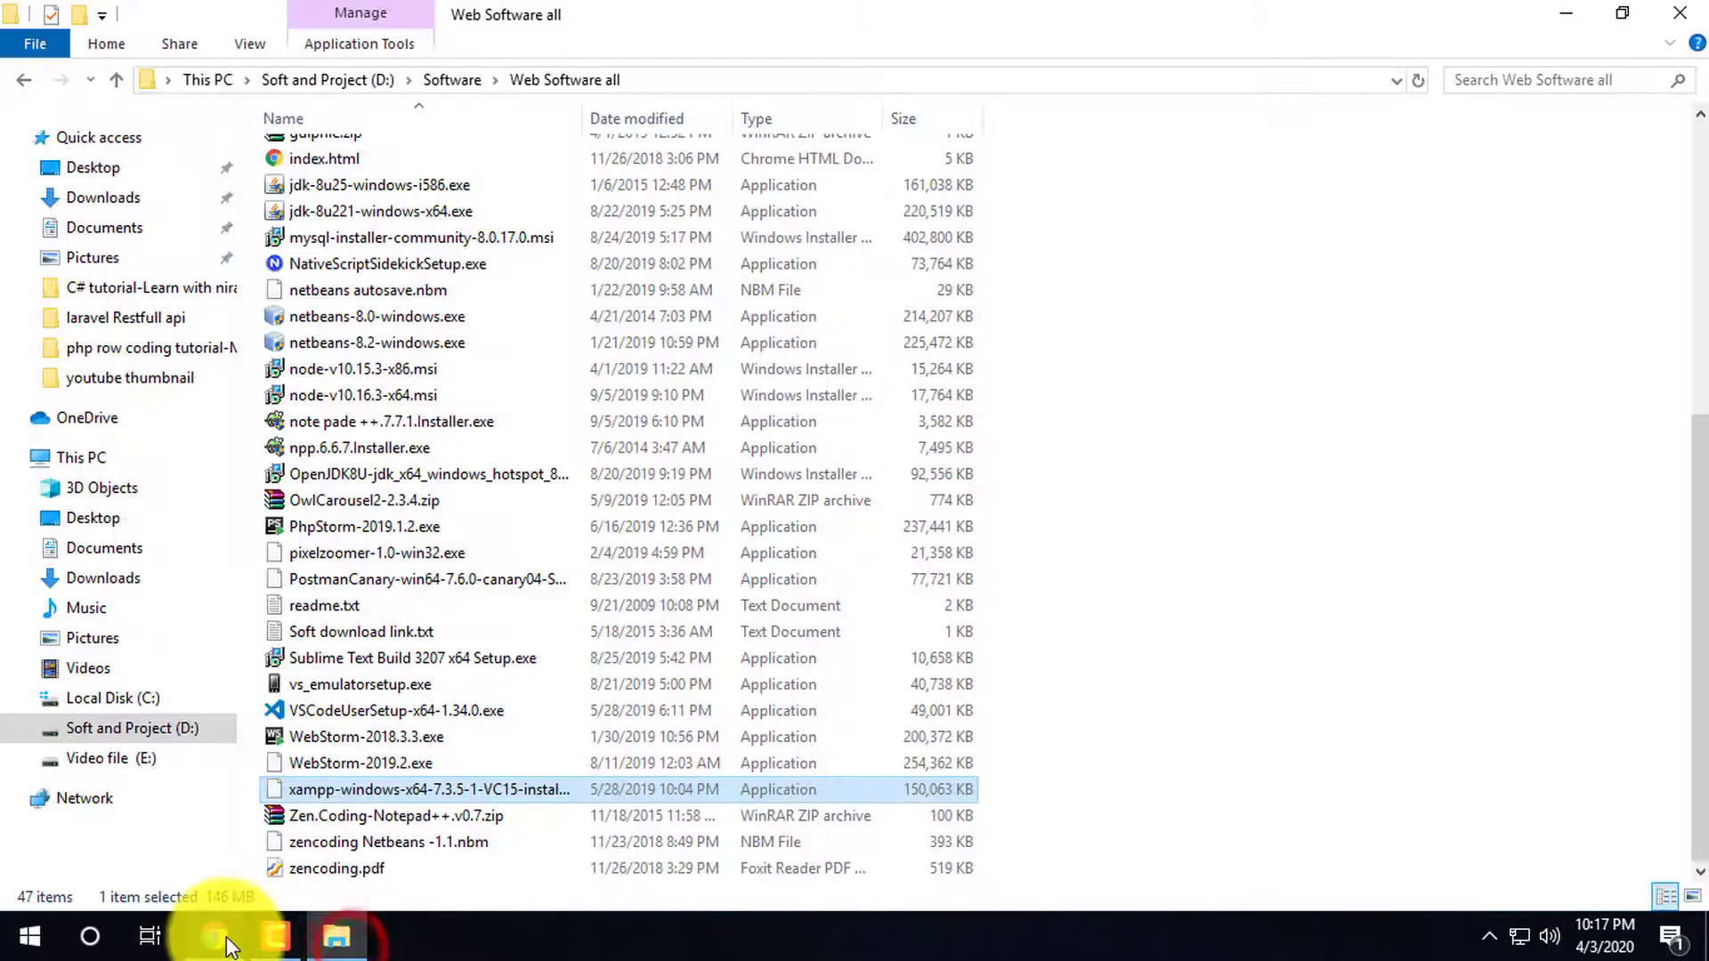
left_click(367, 755)
left_click(361, 792)
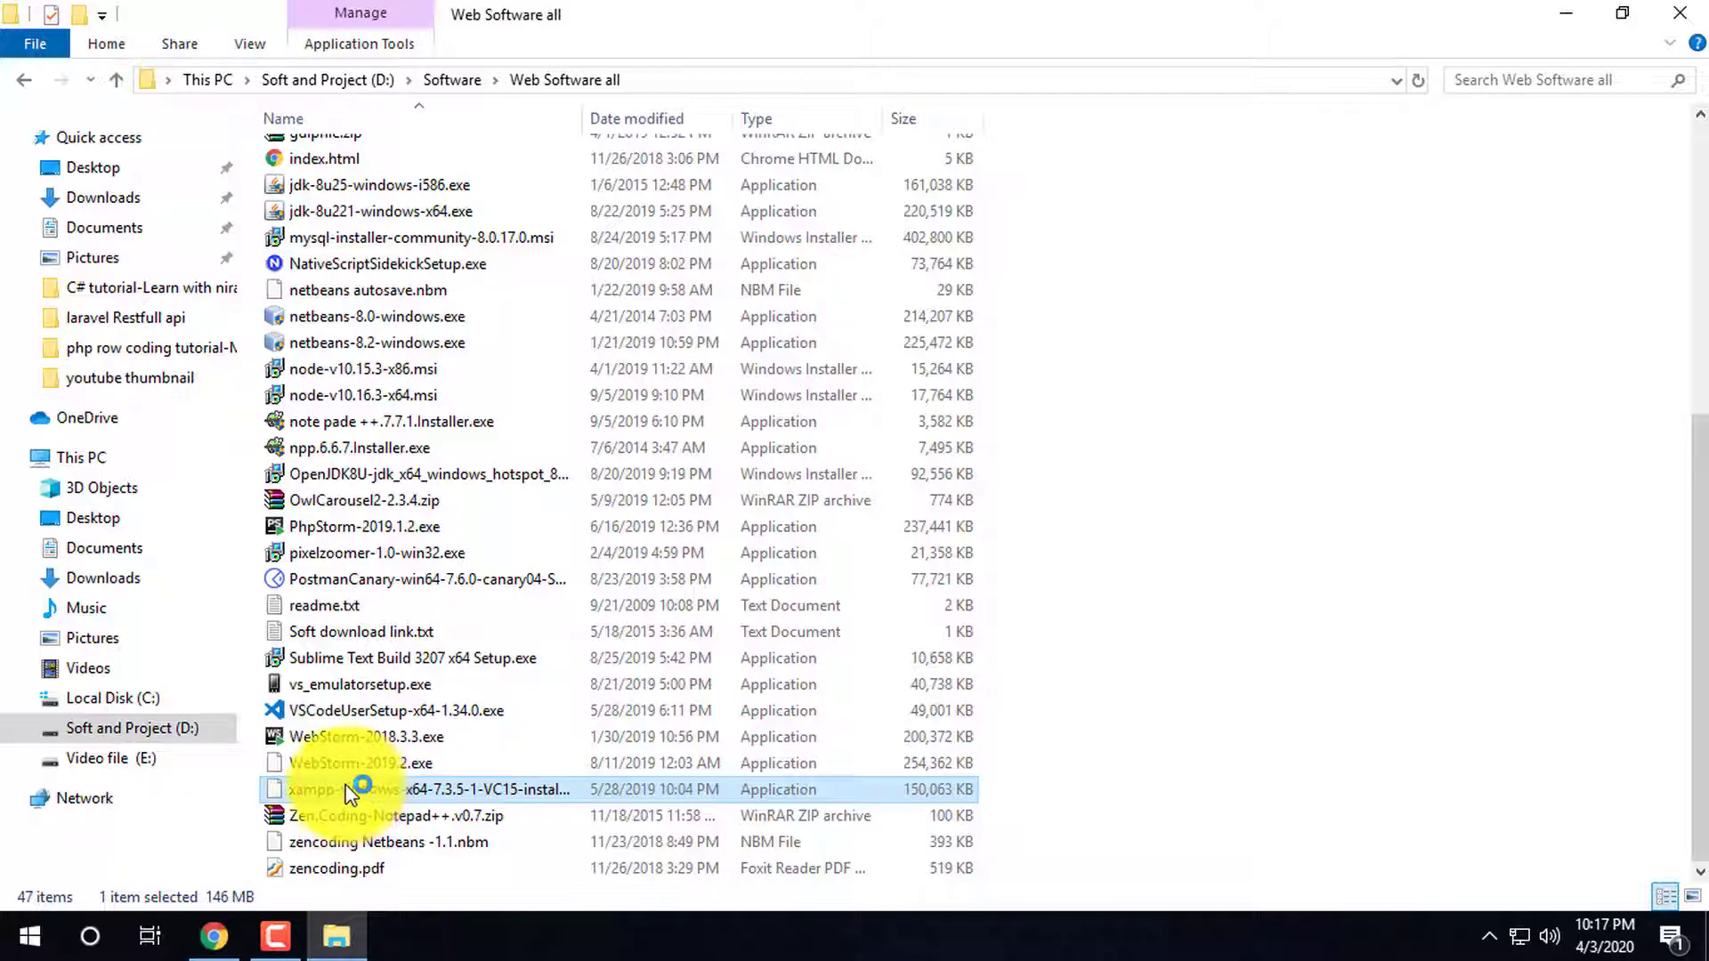
left_click(1672, 937)
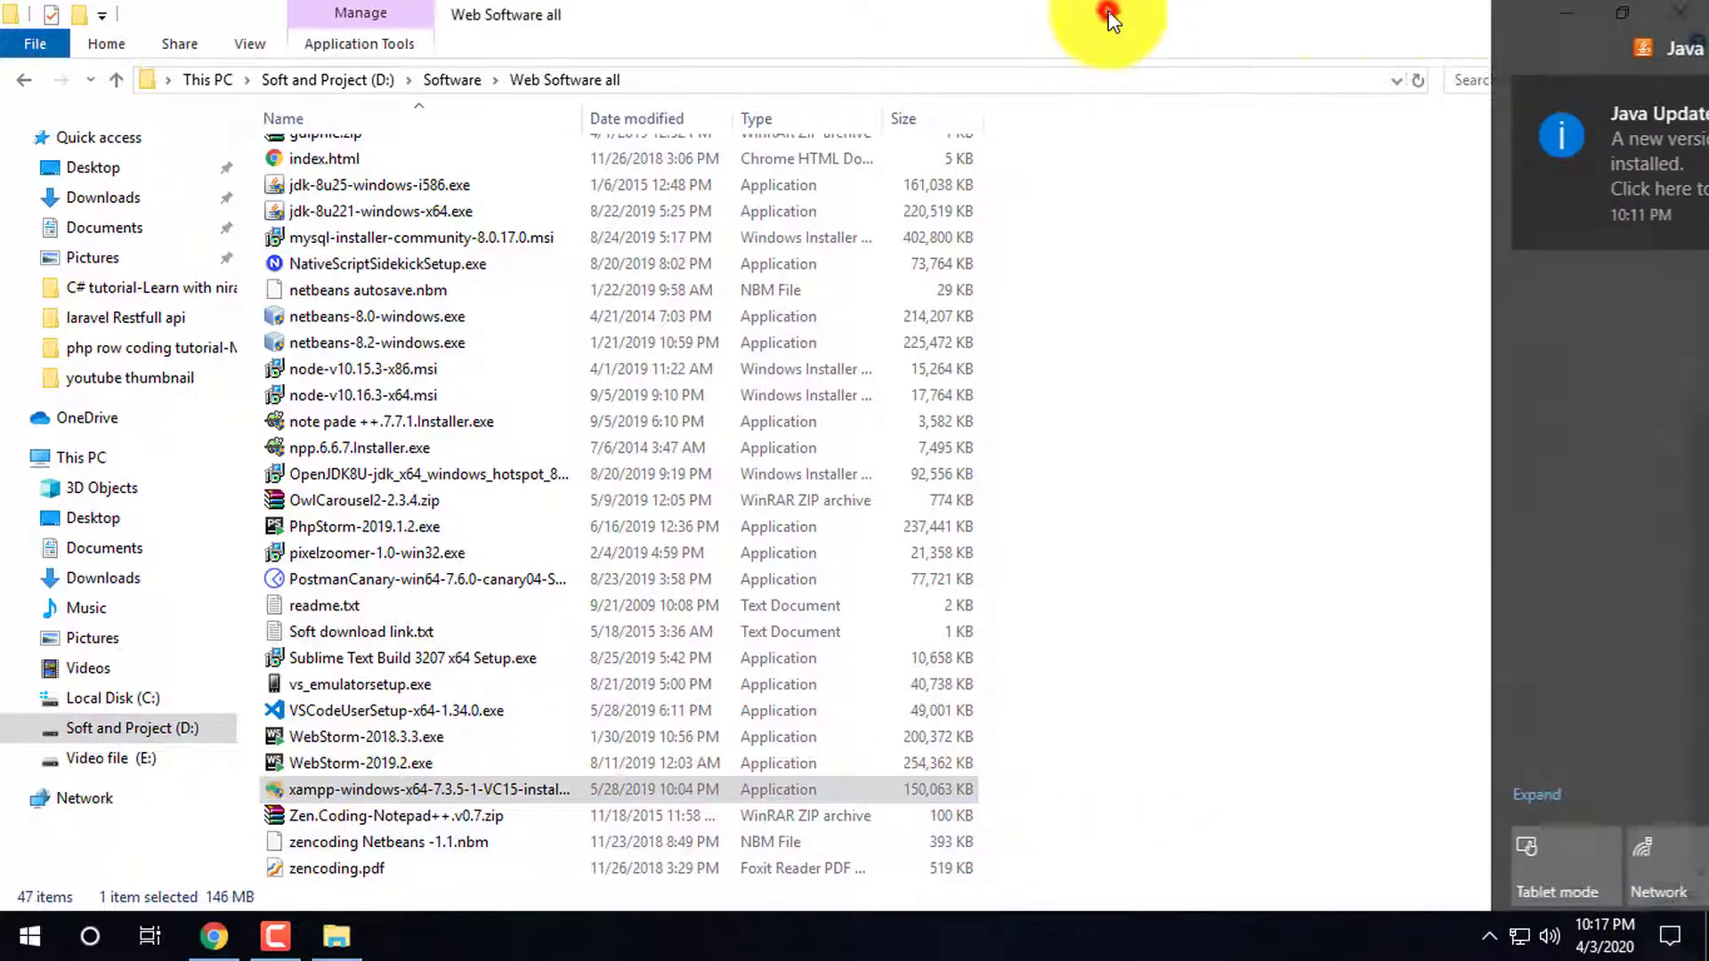
left_click(1109, 18)
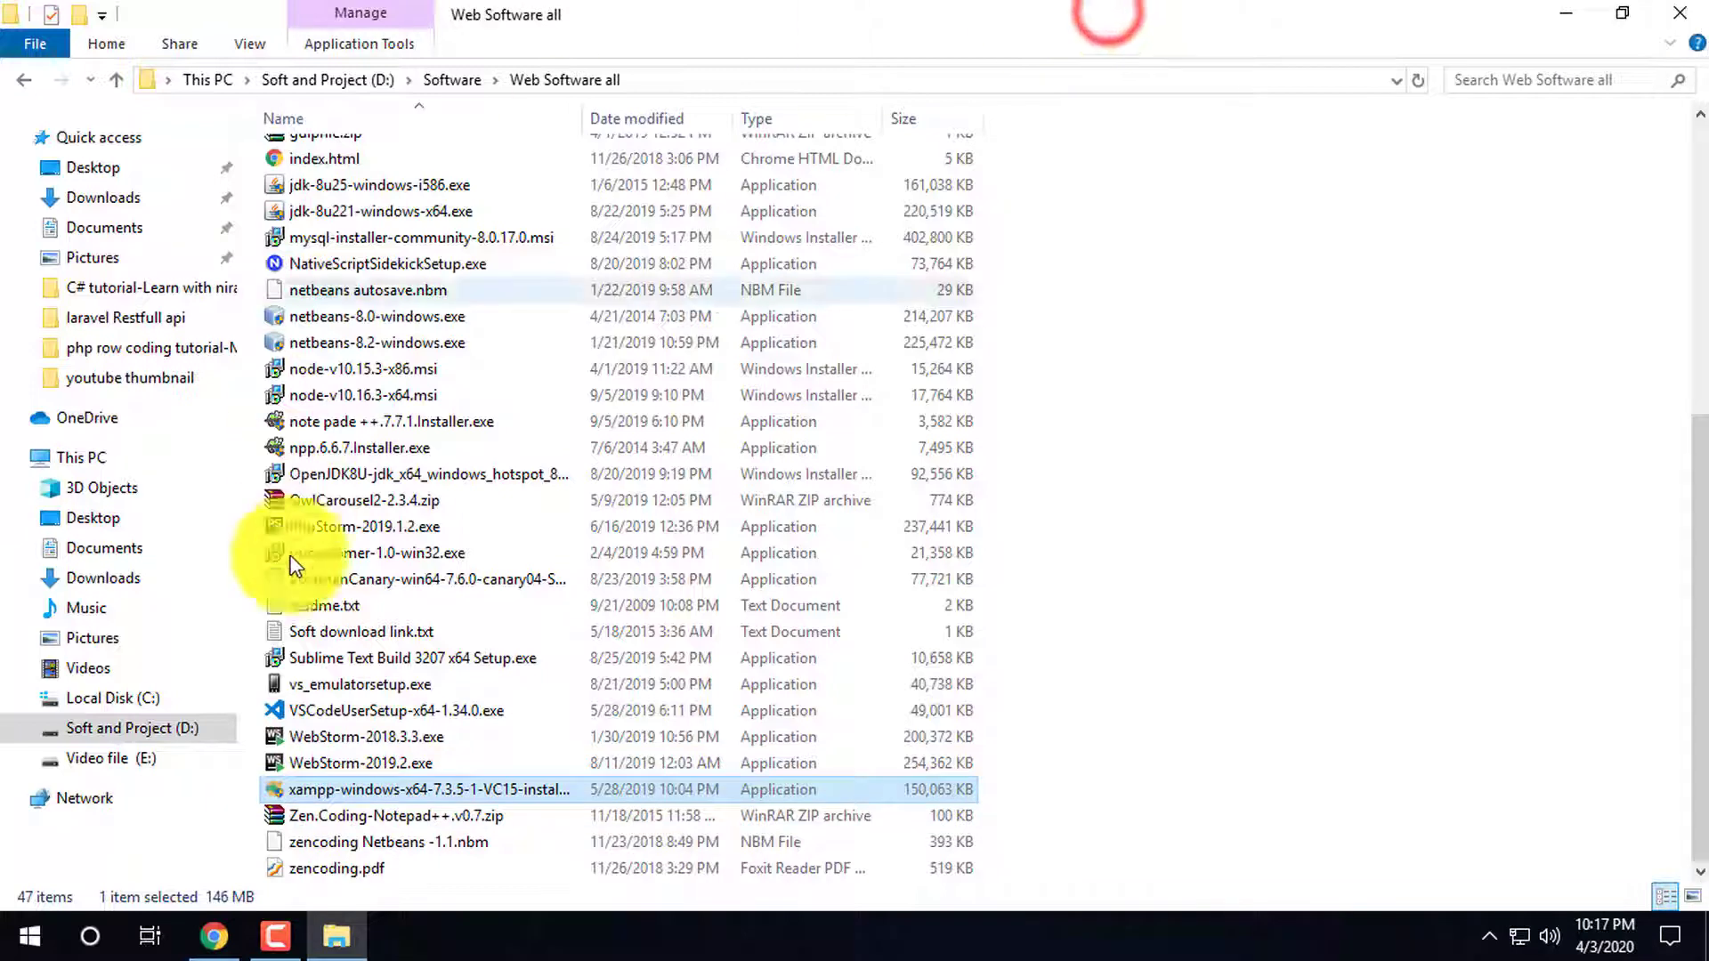
Run the selected XAMPP installer as administrator and acknowledge the User Account Control warning
right_click(323, 793)
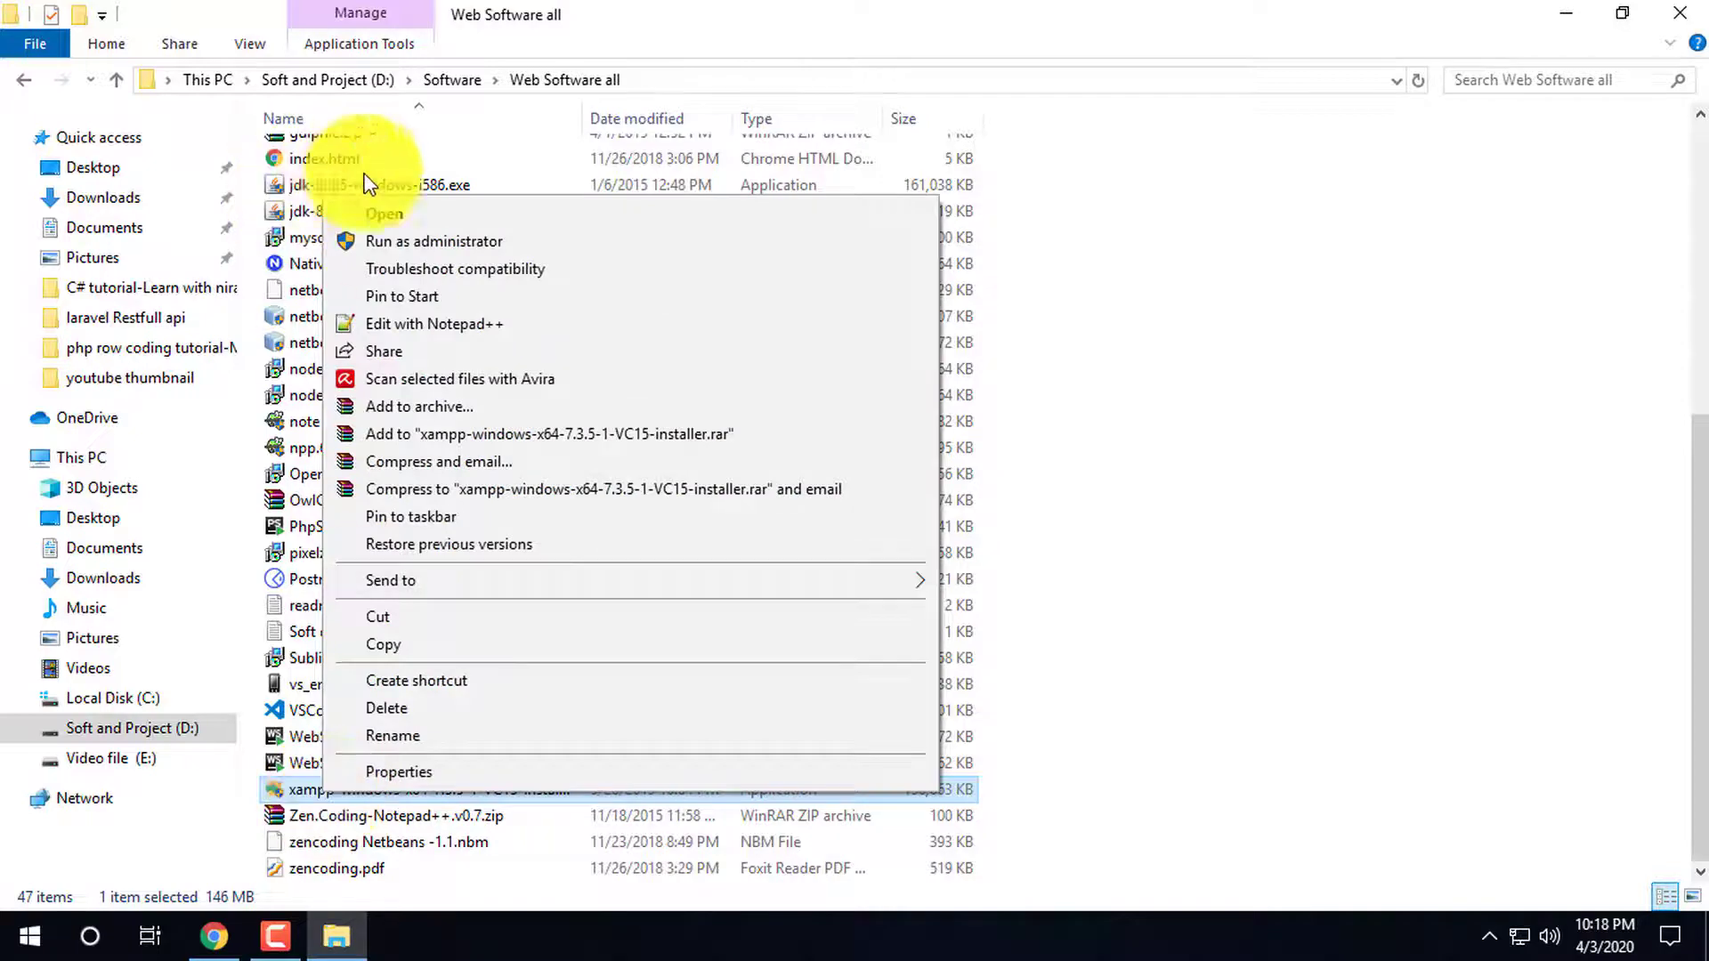
left_click(415, 244)
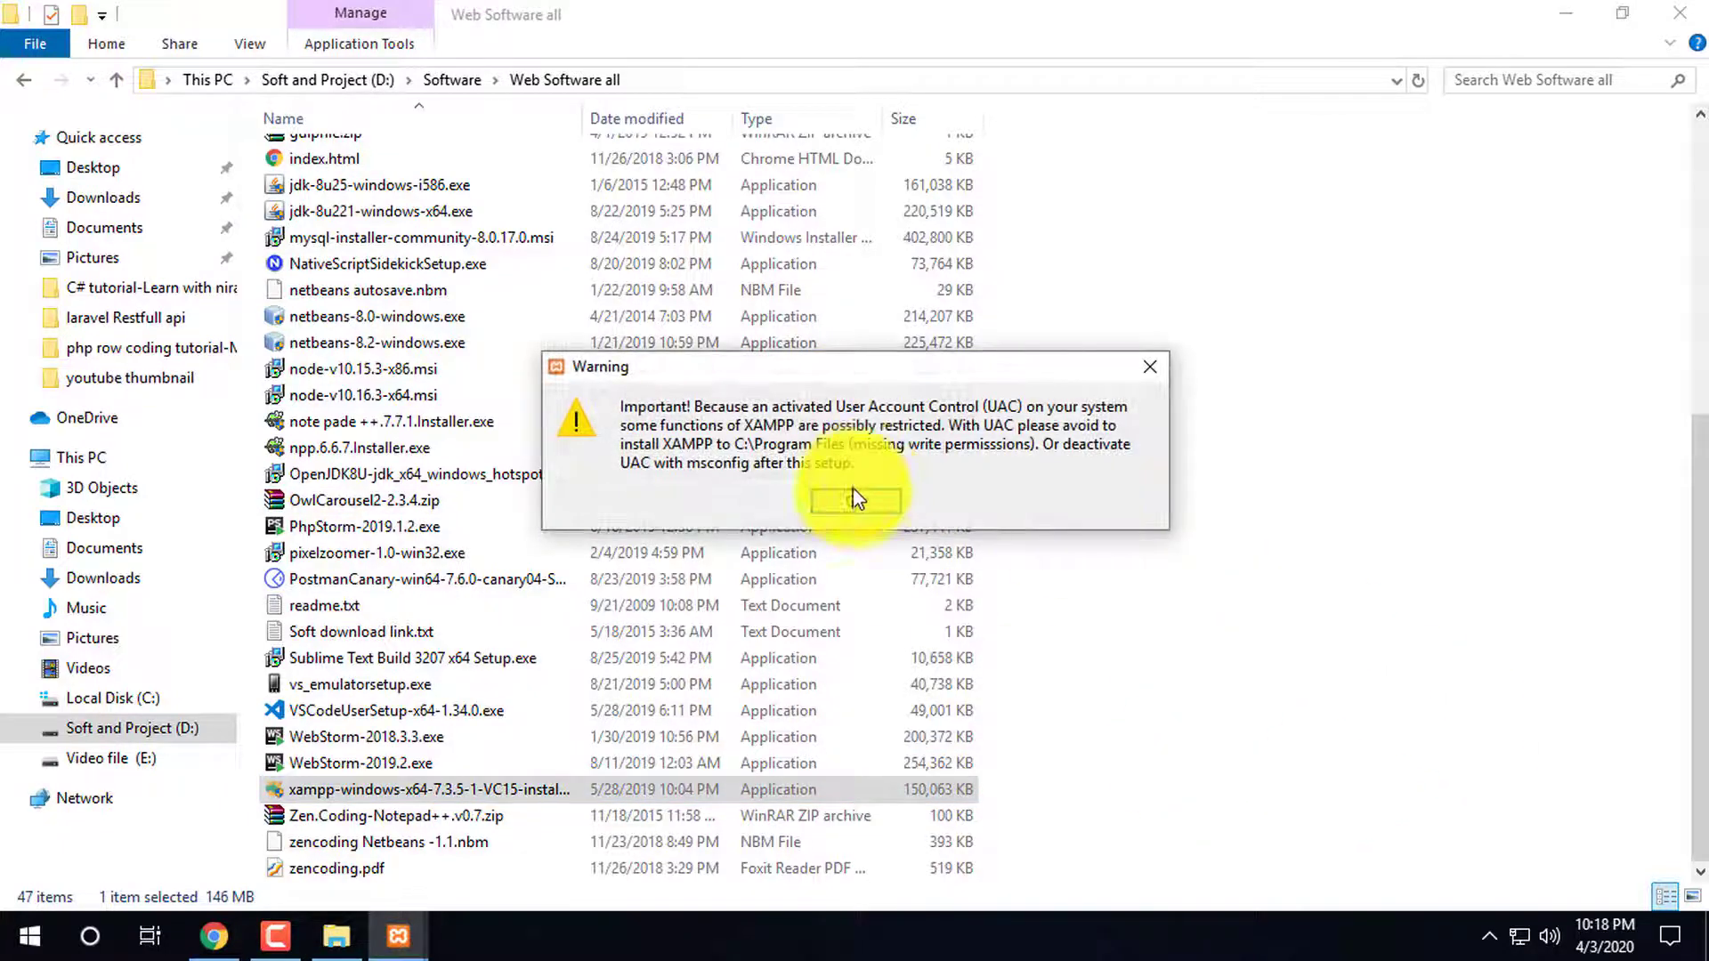
left_click(855, 504)
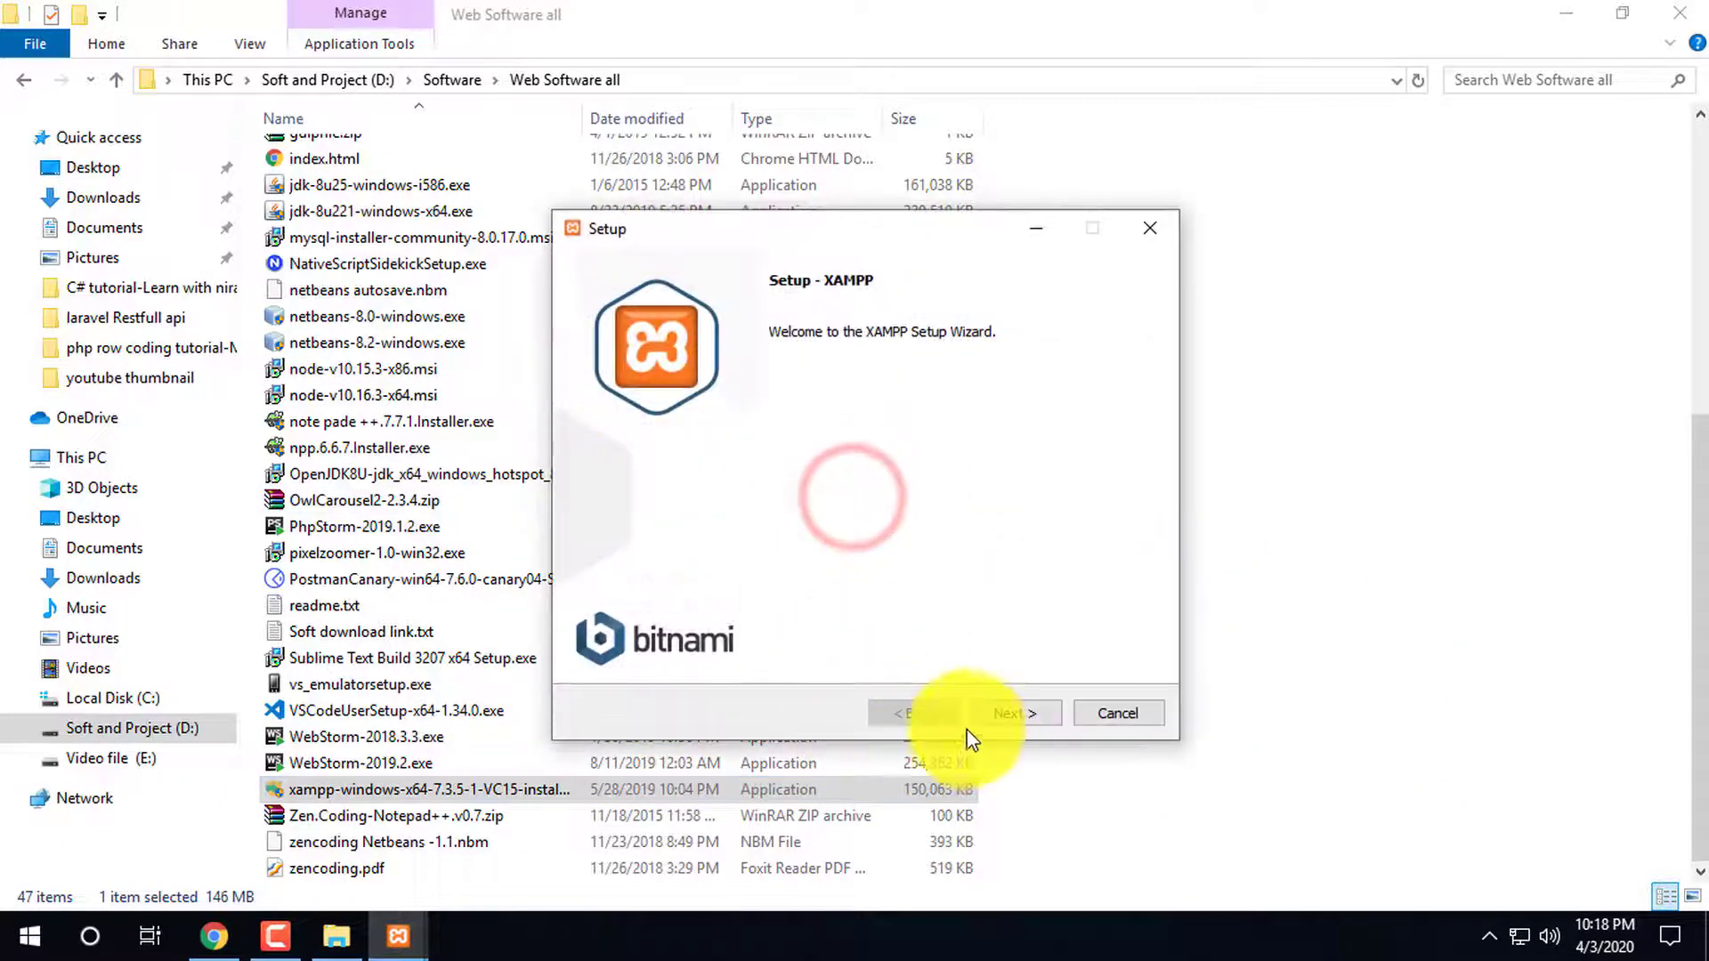
Proceed past the welcome page of XAMPP Setup and accept all components for installation
left_click_drag(756, 224, 818, 227)
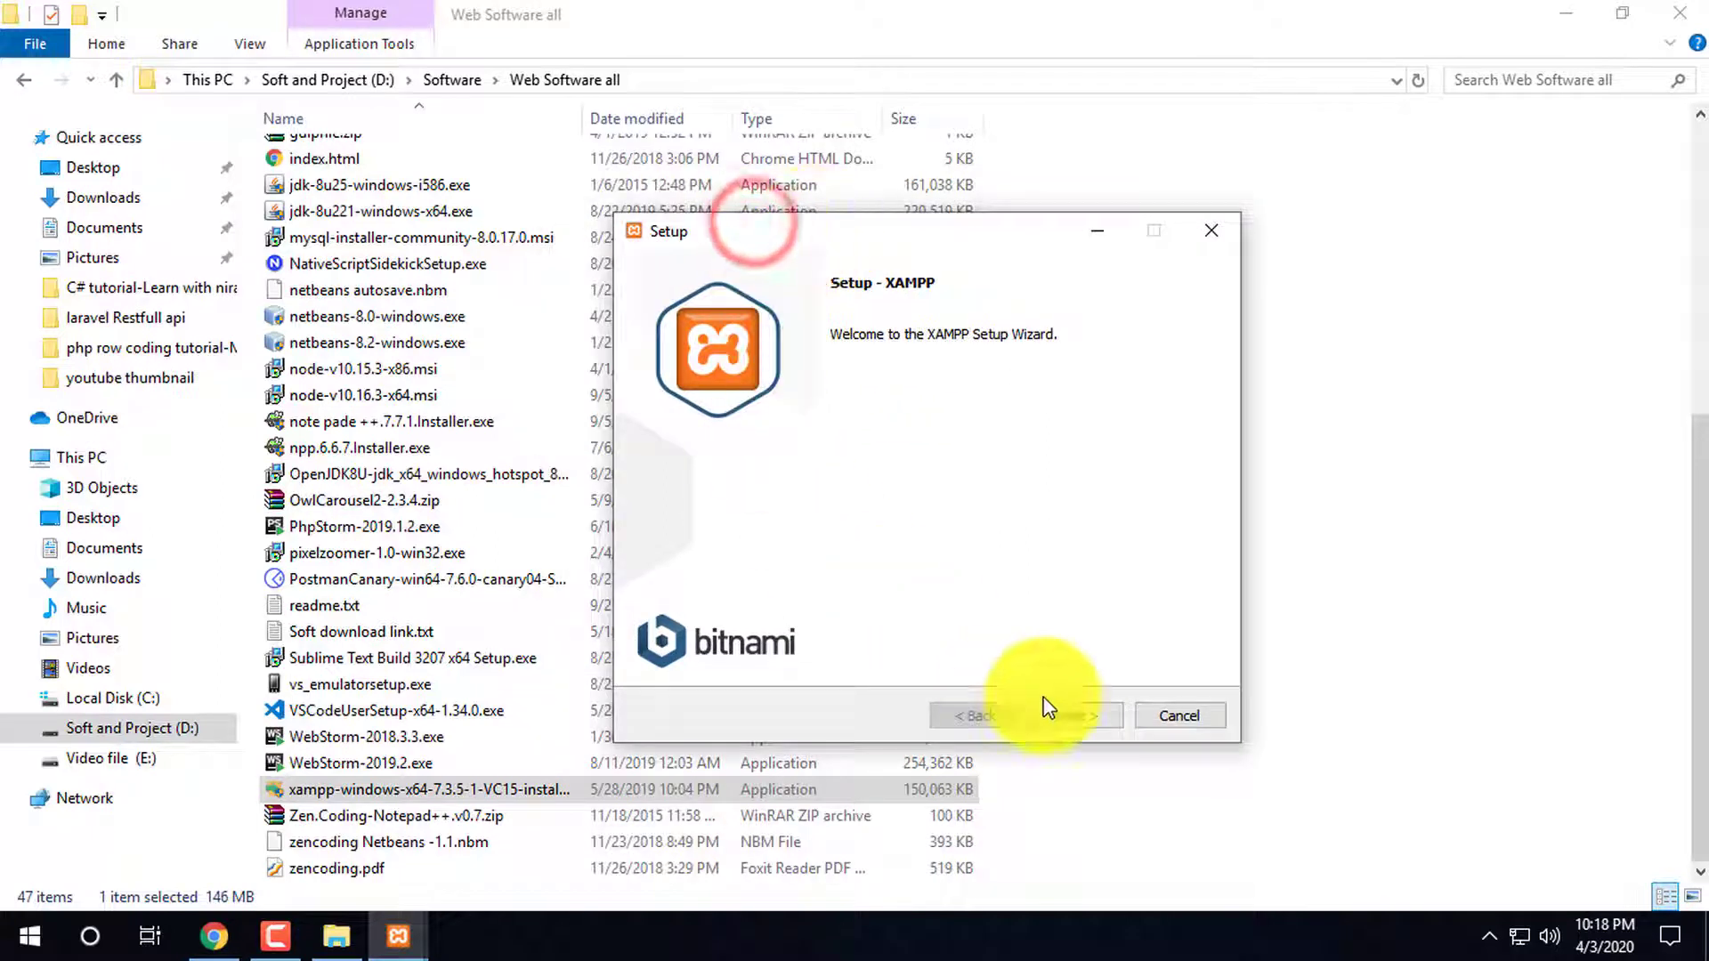
left_click(1072, 712)
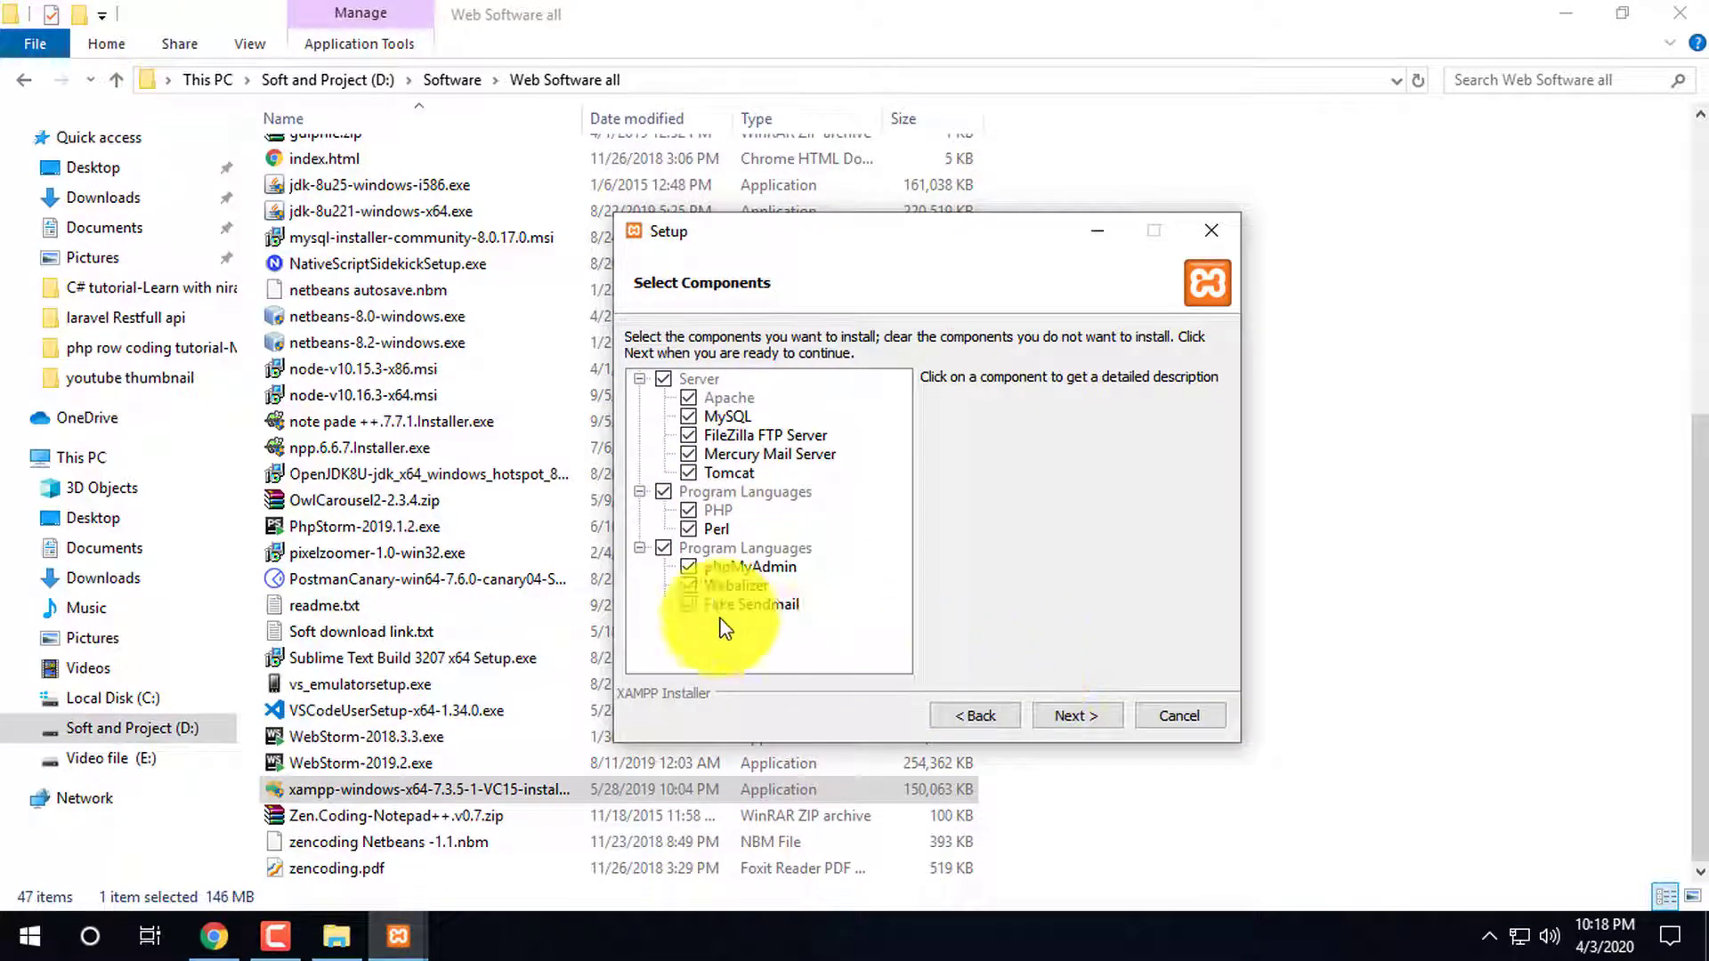
left_click(1070, 718)
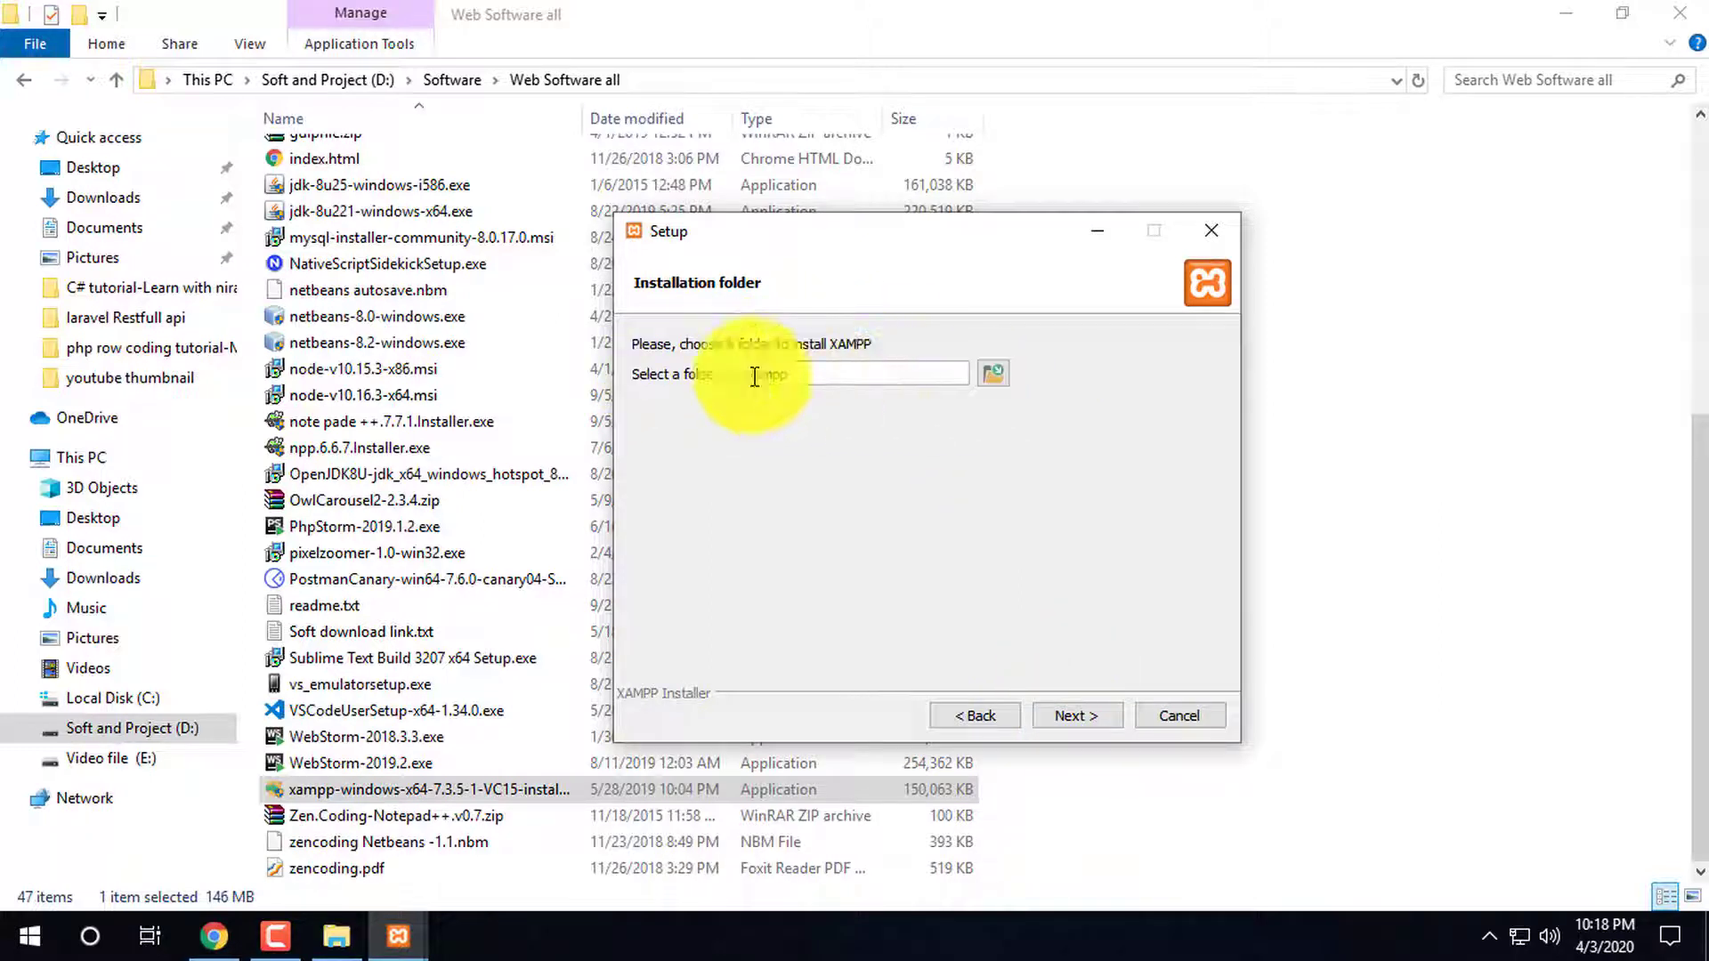
left_click(993, 373)
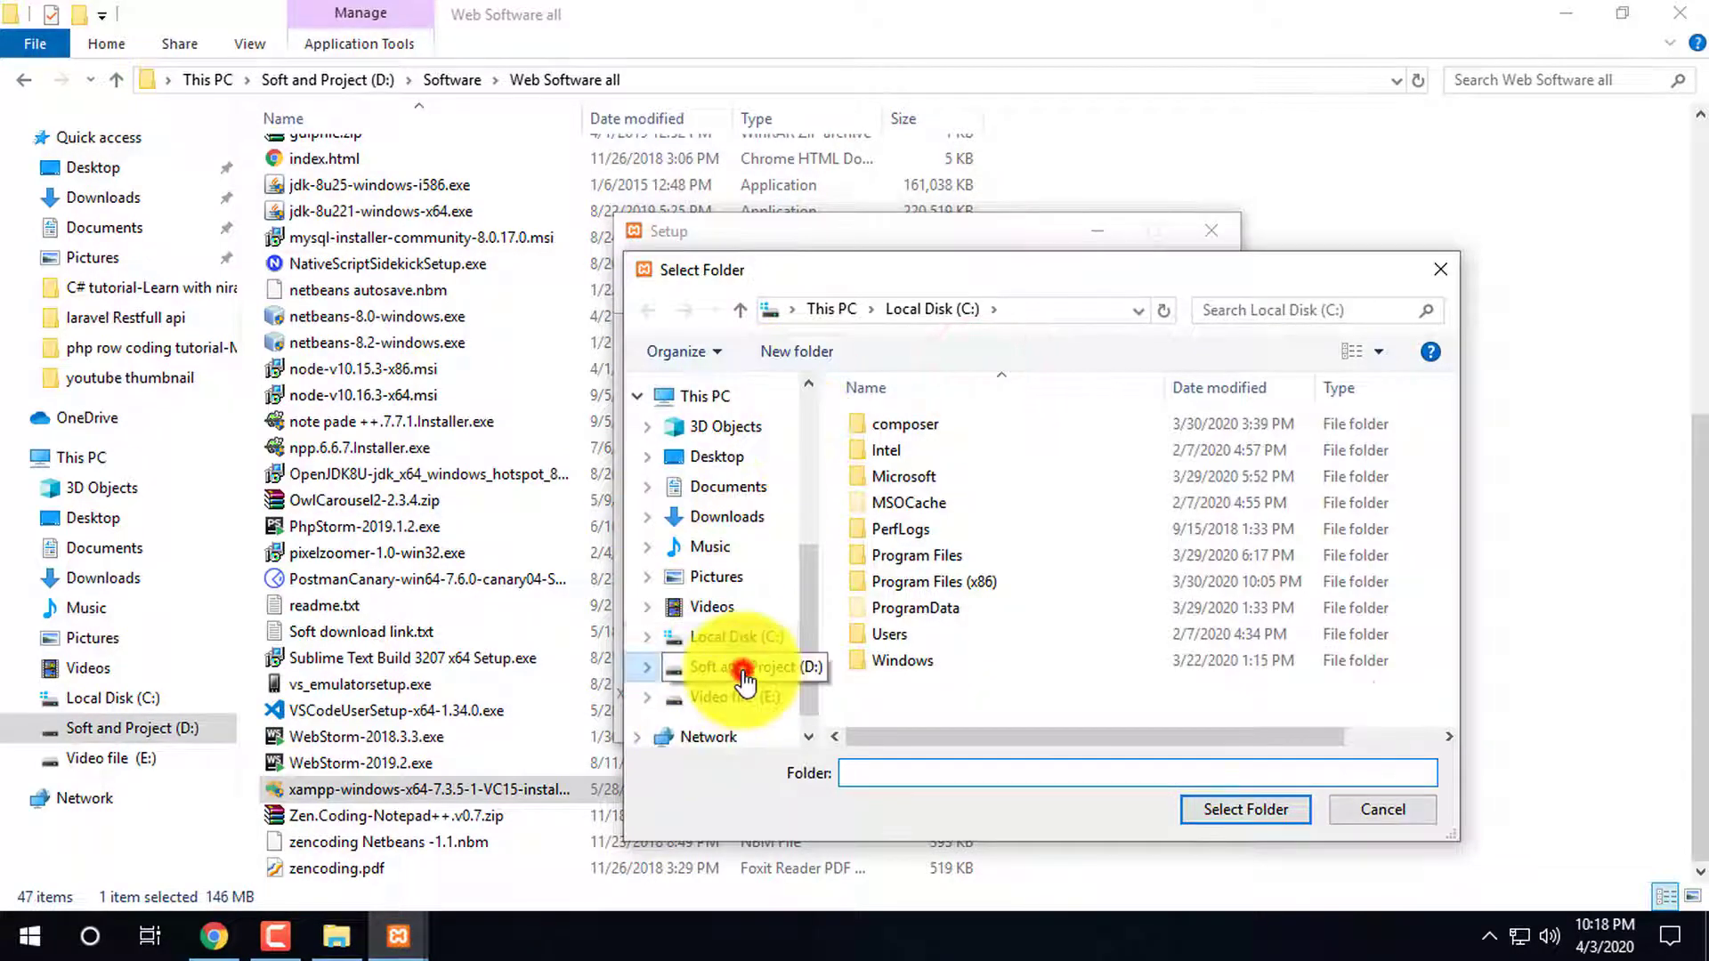
left_click(742, 672)
scroll(931, 595, "down", 5)
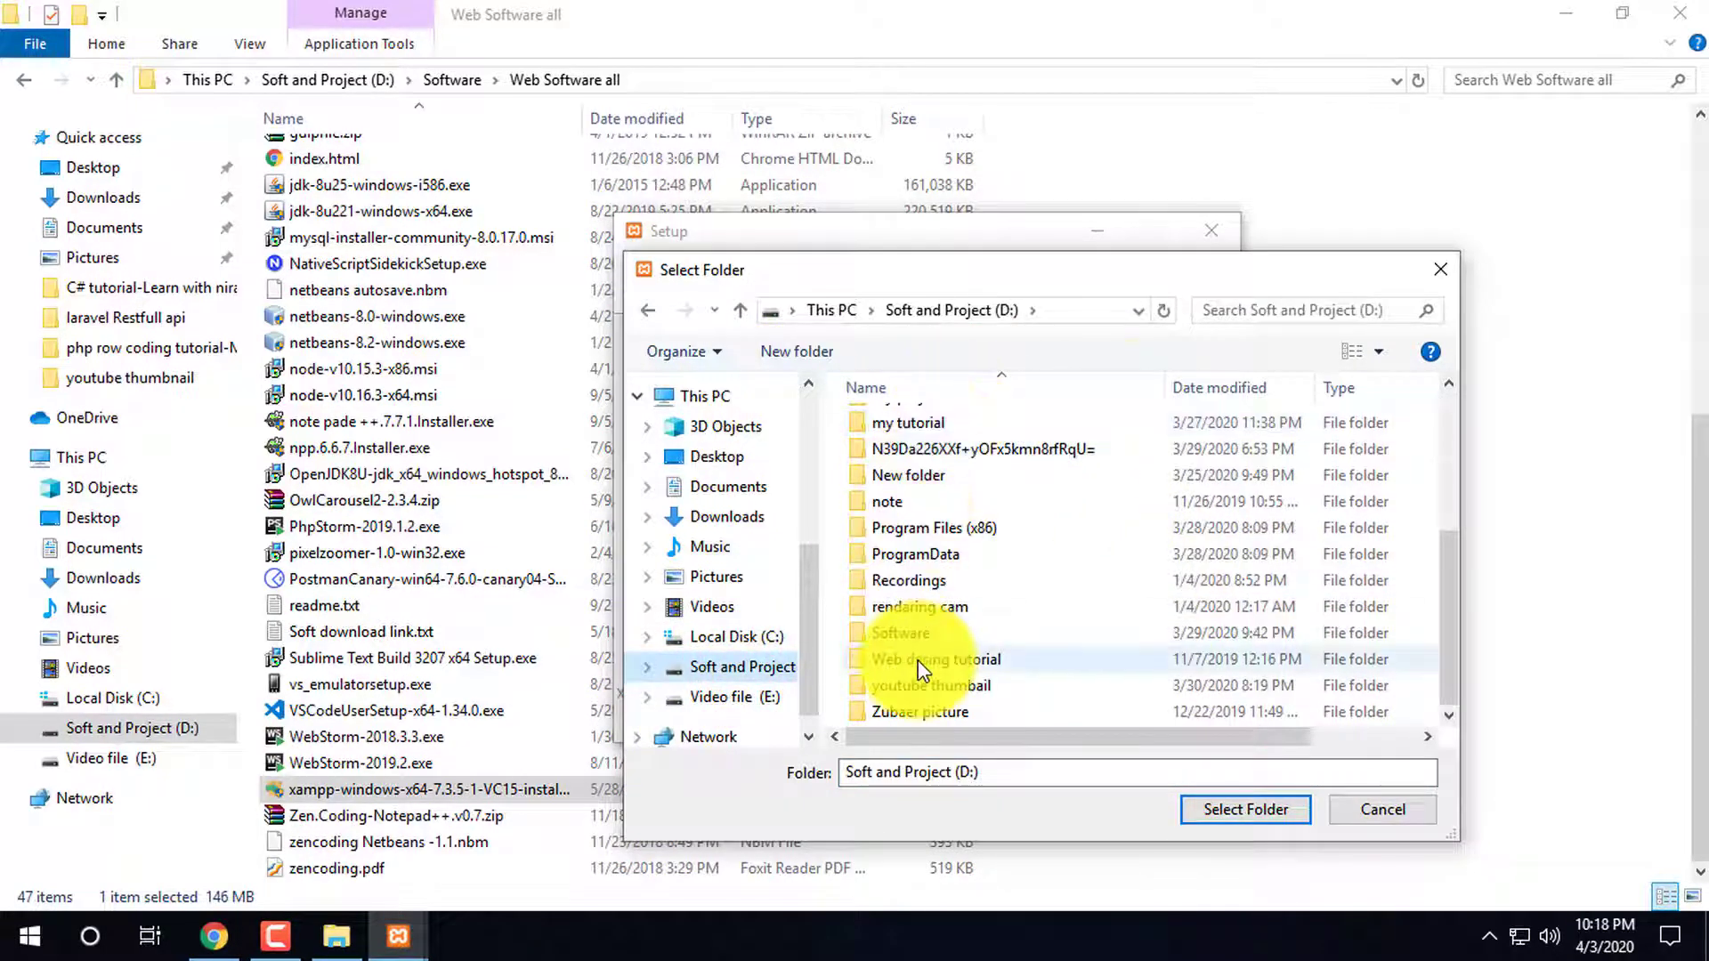
scroll(921, 669, "up", 5)
left_click(1440, 269)
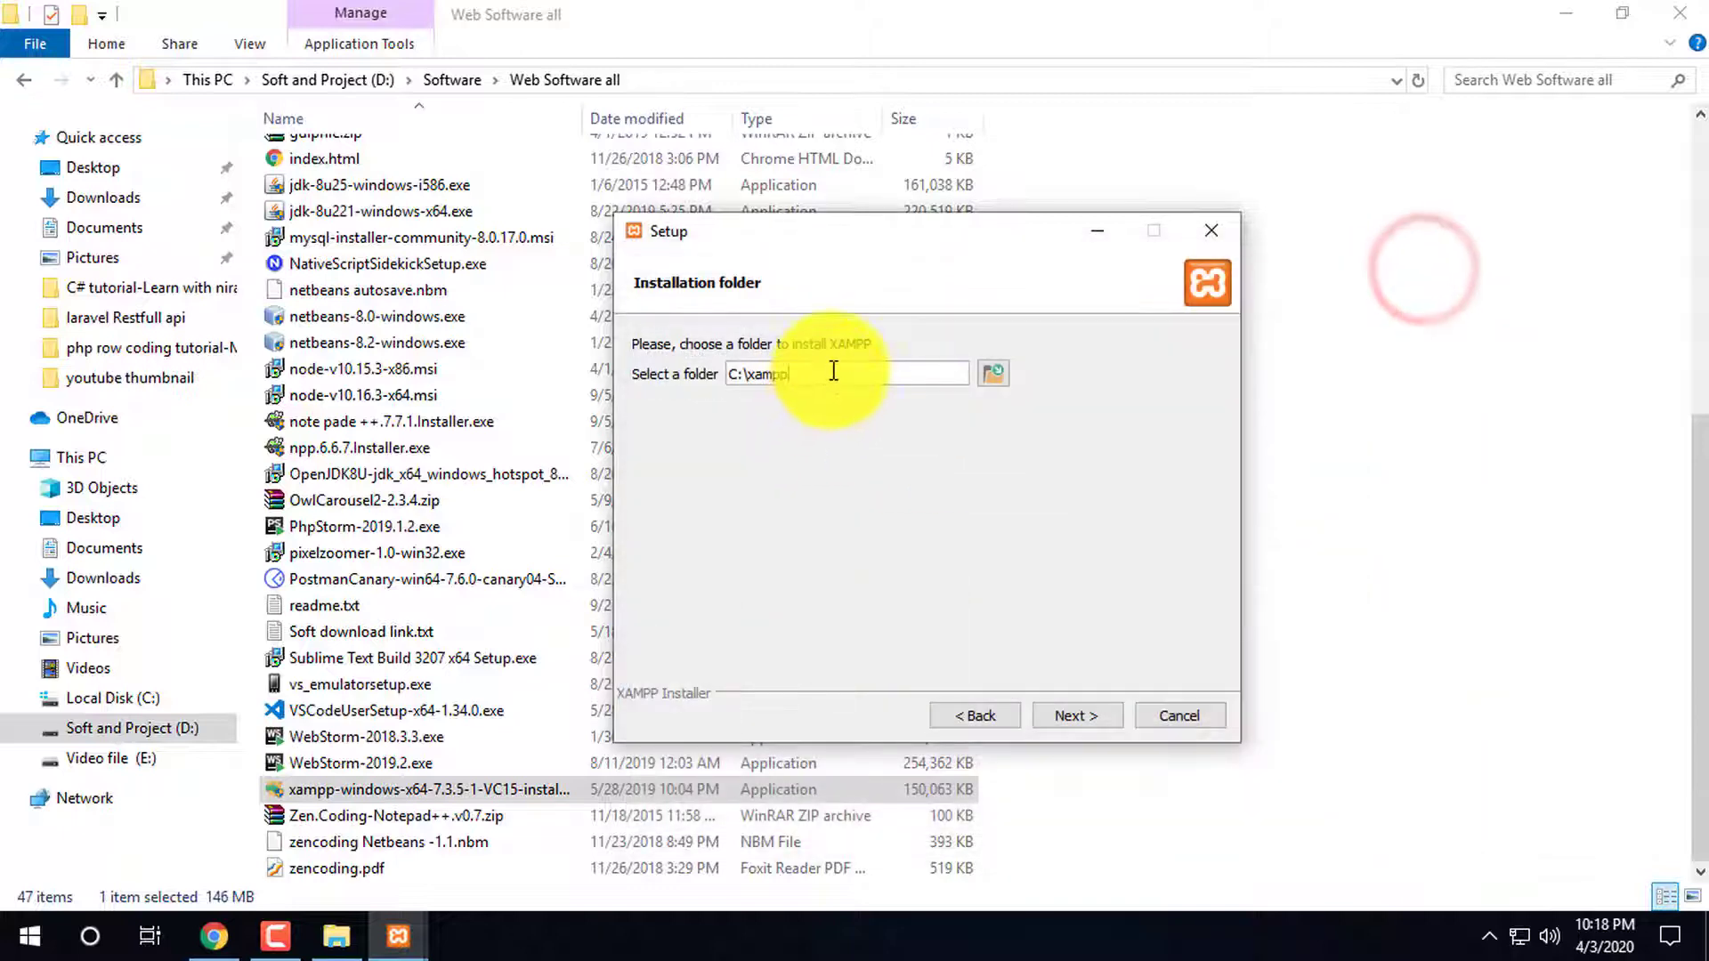
left_click(832, 370)
left_click(898, 447)
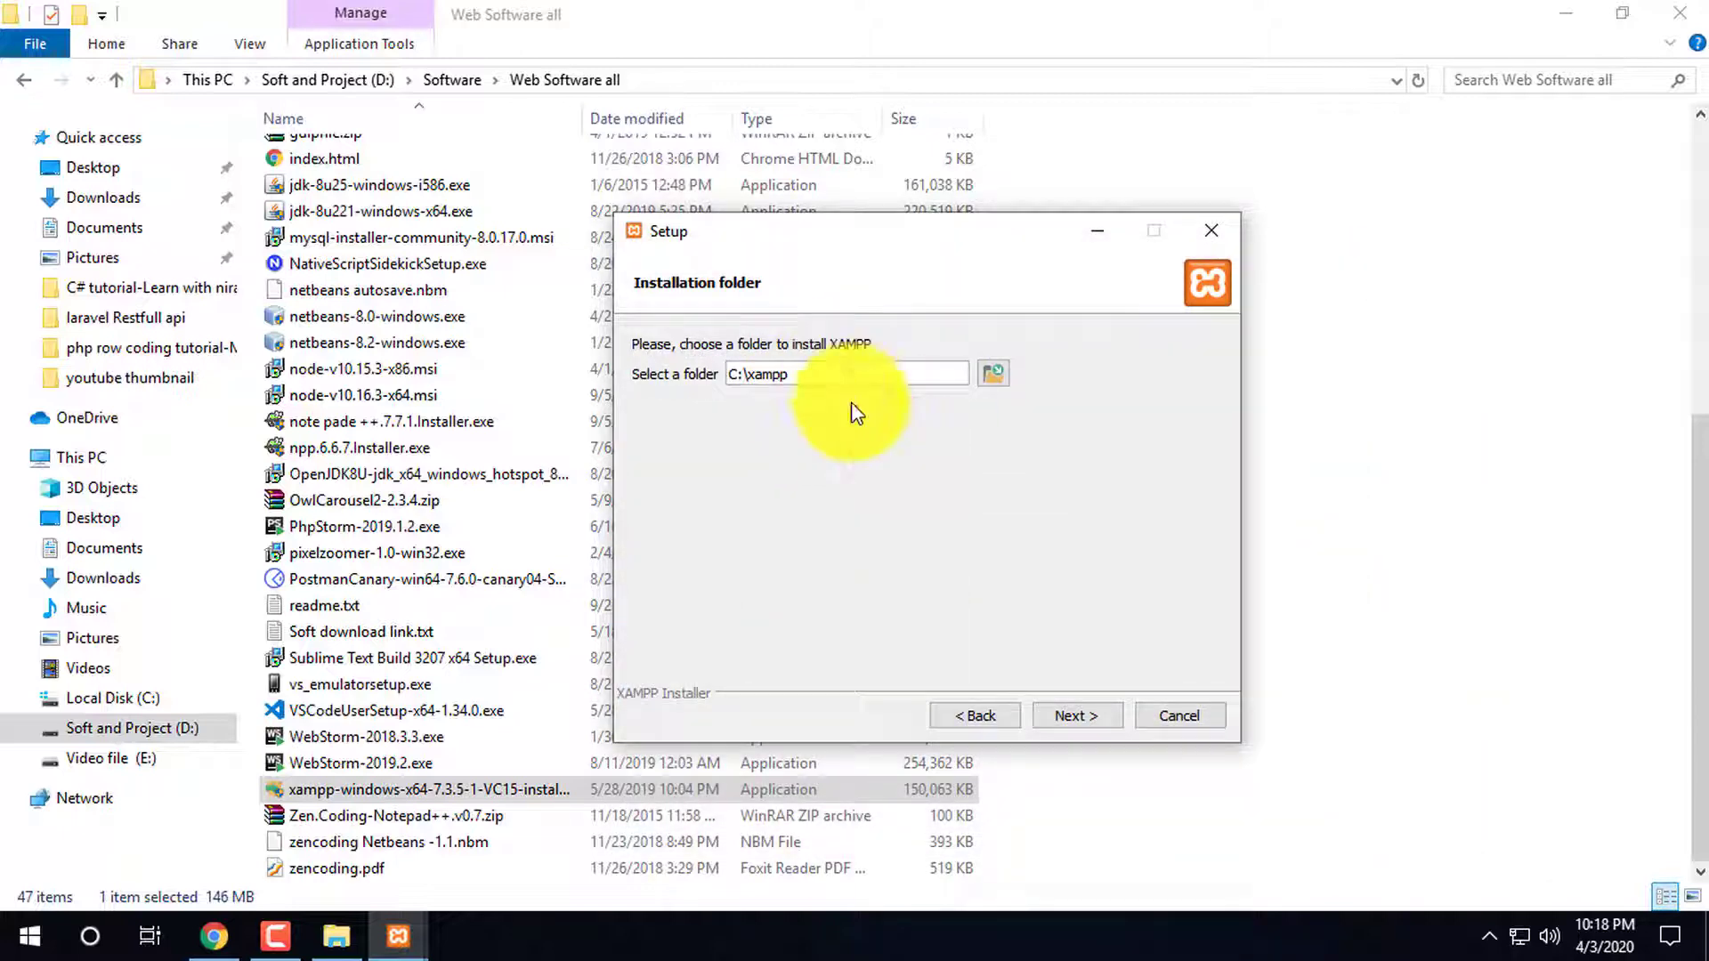
left_click(856, 432)
left_click(937, 554)
left_click(919, 464)
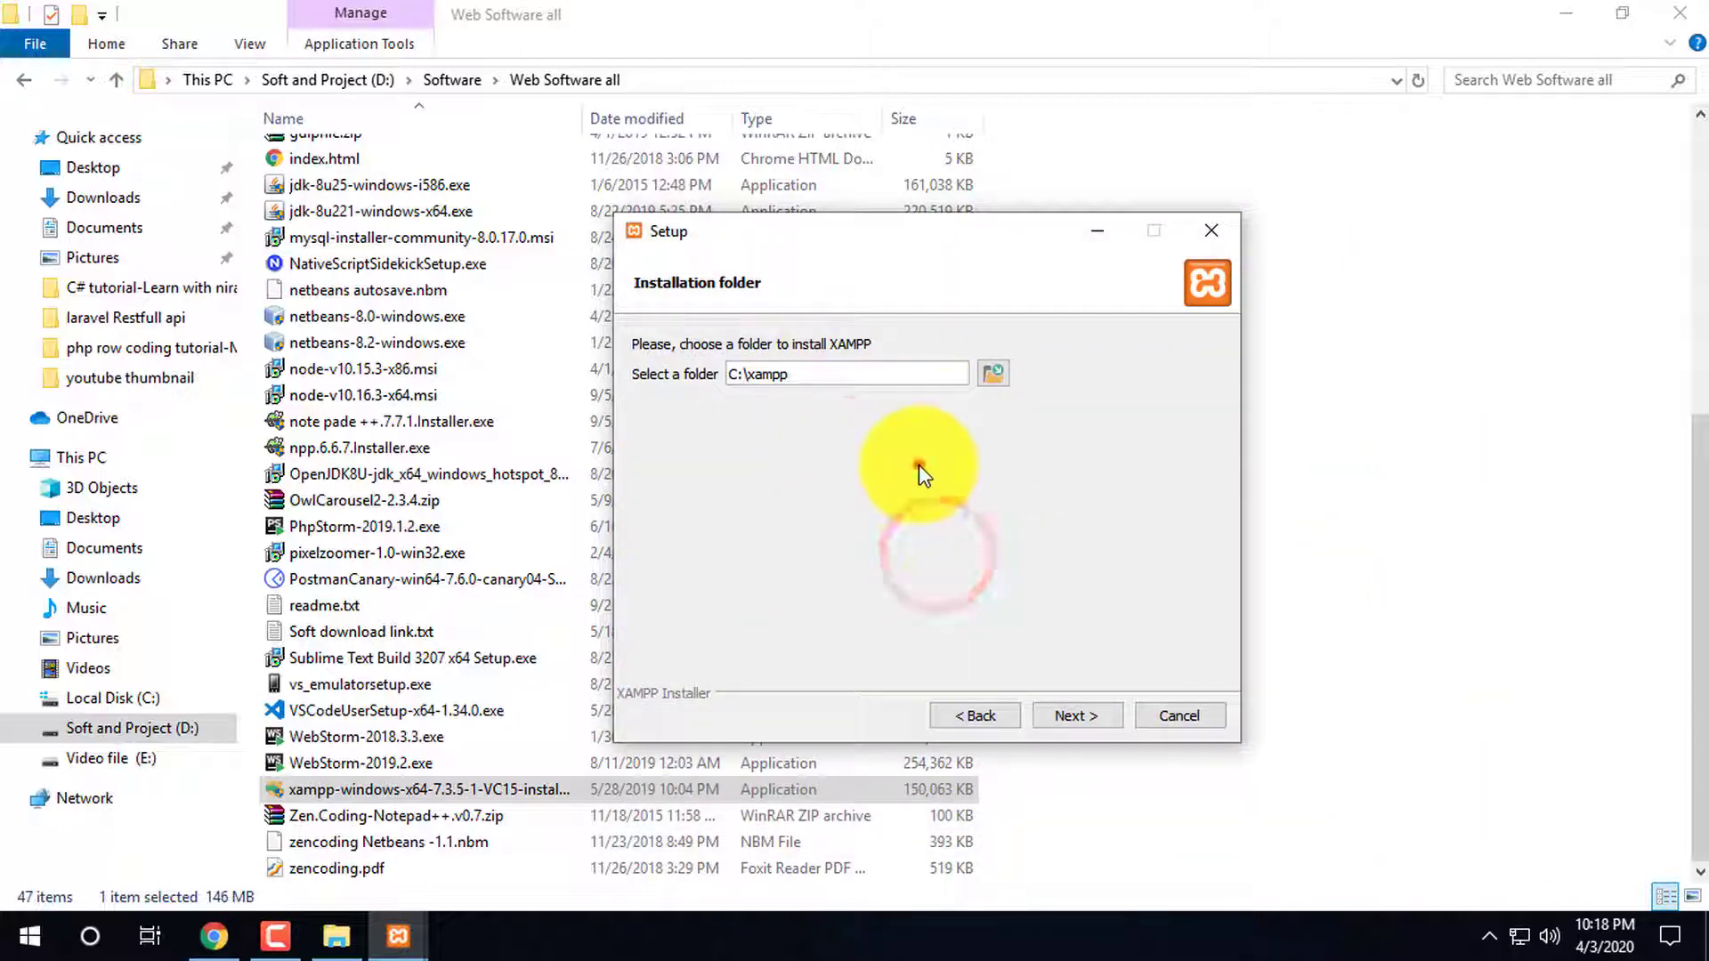
left_click(965, 434)
left_click(956, 436)
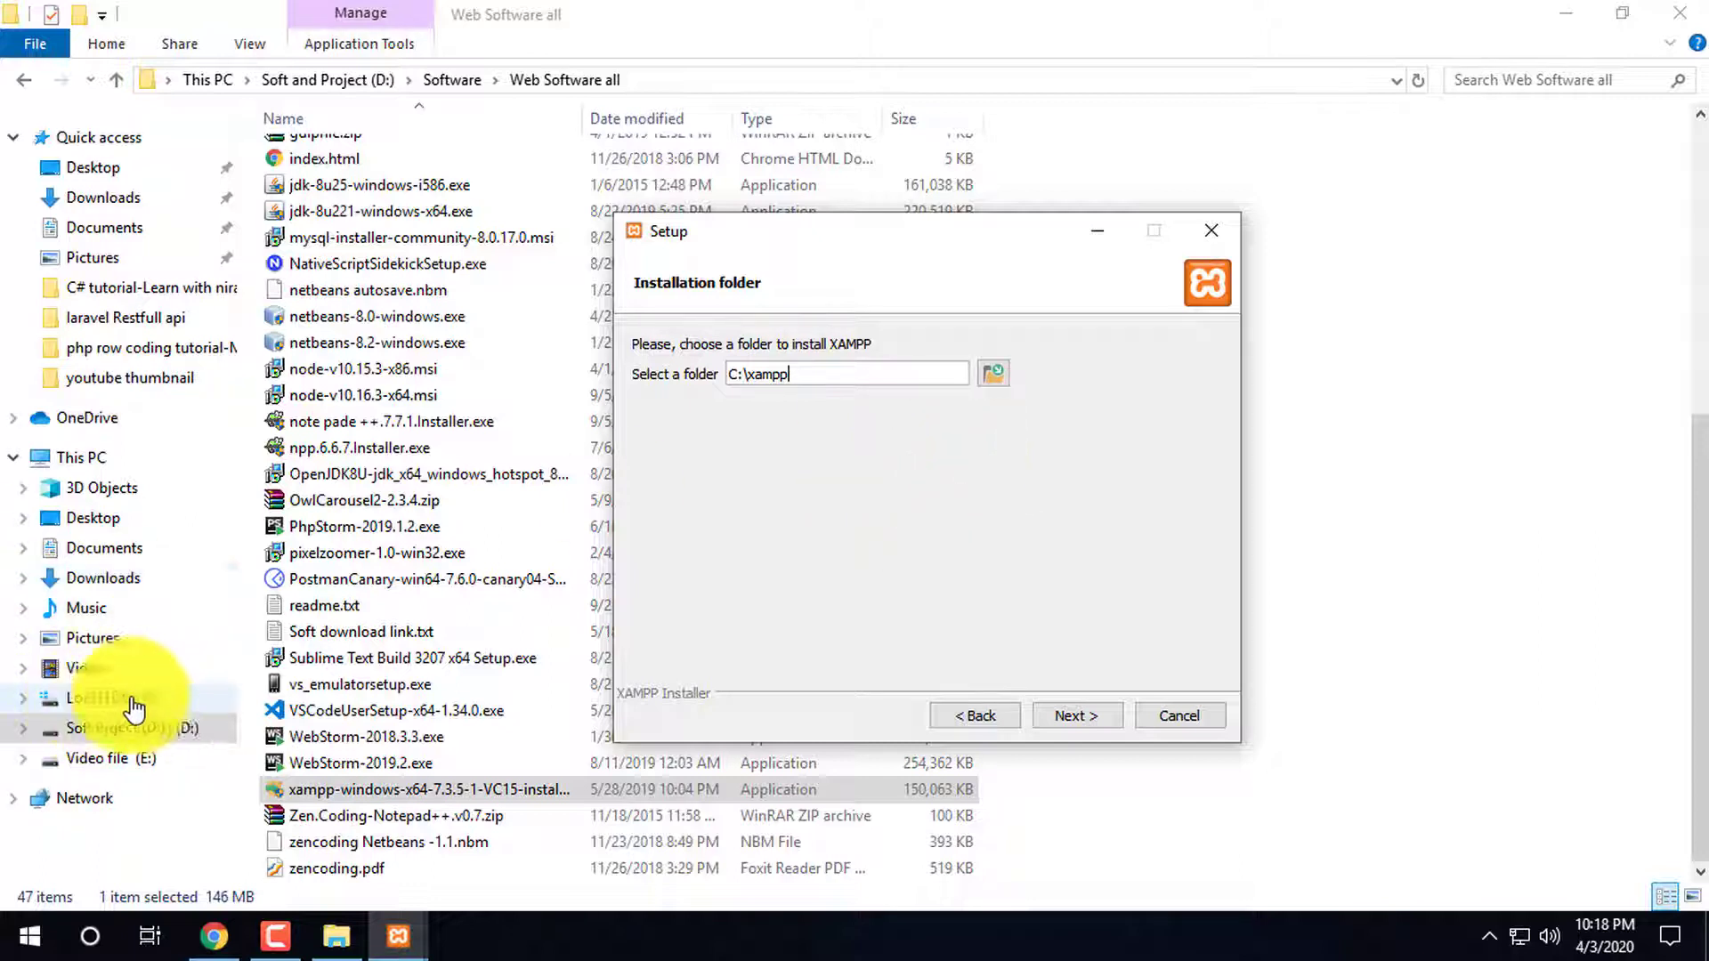
left_click(966, 241)
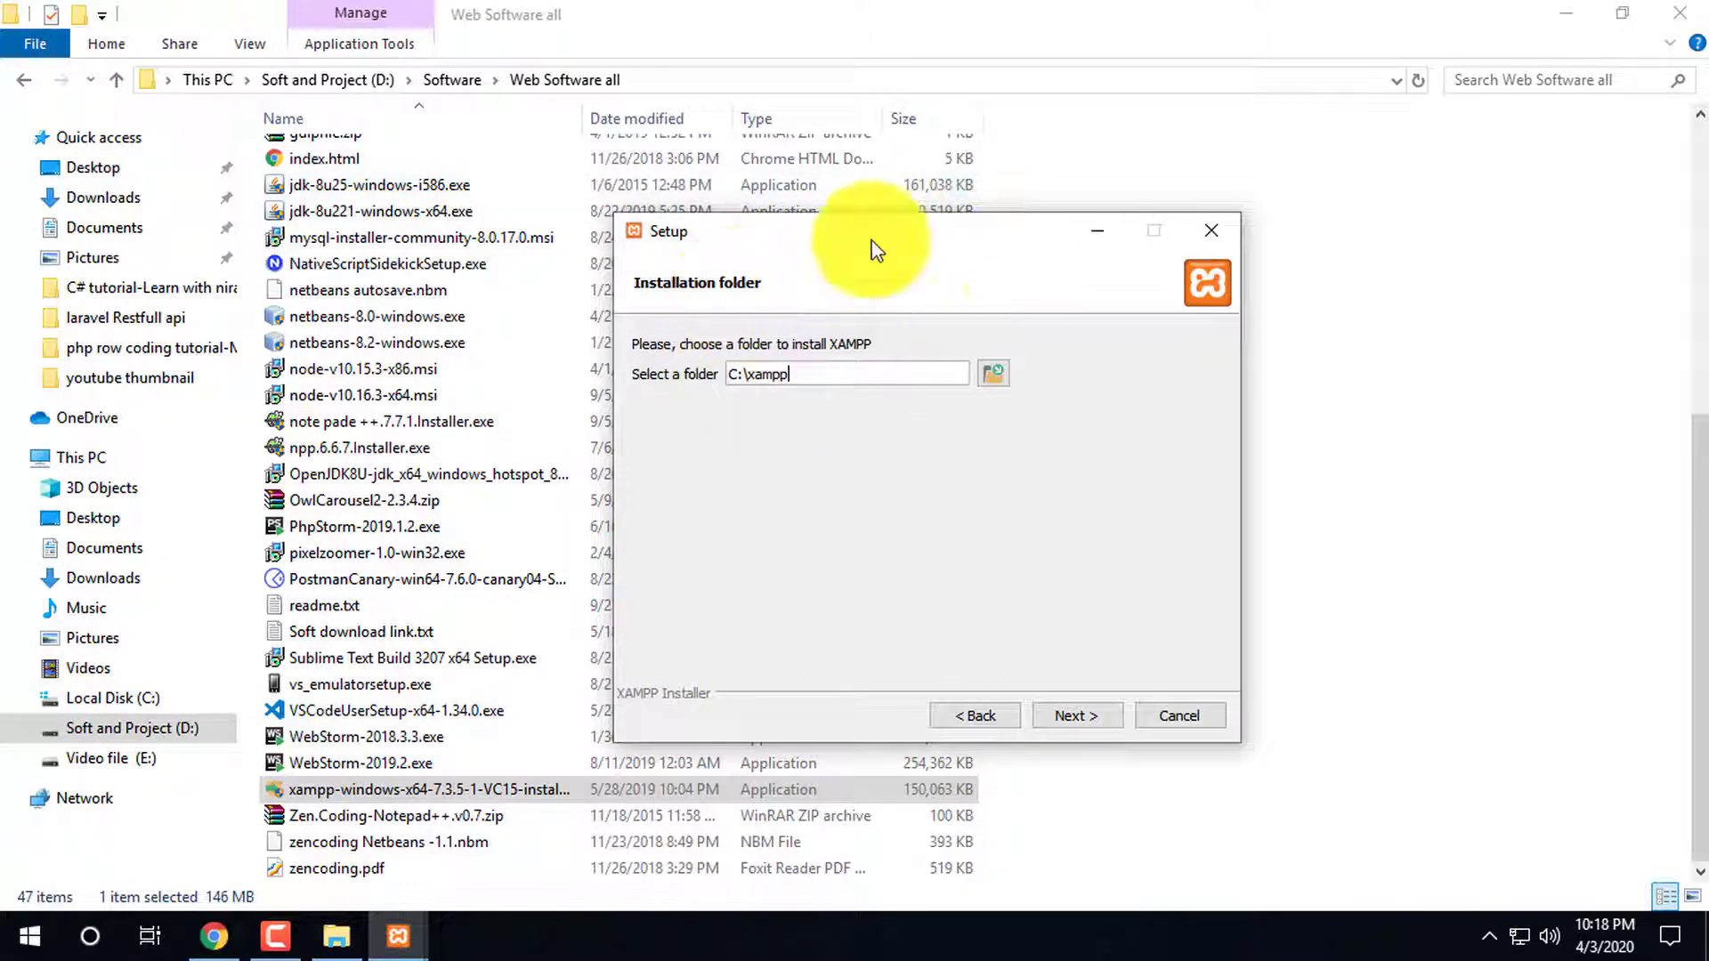
left_click(861, 591)
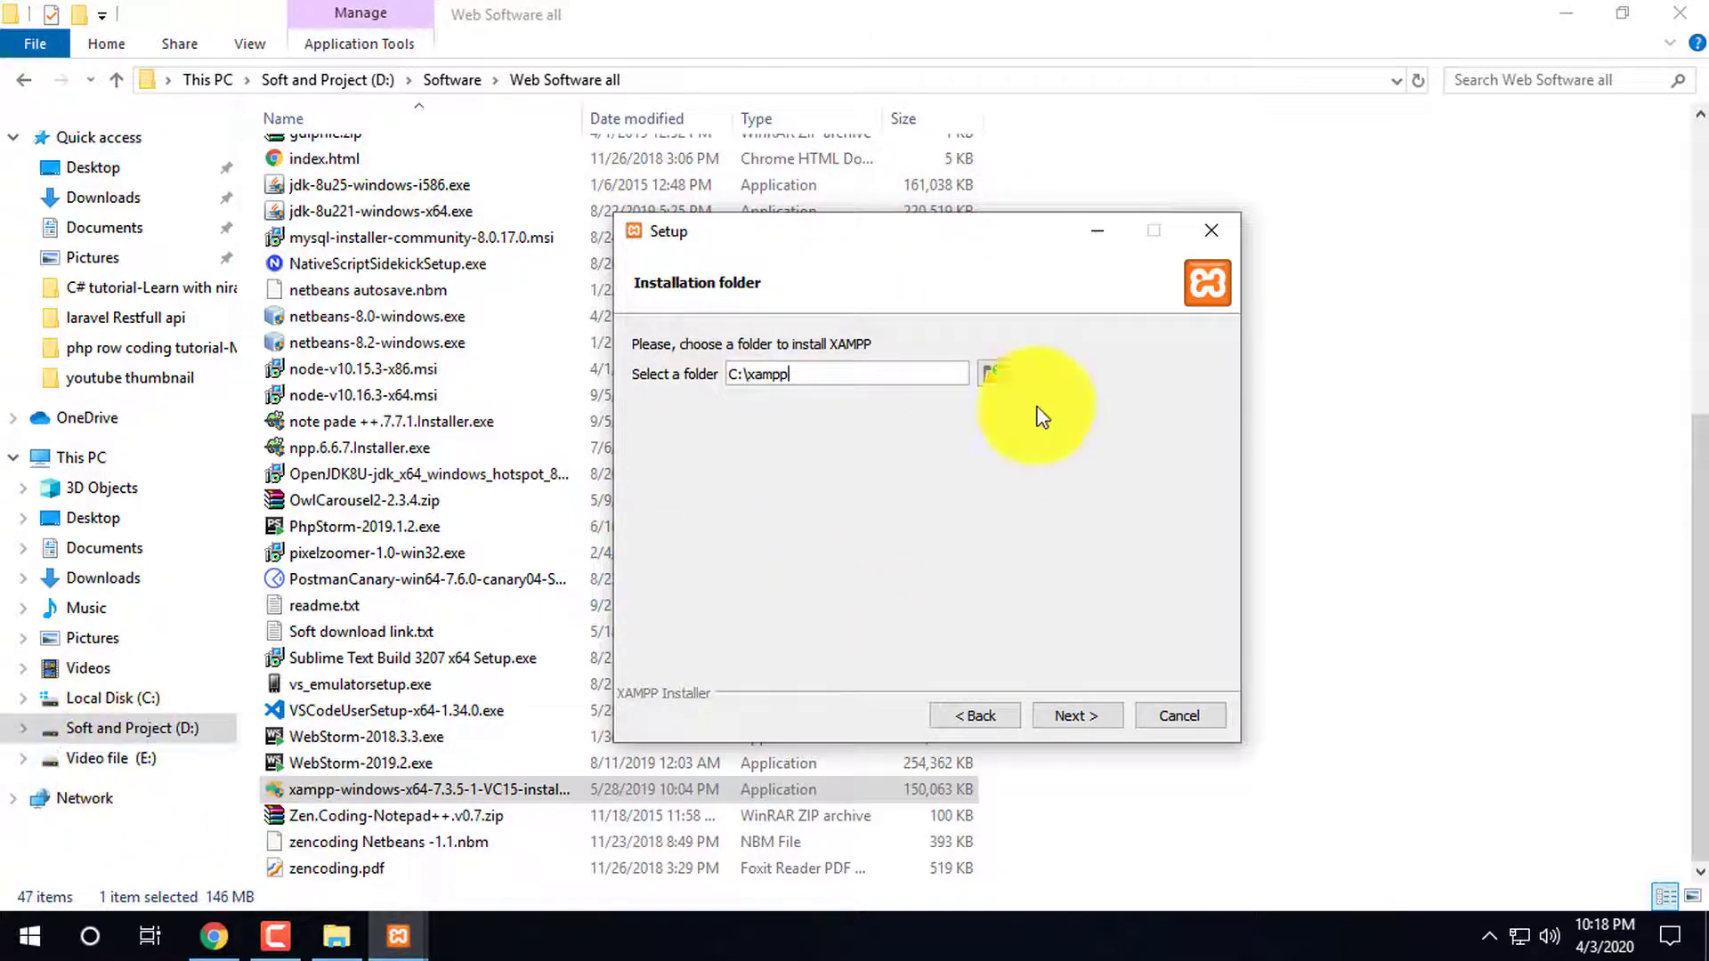
left_click(940, 260)
left_click(915, 519)
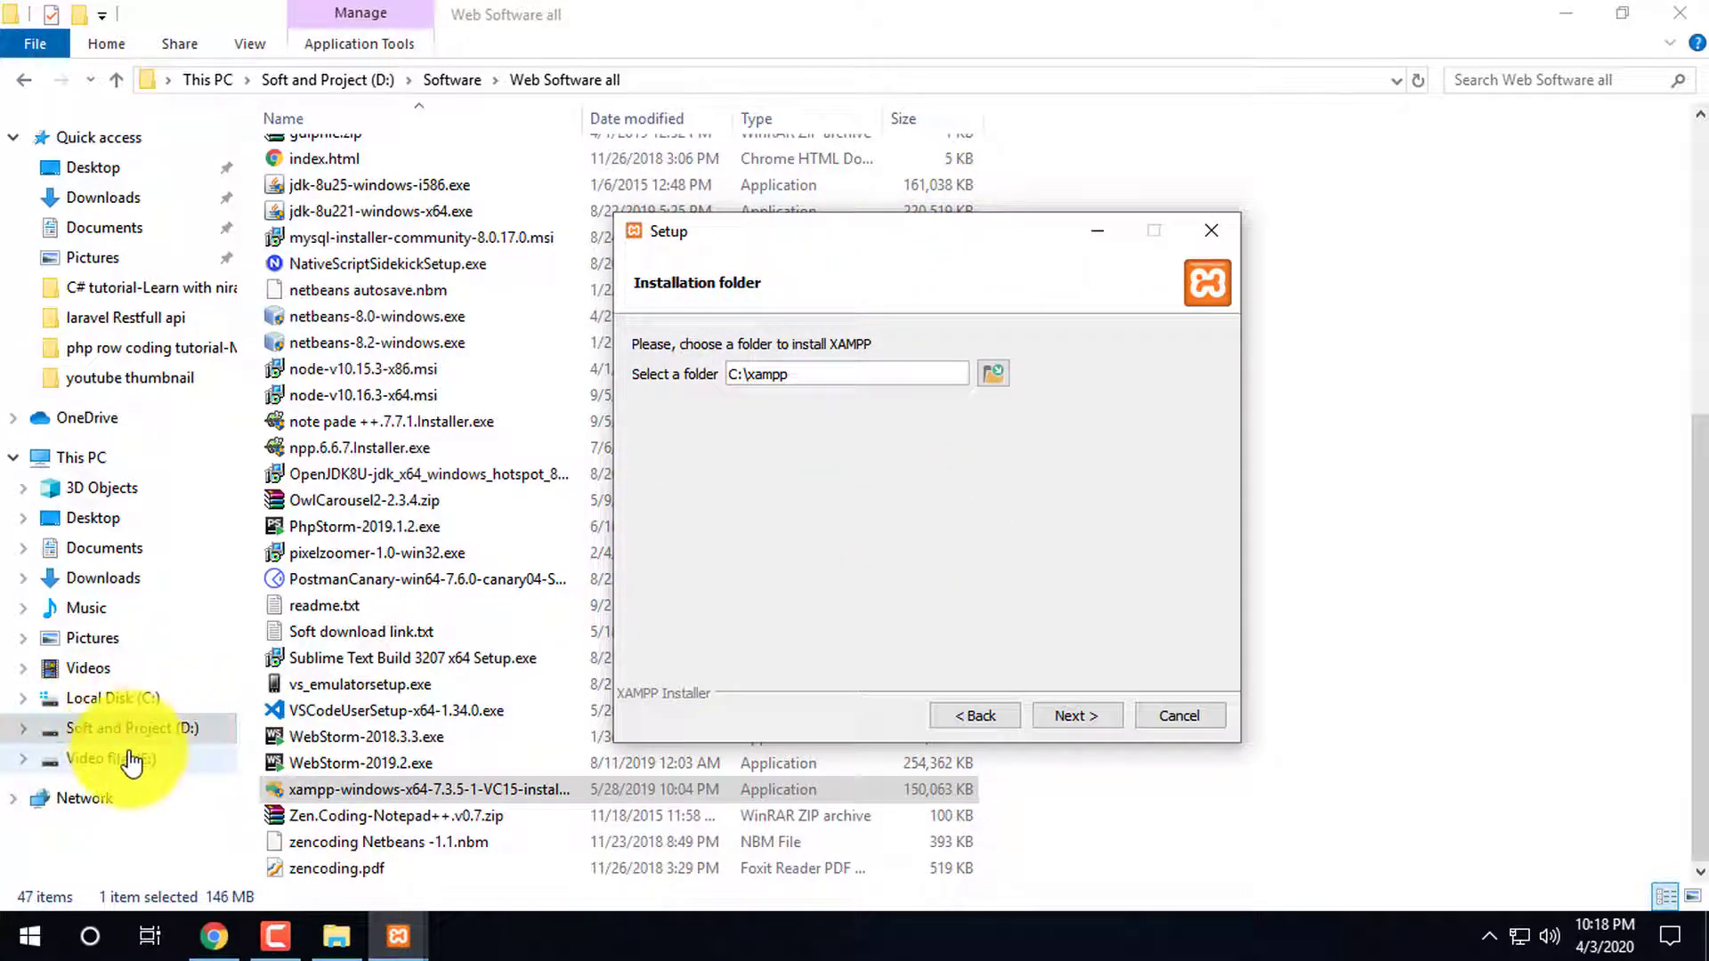
left_click(949, 564)
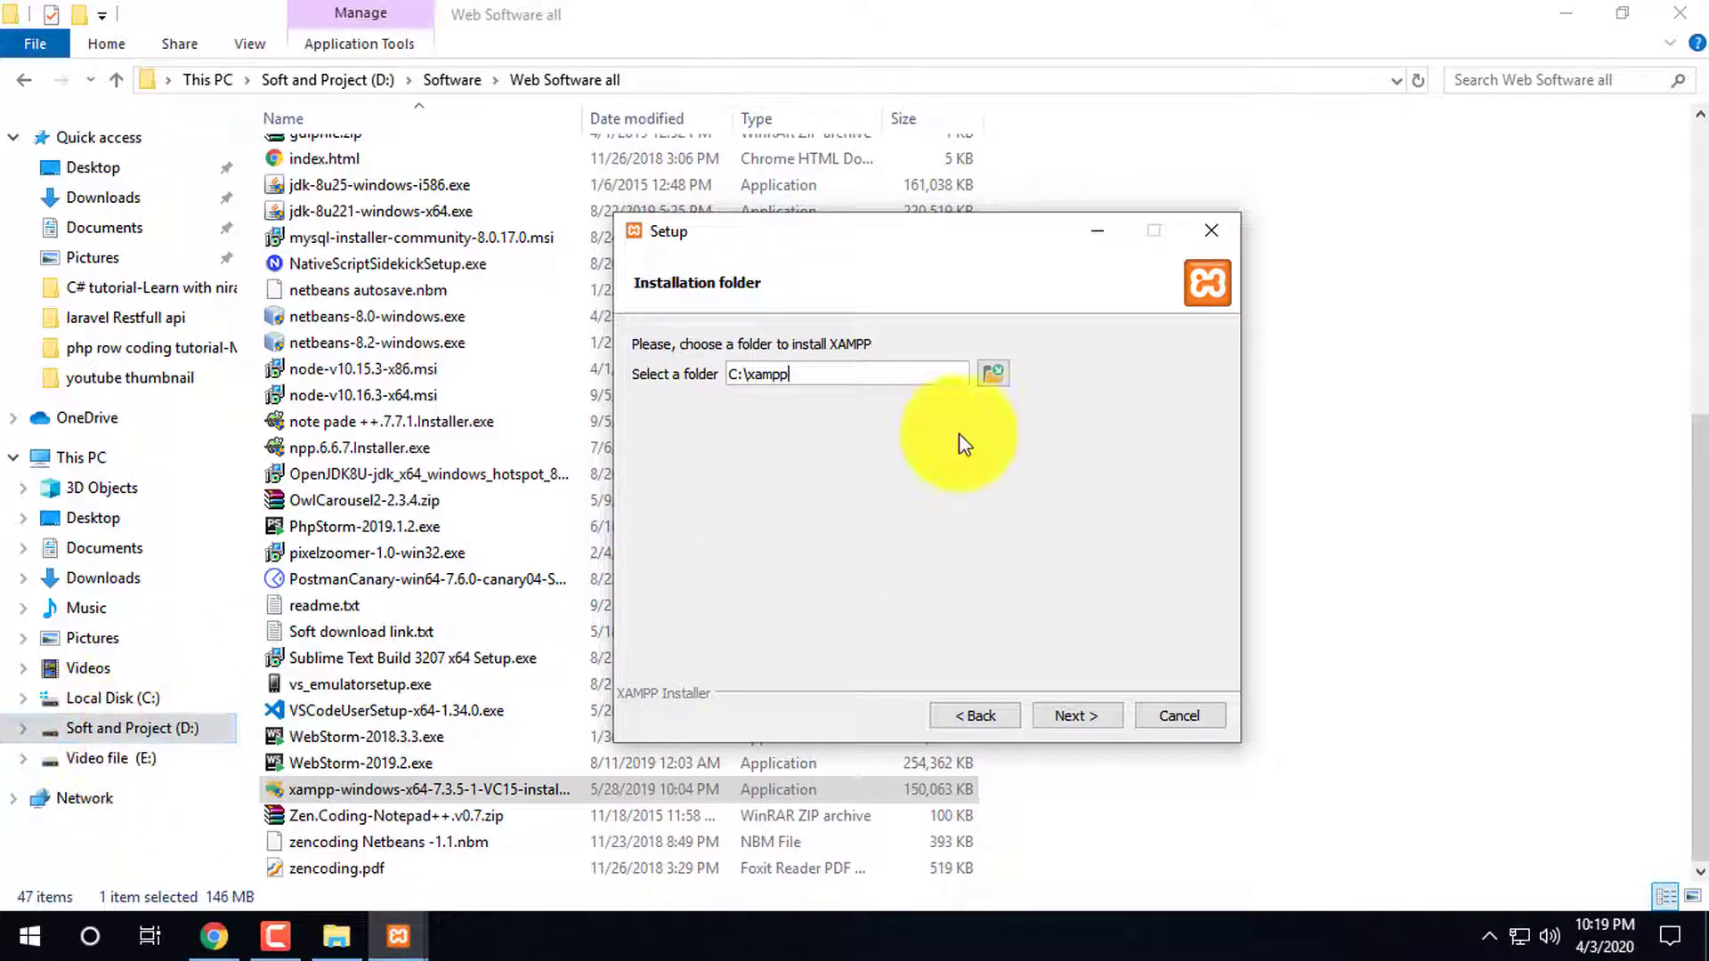
Browse for the installation folder and create a new folder named xamp on the Soft and Project (D:) drive
left_click(997, 374)
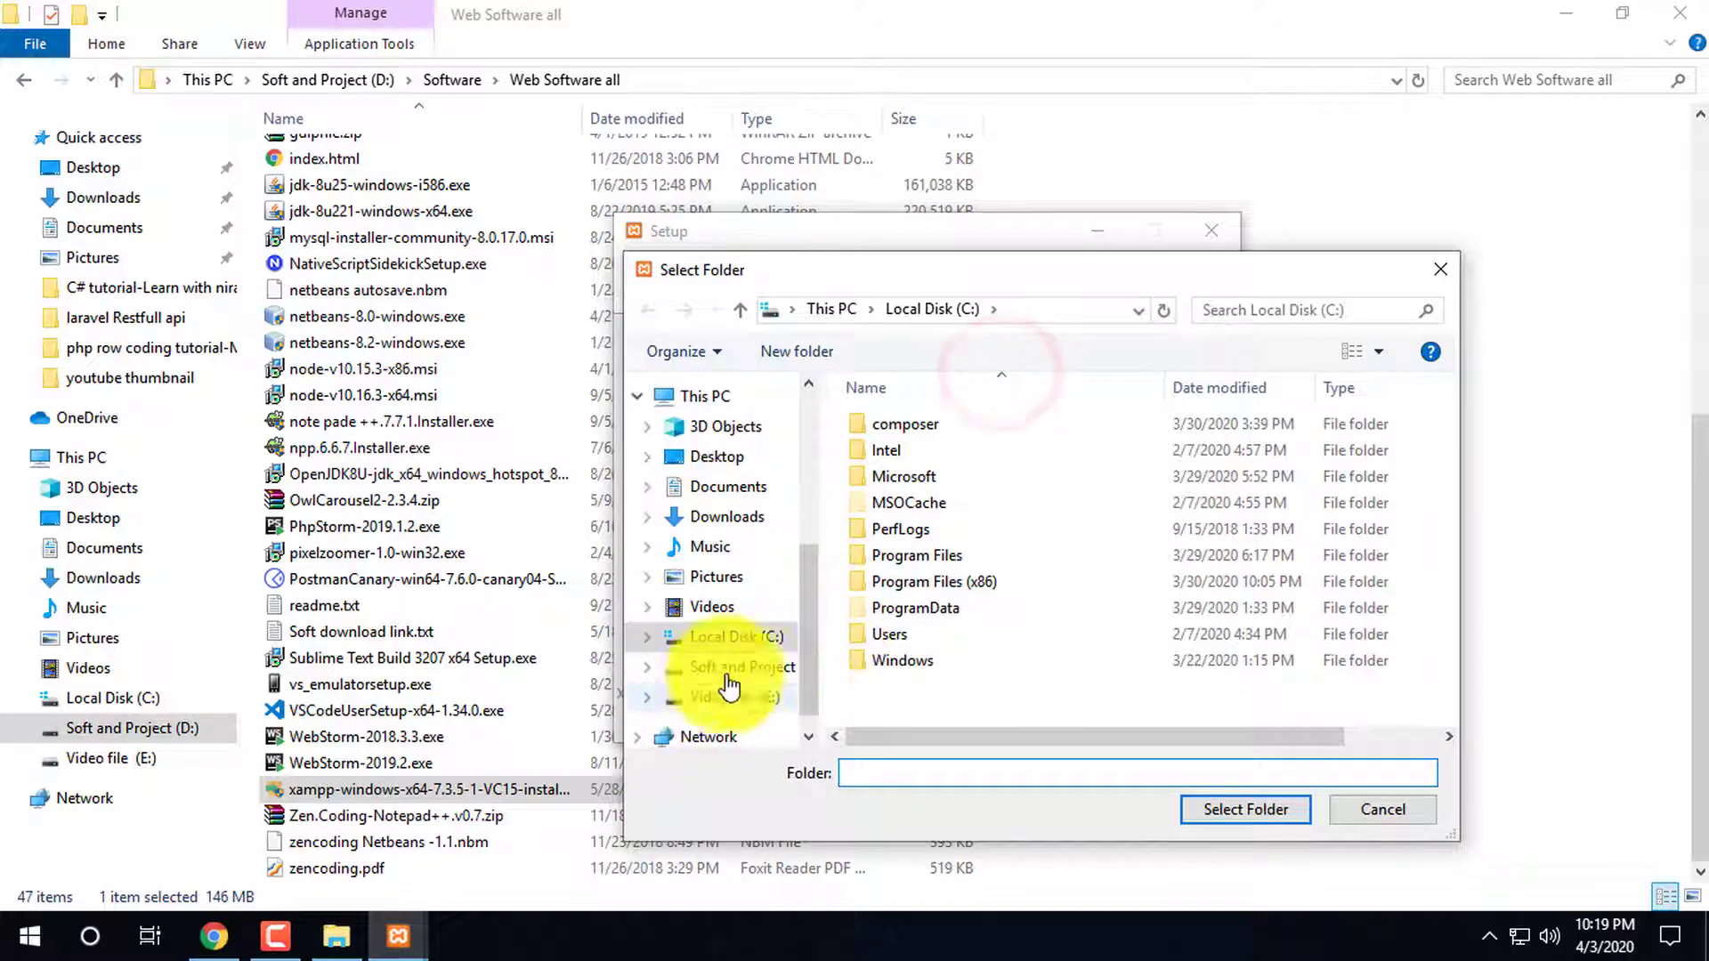
left_click(739, 666)
scroll(1041, 534, "down", 4)
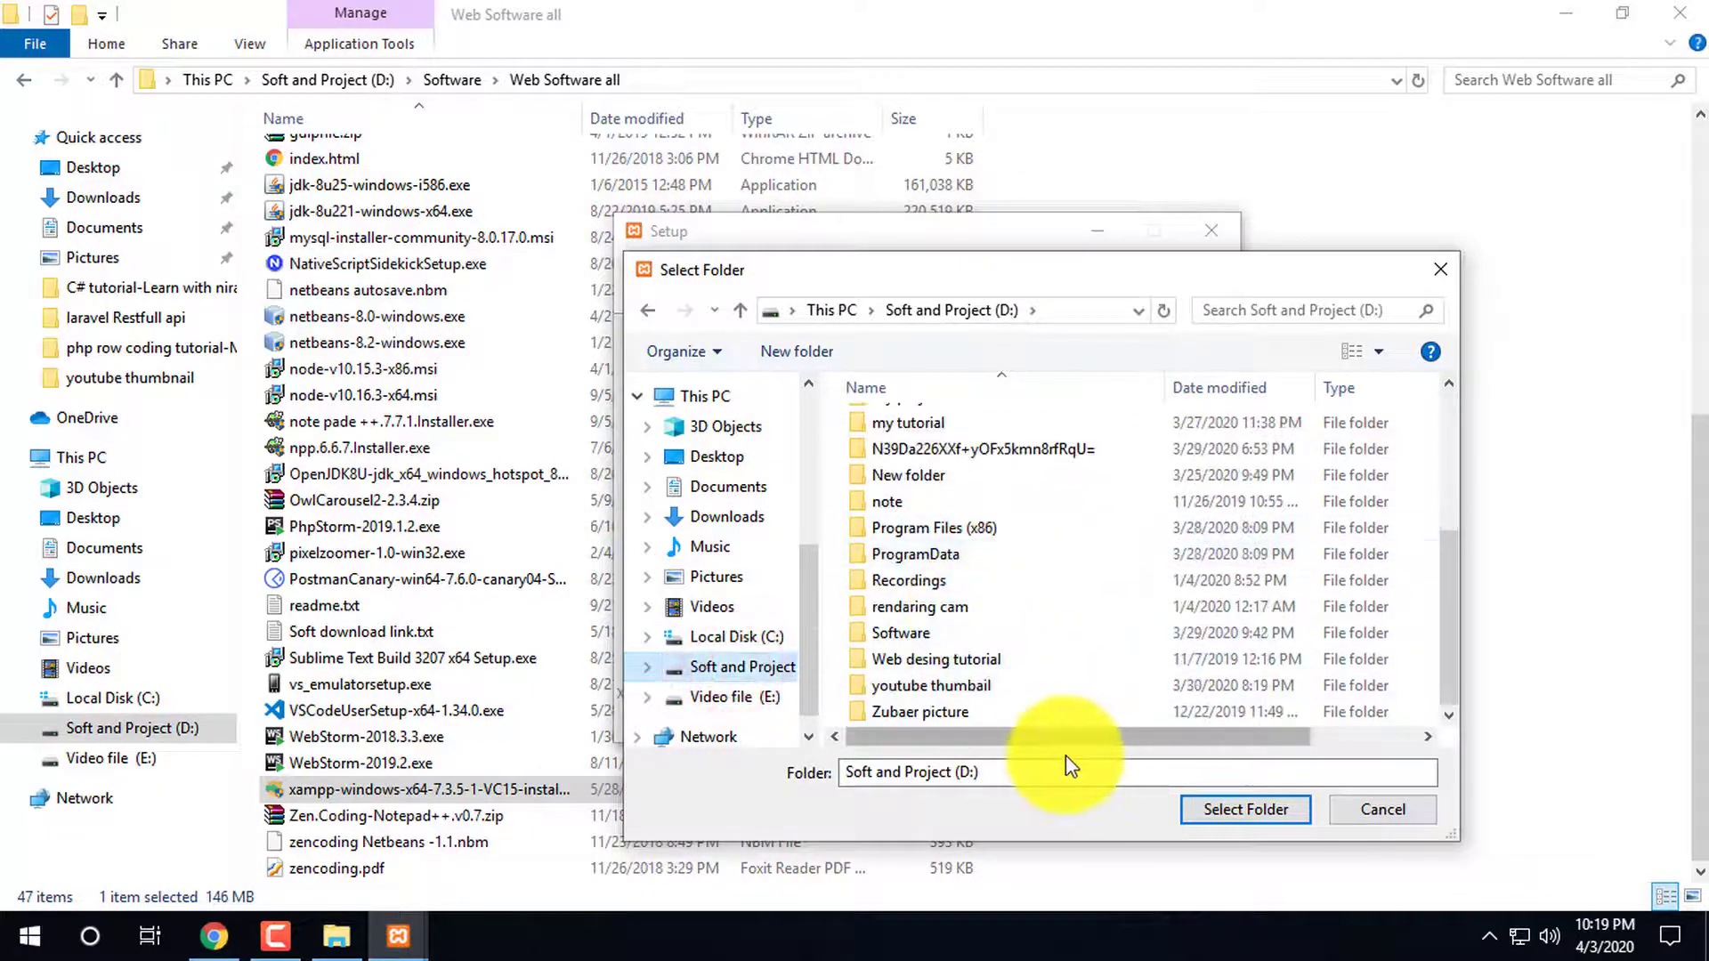
left_click(1268, 814)
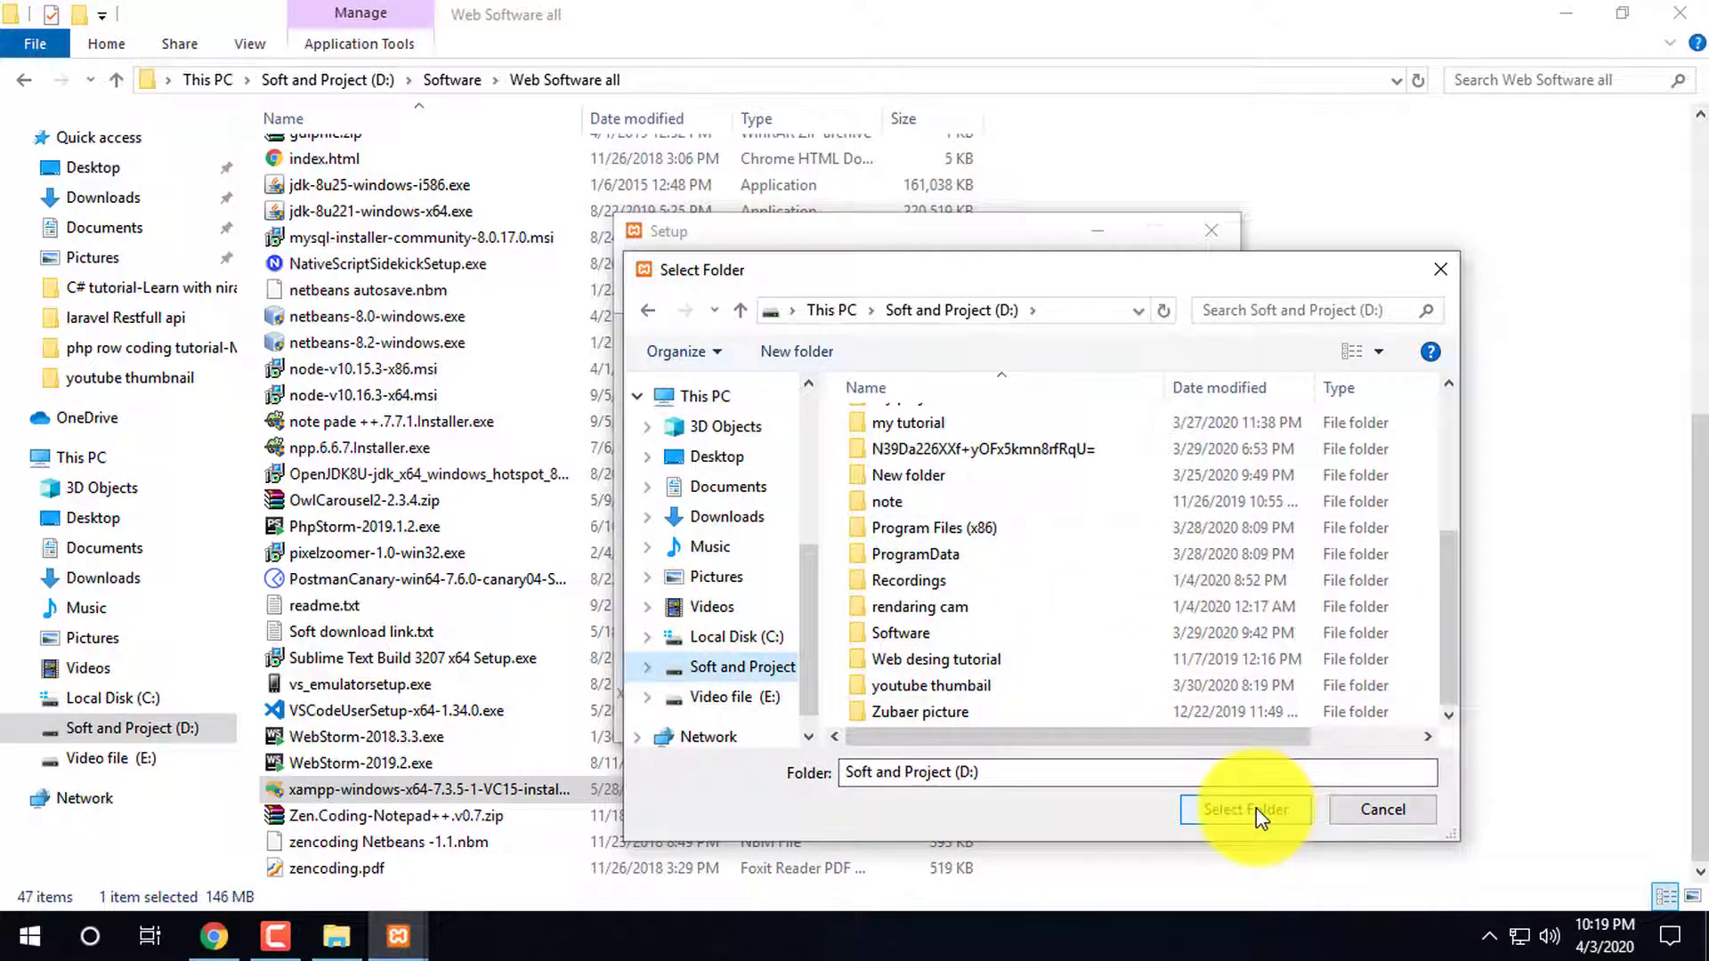
left_click(817, 356)
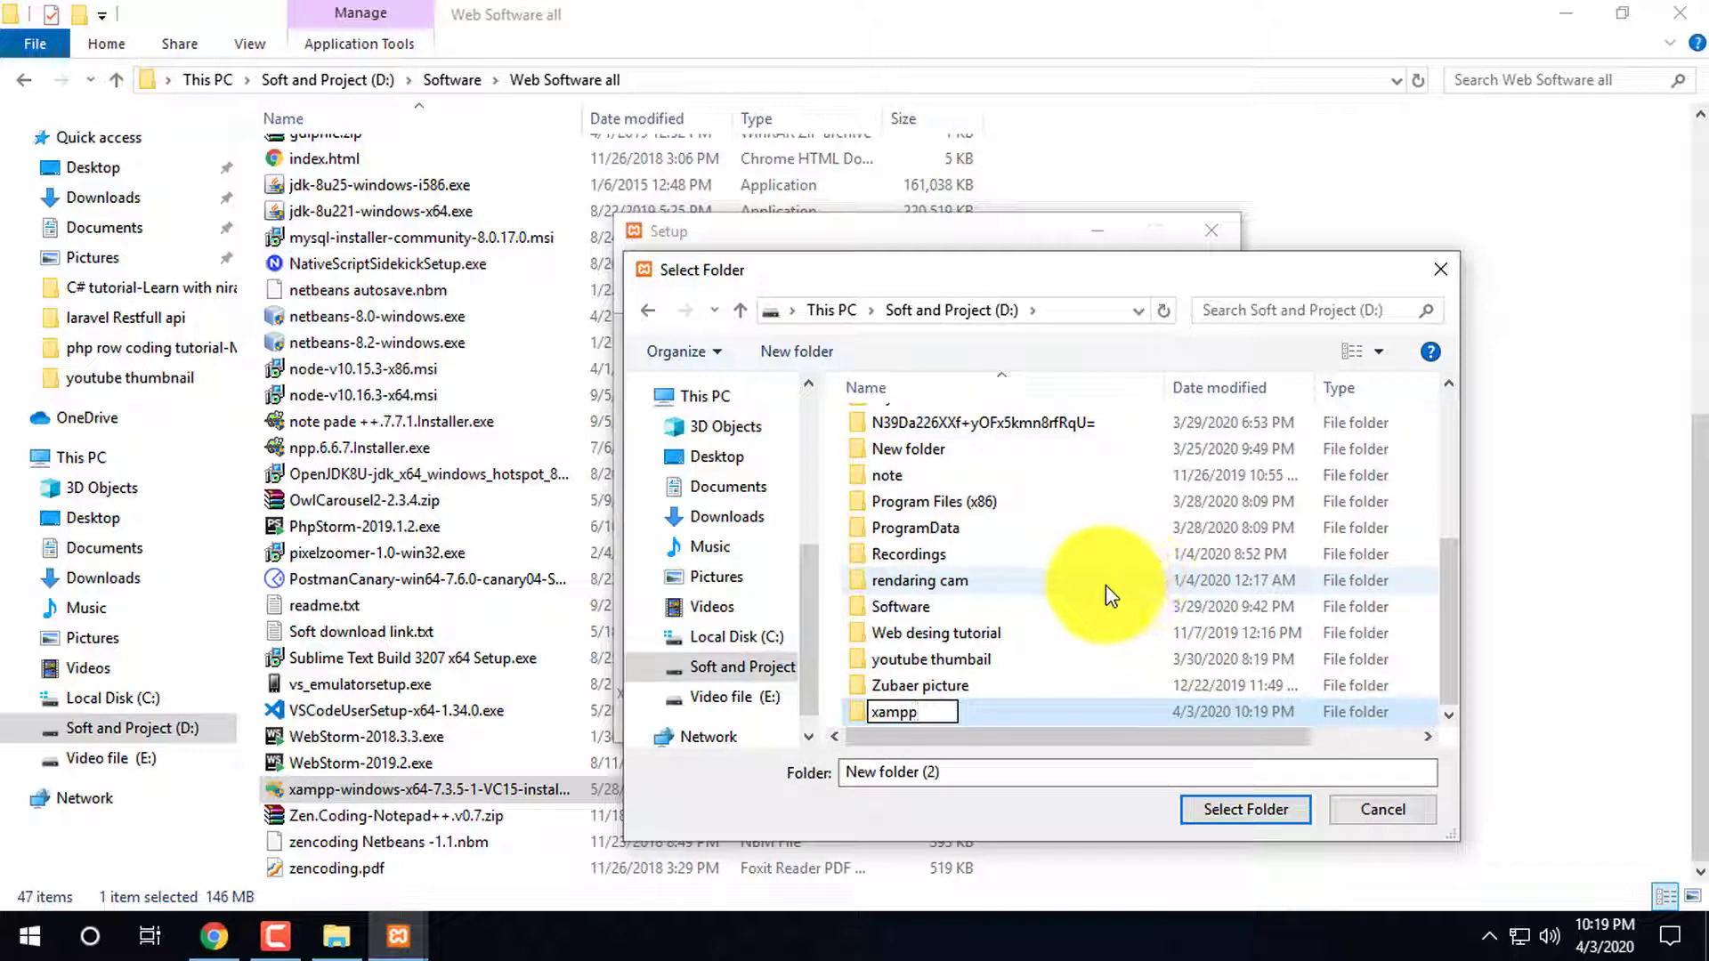
type("xampp")
key("BackSpace")
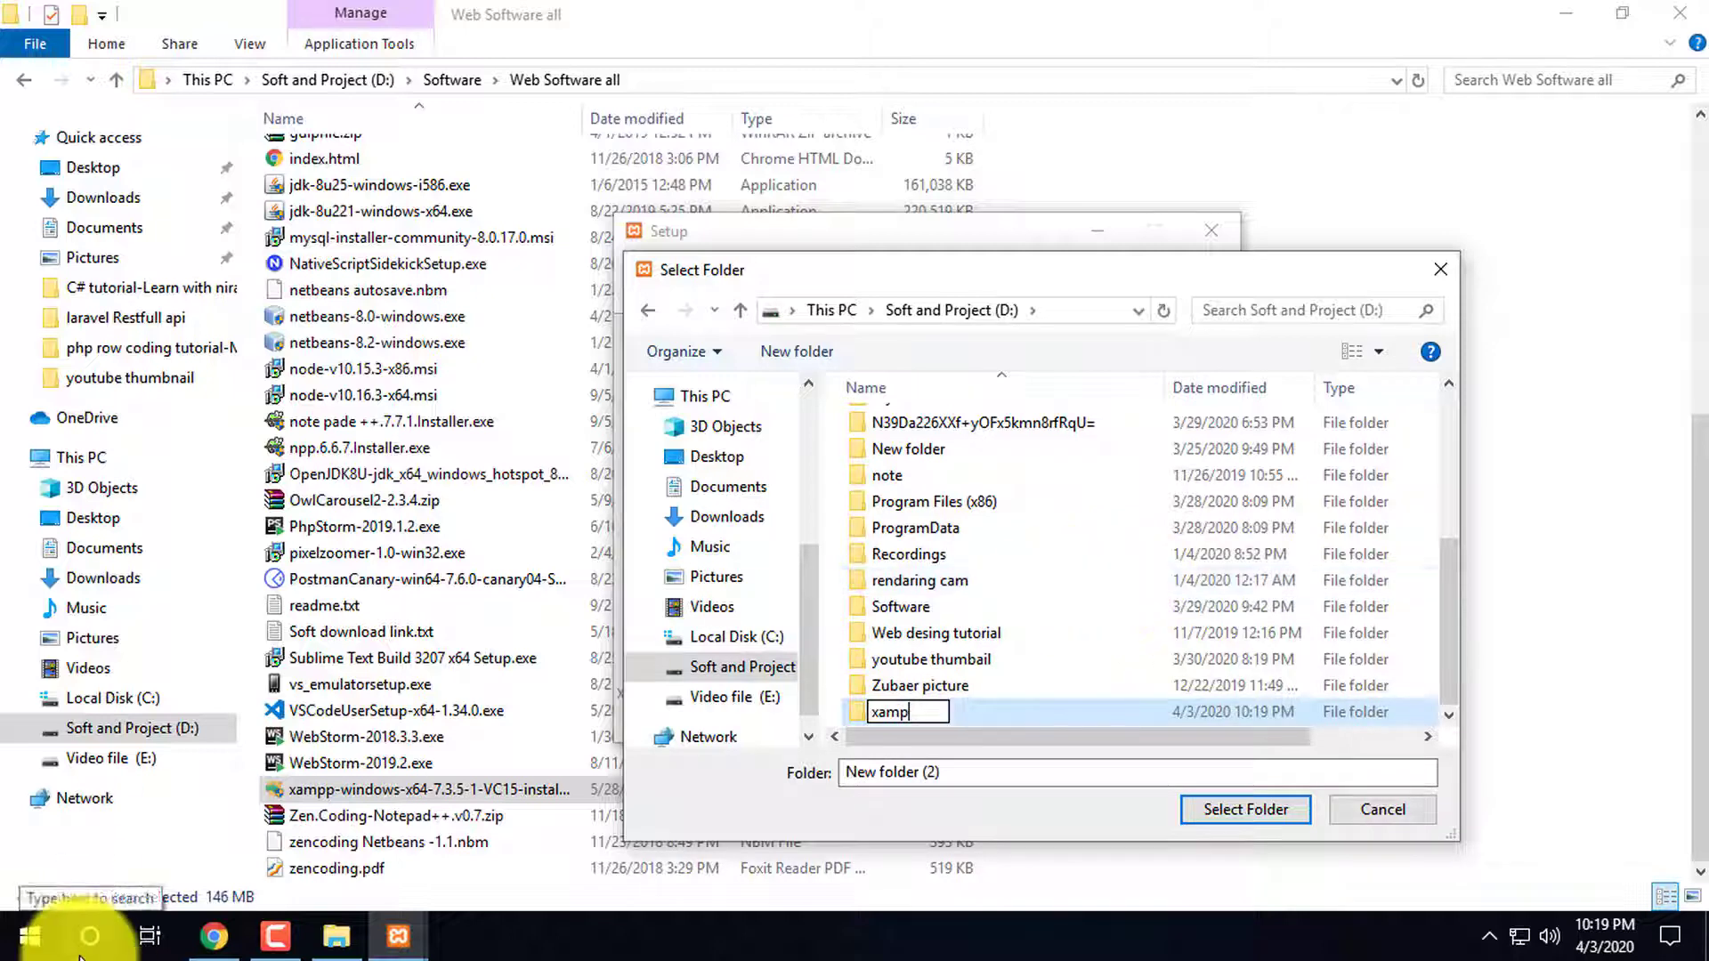
left_click_drag(857, 270, 974, 278)
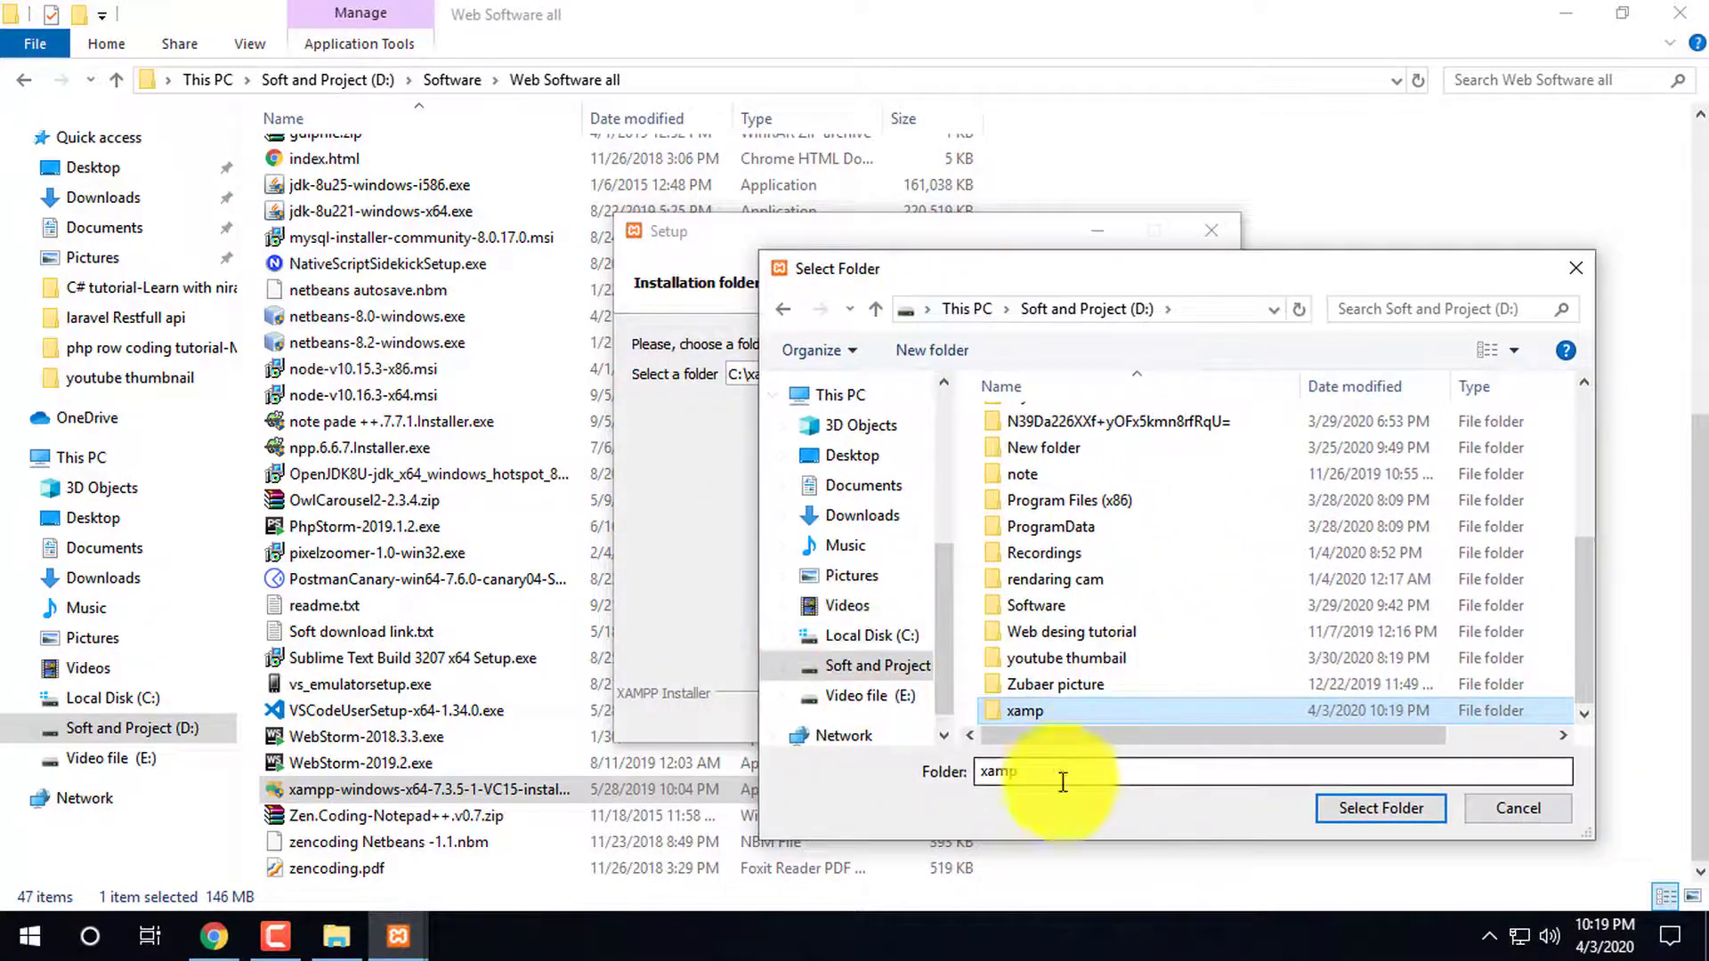
Rename the new folder xampp and choose it as the XAMPP installation folder
right_click(1037, 711)
left_click(1109, 854)
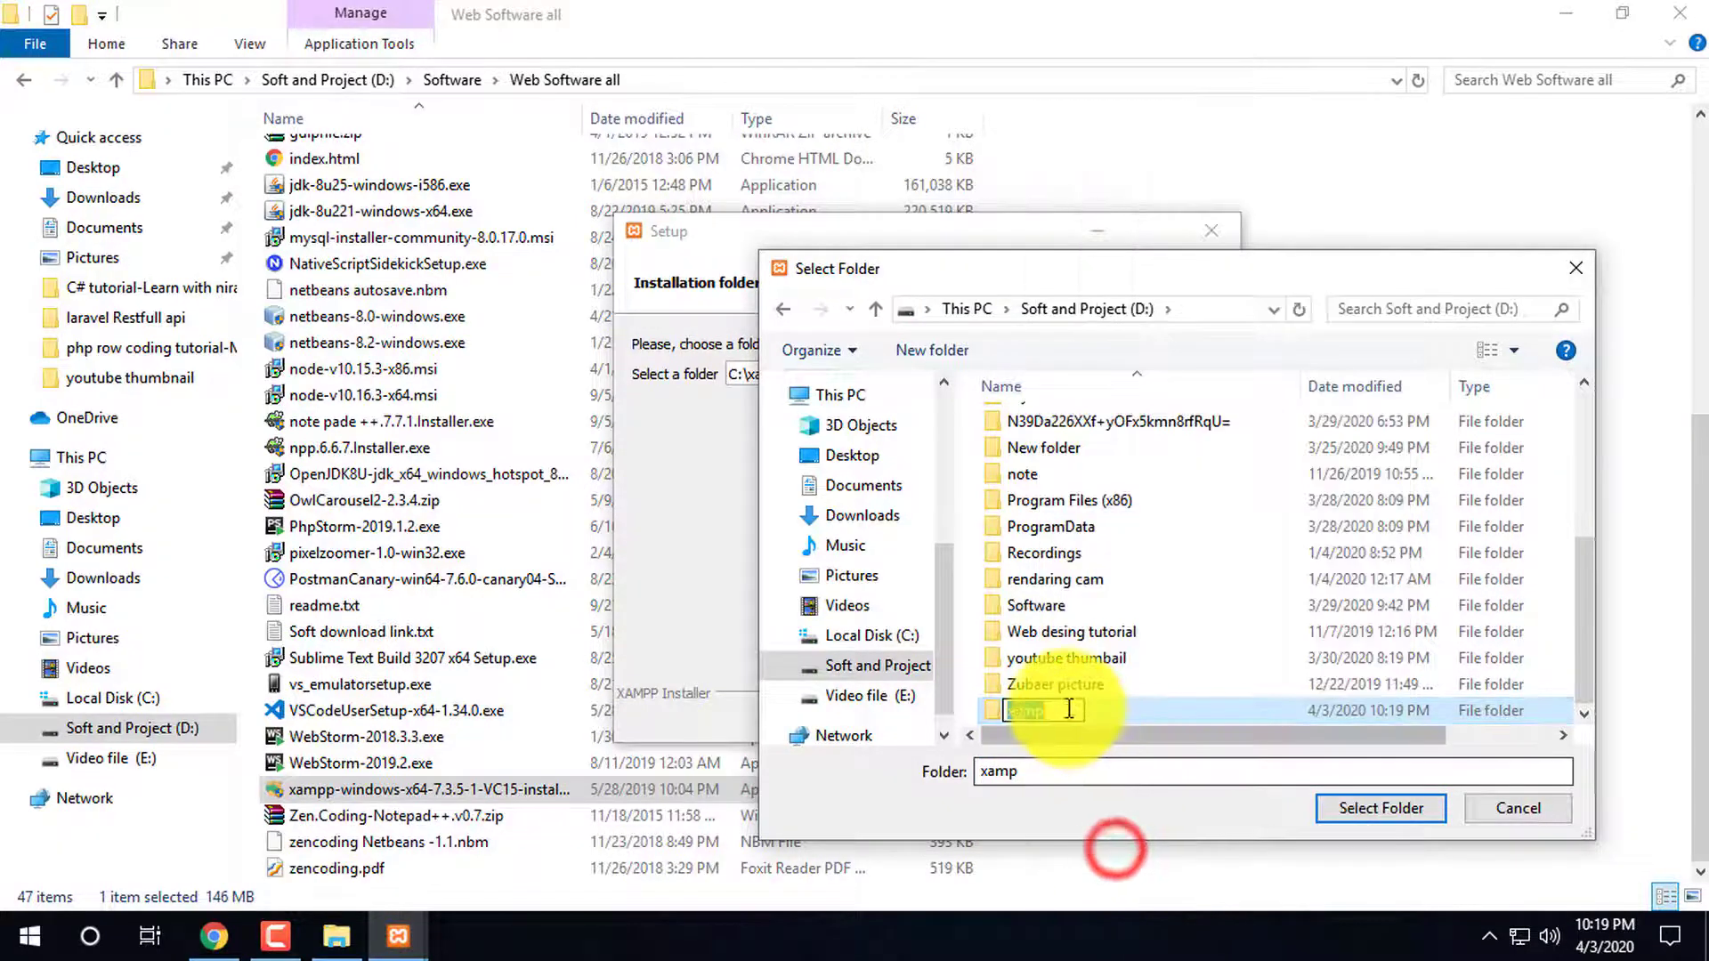
left_click(1068, 710)
type("p")
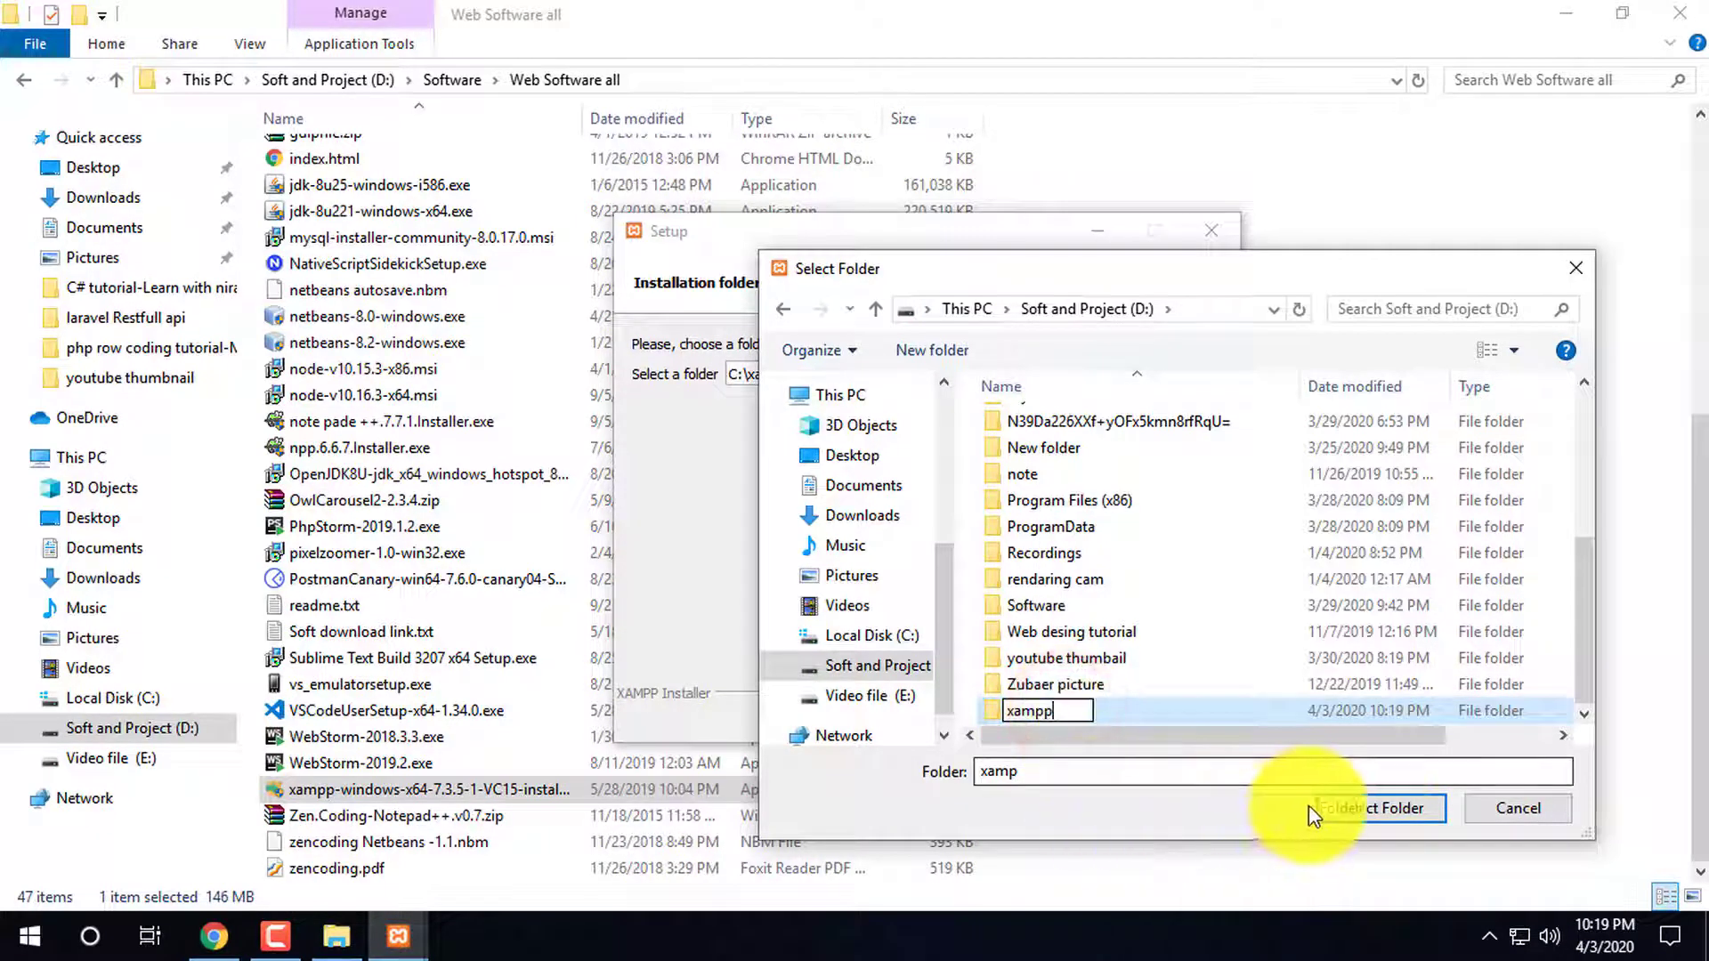
left_click(1376, 810)
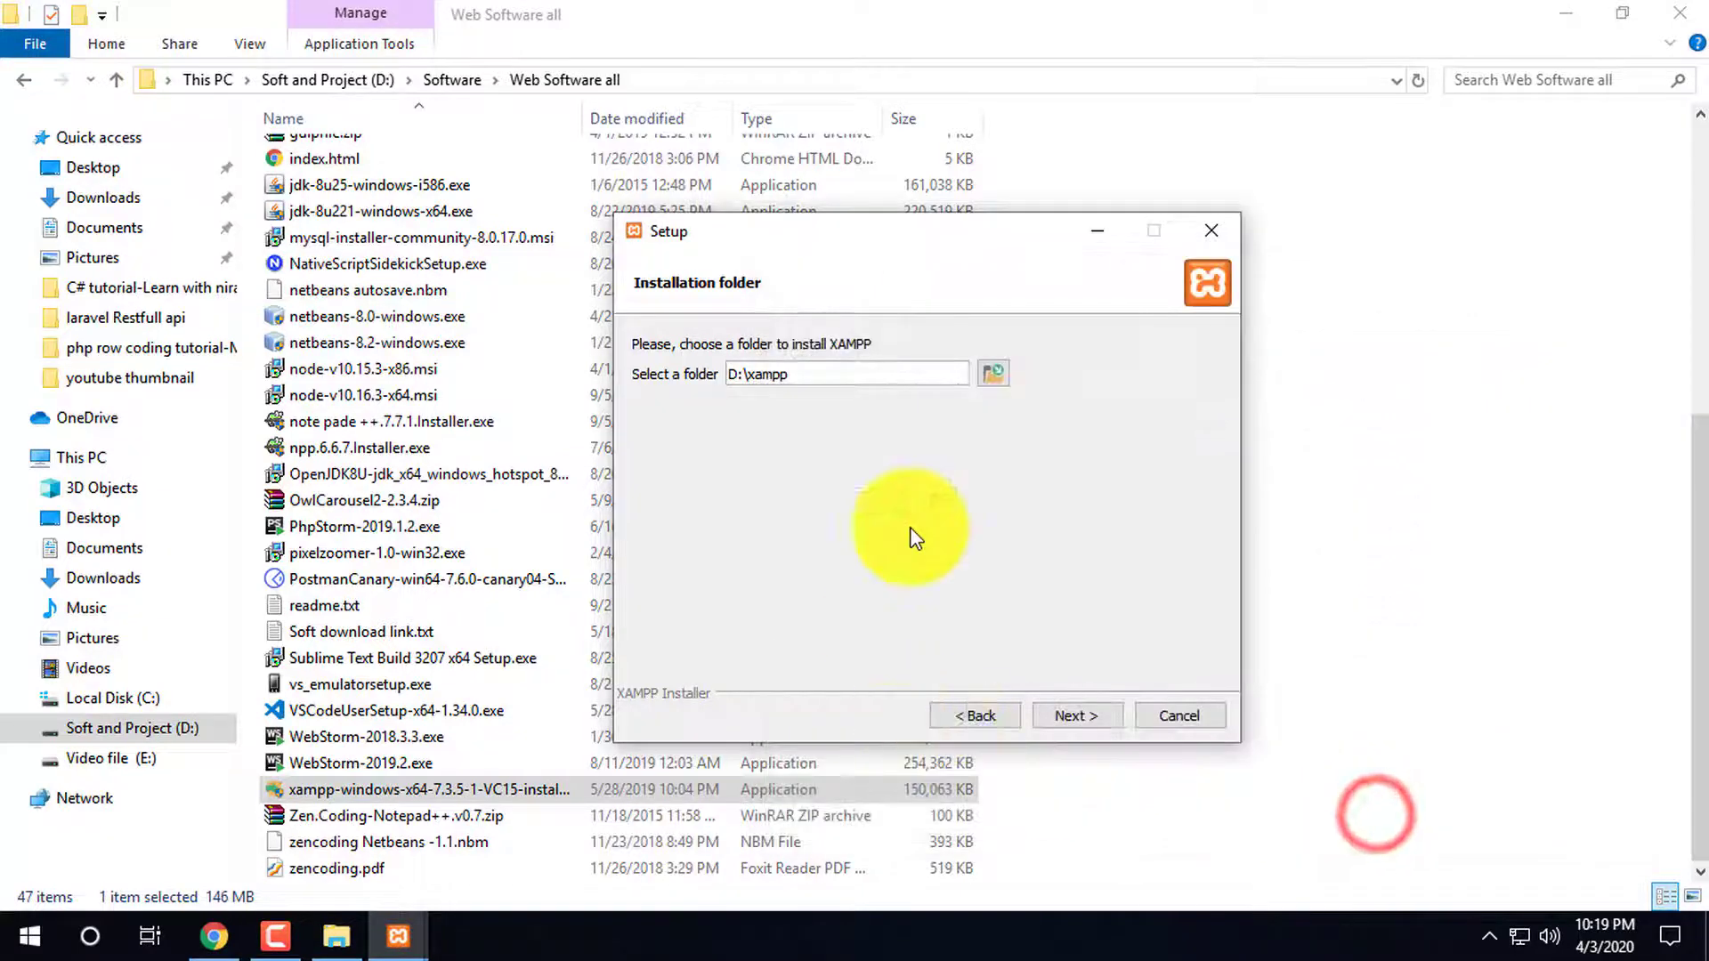
Accept the installation folder, proceed past the Bitnami for XAMPP page and start the installation from the Ready to Install page
left_click(1091, 719)
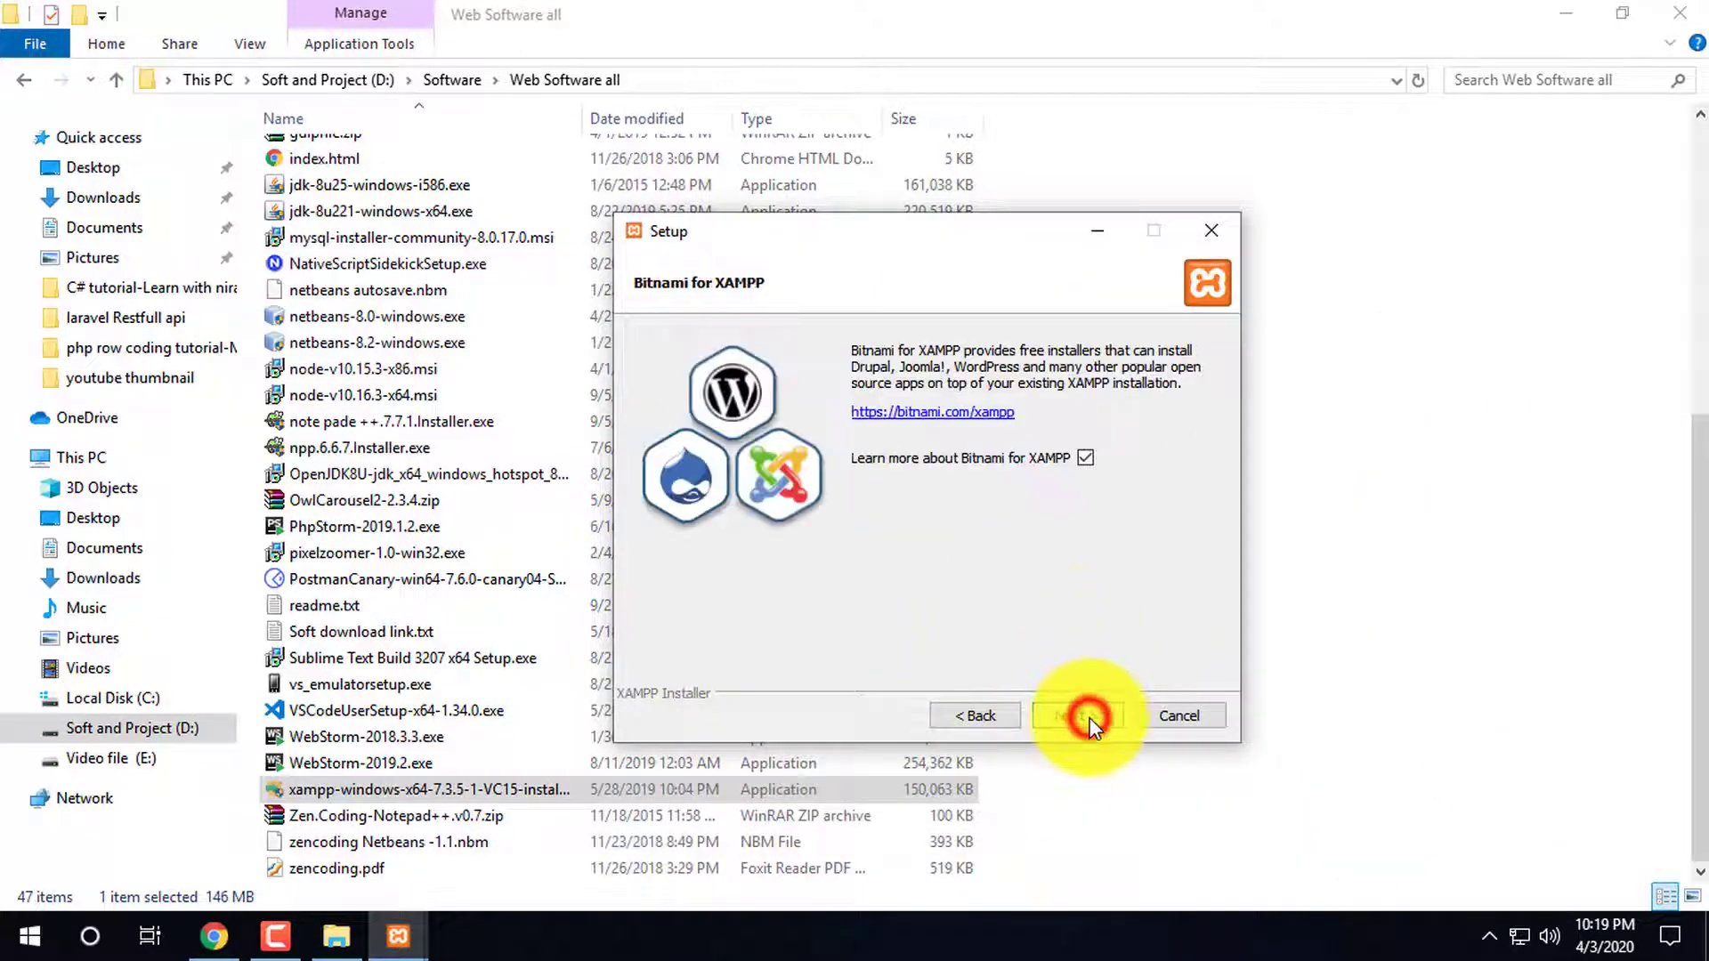
left_click(1092, 720)
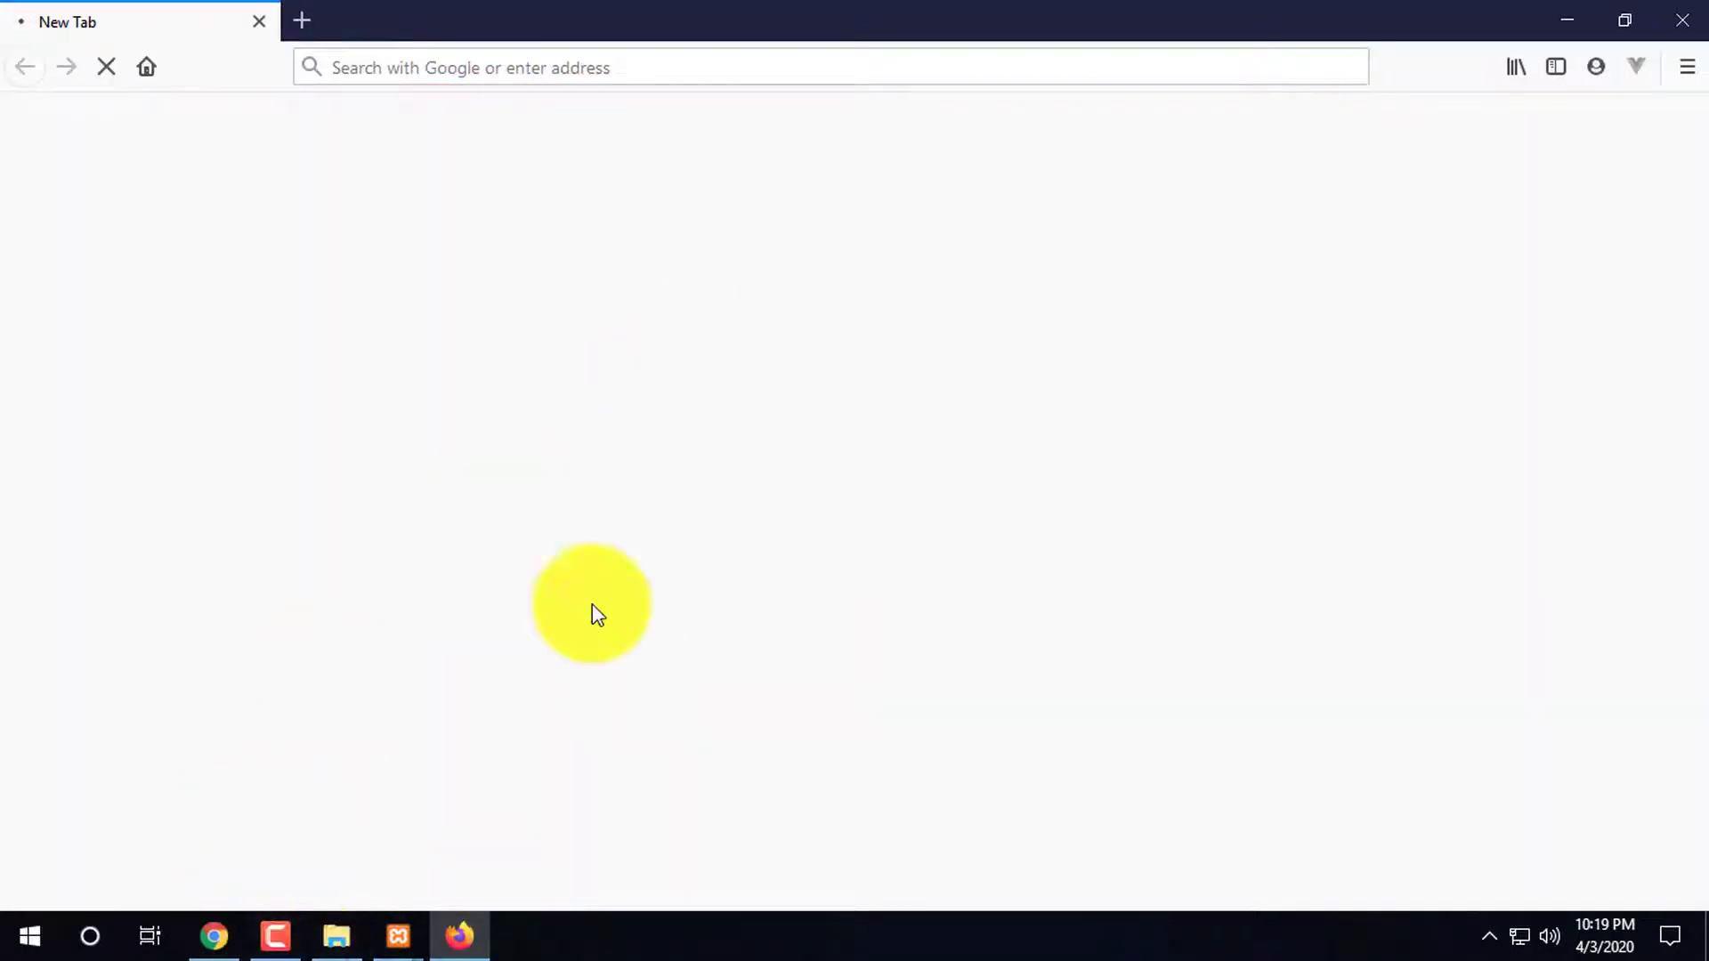
mouse_move(409, 934)
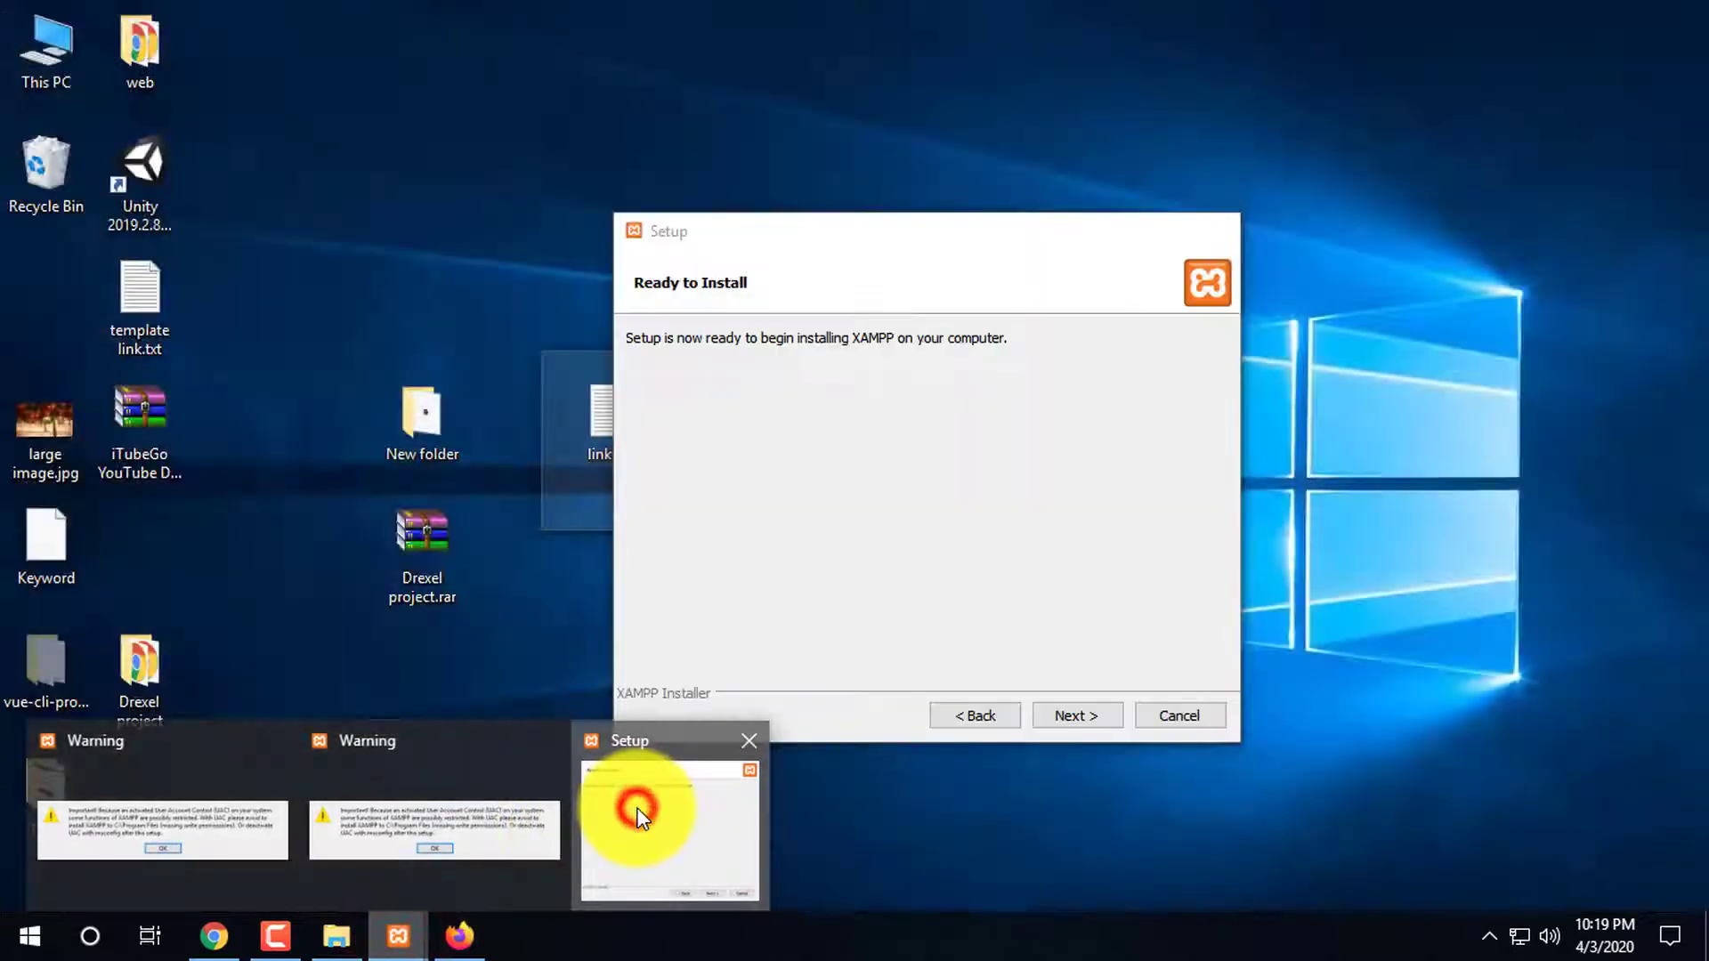
left_click(634, 812)
left_click(1086, 719)
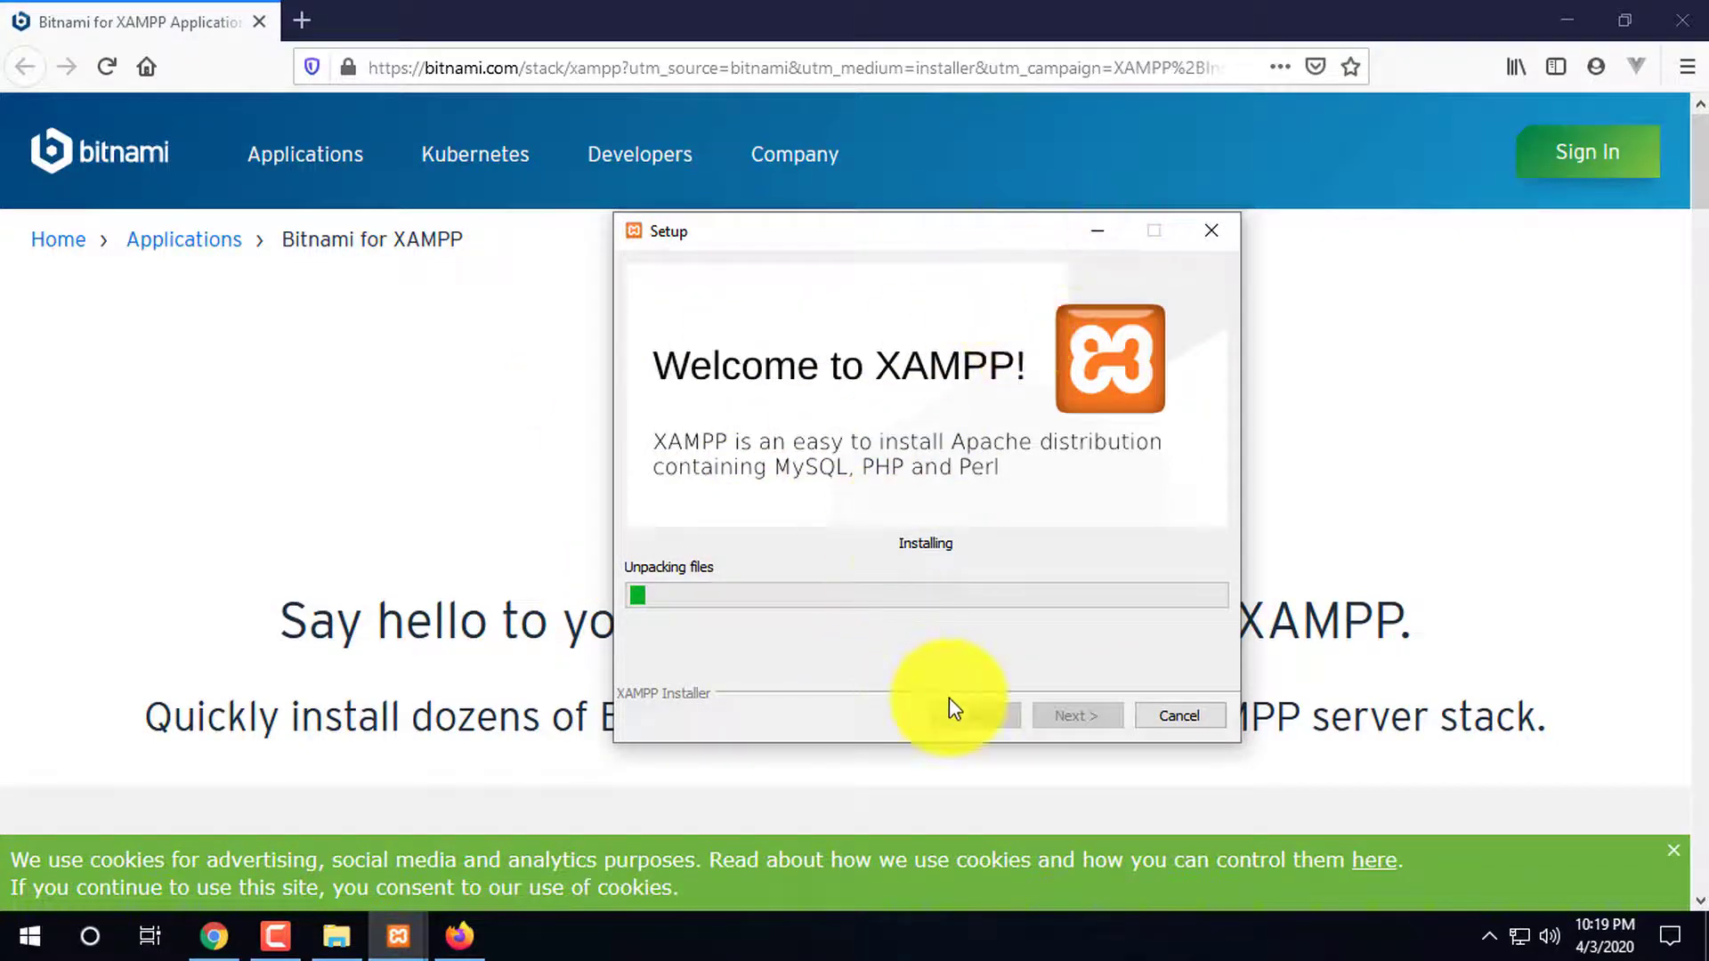
Close the browser window showing the Bitnami page and return to the Web Software all folder
left_click(1466, 380)
left_click(1677, 23)
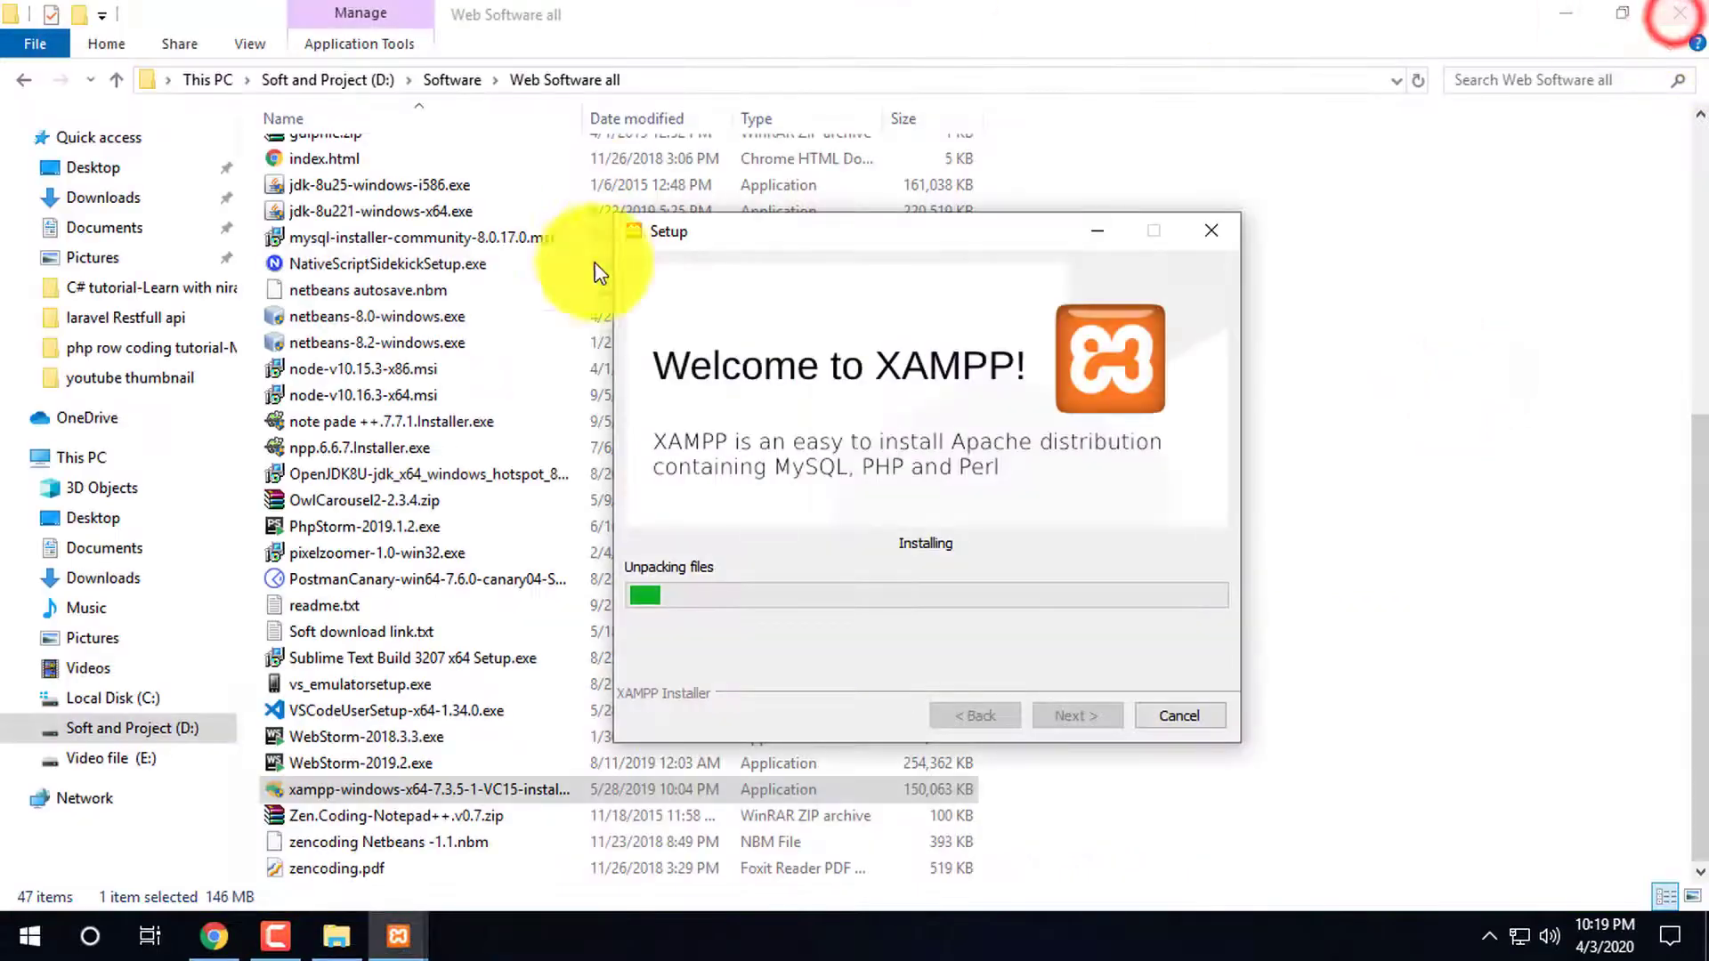
left_click(1439, 420)
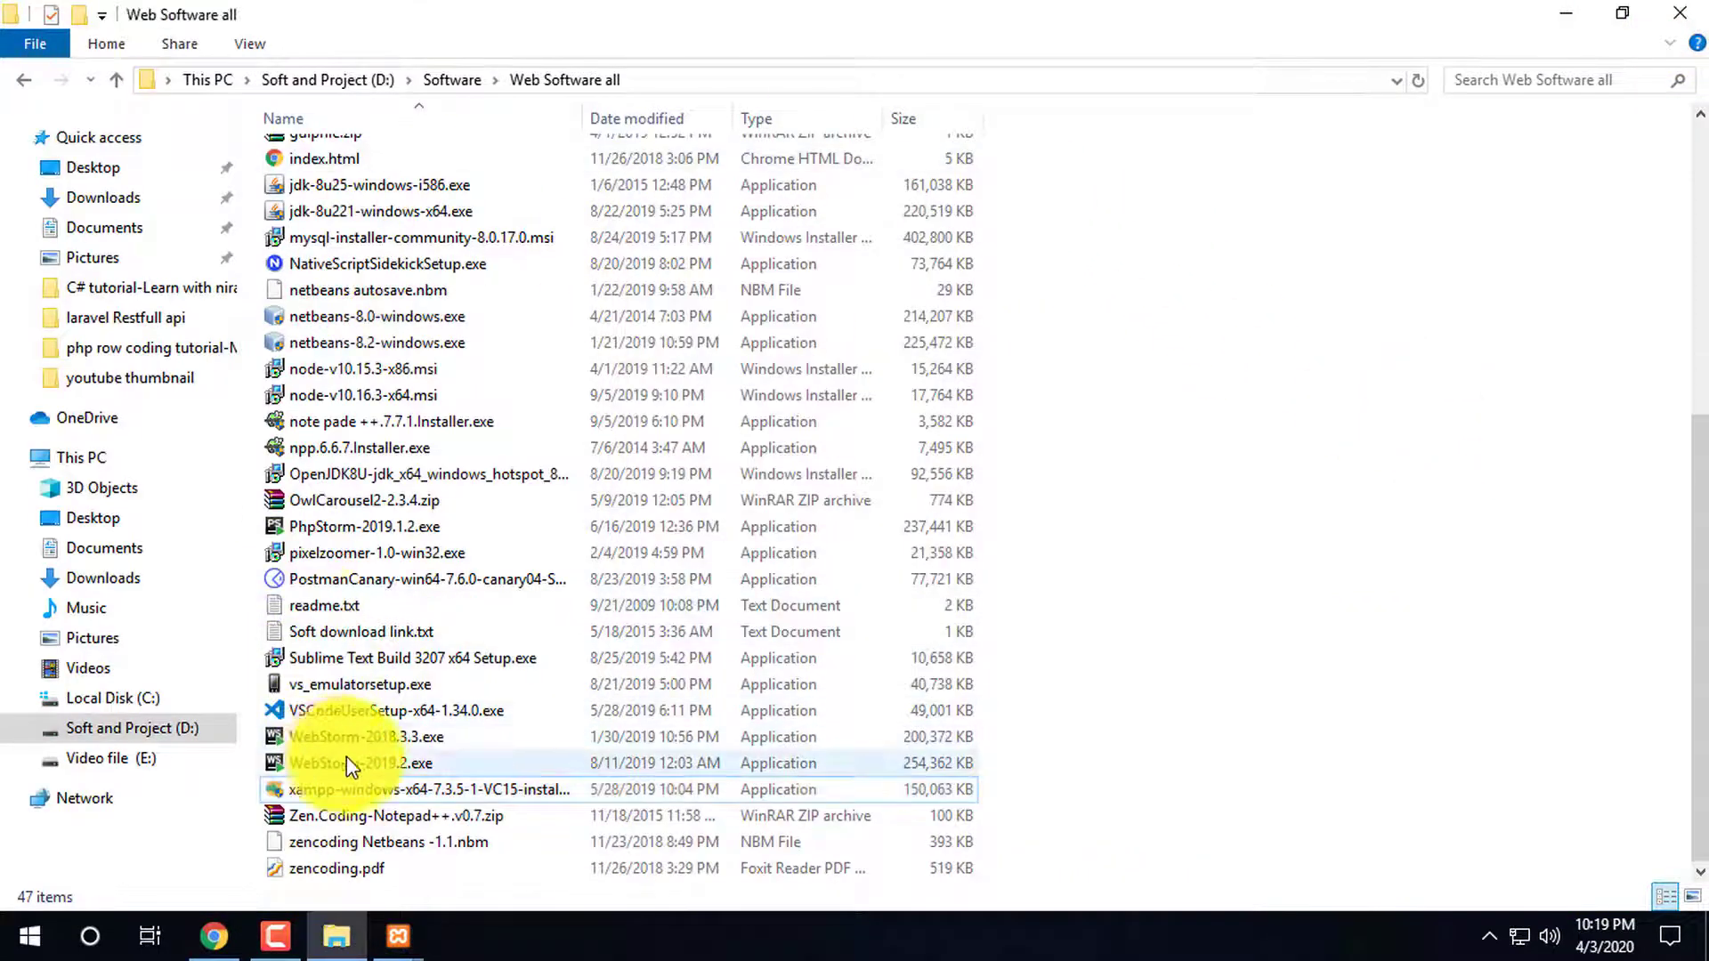
Look through the Web Software all folder, bring the XAMPP Setup window forward and move it clear of the file names
scroll(316, 710, "up", 3)
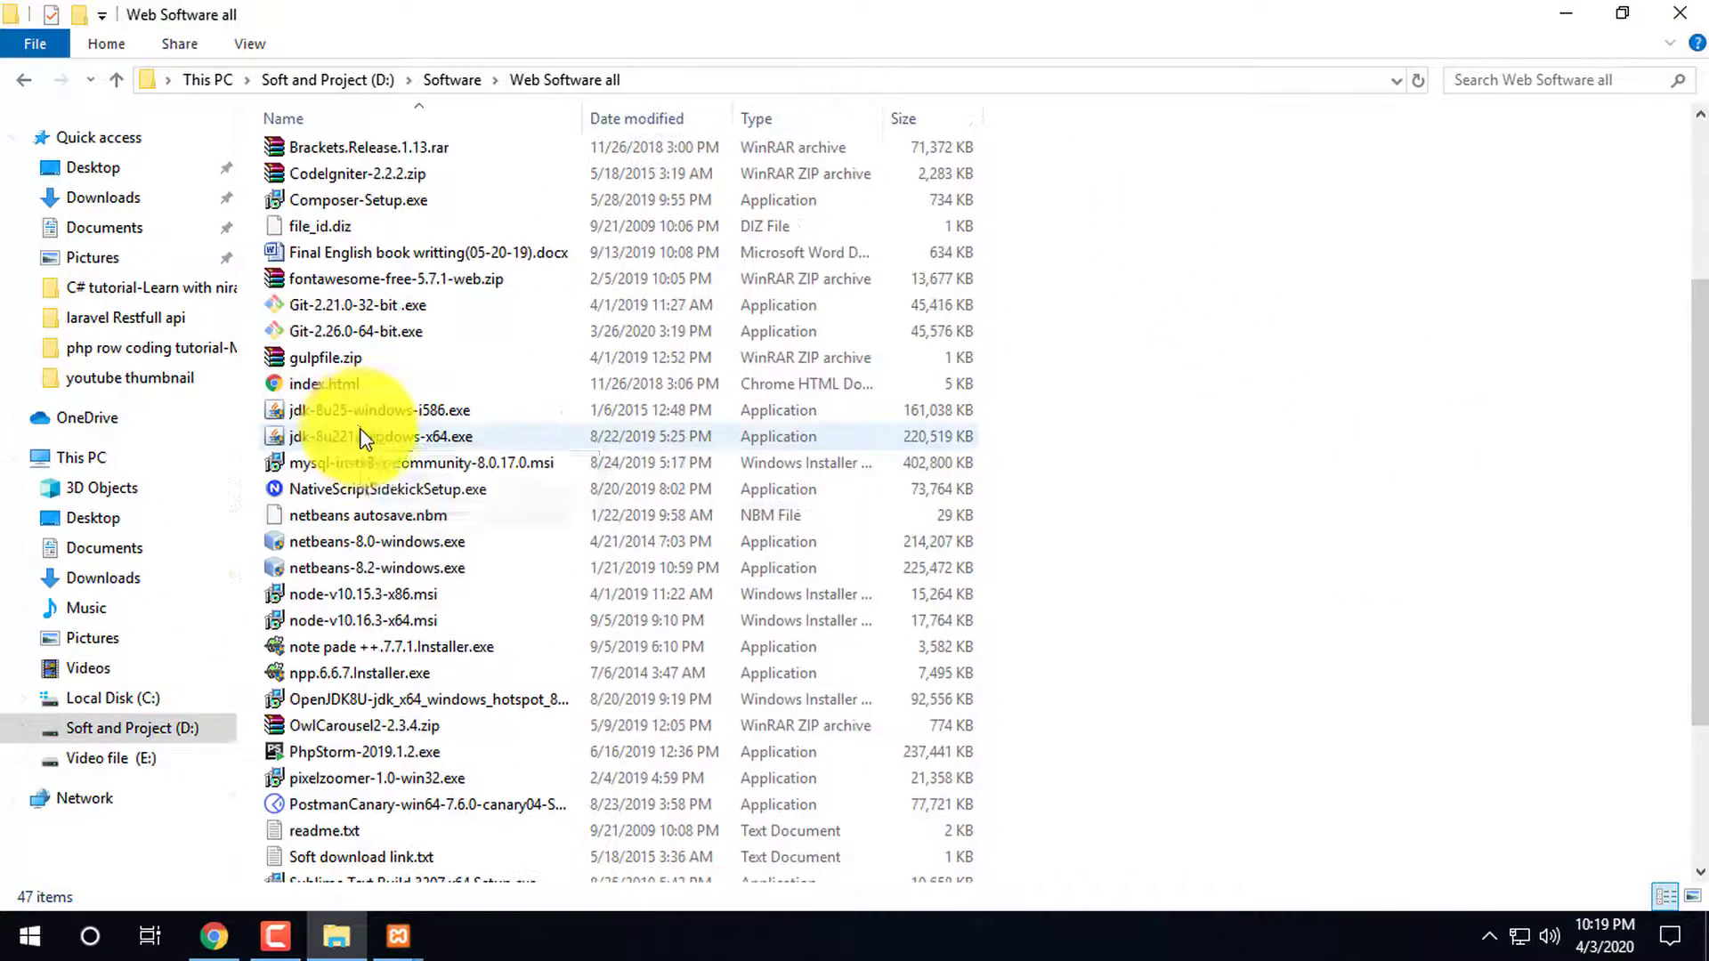
scroll(344, 773, "down", 1)
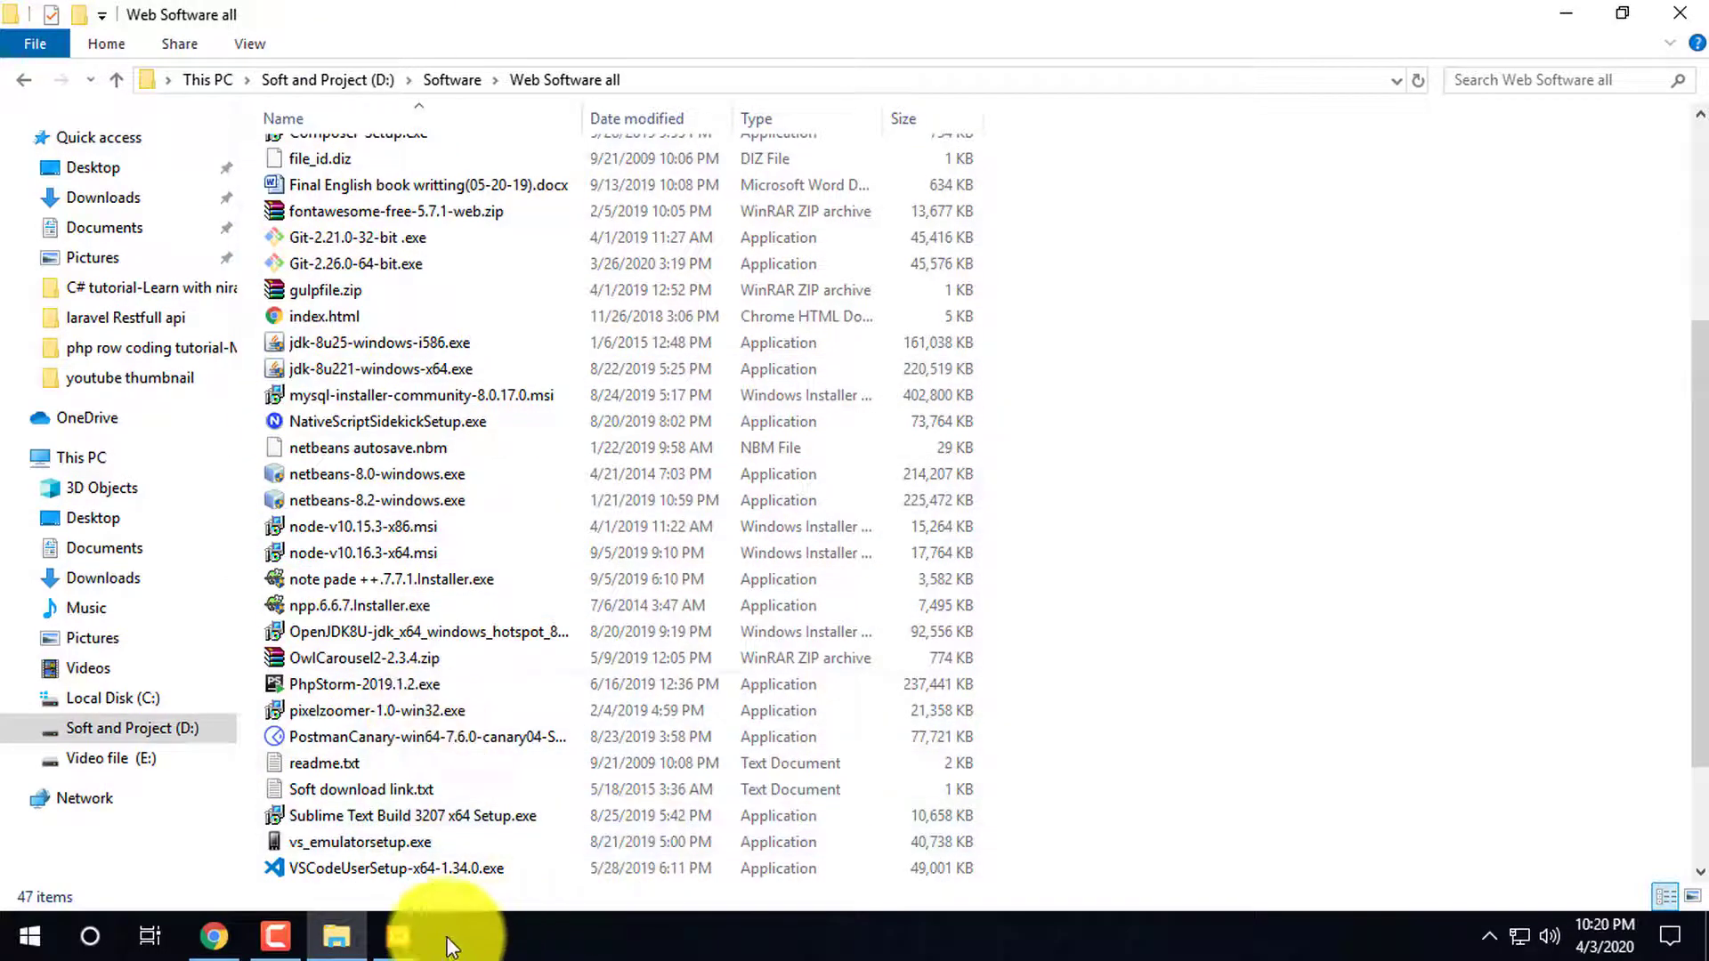
mouse_move(405, 943)
left_click(636, 778)
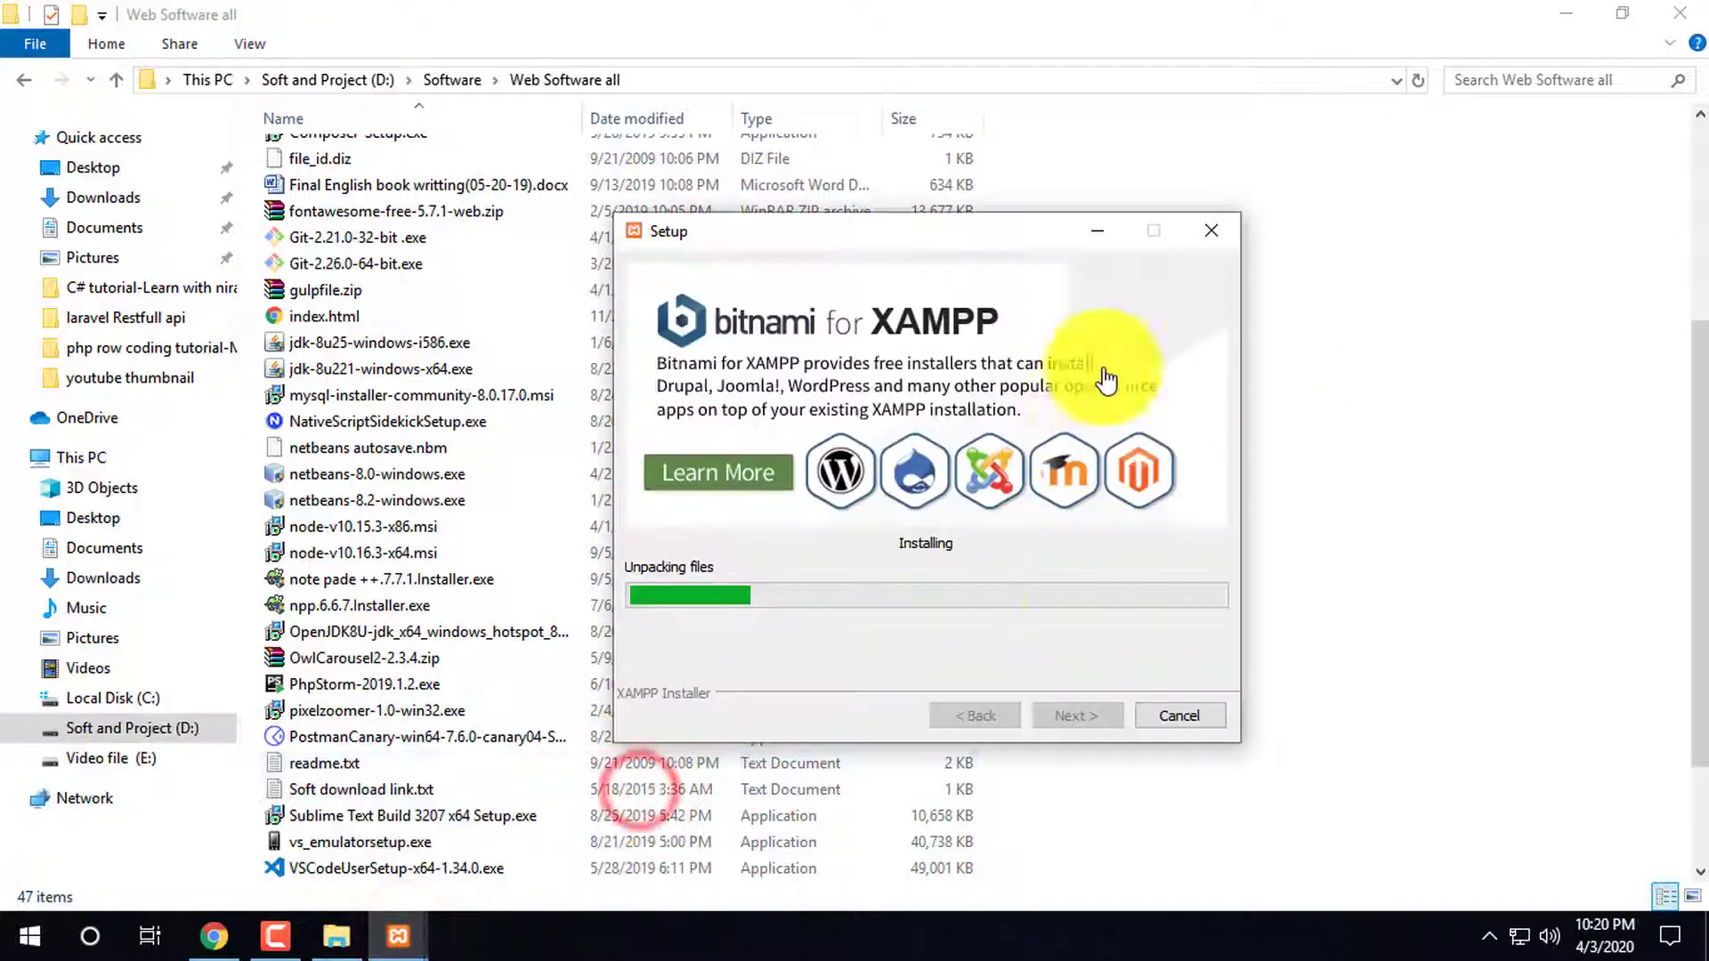
left_click_drag(964, 238, 1274, 379)
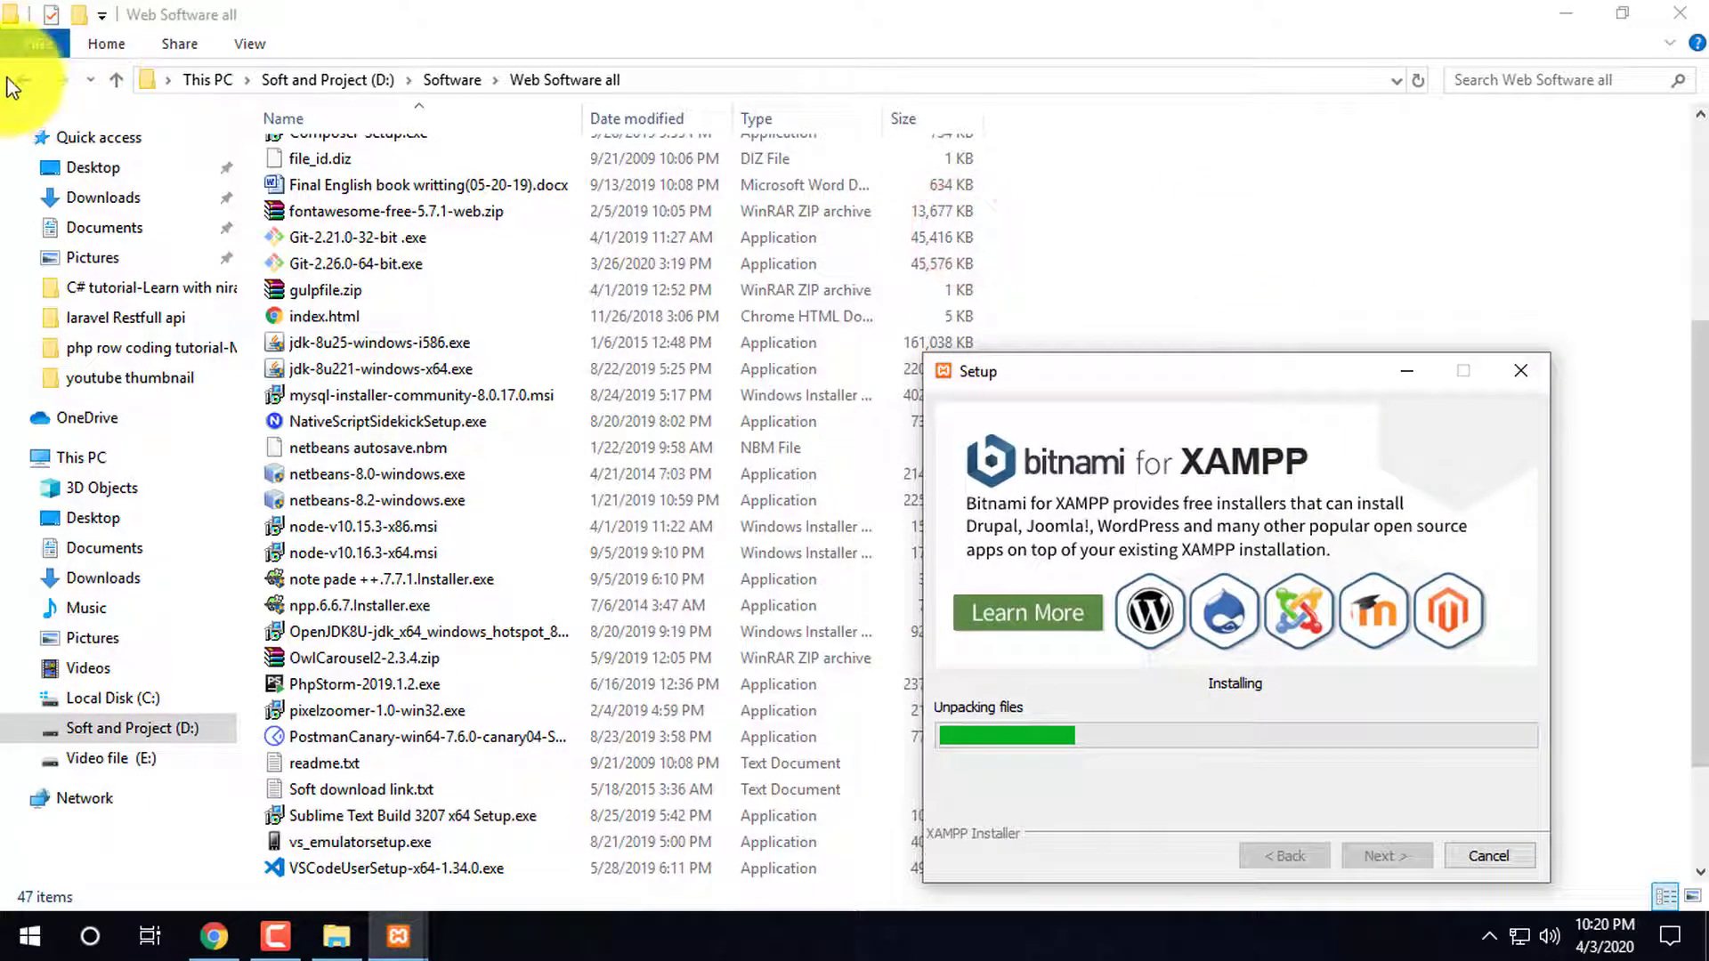
Point out the VSCodeUserSetup-x64-1.34.0 installer, glance at the XAMPP download page and show the code editors among the installed programs
scroll(367, 771, "down", 2)
left_click(359, 711)
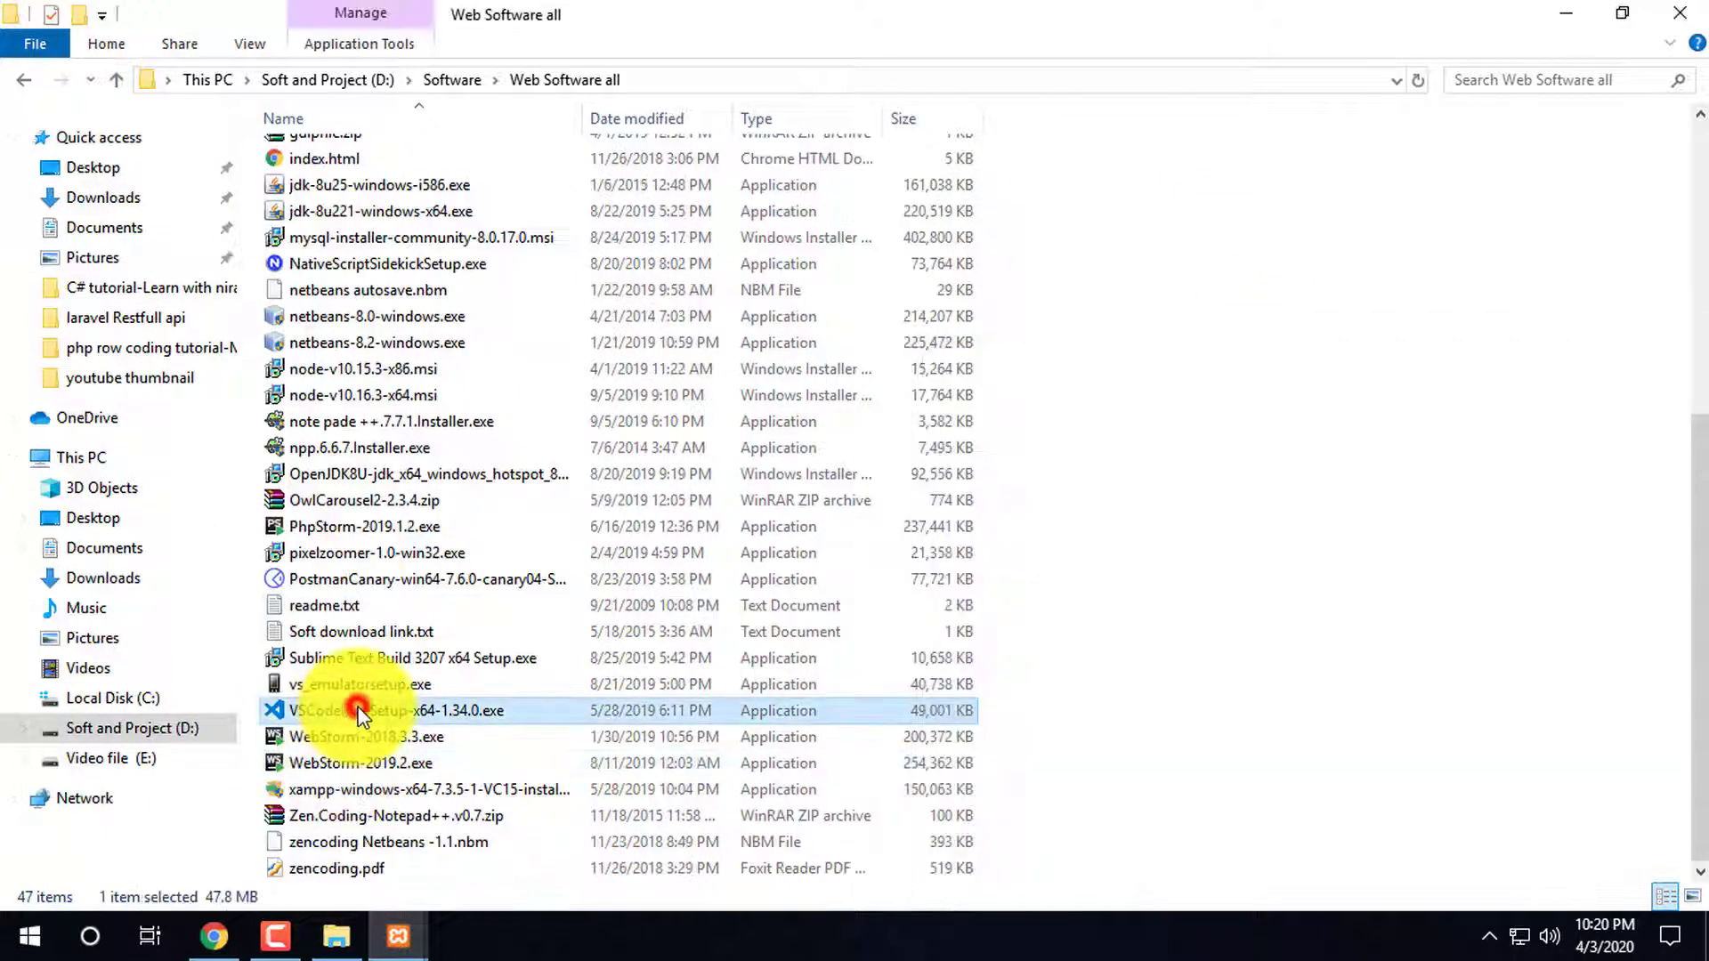
left_click(226, 945)
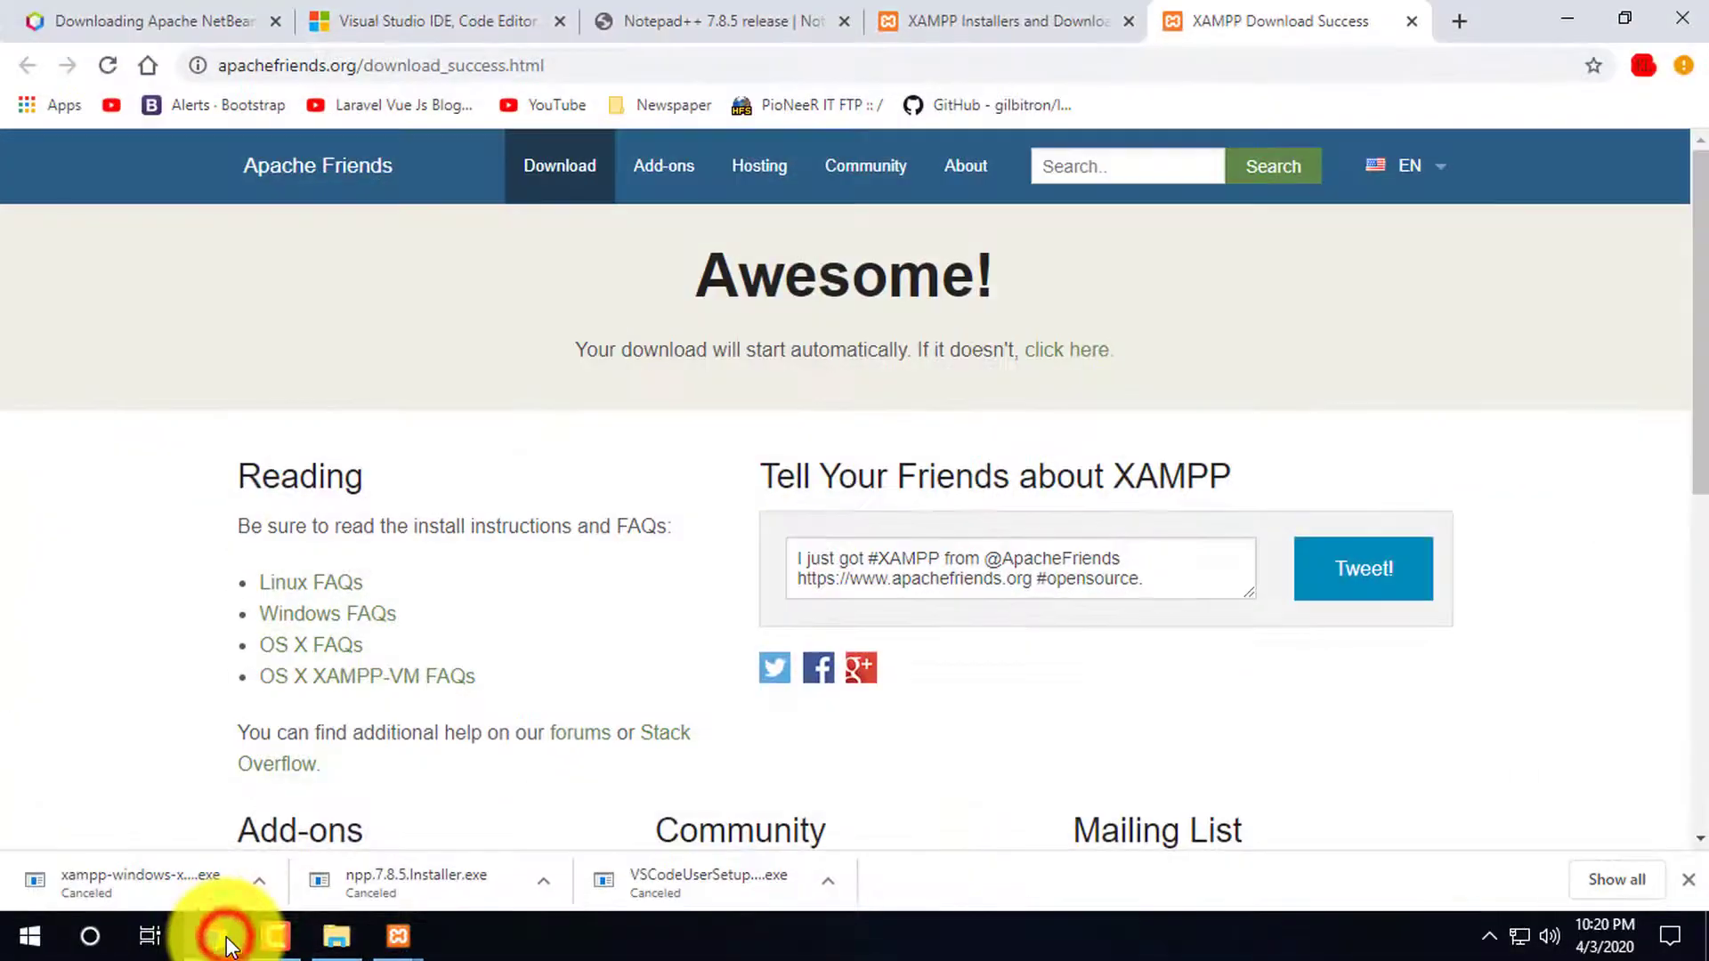
left_click(226, 945)
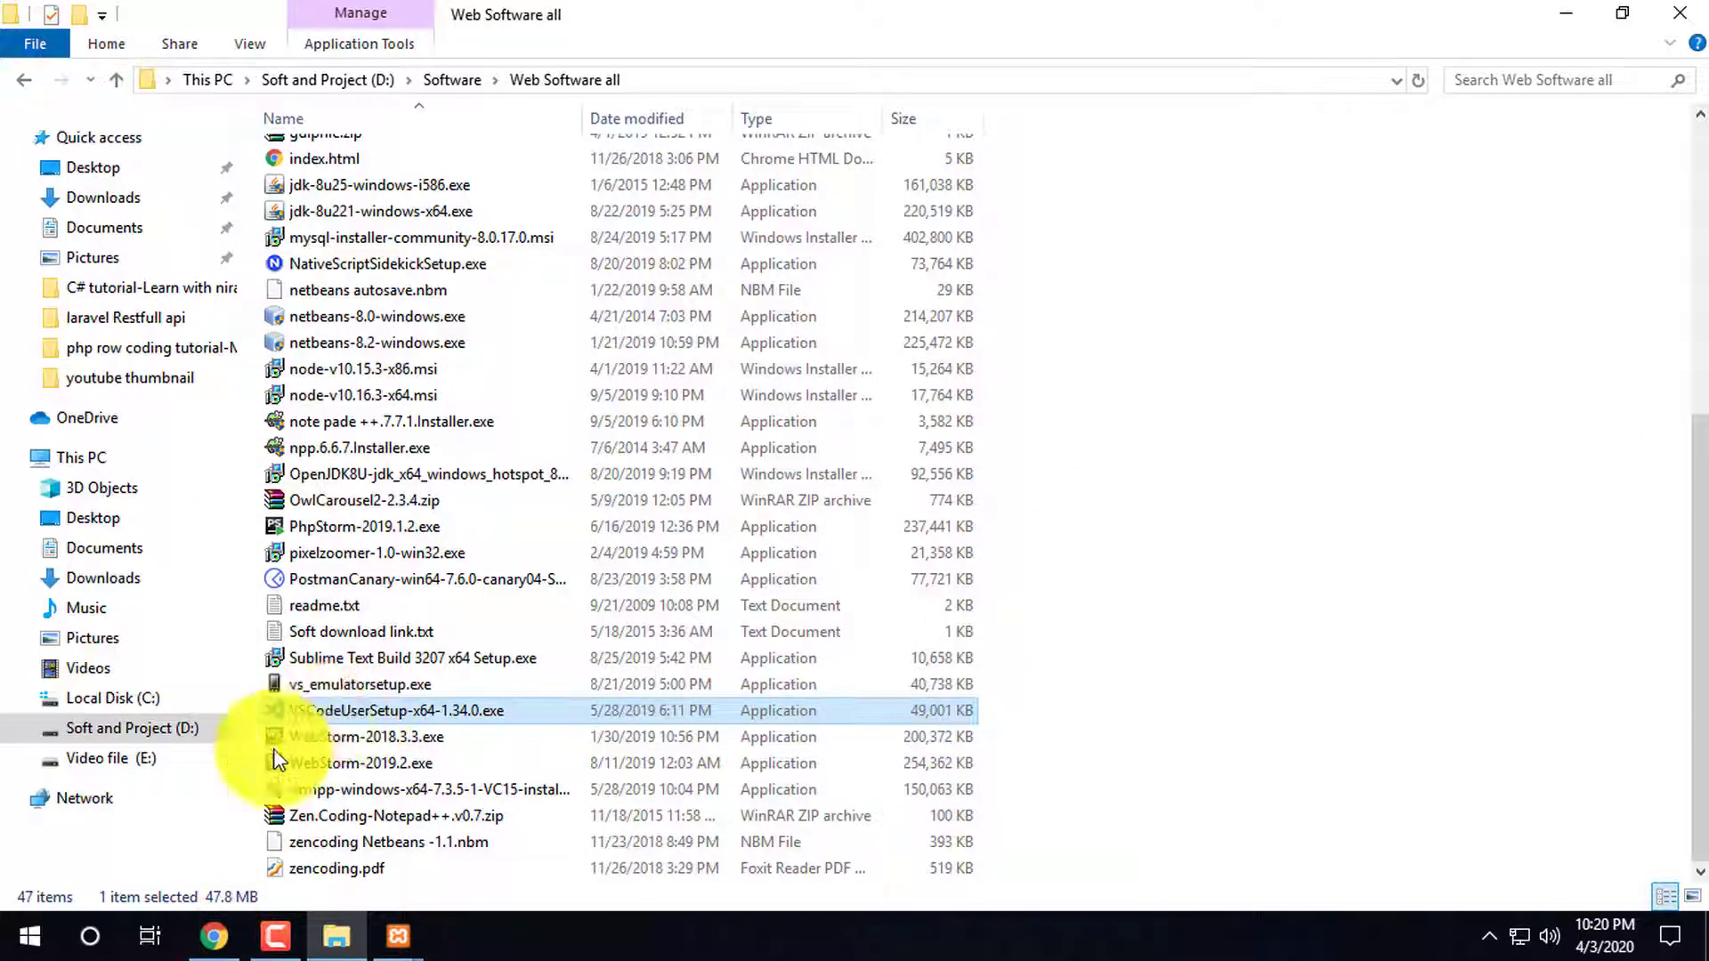
left_click(16, 945)
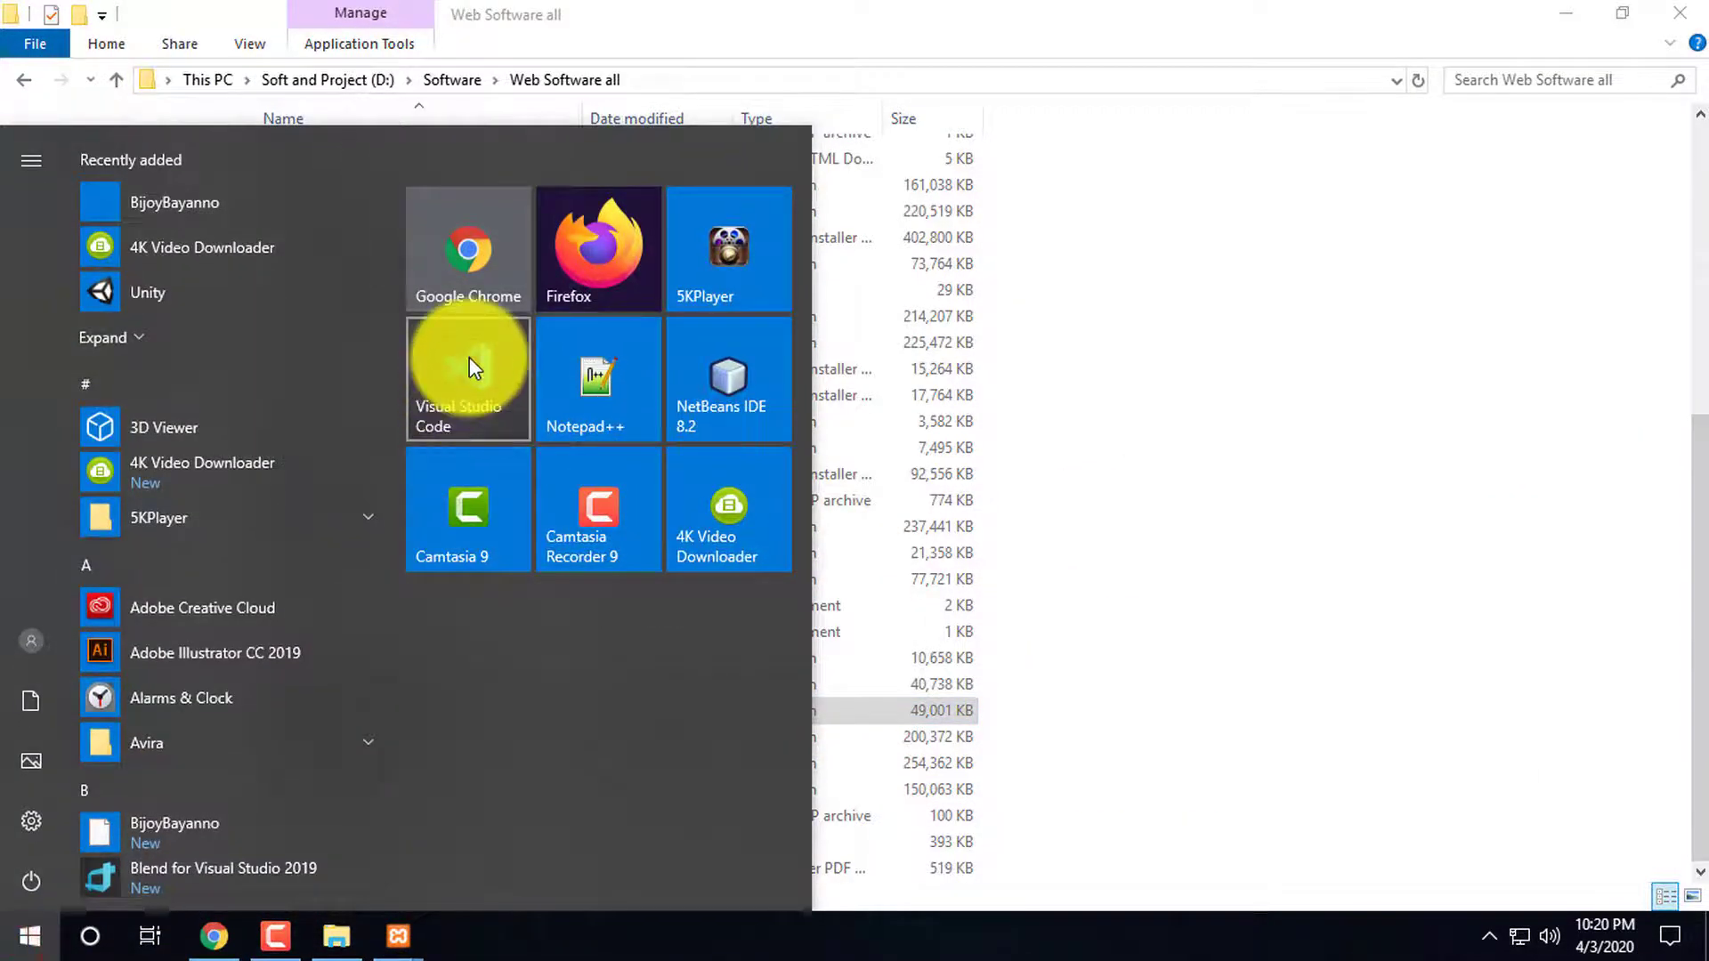
Return to the XAMPP Setup window to check the unpacking progress and reposition it higher on the screen
mouse_move(398, 935)
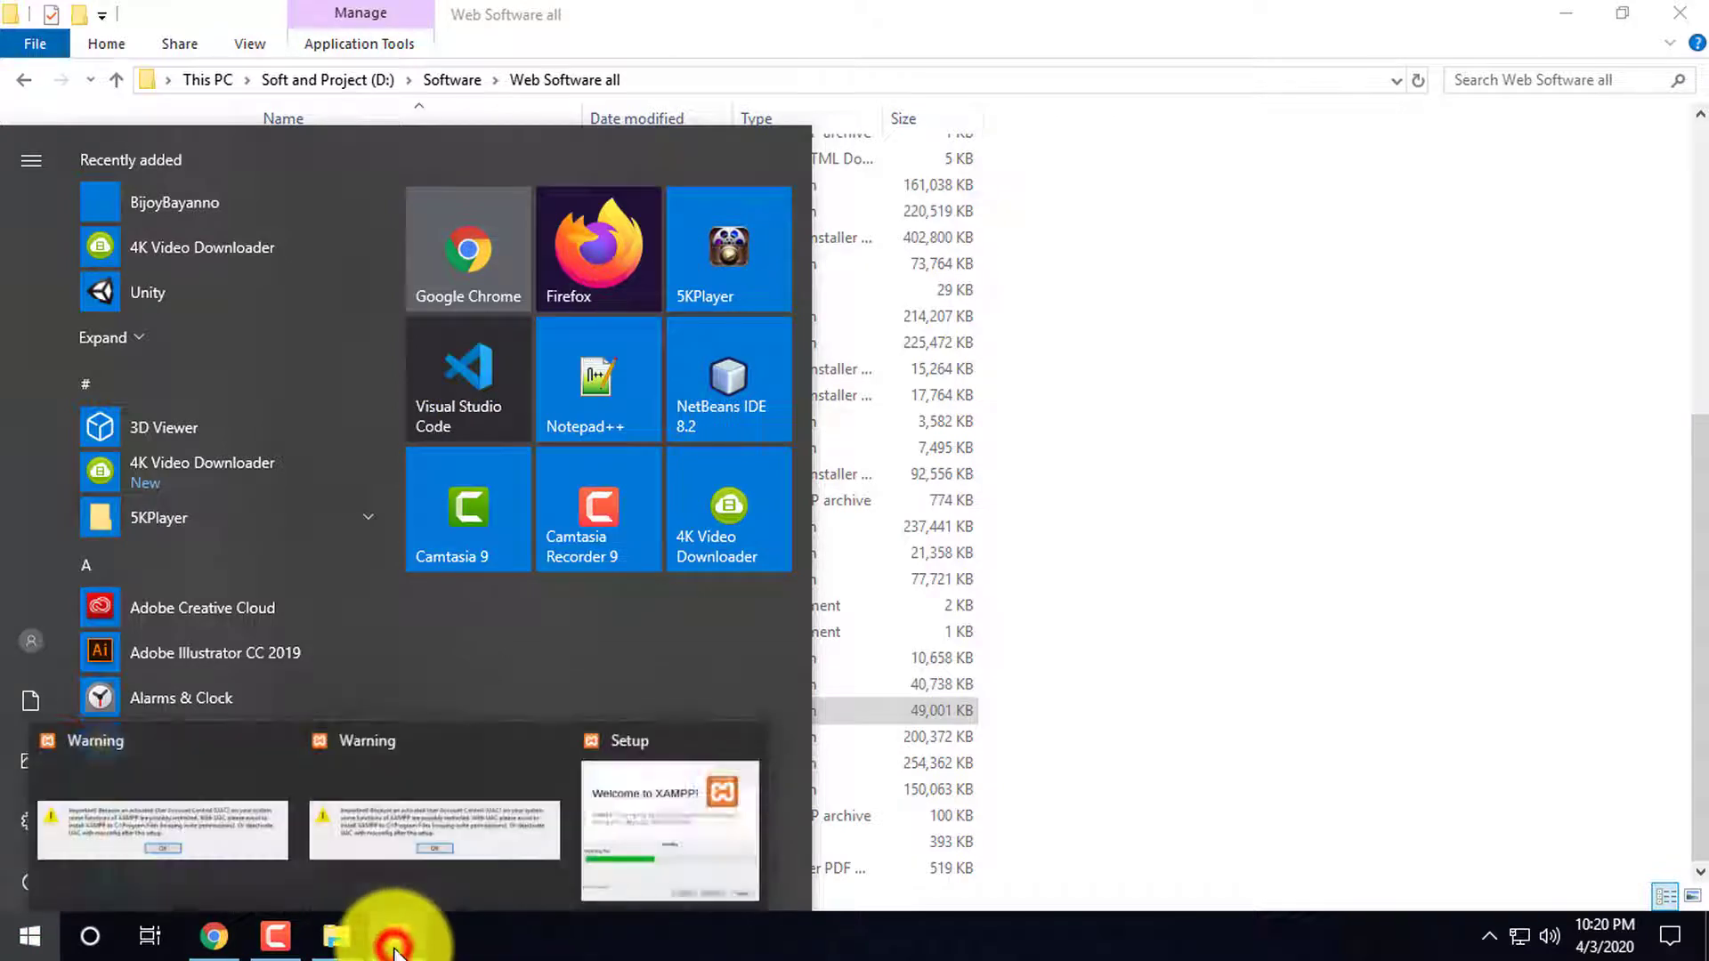
left_click(703, 801)
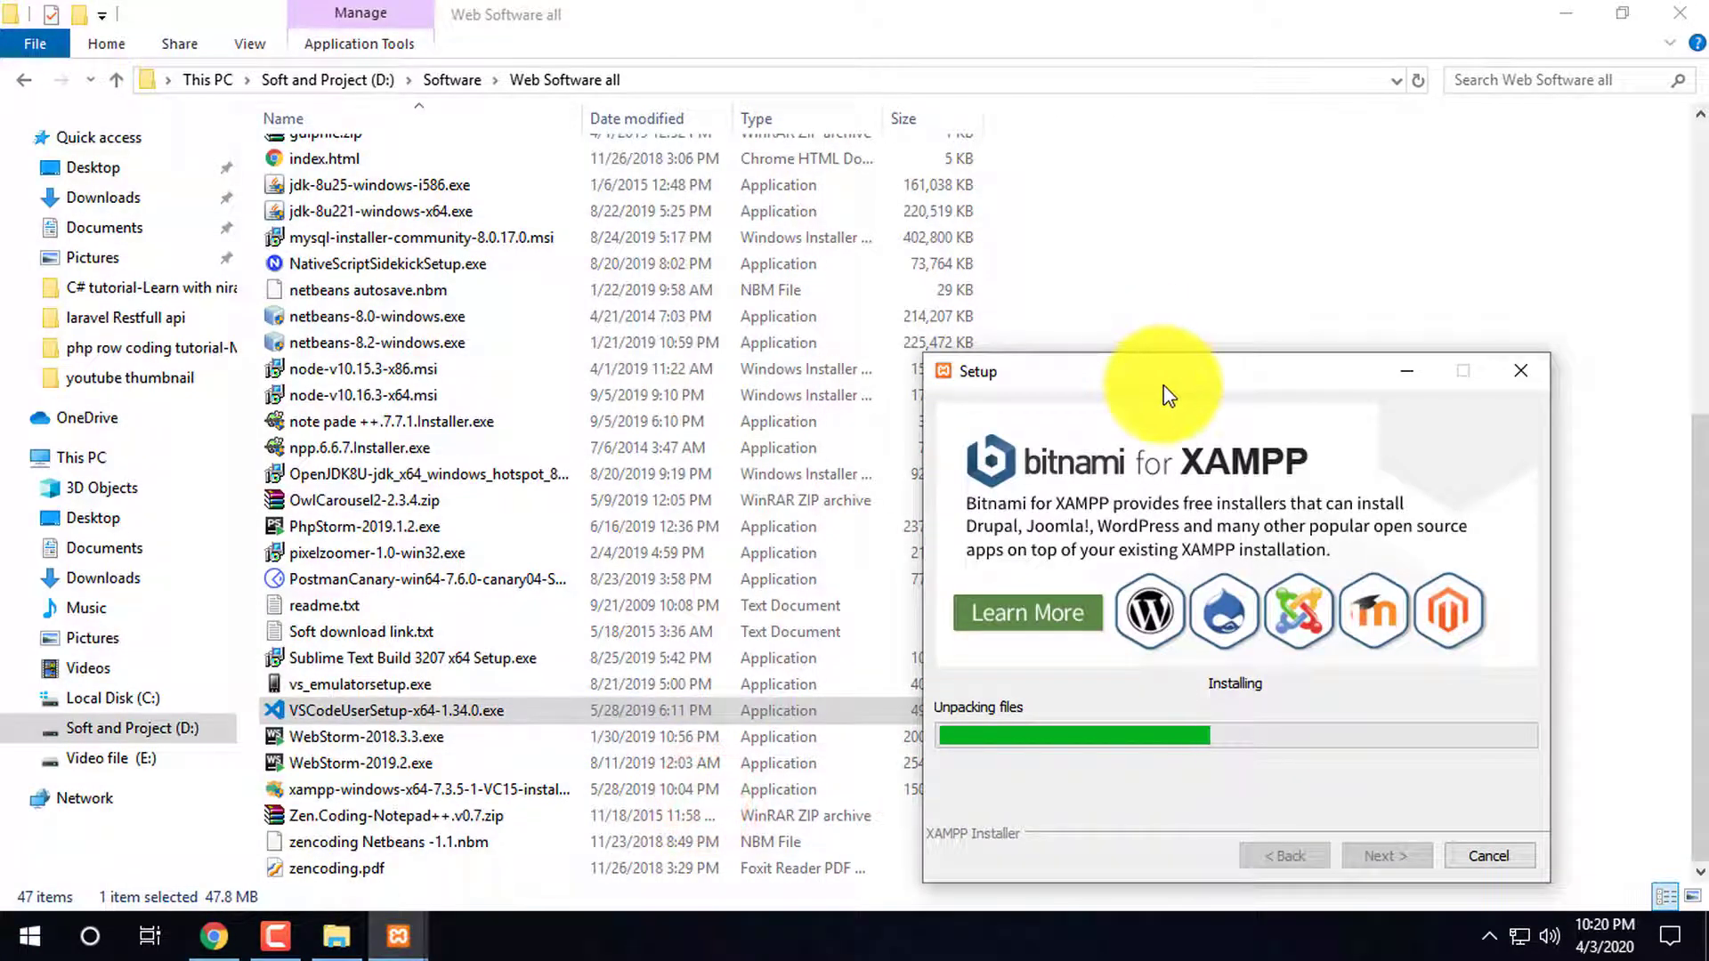
left_click_drag(1163, 383, 1229, 274)
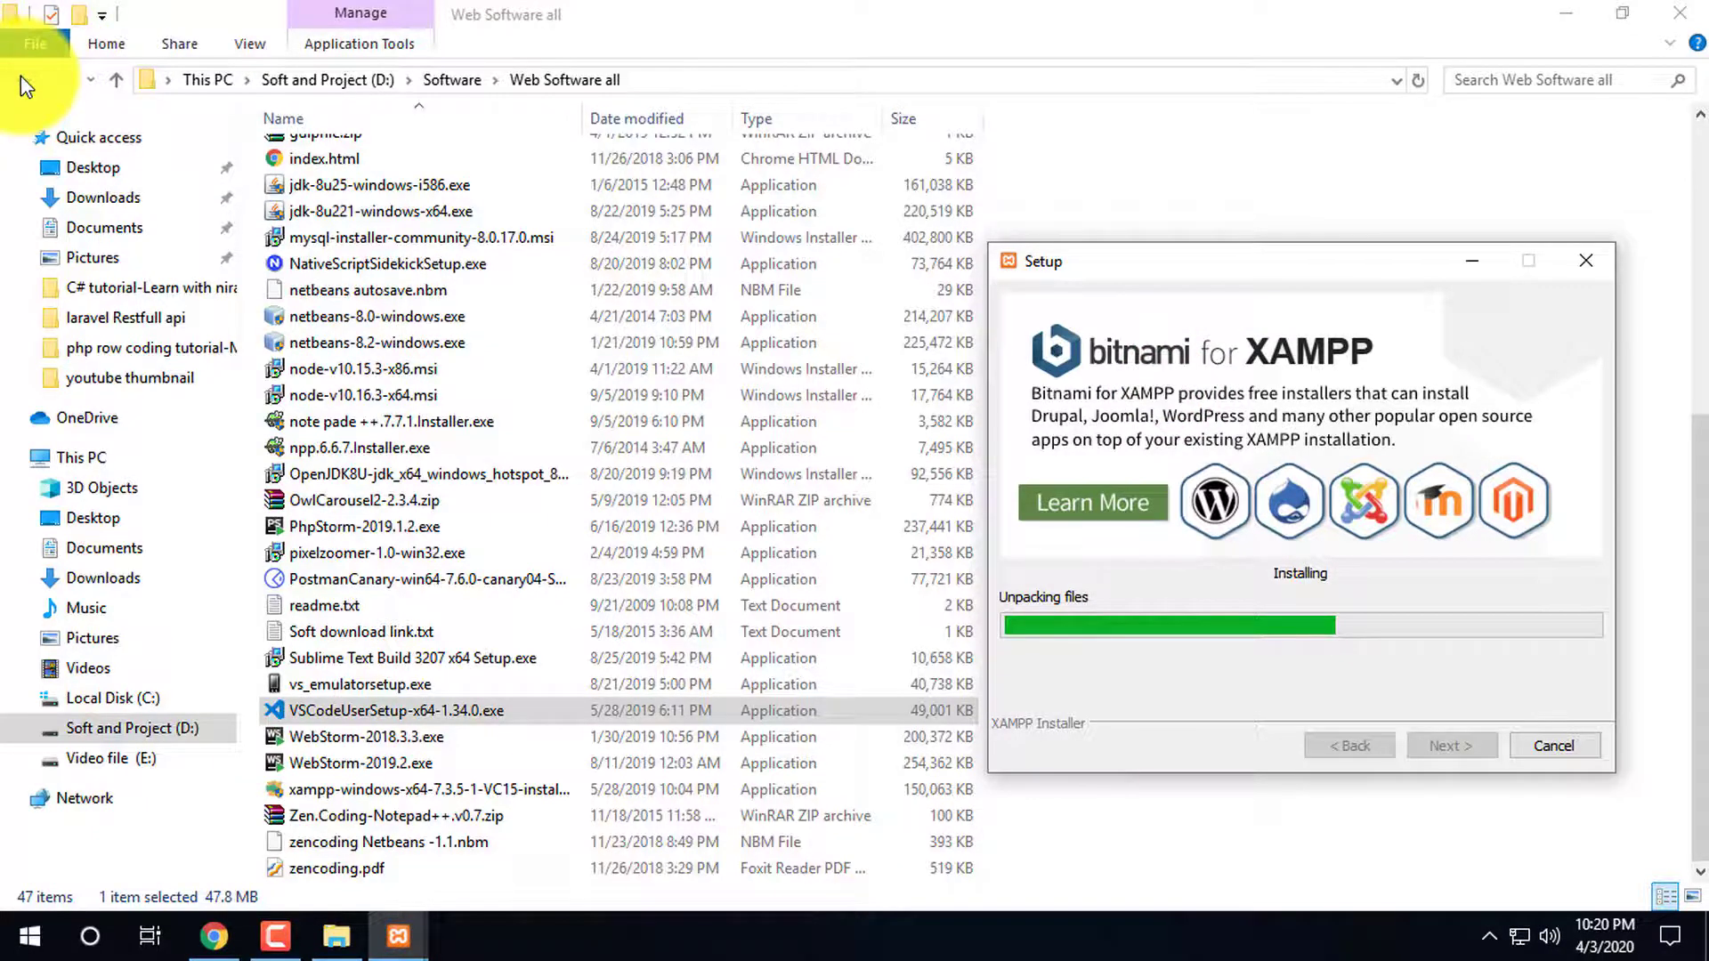
Open the xampp folder on drive D to view the unpacked files, and bring the Setup window back to check its progress
left_click(20, 78)
left_click(19, 78)
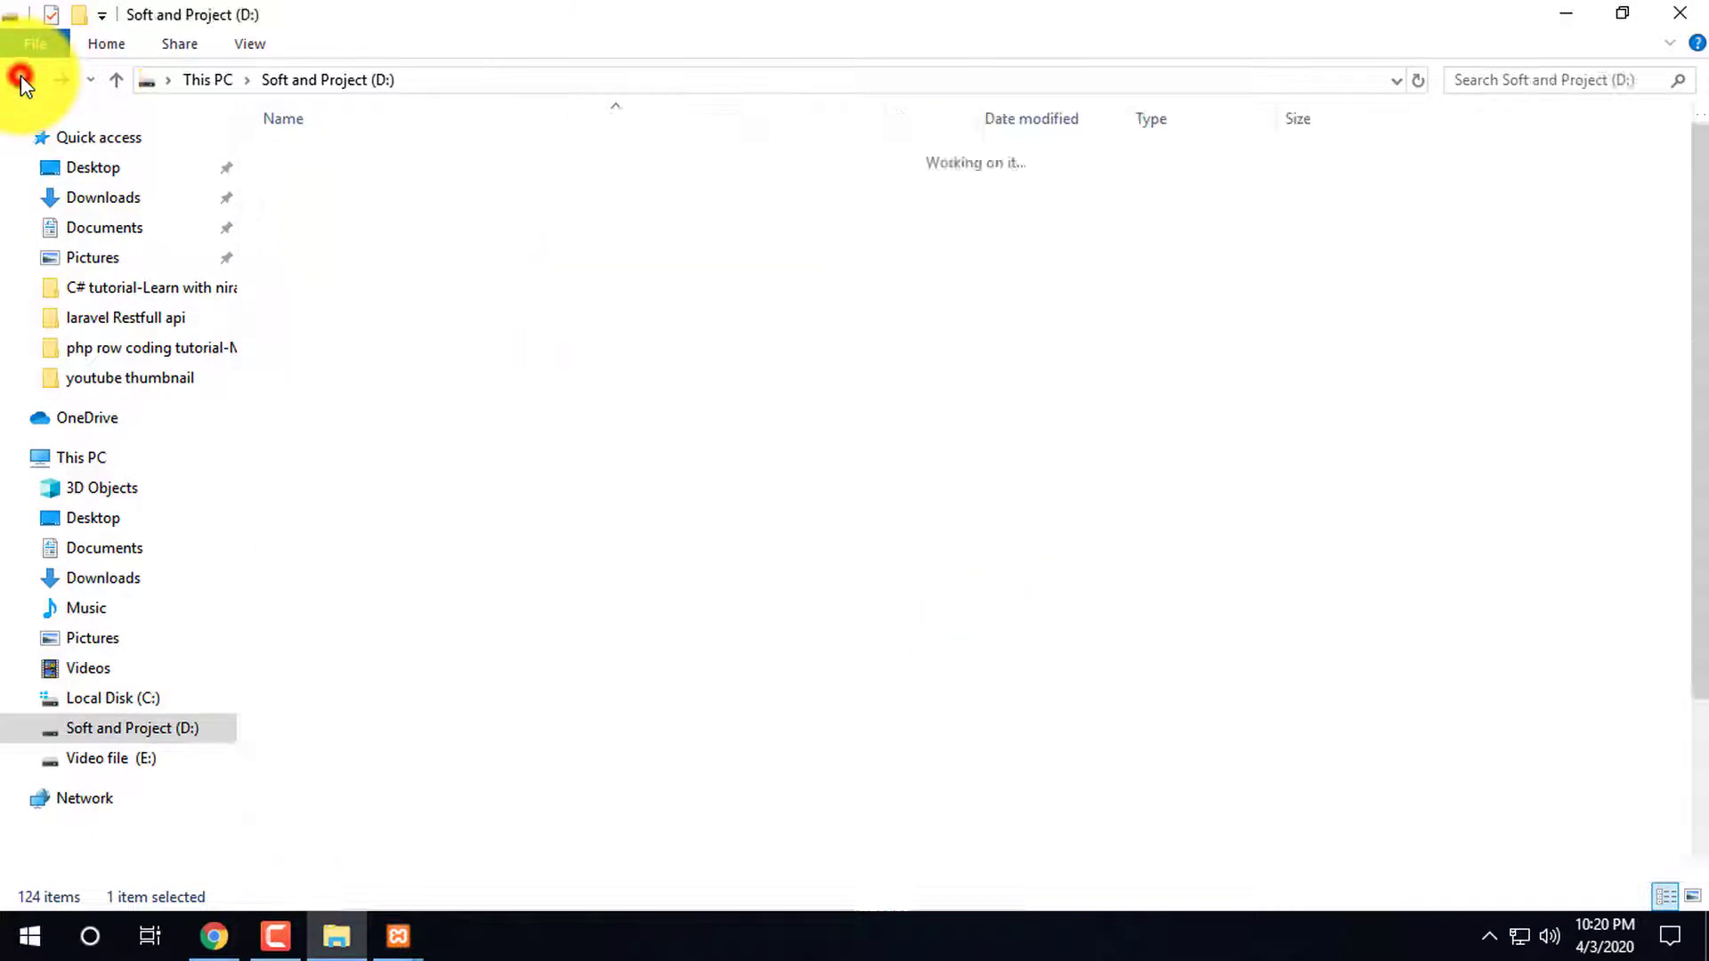
left_click(19, 77)
left_click(774, 582)
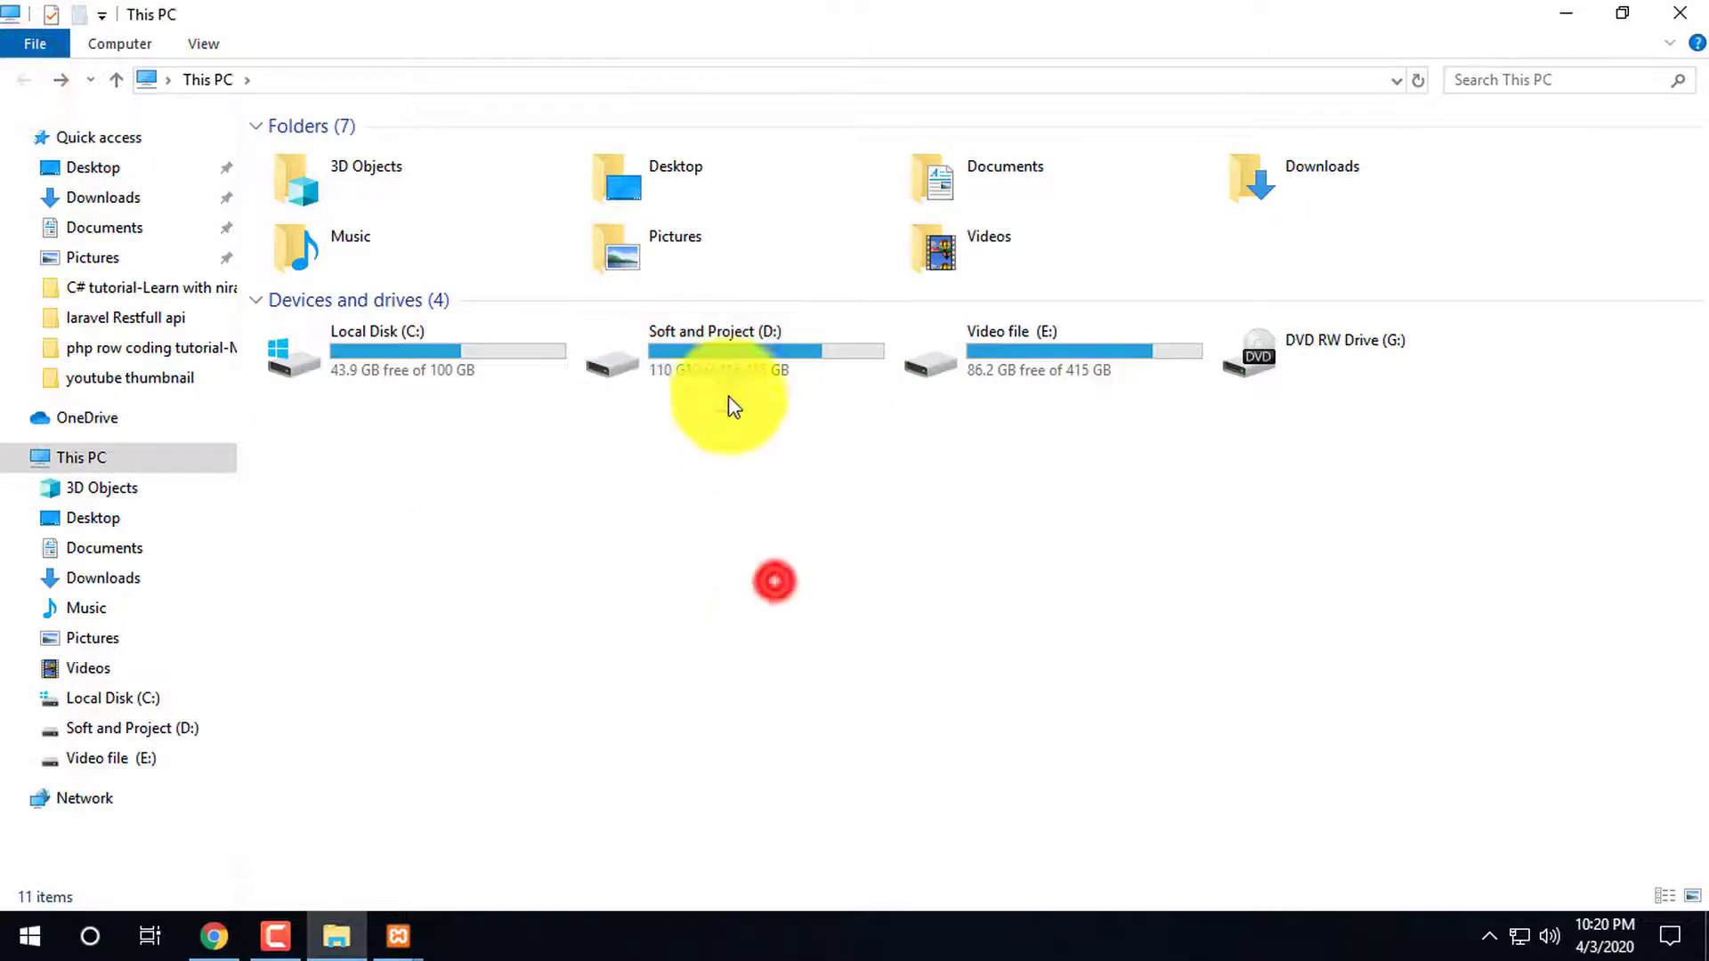
double_click(719, 367)
scroll(489, 492, "down", 3)
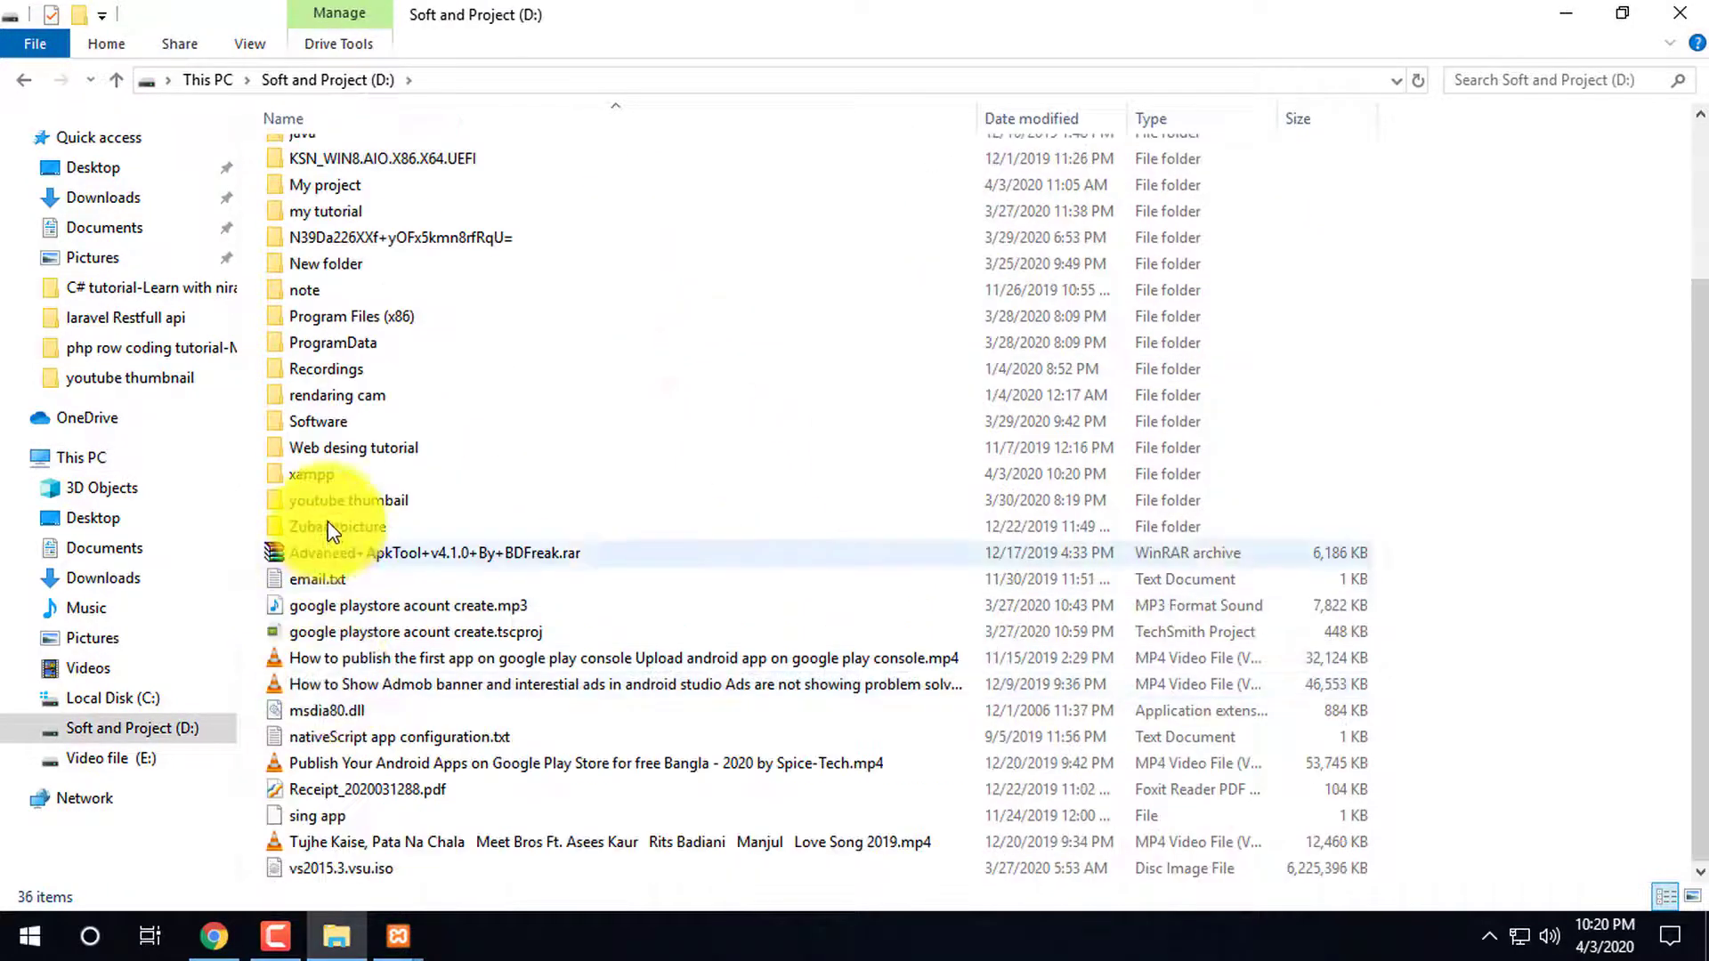
double_click(307, 474)
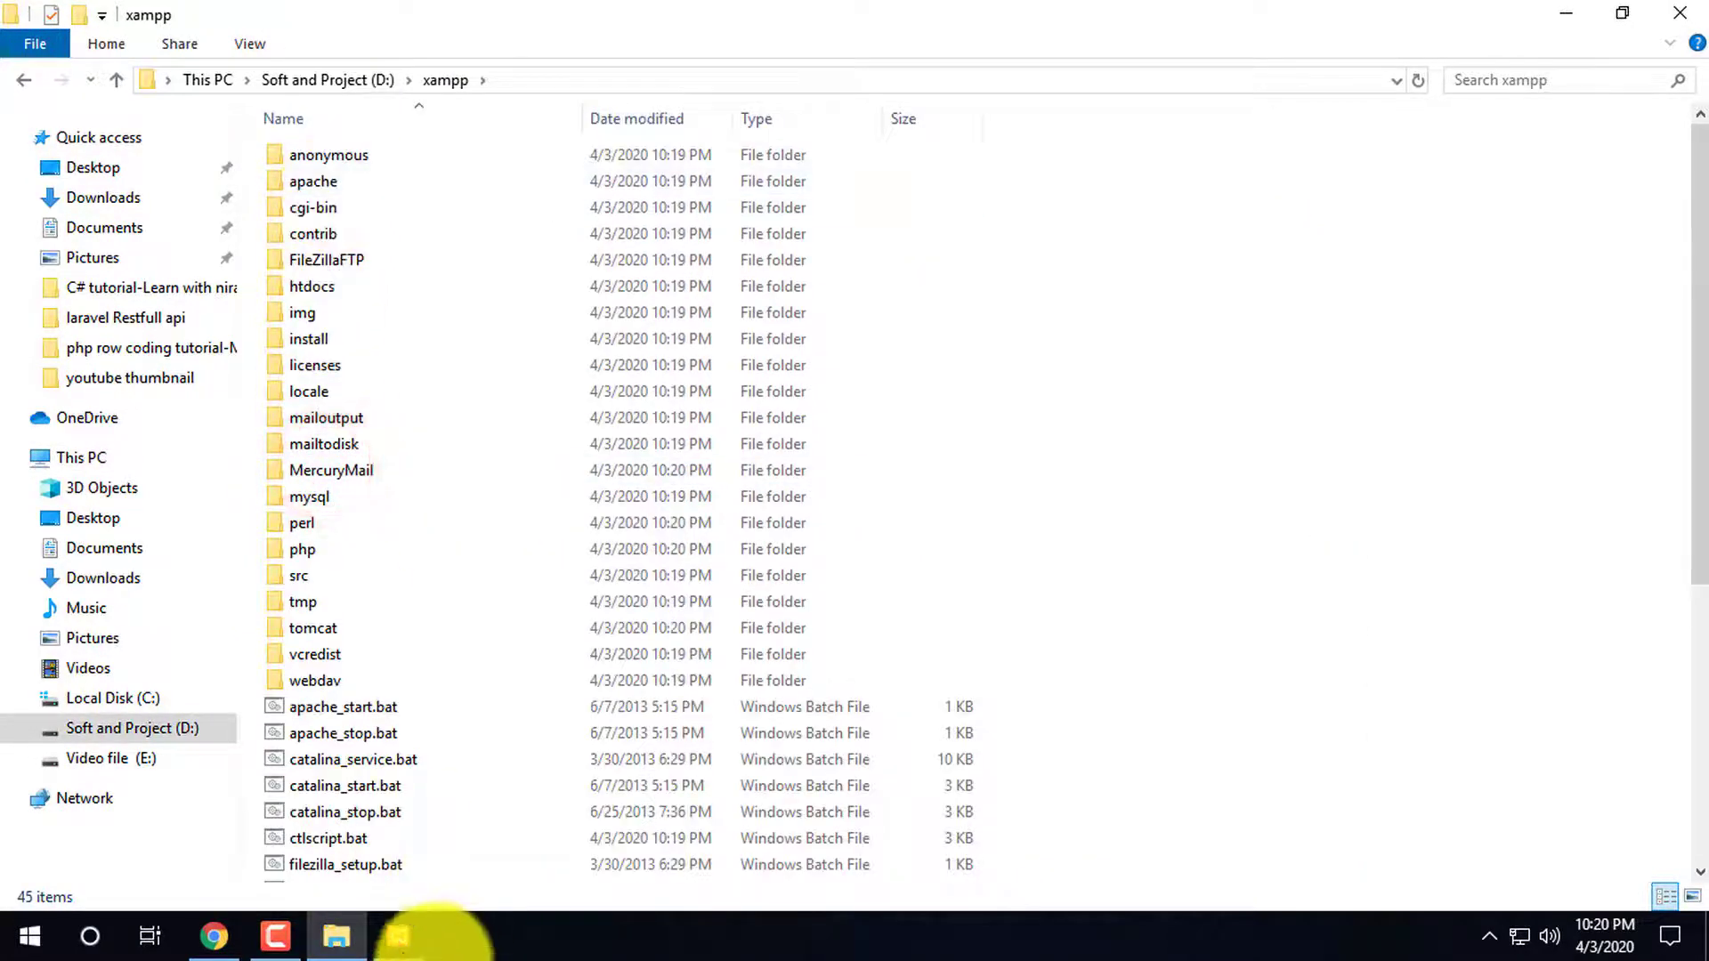
left_click(398, 934)
left_click(687, 835)
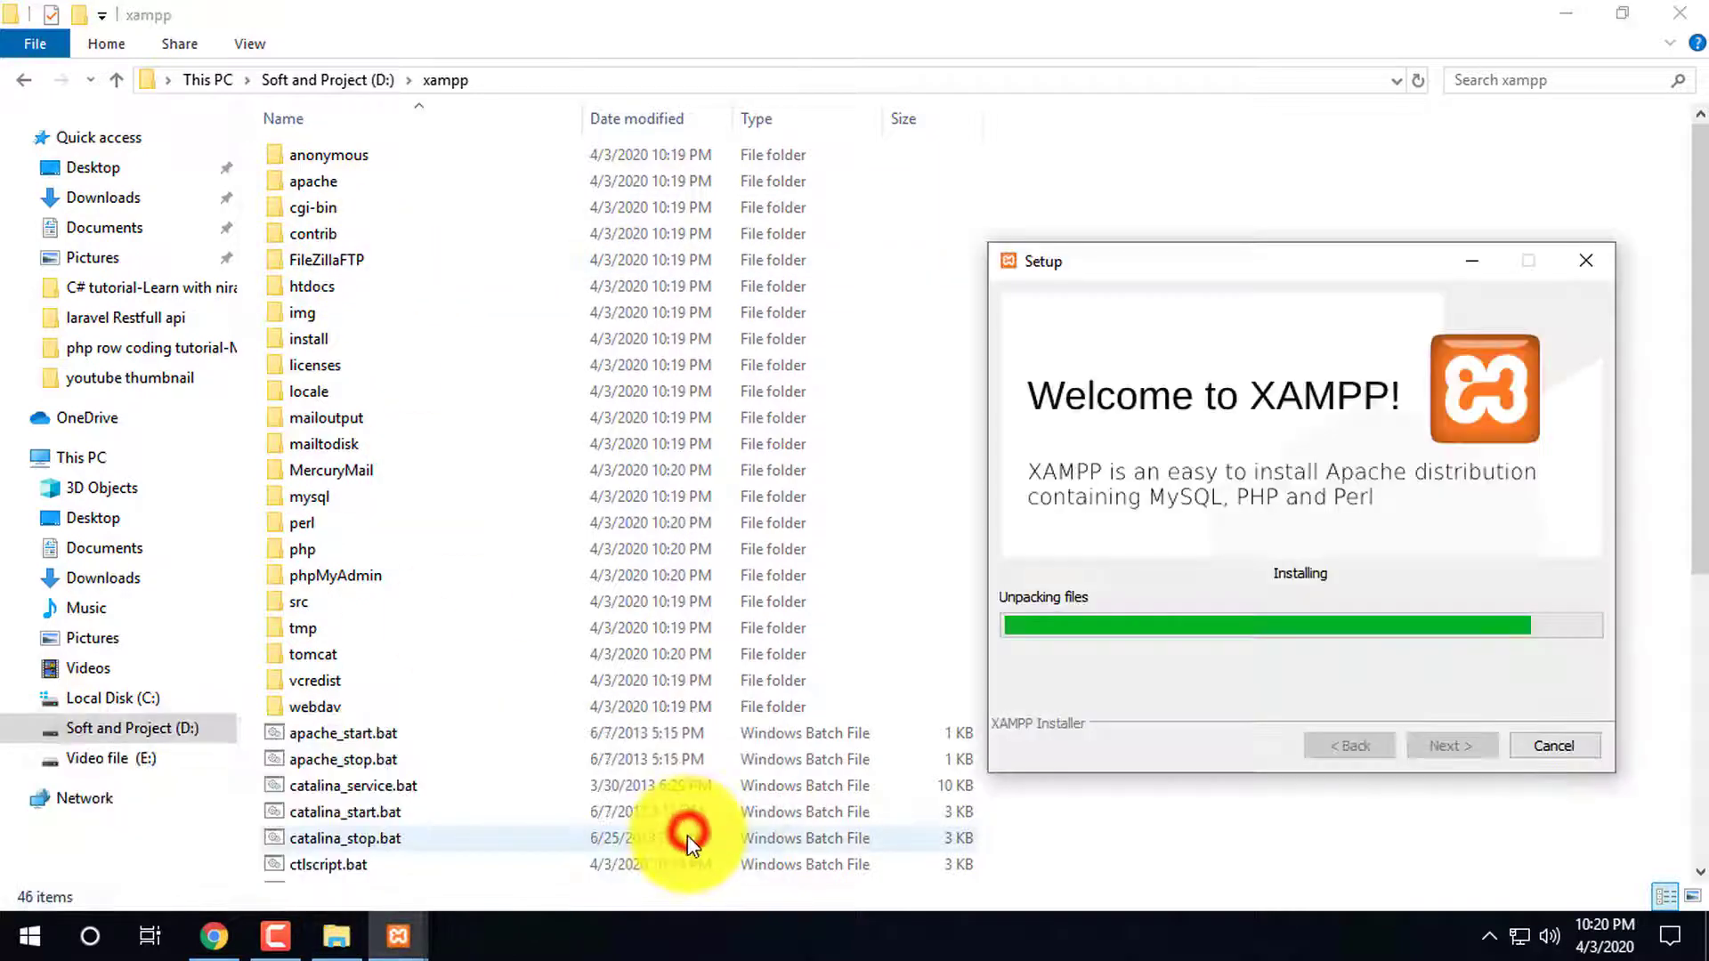
Check the unpacking progress in the XAMPP Setup window and reposition it higher, nearer the folder listing
left_click(1205, 251)
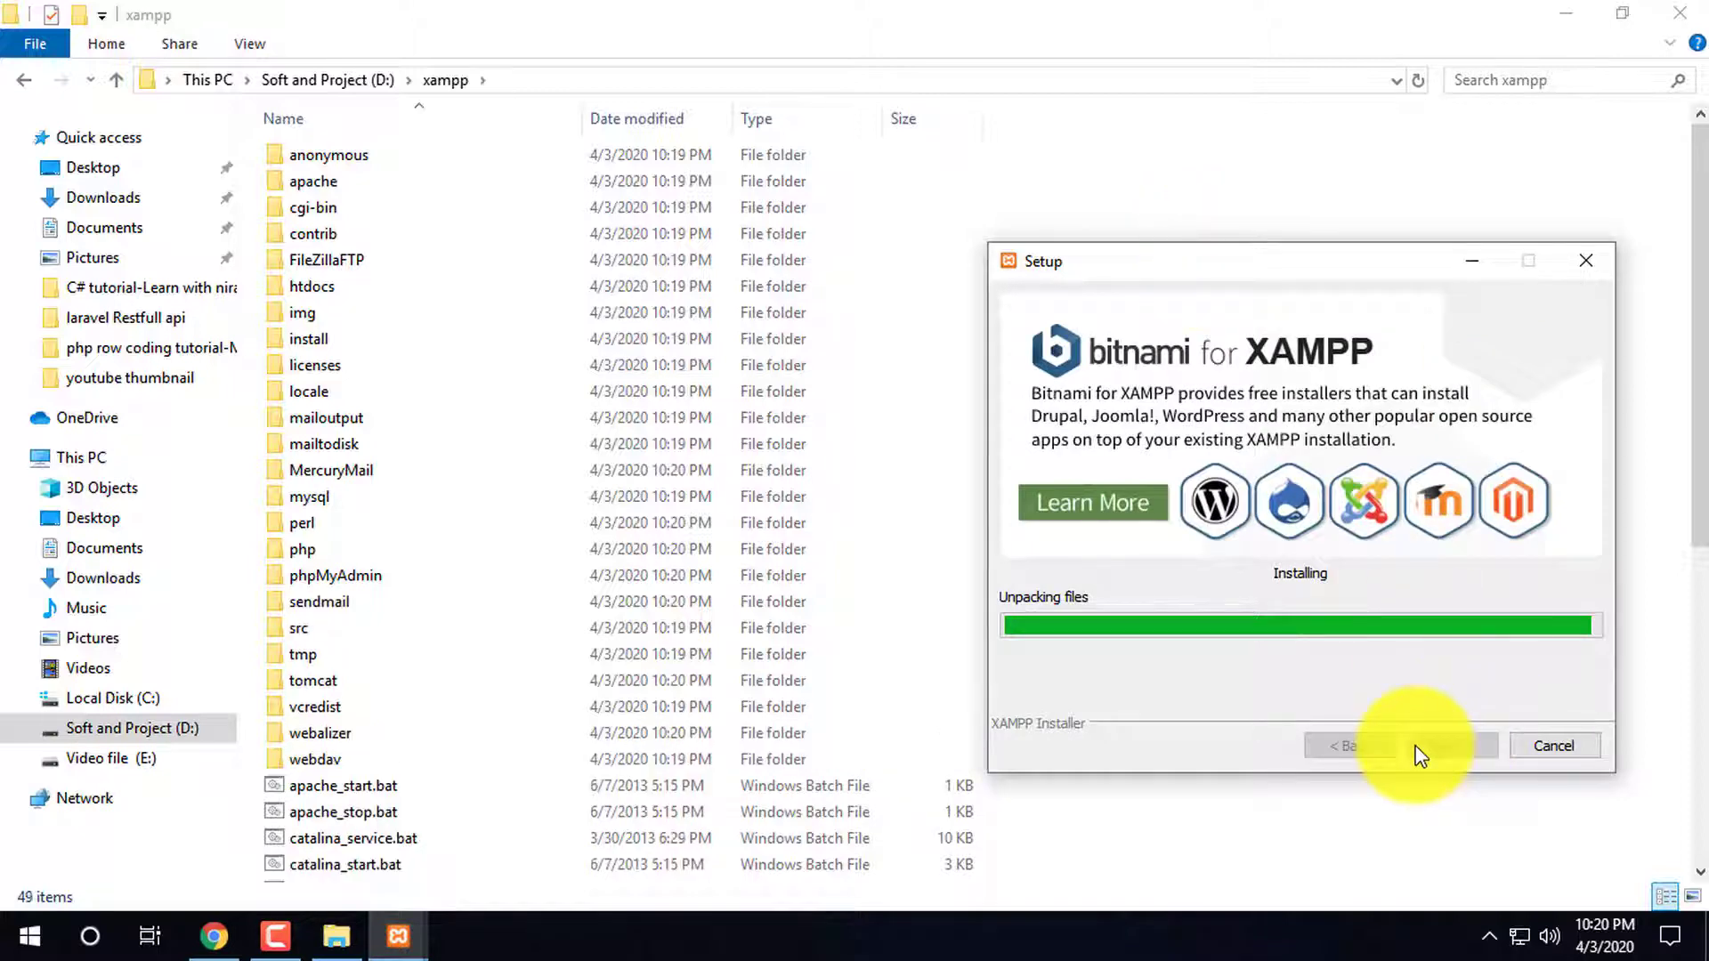
left_click_drag(1317, 263, 1308, 218)
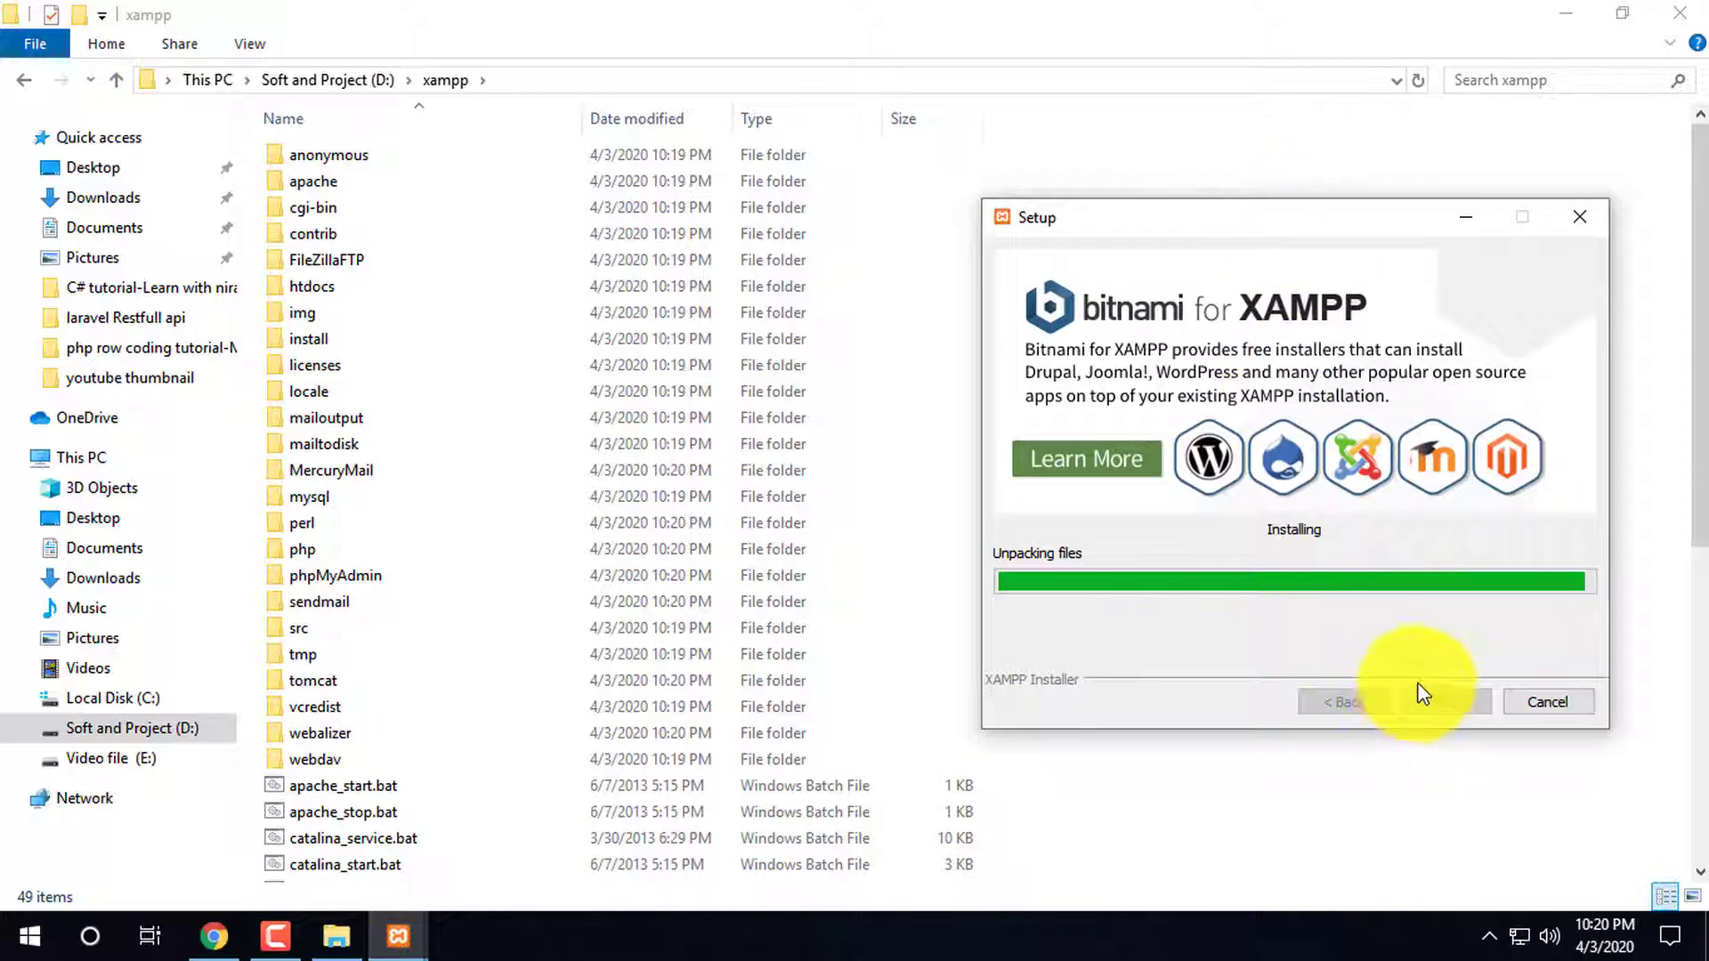
left_click(291, 938)
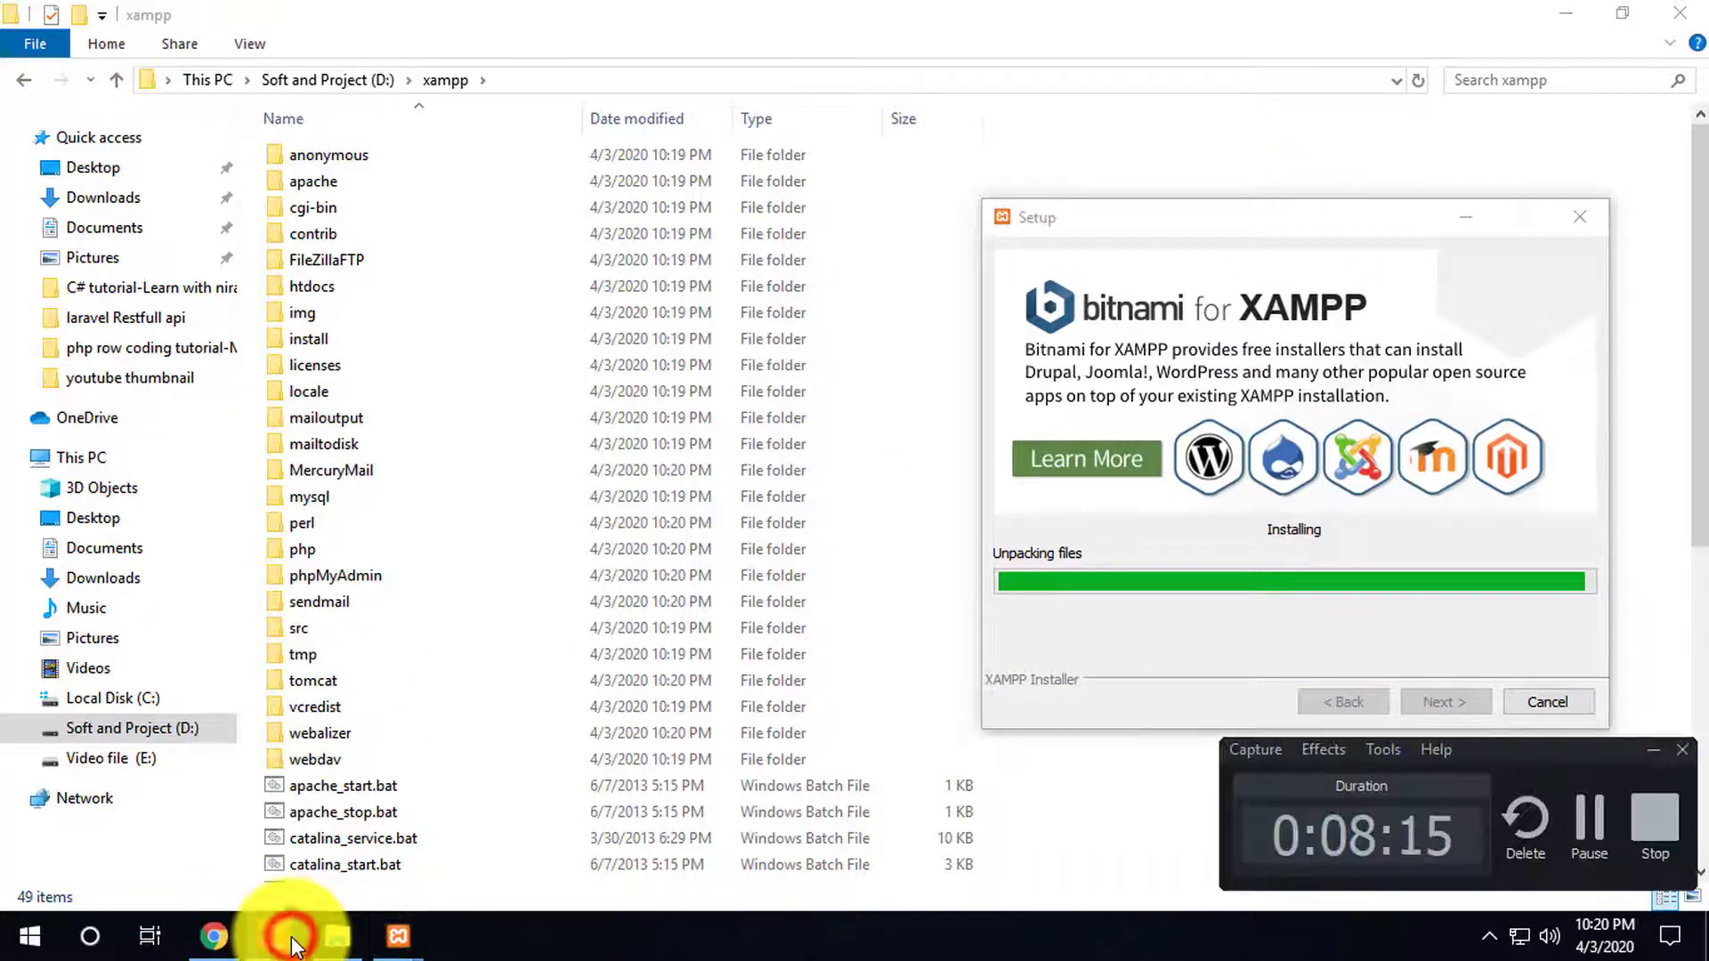
left_click(290, 937)
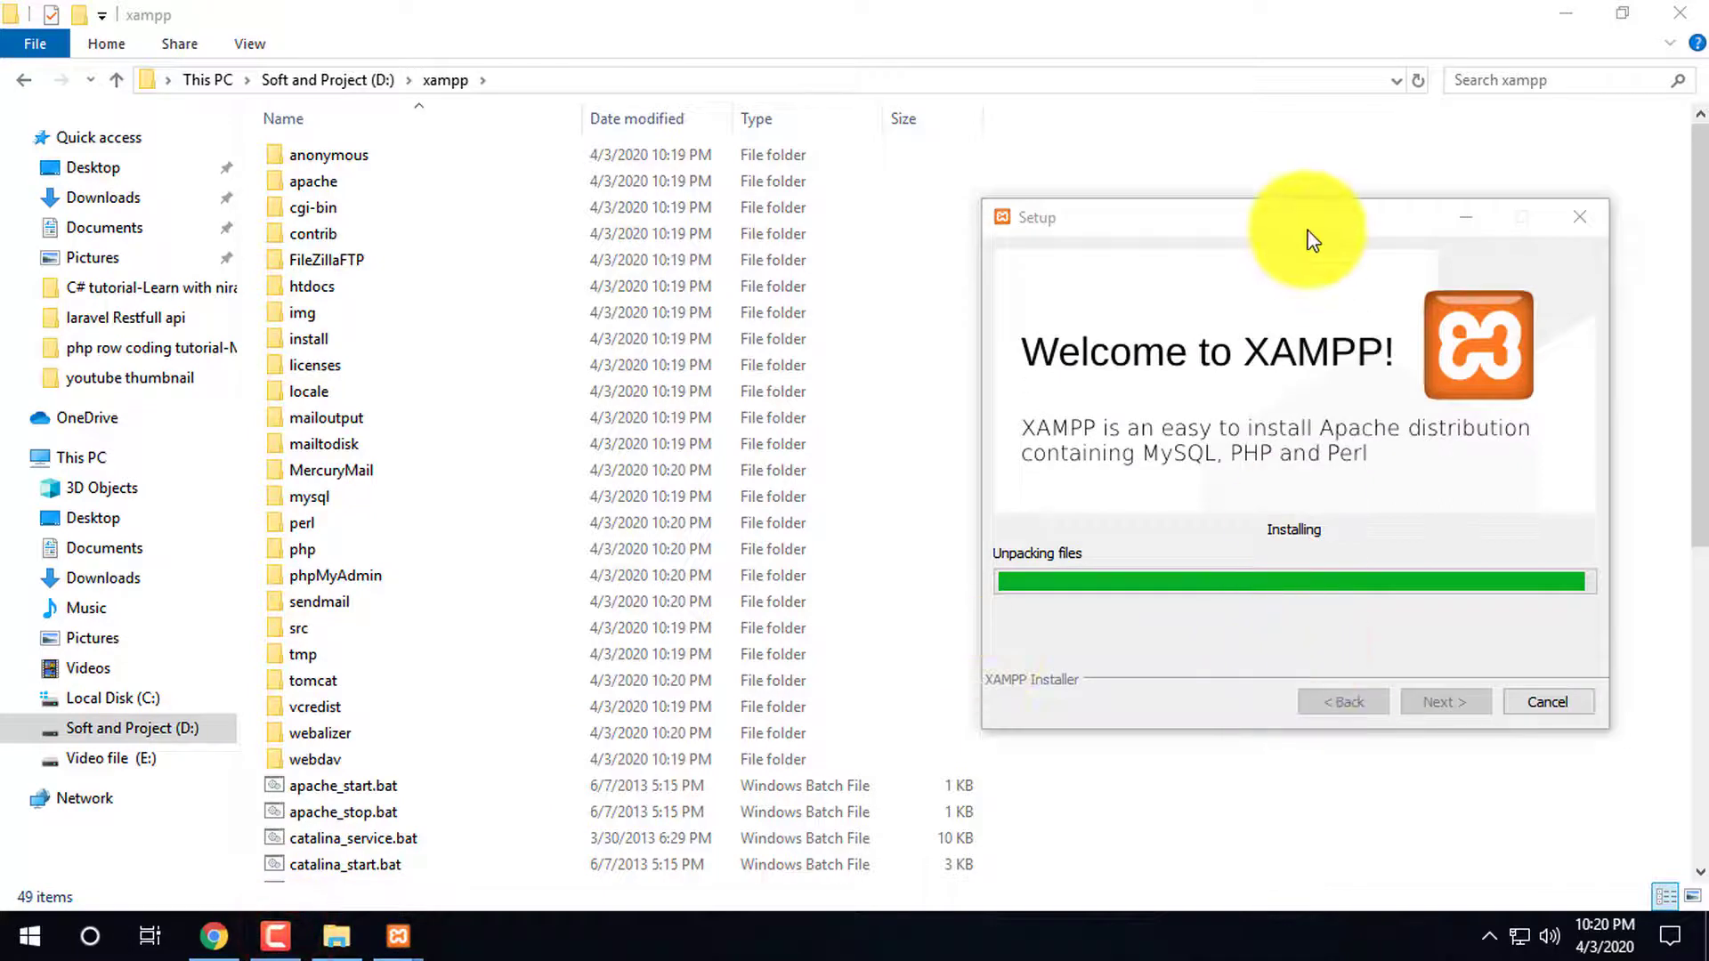
left_click_drag(1309, 225, 1134, 186)
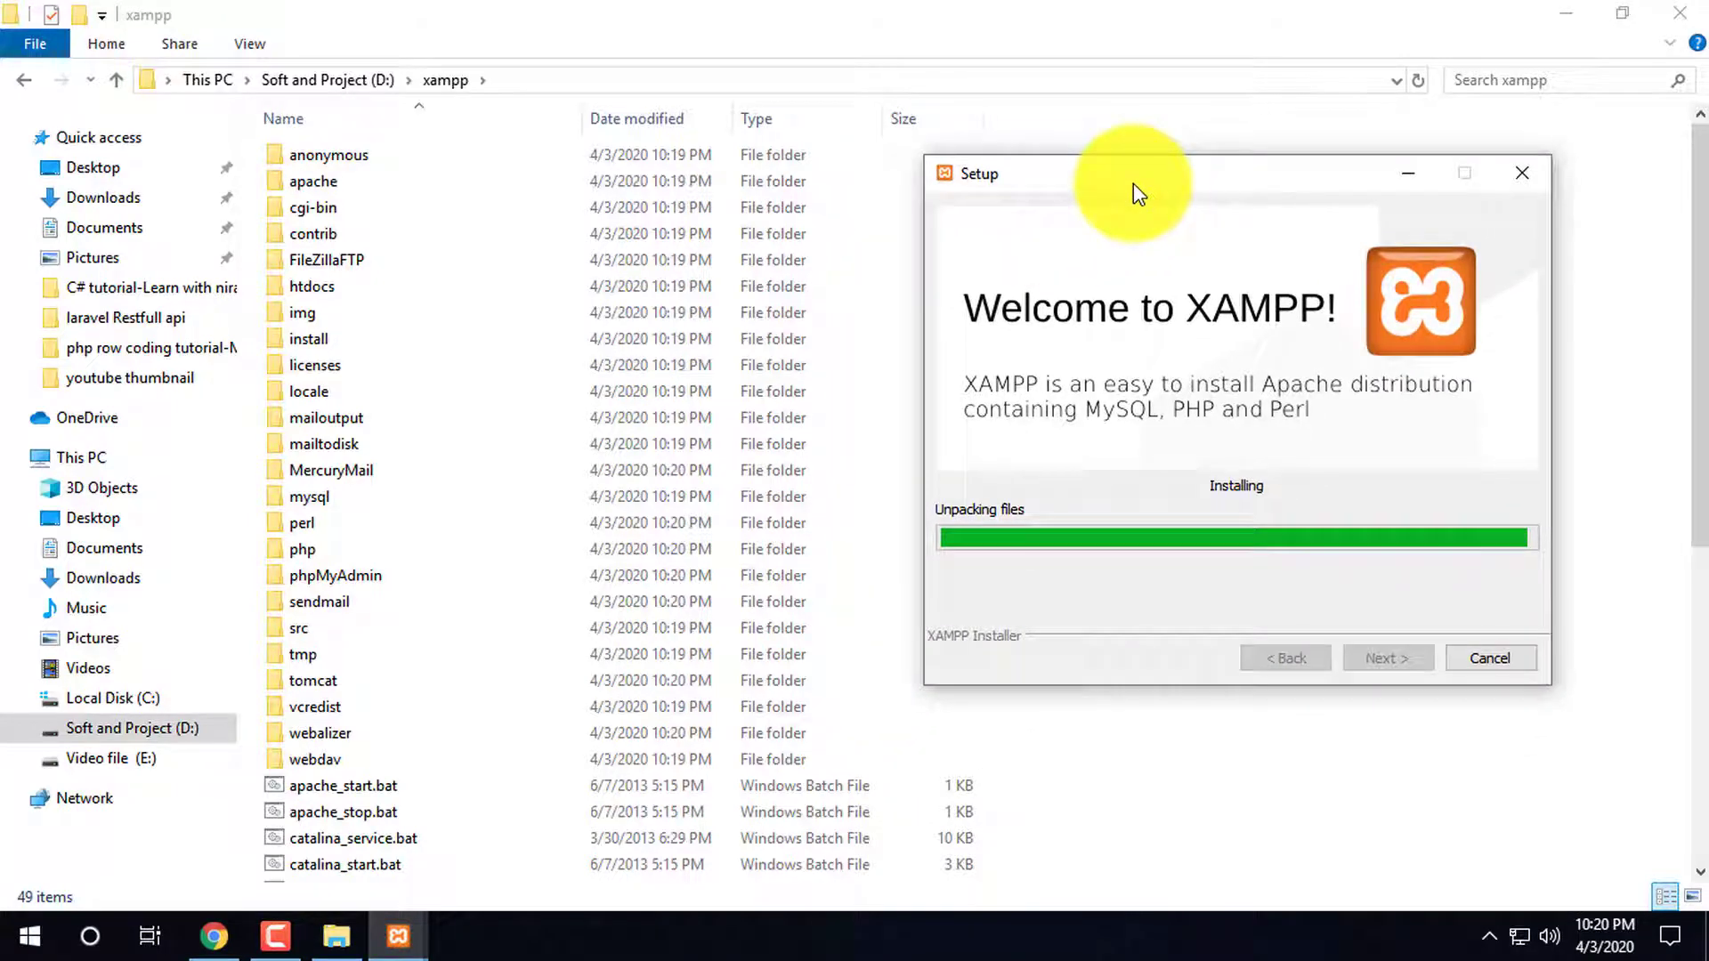
Close the two User Account Control warnings left by the duplicate XAMPP installer launches
left_click(402, 937)
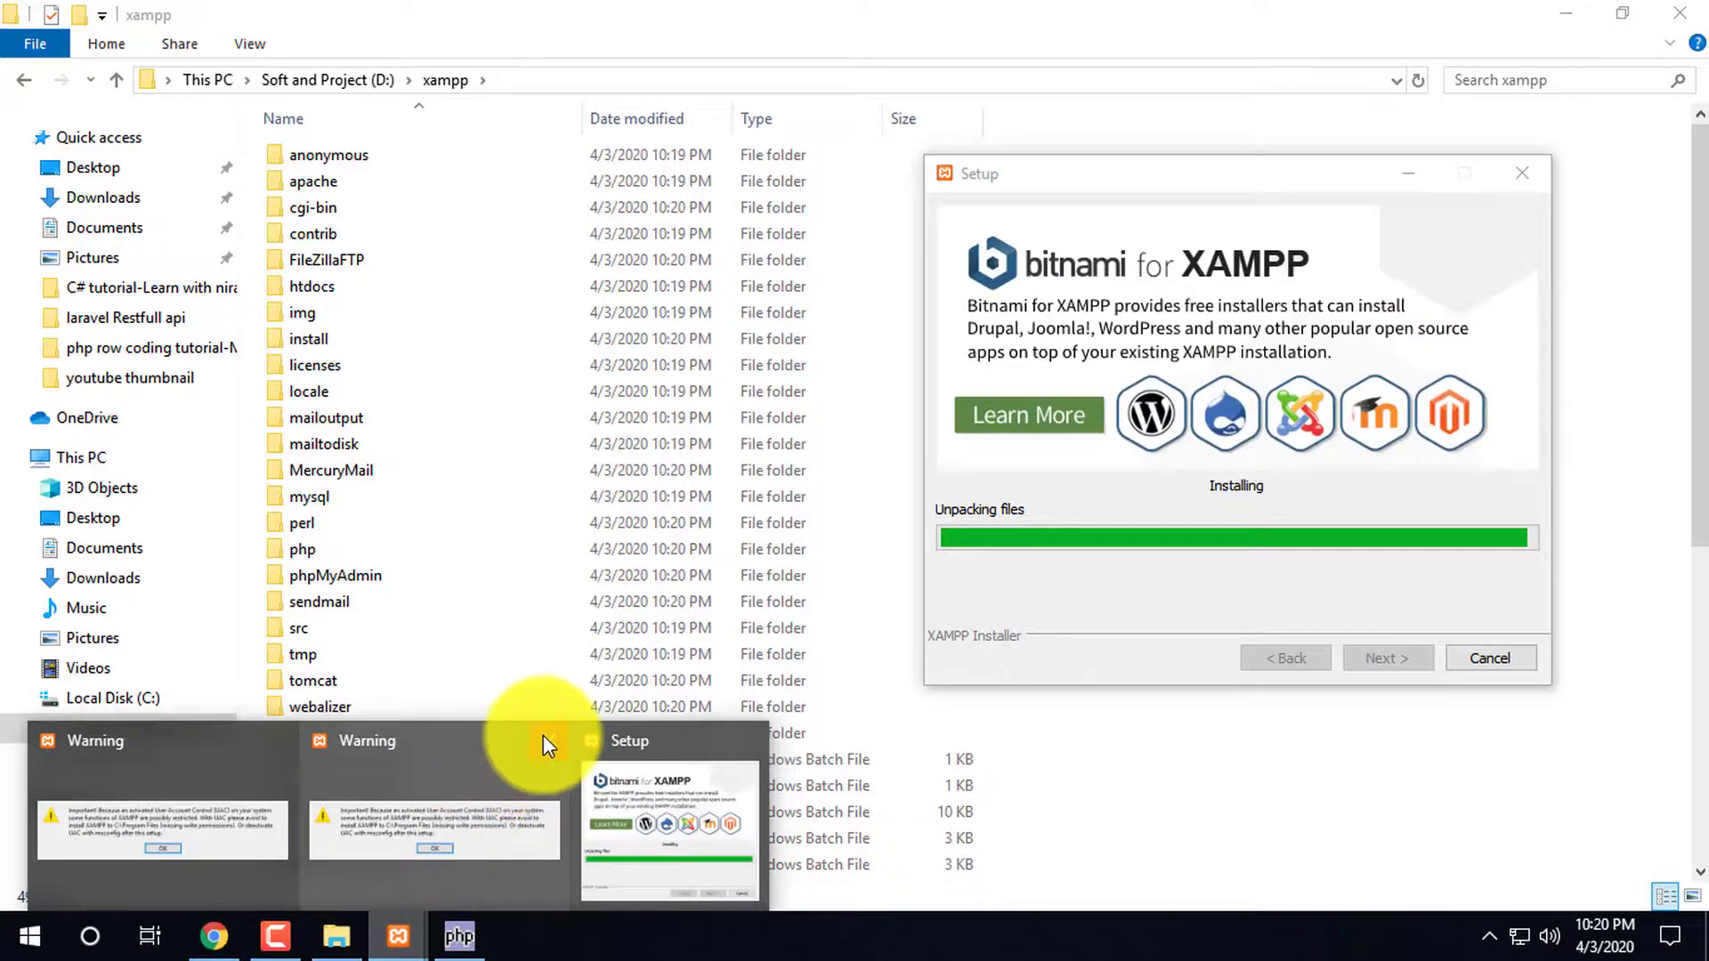
left_click(547, 741)
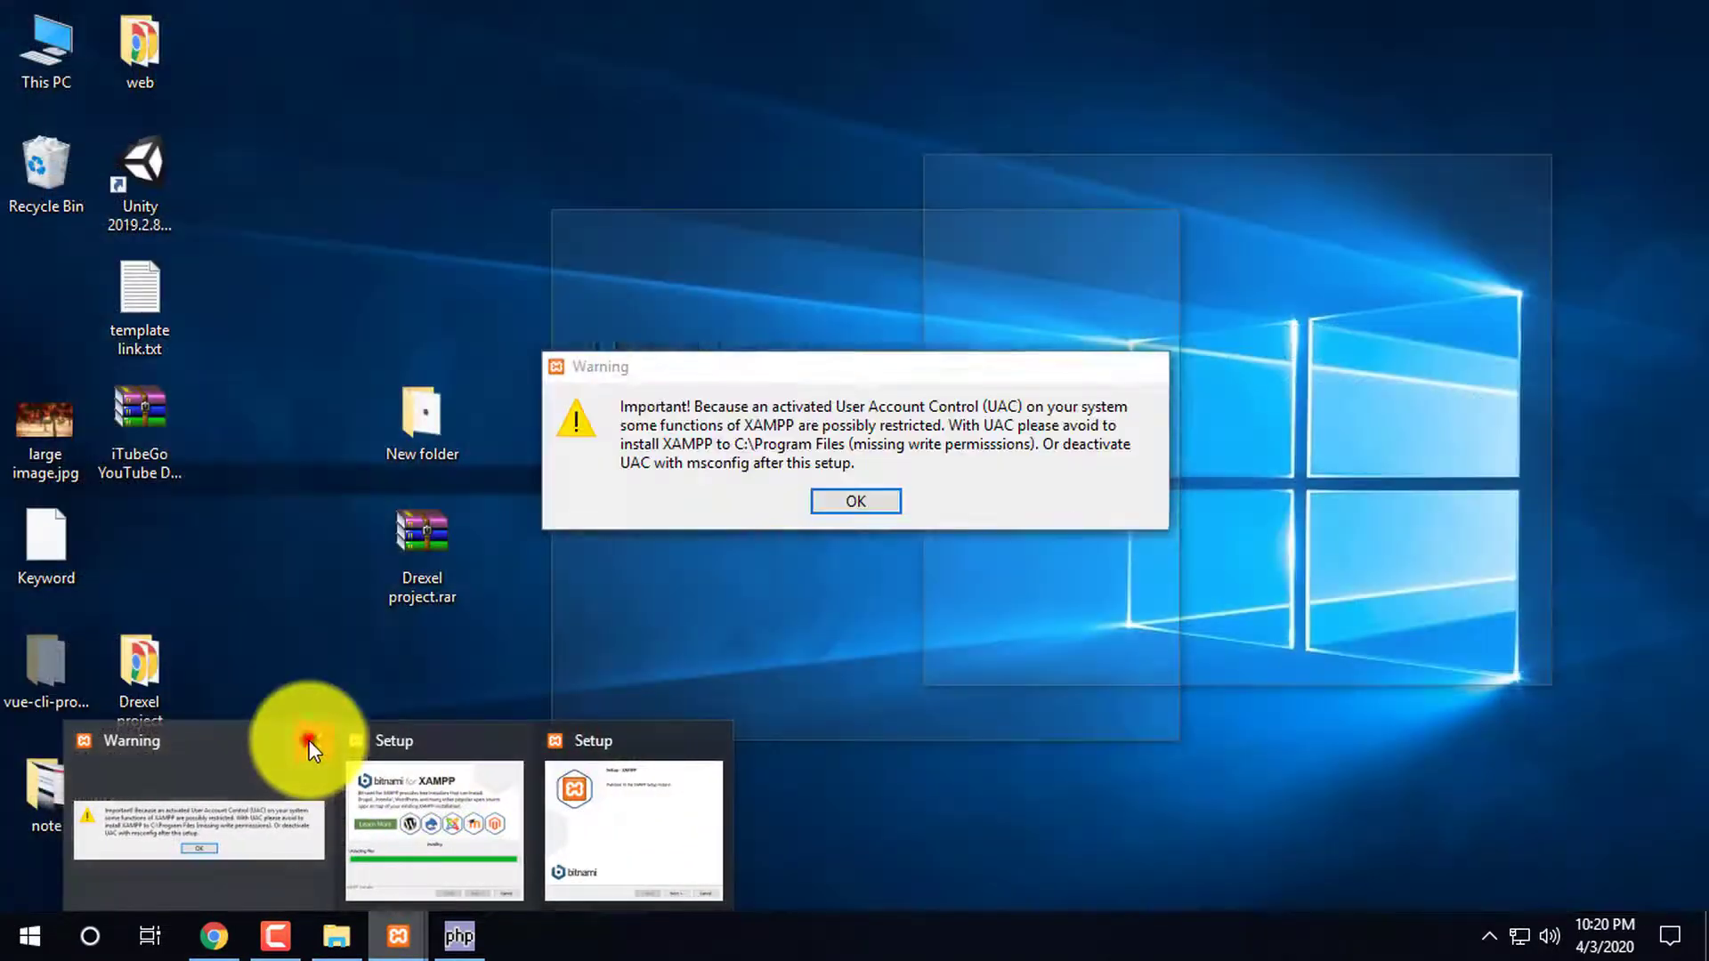
left_click(306, 738)
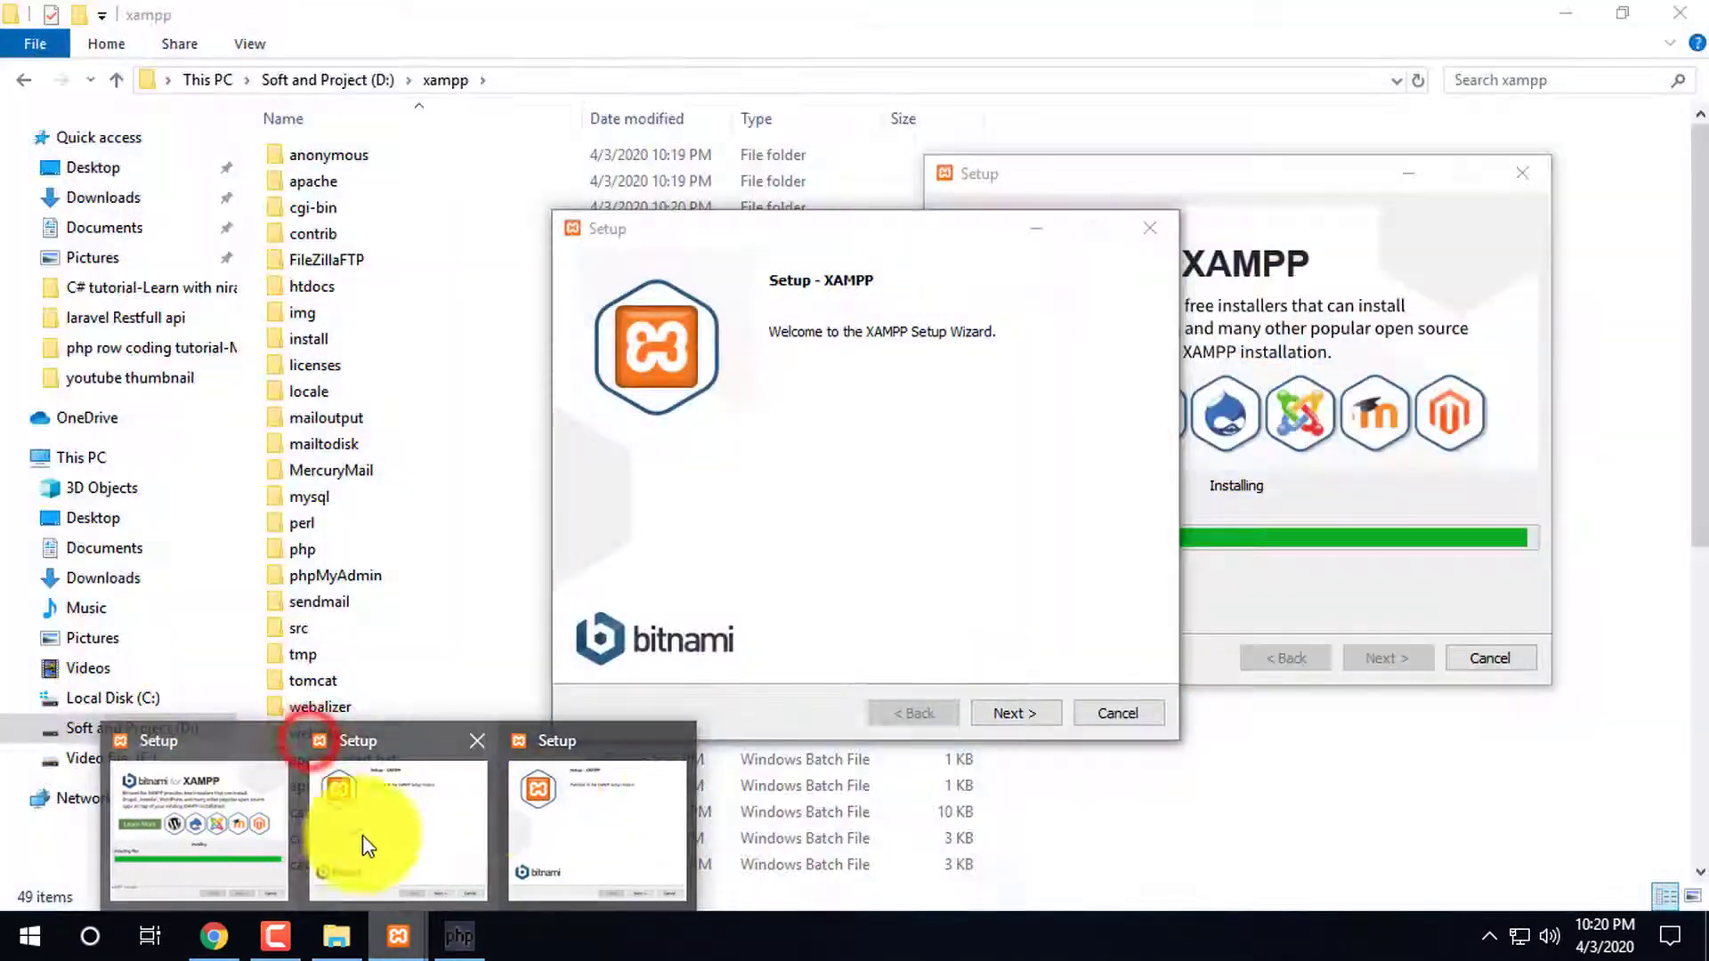
left_click(986, 529)
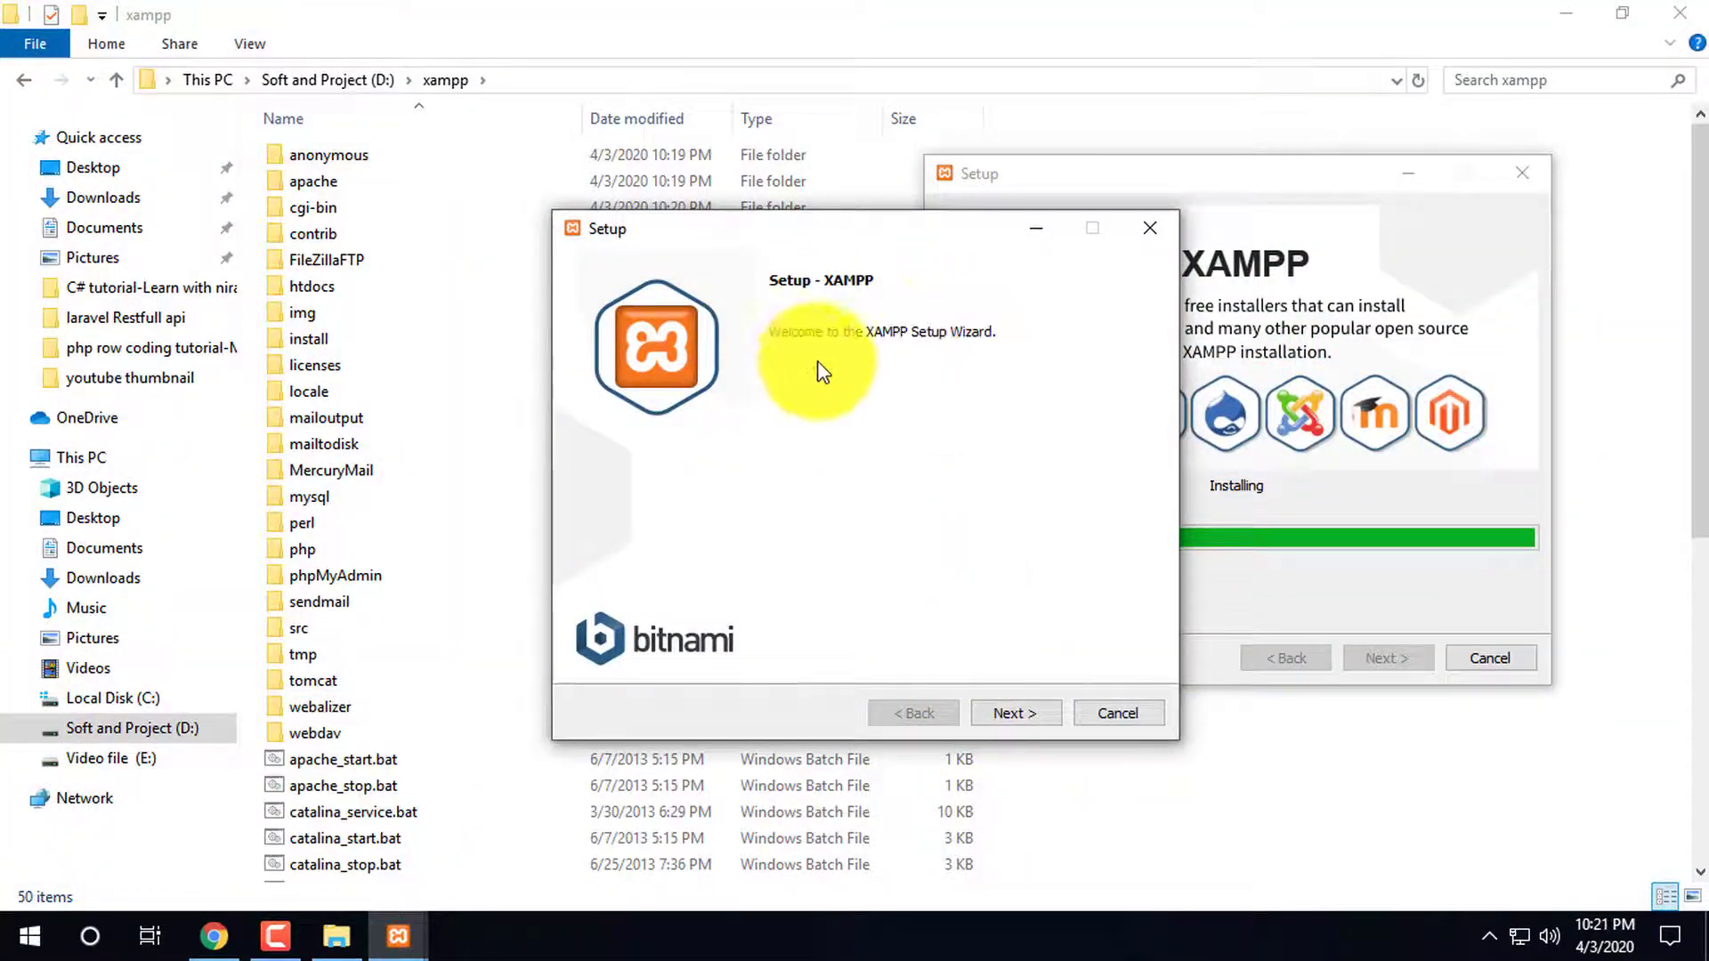
Abort both duplicate XAMPP setup wizards, leaving the original installation running
left_click(1017, 714)
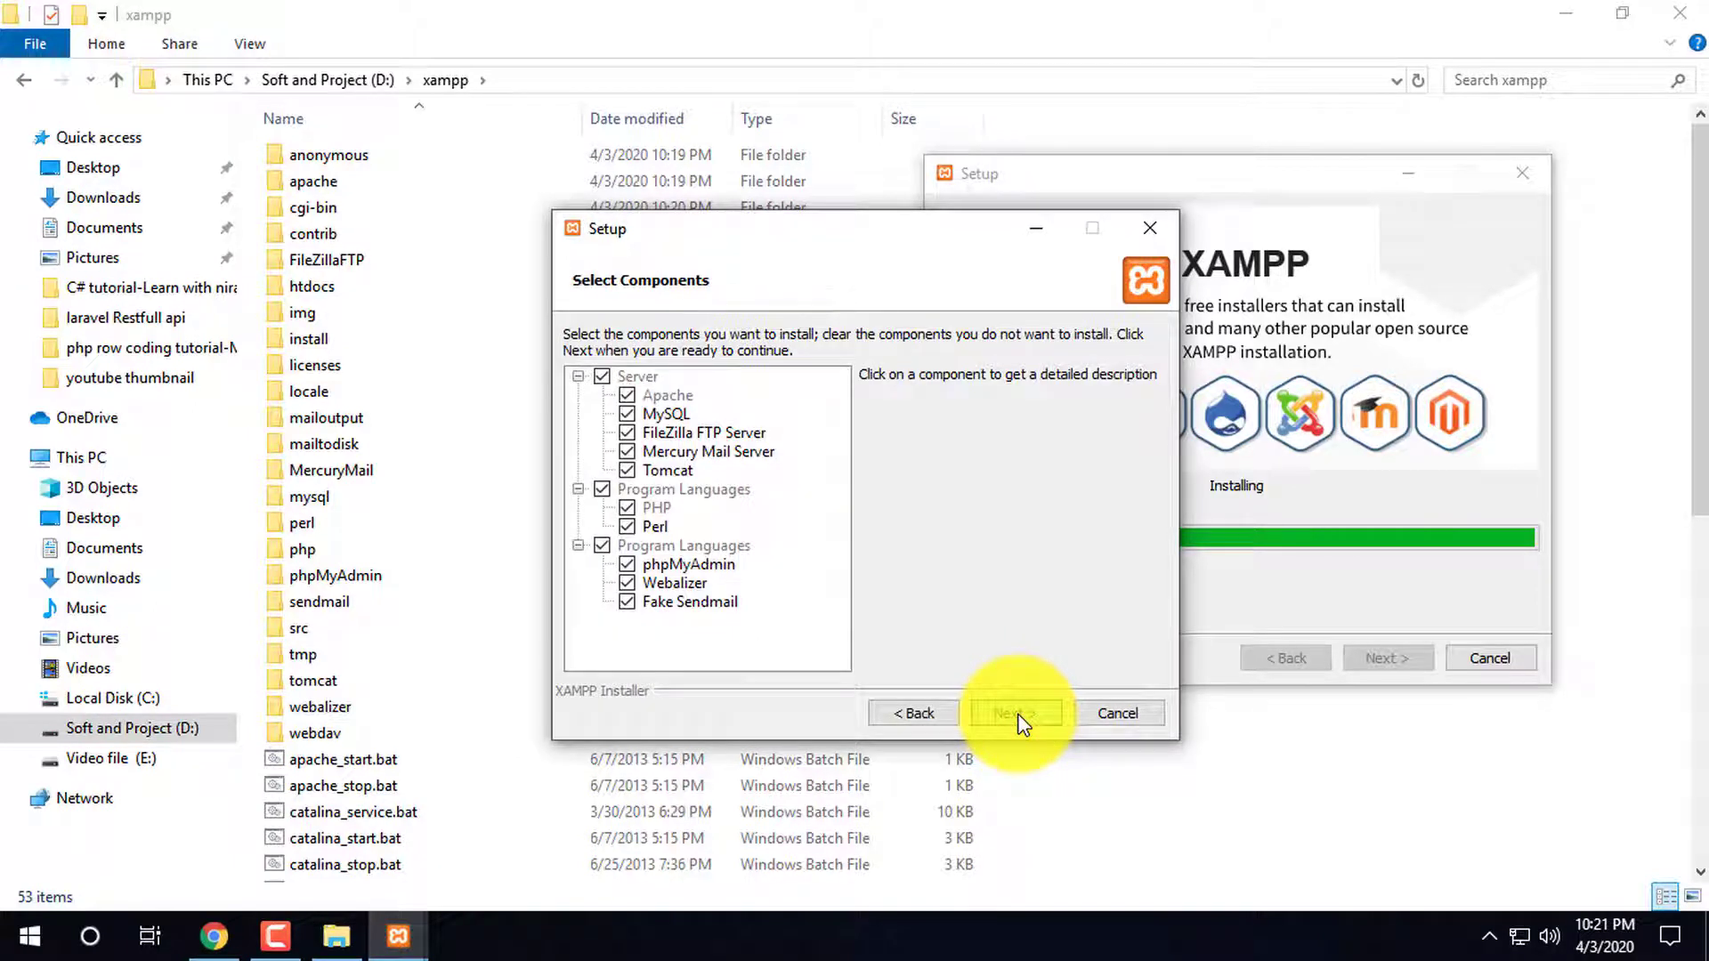
left_click(1018, 715)
left_click(1122, 714)
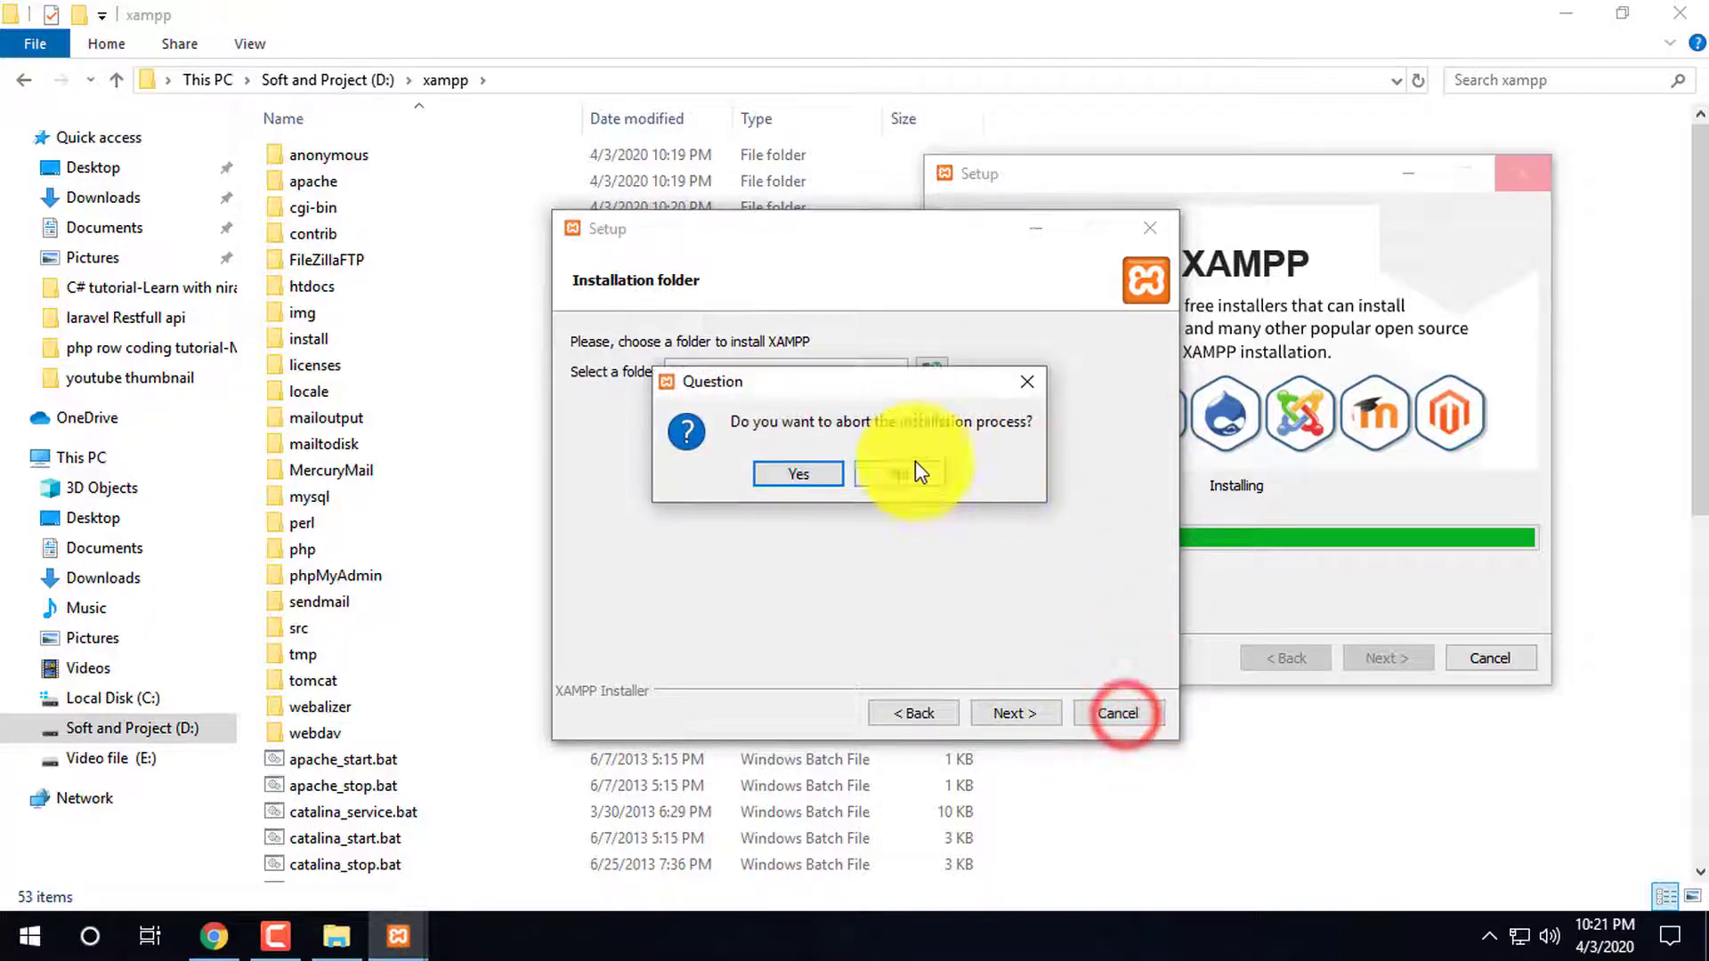
left_click(794, 476)
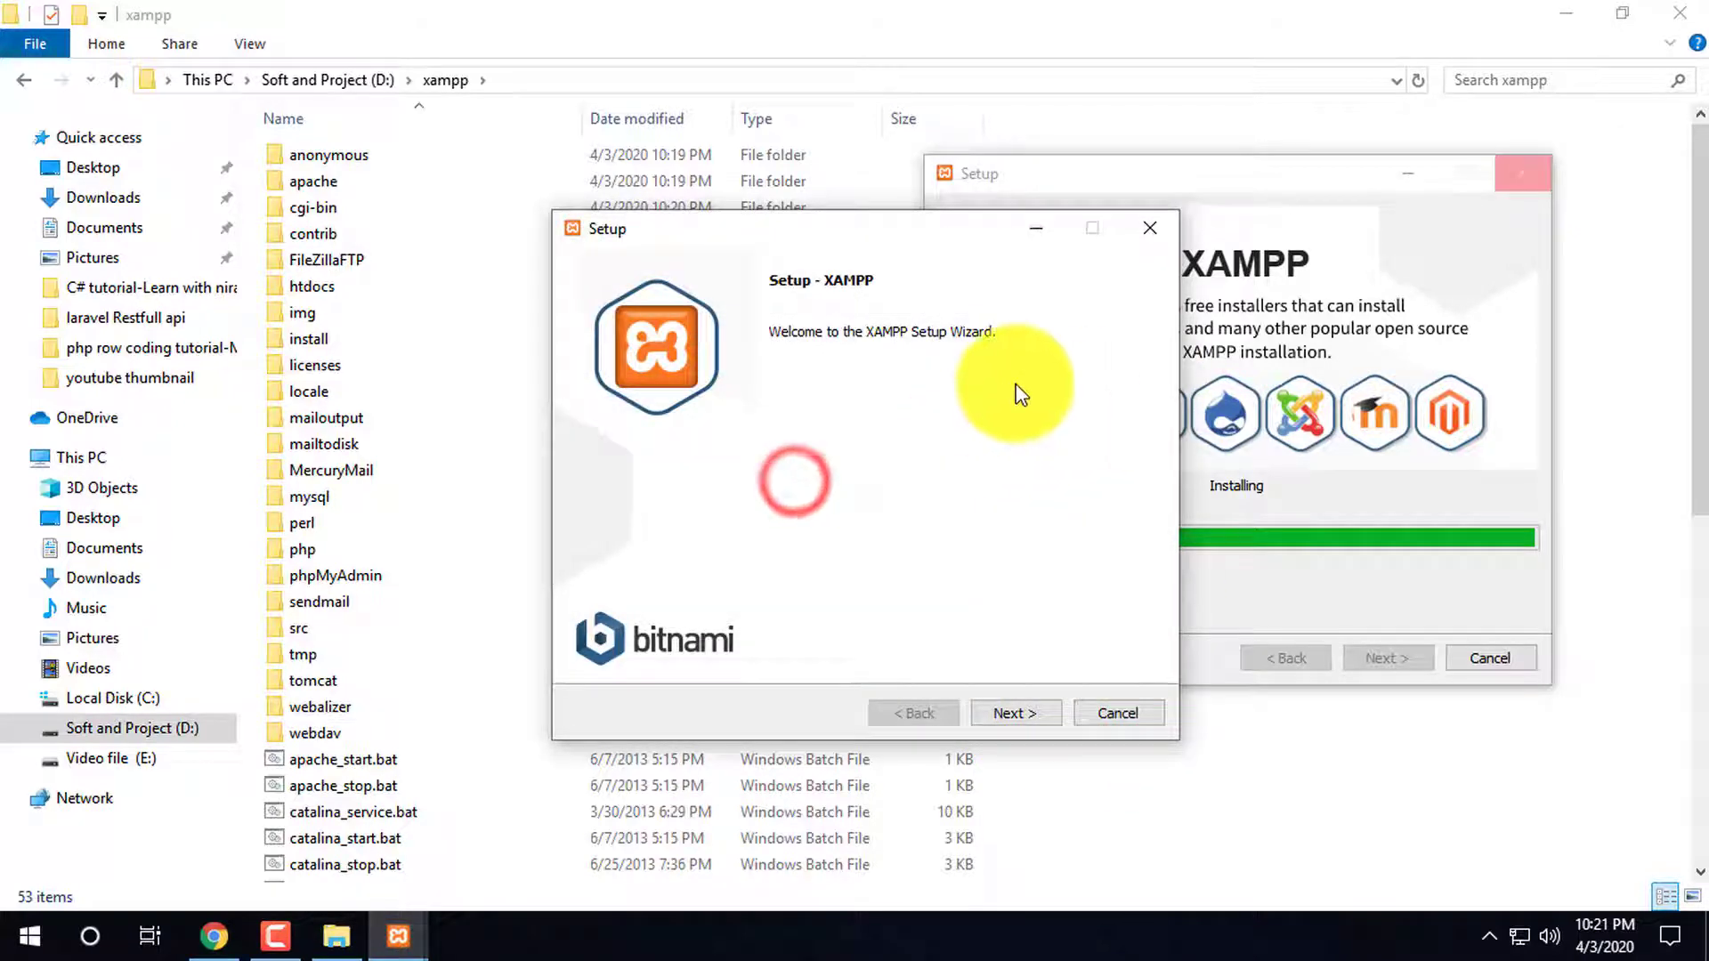
left_click(1146, 717)
left_click(799, 479)
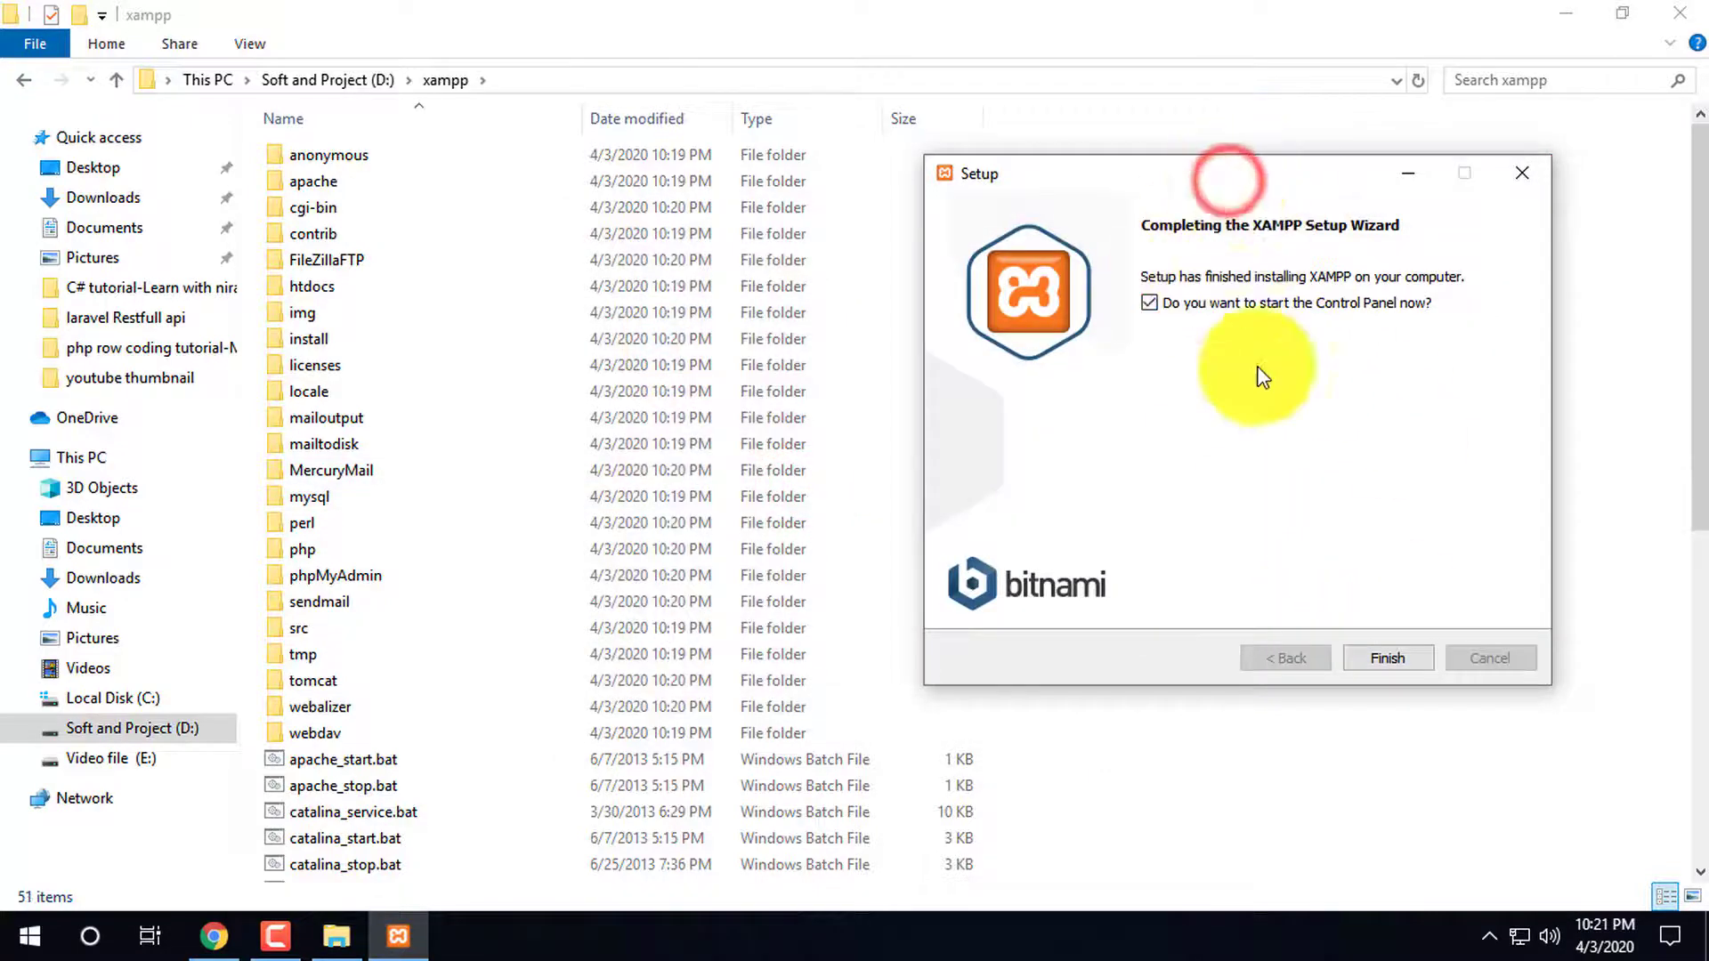
Finish the XAMPP setup with the Control Panel set to start, and save English as its language
left_click(1394, 663)
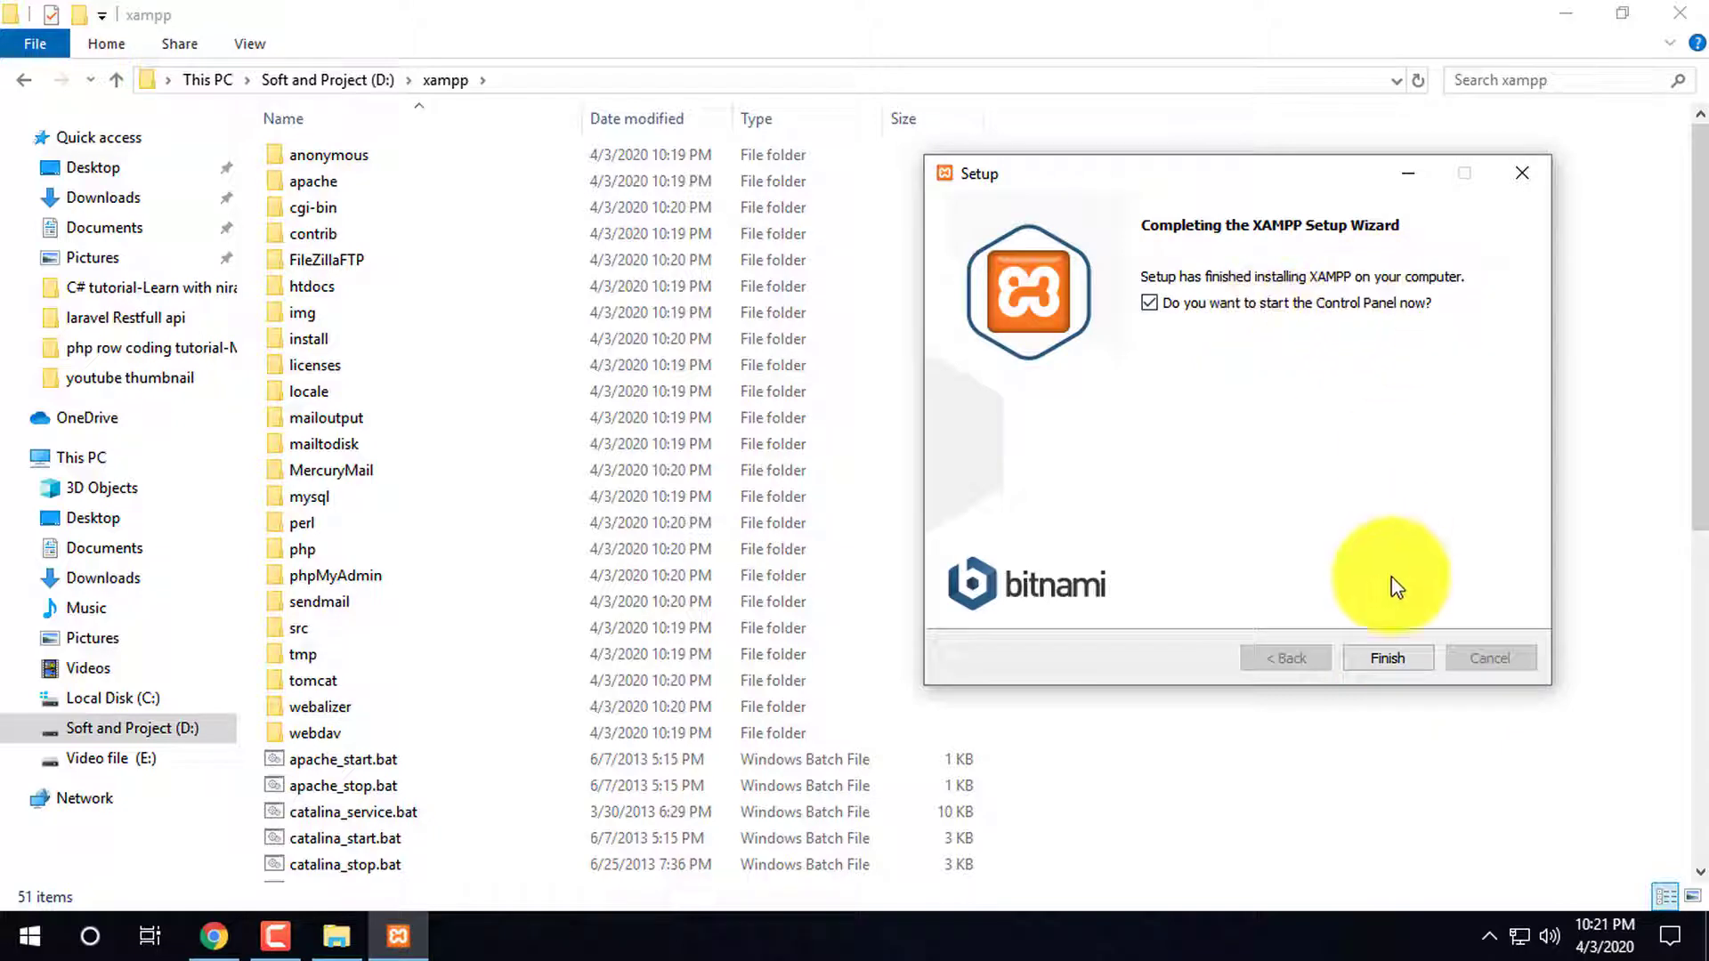
left_click(1375, 659)
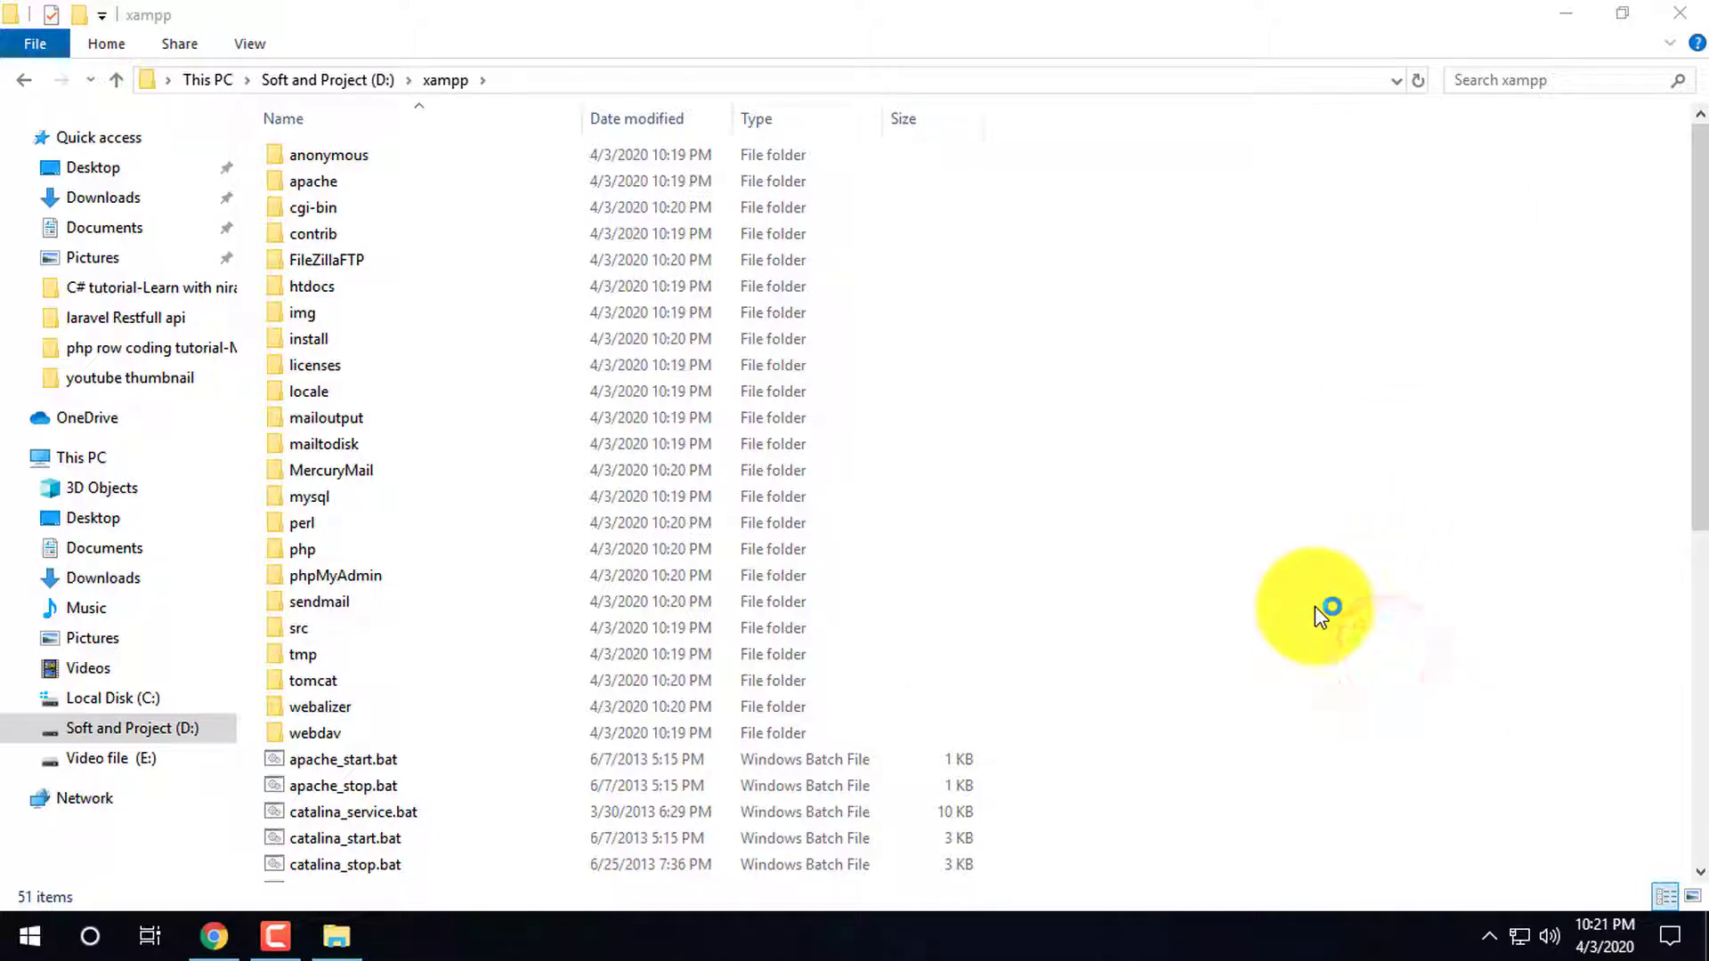
scroll(365, 707, "down", 7)
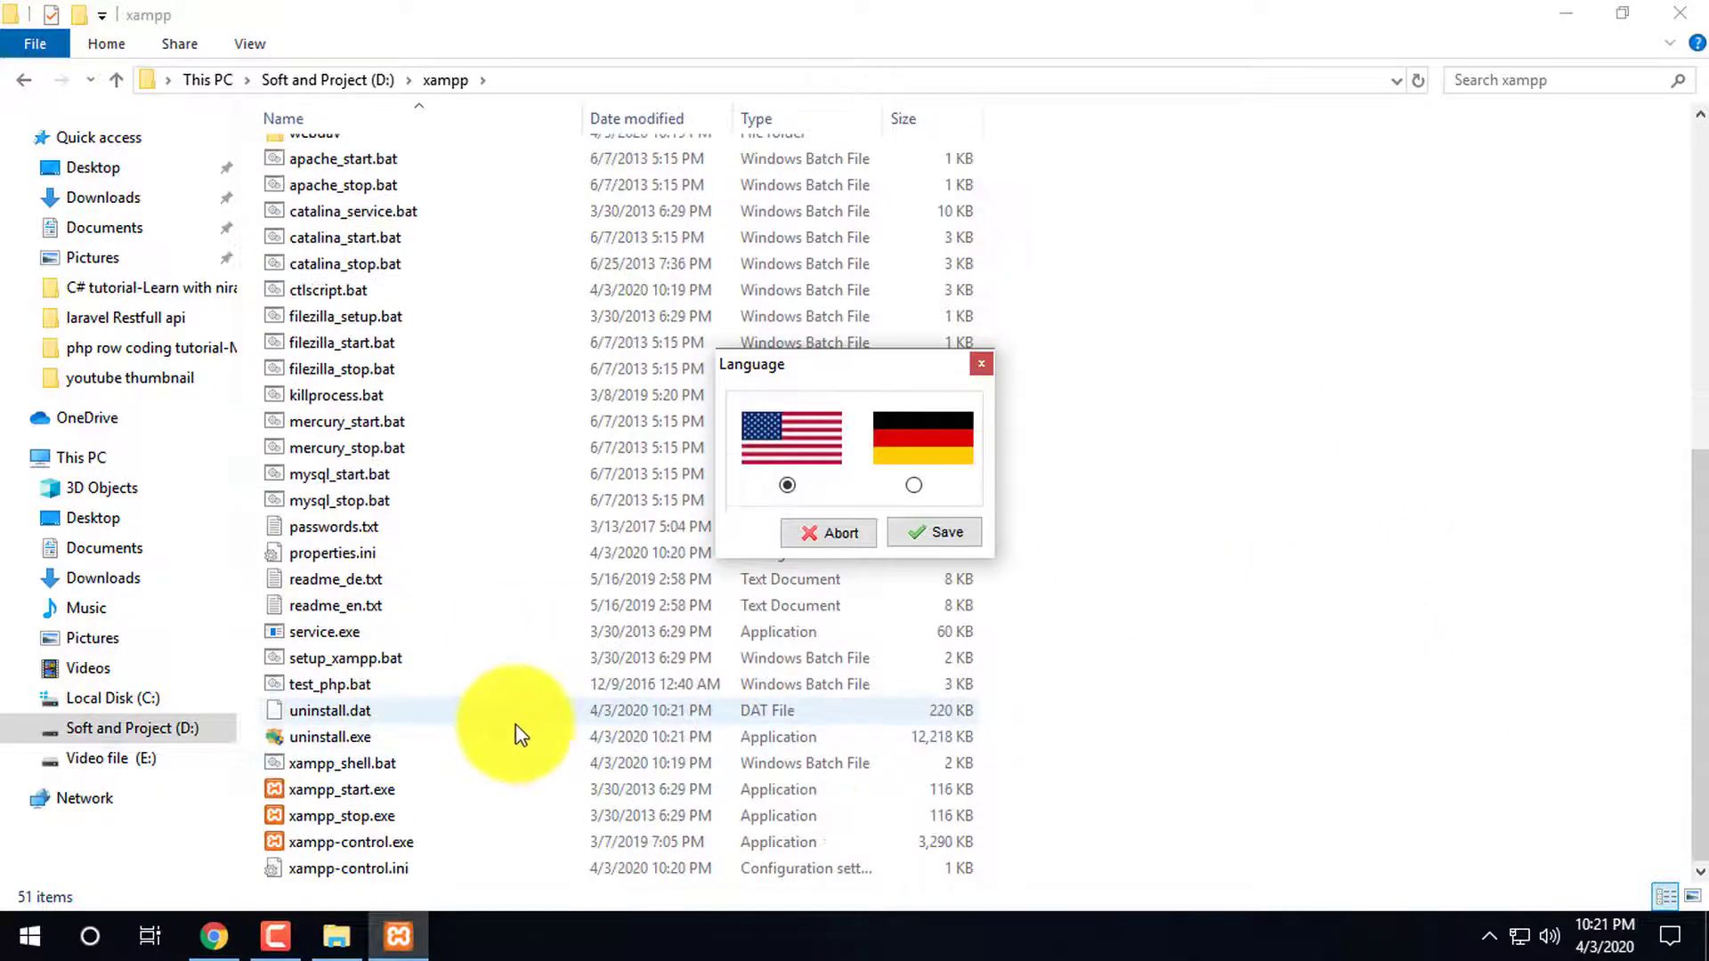
left_click(930, 533)
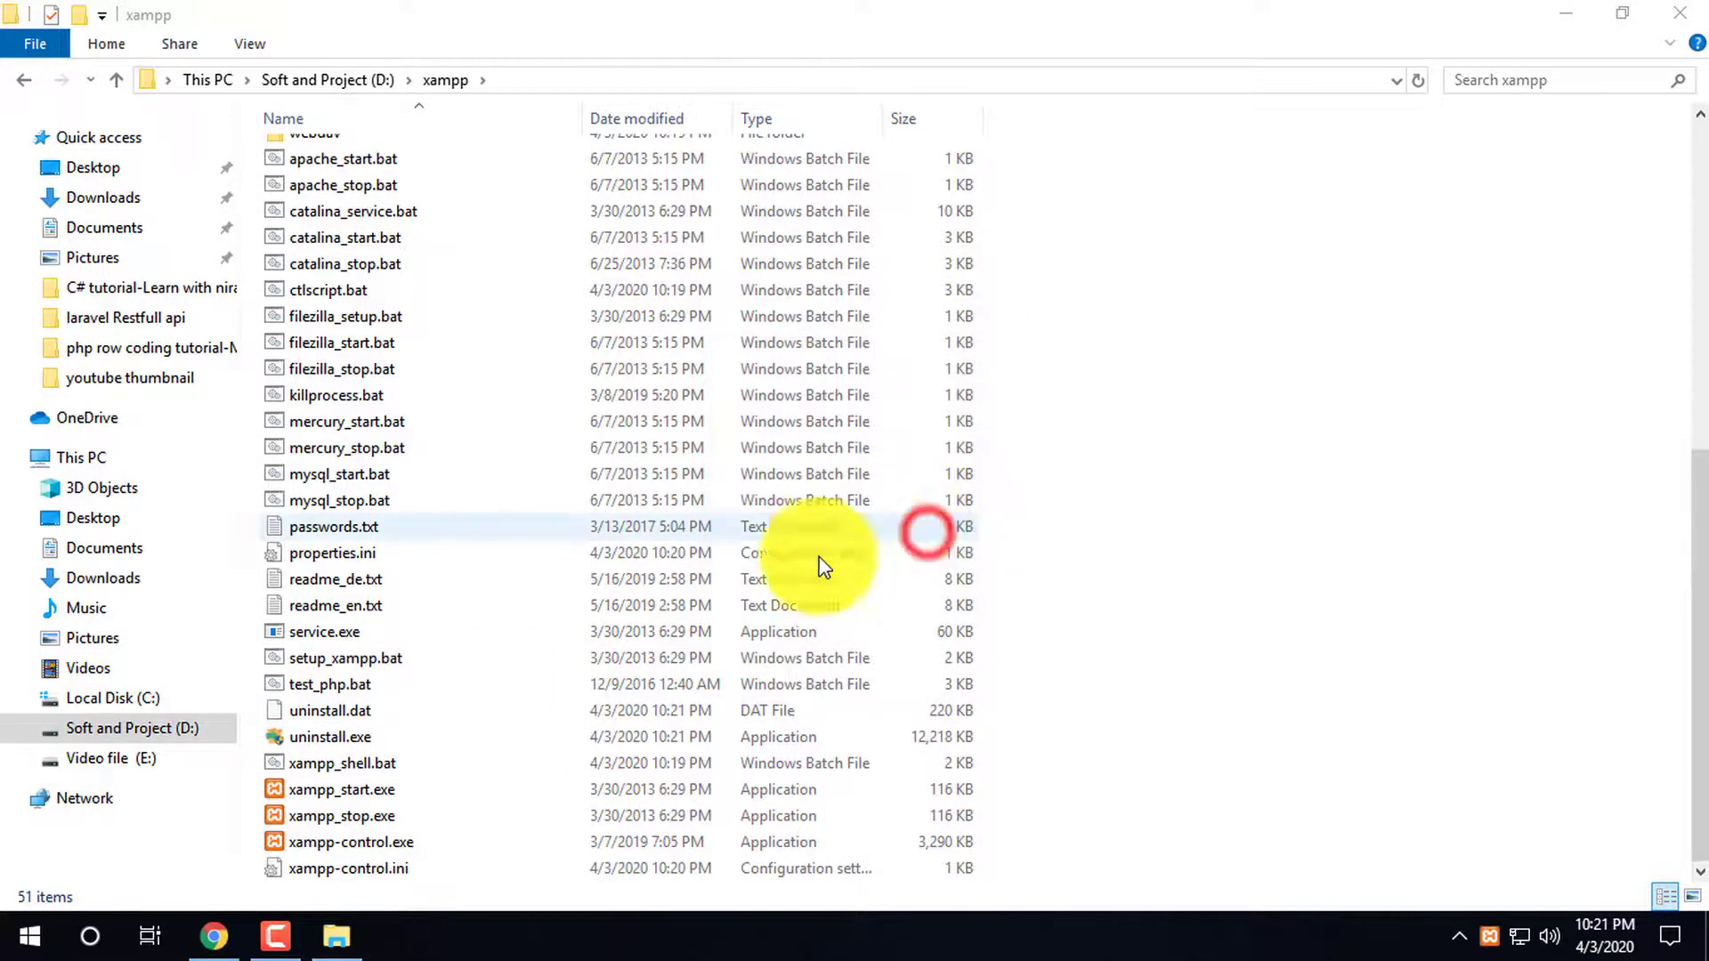
Close the XAMPP Control Panel and reopen the xampp folder on drive D to locate xampp-control.exe
left_click_drag(552, 20, 1244, 195)
left_click(1505, 194)
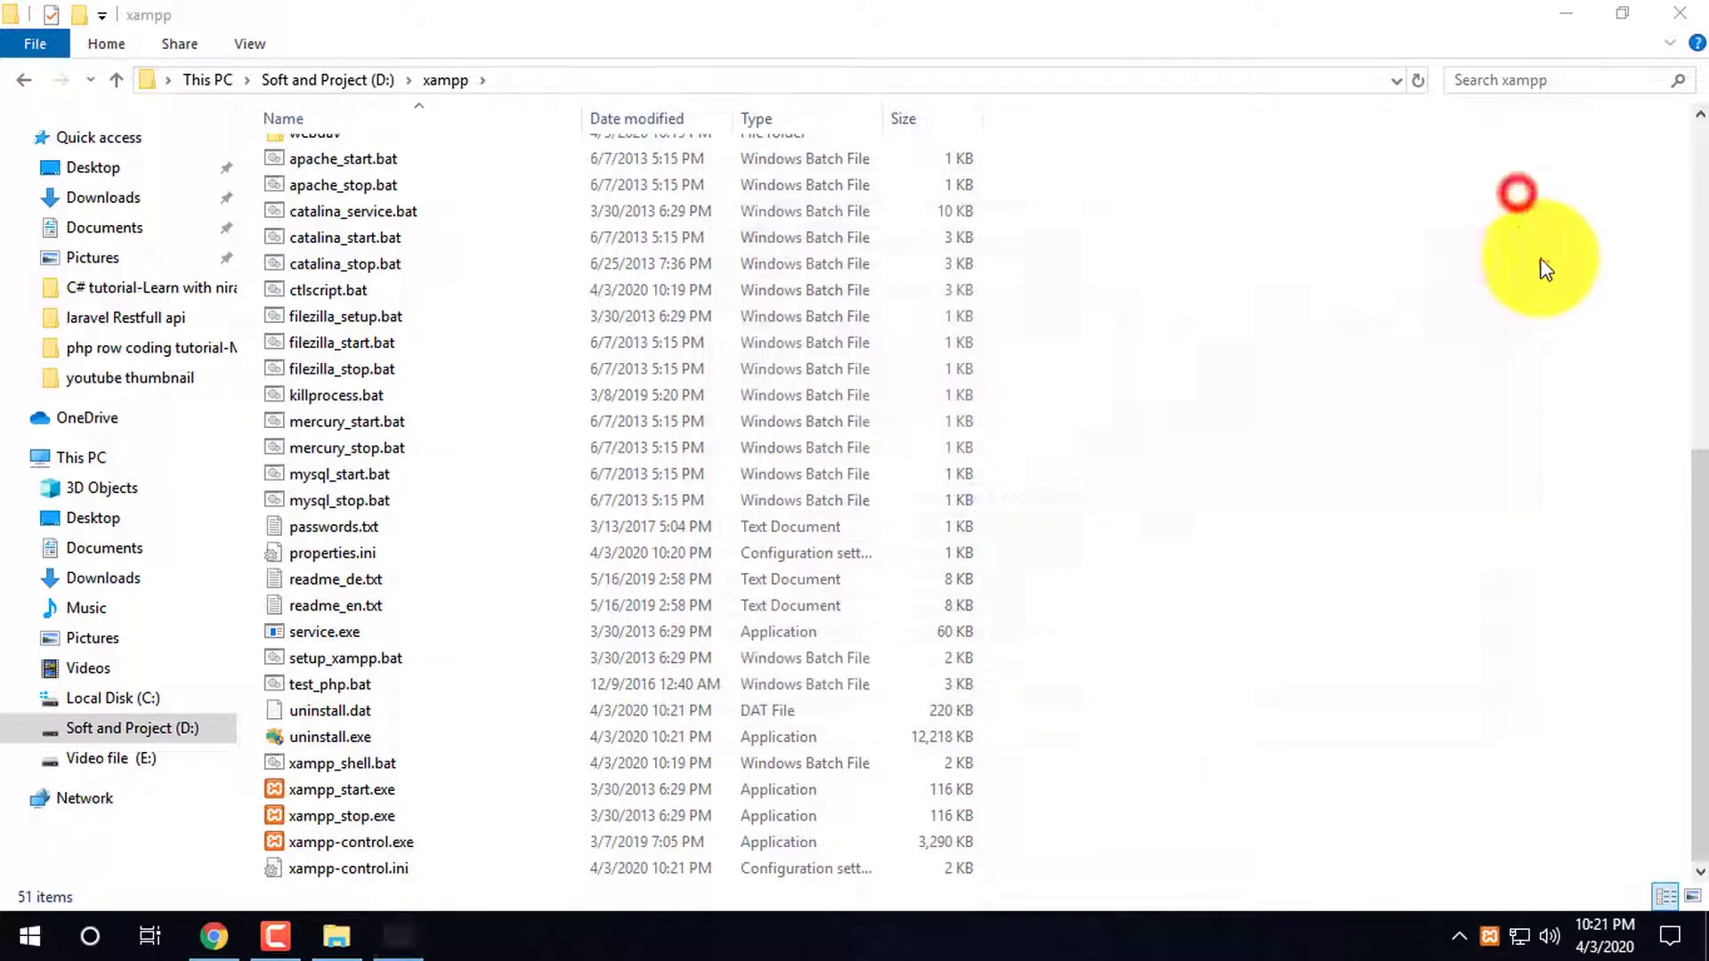
left_click(1579, 339)
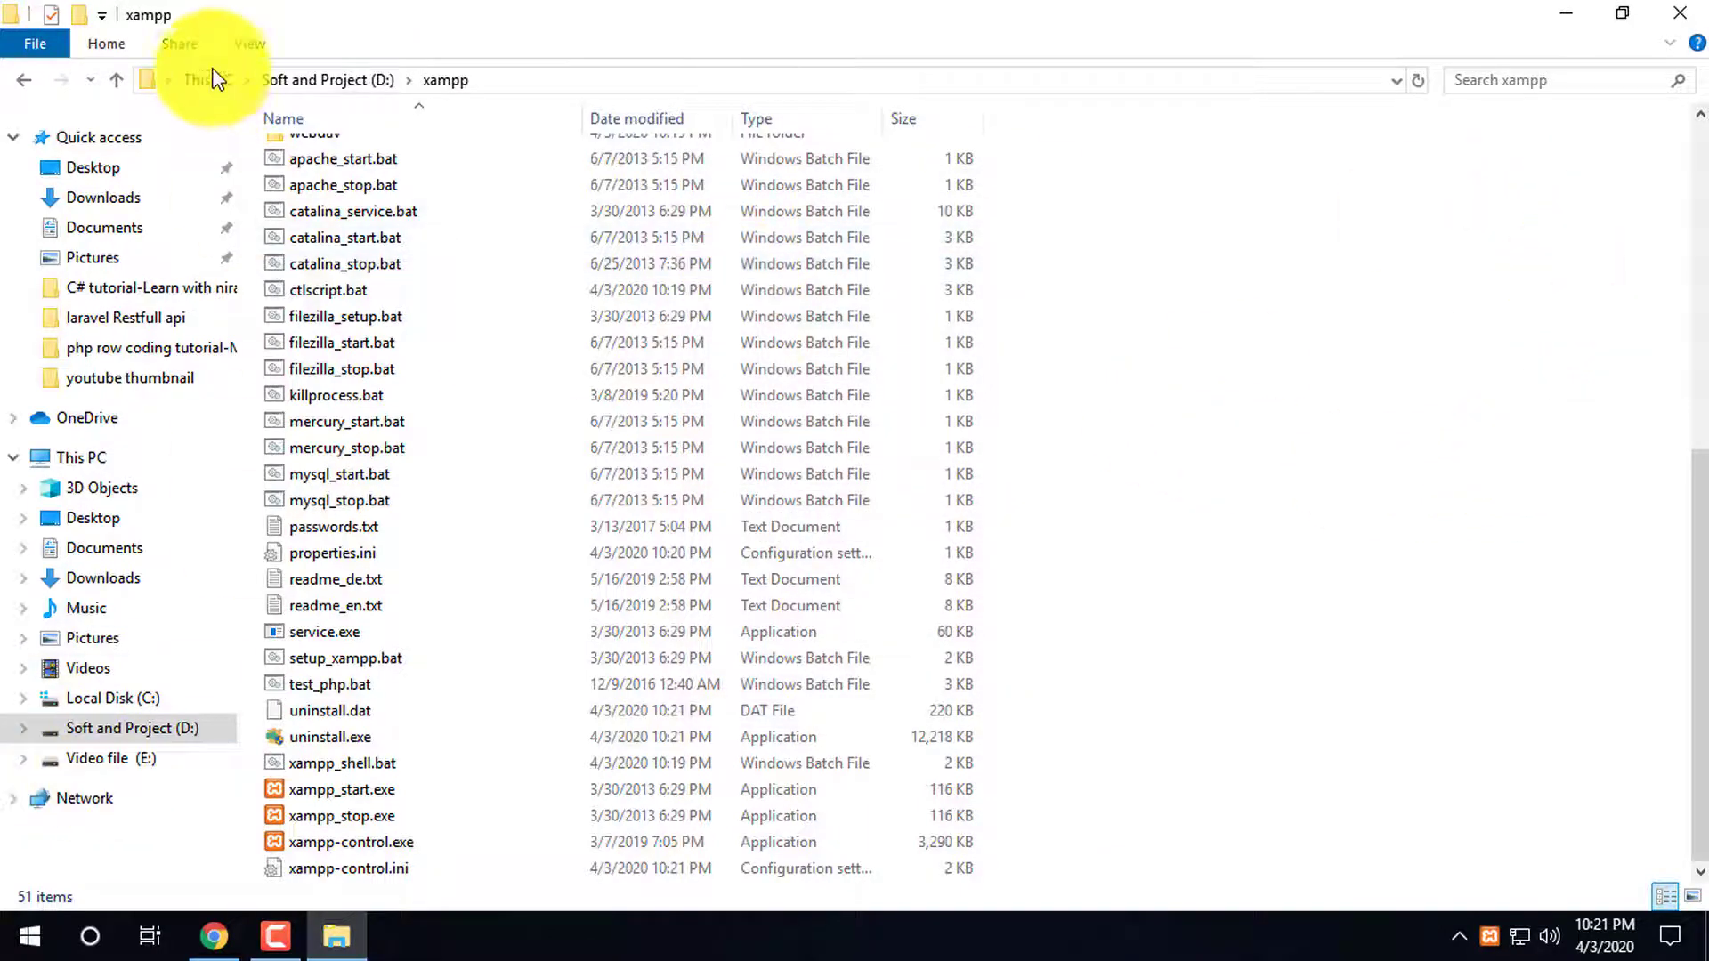
left_click(345, 79)
double_click(344, 683)
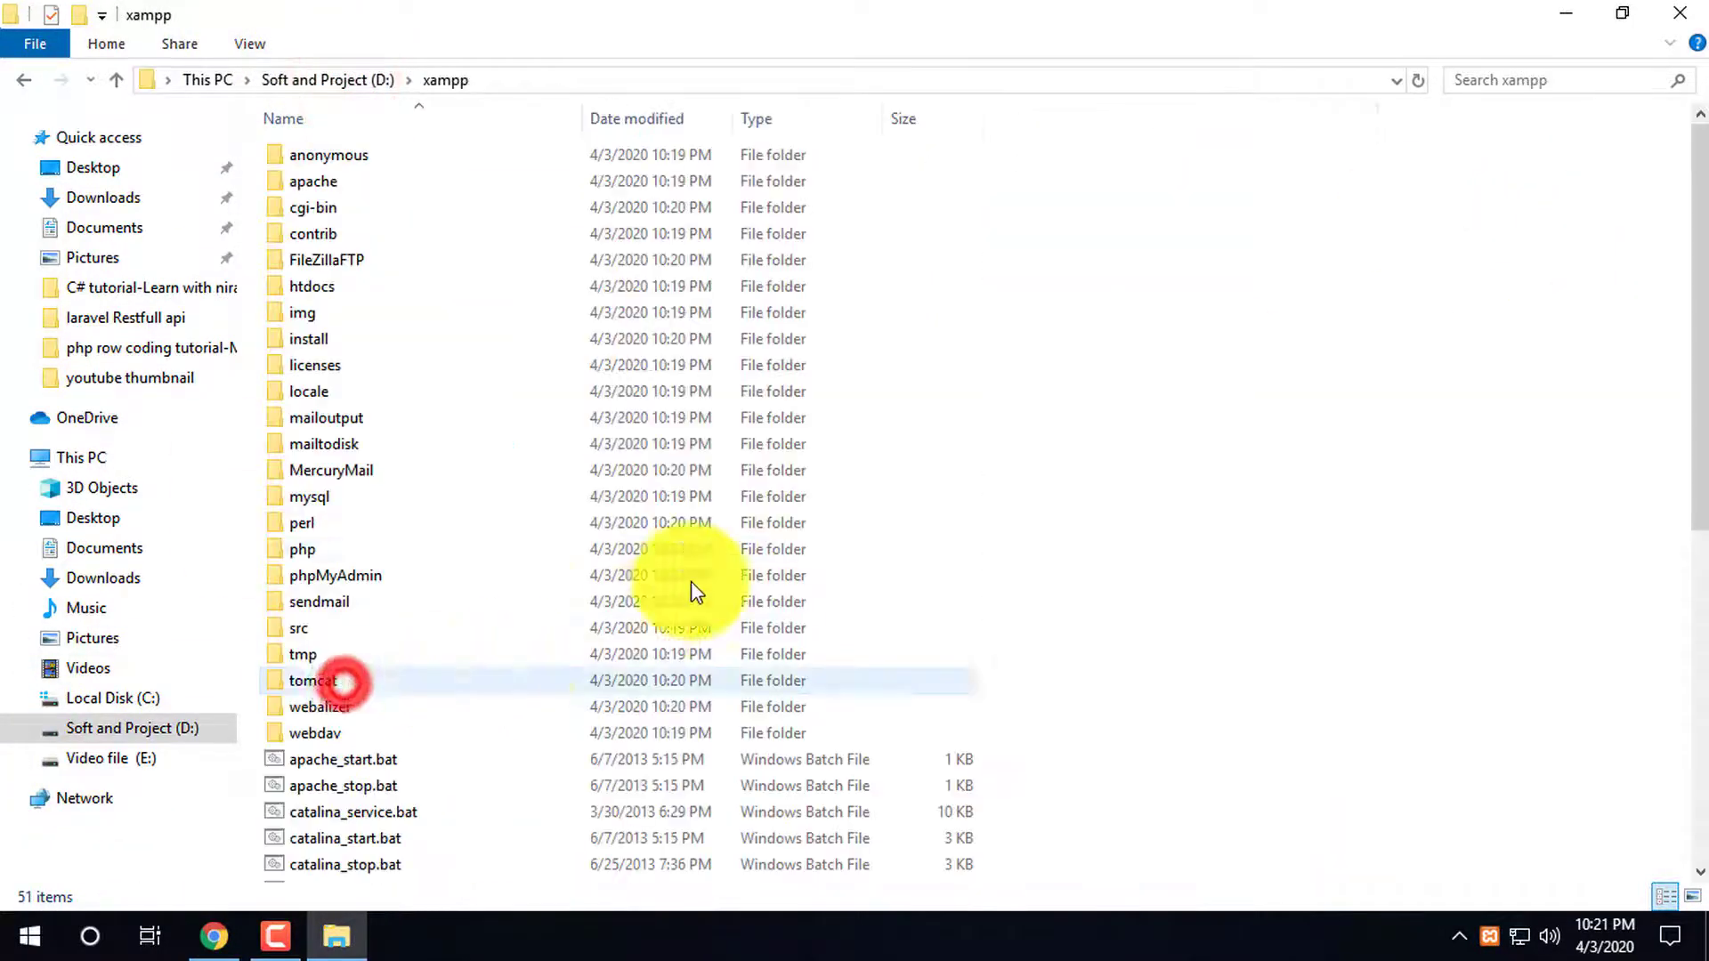
scroll(691, 591, "down", 8)
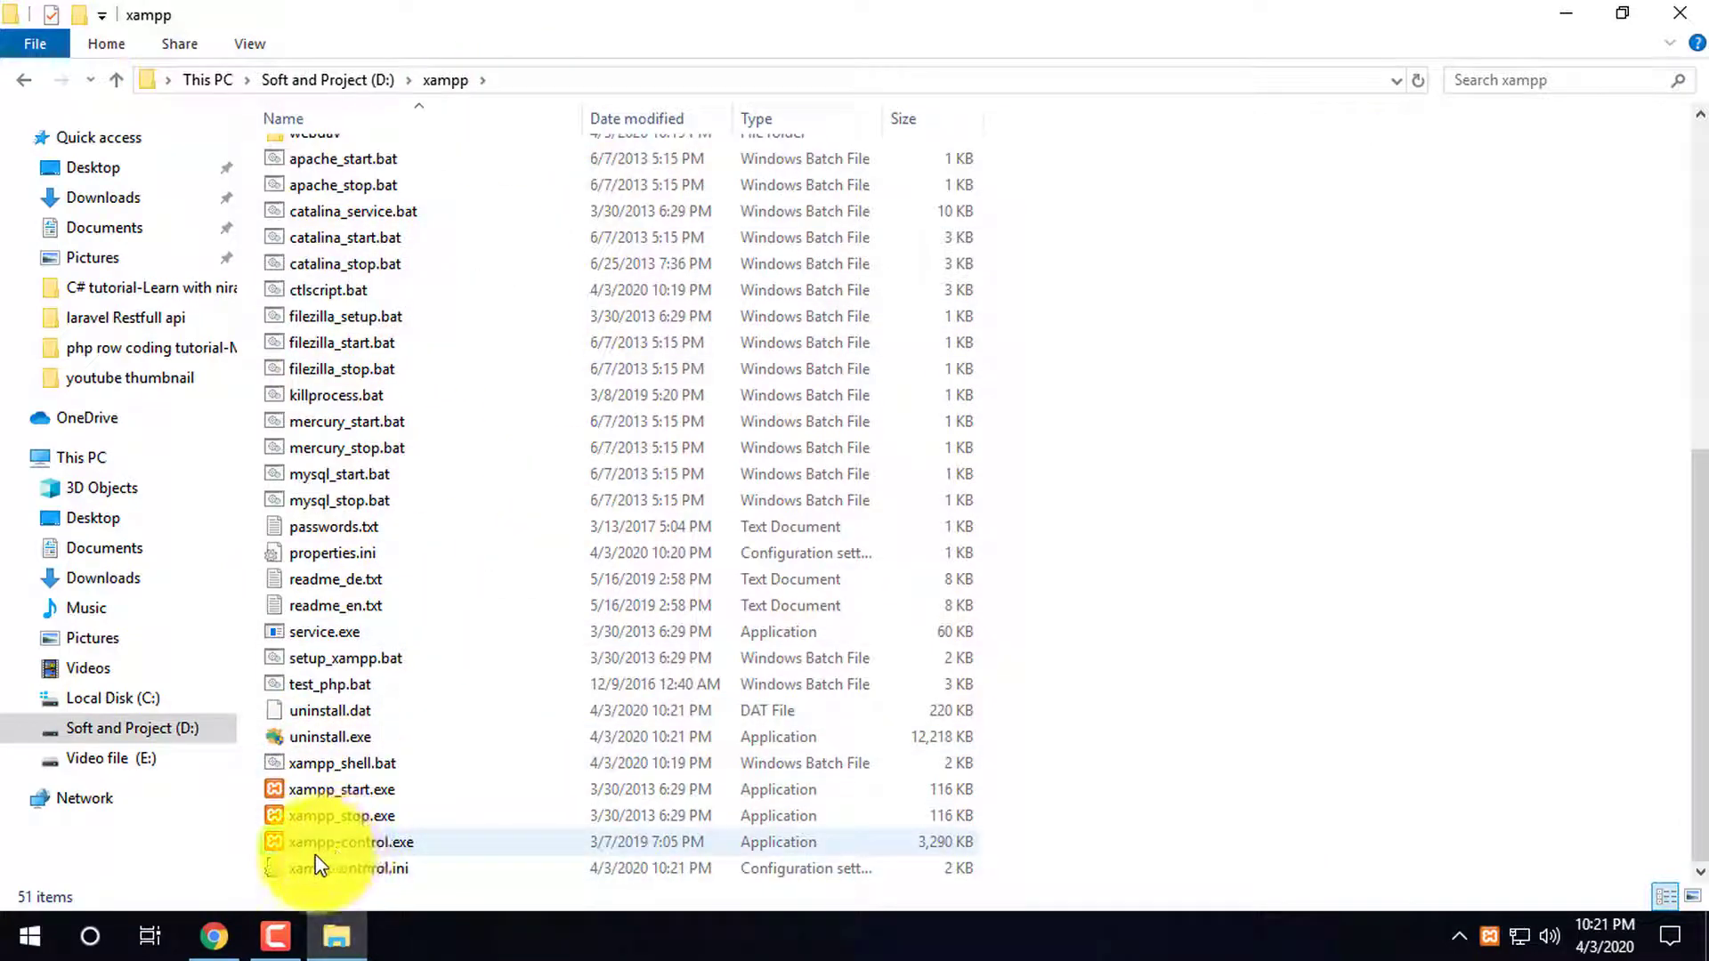
Pin xampp-control.exe to the Start menu
right_click(340, 838)
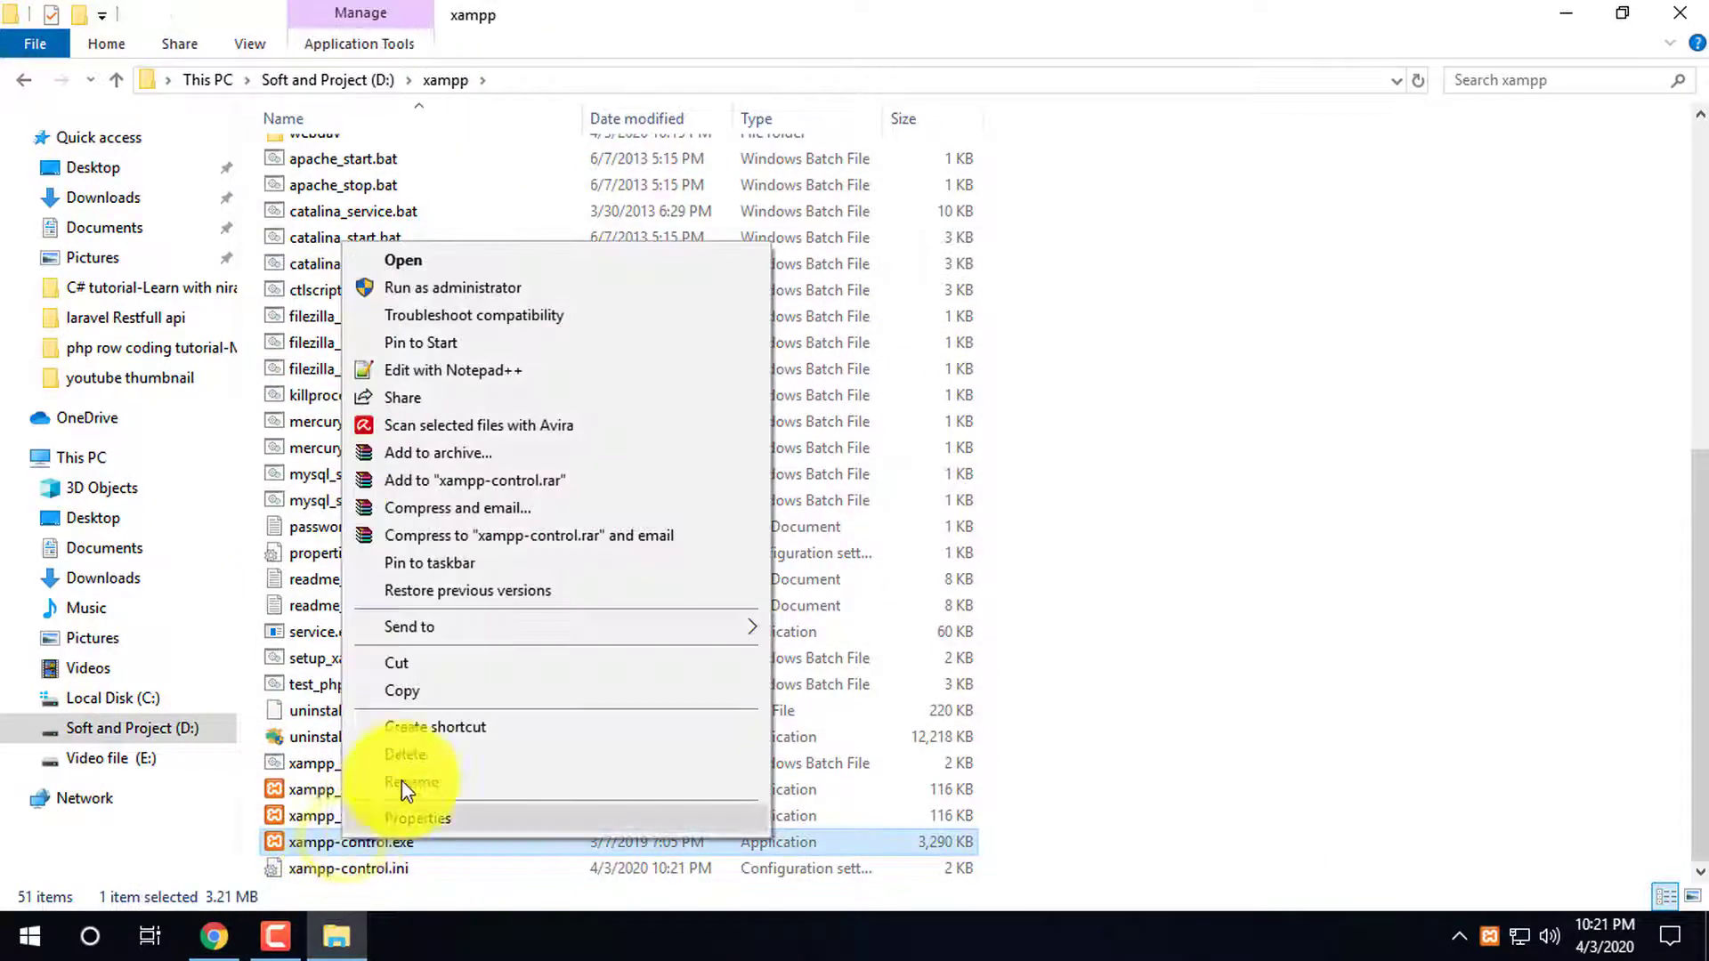
left_click(26, 936)
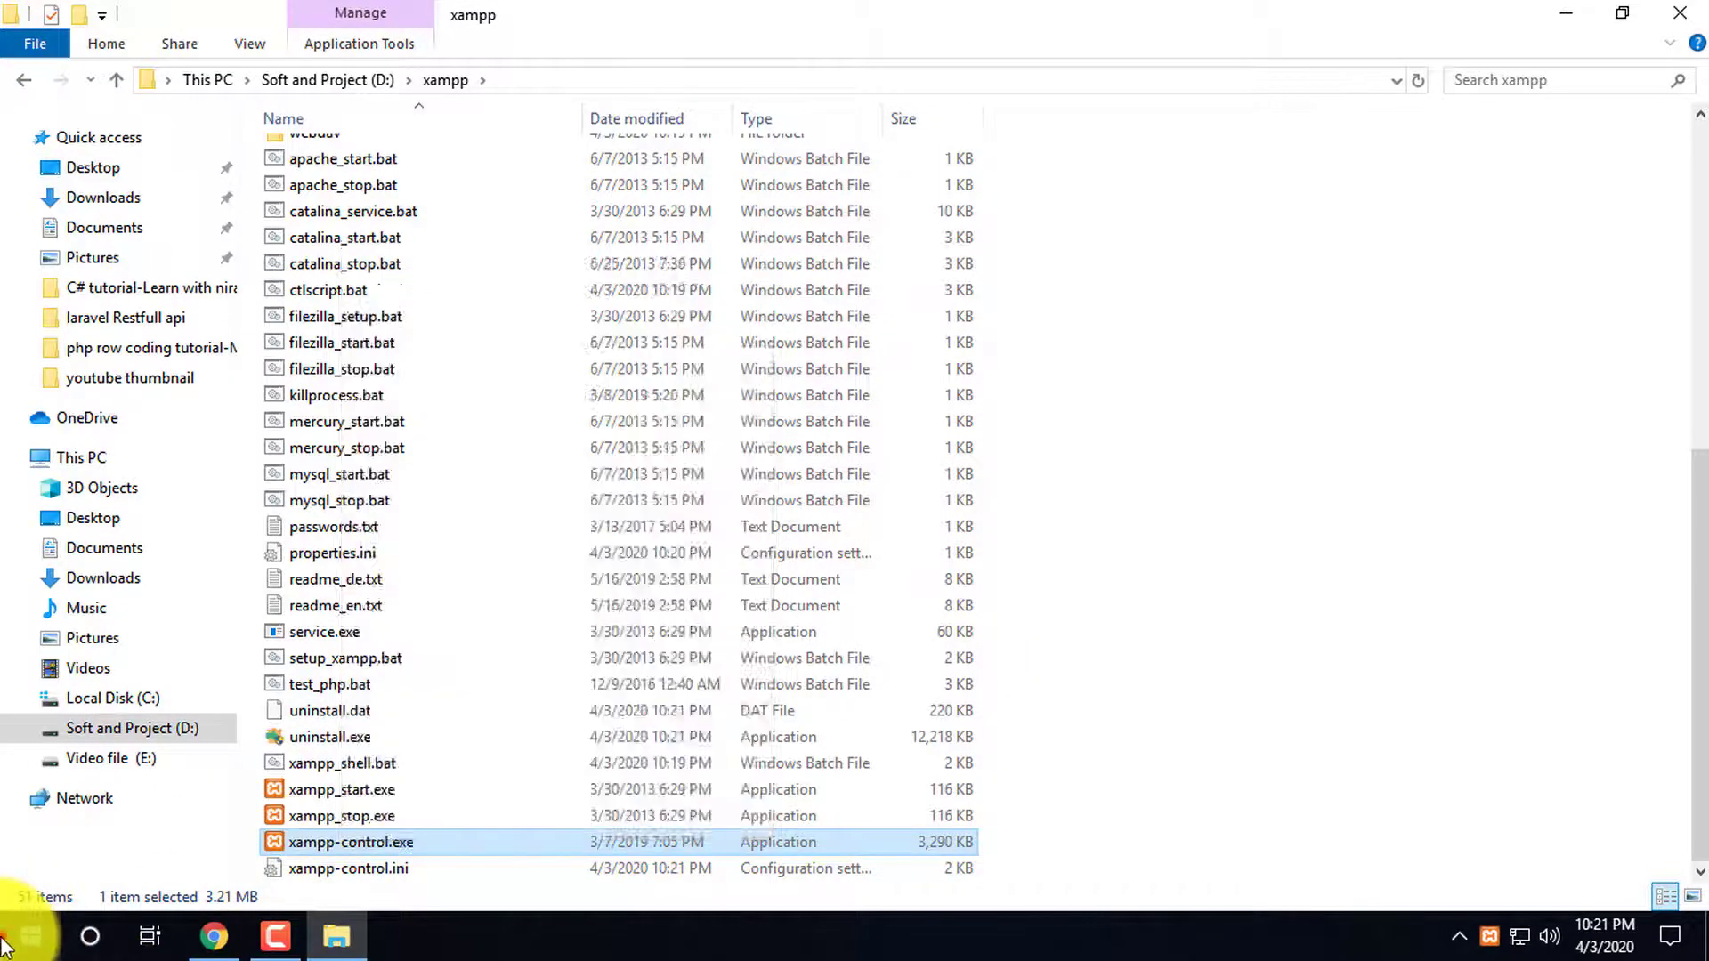
left_click(1396, 544)
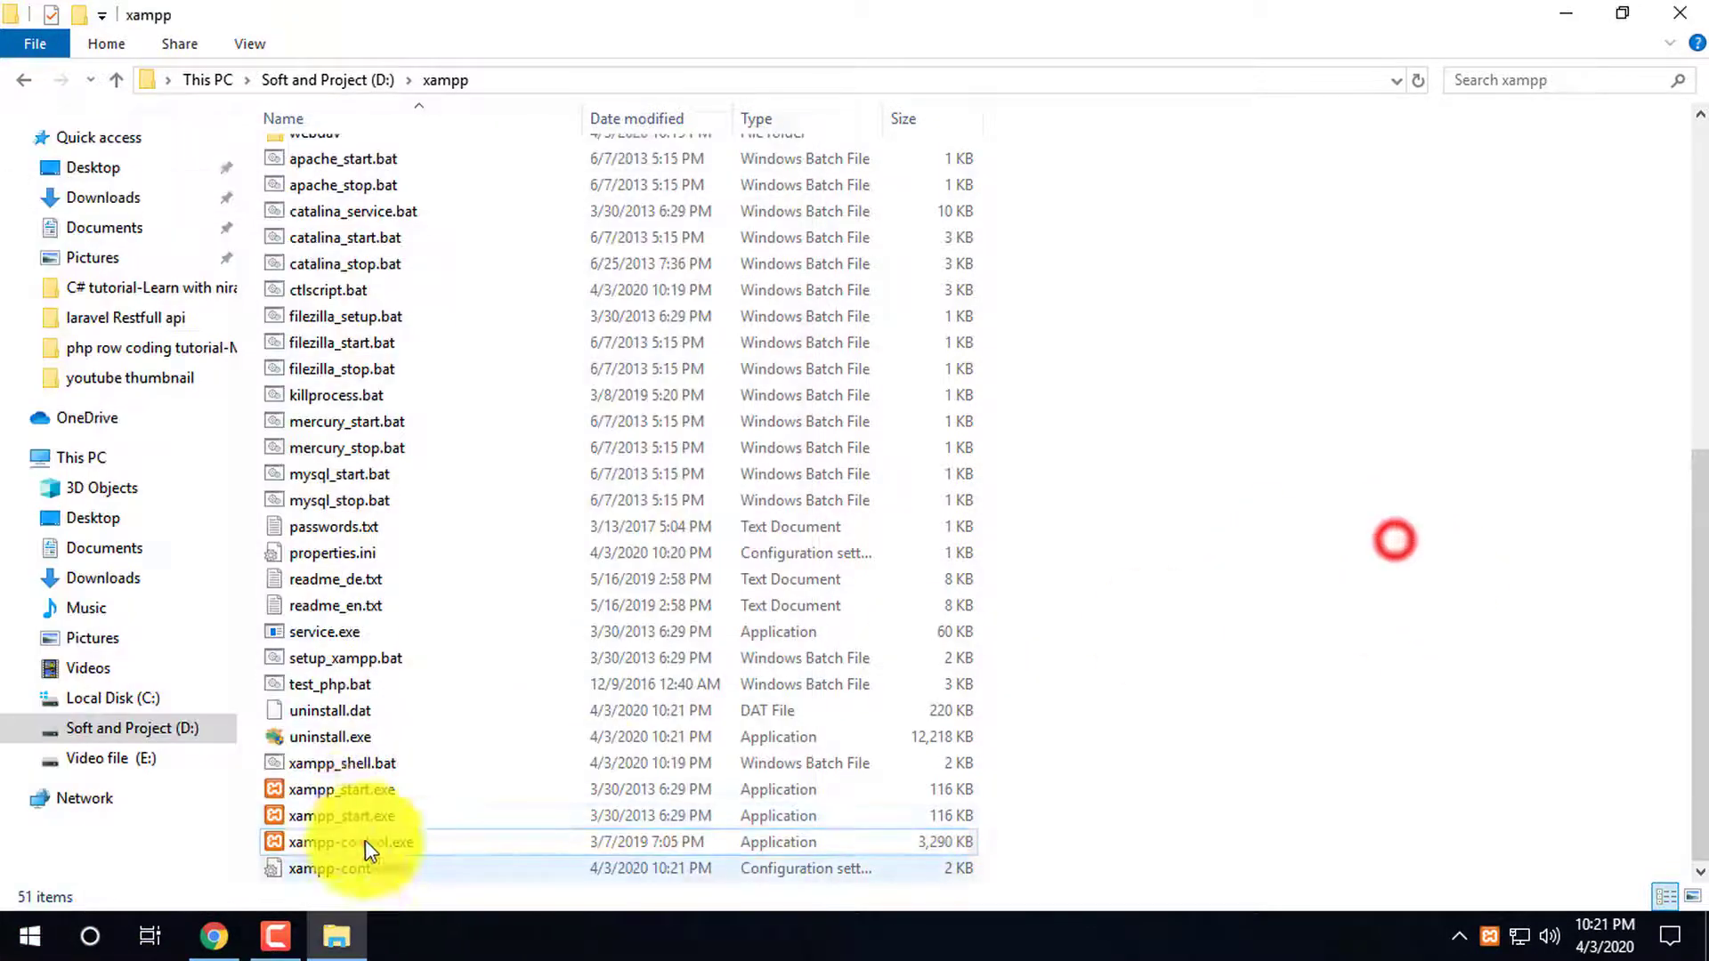
right_click(319, 839)
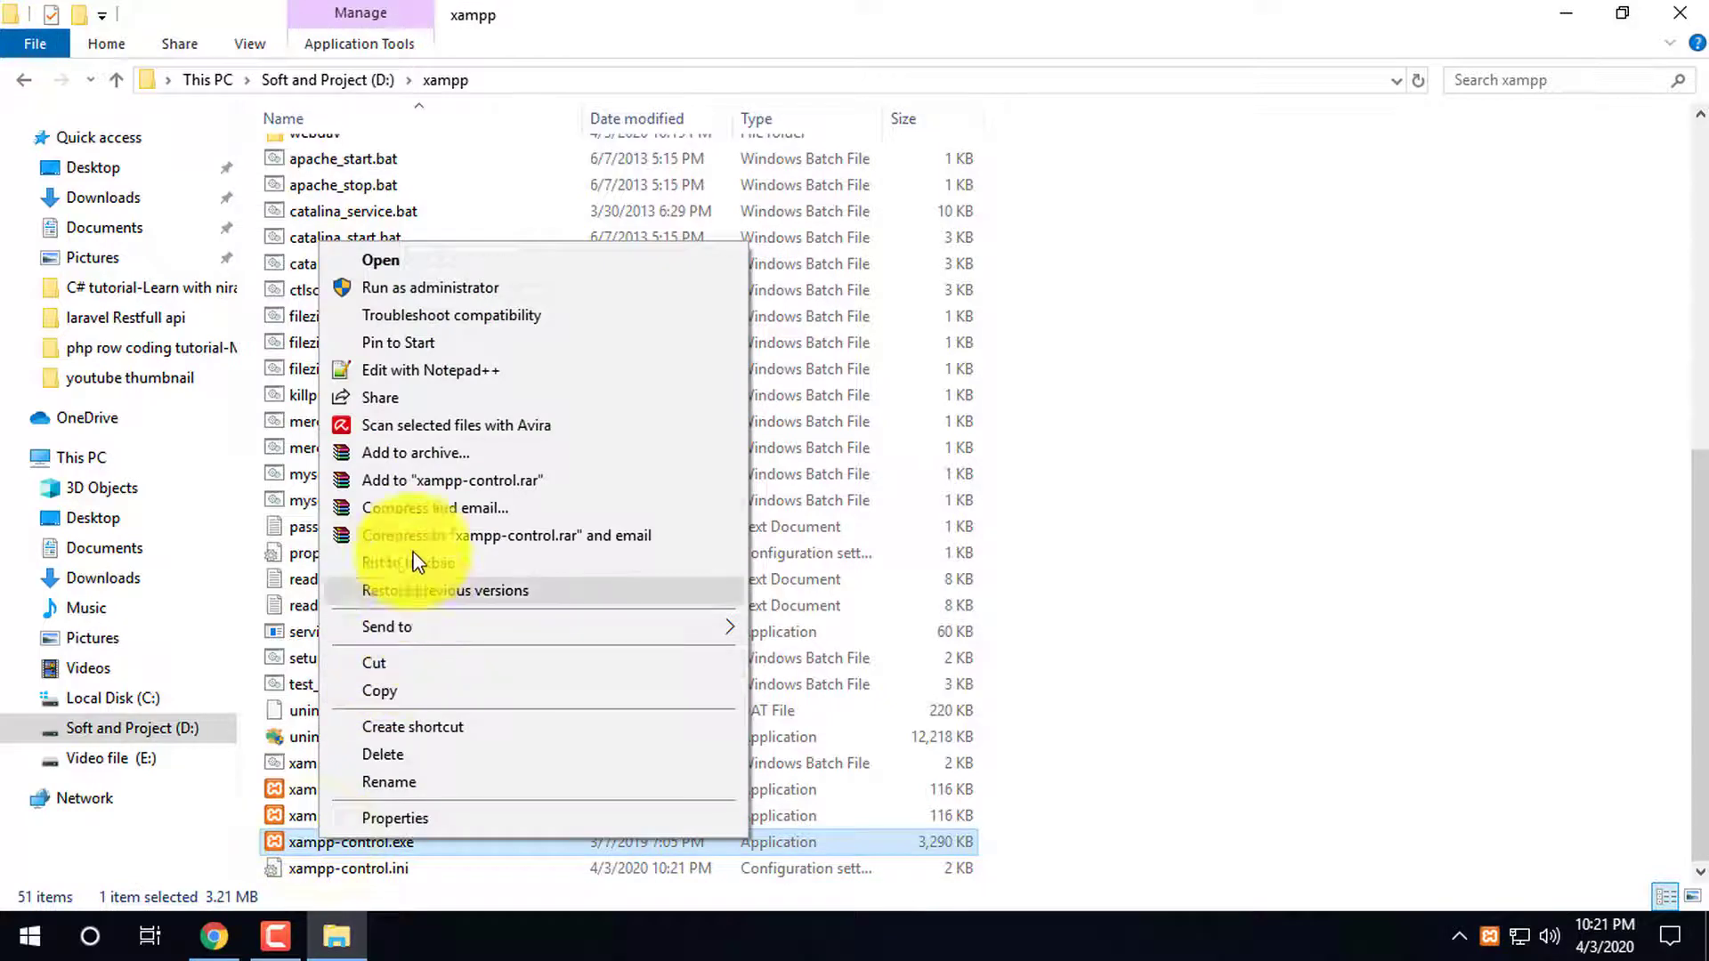
left_click(409, 343)
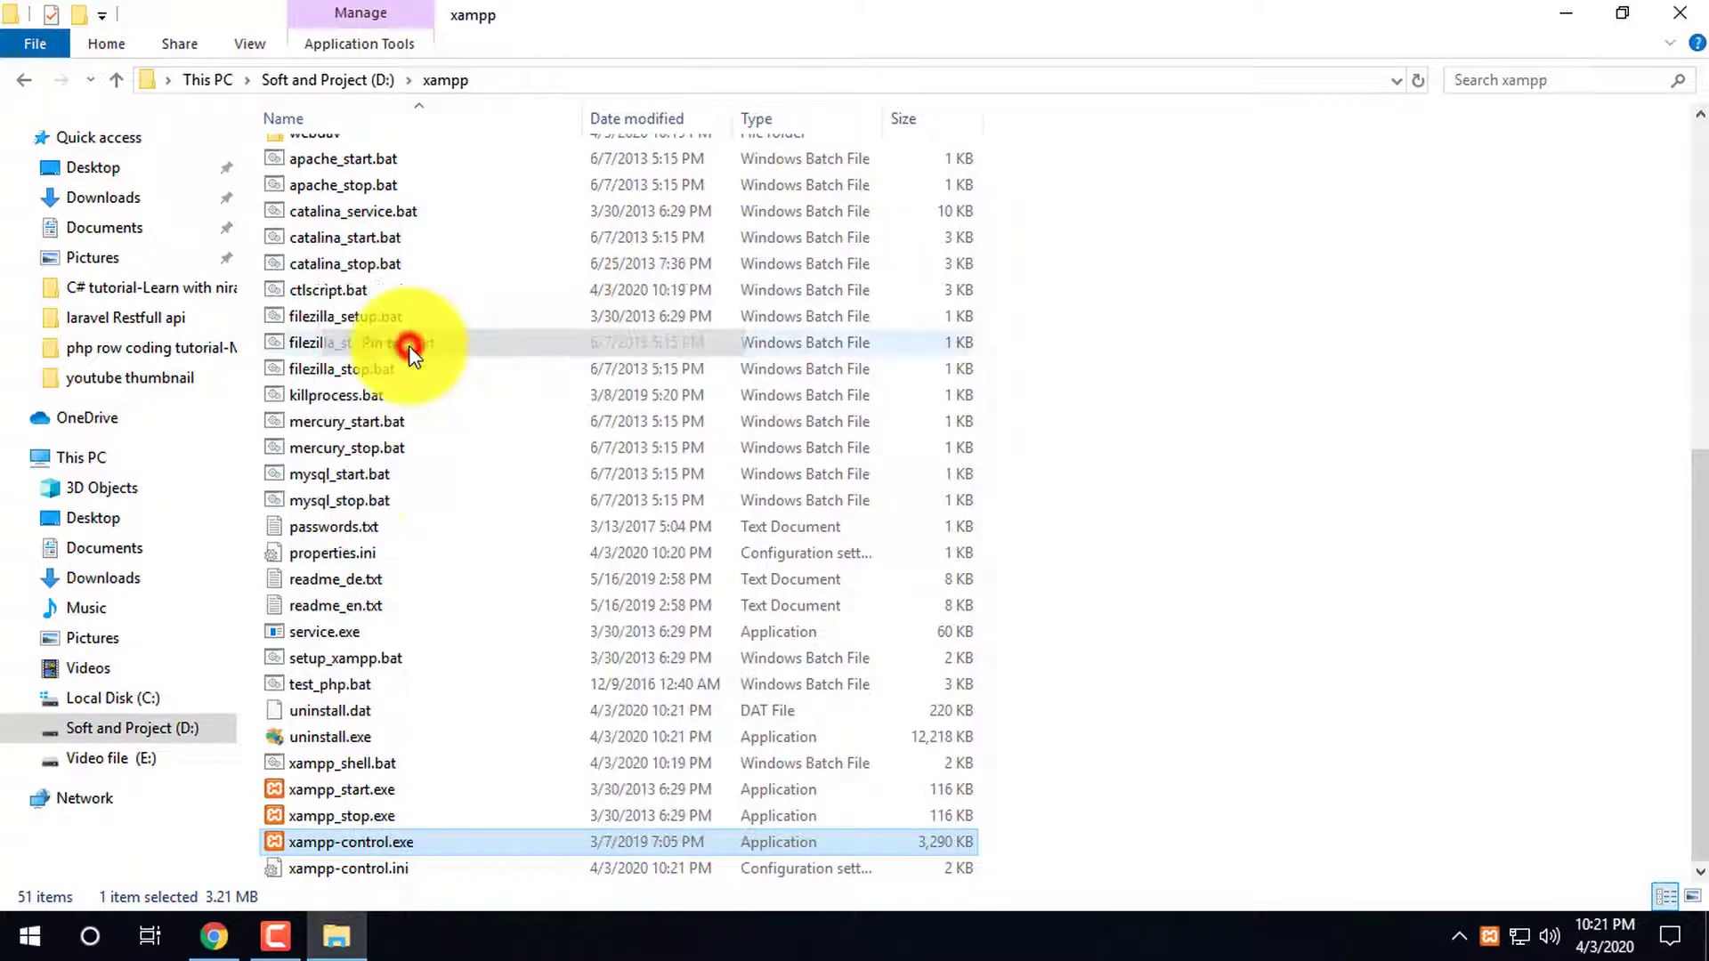
Rearrange the Start tiles so xampp-control sits under Visual Studio Code beside Camtasia 9, with 4K Video Downloader in a separate row below
left_click(18, 940)
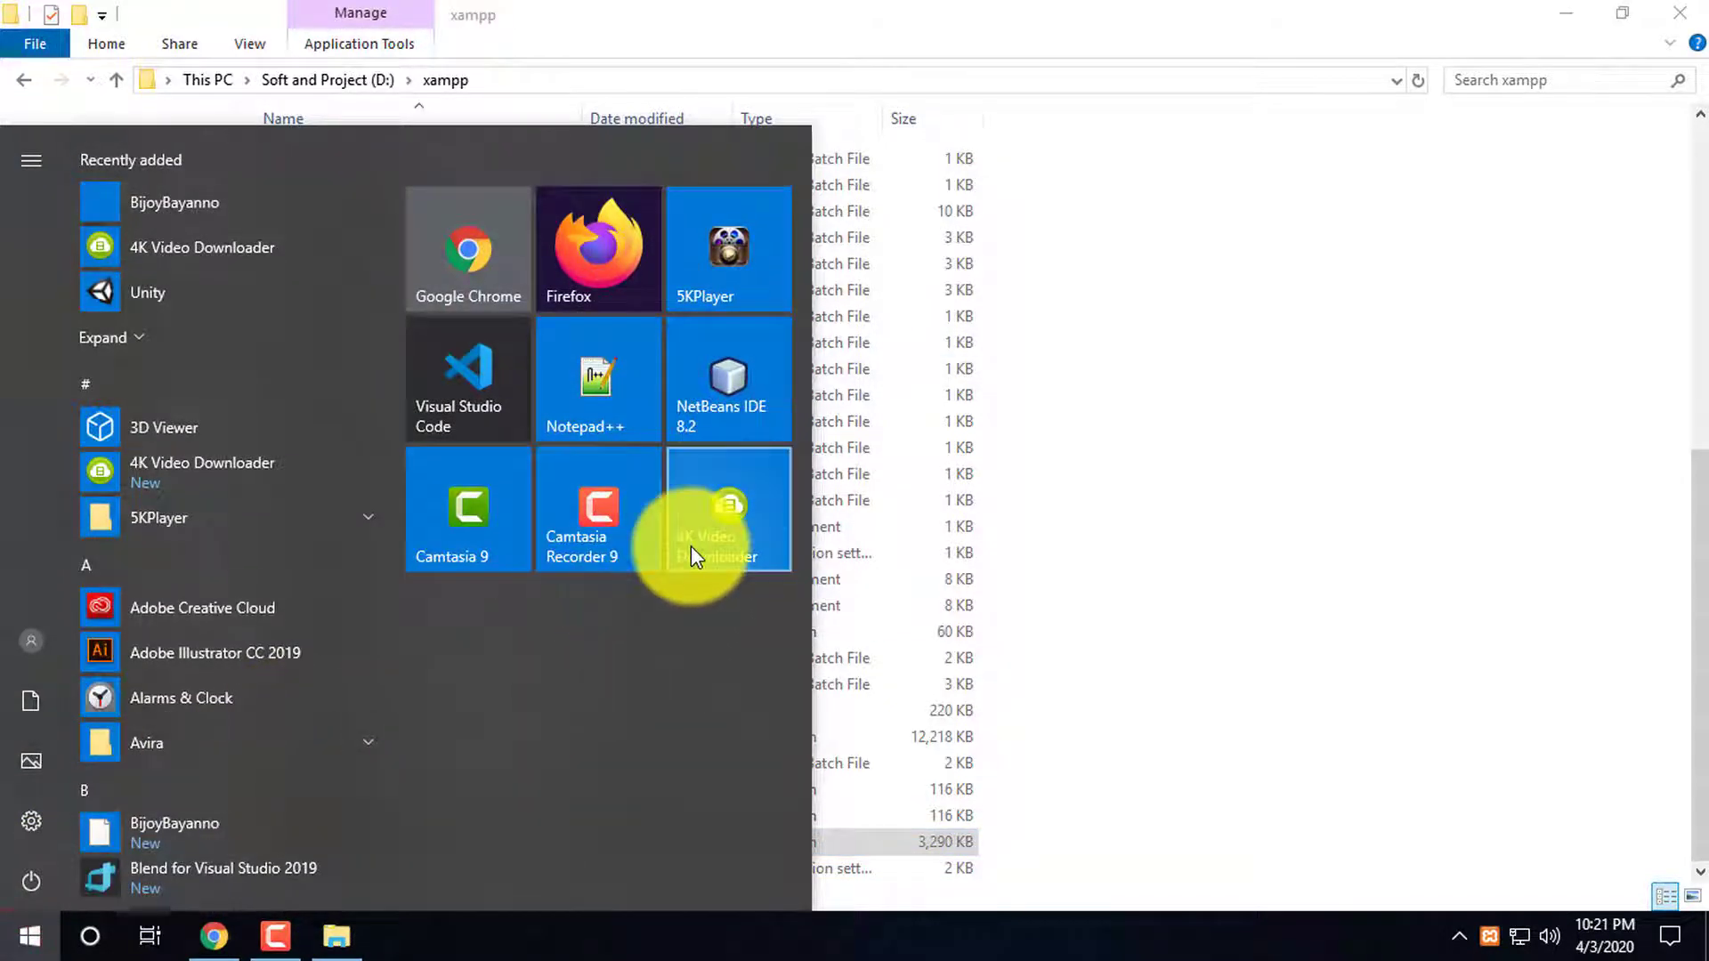
left_click_drag(509, 681, 458, 659)
left_click_drag(589, 503, 647, 698)
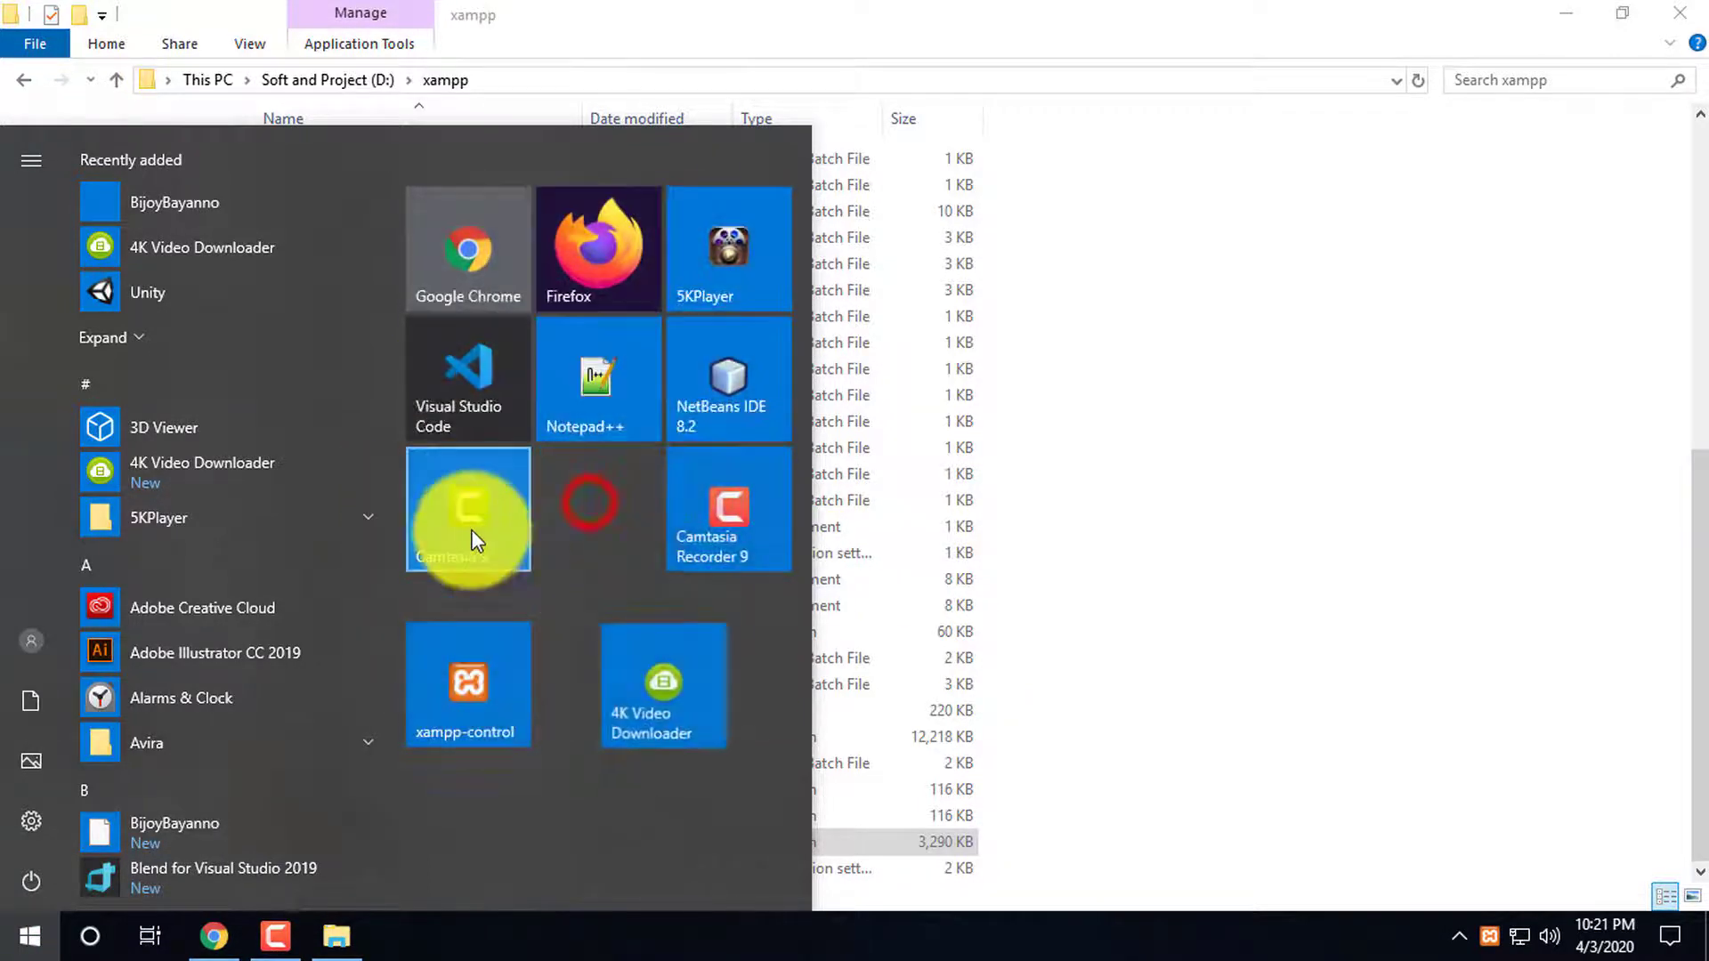
left_click_drag(476, 523, 614, 525)
left_click_drag(439, 694, 437, 512)
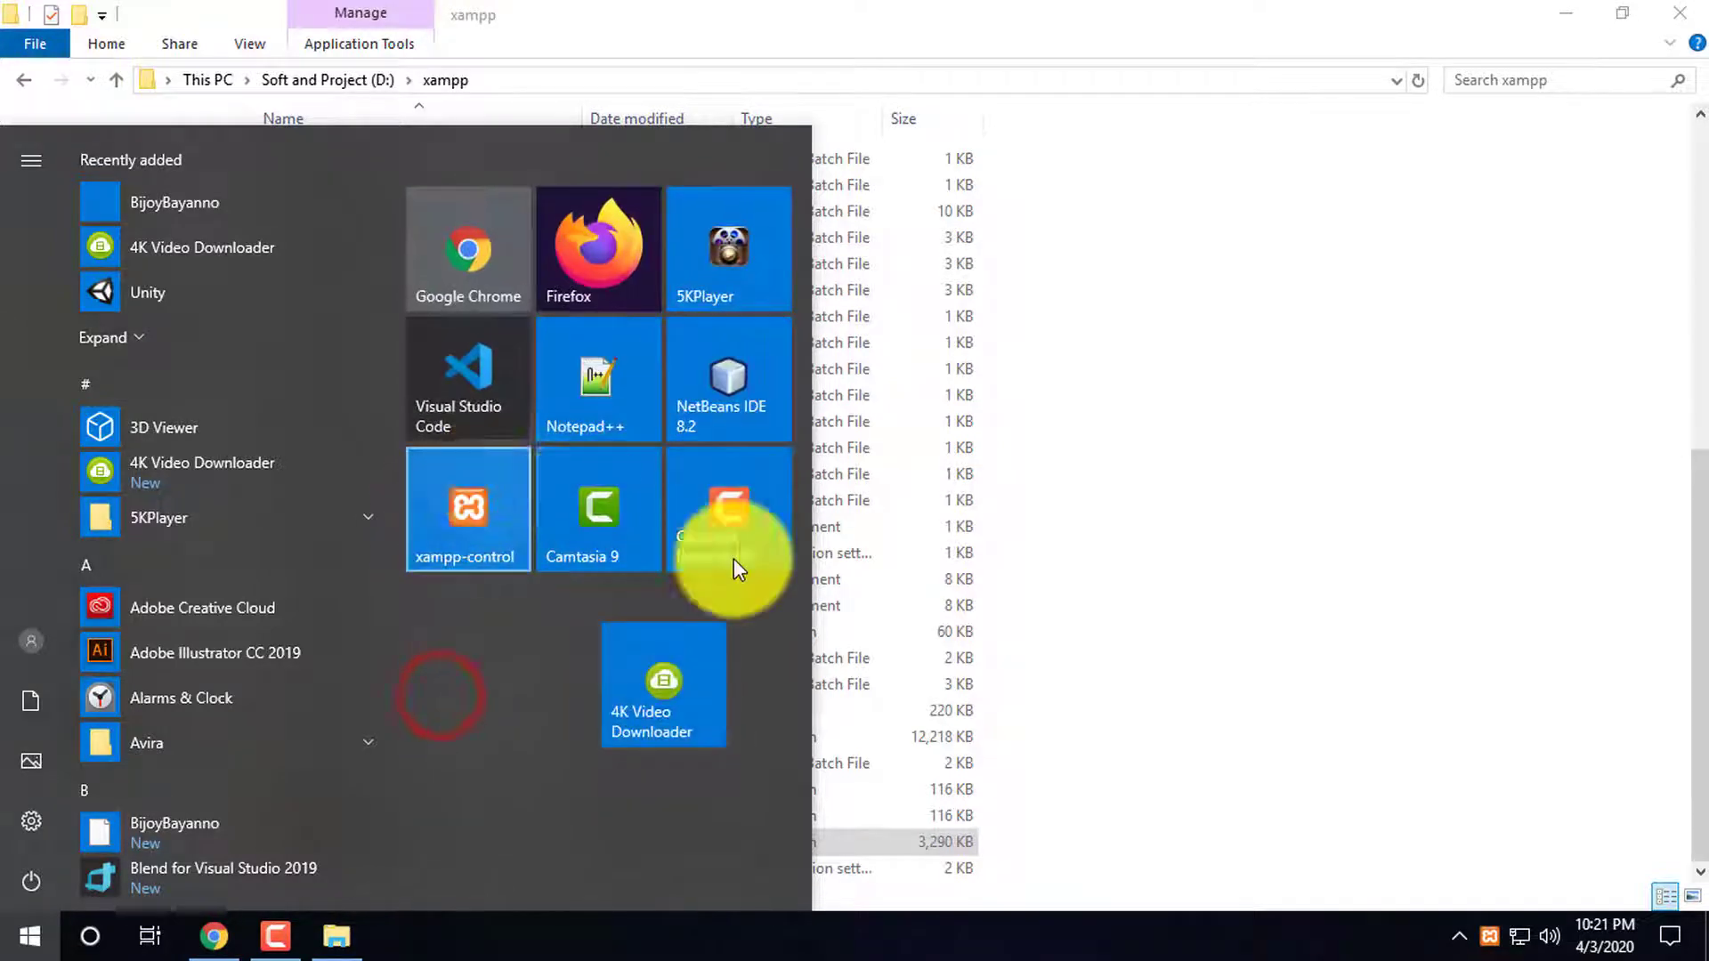
left_click_drag(694, 698, 516, 694)
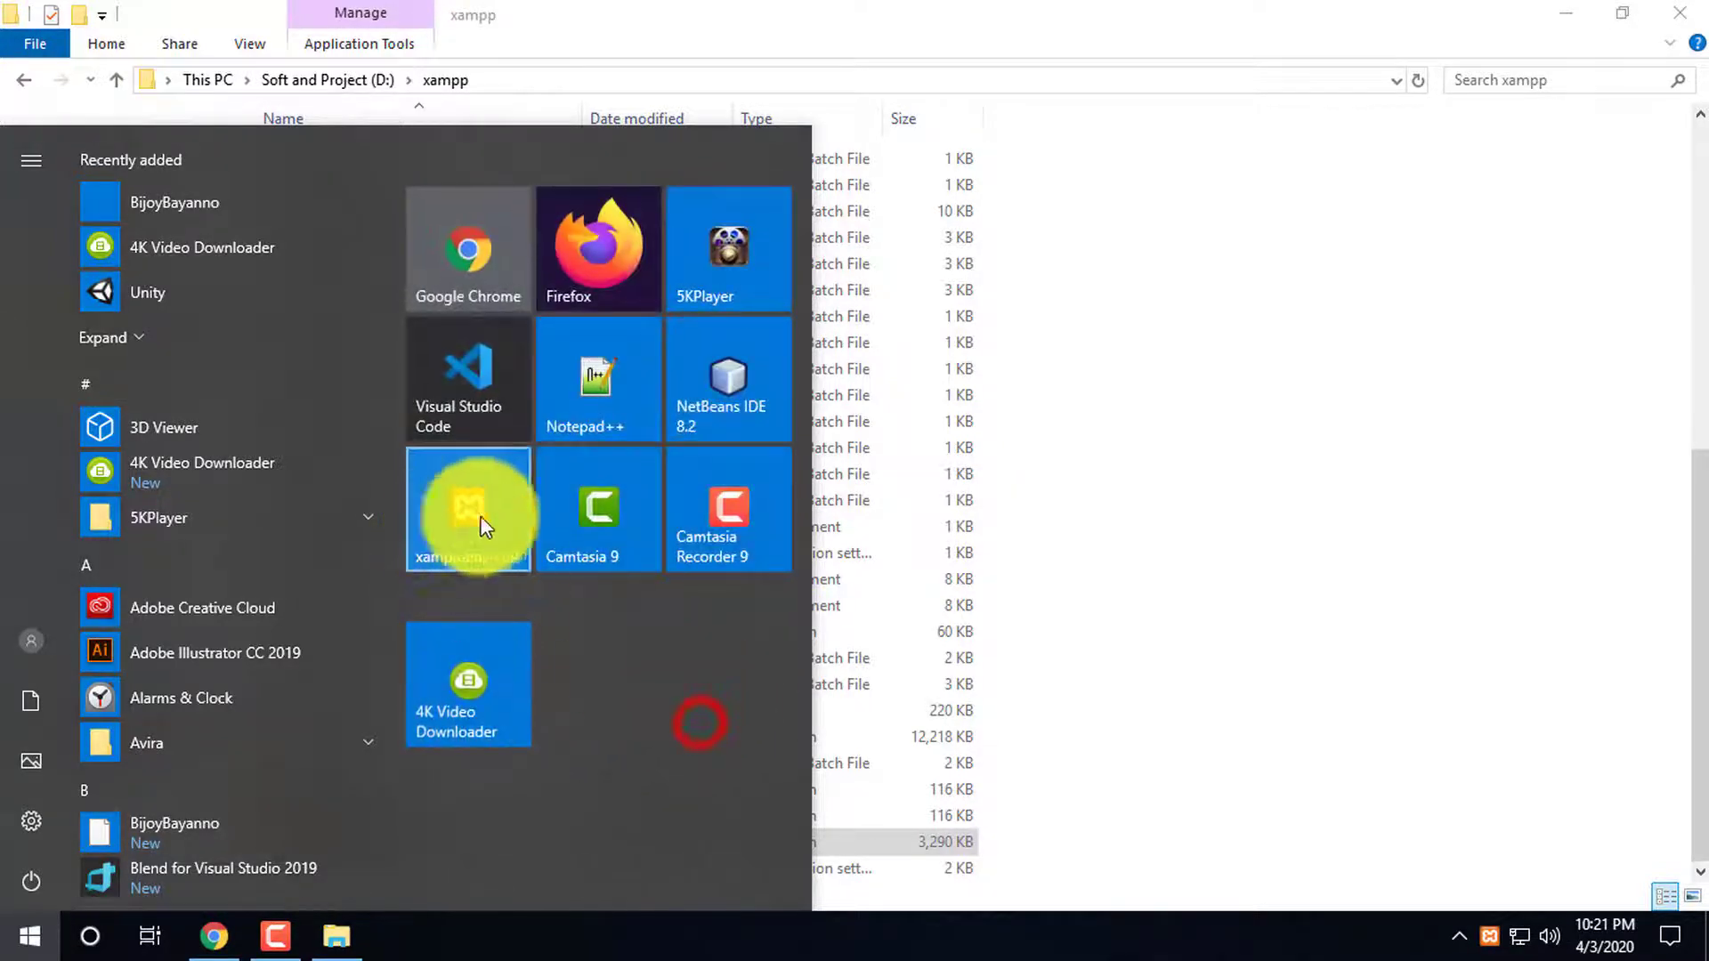
Launch the XAMPP Control Panel from xampp-control.exe in the xampp folder, and close it again
left_click(1385, 374)
left_click(1336, 469)
left_click(319, 842)
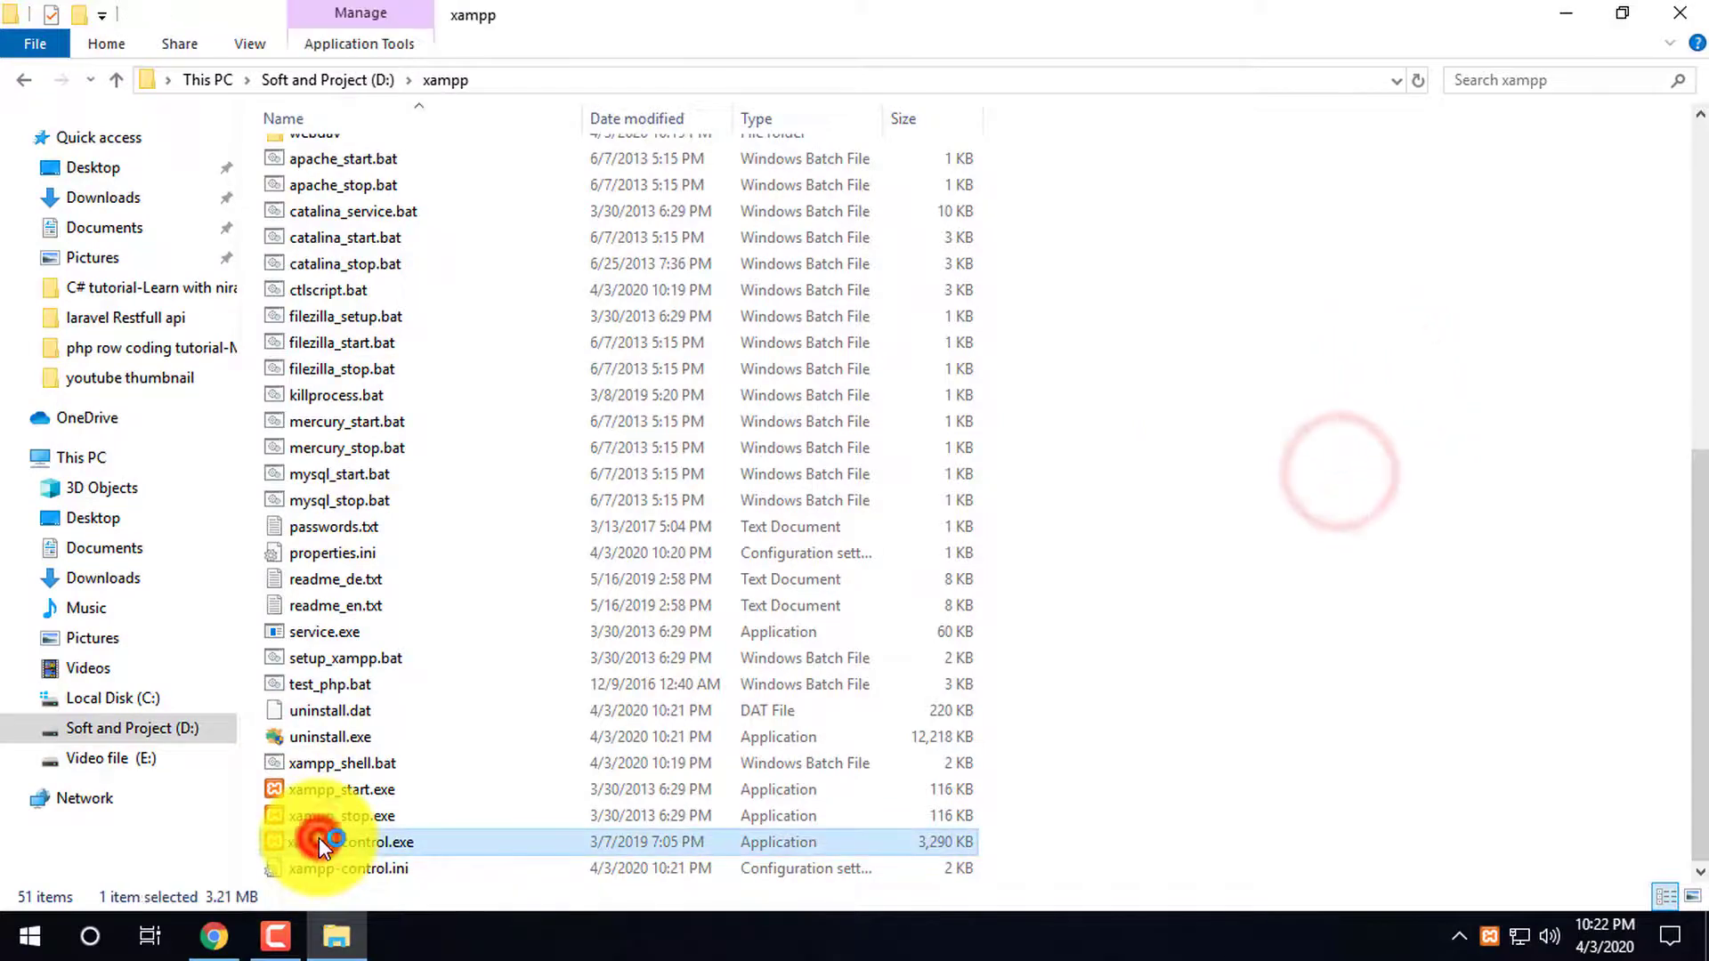
double_click(318, 842)
left_click(797, 16)
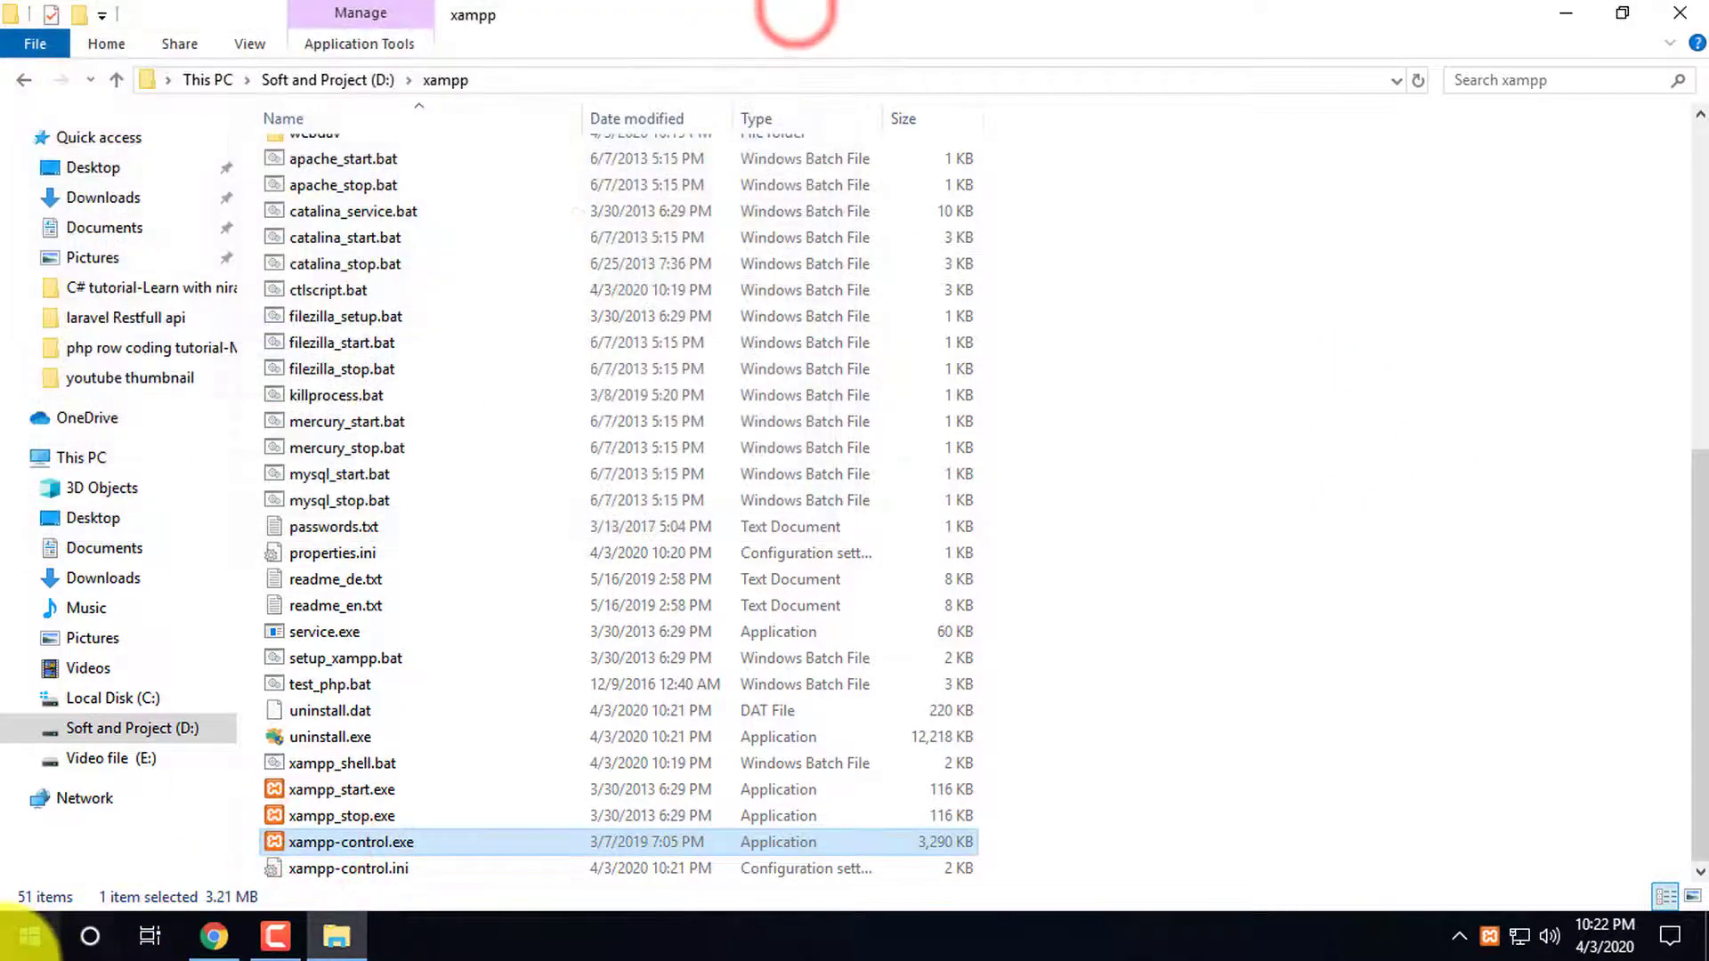
Open the XAMPP Control Panel from its Start tile, start the Apache module and move the panel toward the screen's center
left_click(29, 934)
left_click(475, 509)
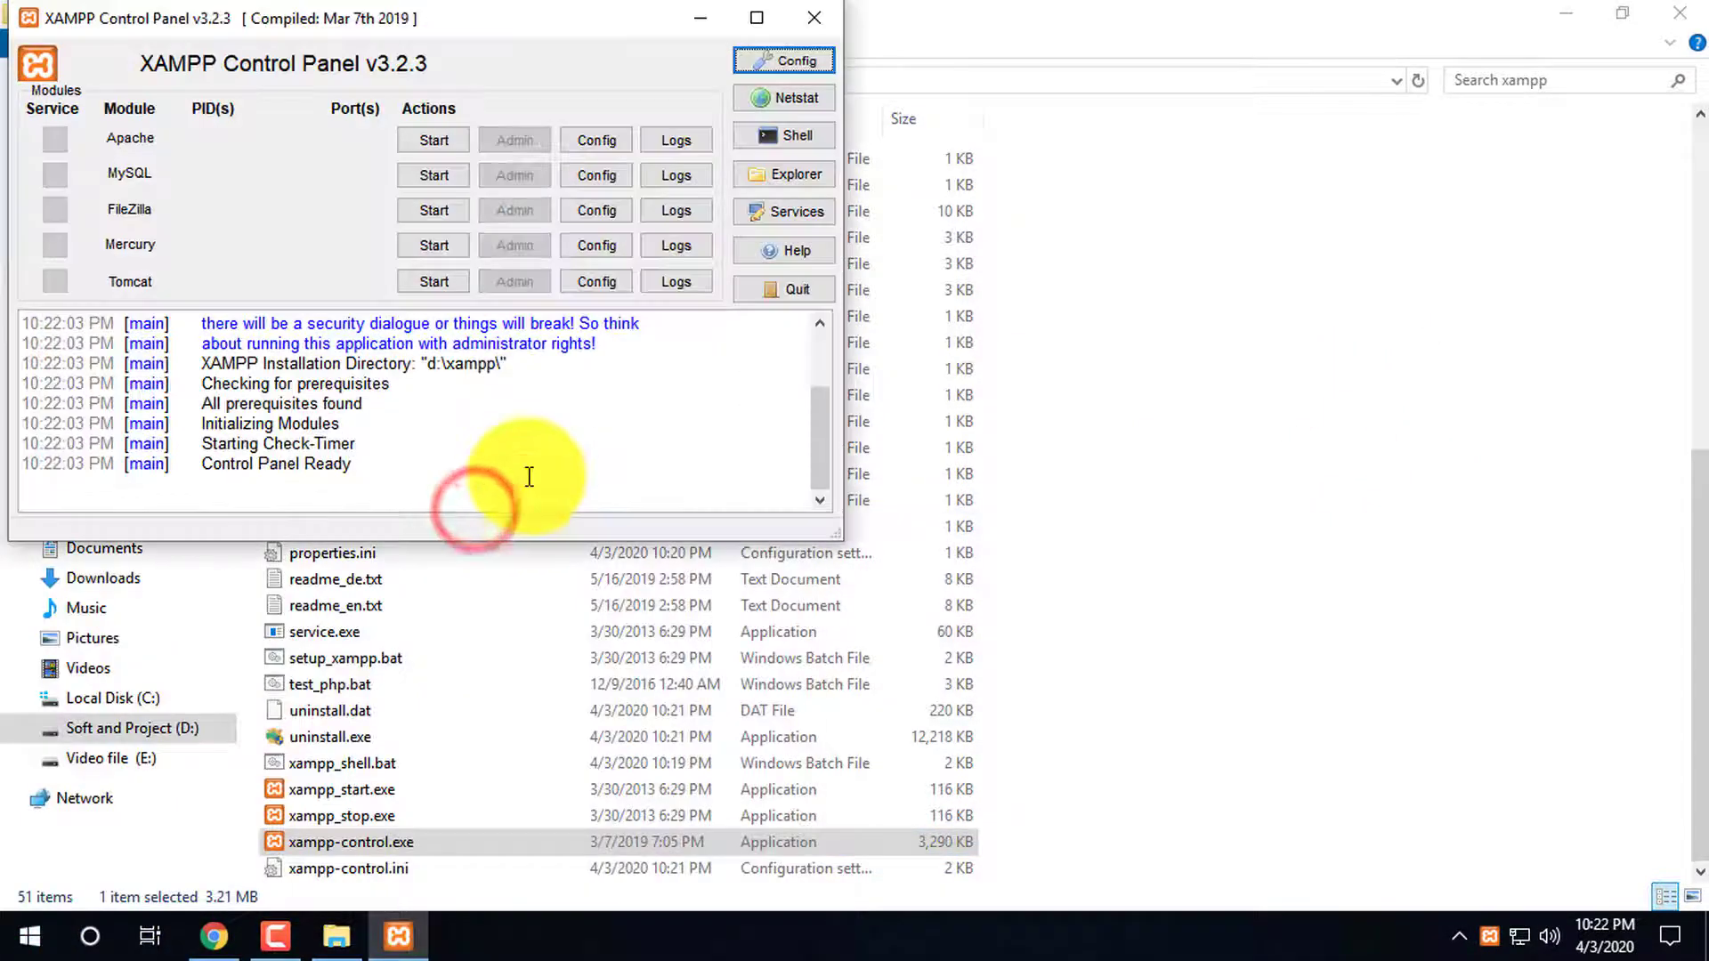
left_click(433, 138)
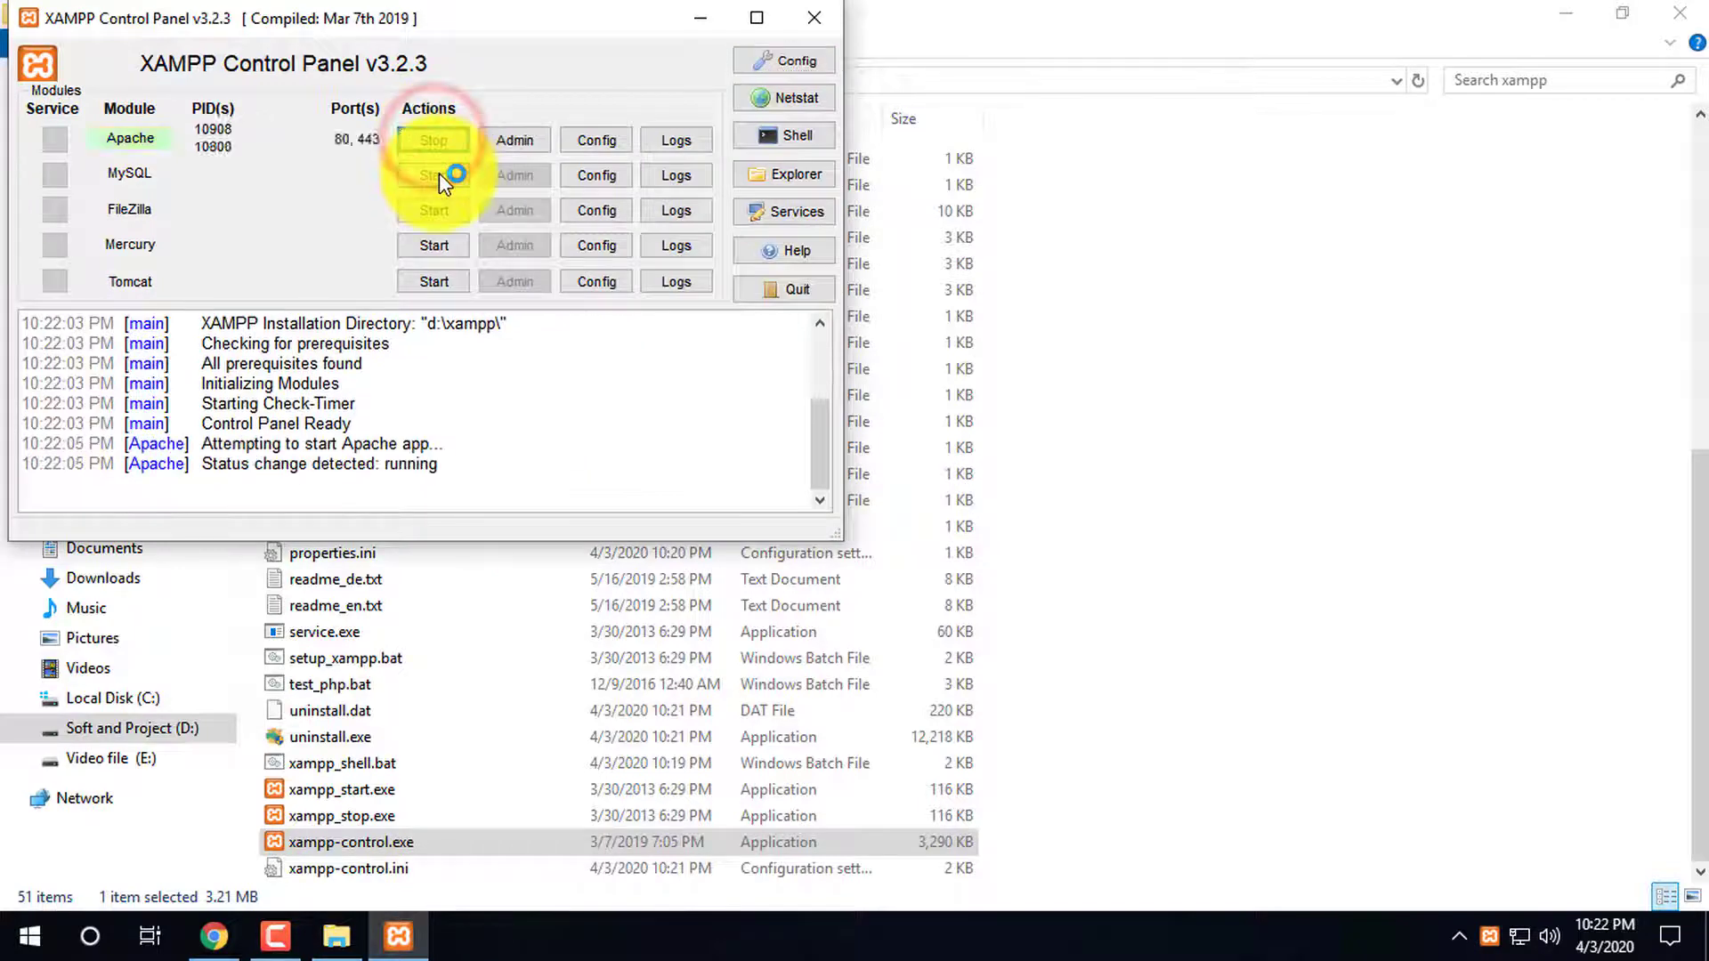
left_click_drag(552, 18, 1110, 138)
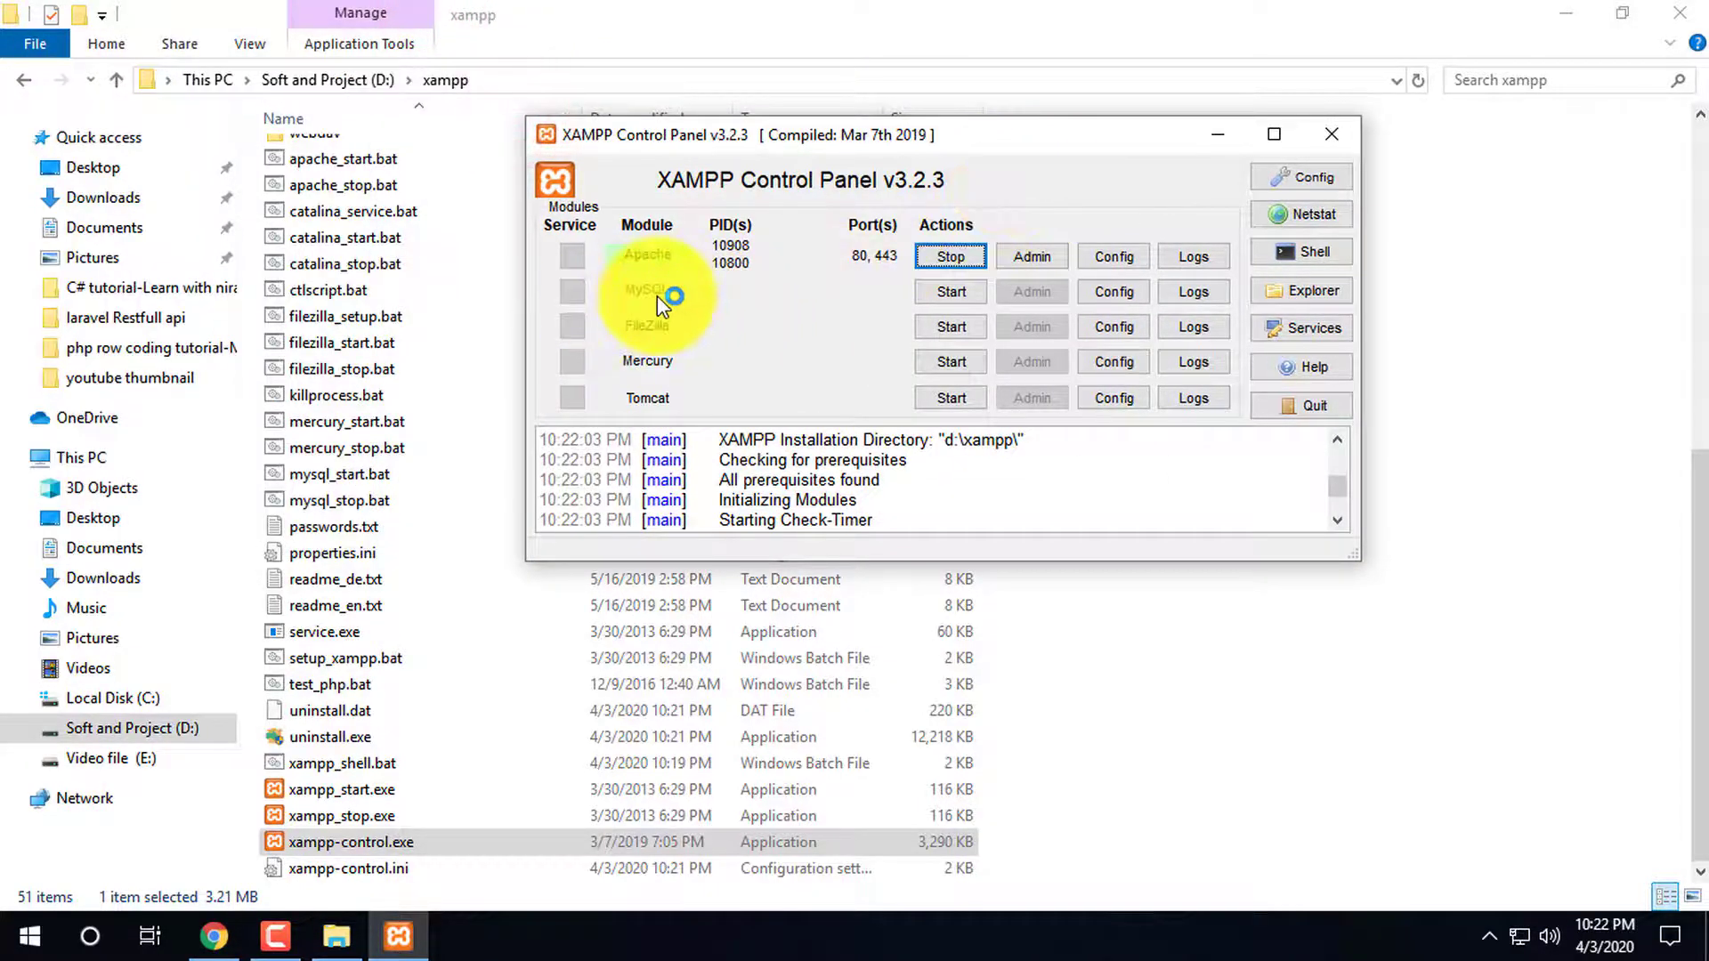
Start the MySQL module alongside Apache
left_click(1048, 140)
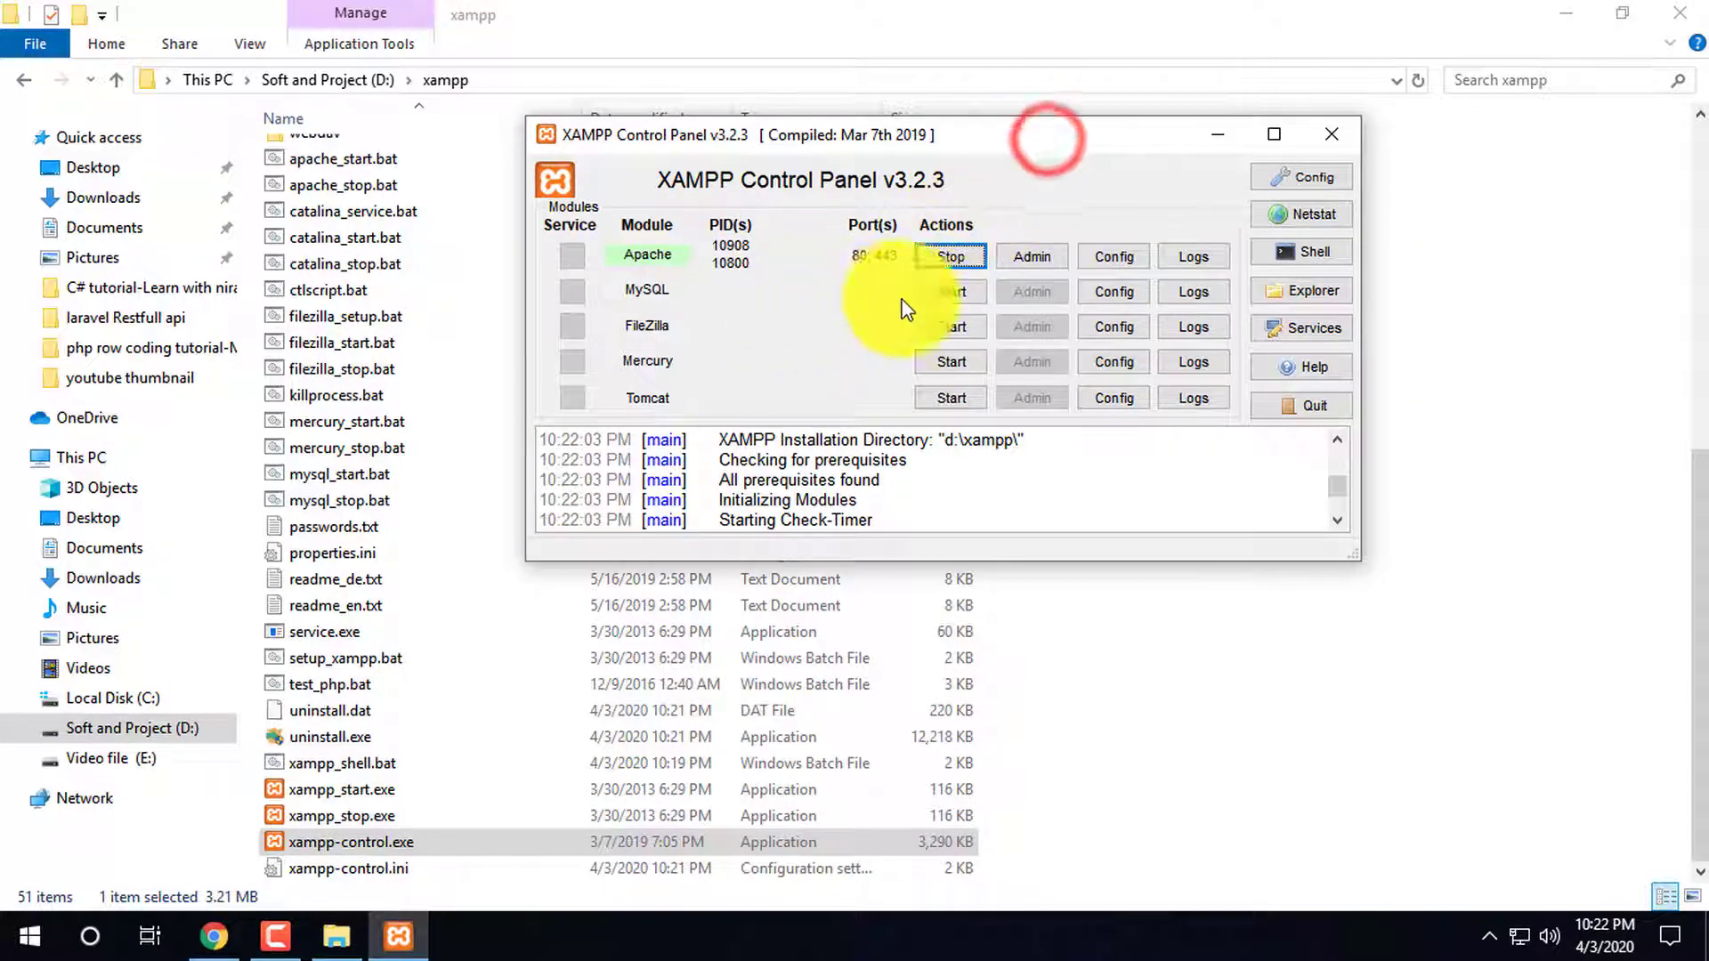
left_click(1091, 157)
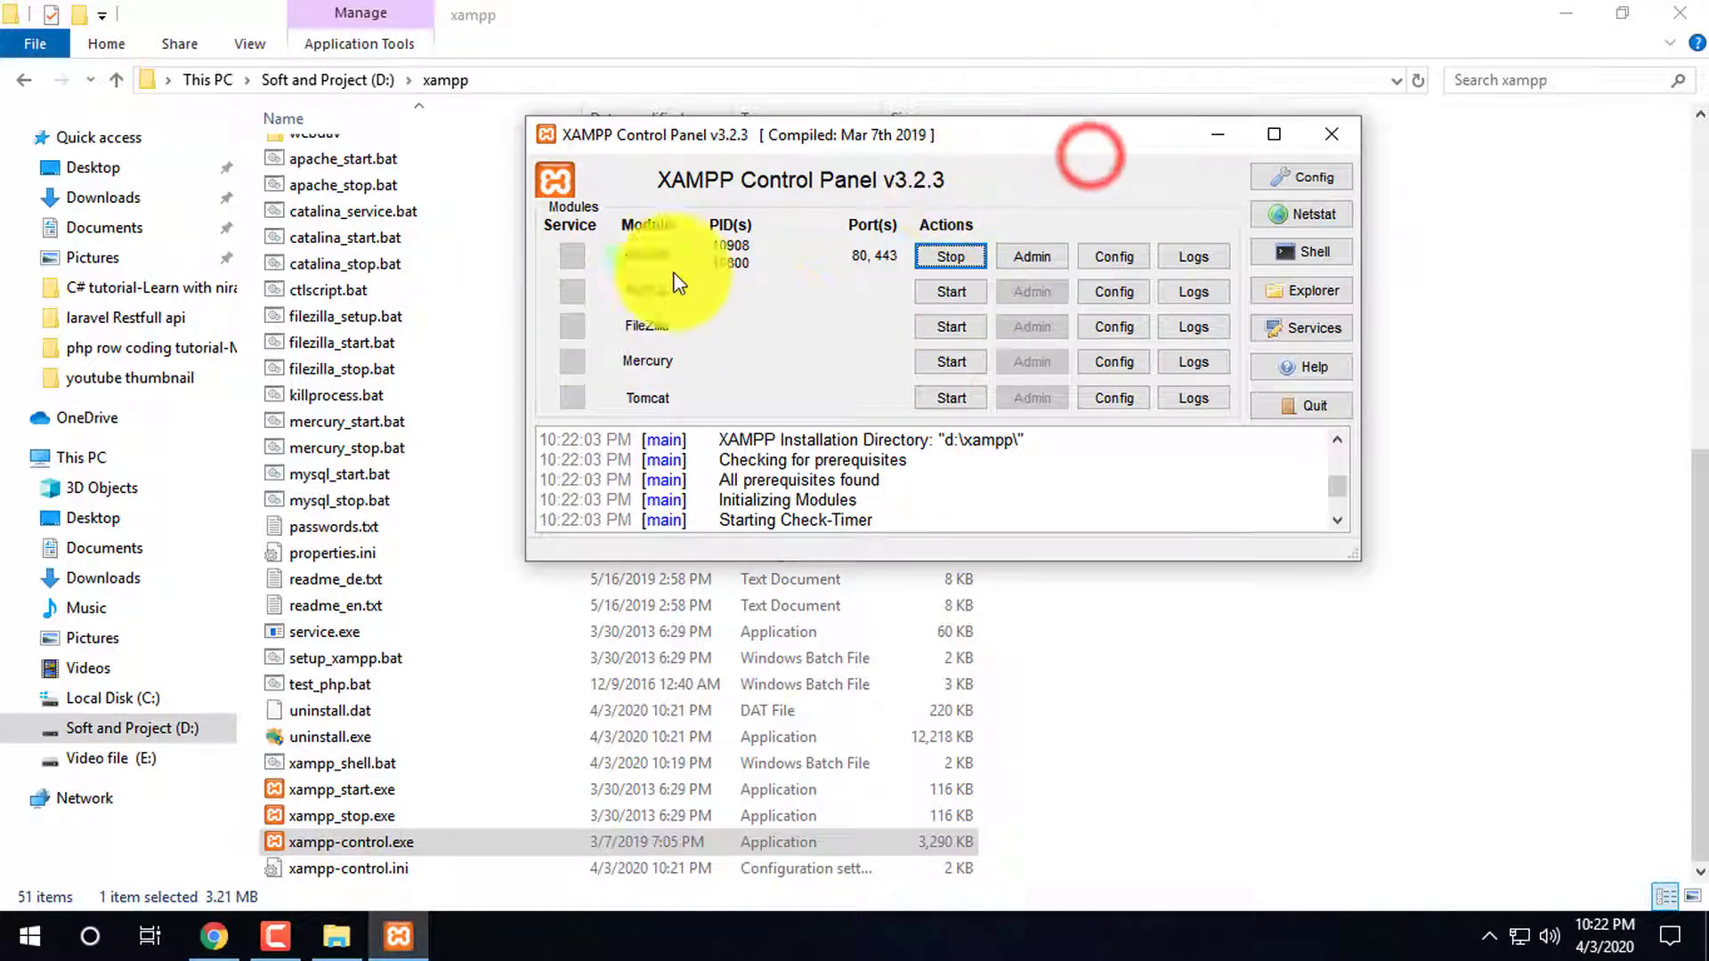
left_click(767, 301)
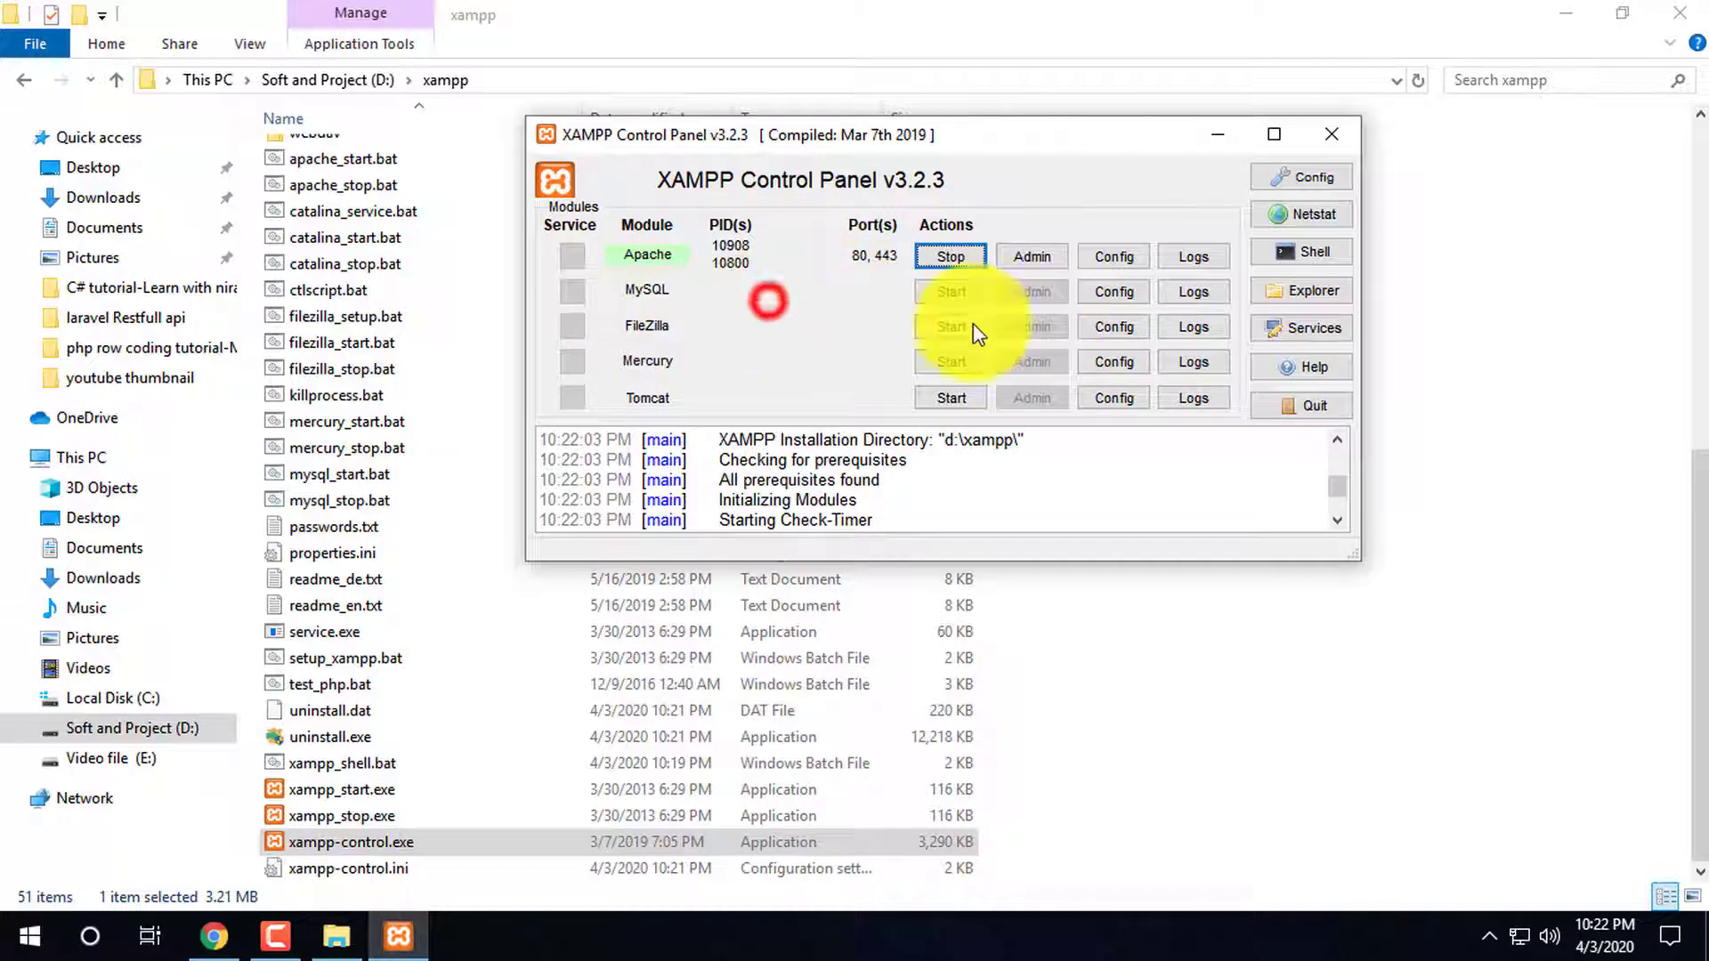
left_click(949, 294)
left_click(1114, 154)
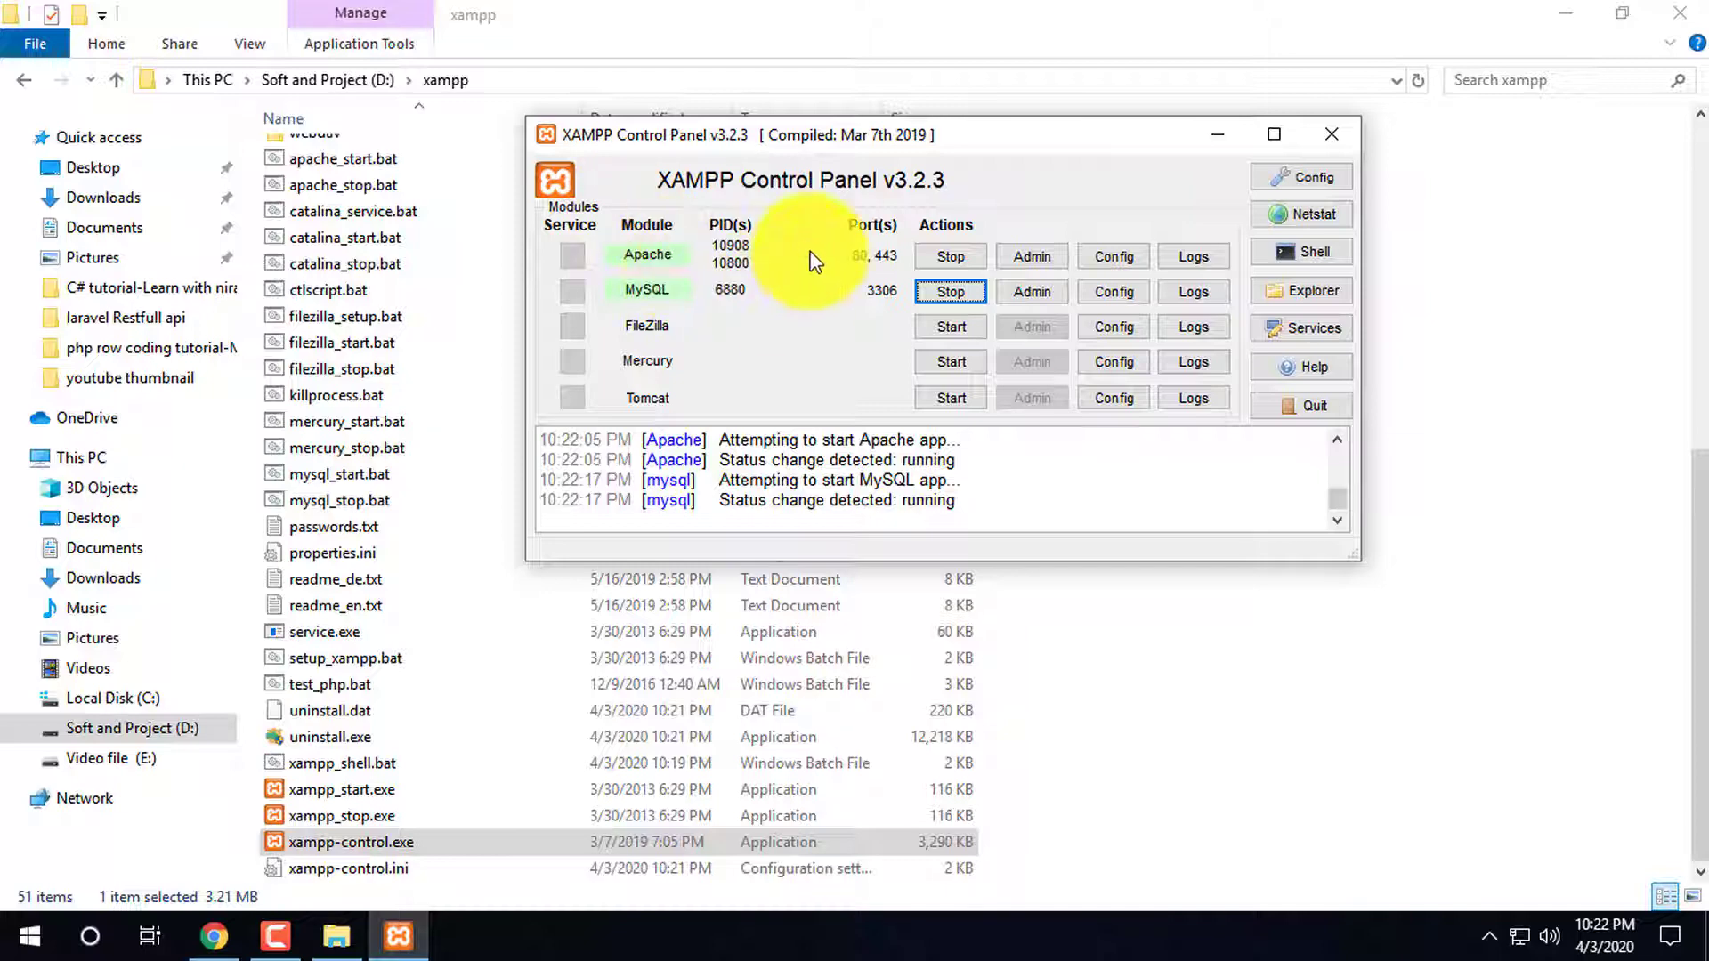
Switch to the xampp folder in File Explorer and open its htdocs folder
left_click(1542, 541)
scroll(615, 486, "up", 5)
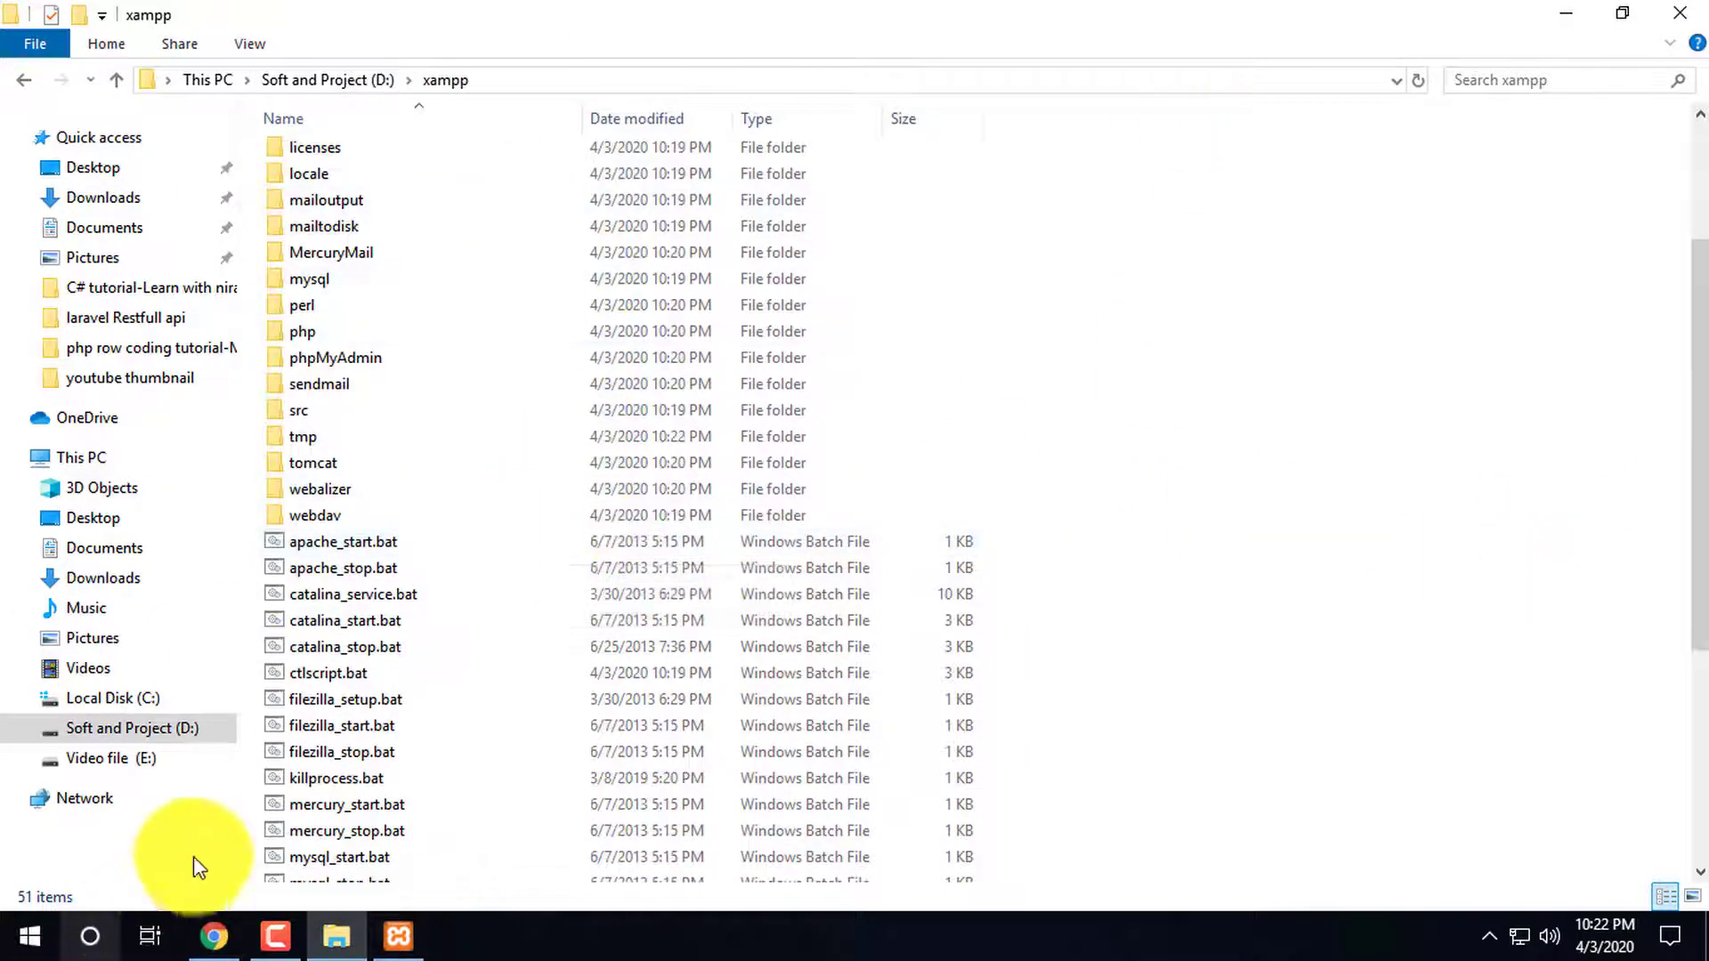
left_click(403, 954)
left_click(1399, 640)
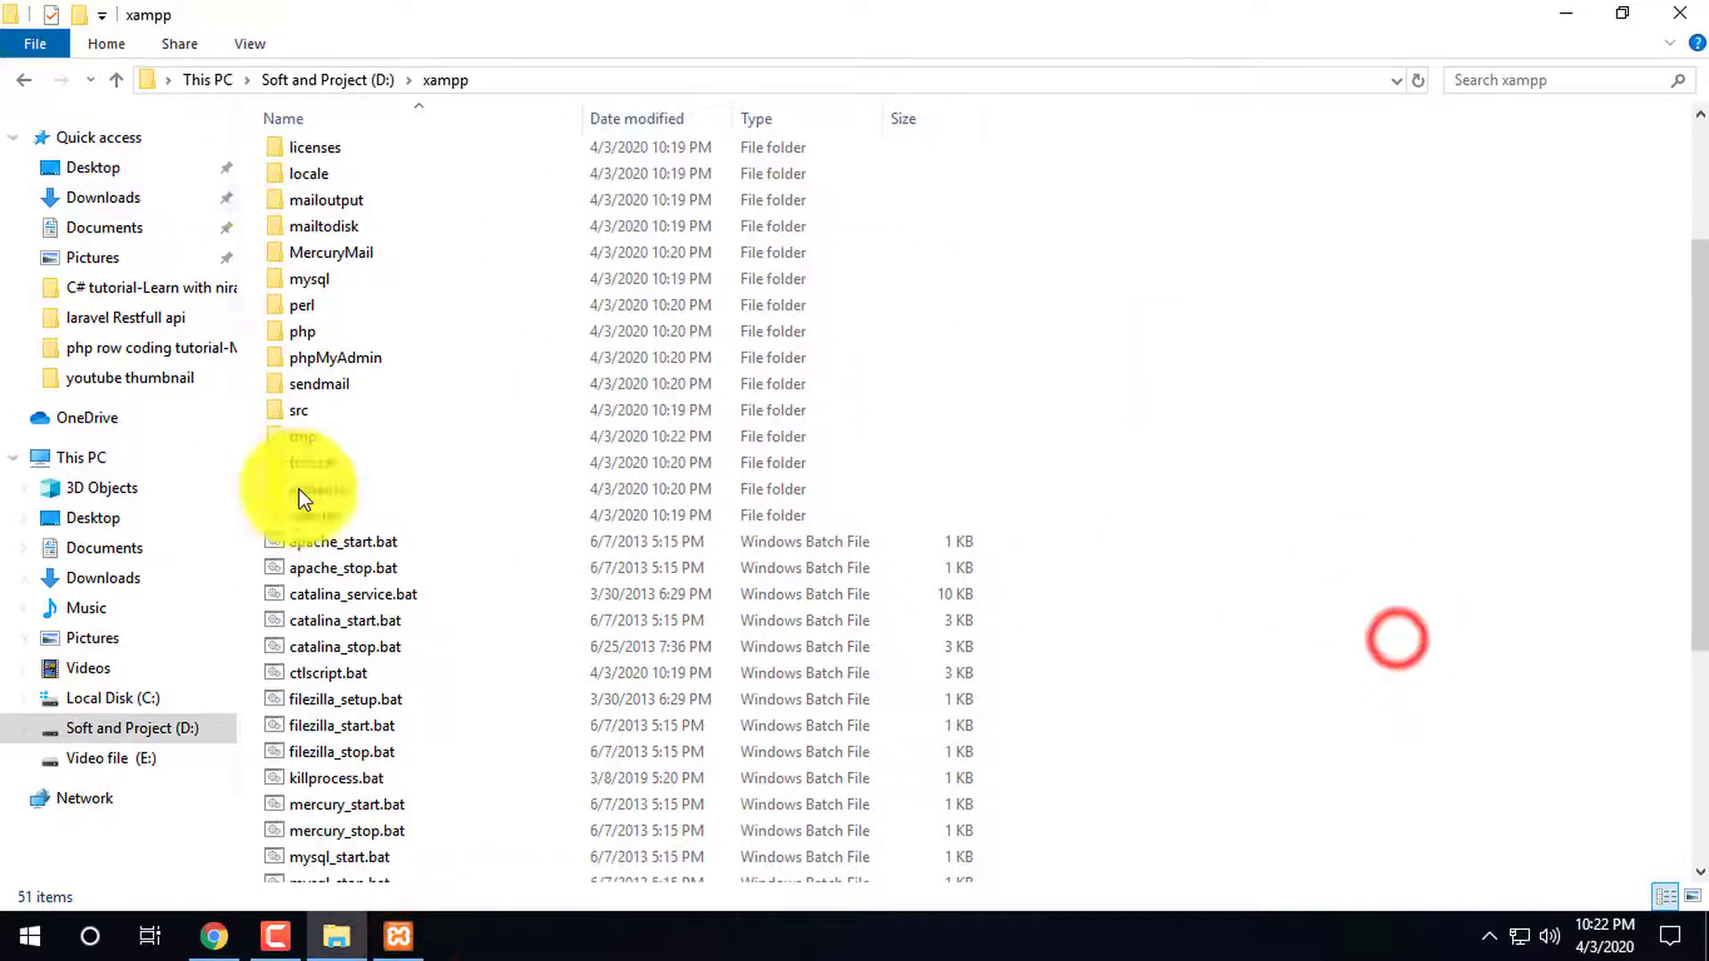
scroll(345, 389, "up", 3)
double_click(303, 287)
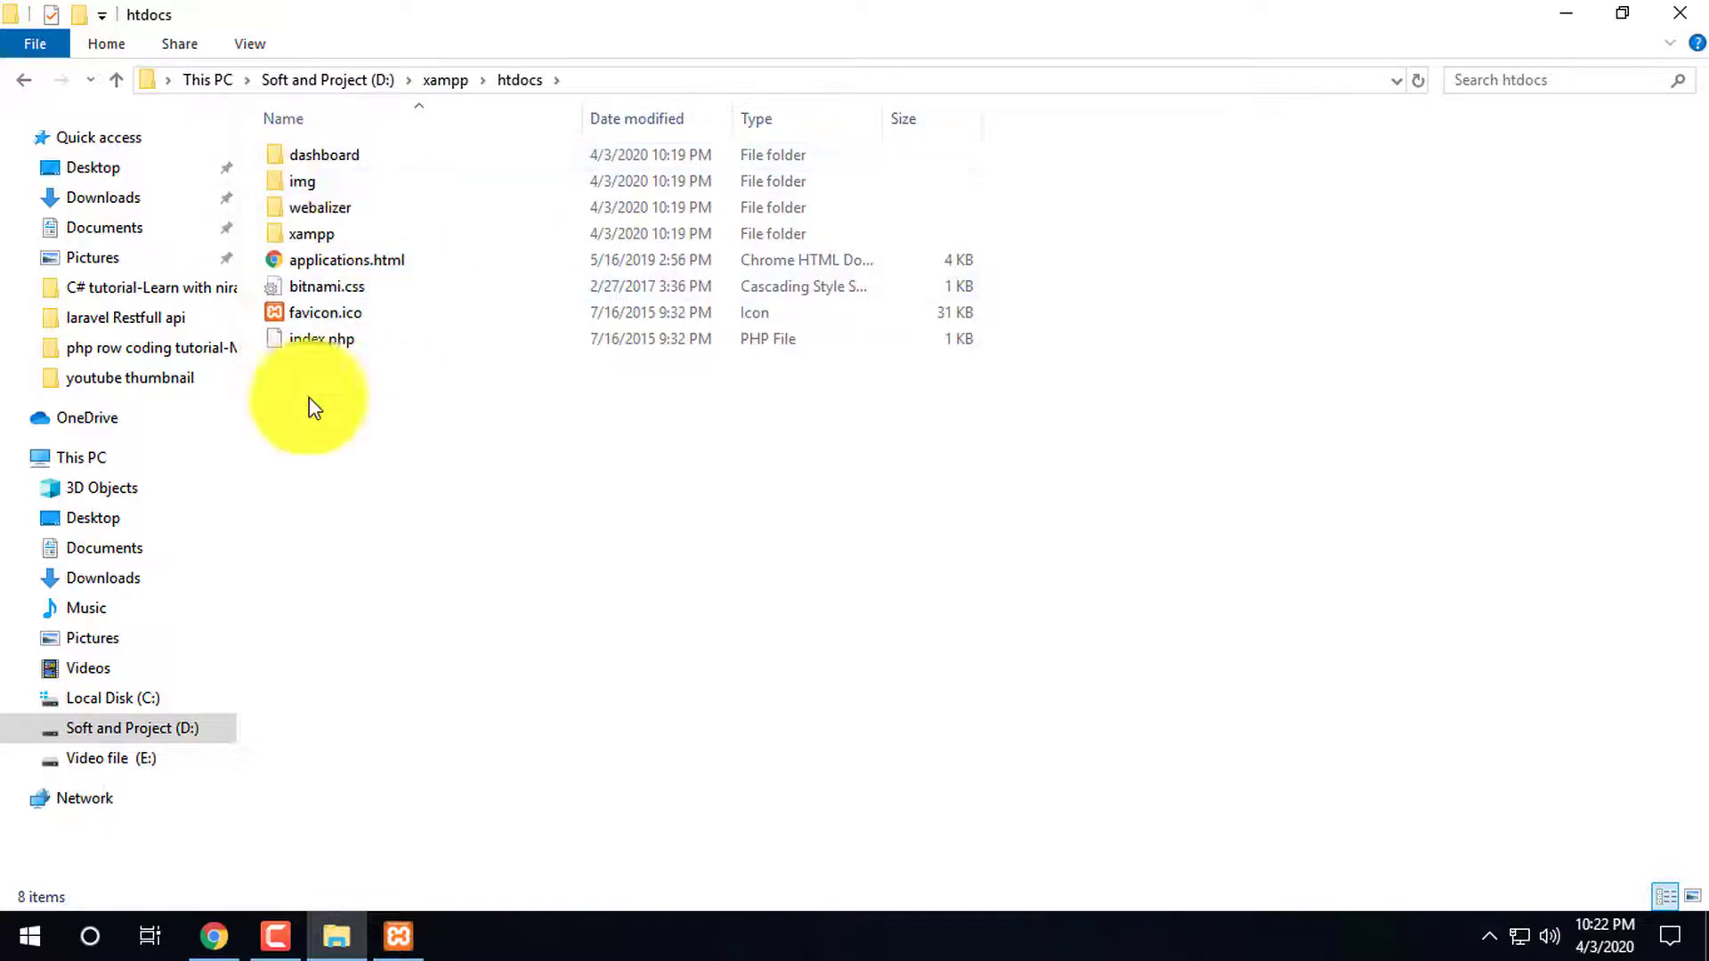
Hide all existing files and folders in htdocs, applying the Hidden attribute to the selected items, subfolders and files
left_click_drag(499, 527, 370, 147)
right_click(391, 214)
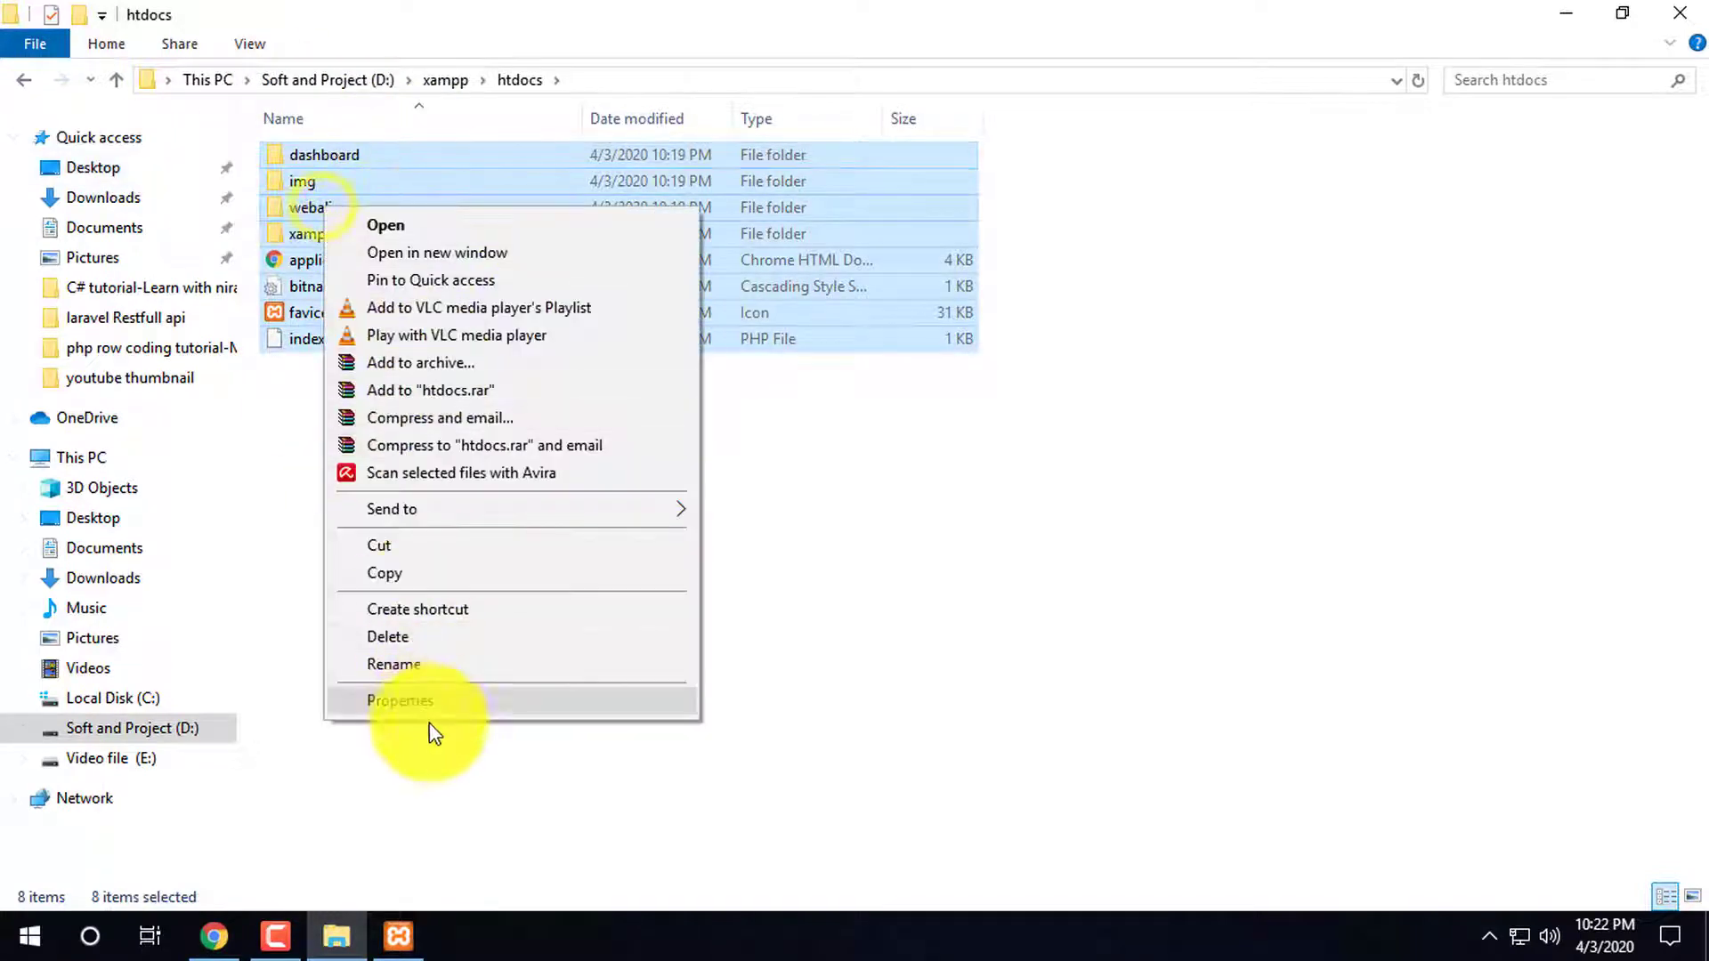
left_click(449, 700)
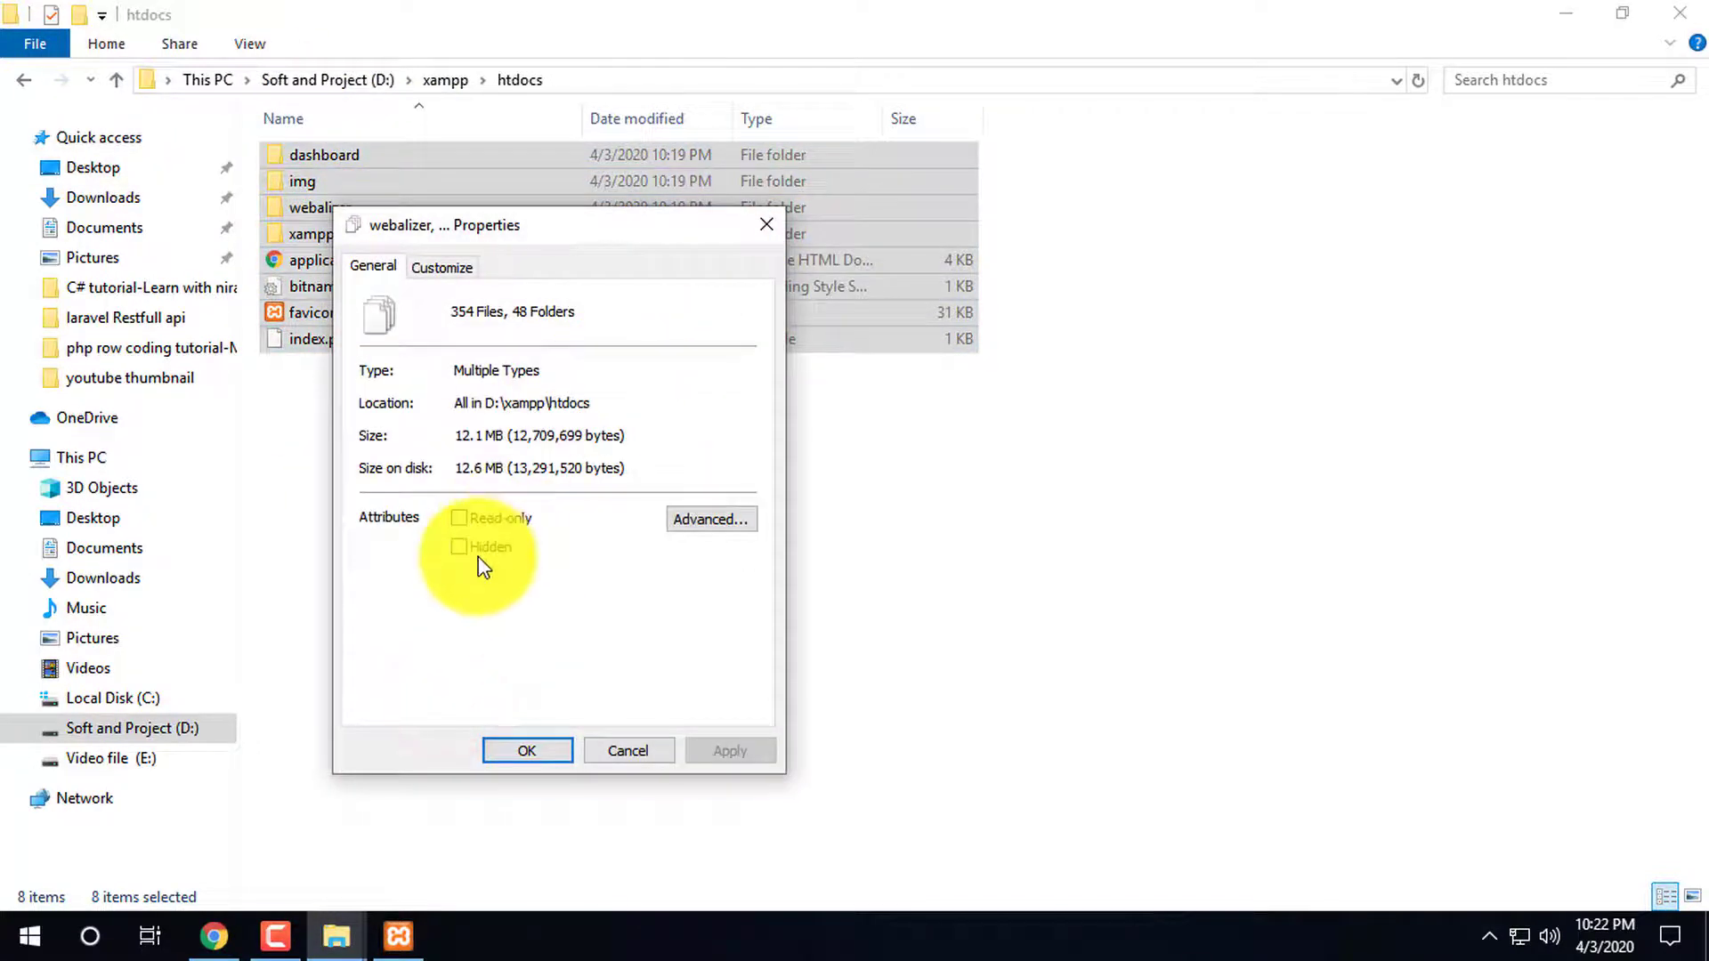
left_click_drag(524, 227, 718, 277)
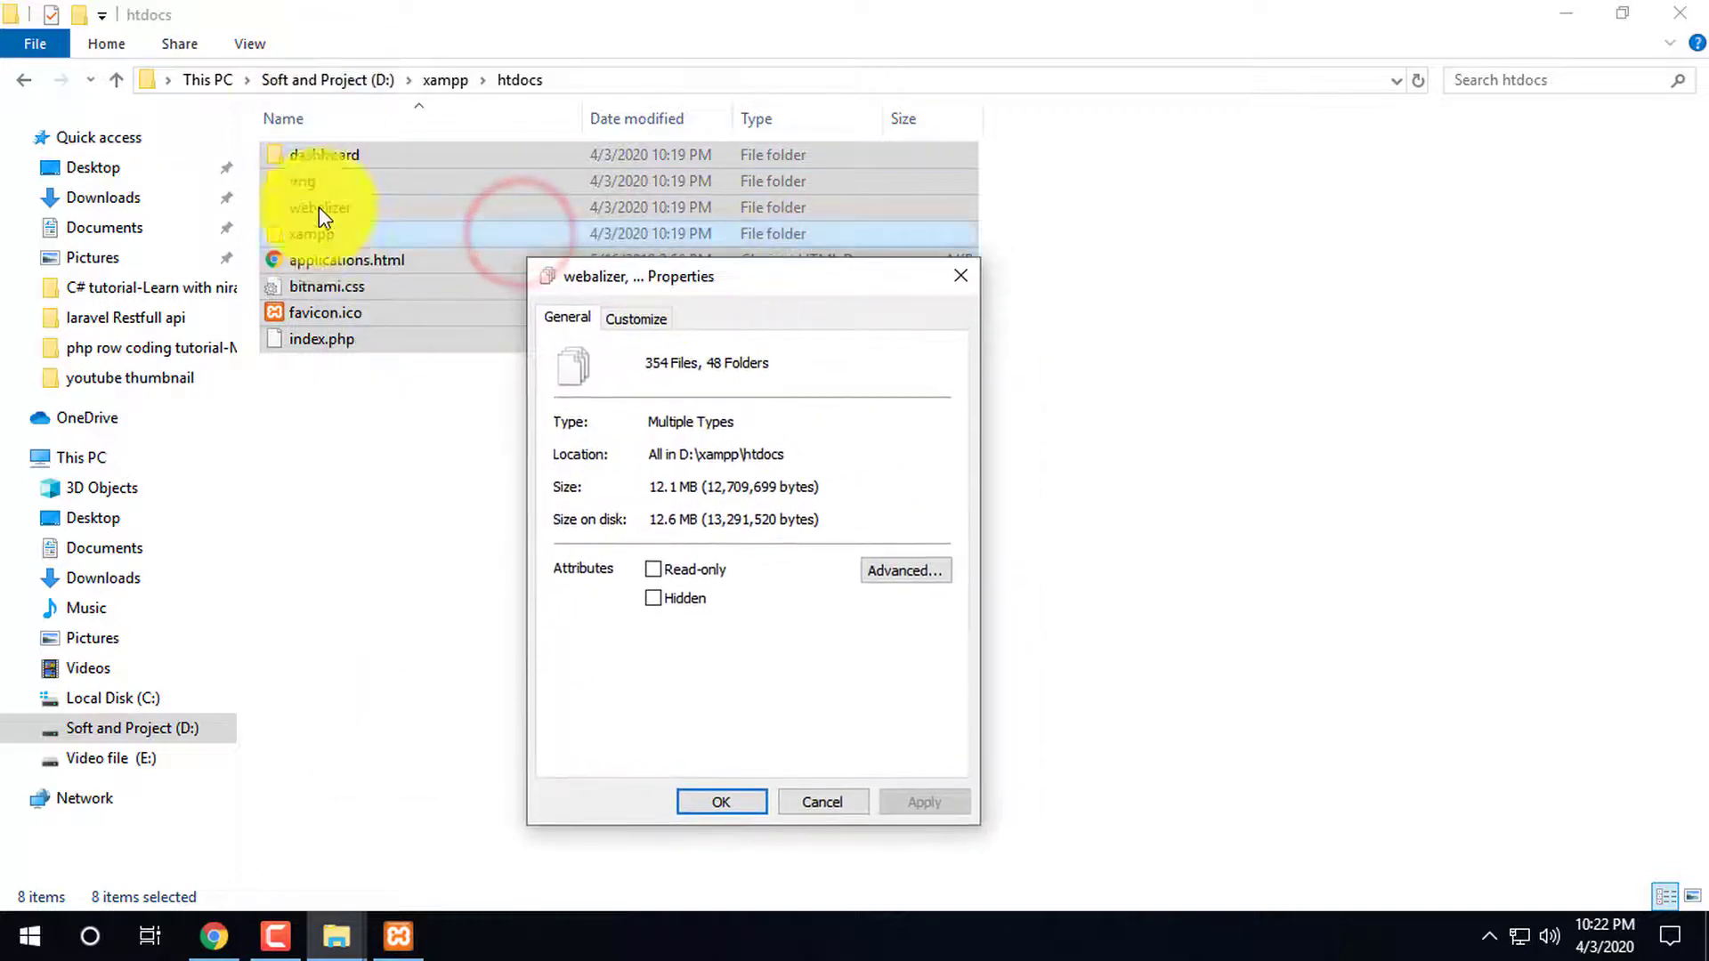
left_click(683, 598)
left_click(937, 804)
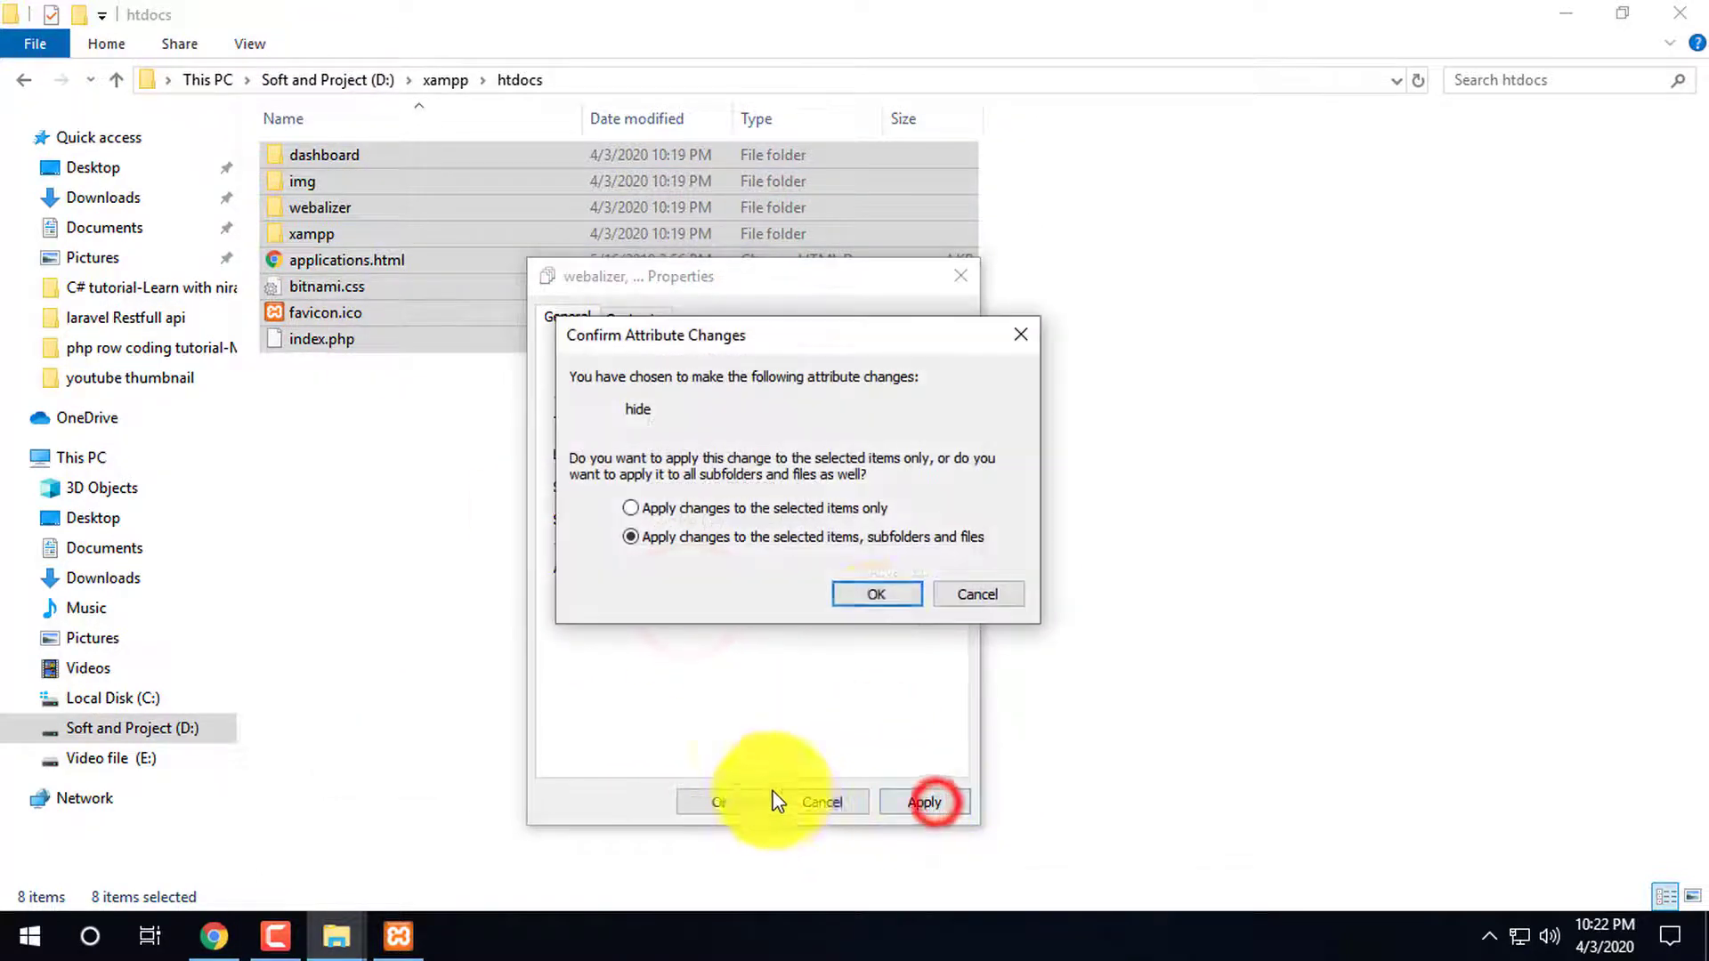
left_click(887, 590)
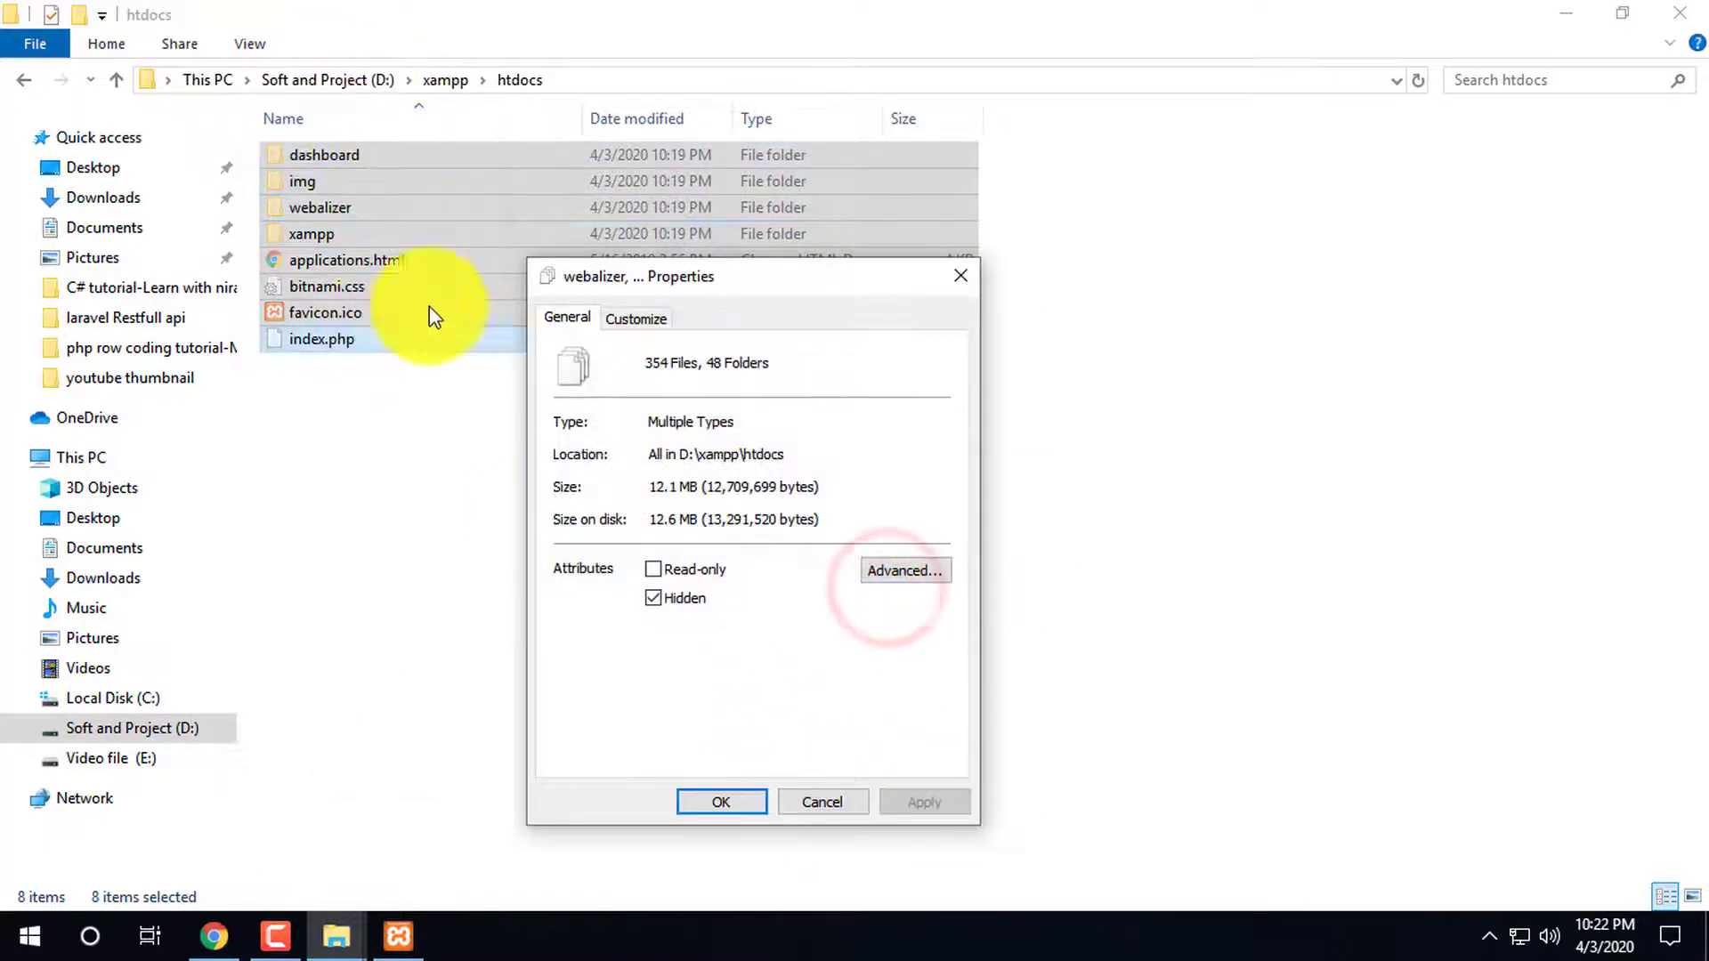
left_click(730, 801)
left_click(565, 476)
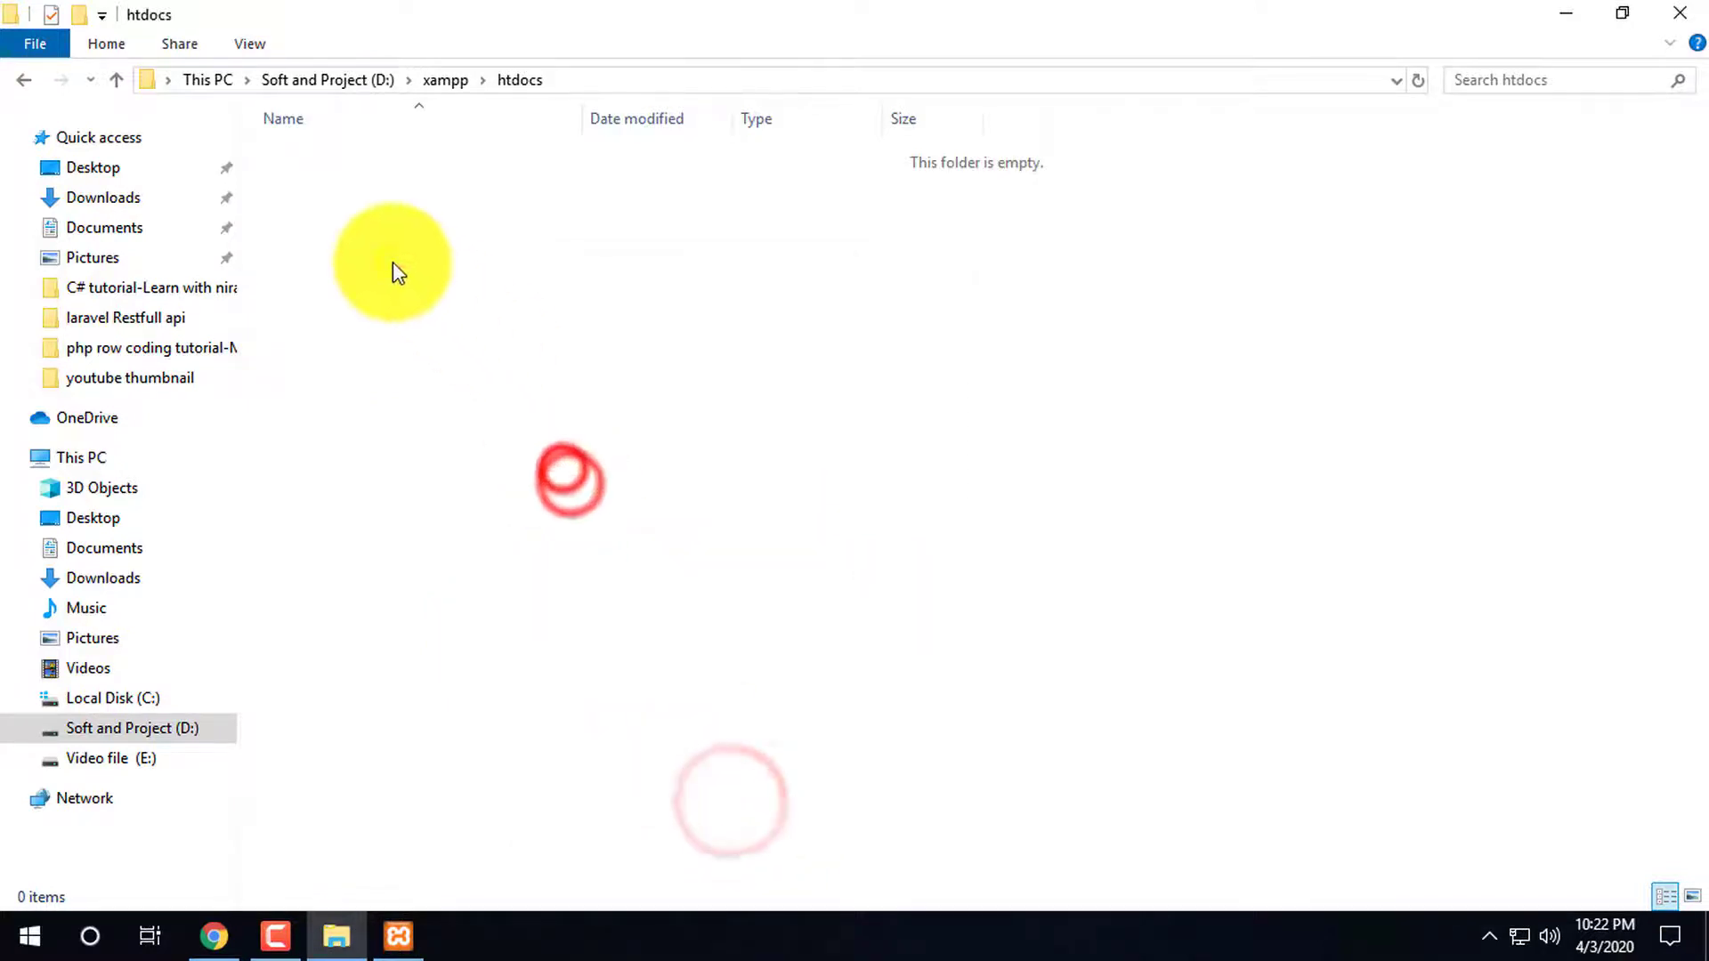
Create a new folder named php inside htdocs
right_click(392, 263)
left_click(691, 677)
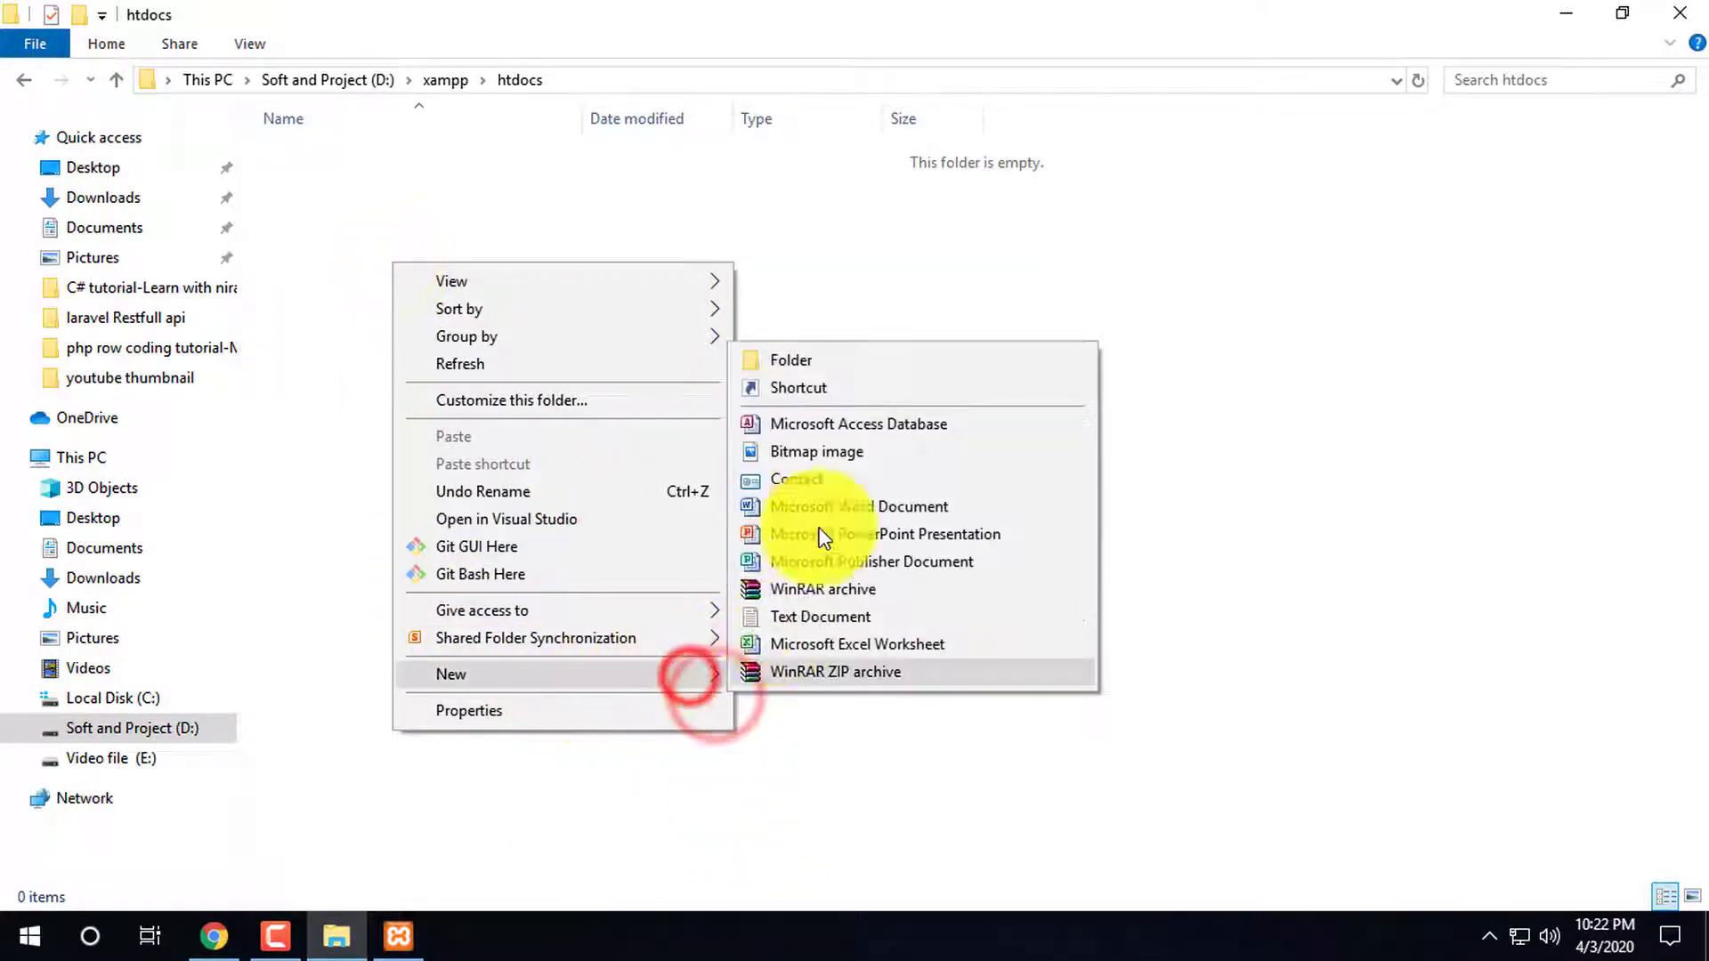
left_click(793, 363)
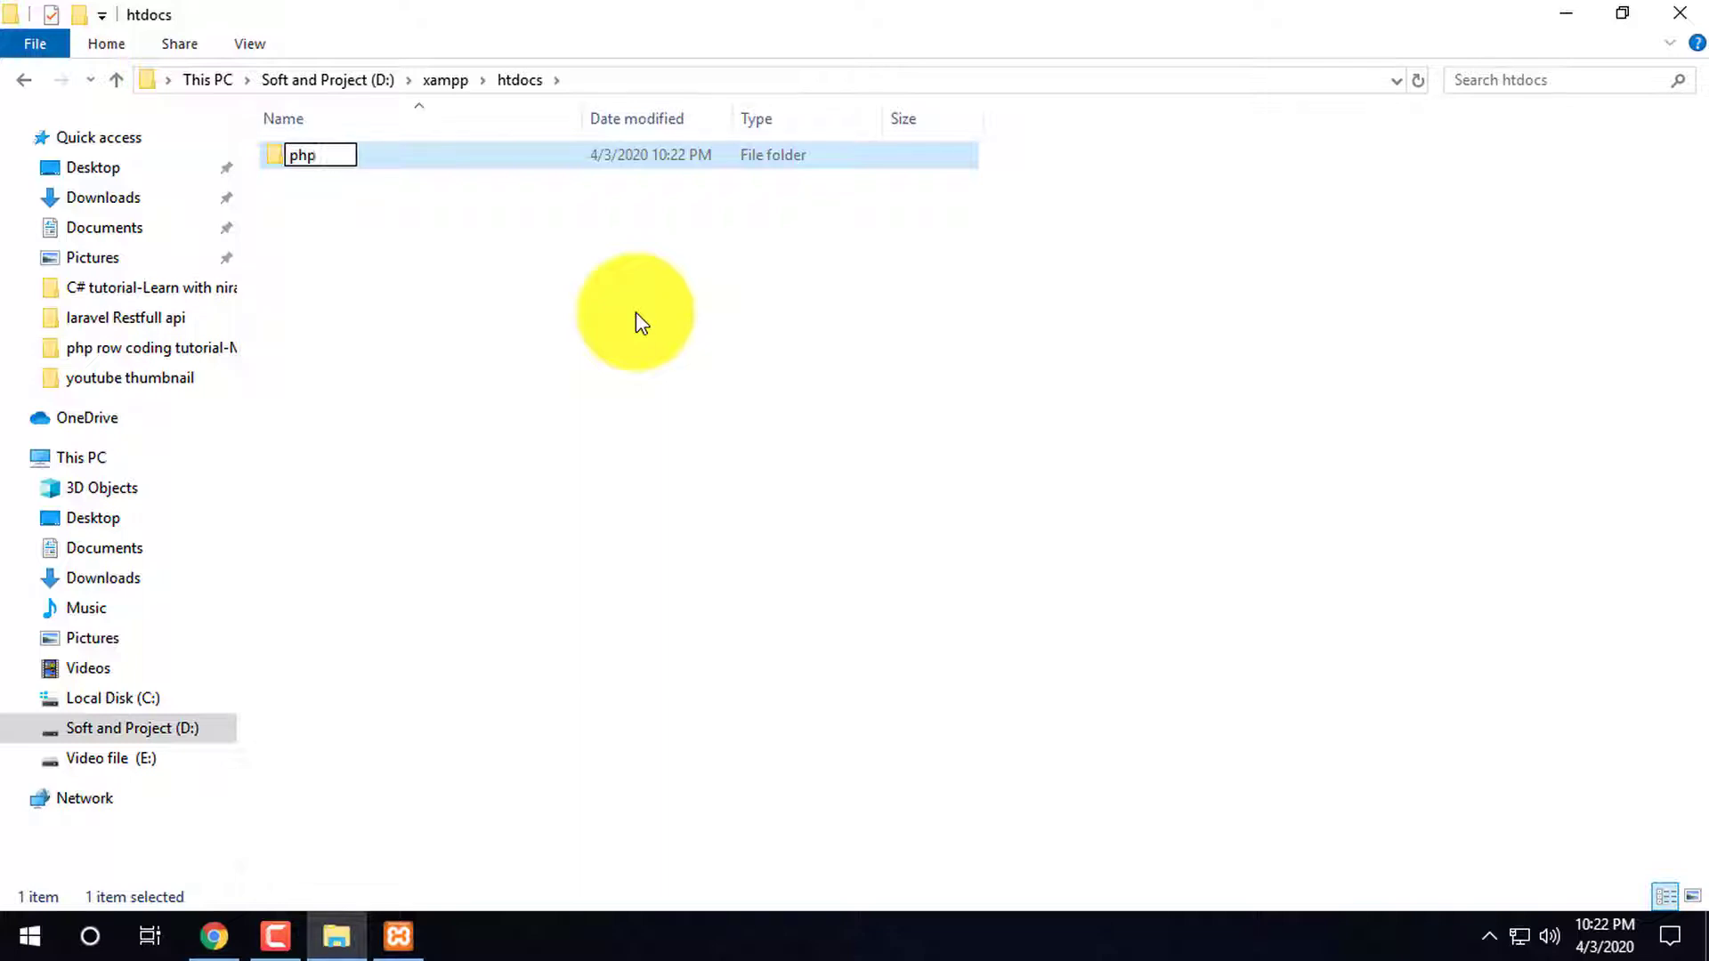
key("Return")
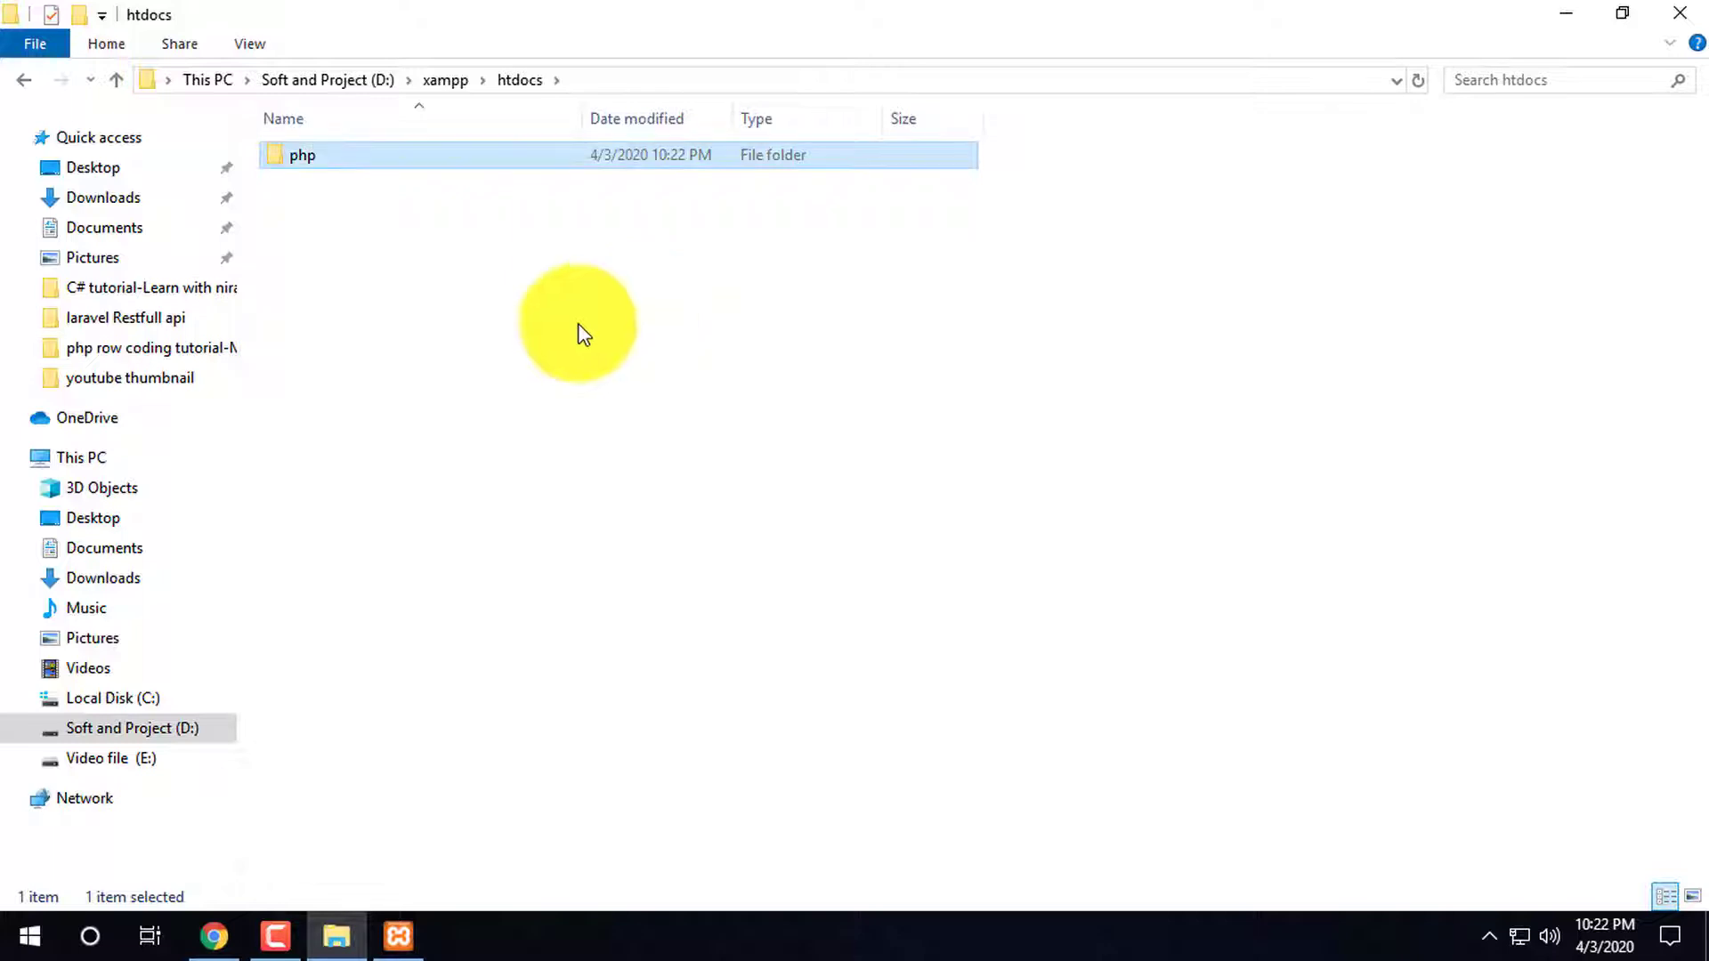
Open the php folder and create a text document in it, keeping the default name New Text Document.txt
double_click(365, 163)
right_click(383, 227)
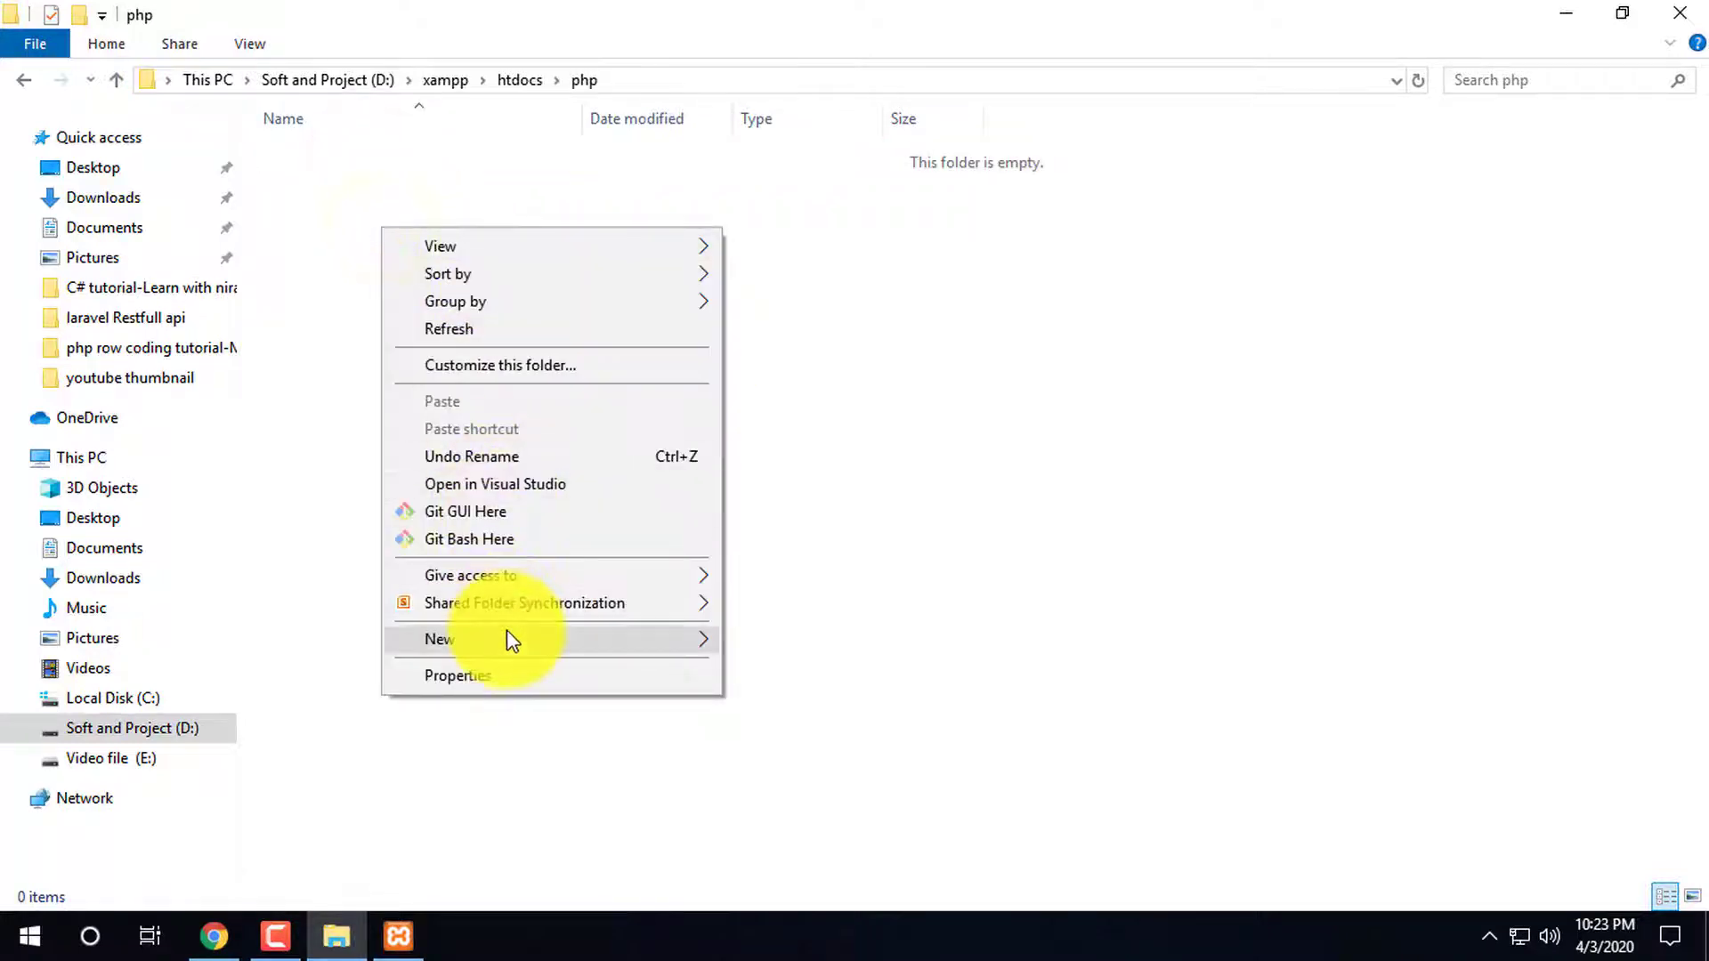
mouse_move(505, 629)
left_click(823, 581)
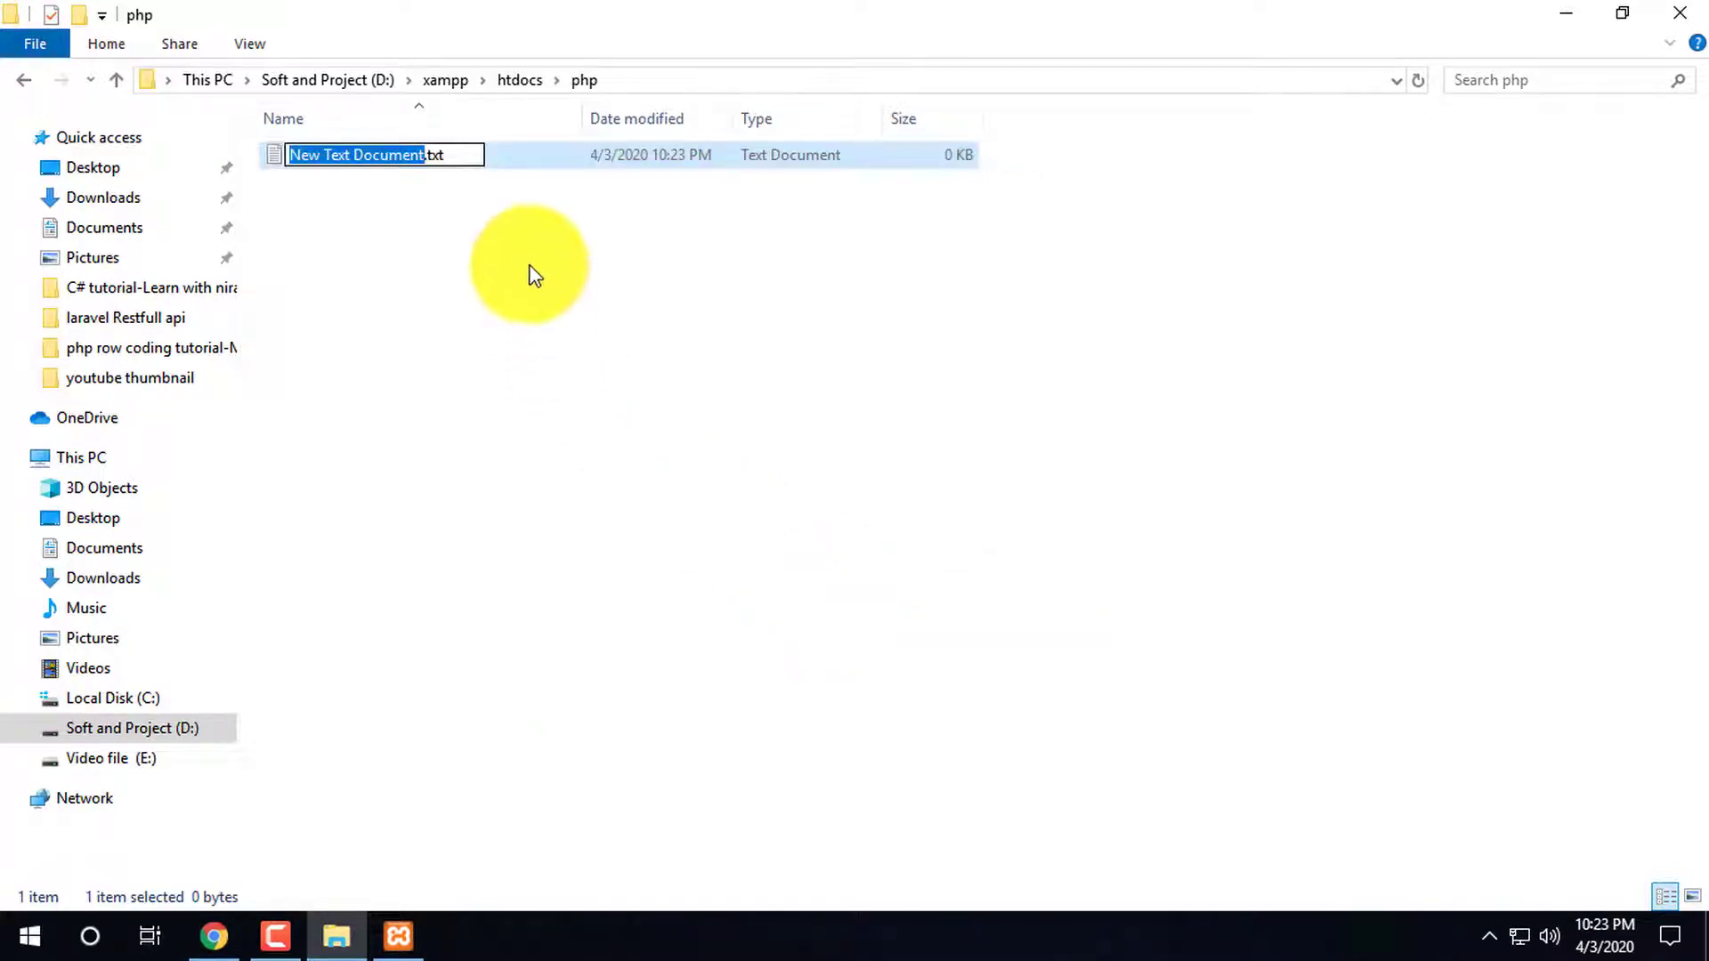
left_click(458, 152)
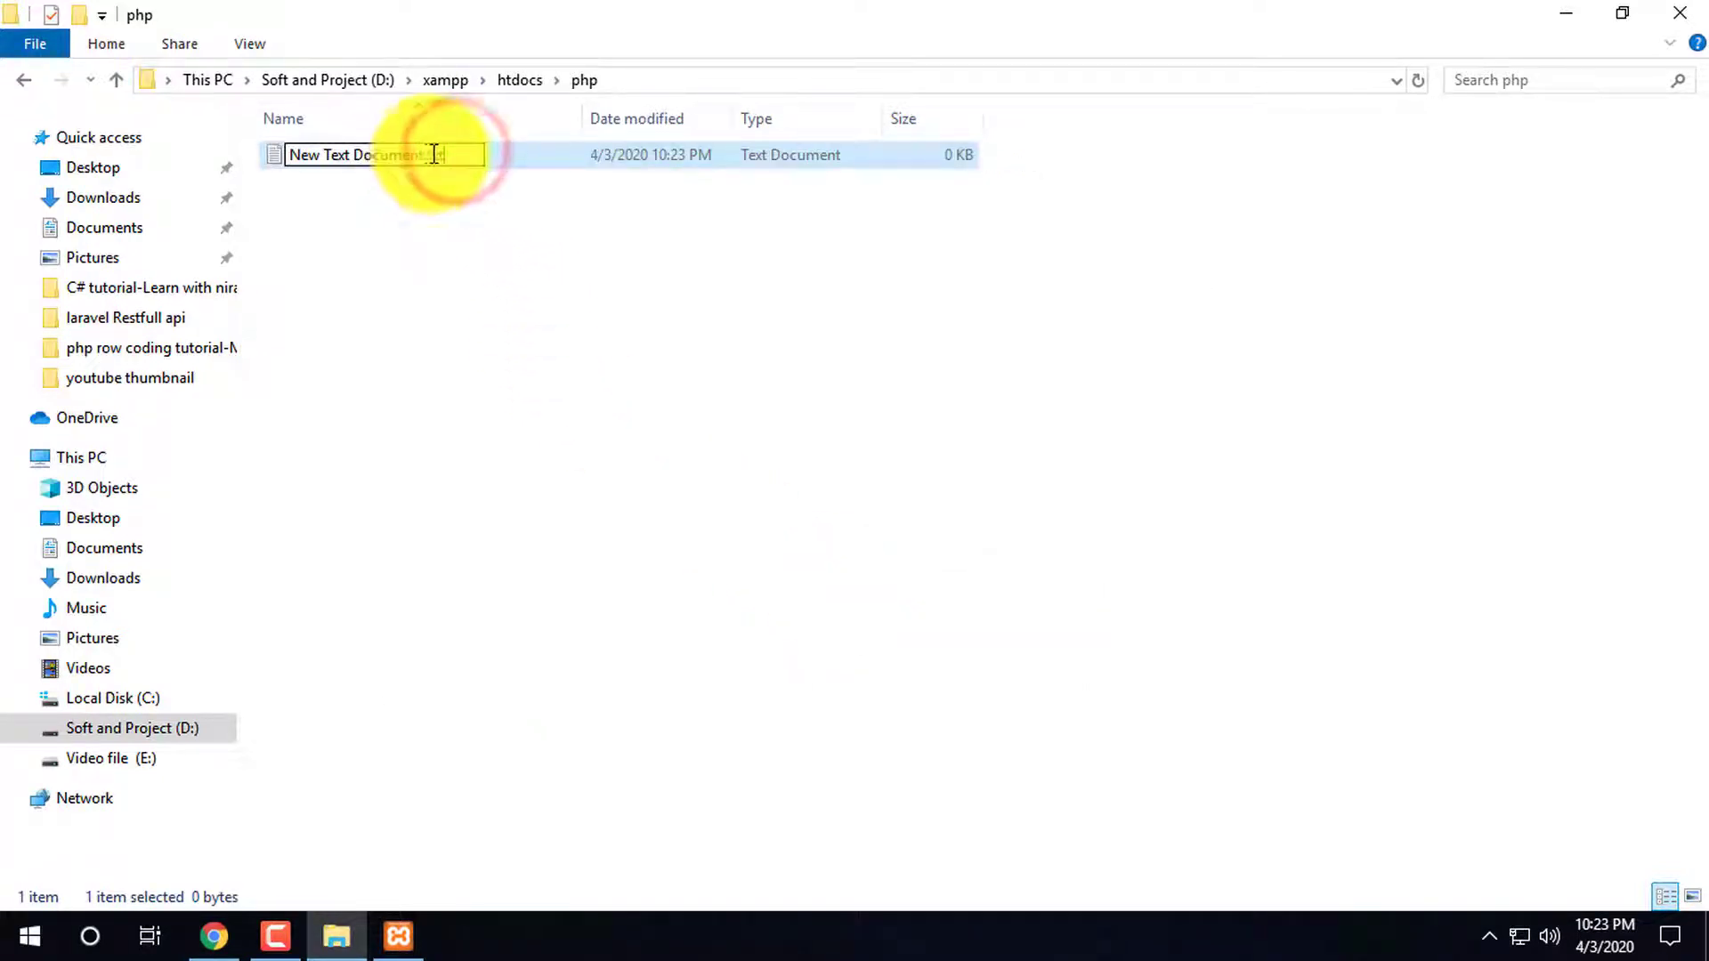
left_click(506, 324)
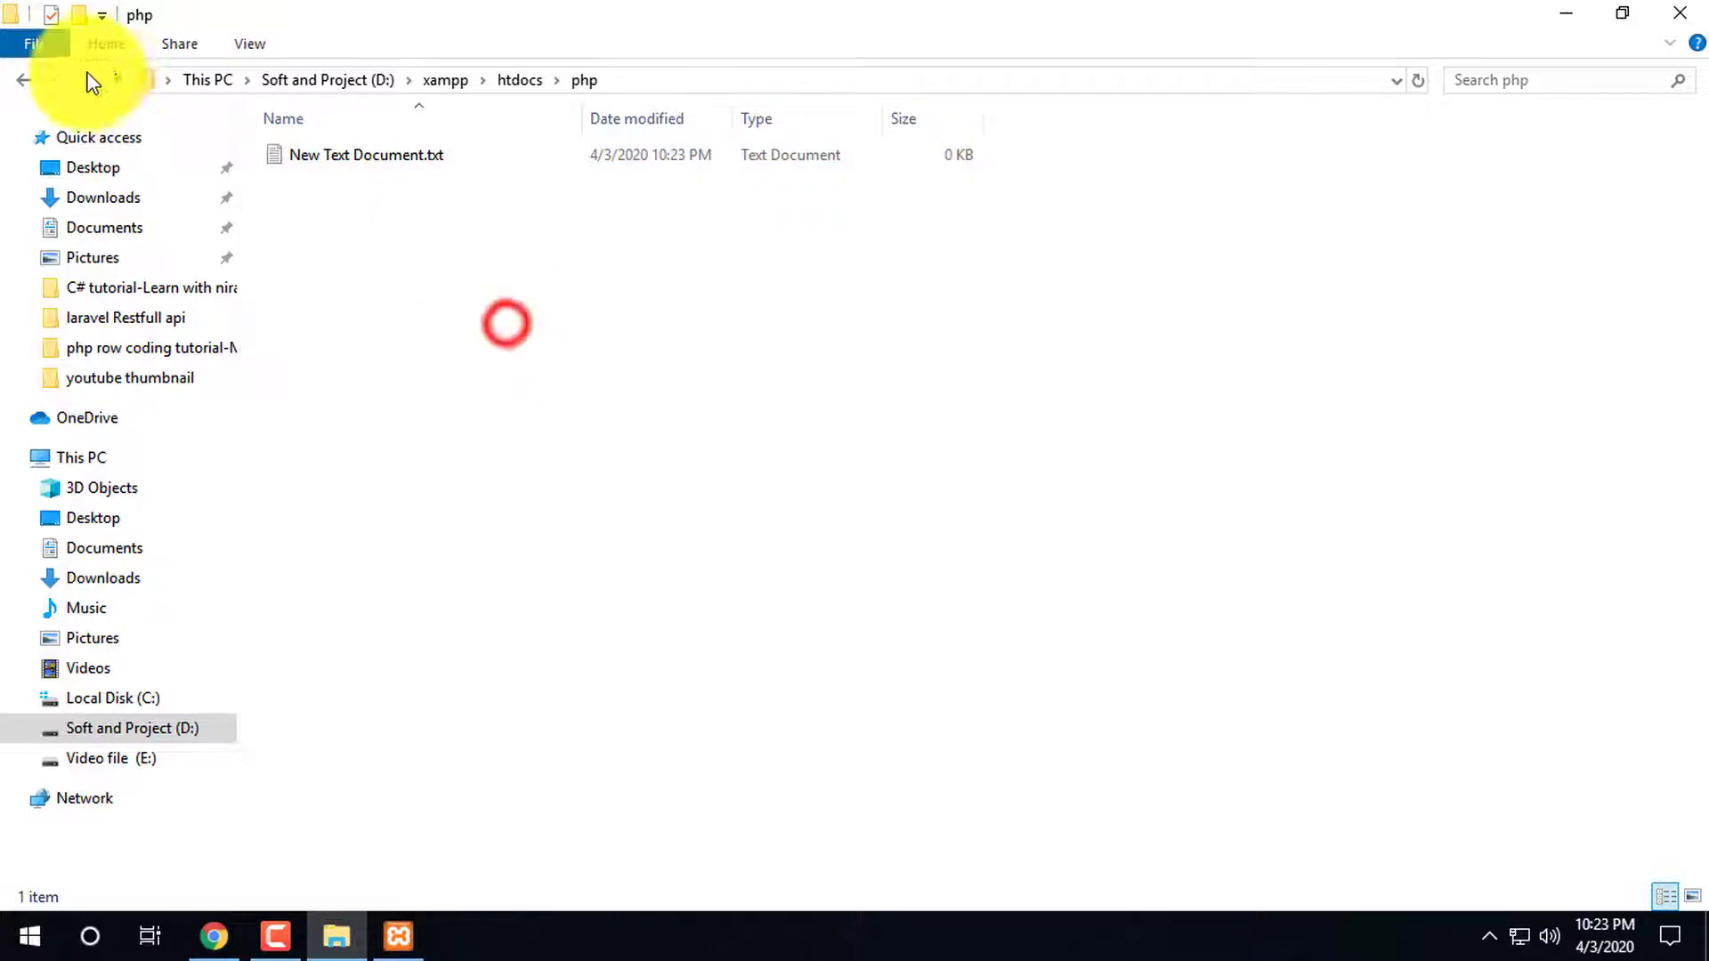
left_click(40, 40)
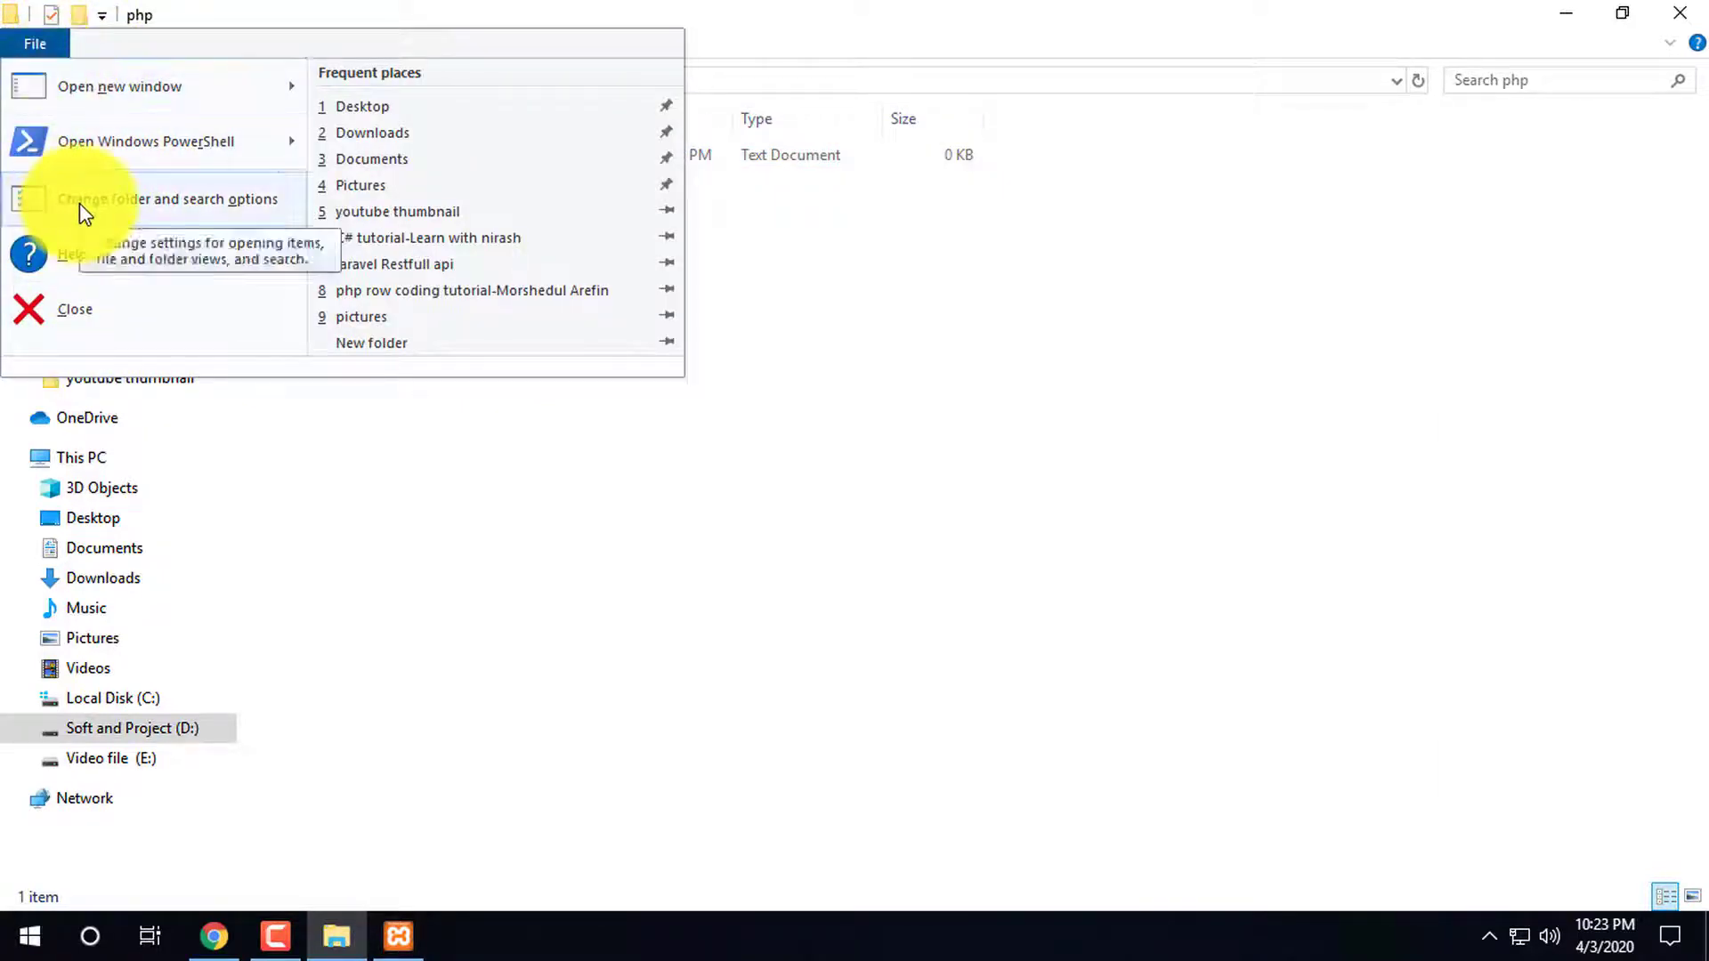
left_click(24, 45)
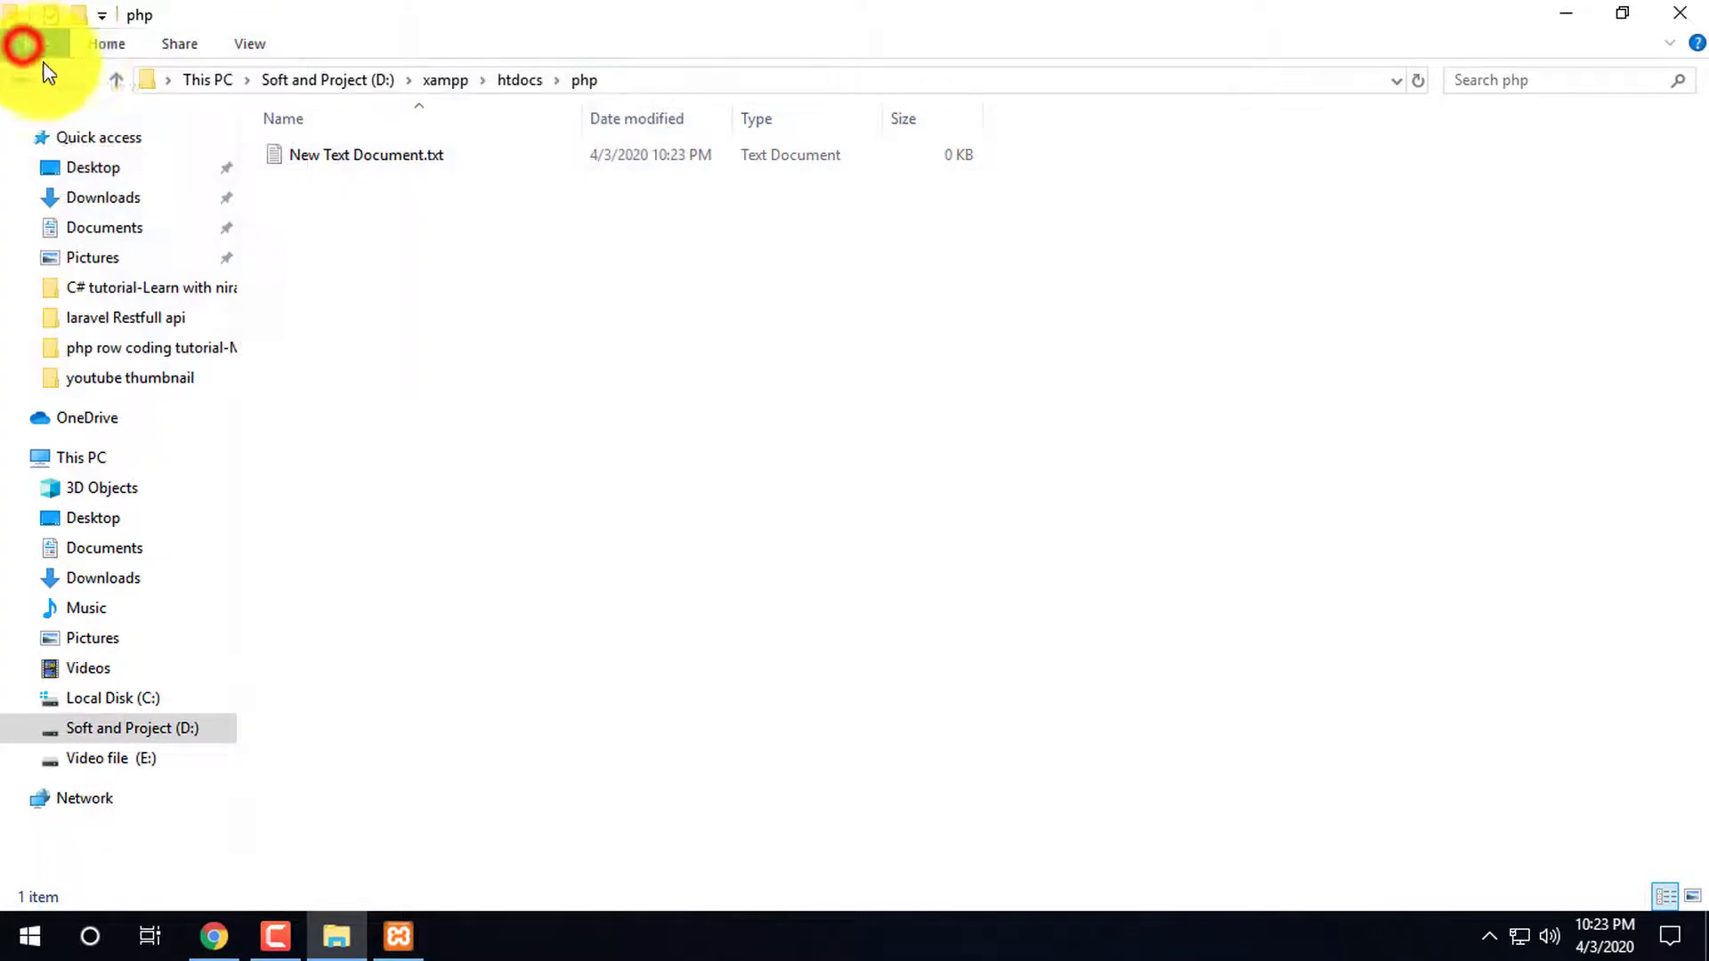
left_click(85, 24)
left_click(426, 151)
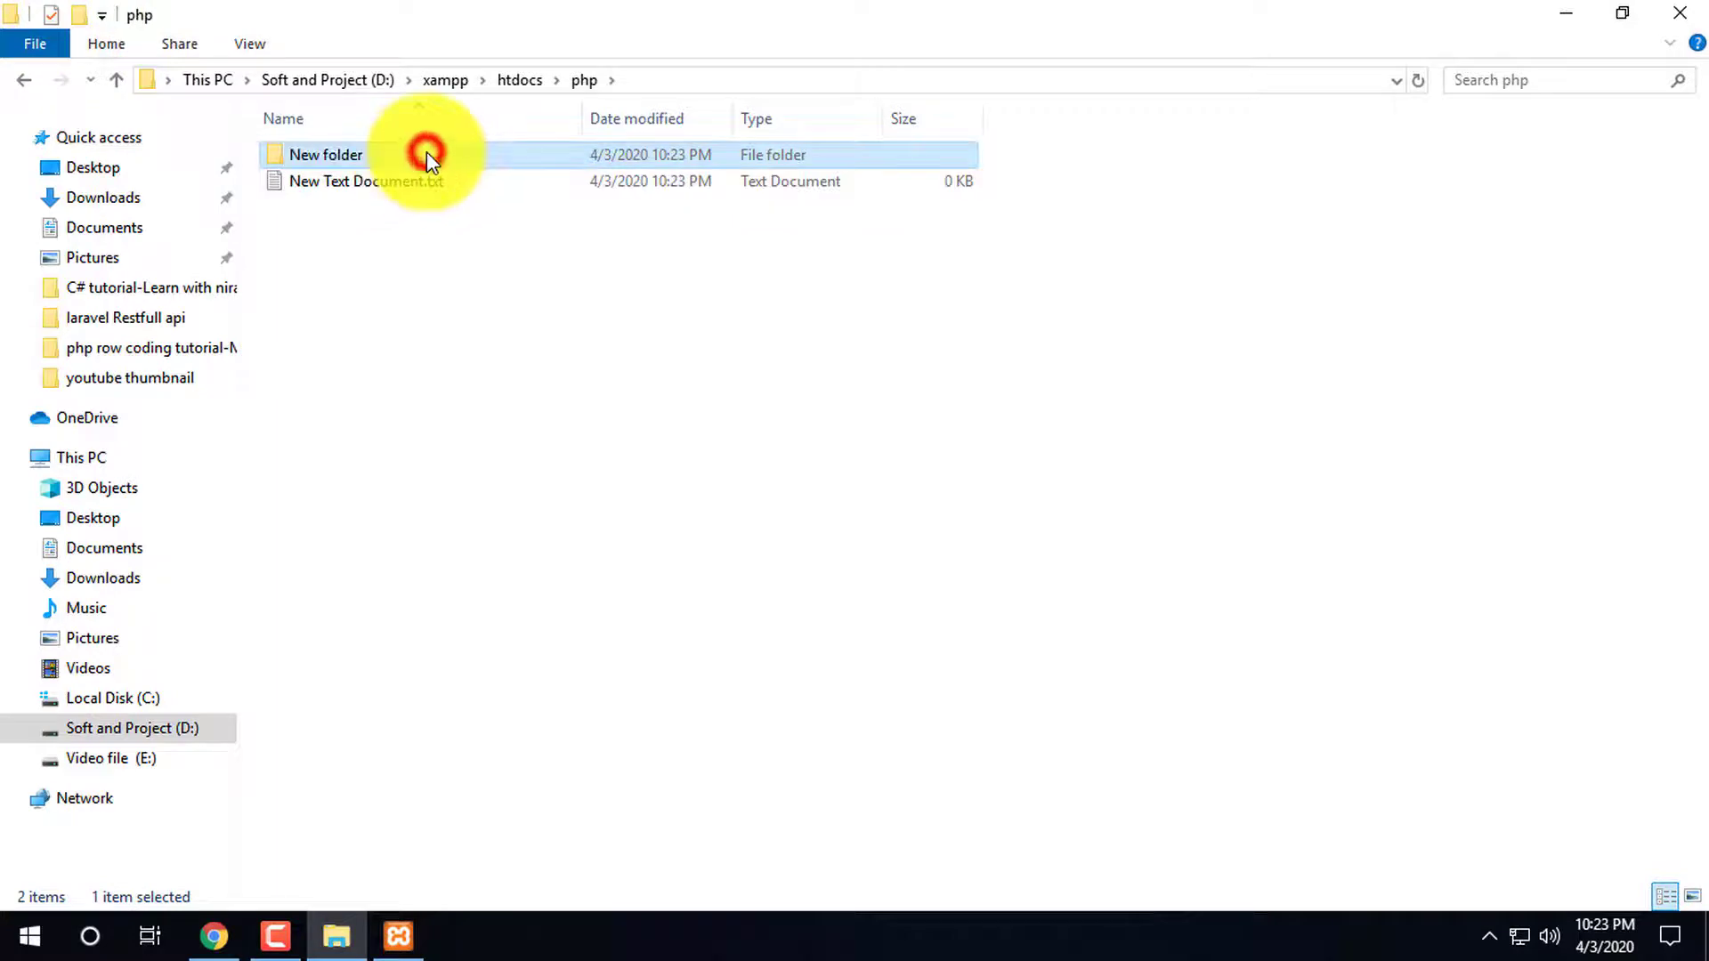
key("Delete")
key("Return")
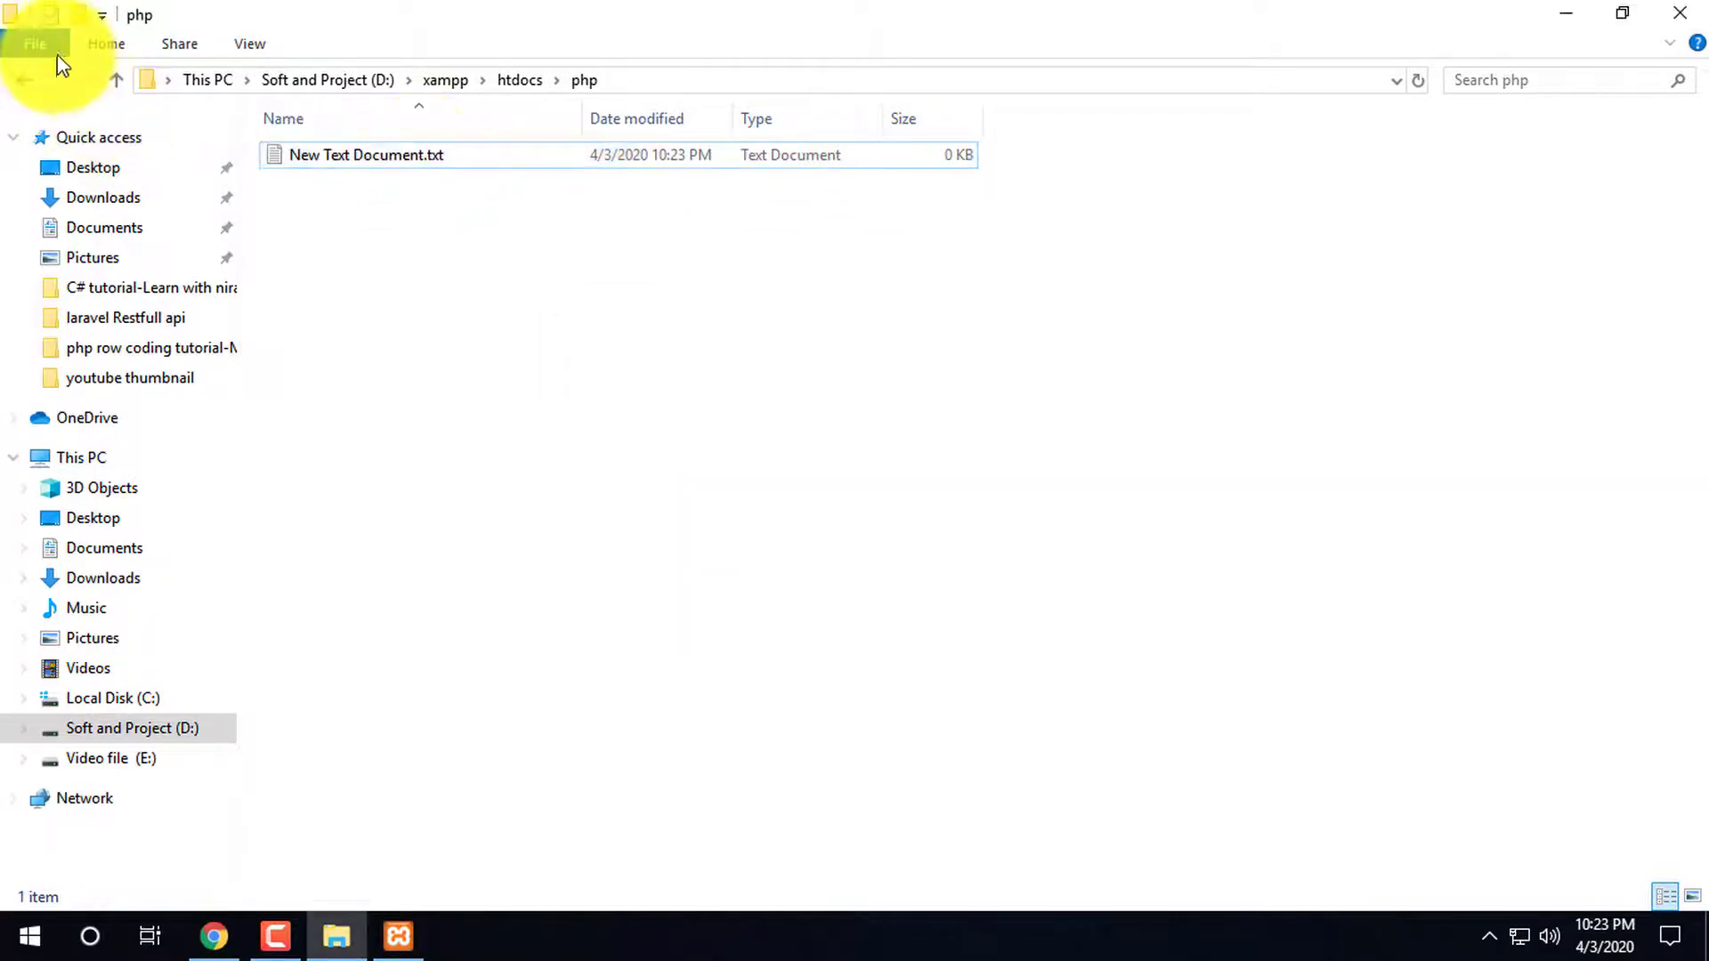
left_click(35, 42)
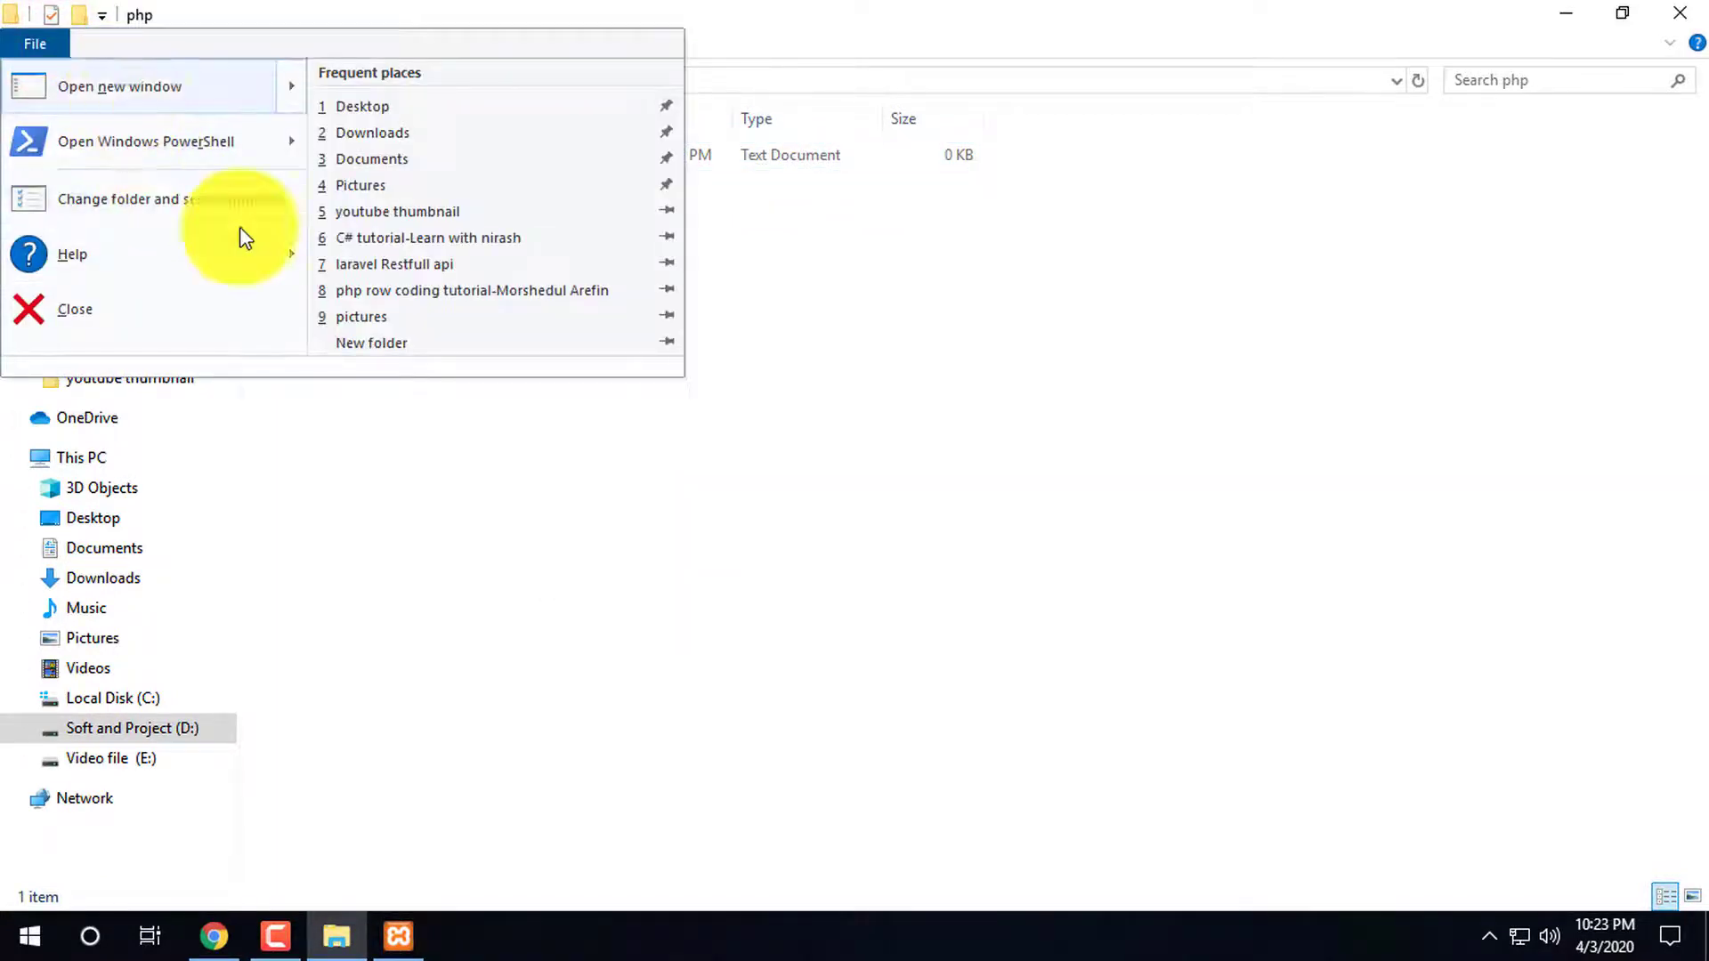
left_click(496, 614)
left_click(101, 15)
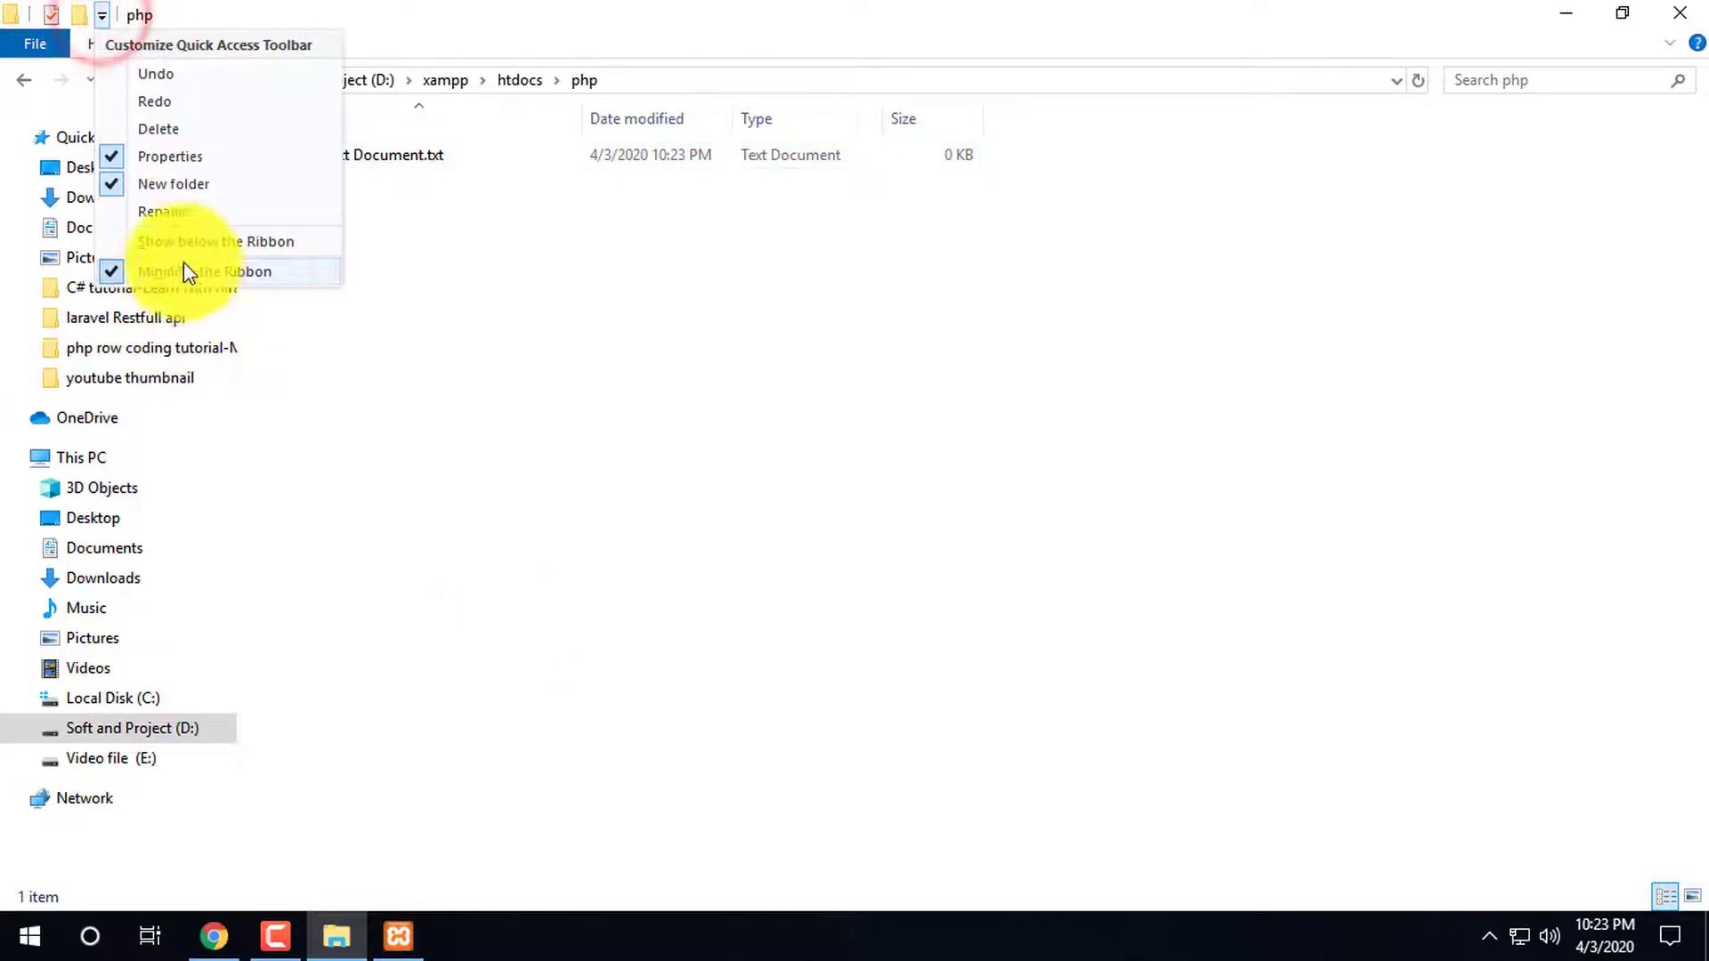
Open the Folder Options view settings and turn on "Hide extensions for known file types", applying the change
left_click(31, 44)
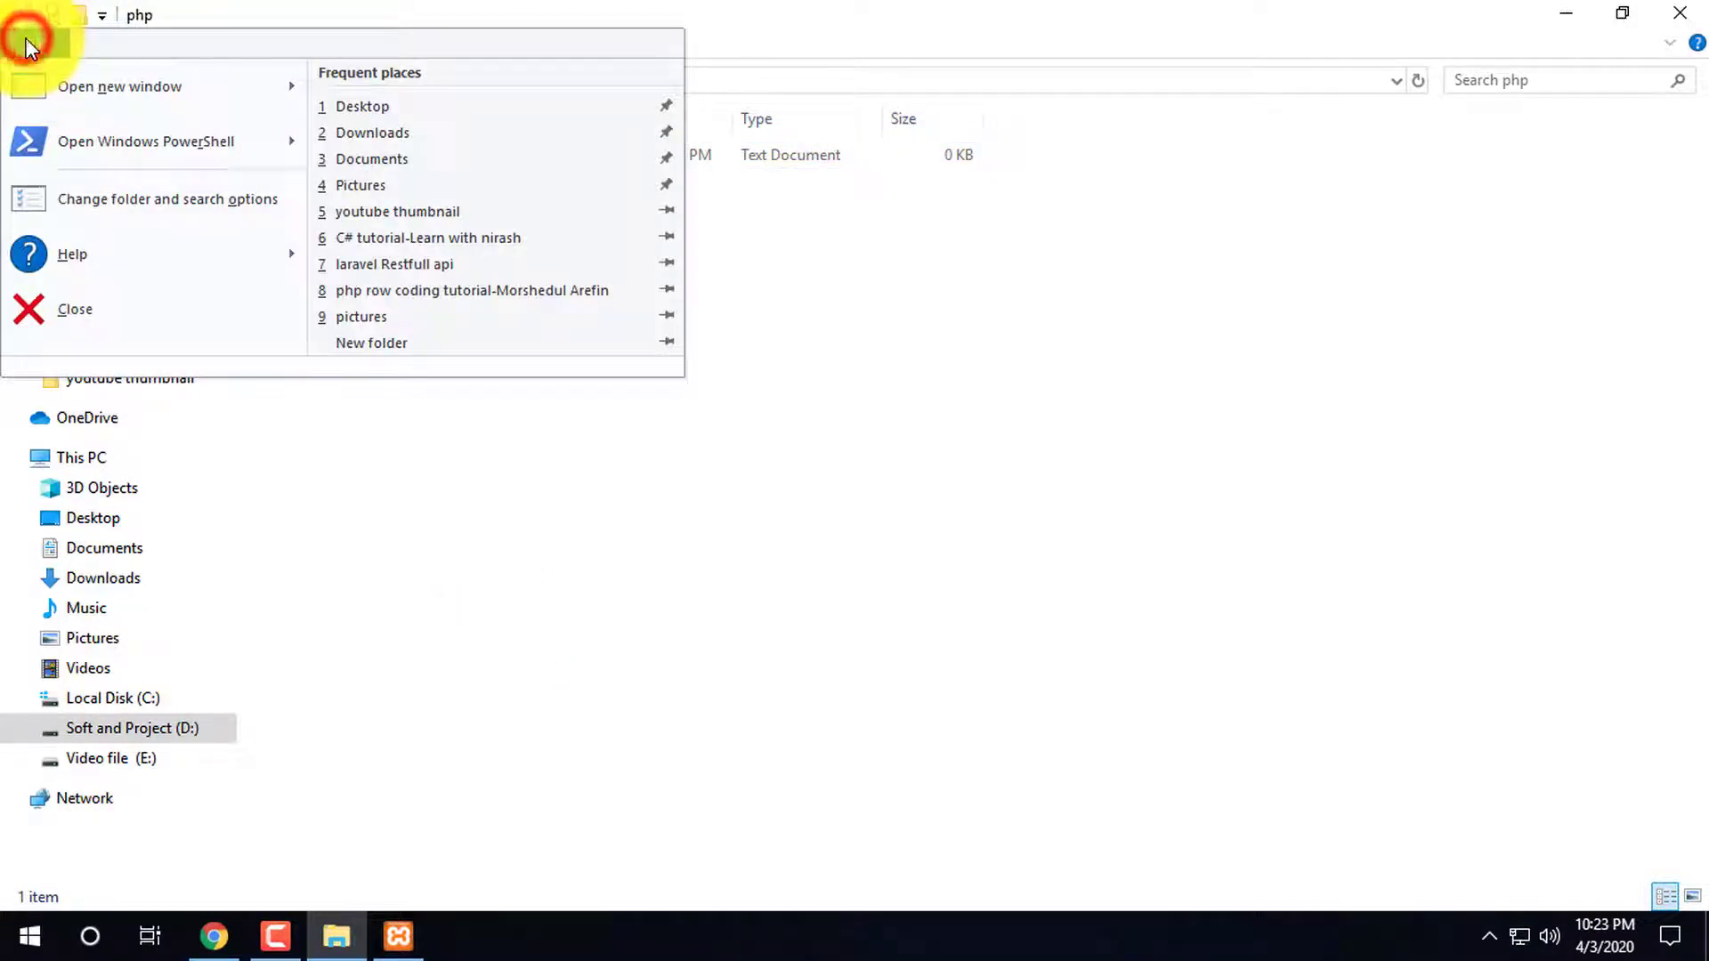
left_click(119, 207)
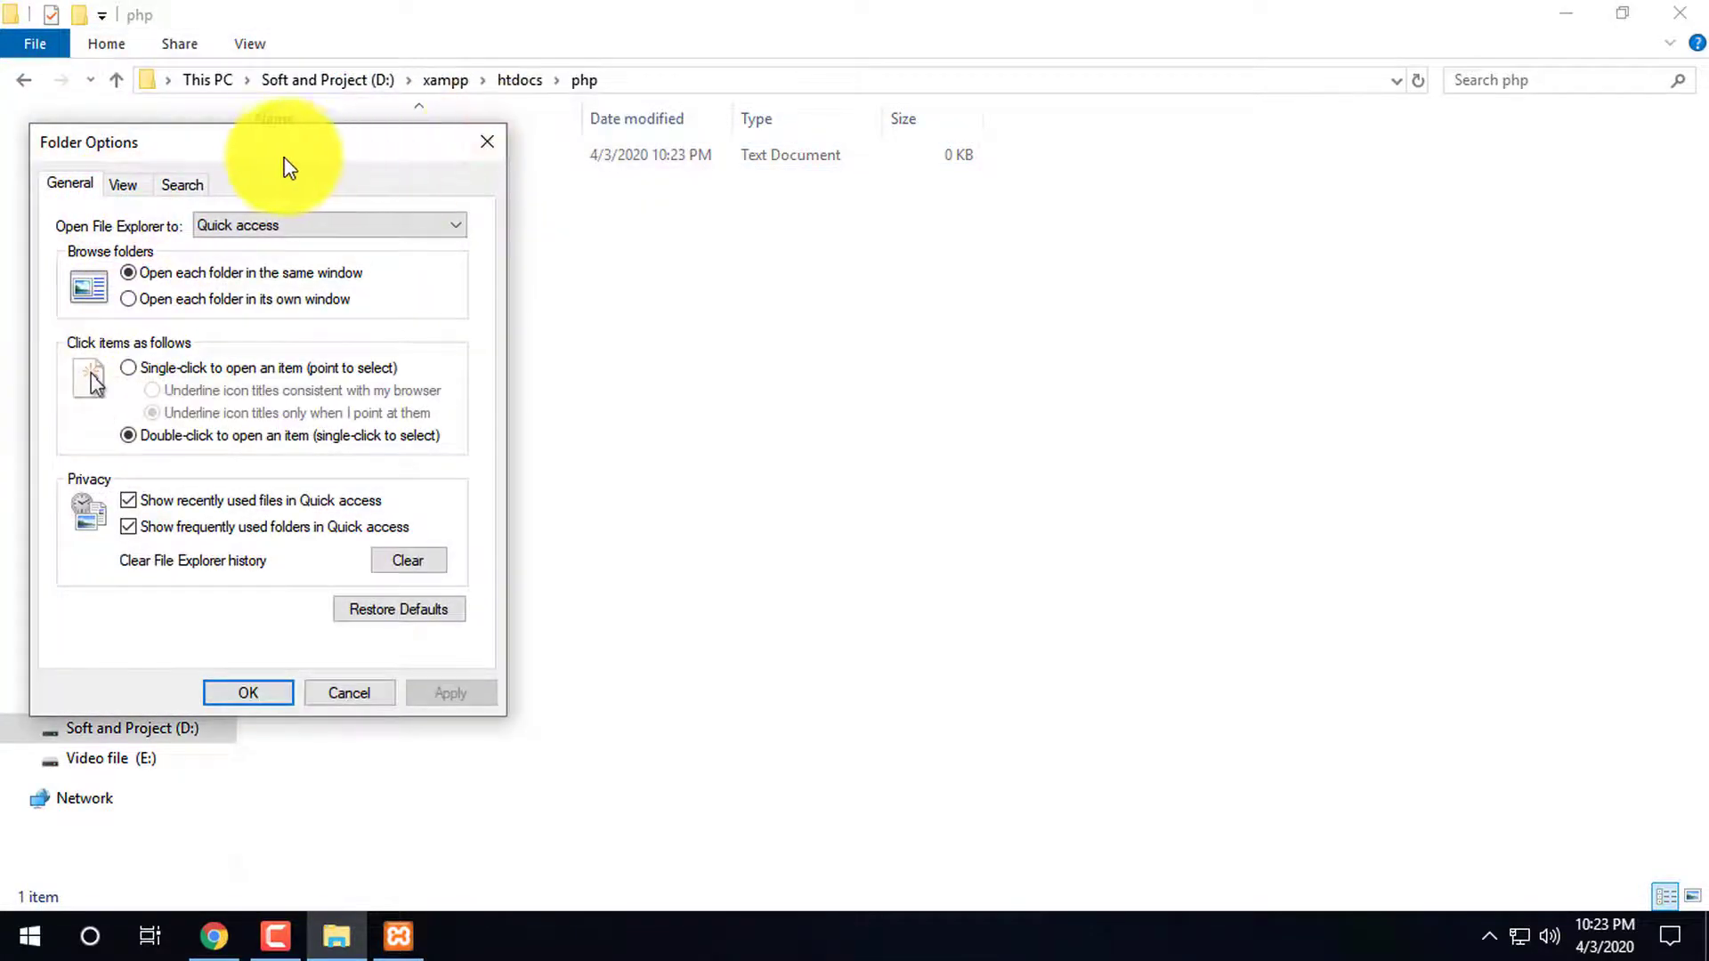
left_click_drag(286, 156, 403, 176)
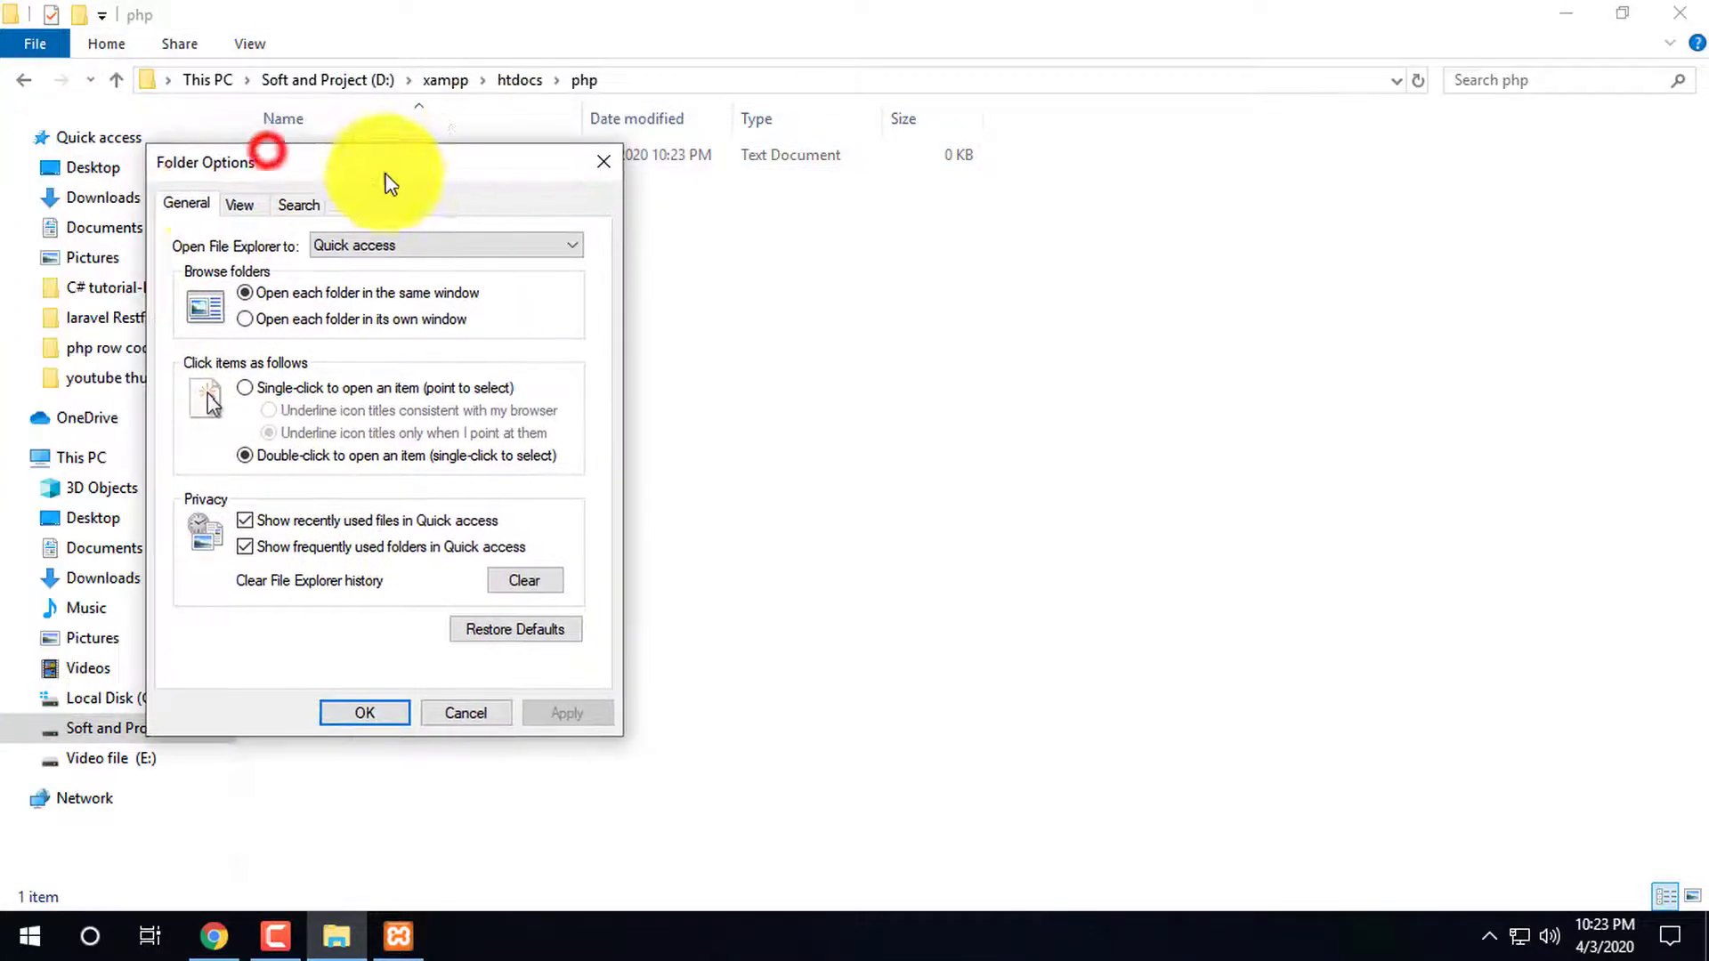
left_click(238, 204)
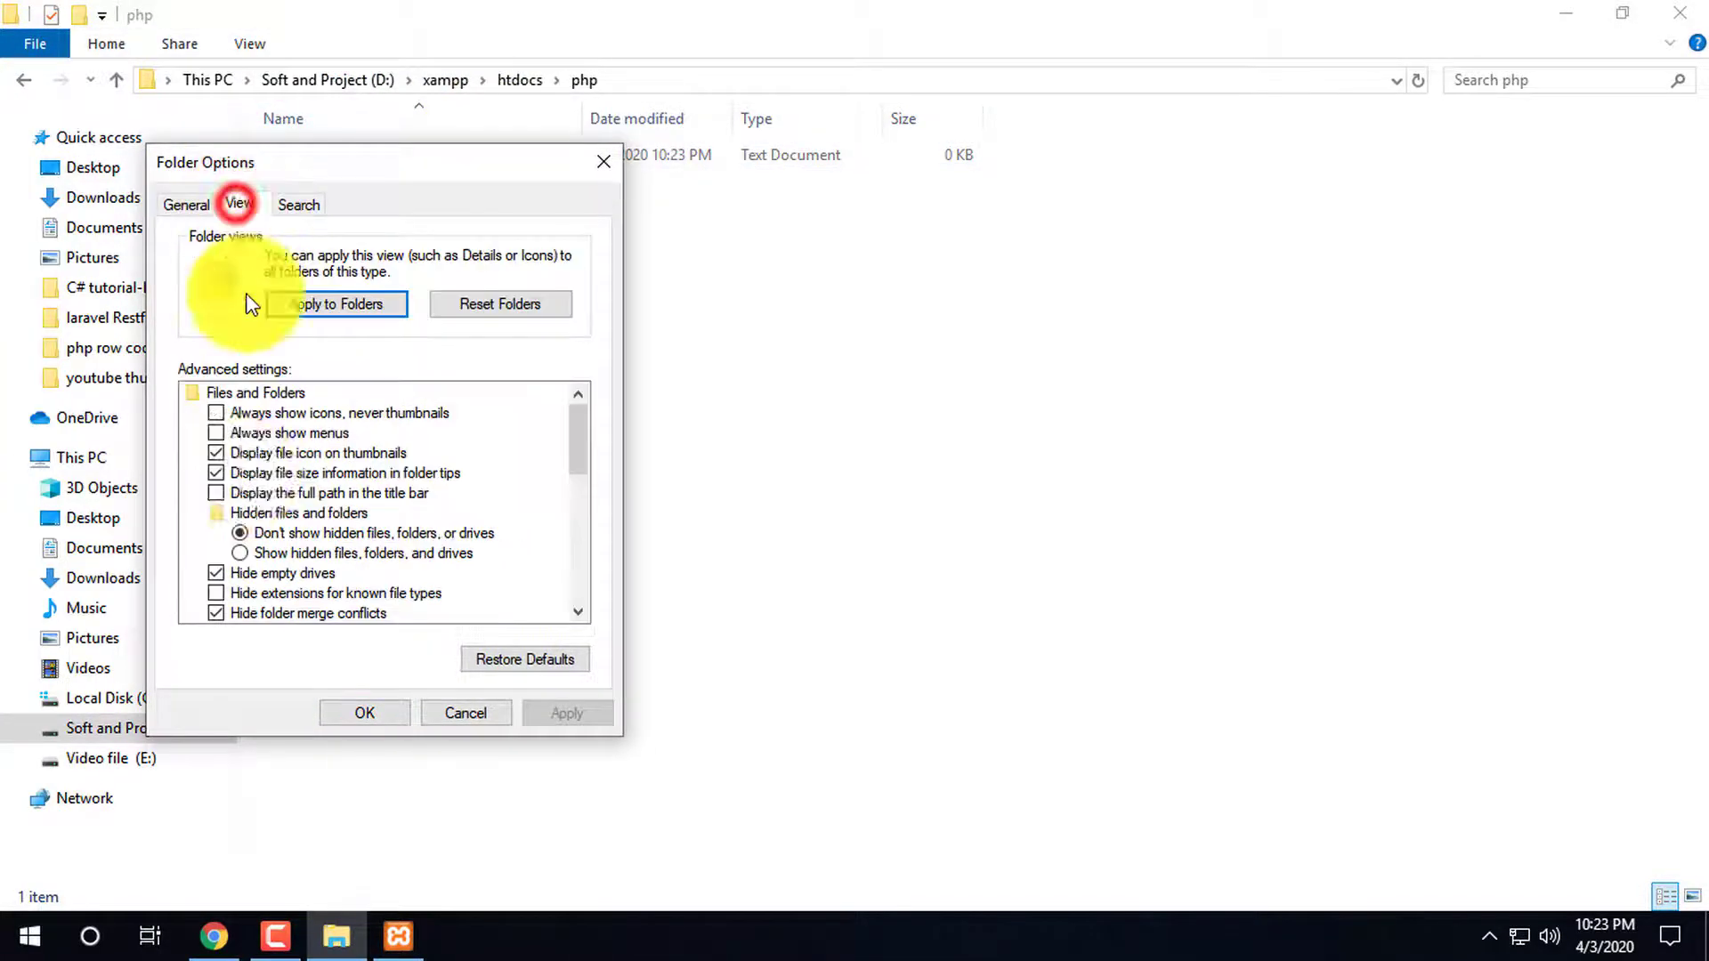
left_click(216, 593)
left_click(567, 717)
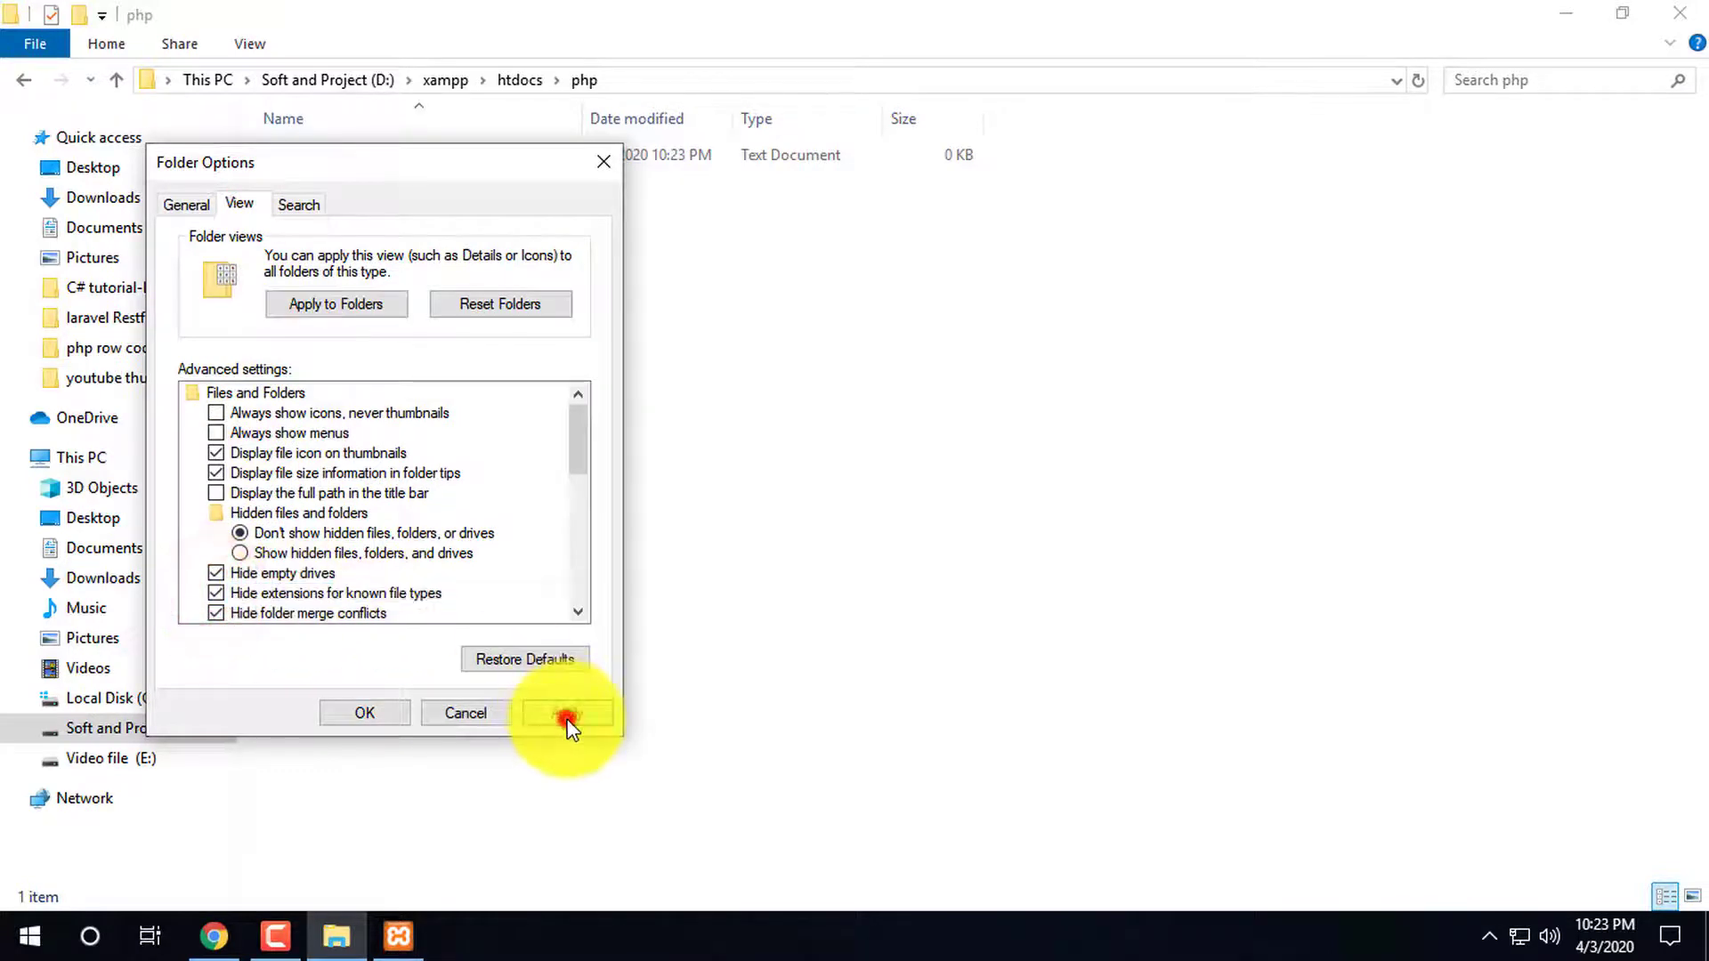
Turn off "Hide extensions for known file types", apply the change and close Folder Options
left_click_drag(439, 162, 685, 265)
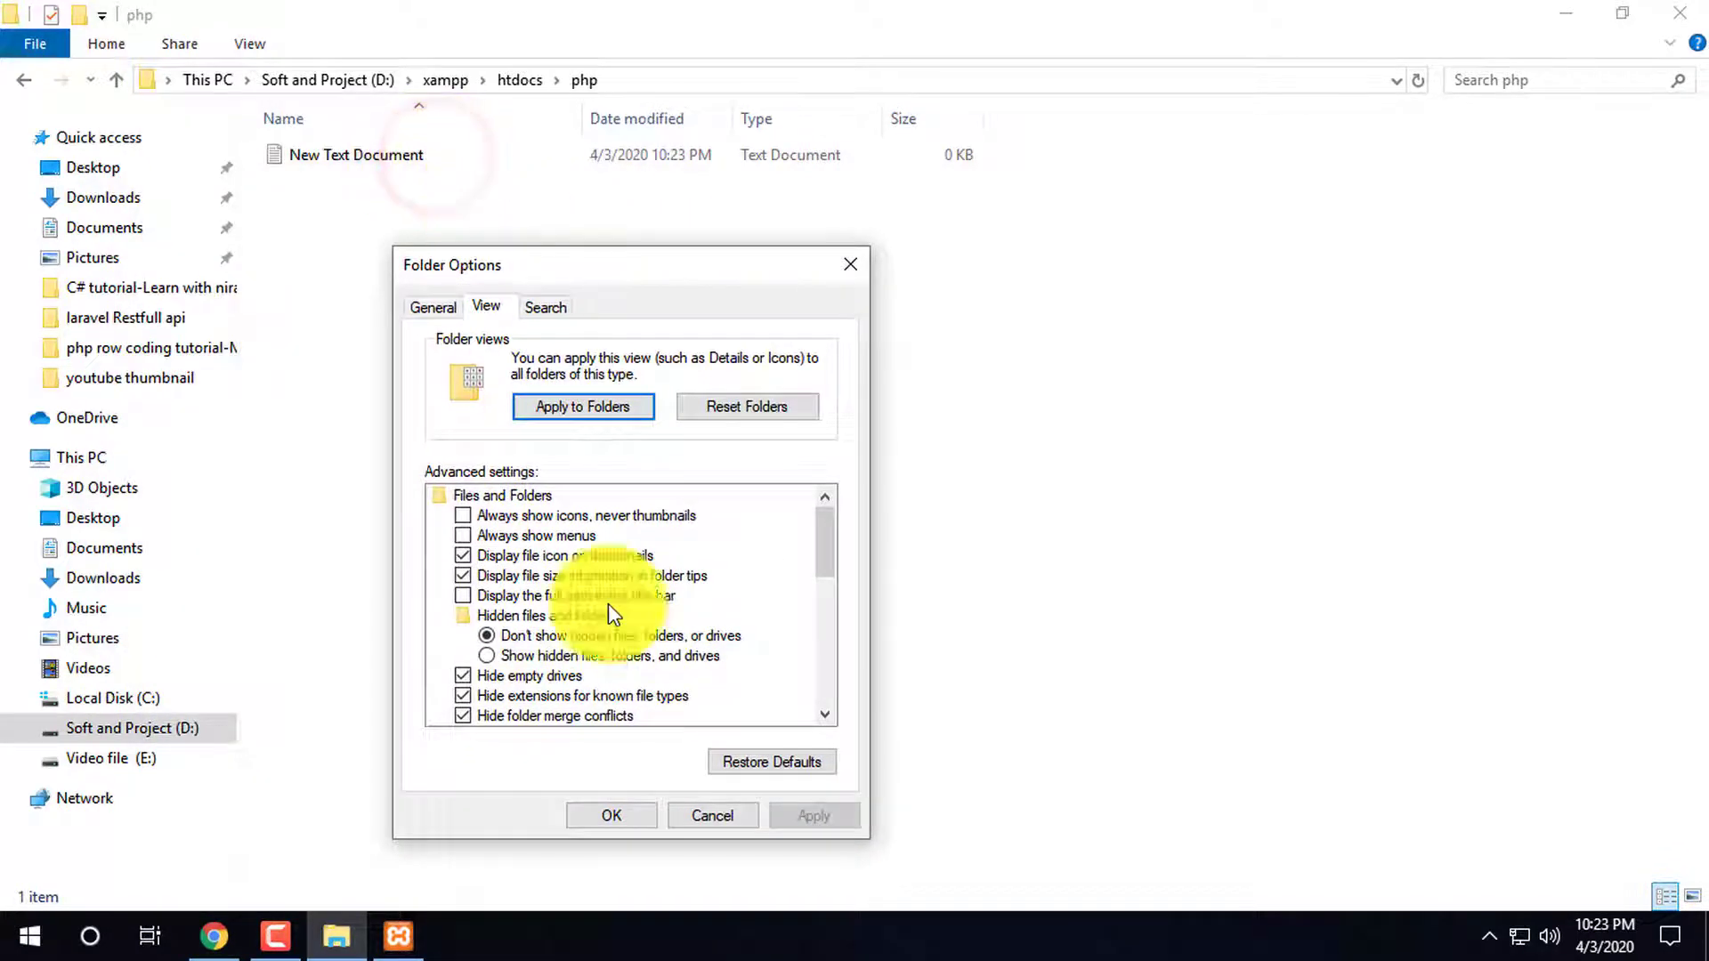
left_click(463, 695)
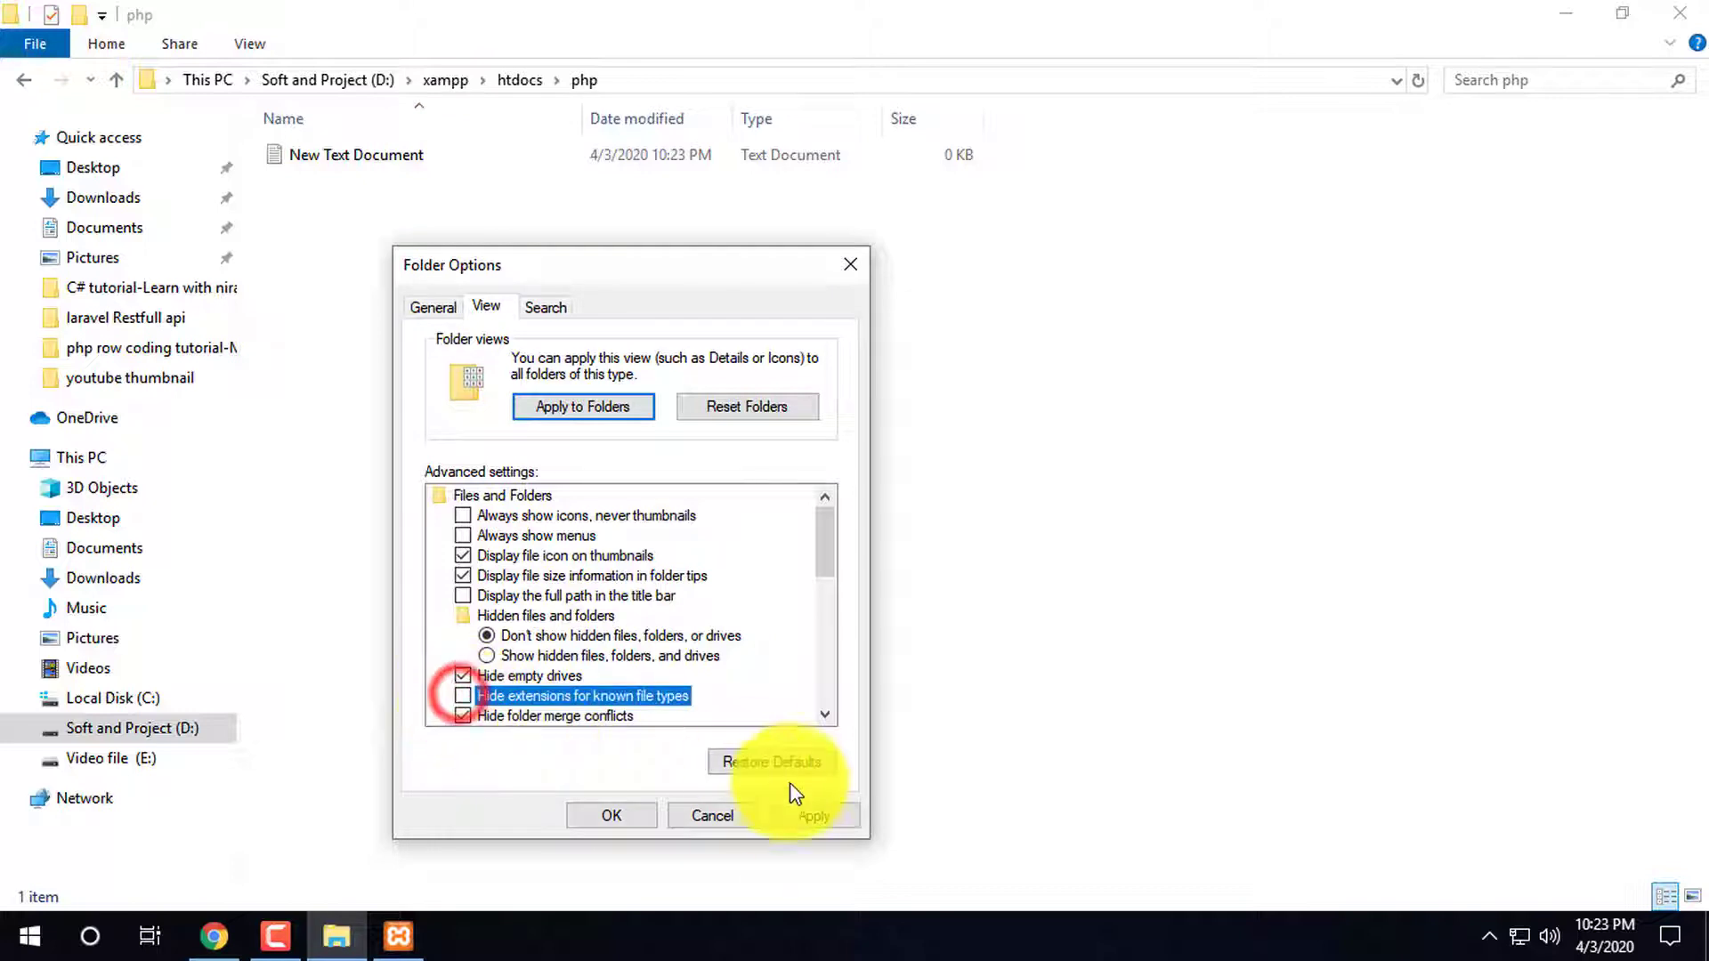
left_click(813, 815)
left_click(623, 815)
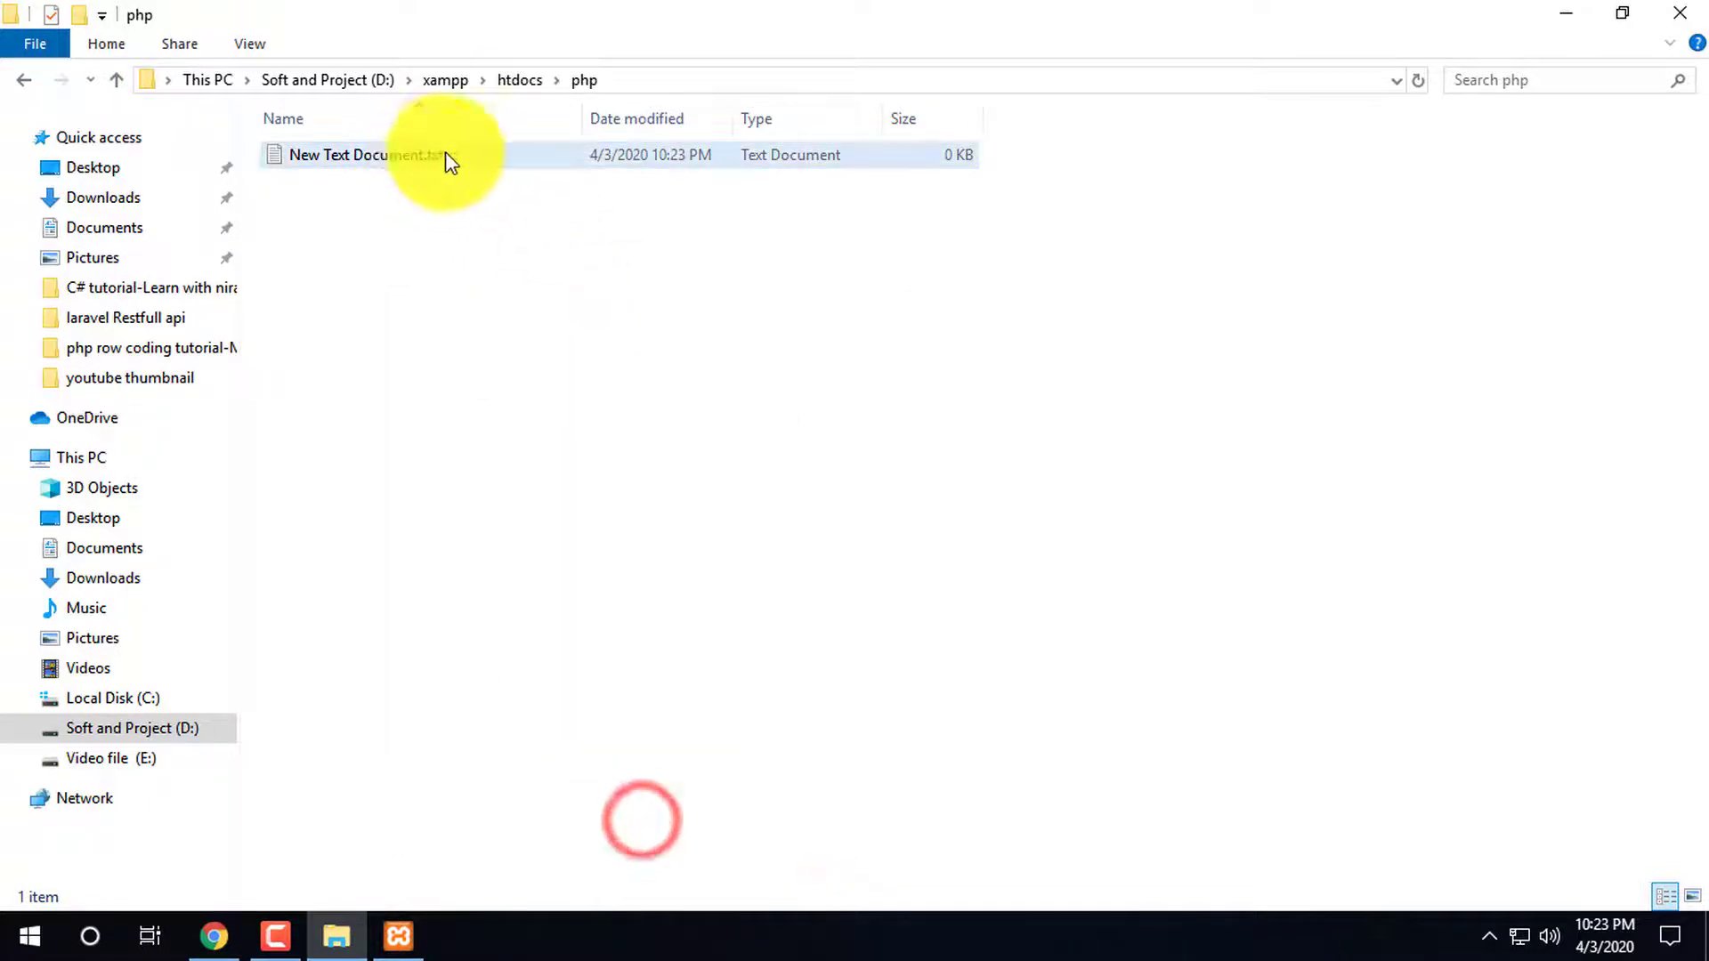
Rename New Text Document.txt in the php folder to class1.php and accept the extension change
right_click(434, 159)
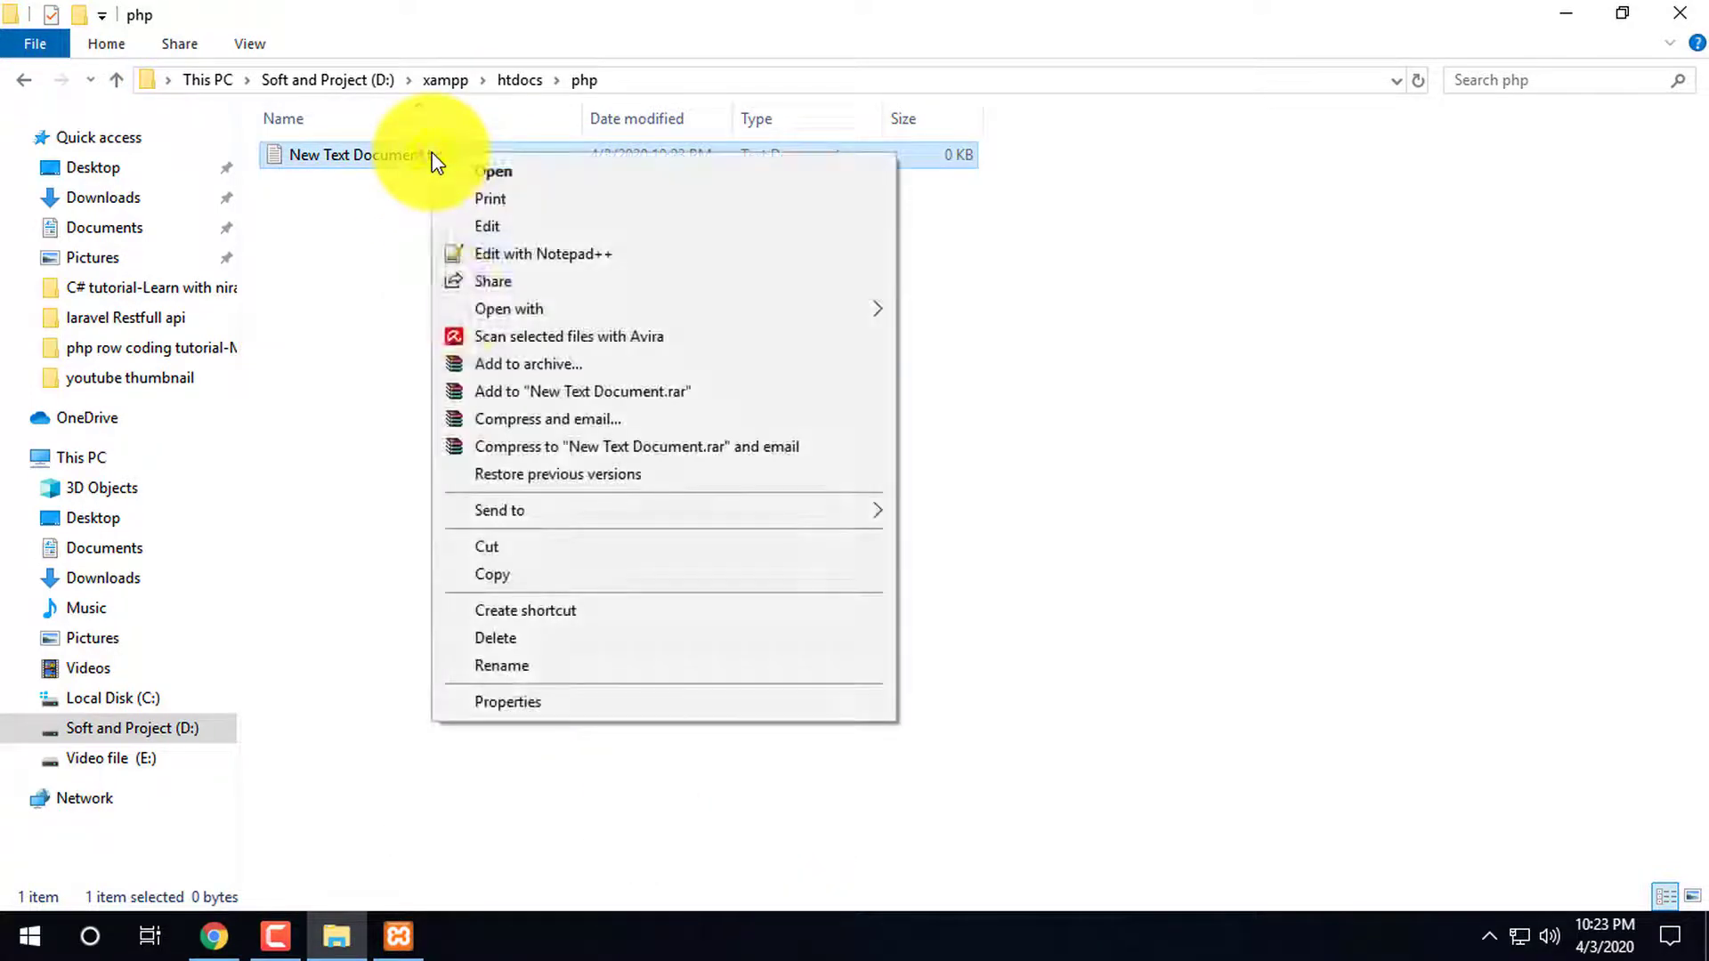
left_click(531, 677)
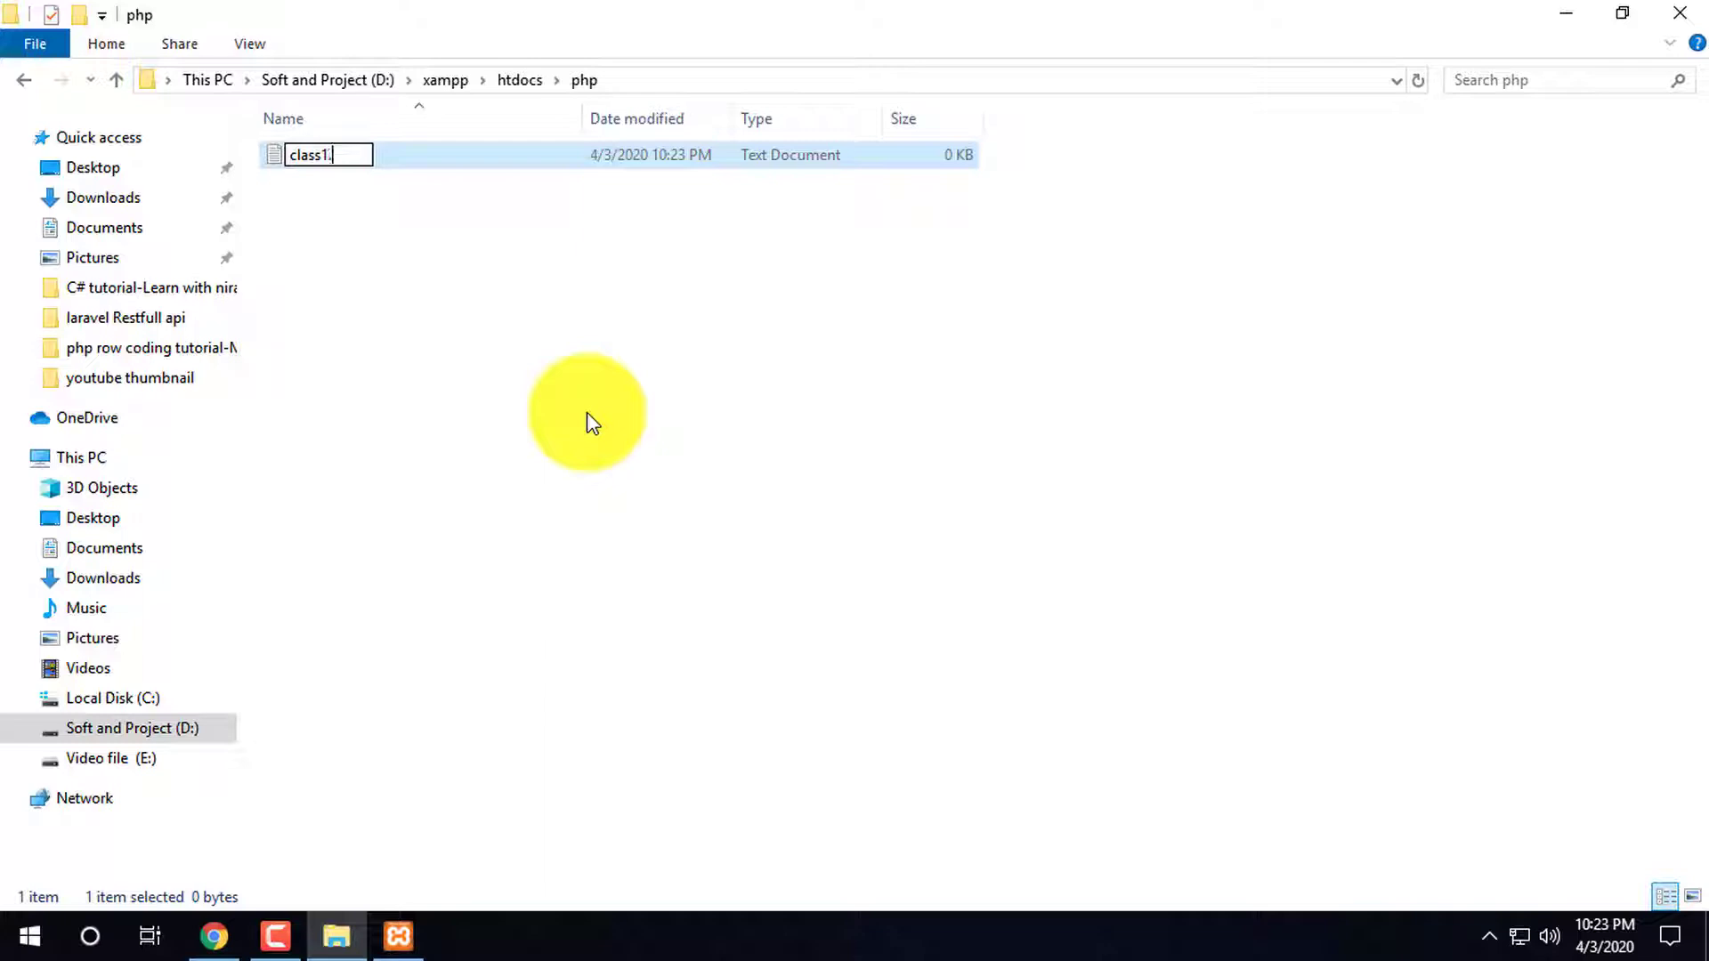
key("Return")
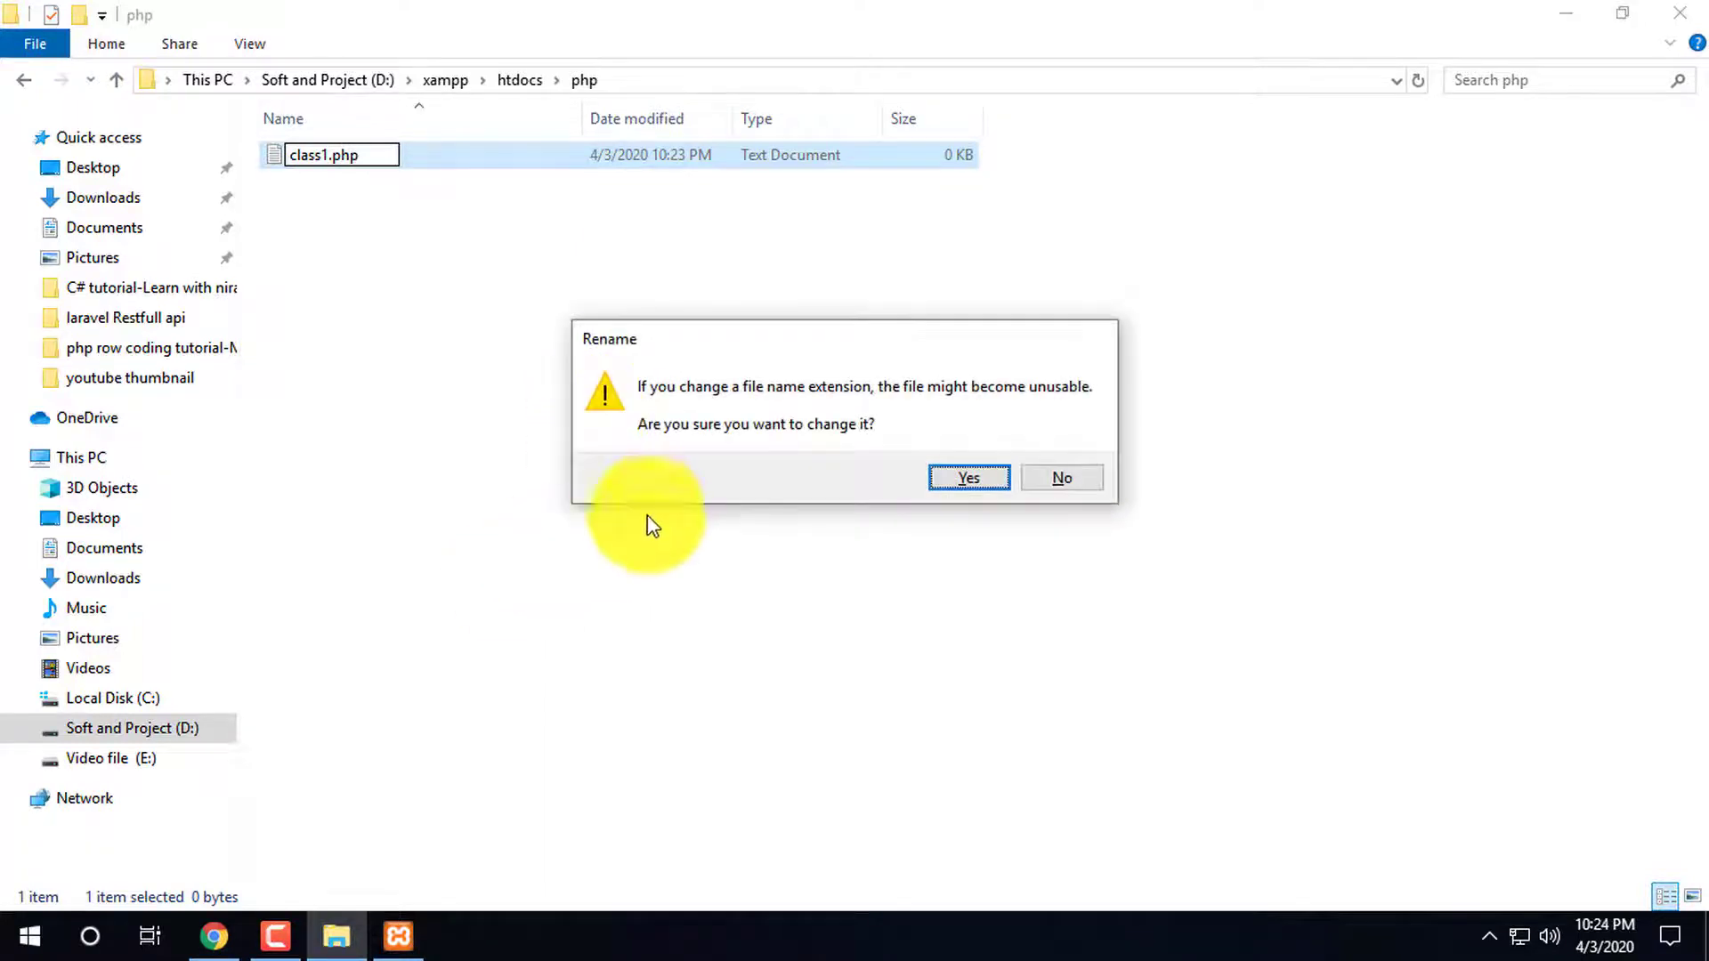
key("Return")
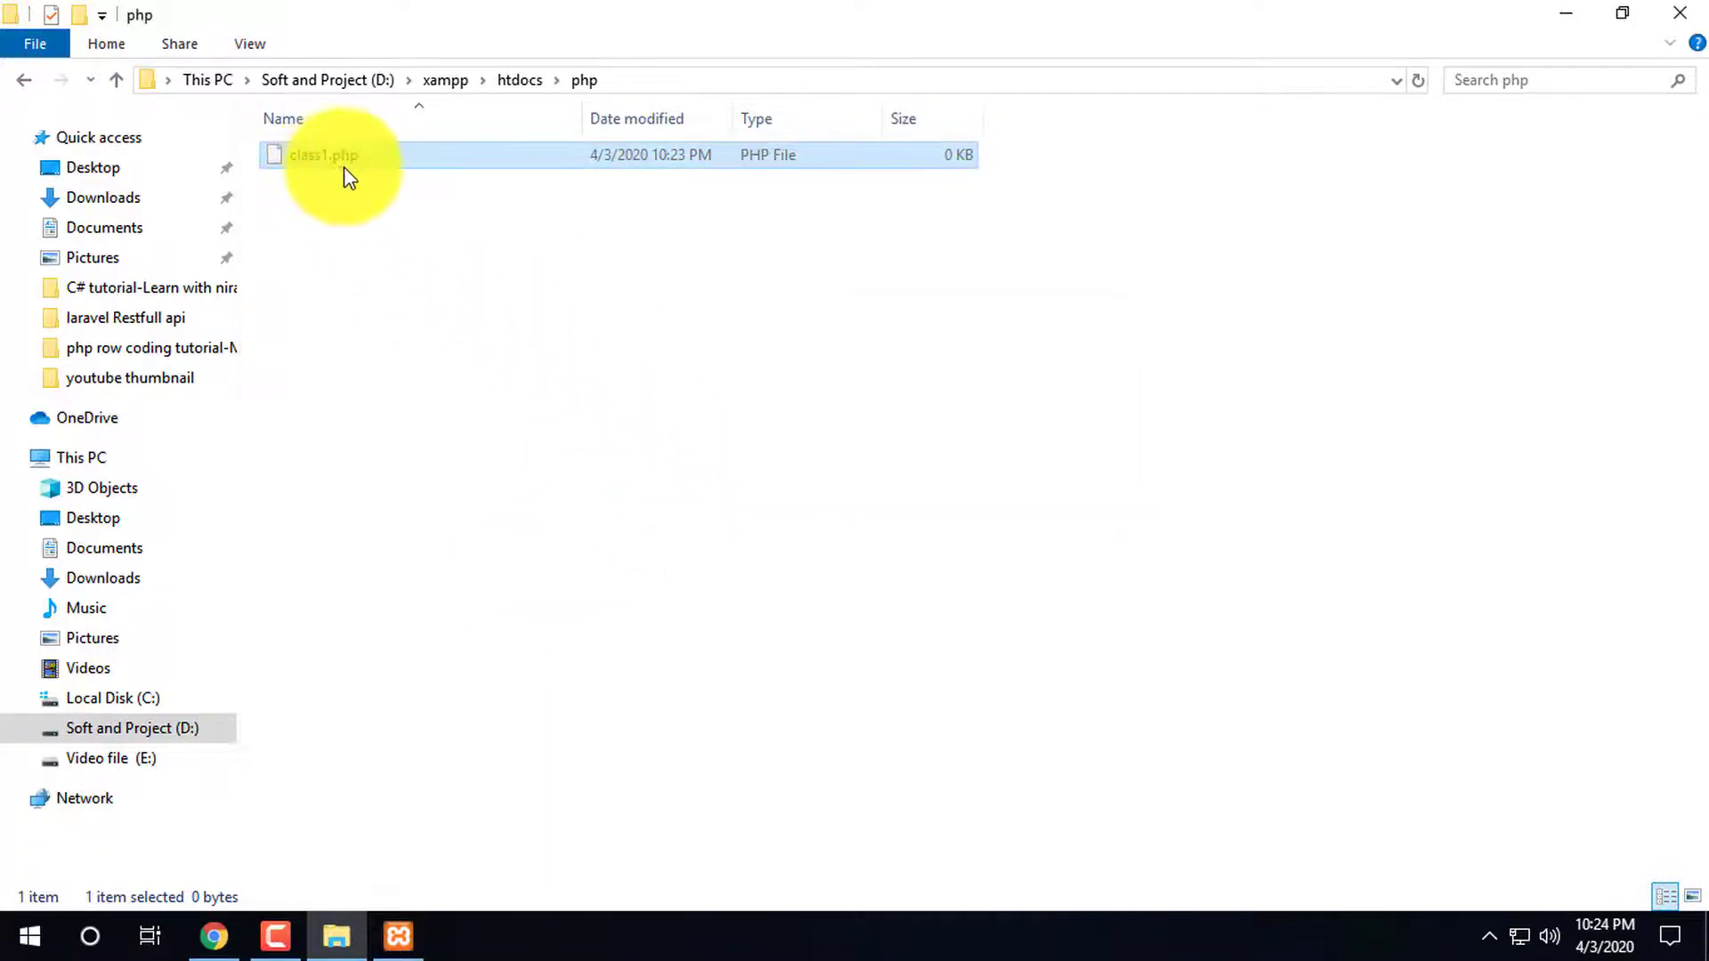
left_click(633, 502)
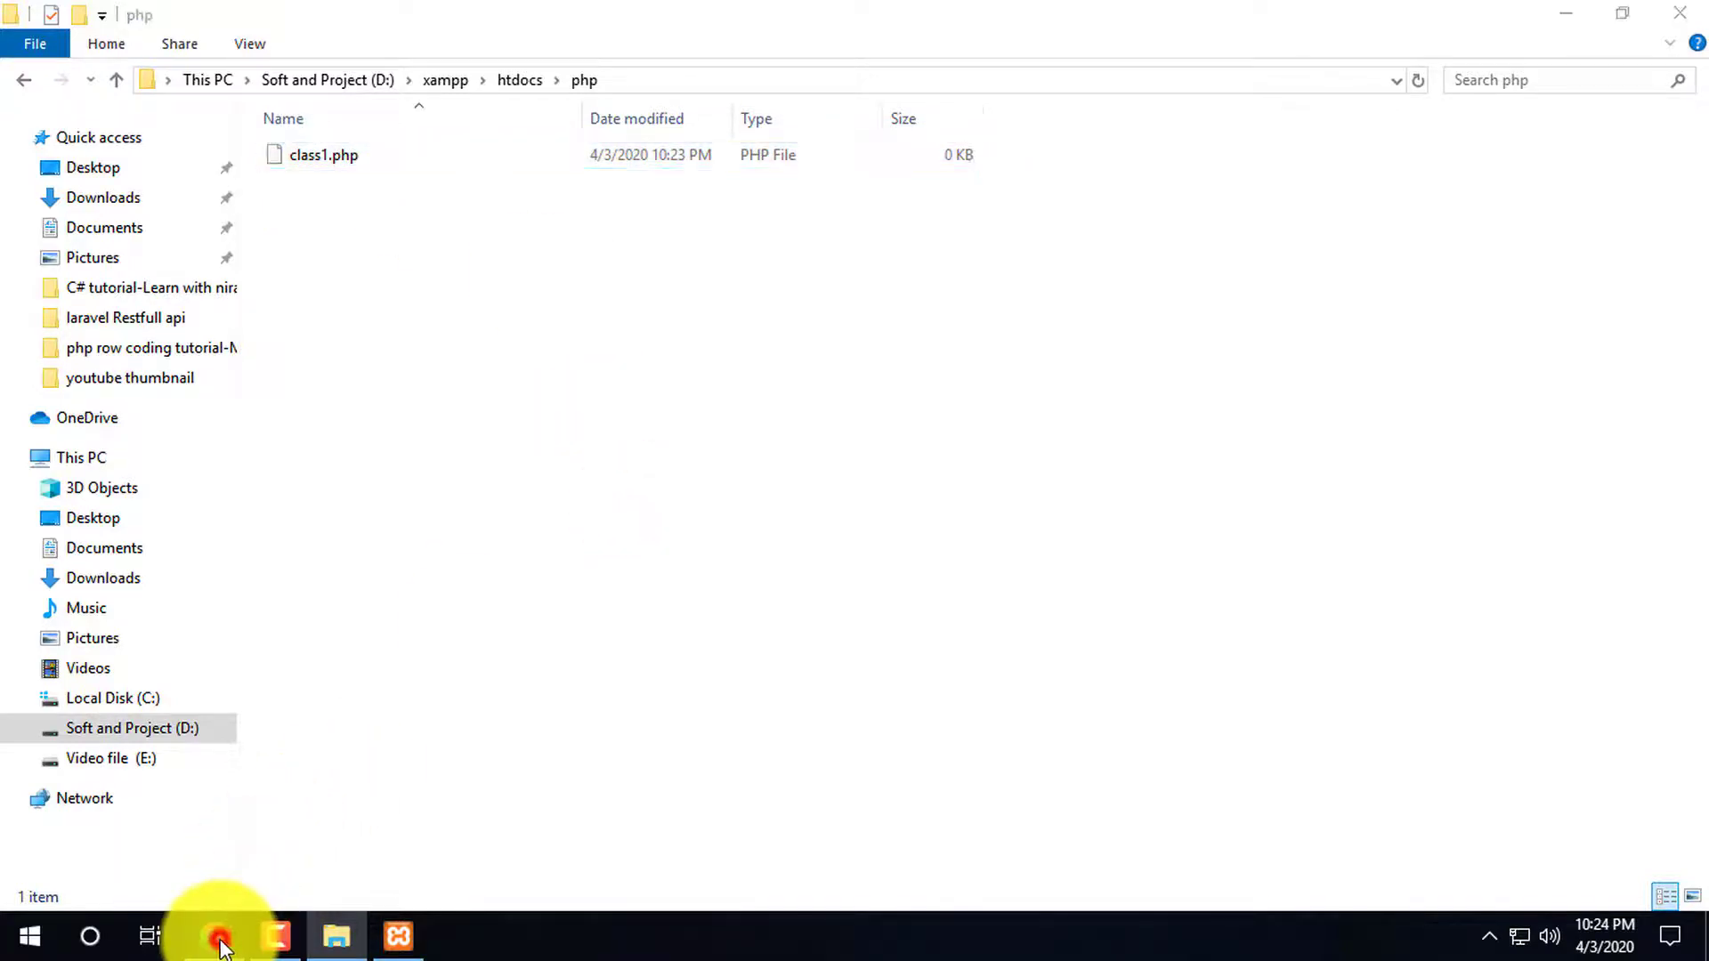
Switch to Chrome and close all existing tabs, keeping only one new empty tab
left_click(214, 935)
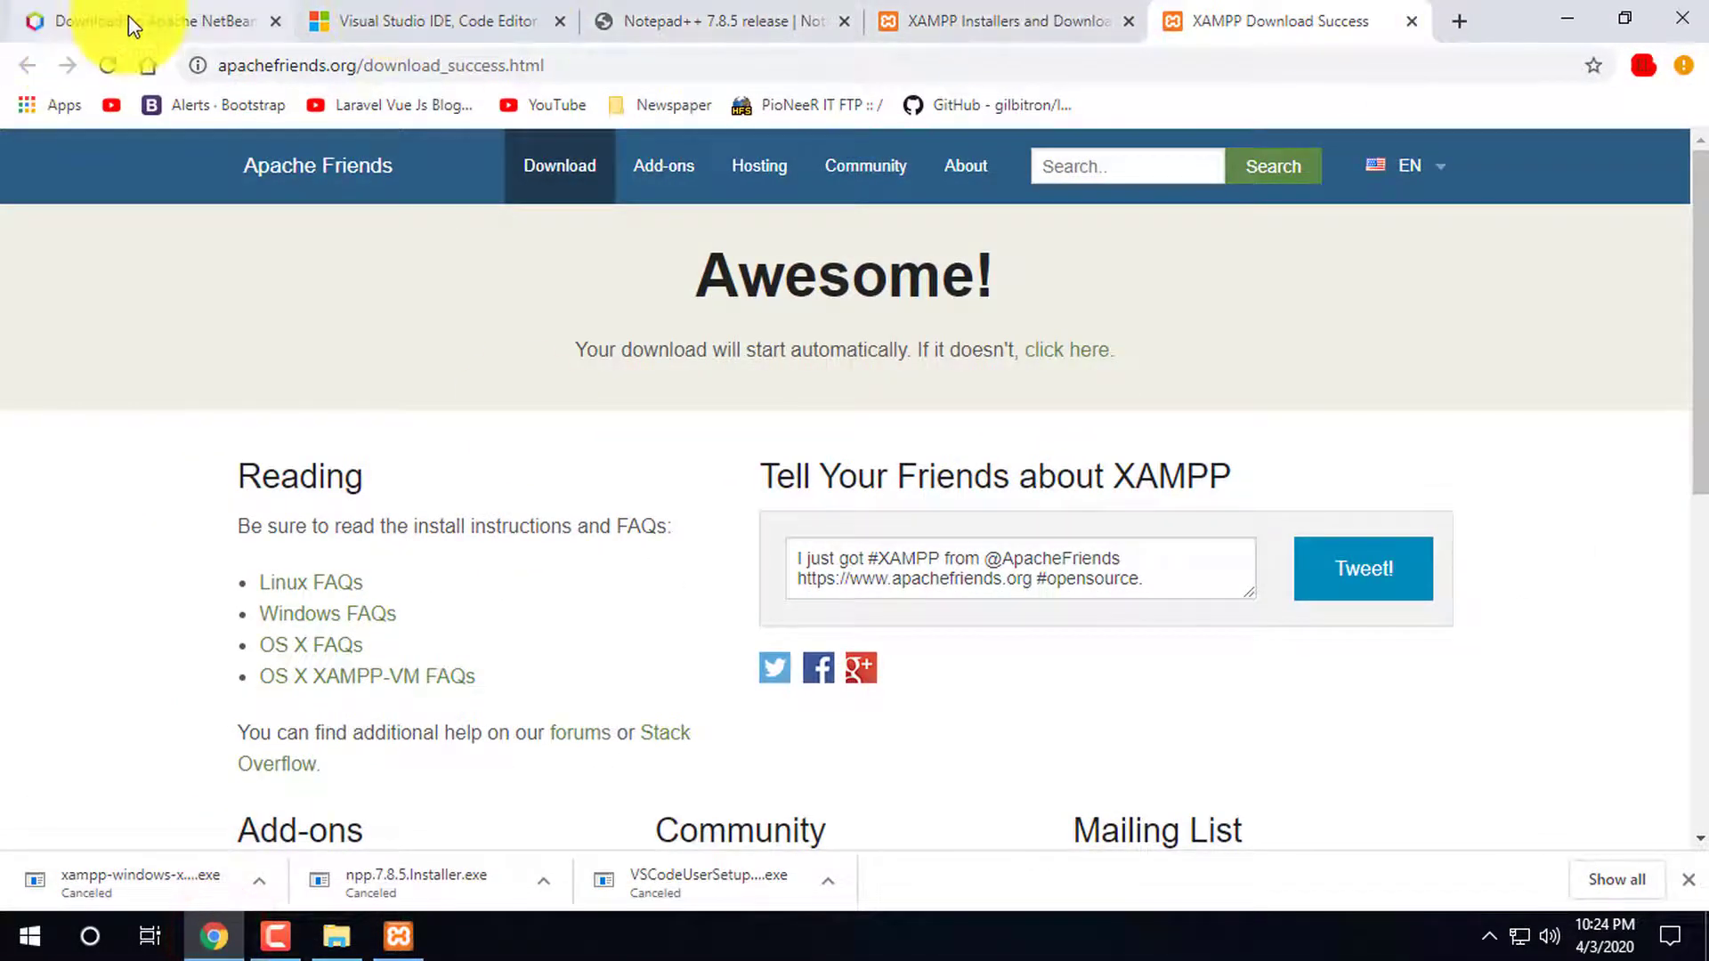
right_click(1298, 19)
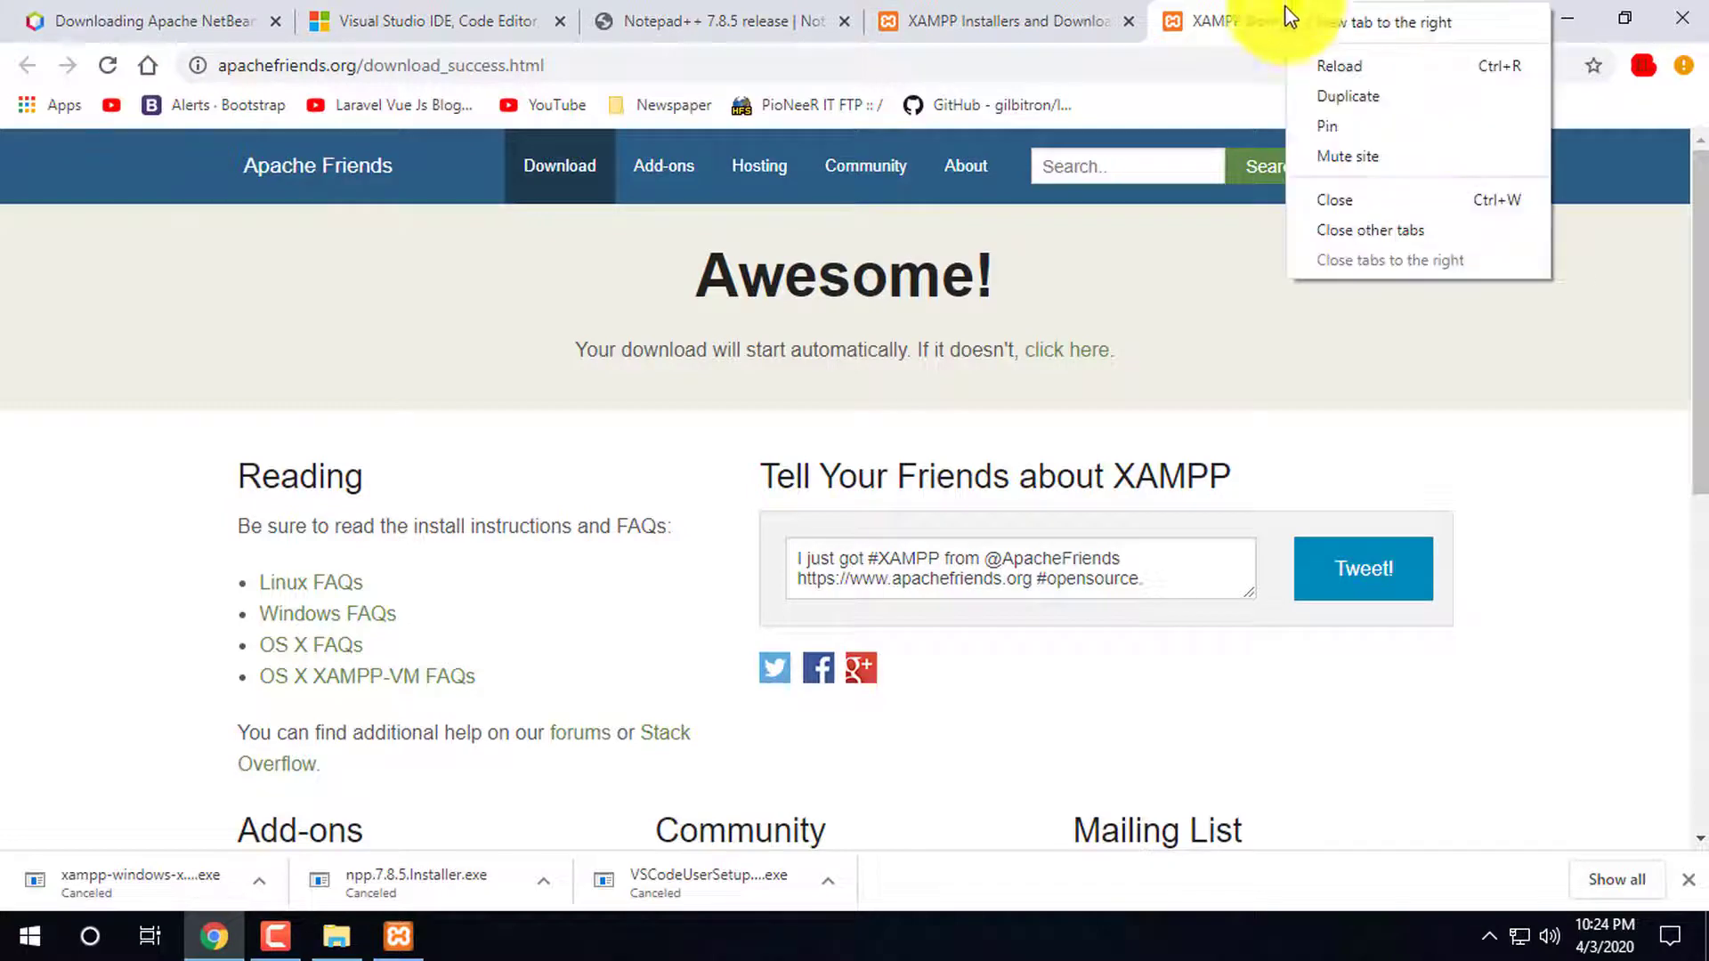
left_click(1373, 233)
left_click(331, 16)
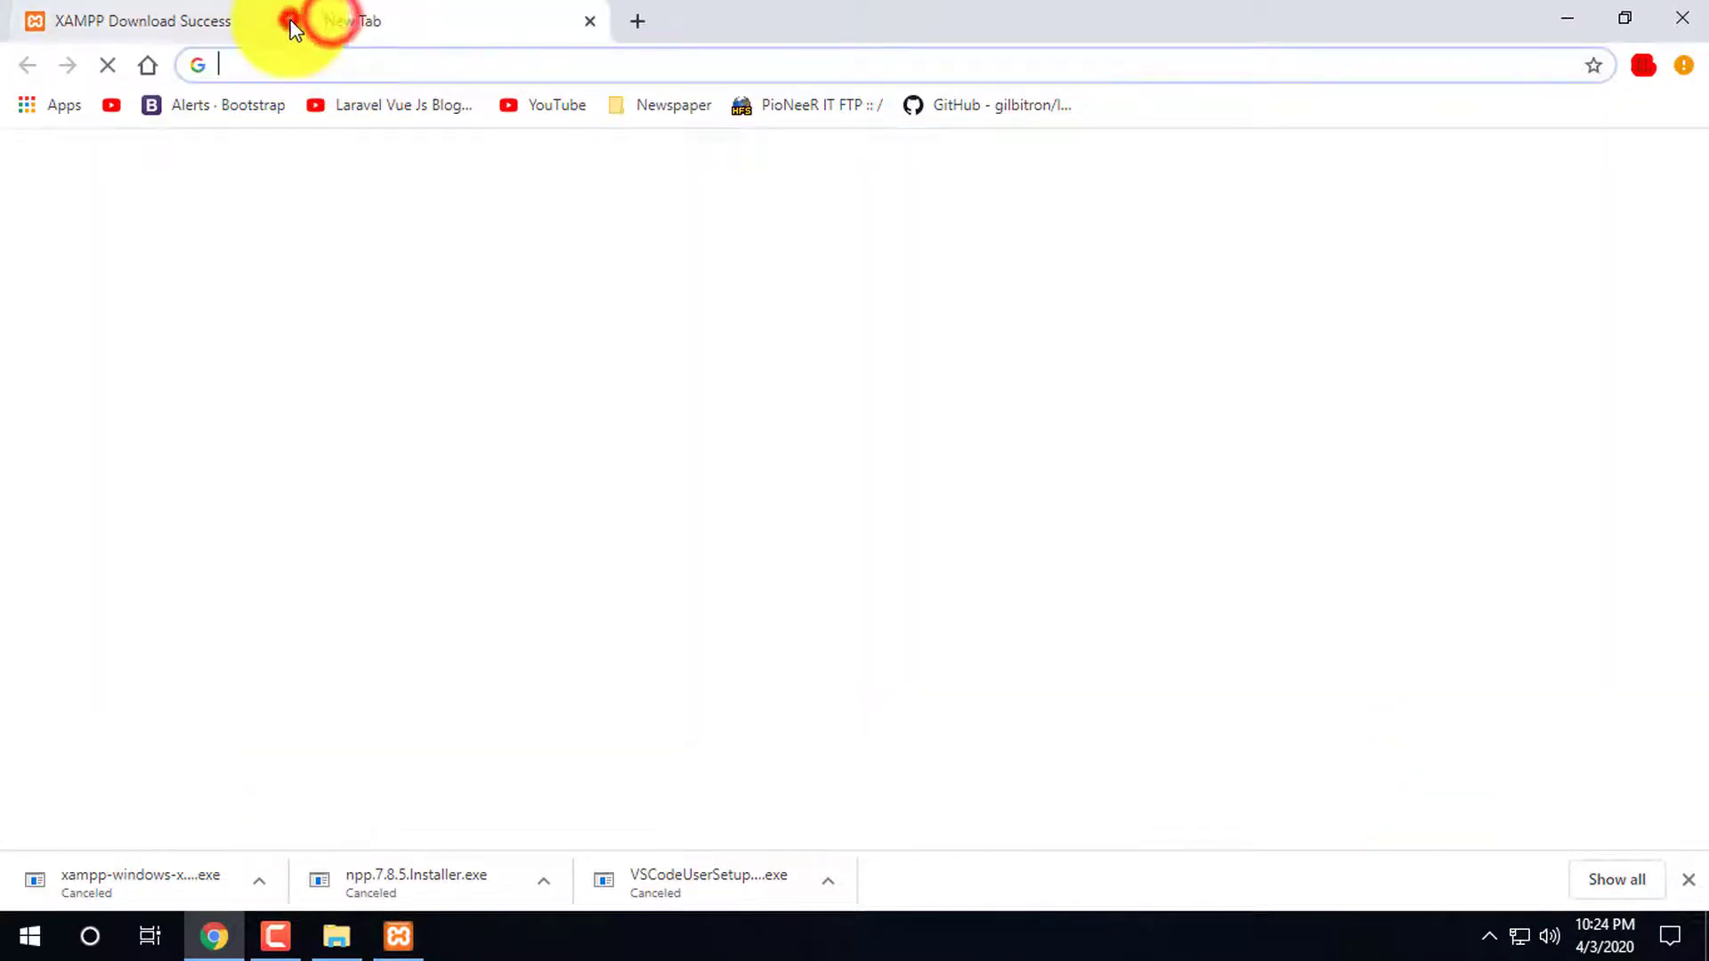
left_click(290, 20)
Load localhost/php/class1.php in the empty browser tab
left_click(274, 57)
type("loc")
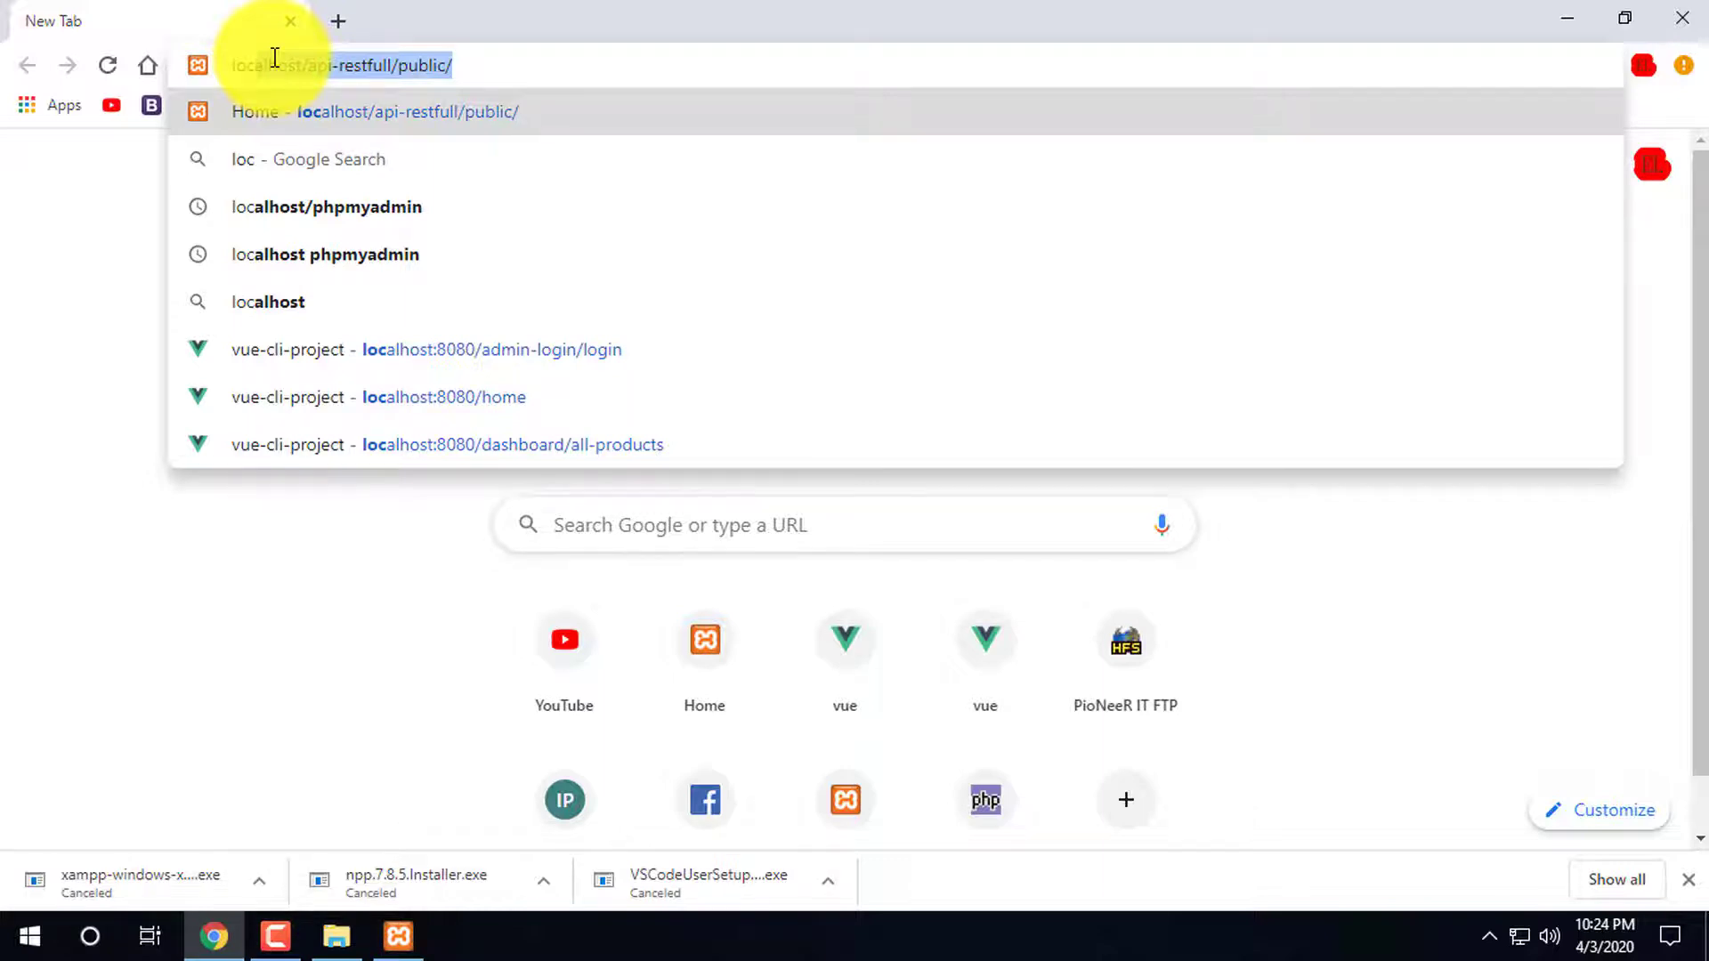
key("BackSpace")
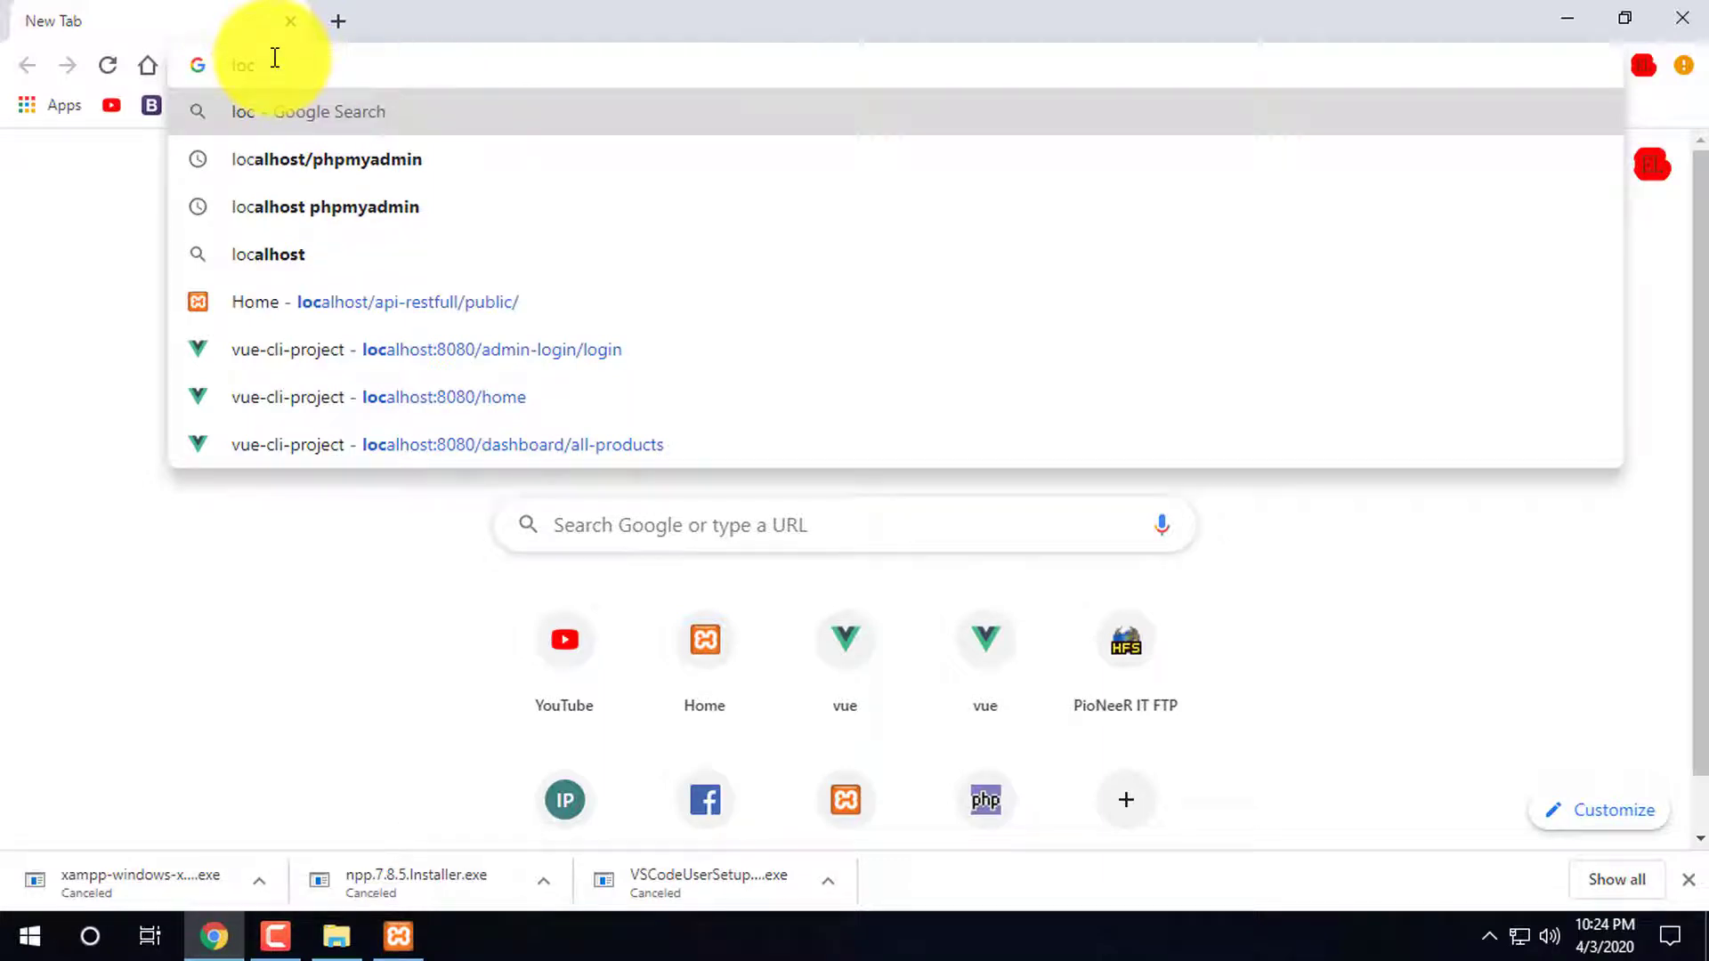
type("alhost/api-restfull/public")
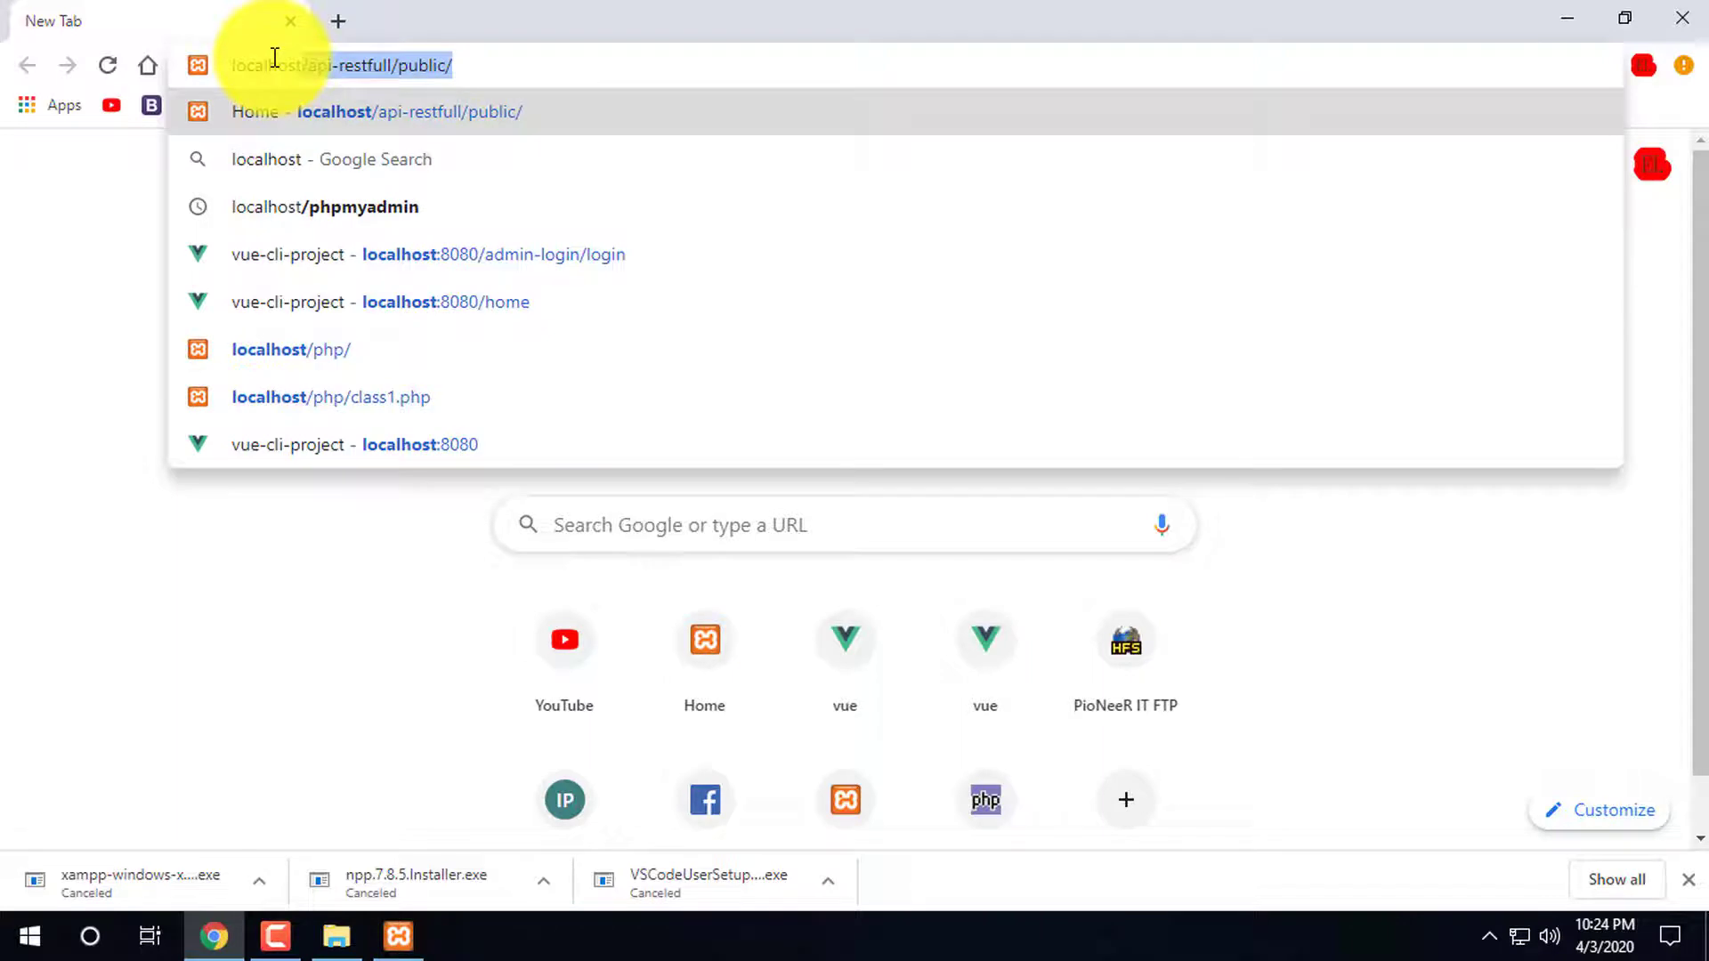
type("/")
key("BackSpace")
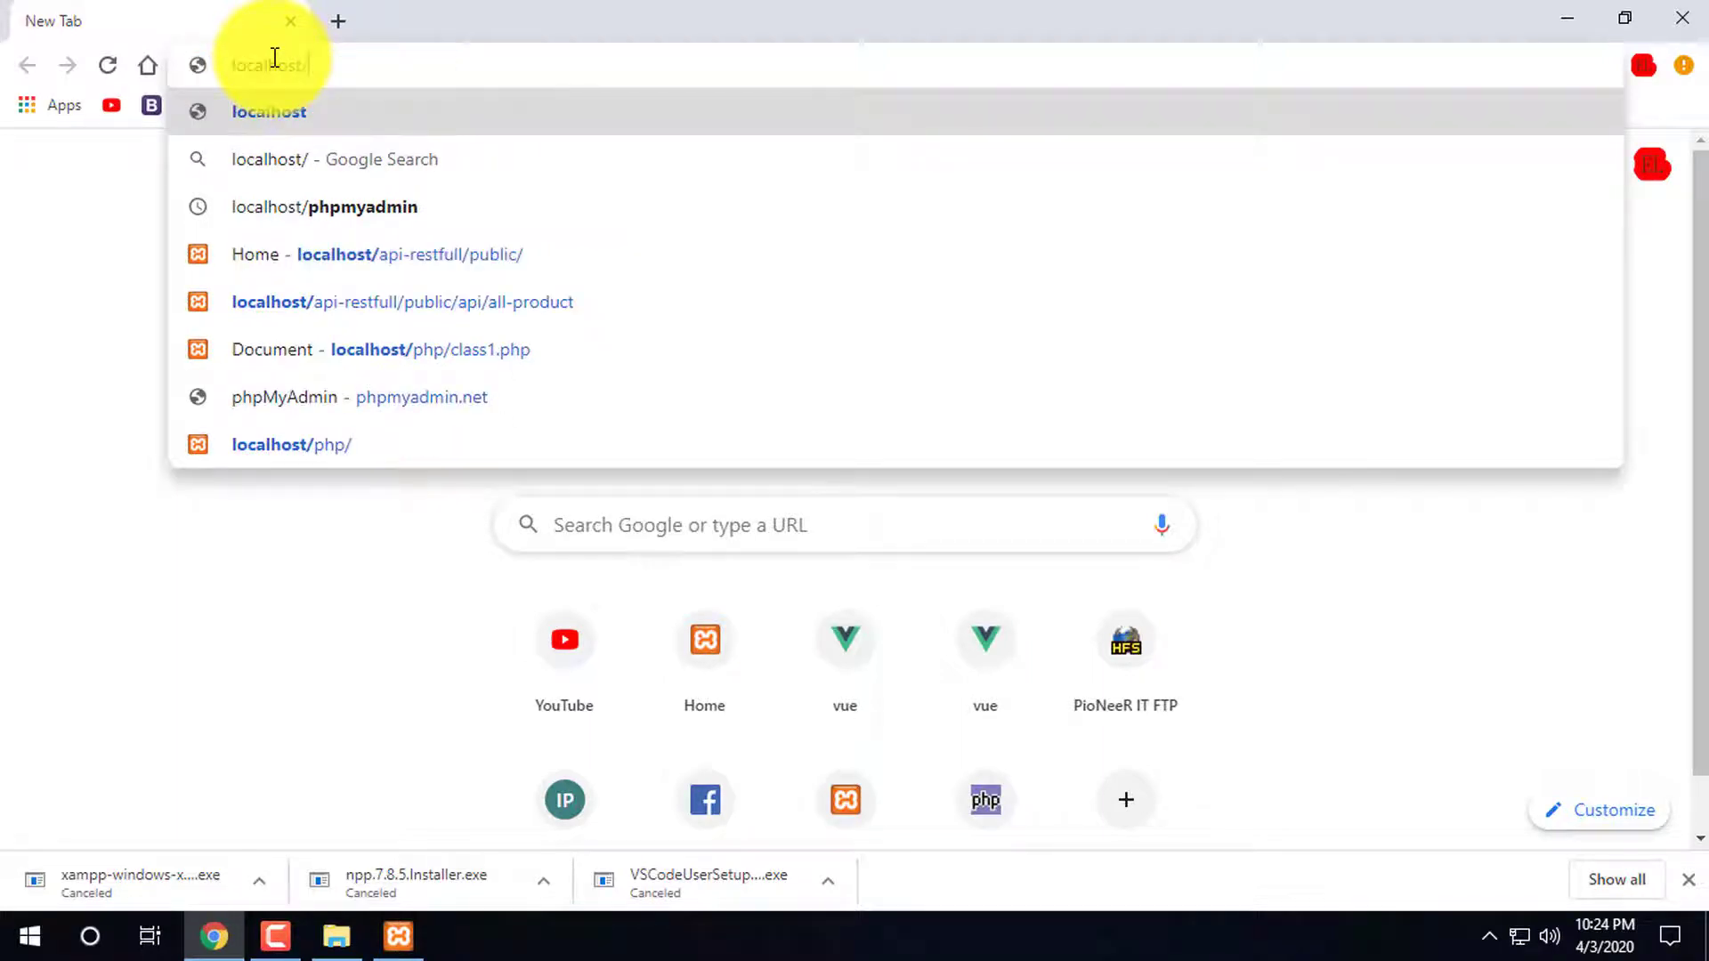
type("php")
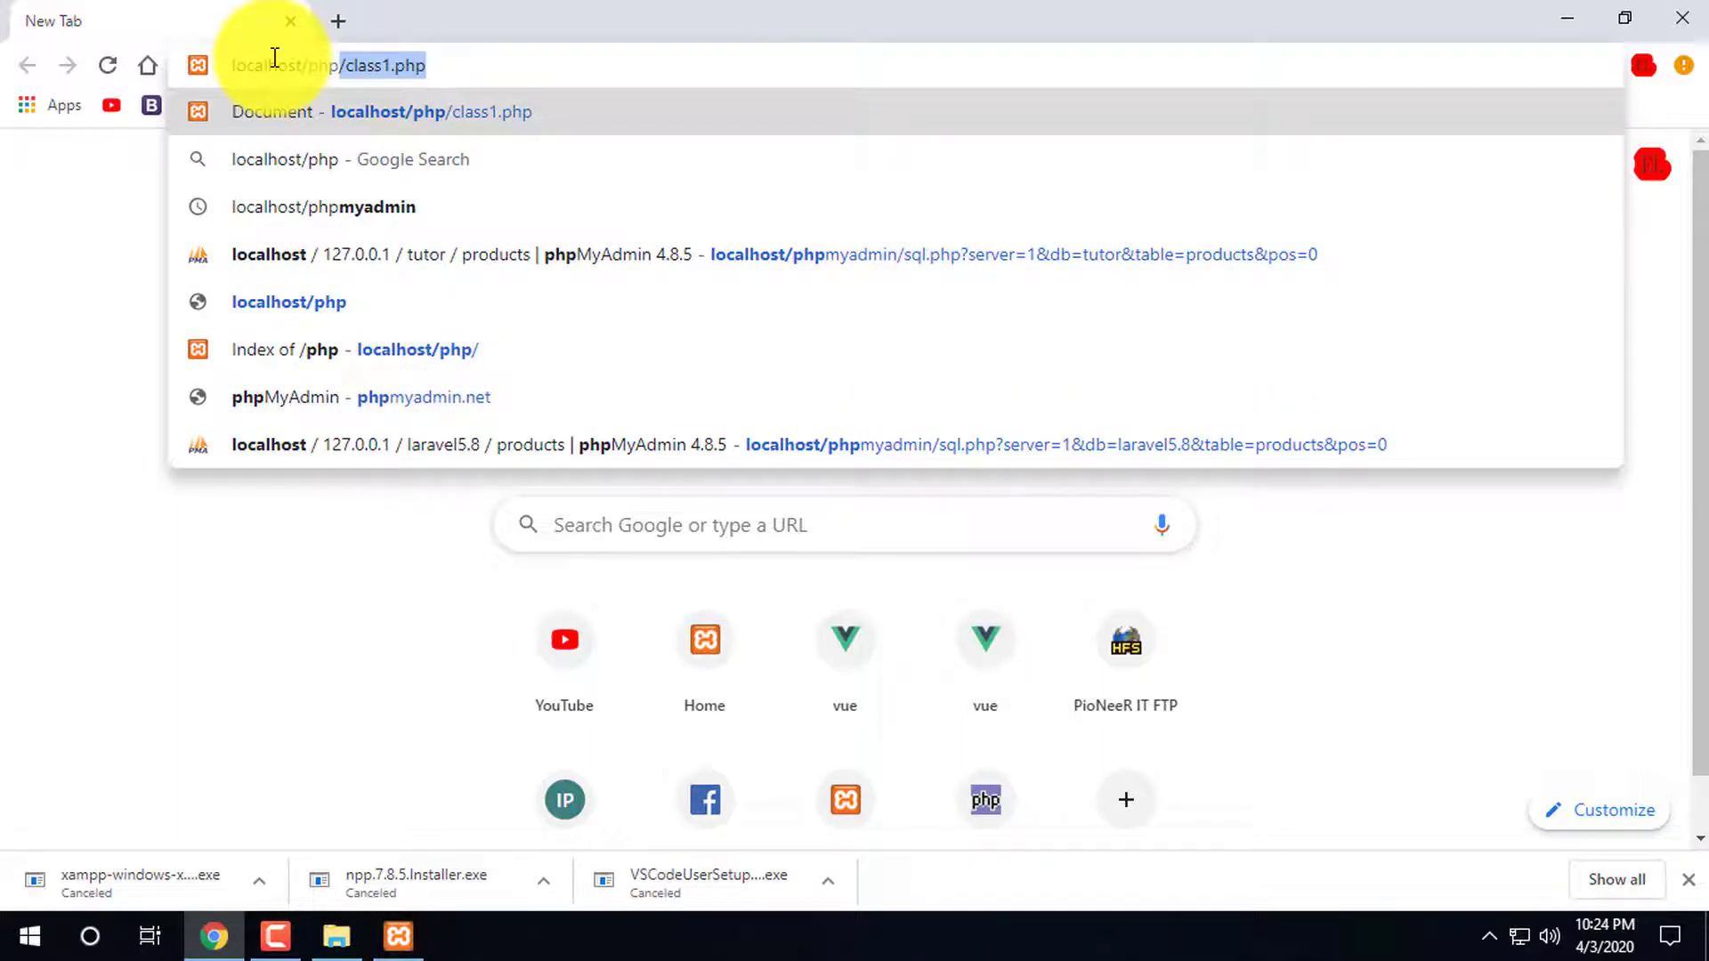
key("BackSpace")
key("Return")
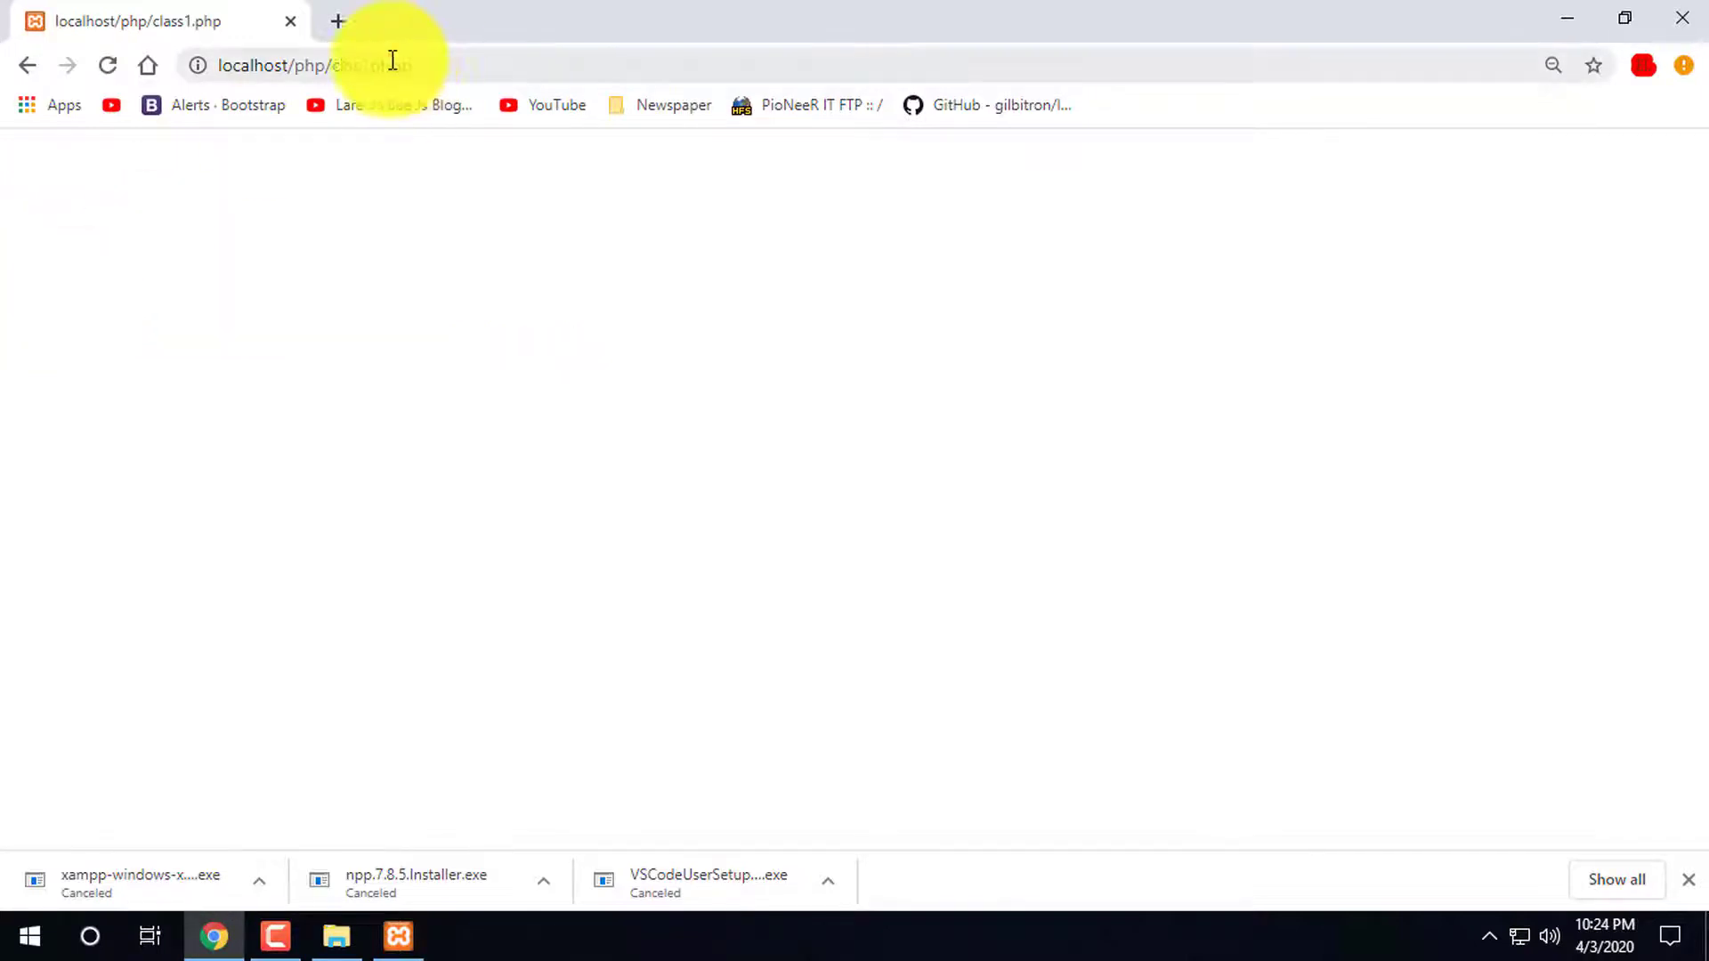
left_click_drag(435, 59, 337, 56)
left_click(474, 62)
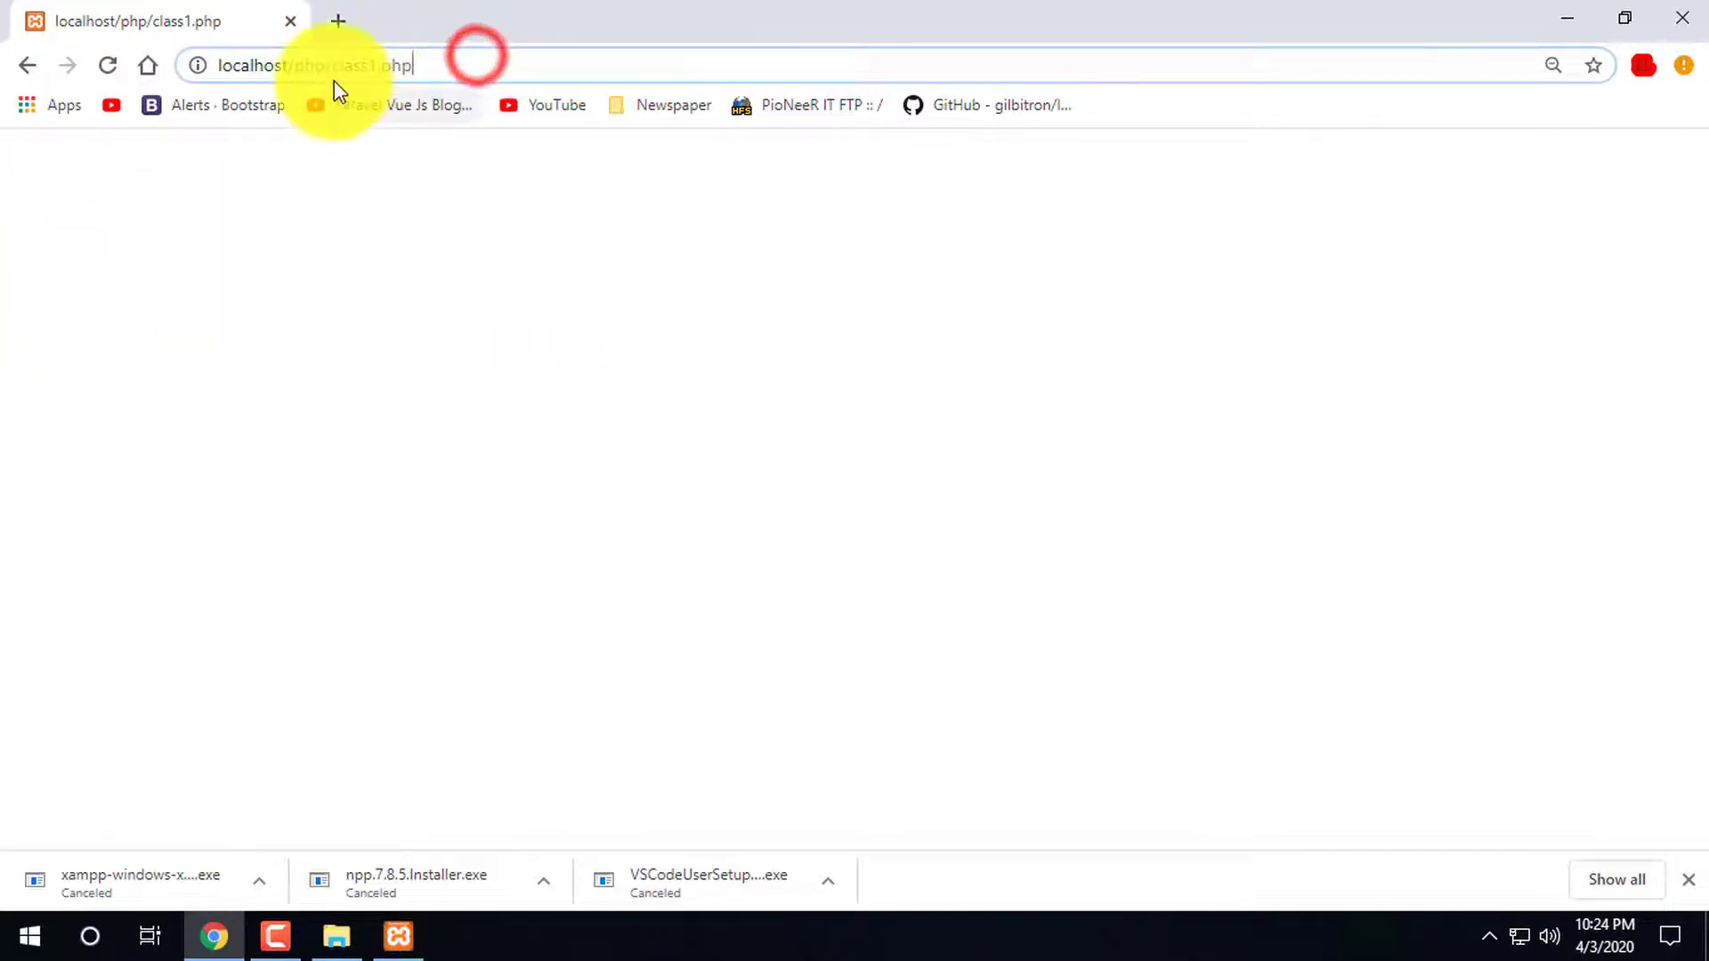
left_click(458, 584)
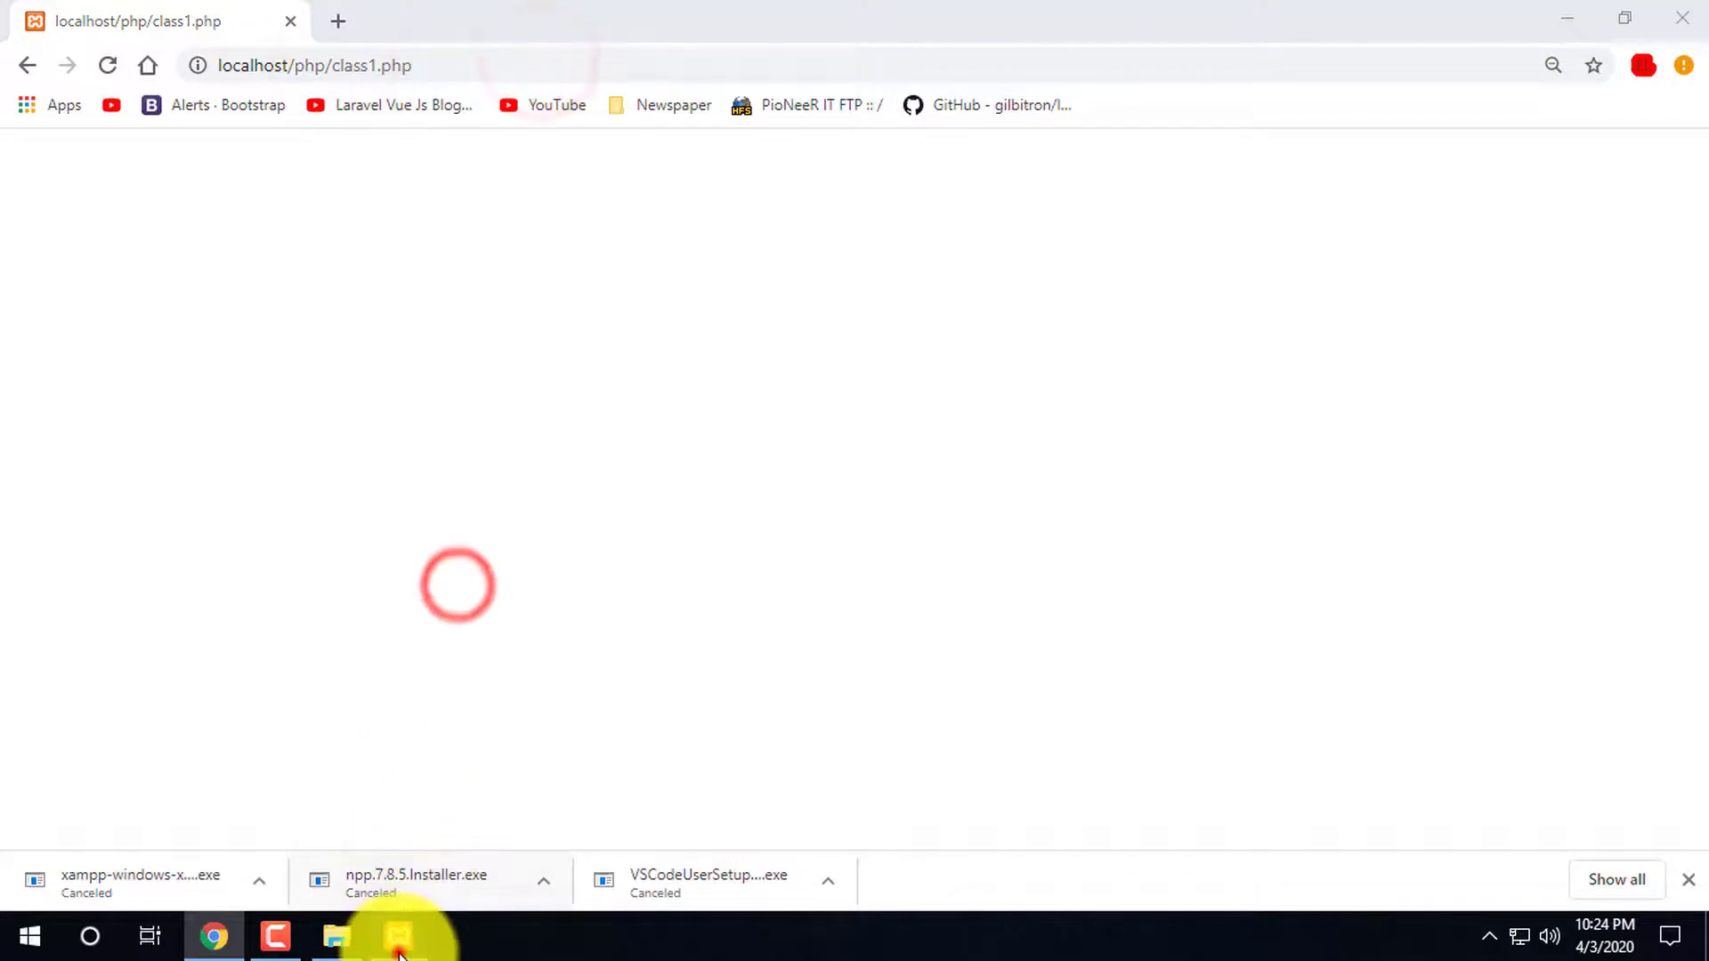
Switch to the XAMPP Control Panel and stop both Apache and MySQL
left_click(398, 936)
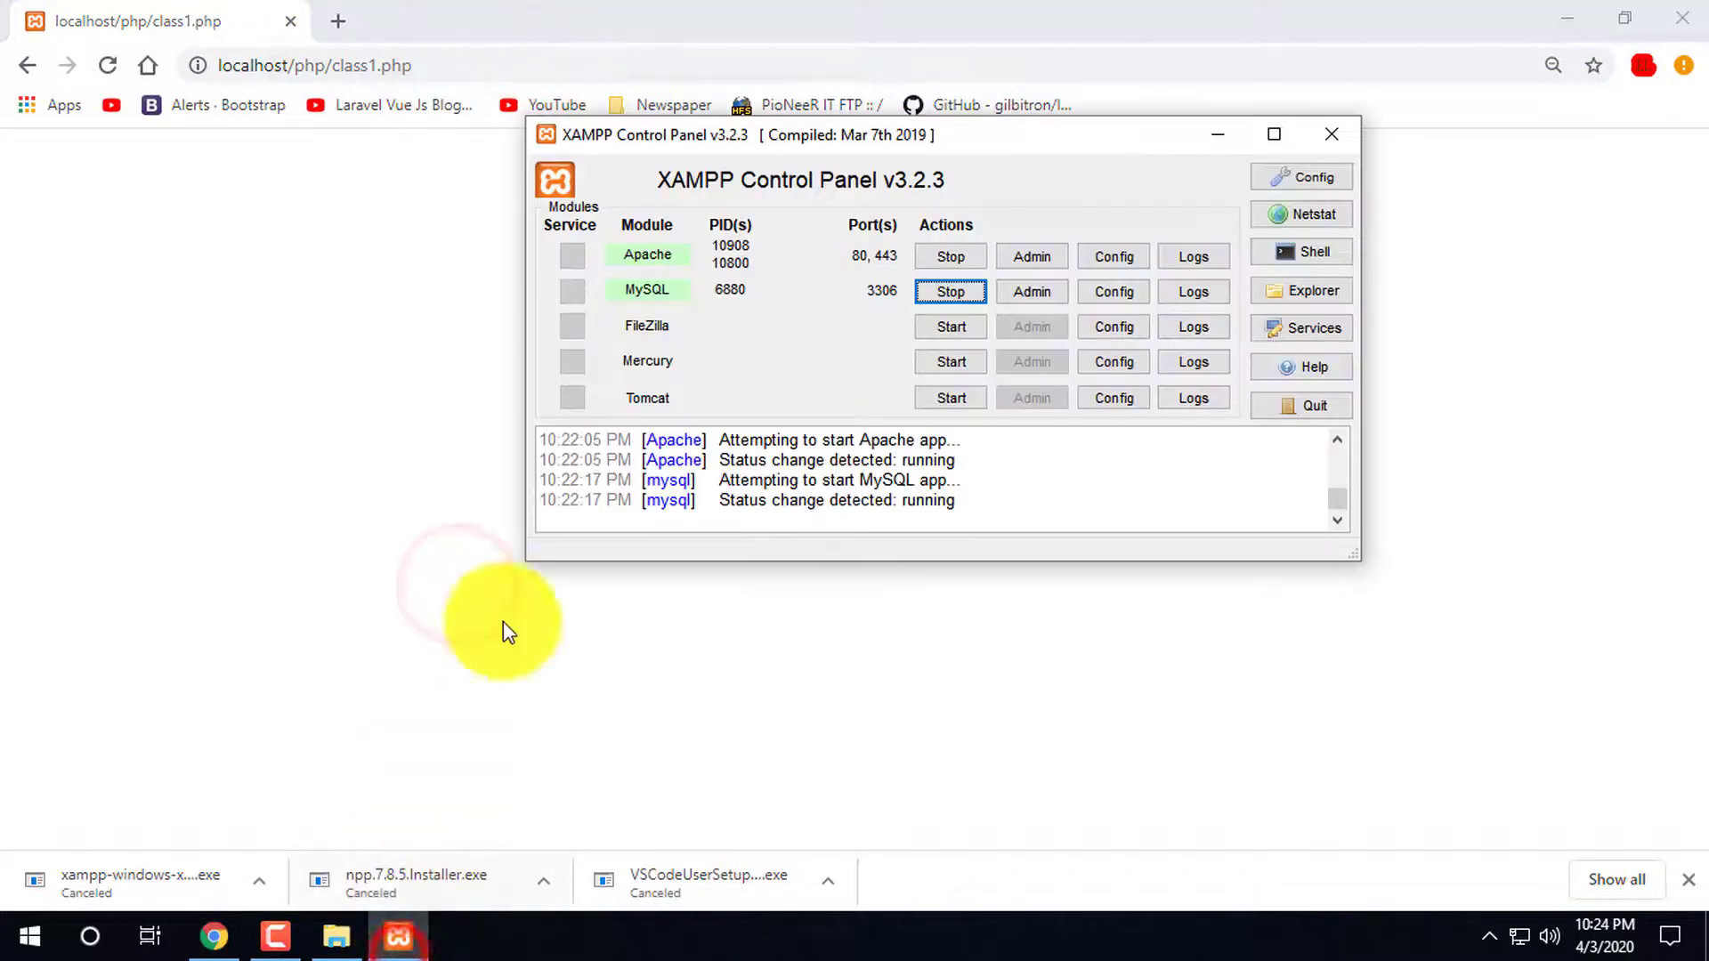
left_click(942, 256)
left_click(950, 291)
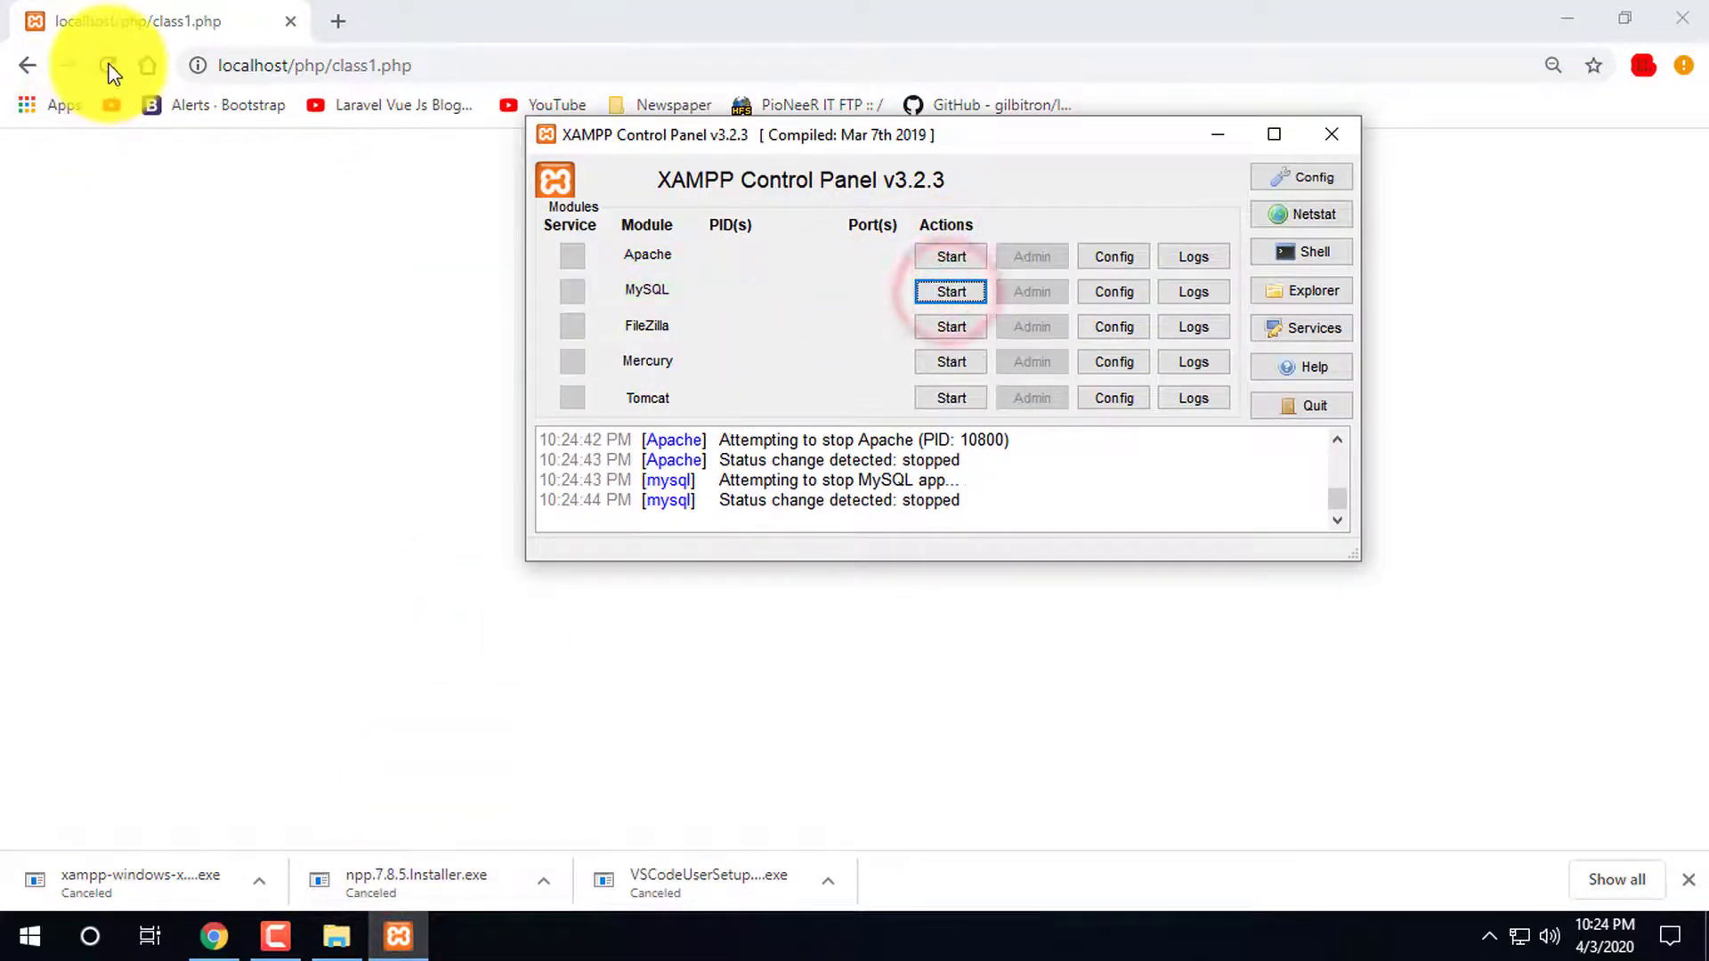
Reload localhost/php/class1.php in Chrome and examine how the page responds with the servers stopped
left_click(108, 65)
left_click(108, 65)
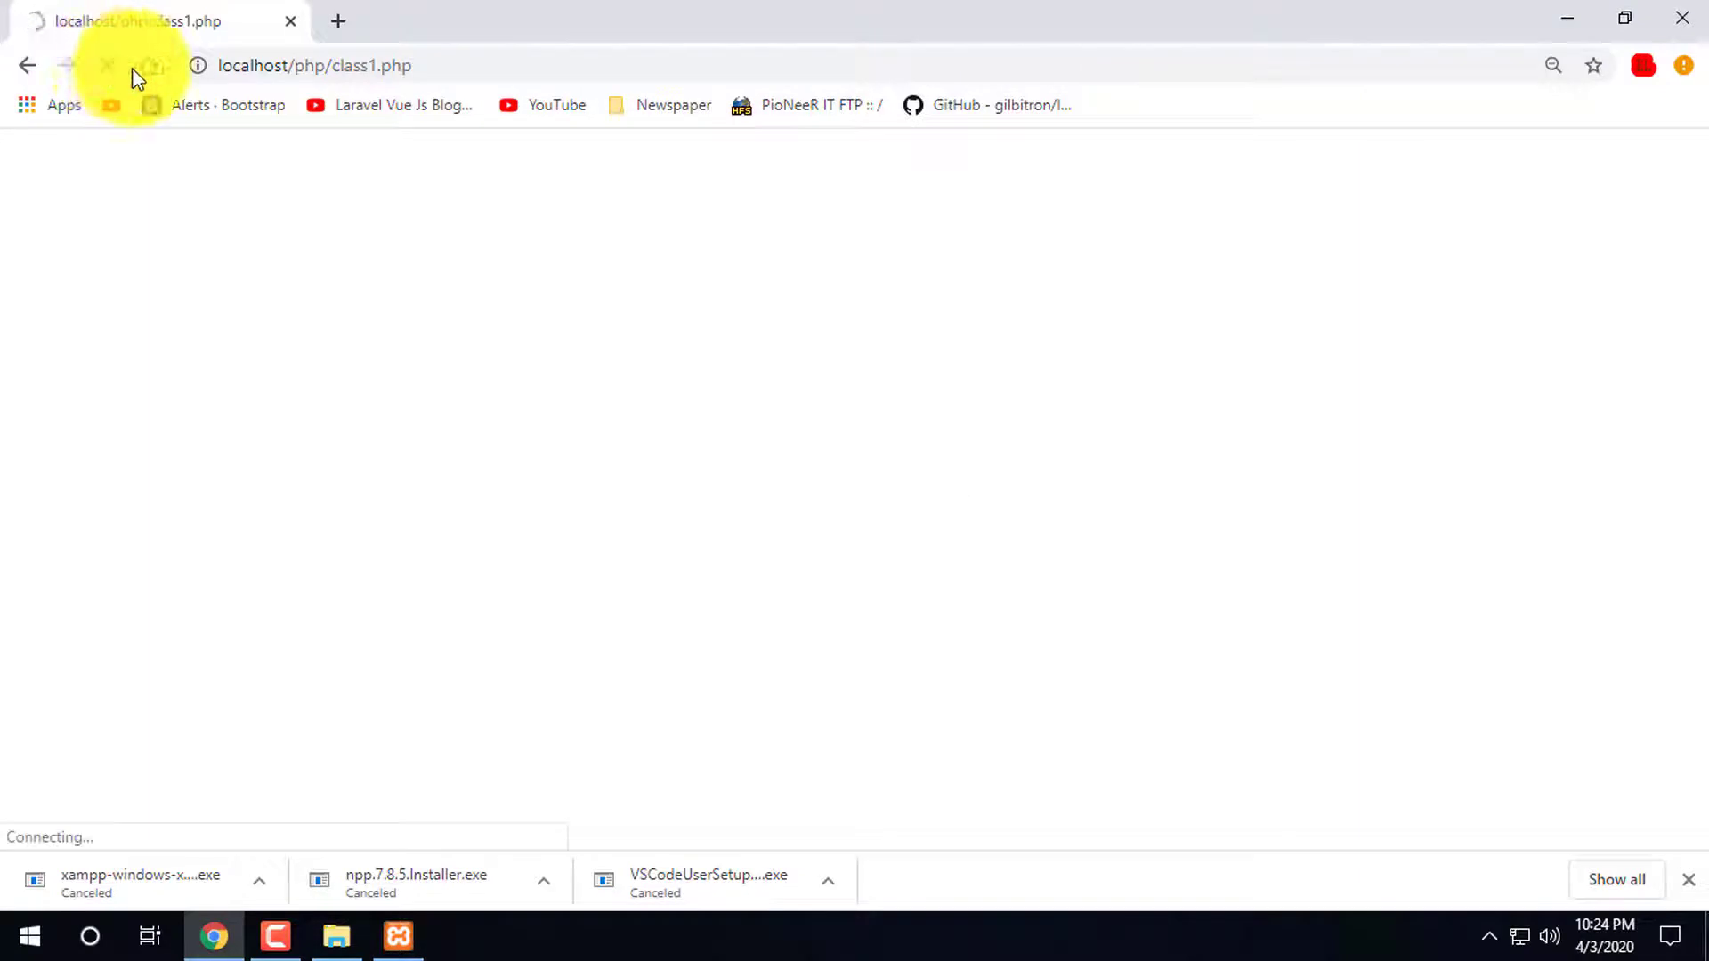
left_click_drag(478, 389, 917, 398)
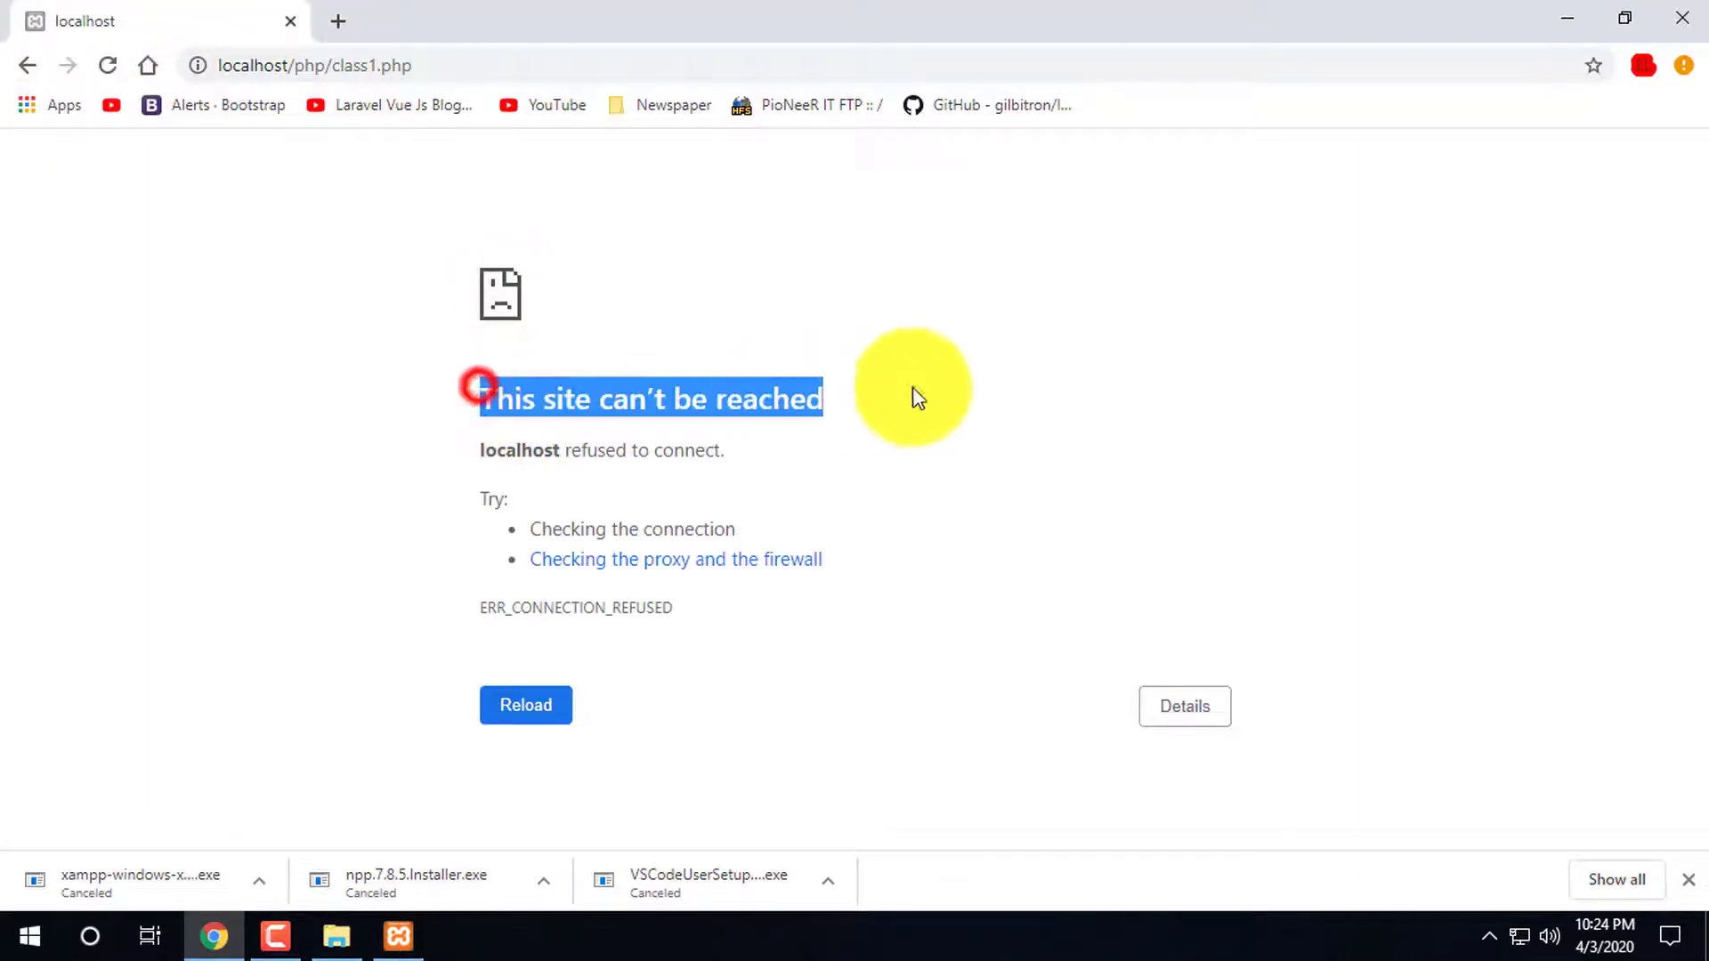
left_click(1007, 387)
double_click(1002, 384)
left_click(191, 419)
Start Apache and MySQL again in the XAMPP Control Panel and reload localhost/php/class1.php in Chrome
left_click(396, 939)
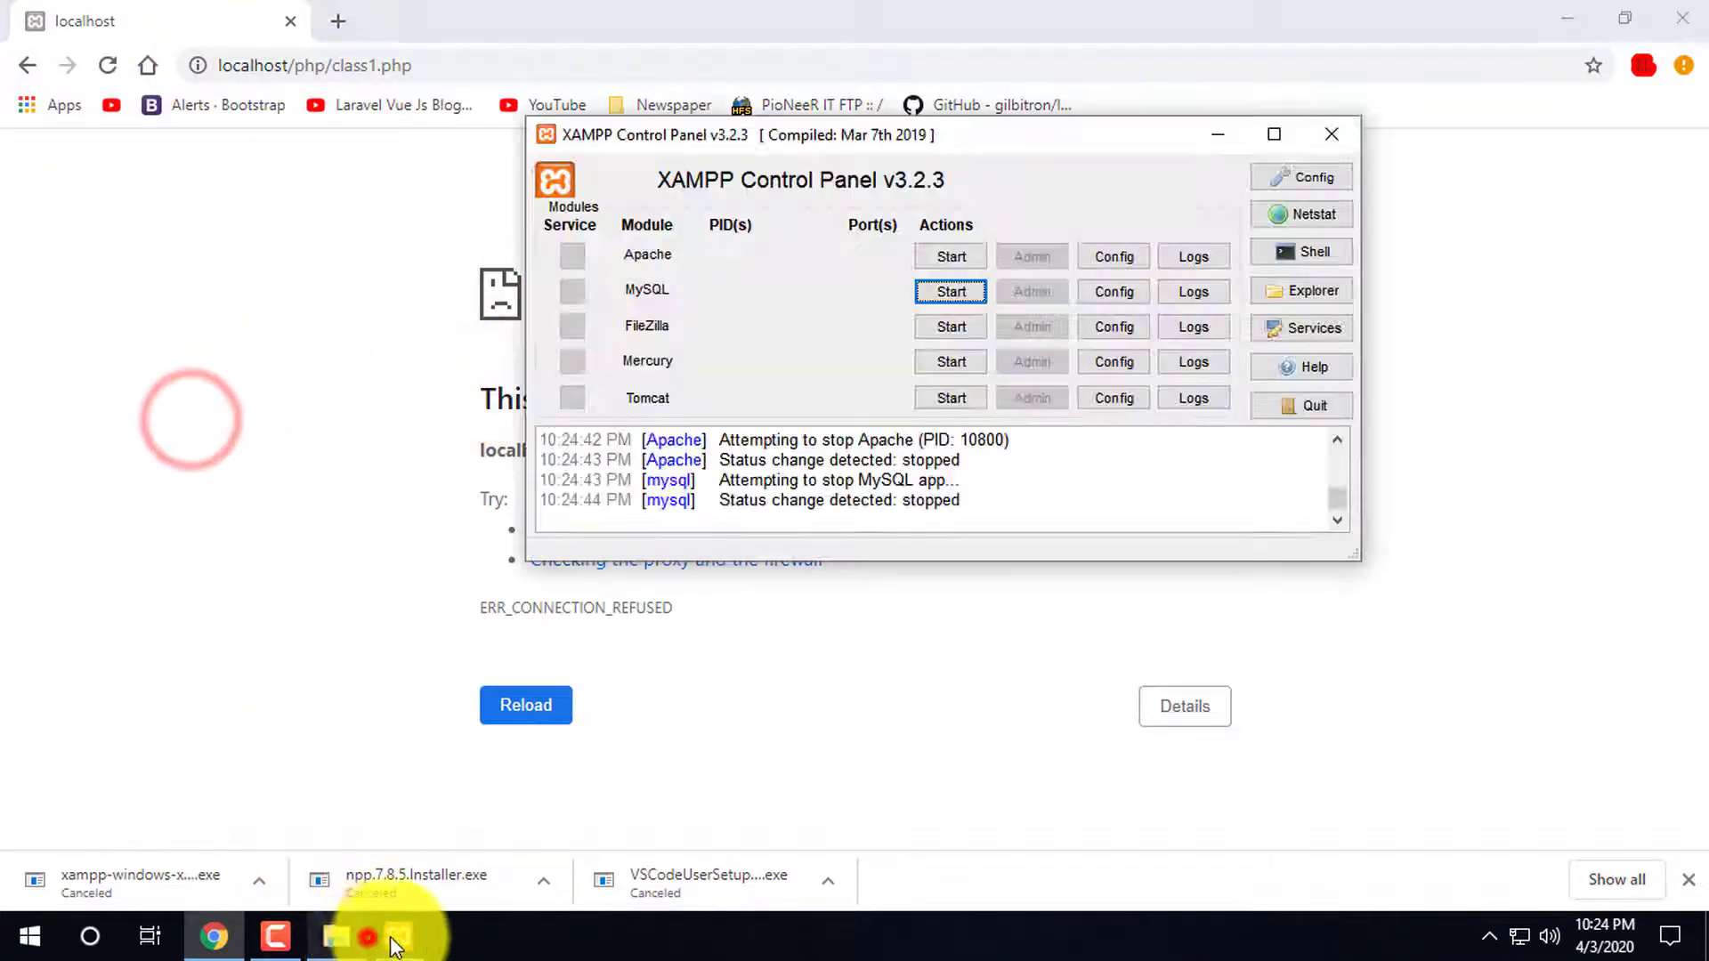
left_click(837, 255)
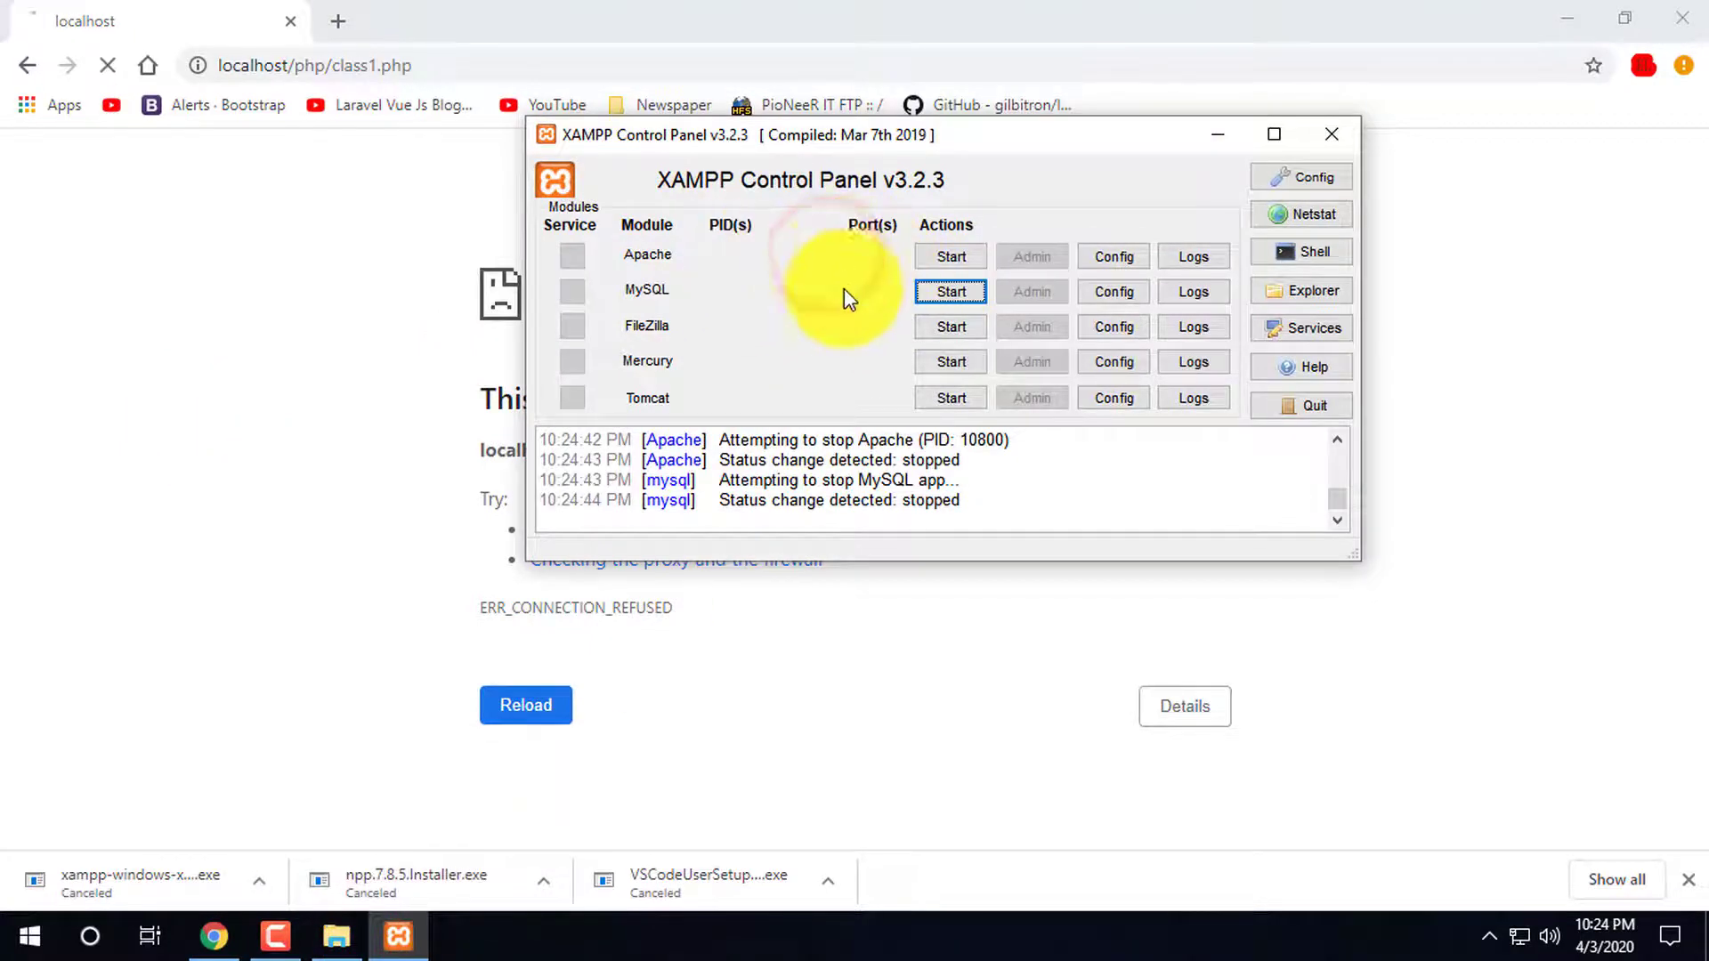
left_click(948, 257)
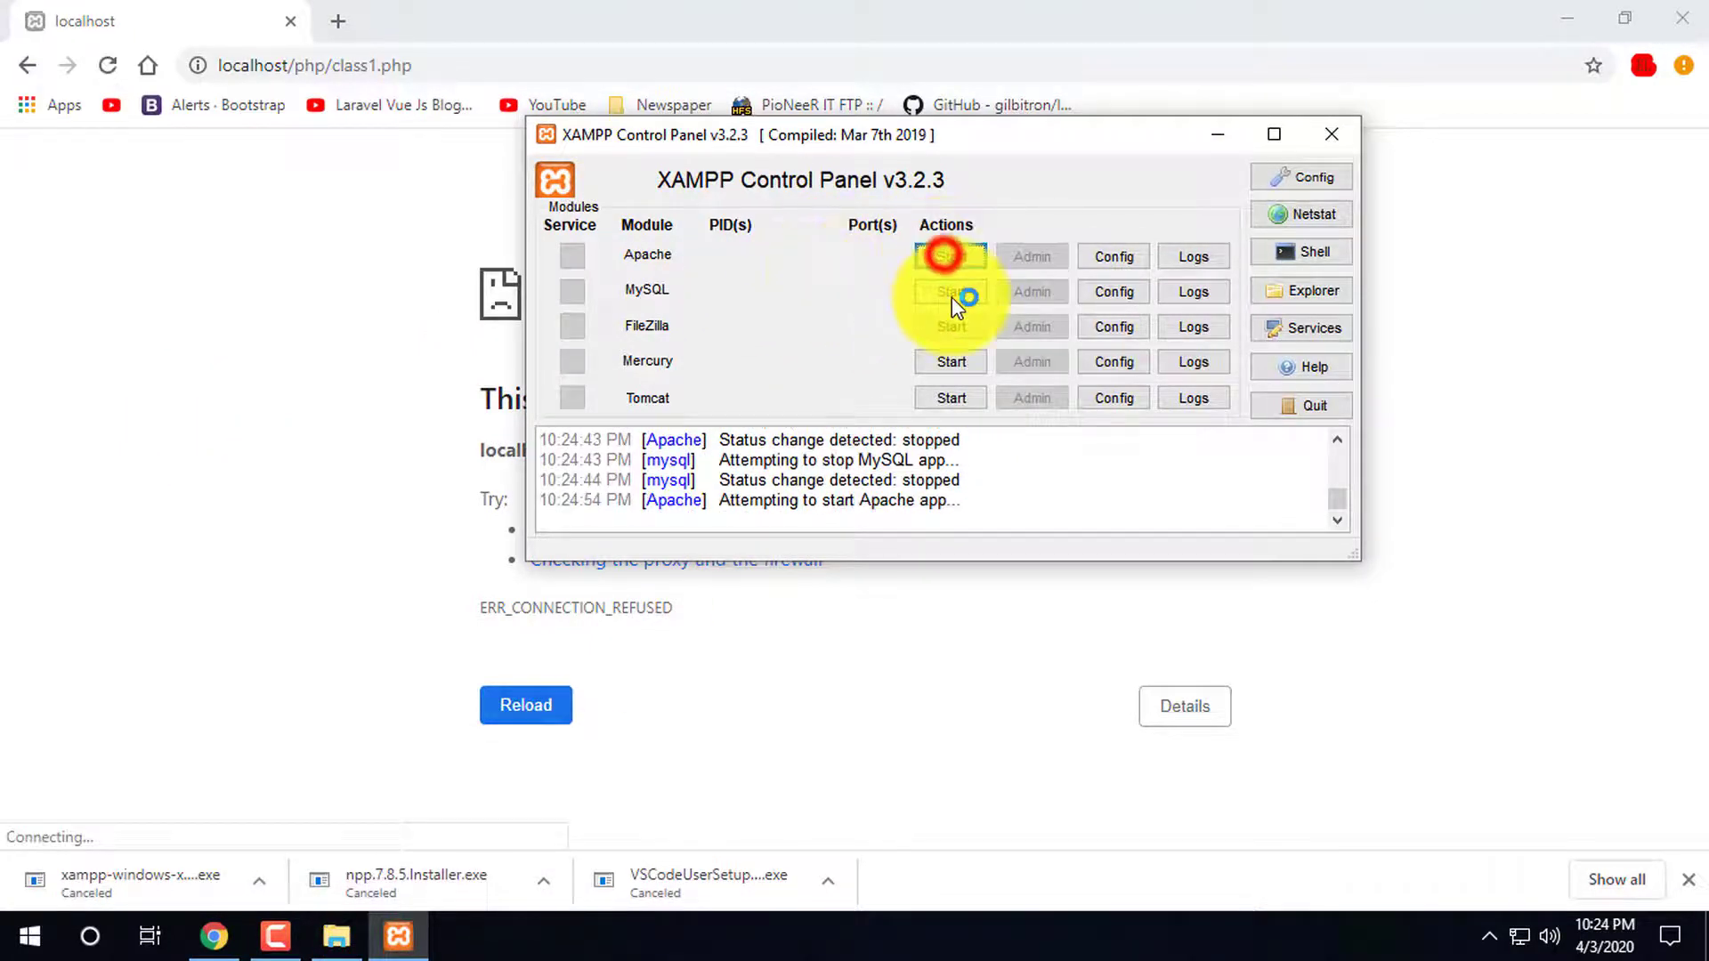
left_click(950, 294)
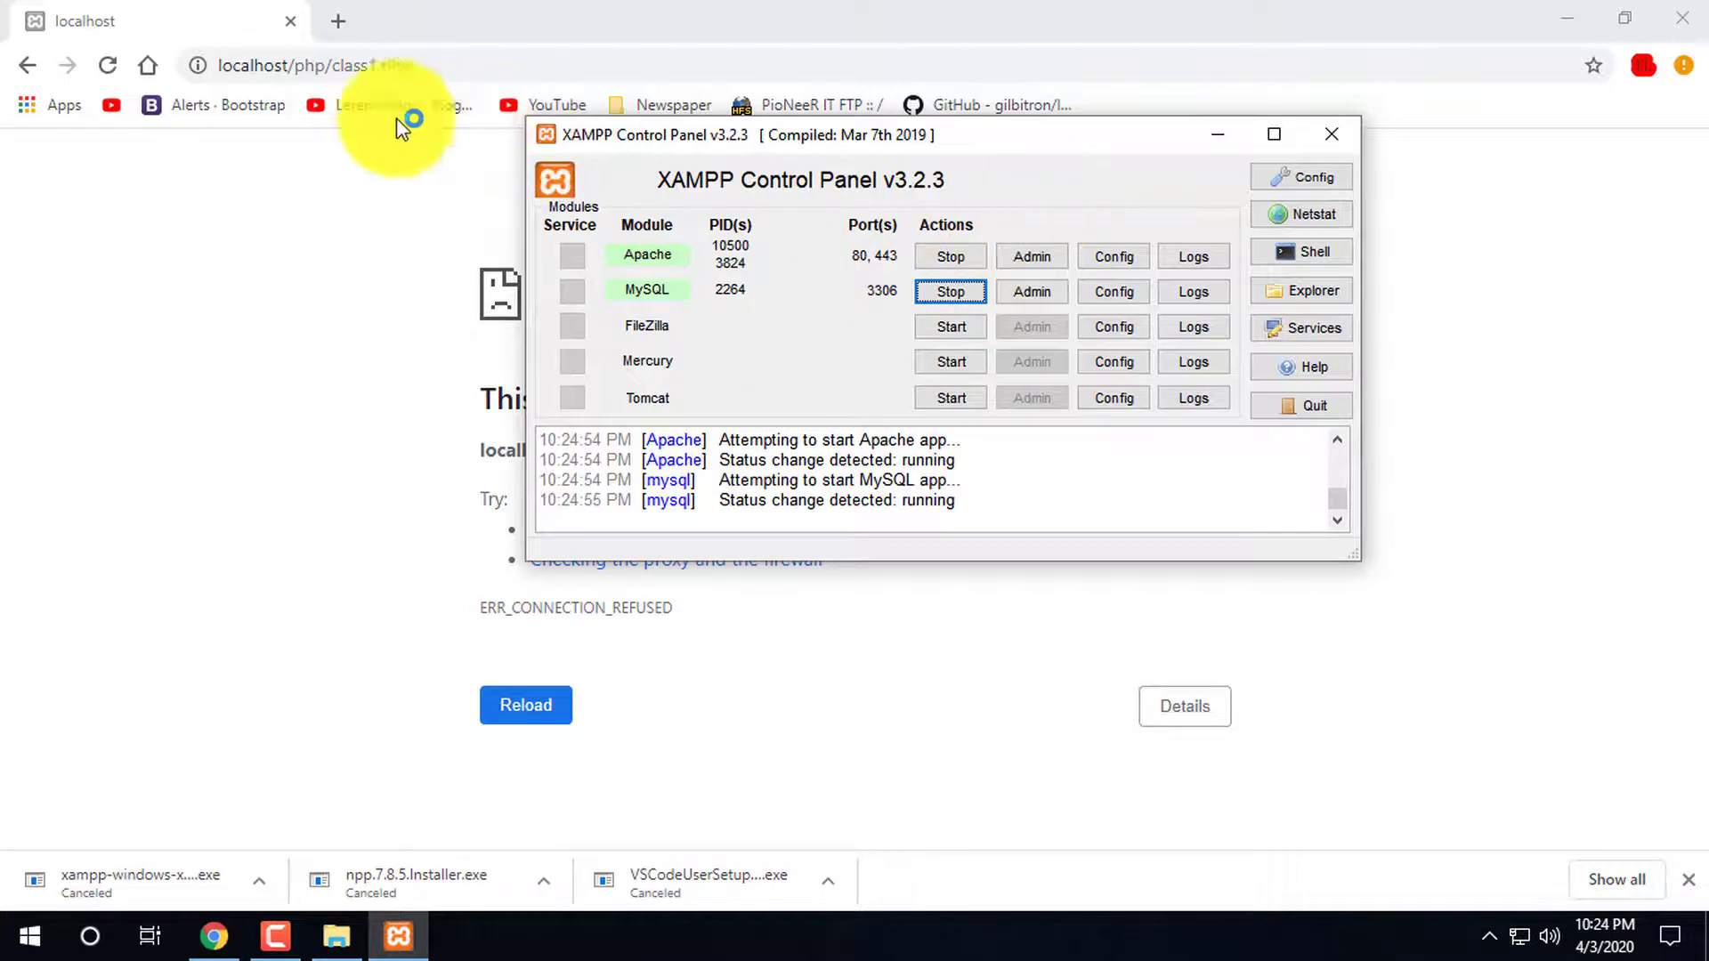
left_click(108, 65)
left_click(563, 331)
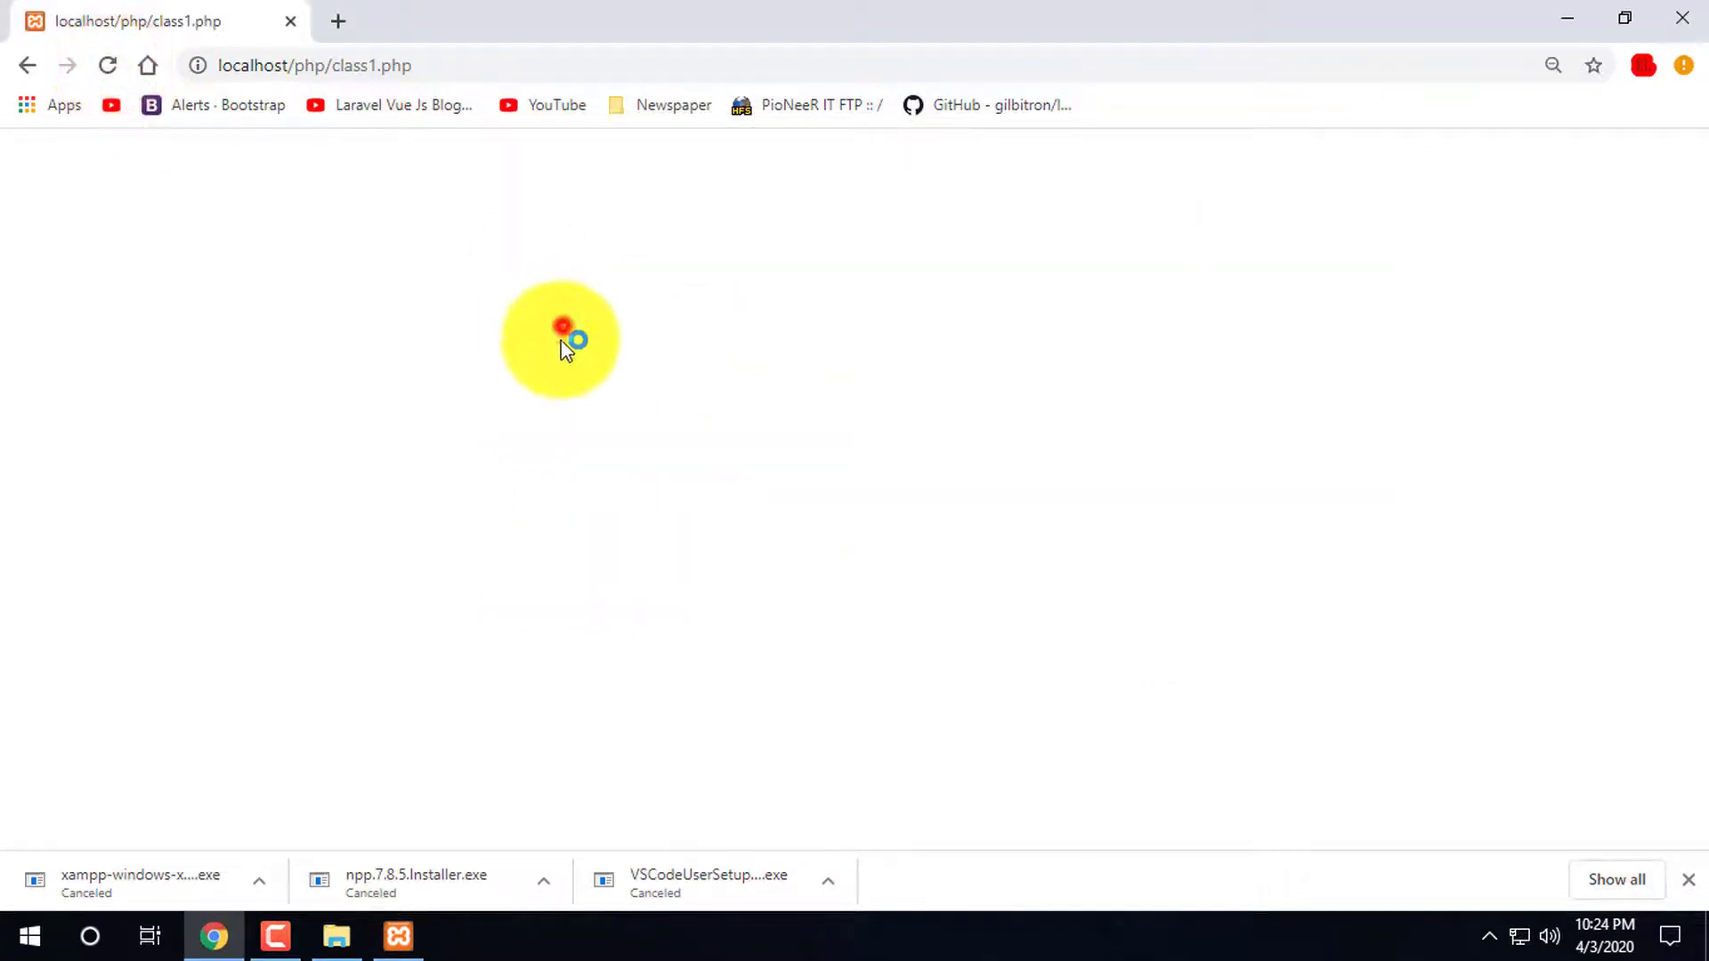
left_click(398, 936)
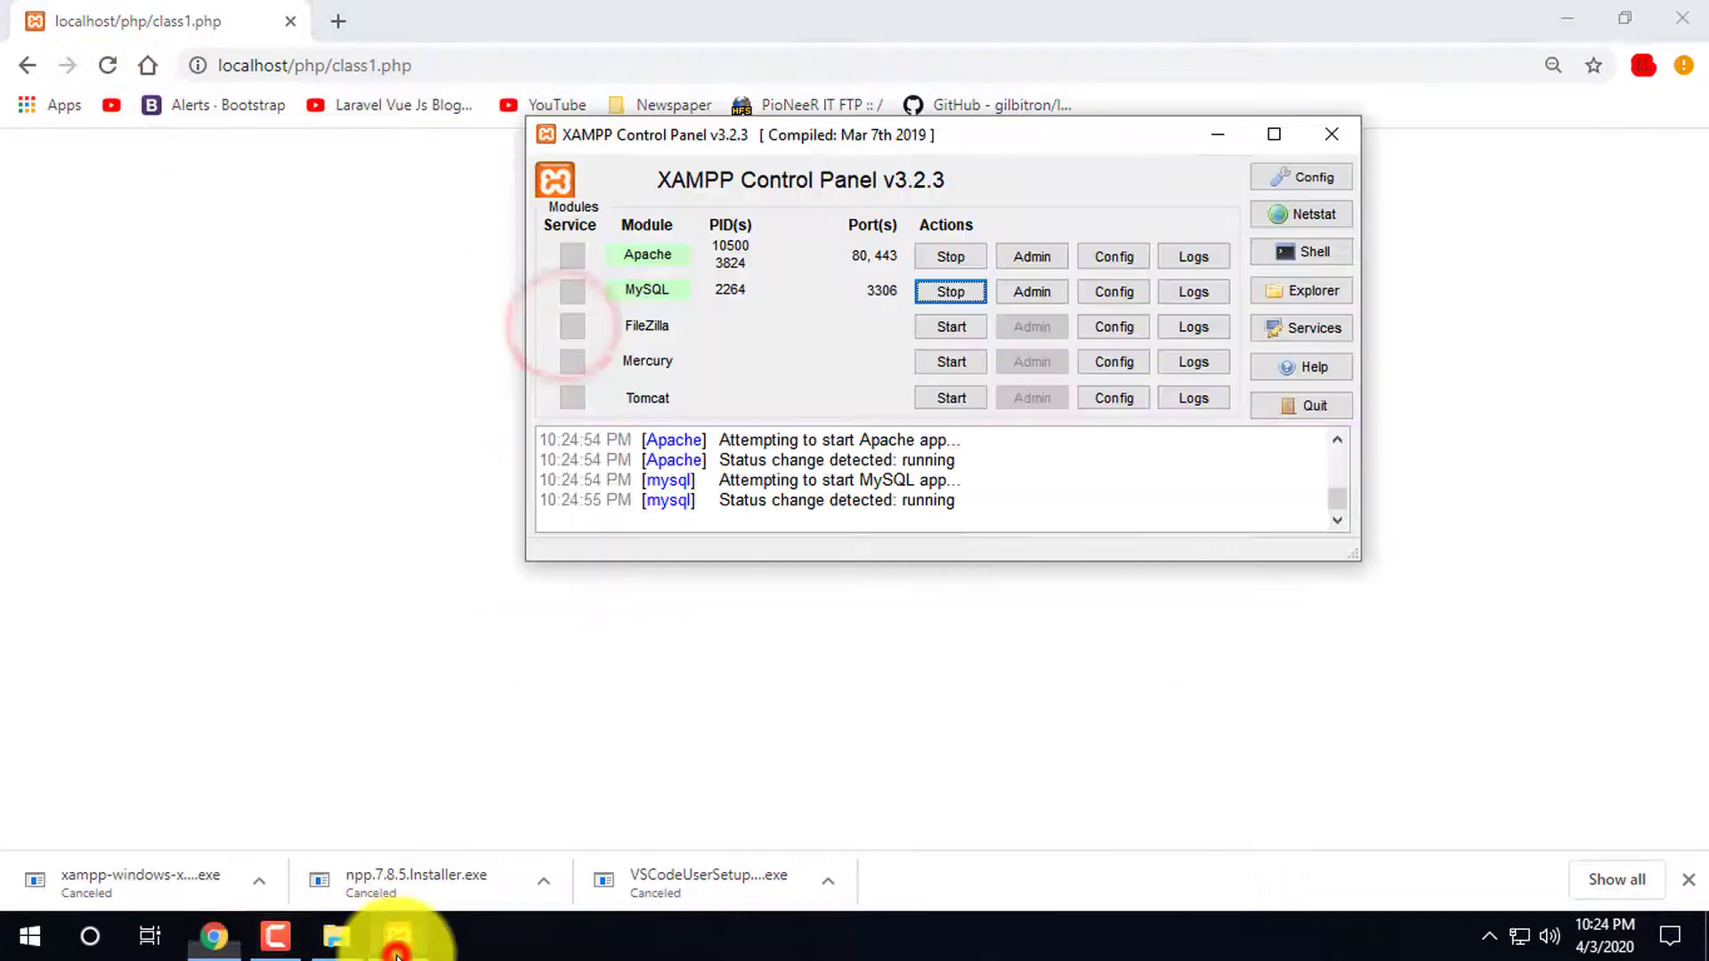
left_click(216, 944)
left_click(275, 937)
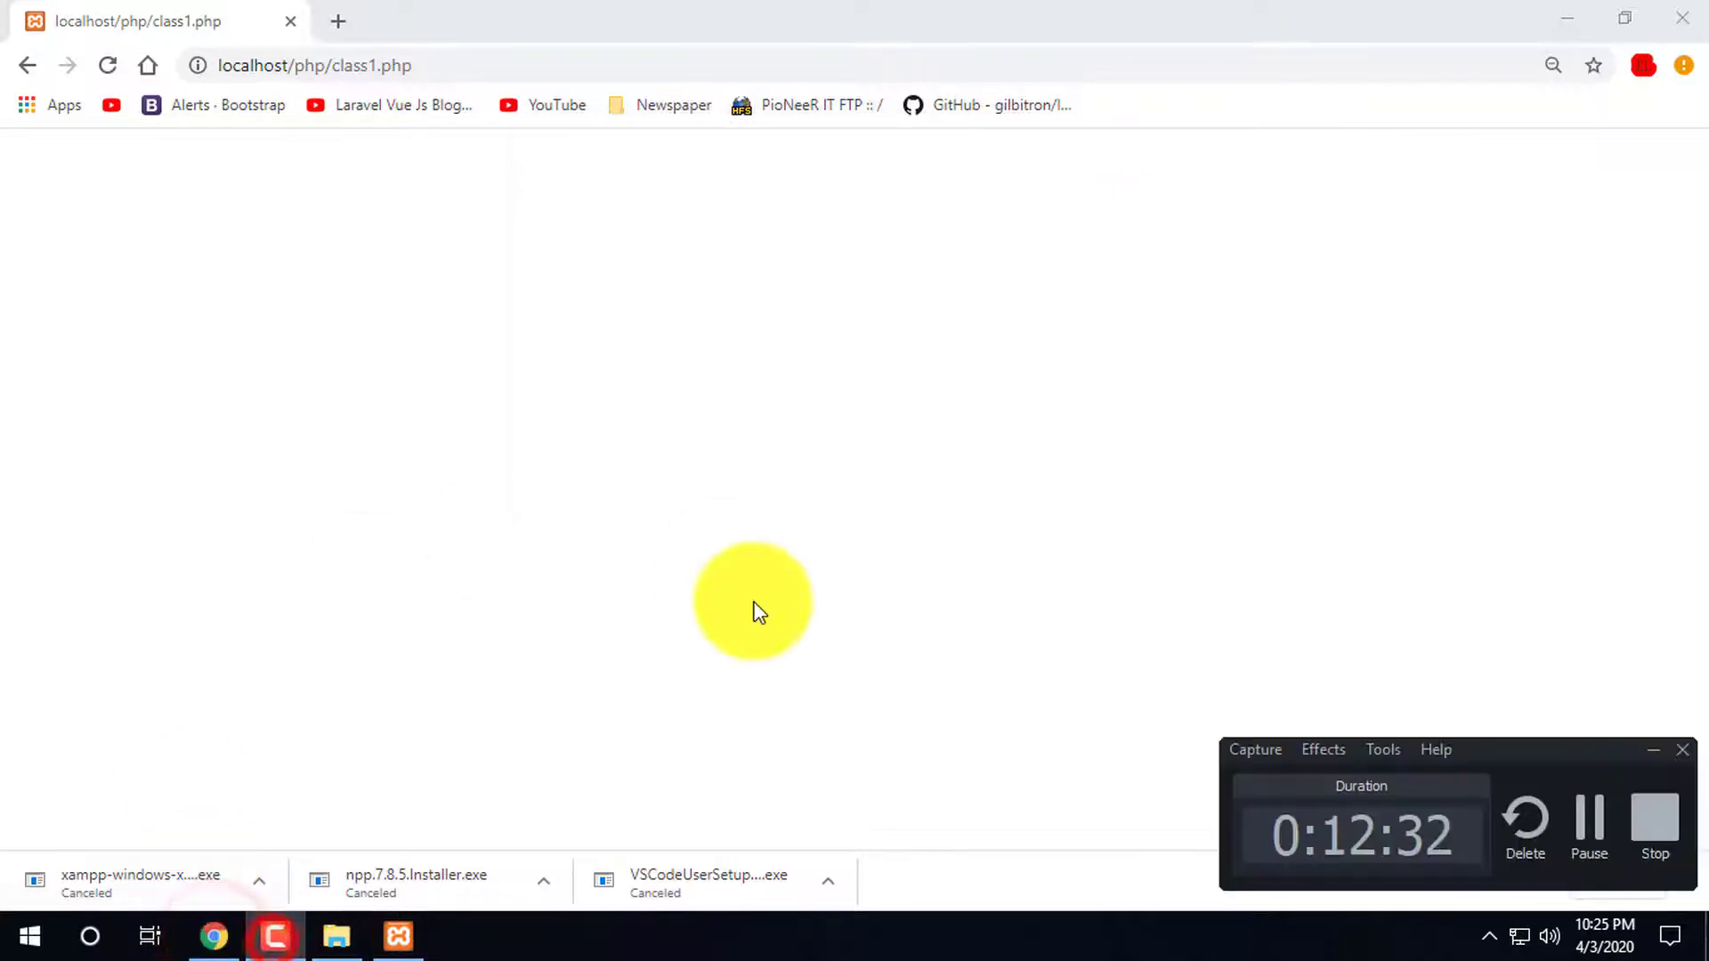
left_click(726, 522)
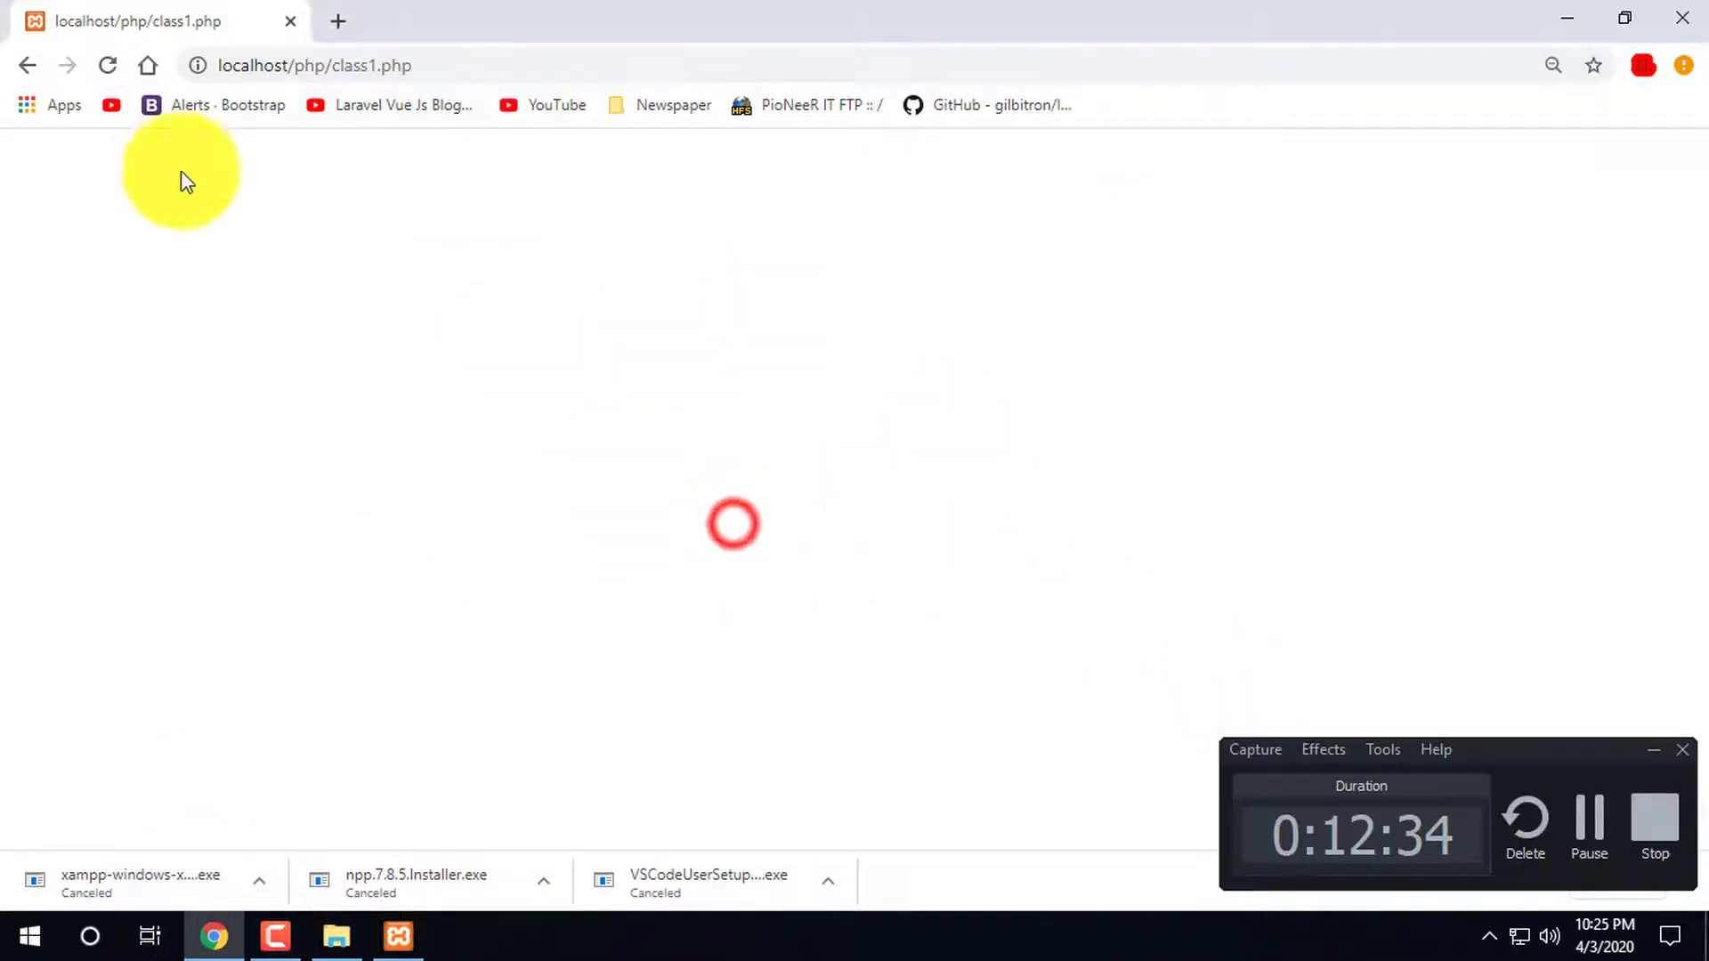
left_click(853, 493)
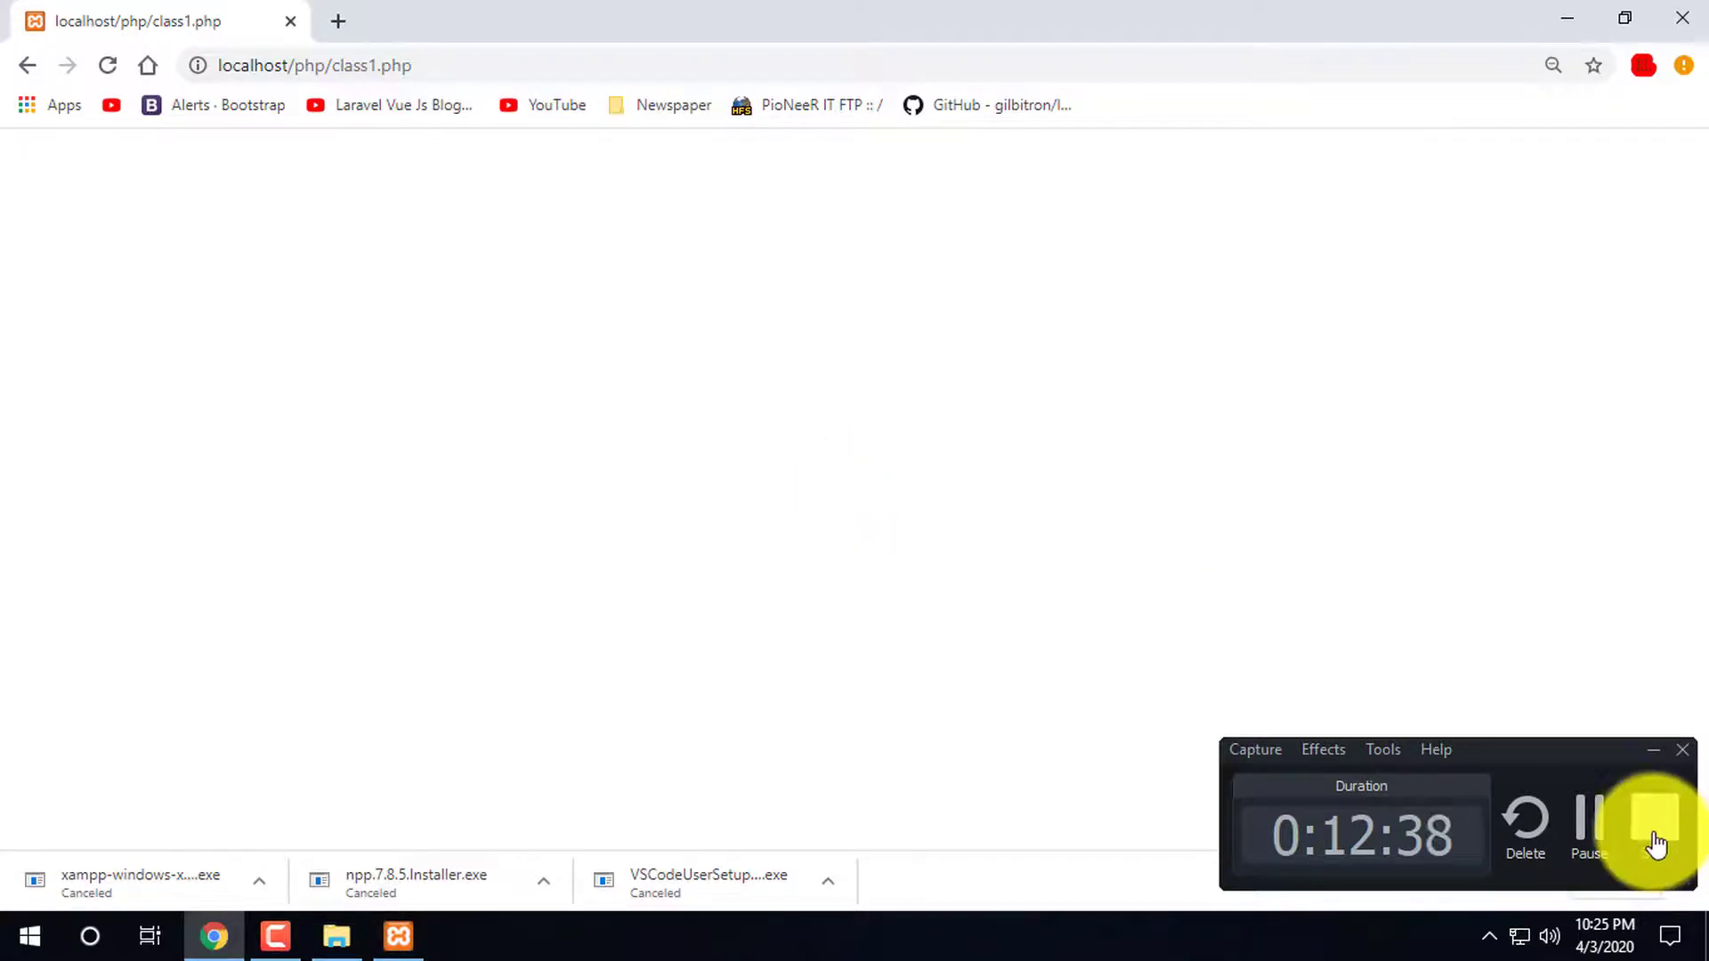
left_click(652, 282)
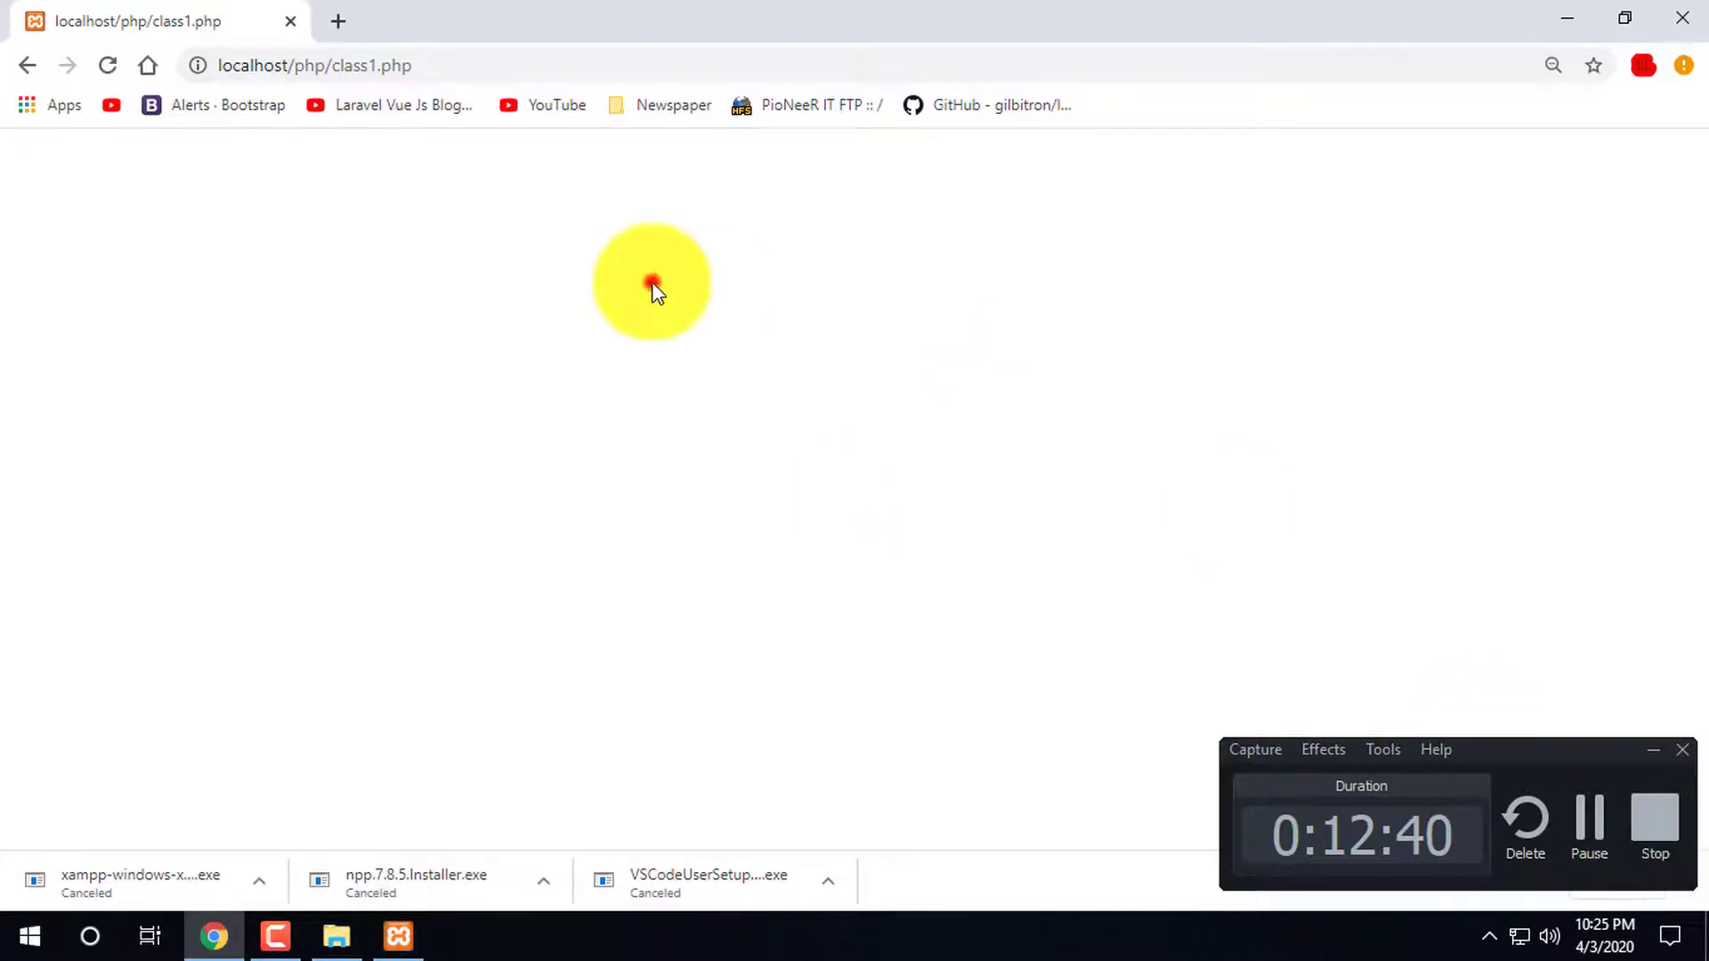
Open YouTube in a new browser tab and place the cursor in its search field
left_click(338, 21)
left_click(113, 105)
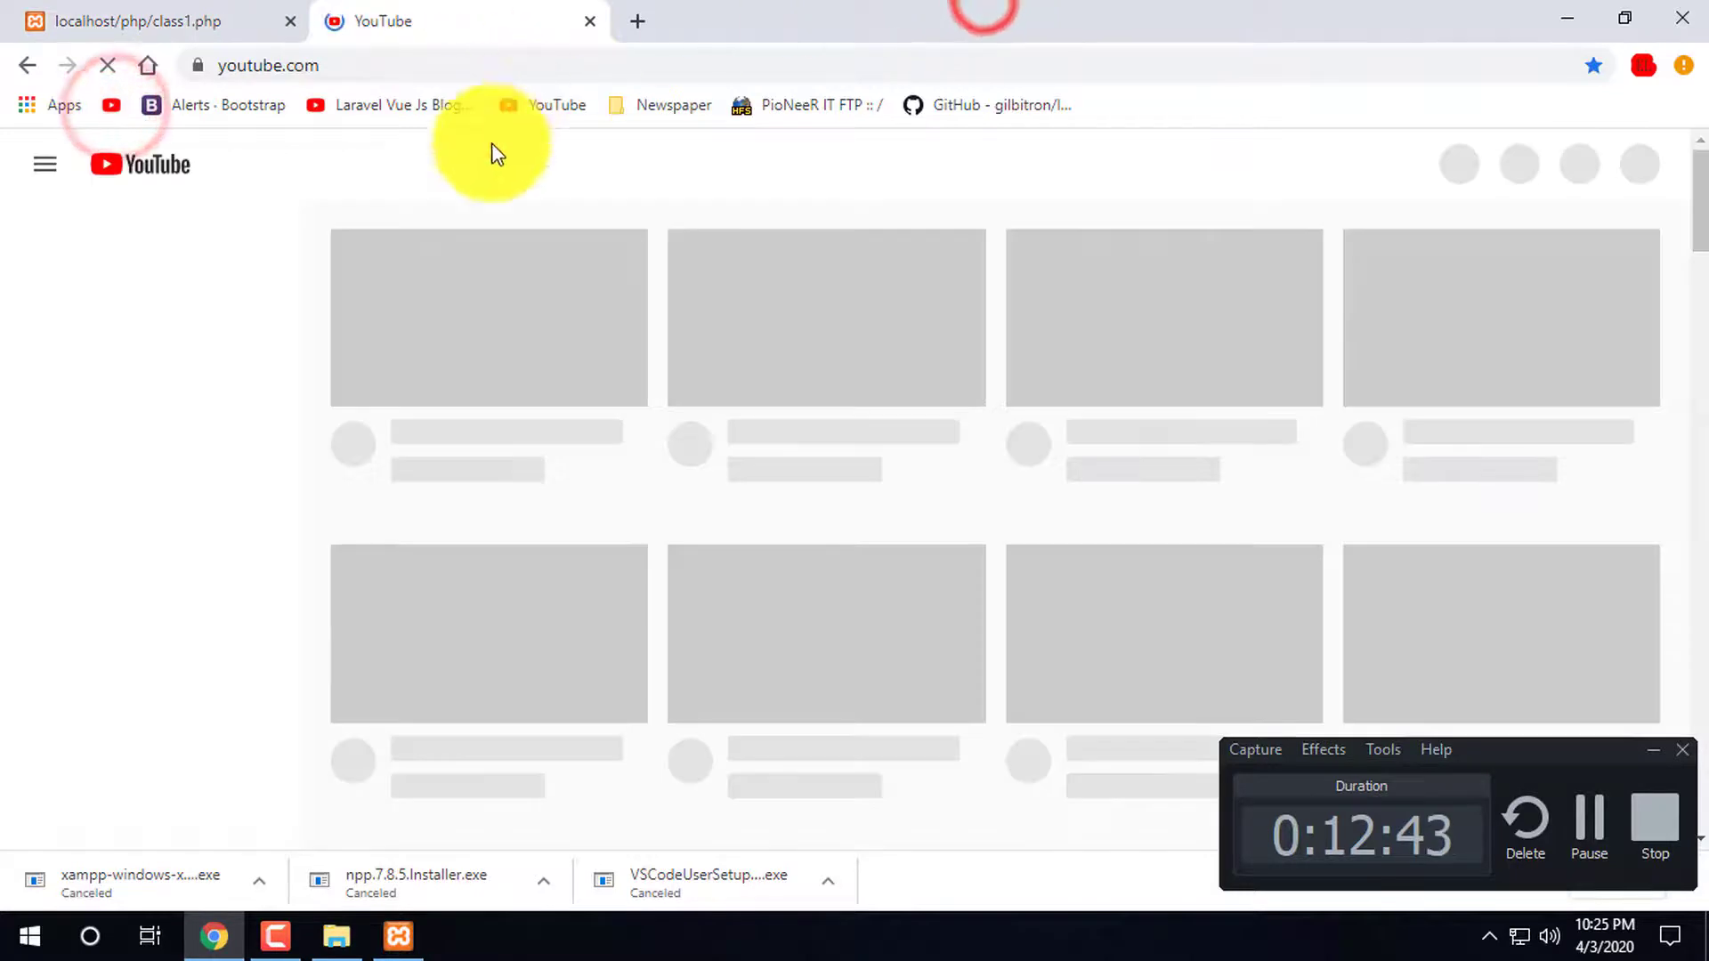
left_click(741, 171)
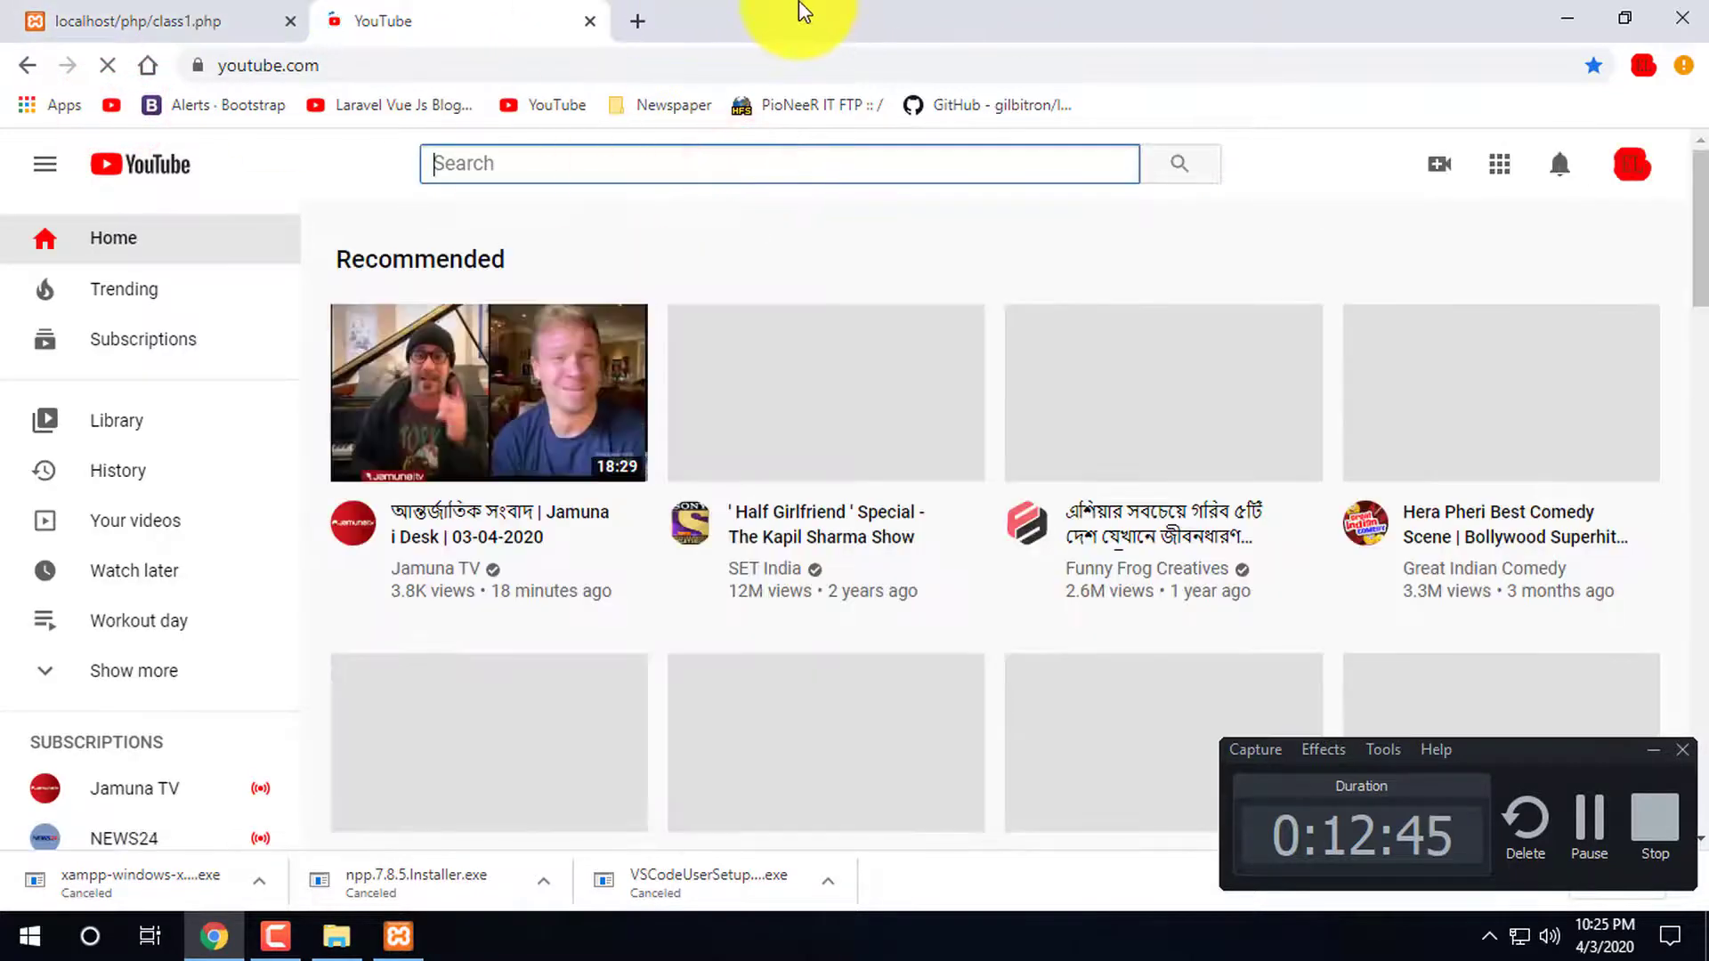
left_click(1324, 161)
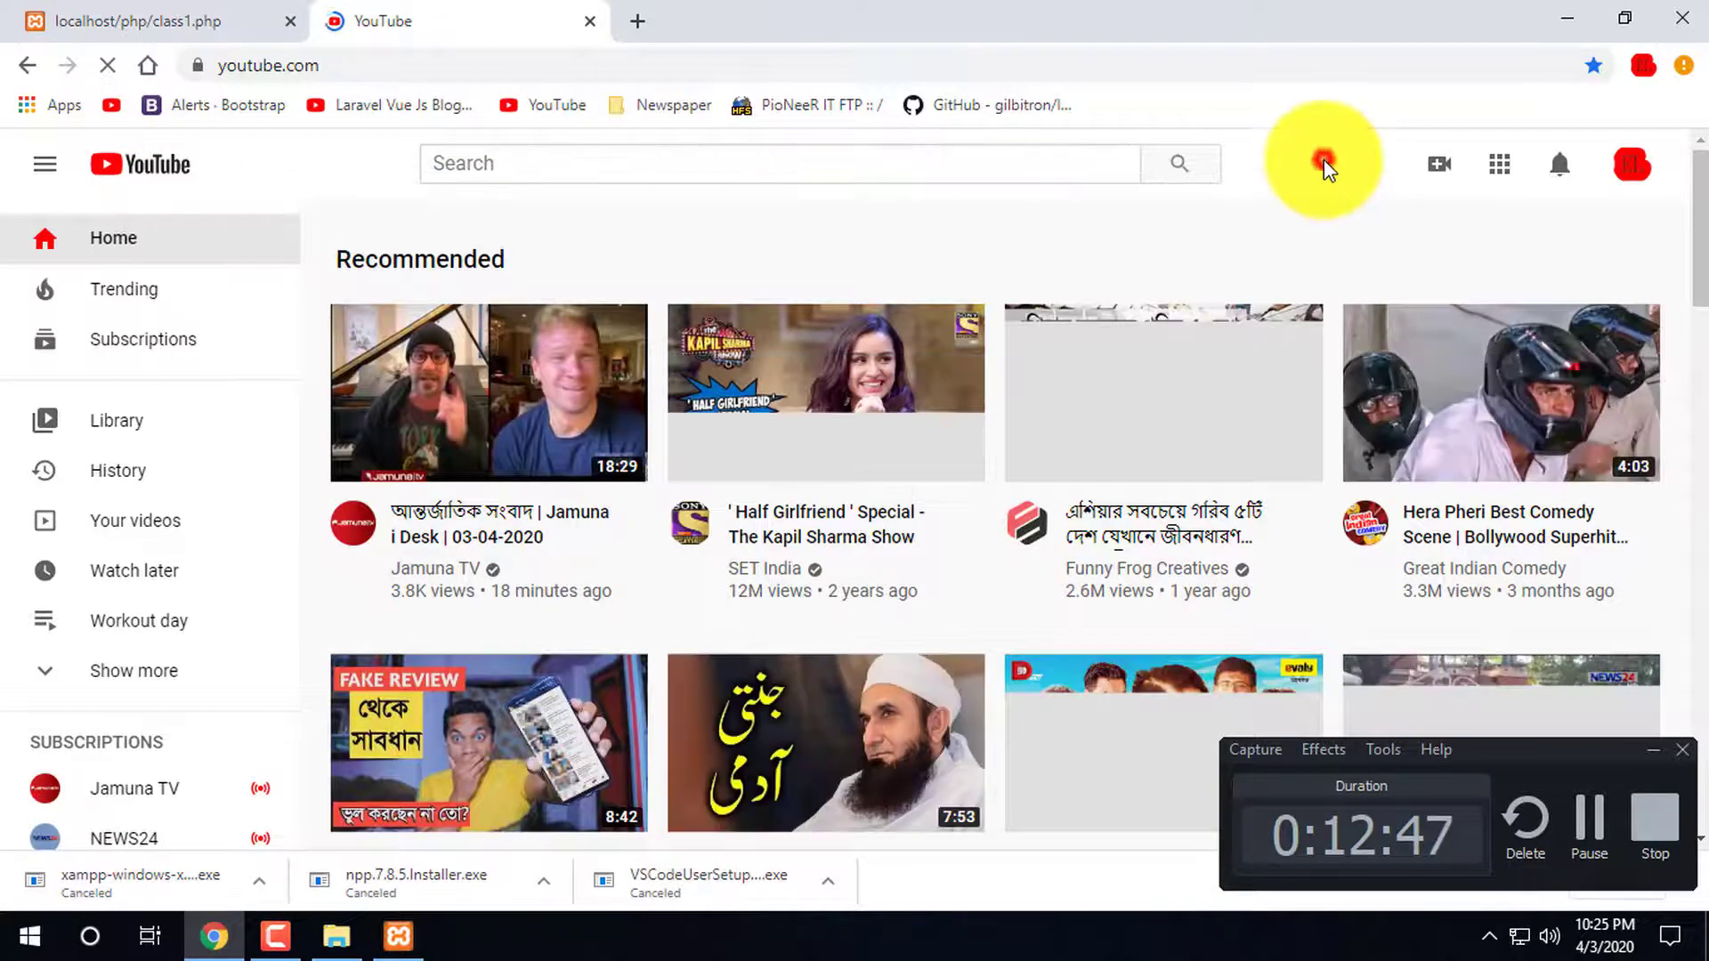
left_click(784, 171)
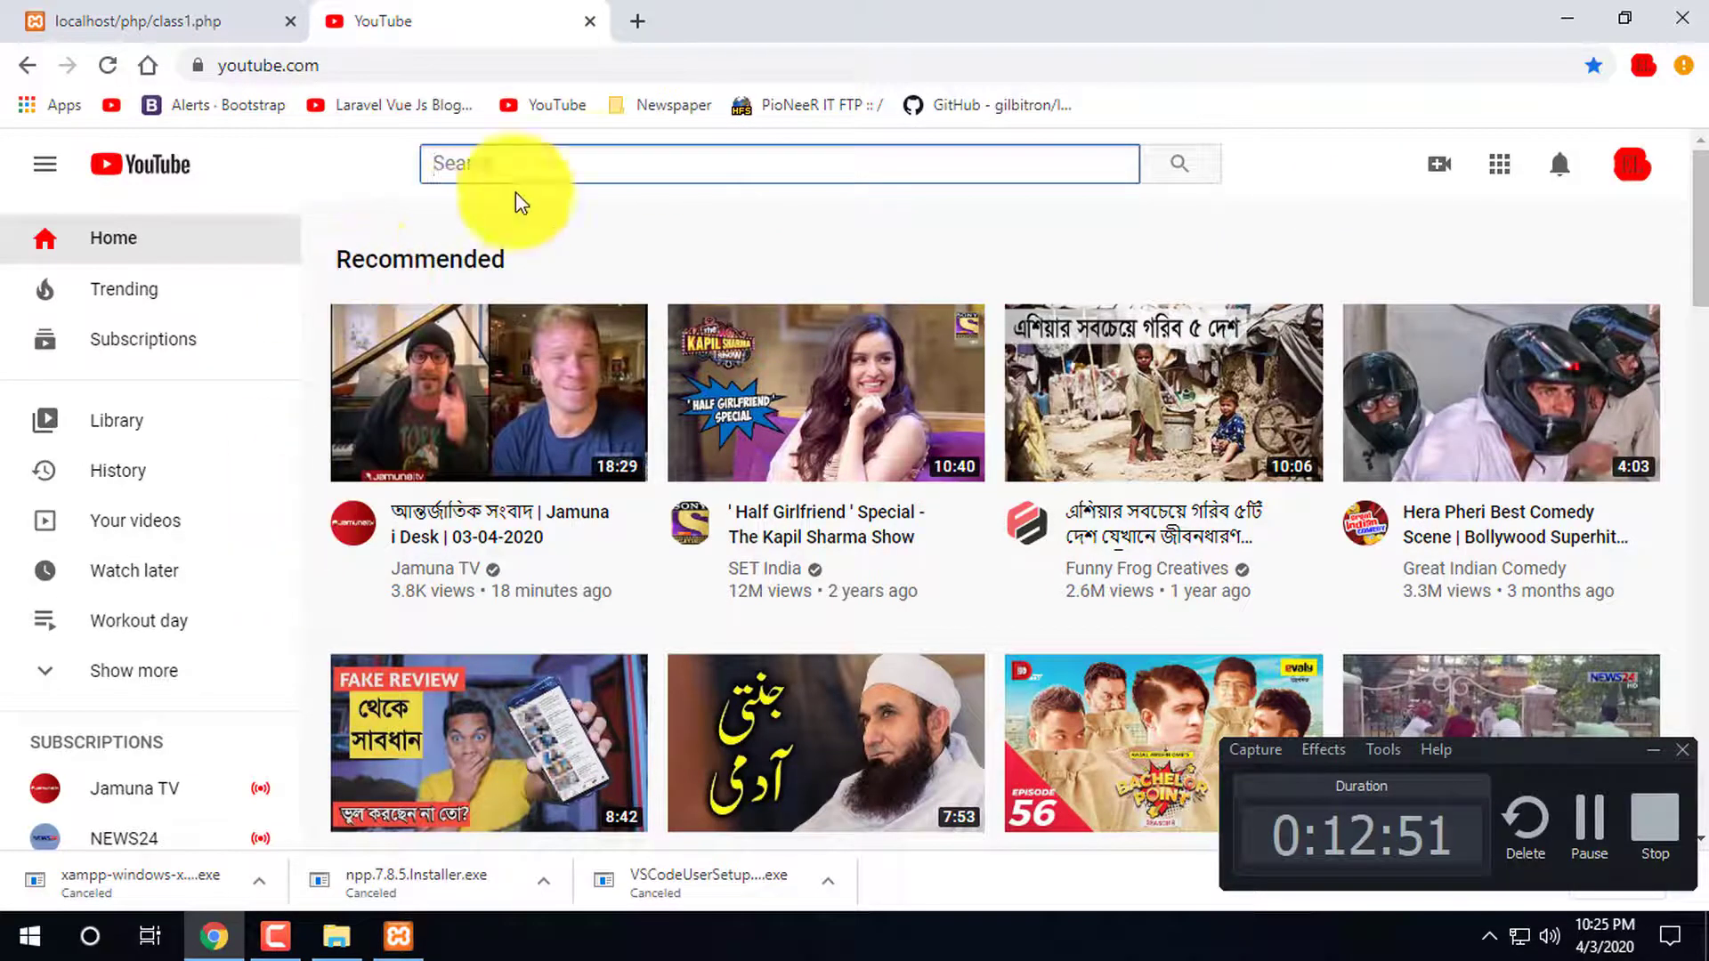
left_click(600, 170)
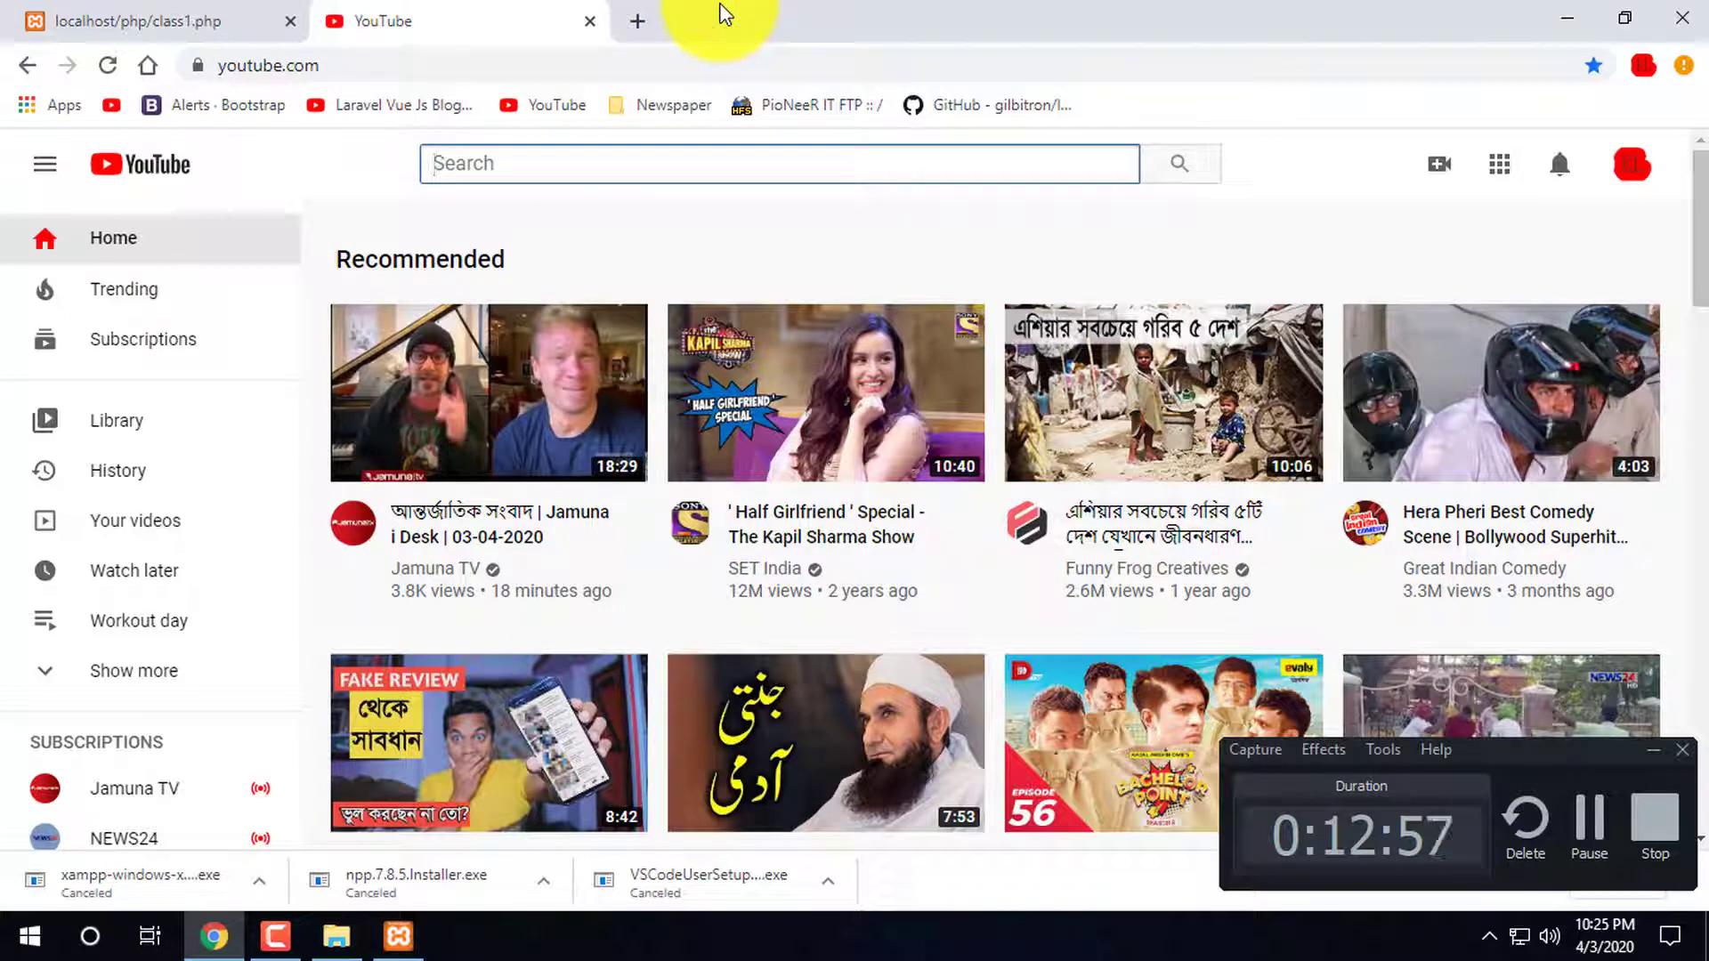
left_click(1185, 88)
left_click(1297, 143)
left_click(1141, 114)
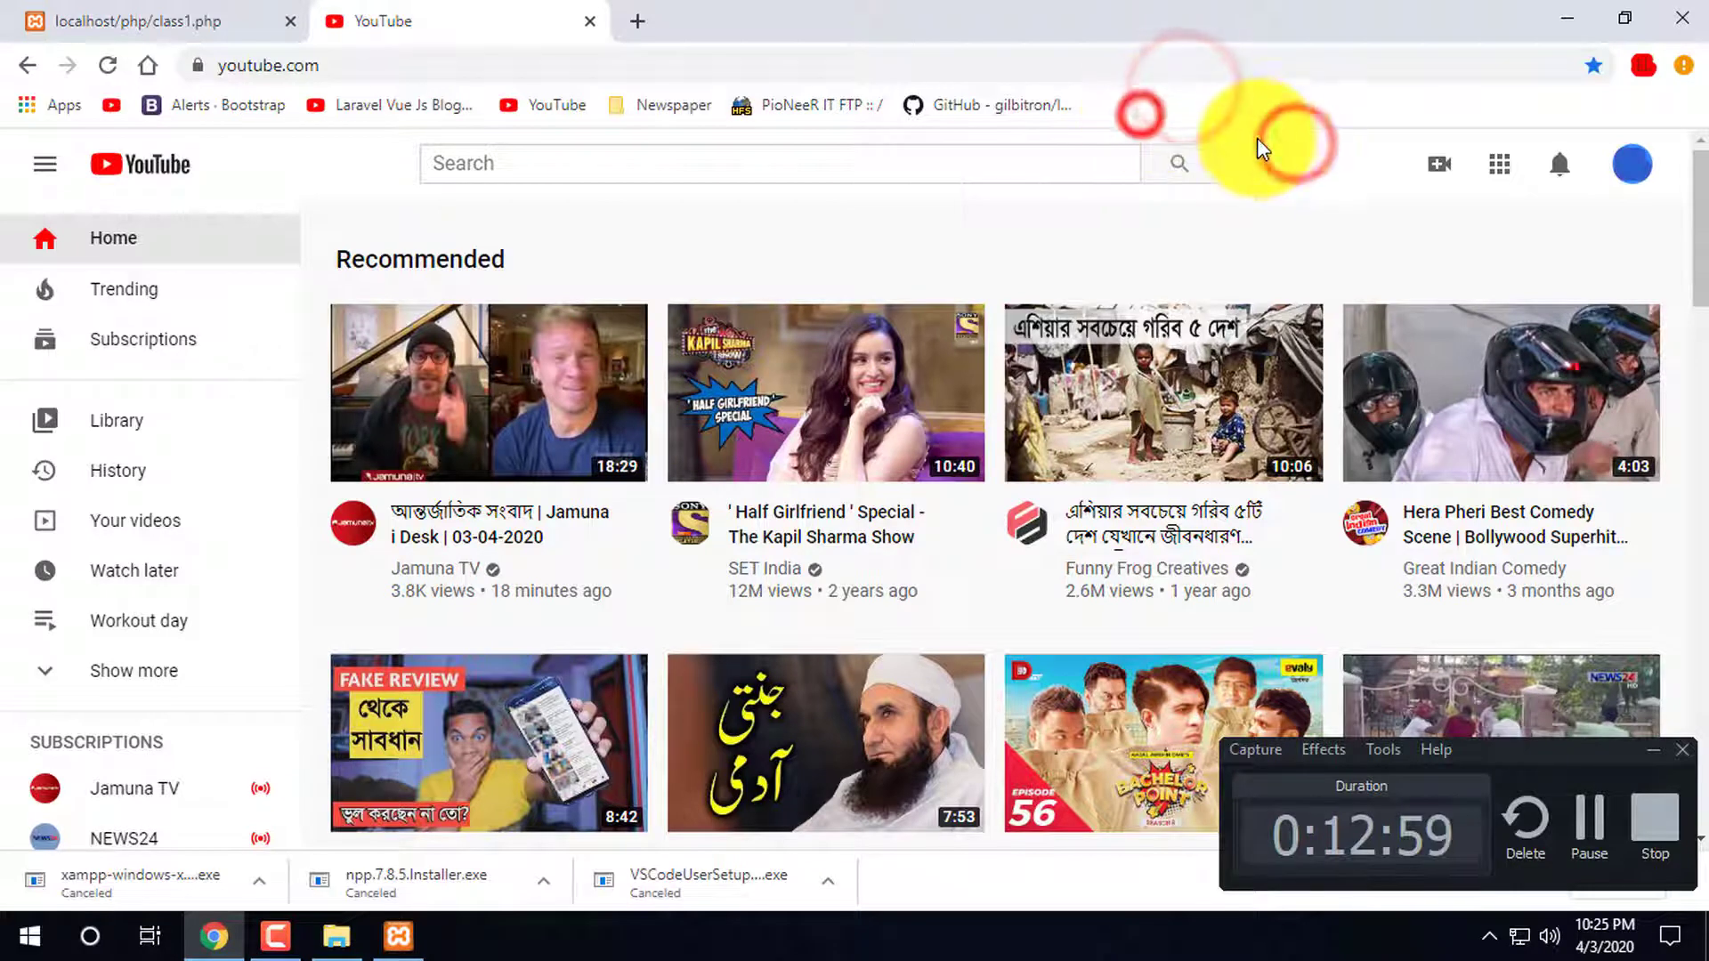
left_click(1080, 172)
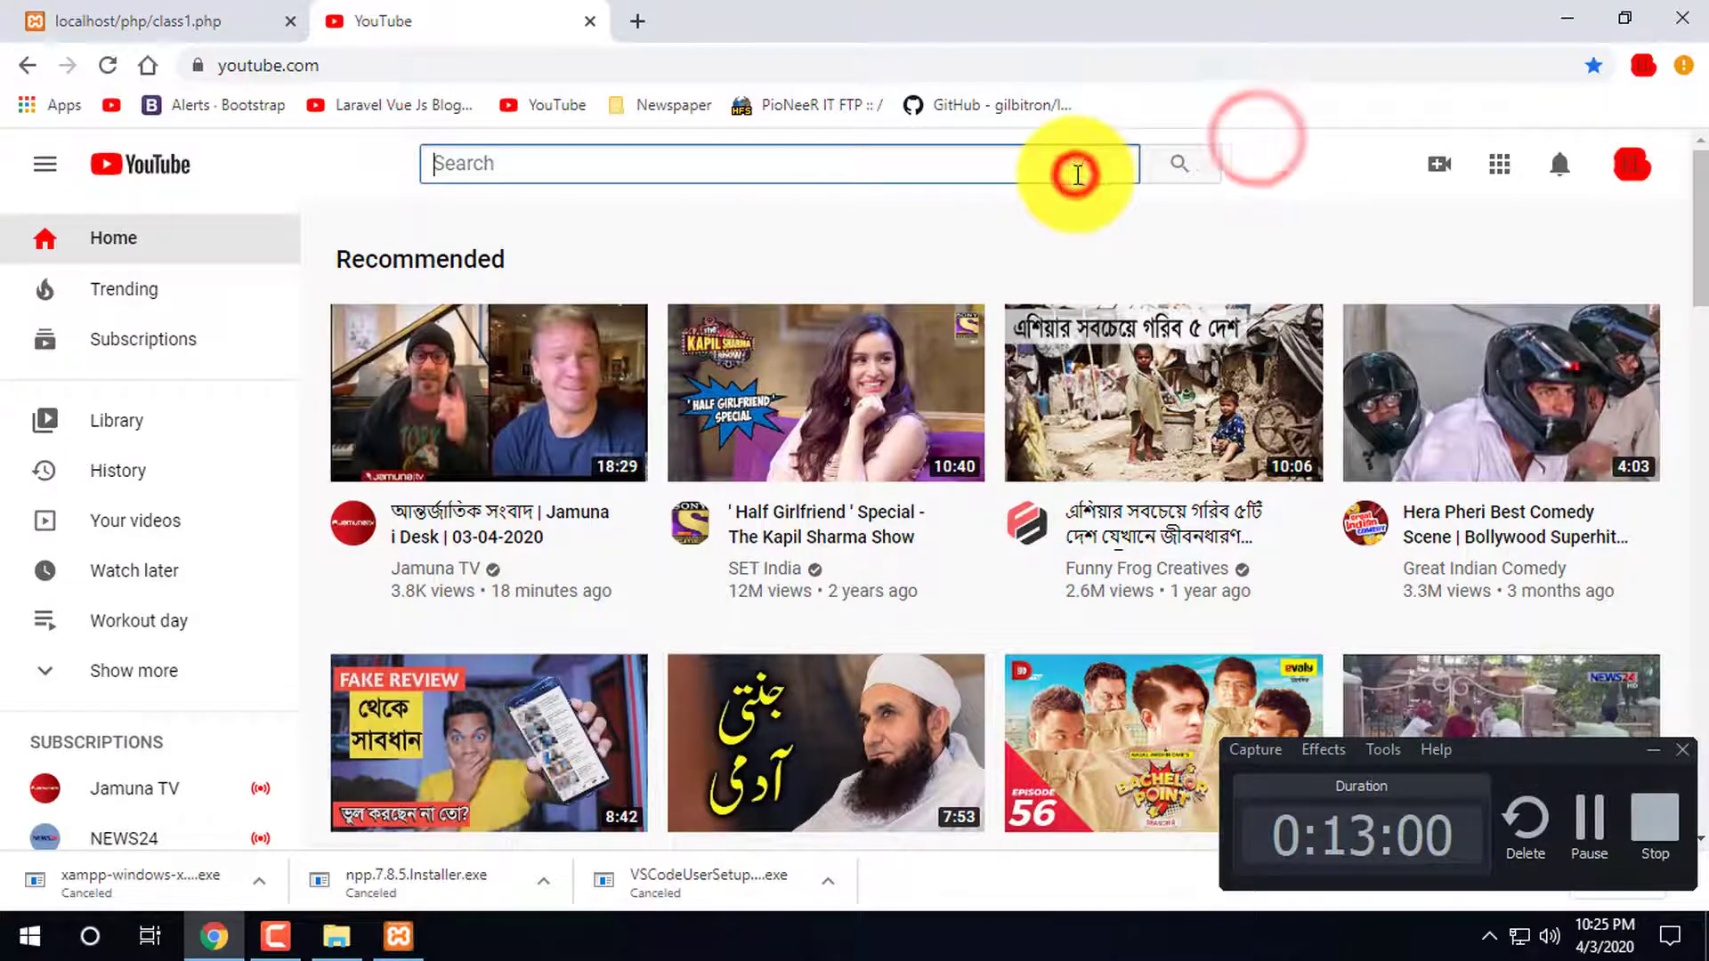
left_click(648, 20)
left_click(884, 20)
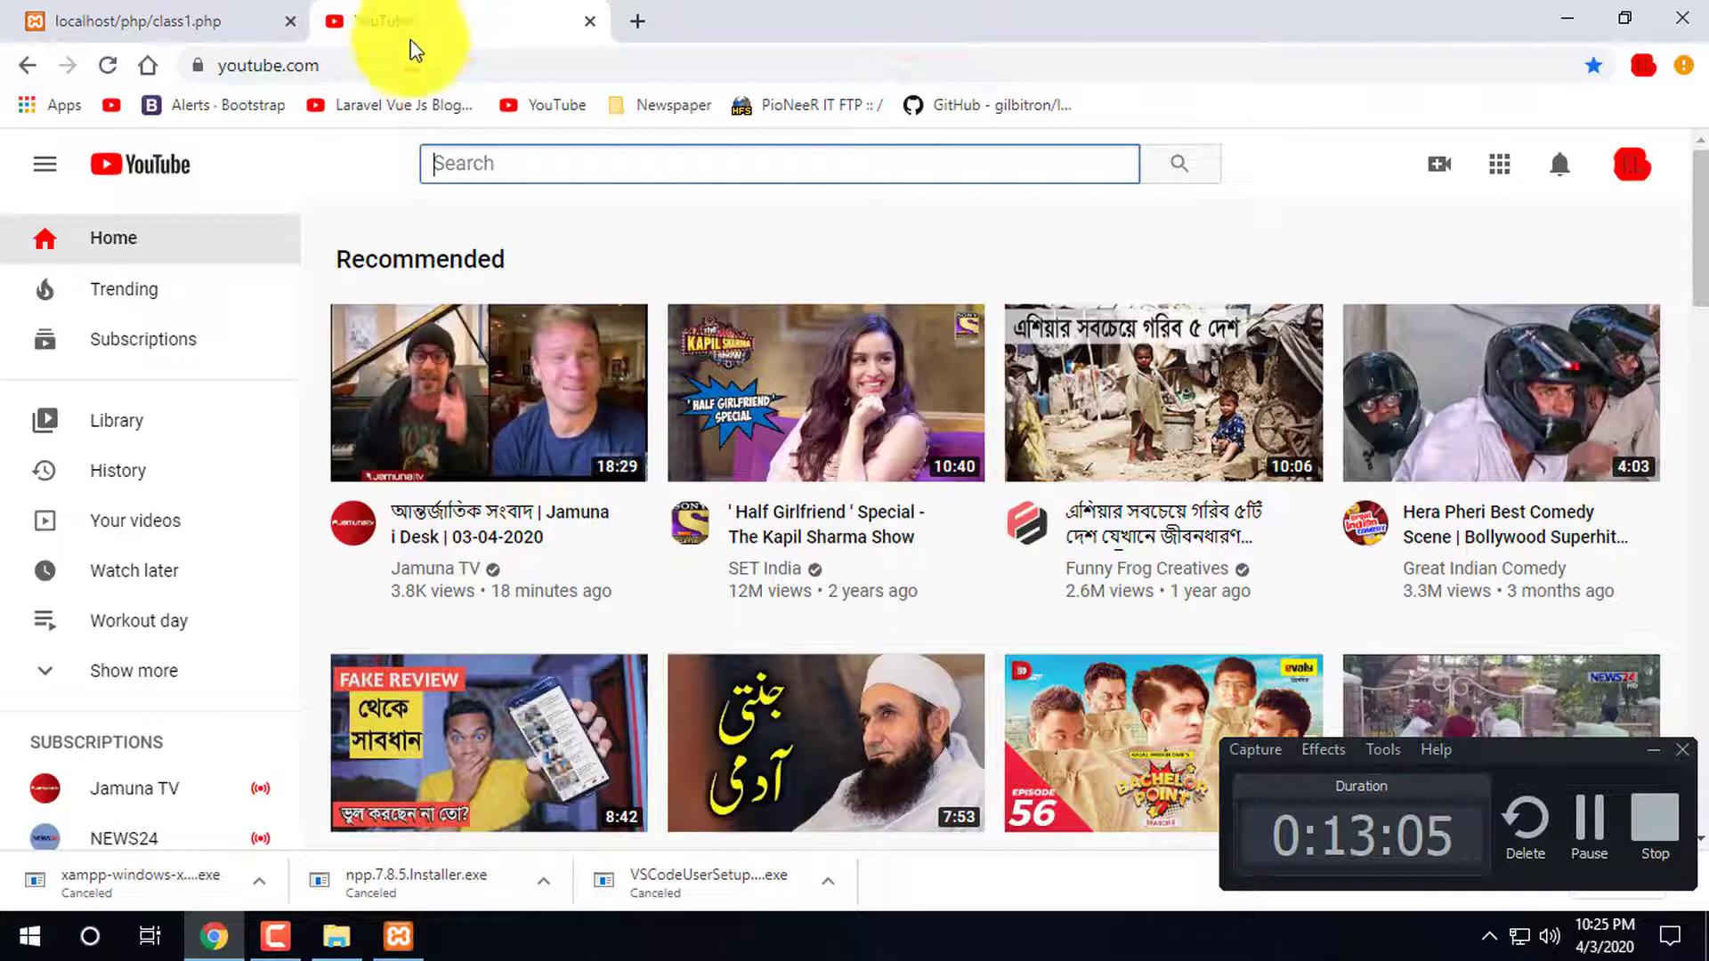
Search YouTube for "zuba educ" and correct the query to "zuba edu"
left_click(652, 170)
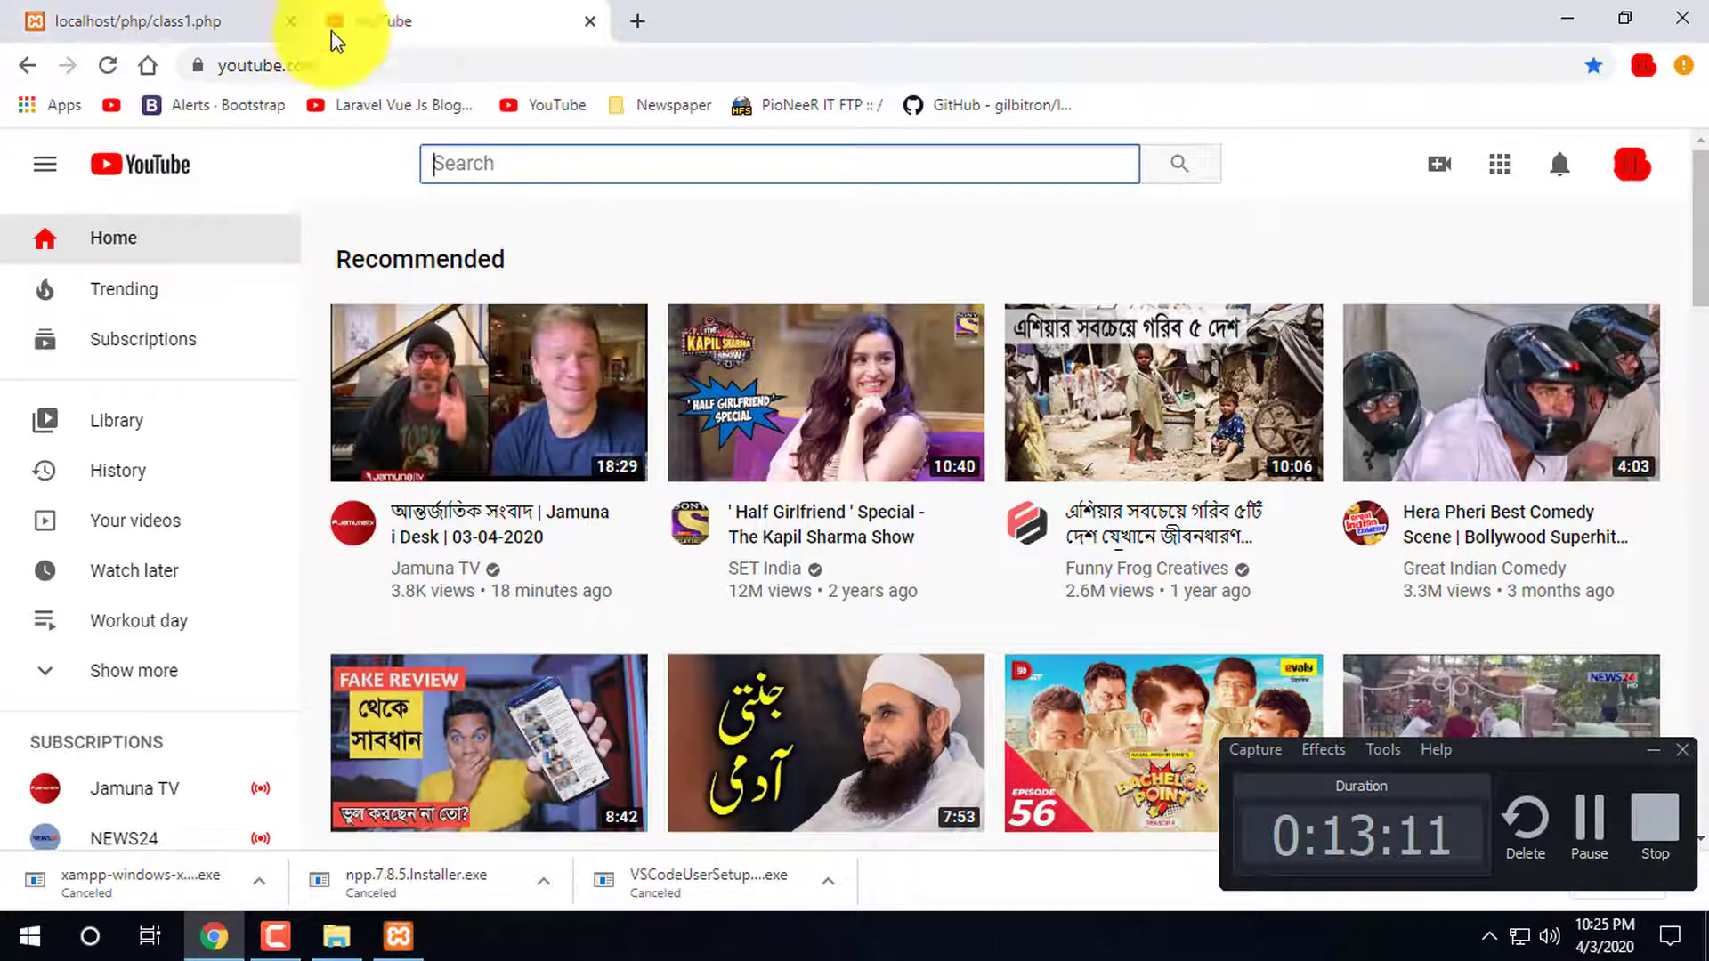
type("z")
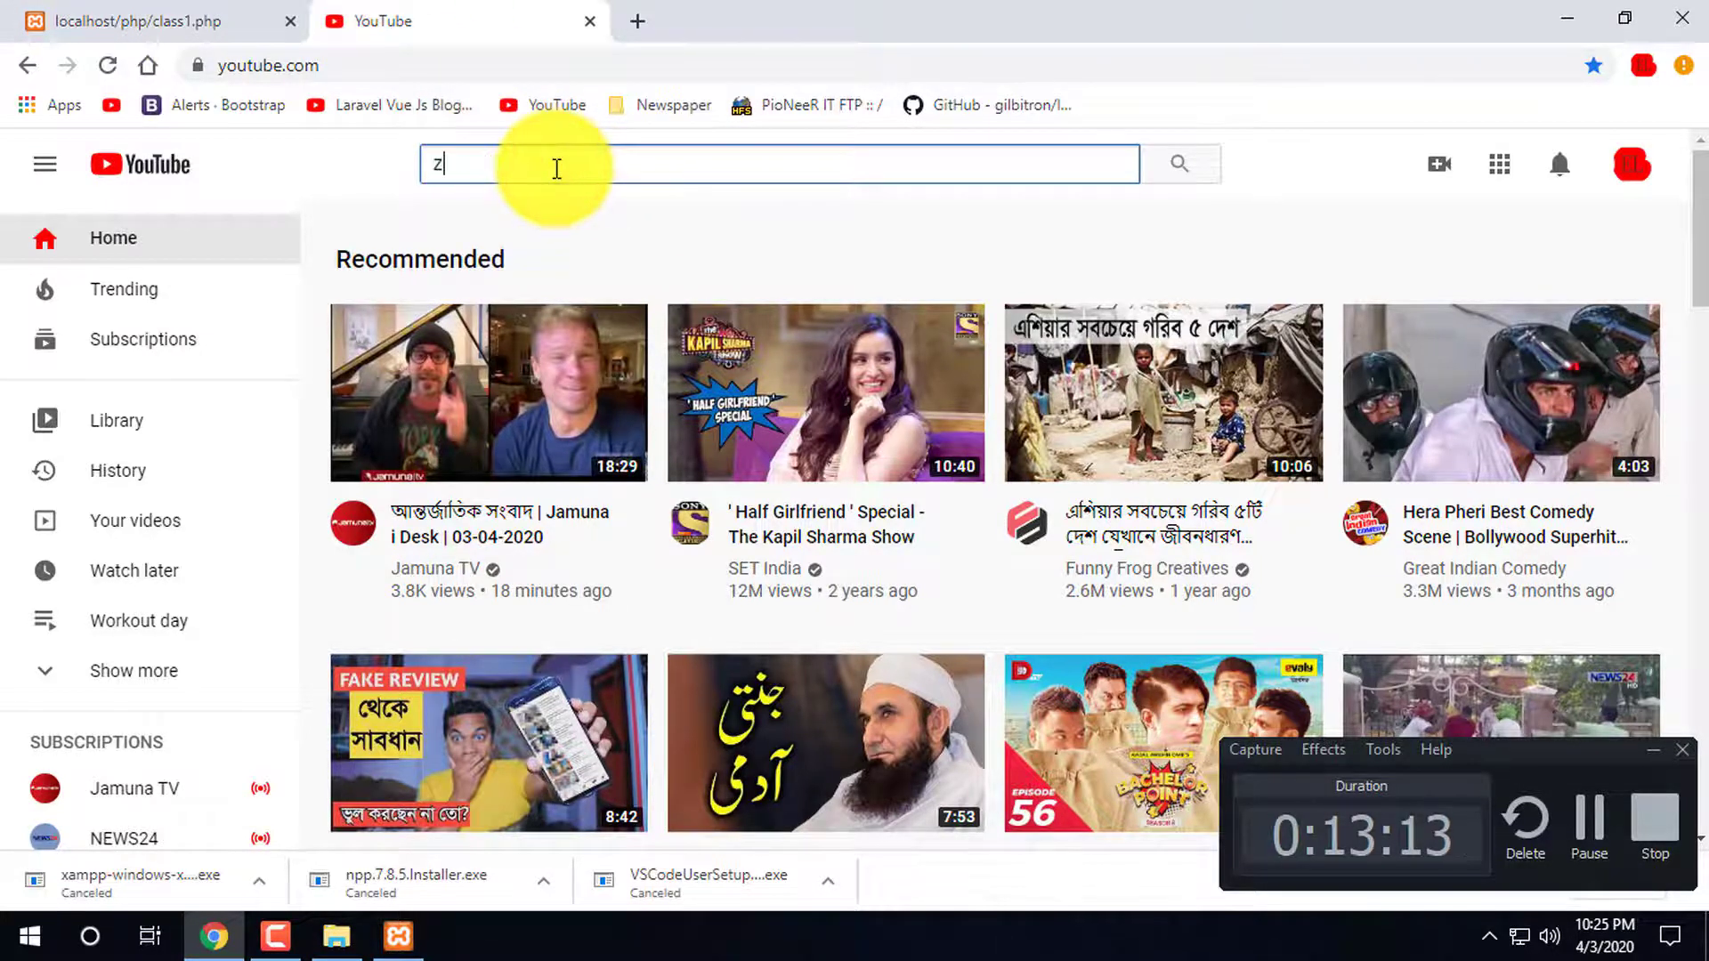
type("uba ed")
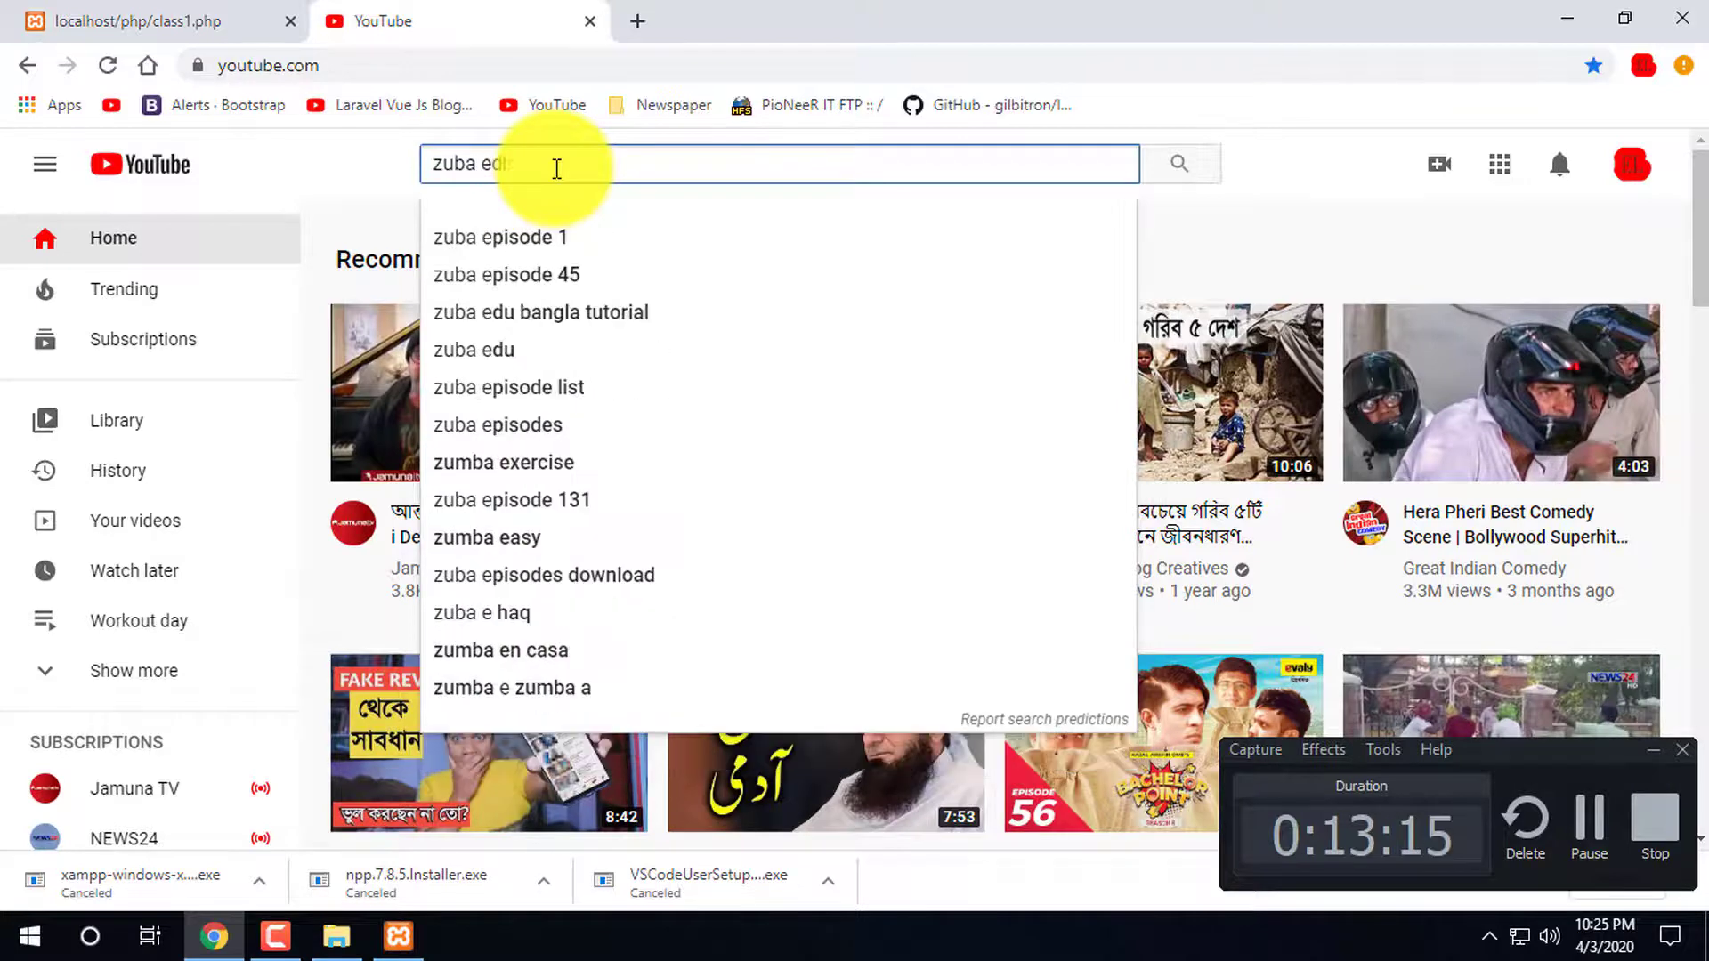
type("uc")
key("Return")
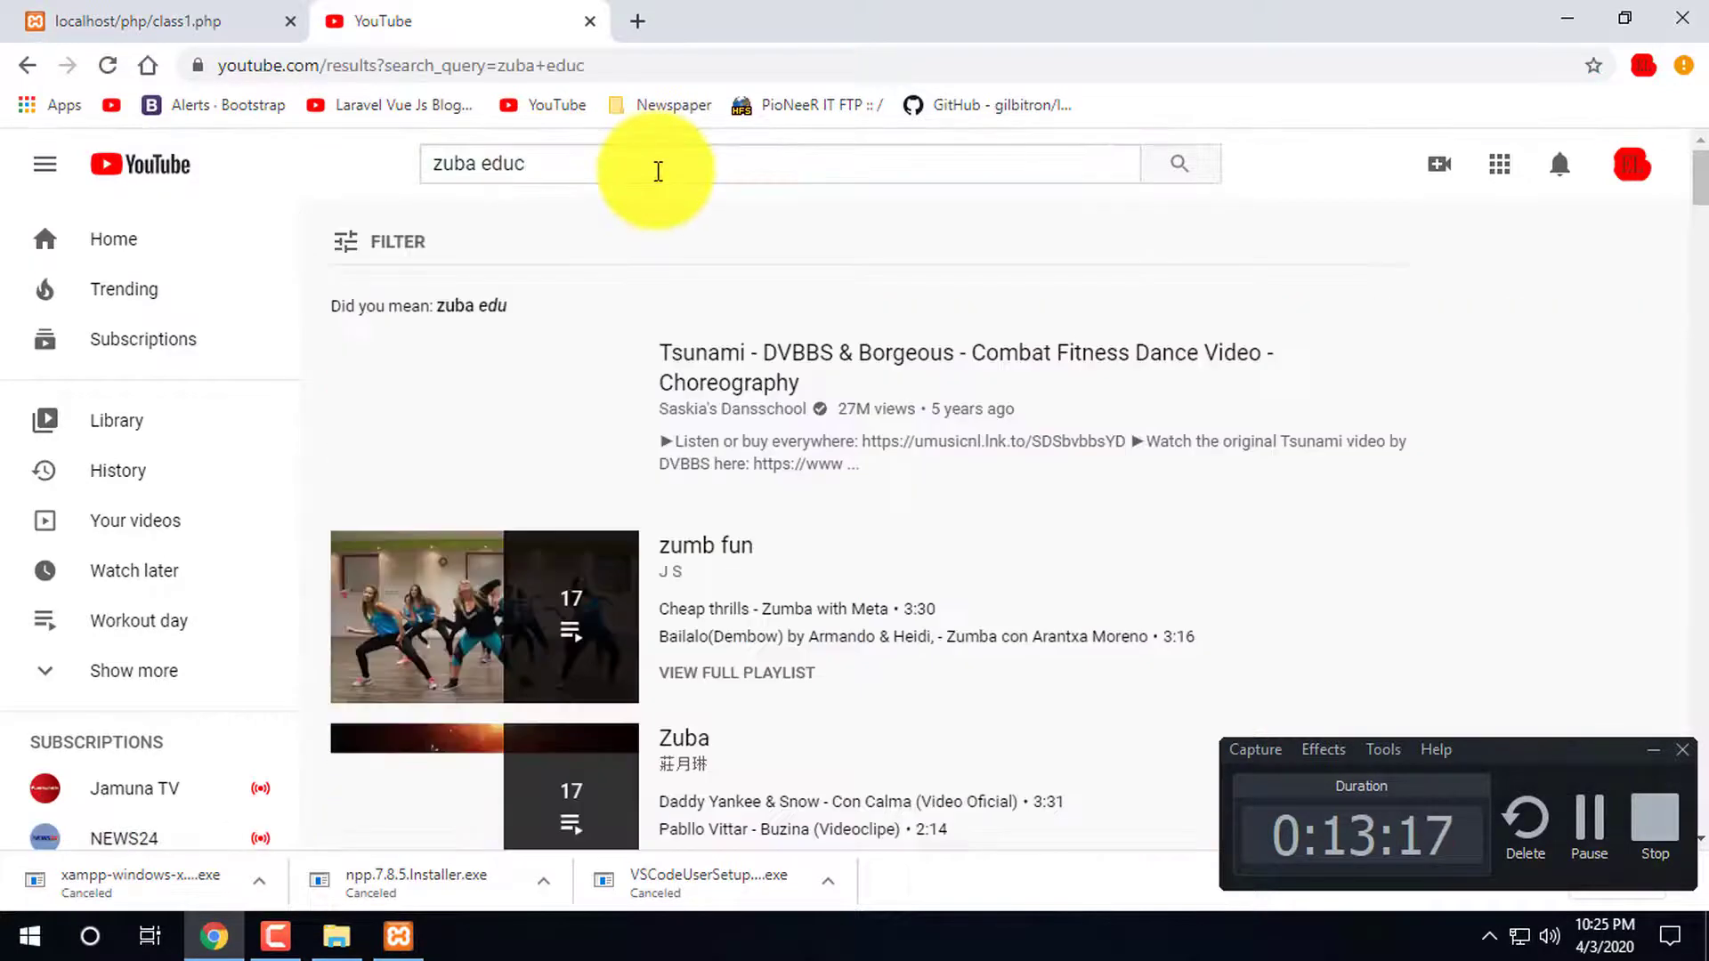
scroll(634, 685, "down", 2)
scroll(763, 698, "up", 2)
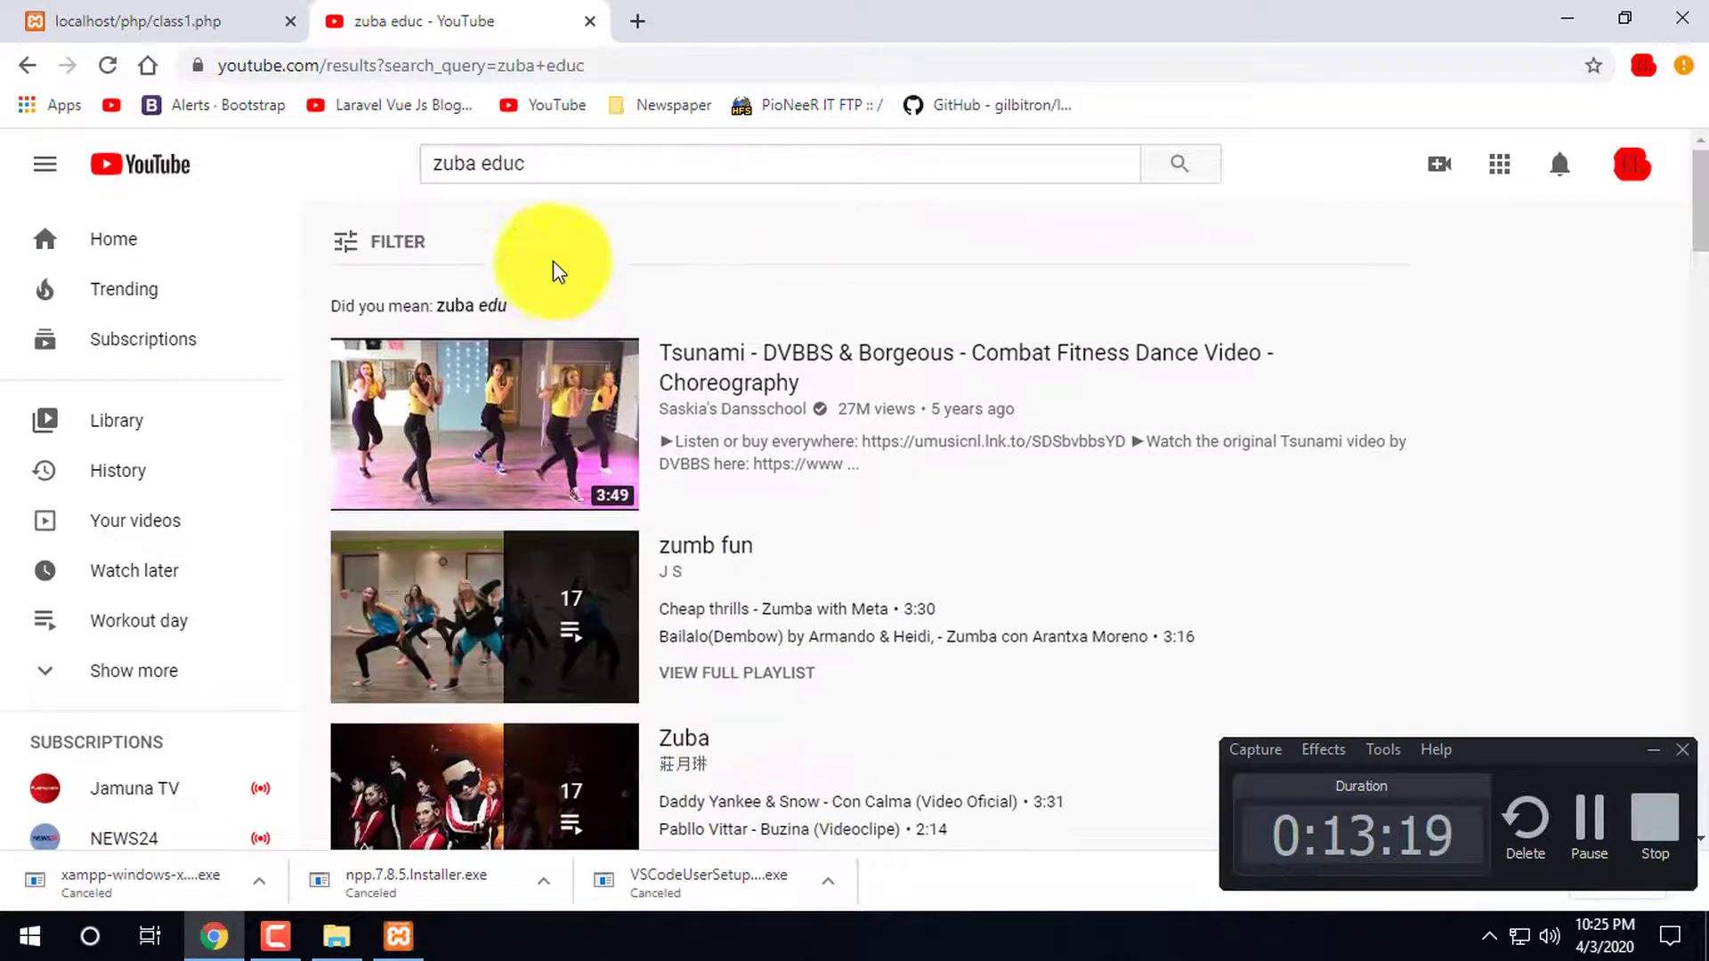
left_click(559, 163)
key("BackSpace")
key("Return")
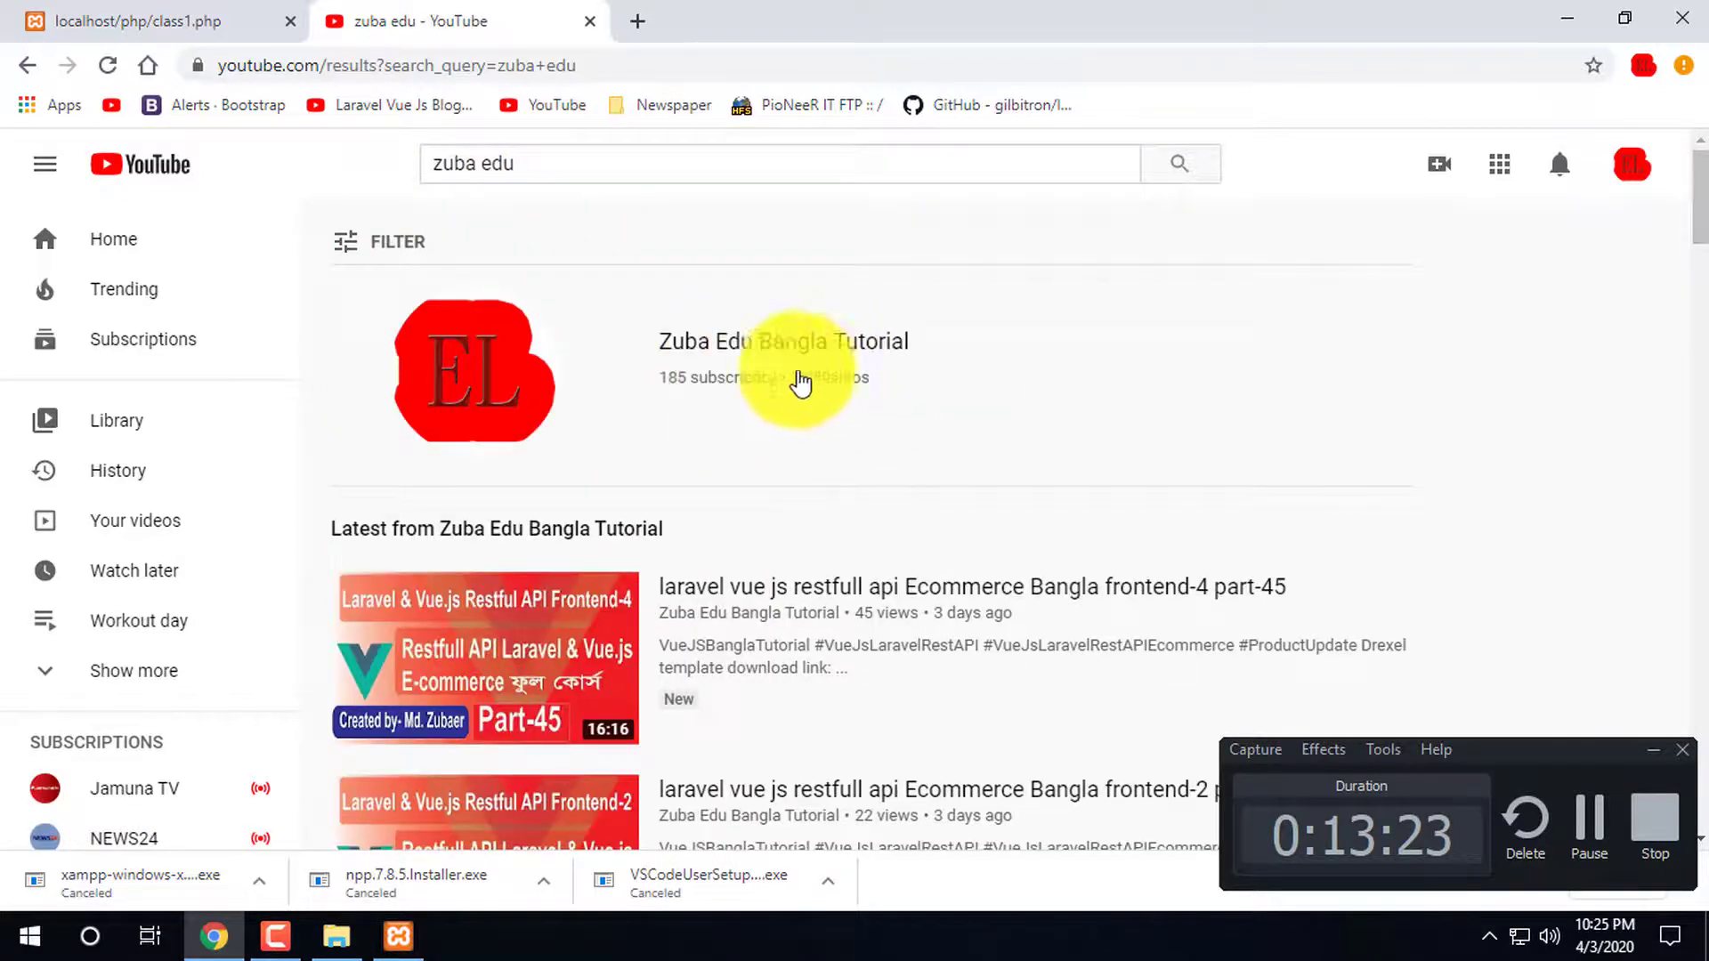
Open the Zuba Edu Bangla Tutorial channel from the search results and look through its created and saved playlists
left_click(738, 347)
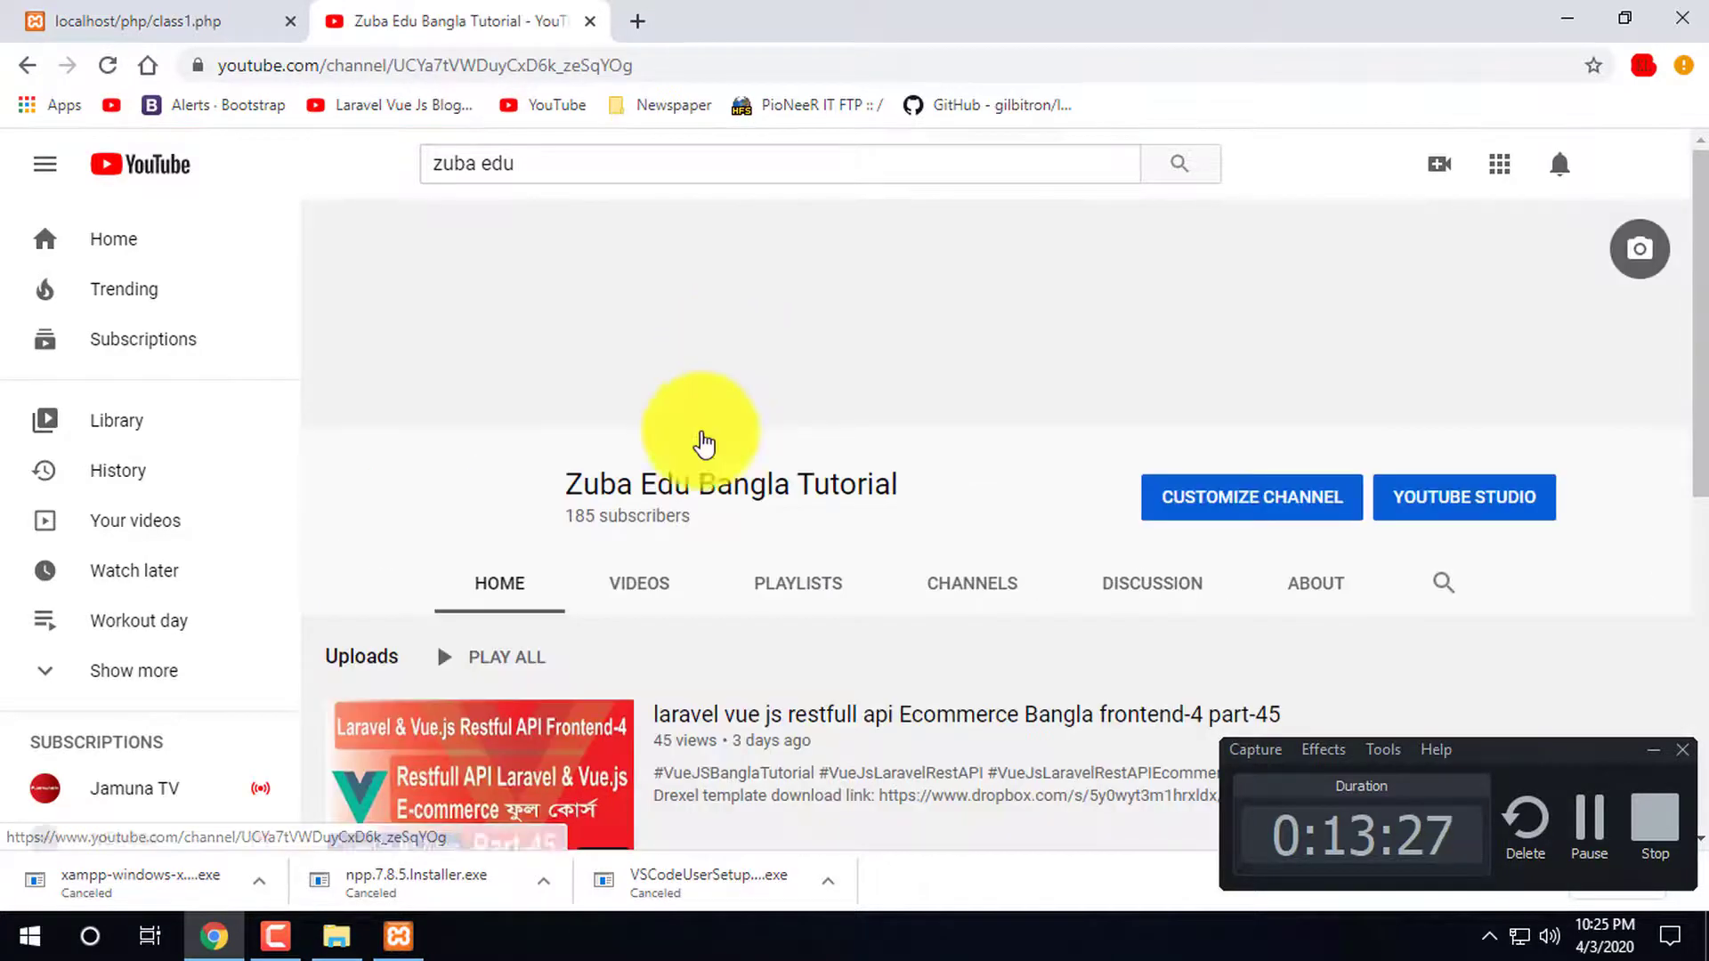
left_click(808, 581)
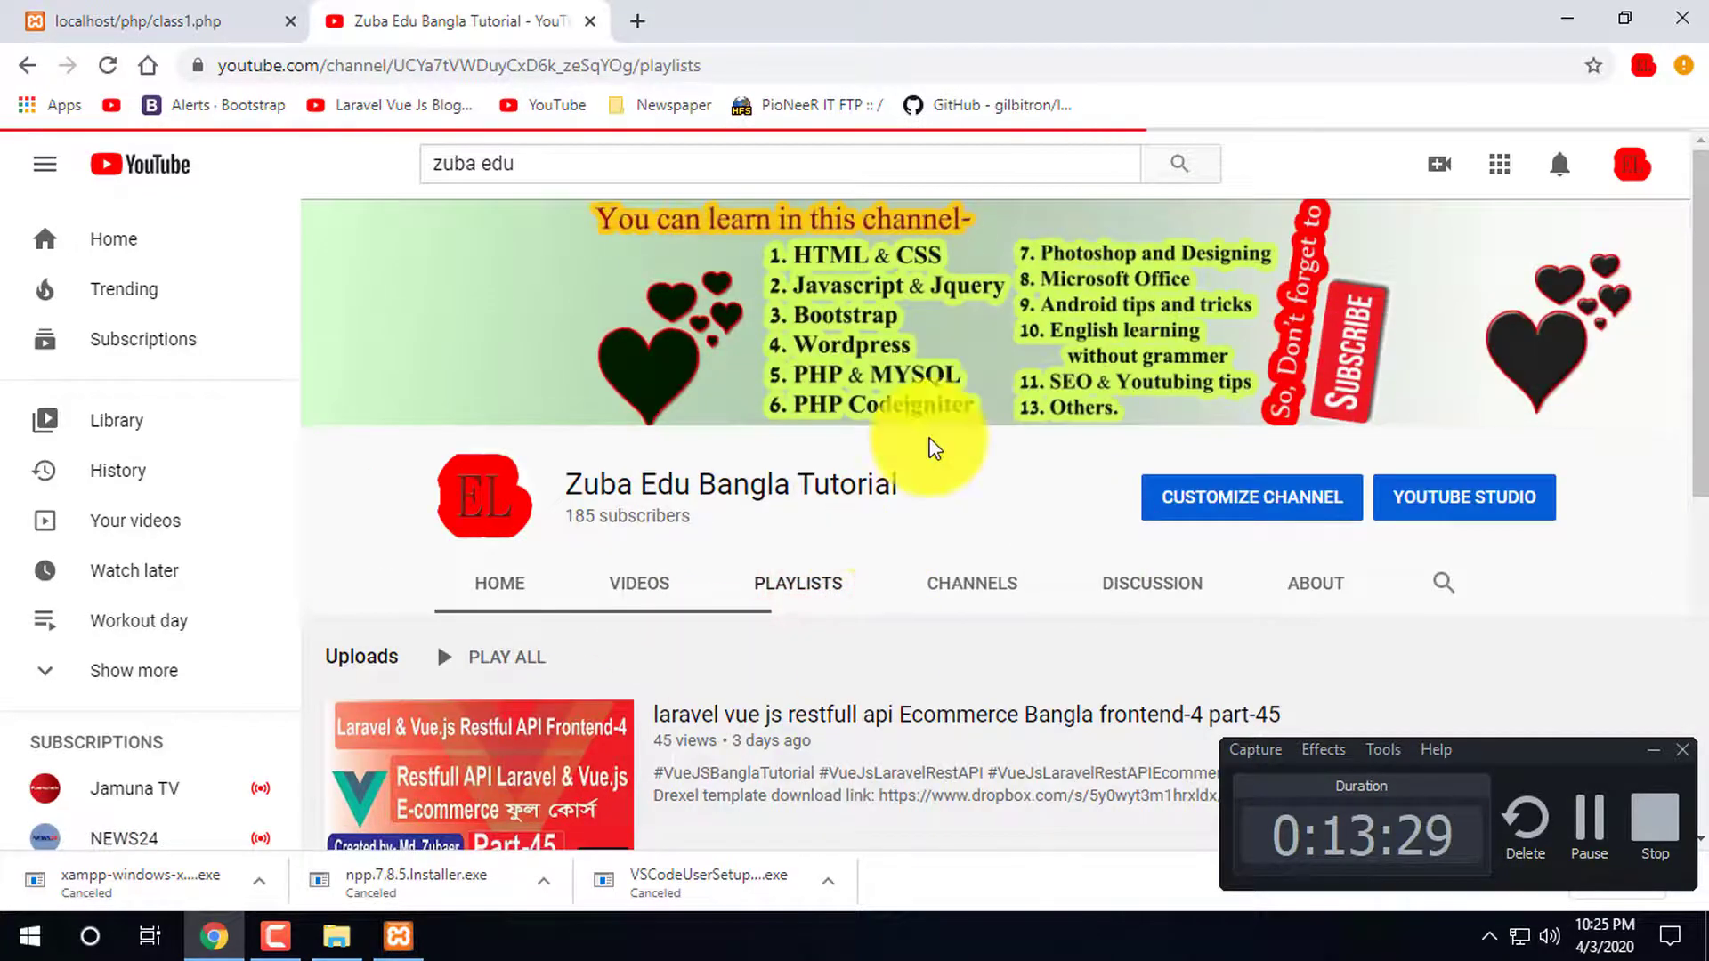
scroll(775, 649, "down", 3)
scroll(647, 681, "down", 3)
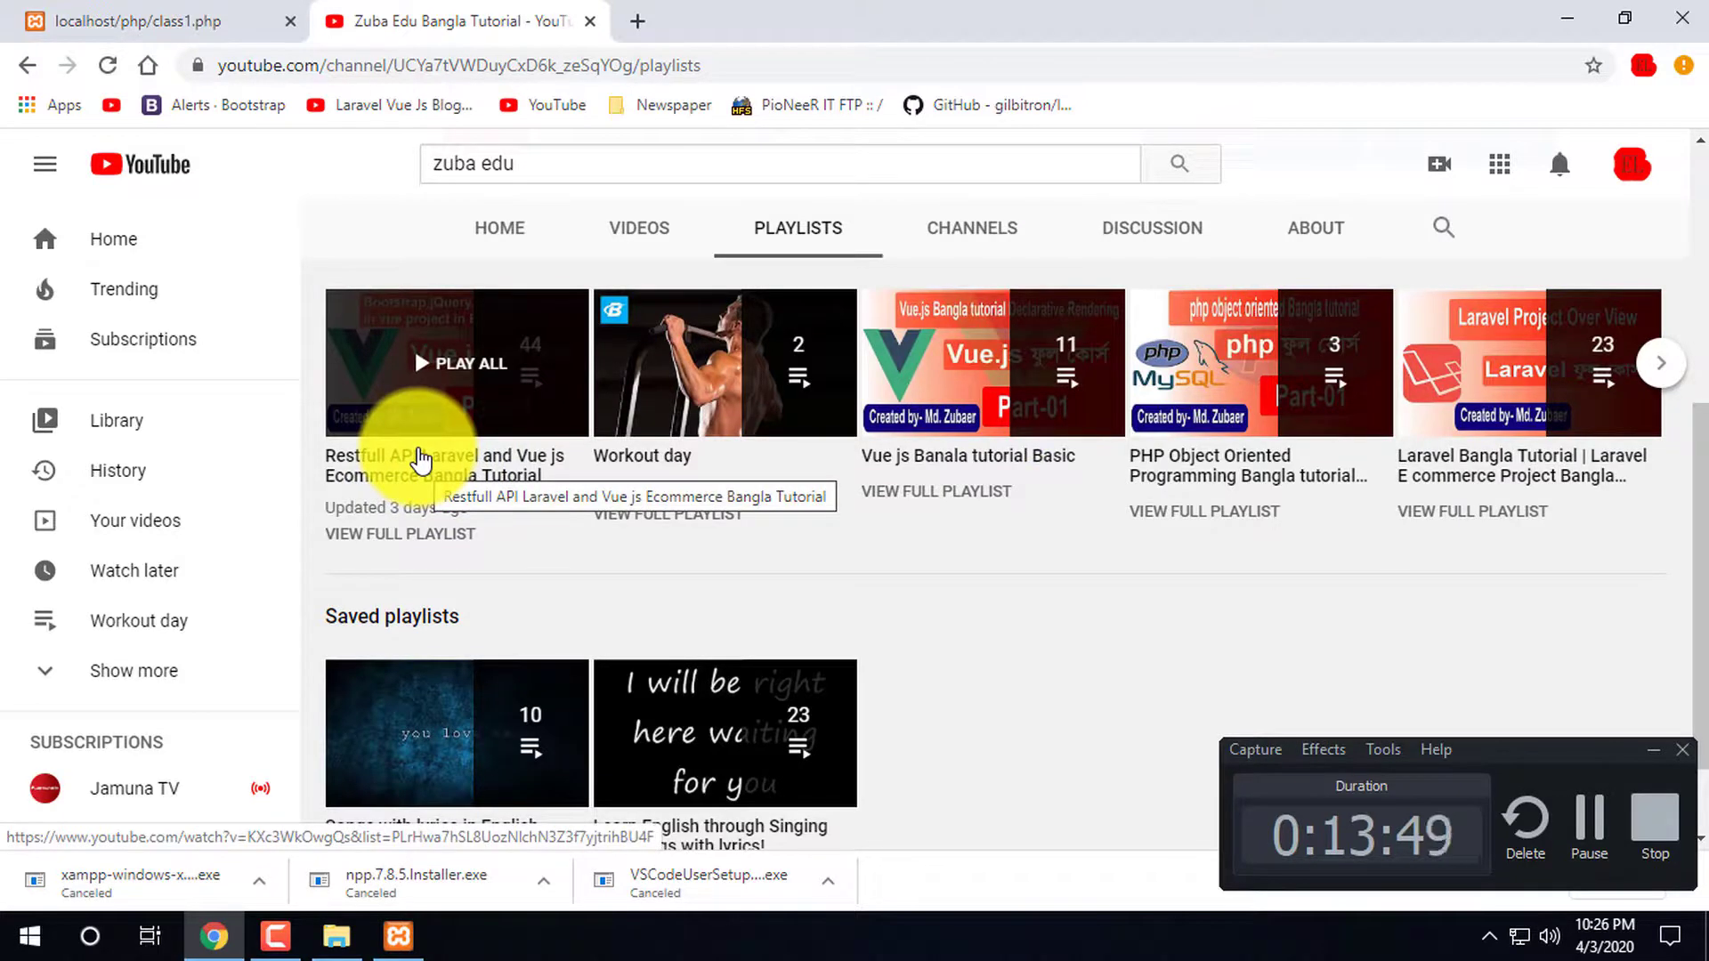
scroll(419, 458, "up", 3)
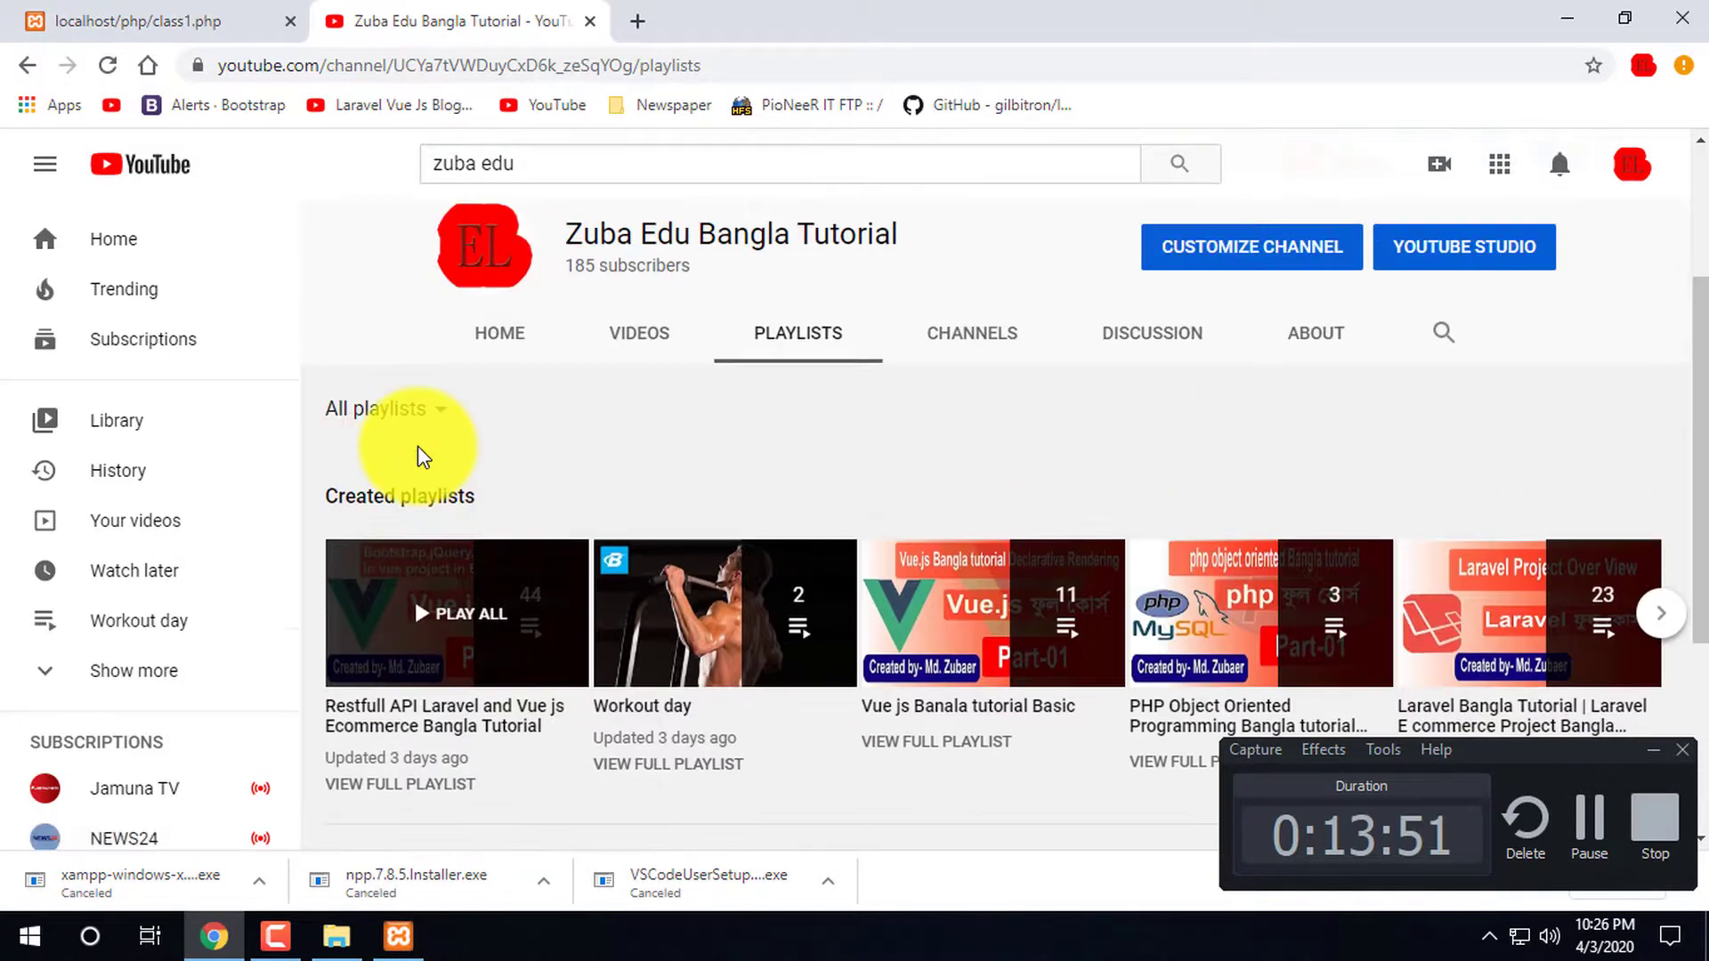